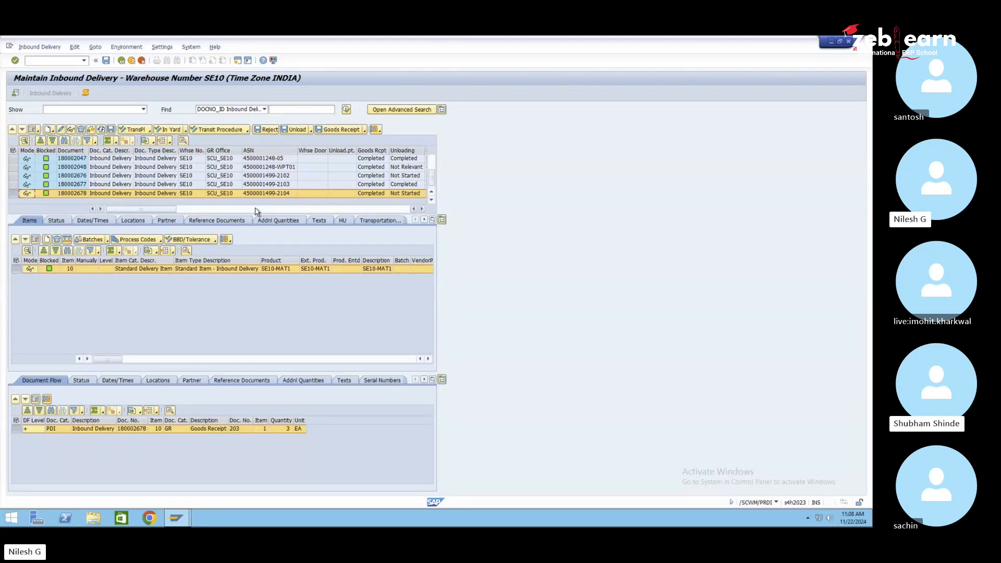
- Open transaction VL33N in a new session and display the document flow of inbound delivery 180002678
left_click(73, 194)
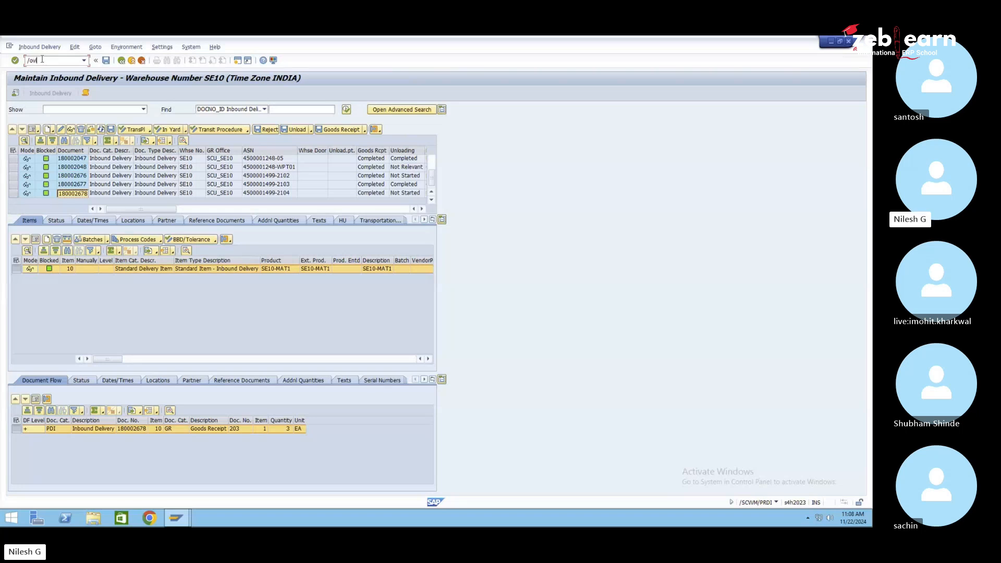
key("Return")
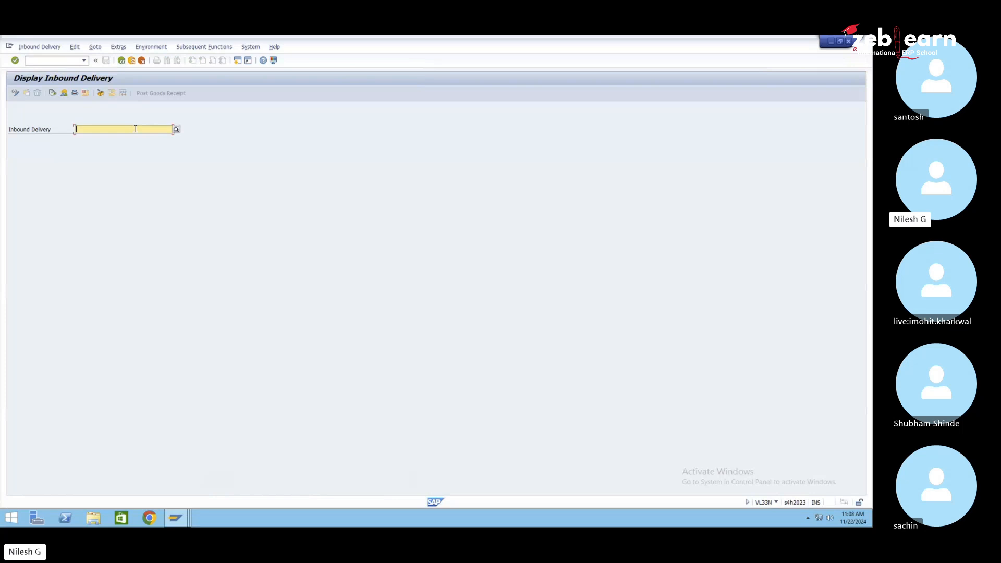
type("180002678")
left_click(53, 93)
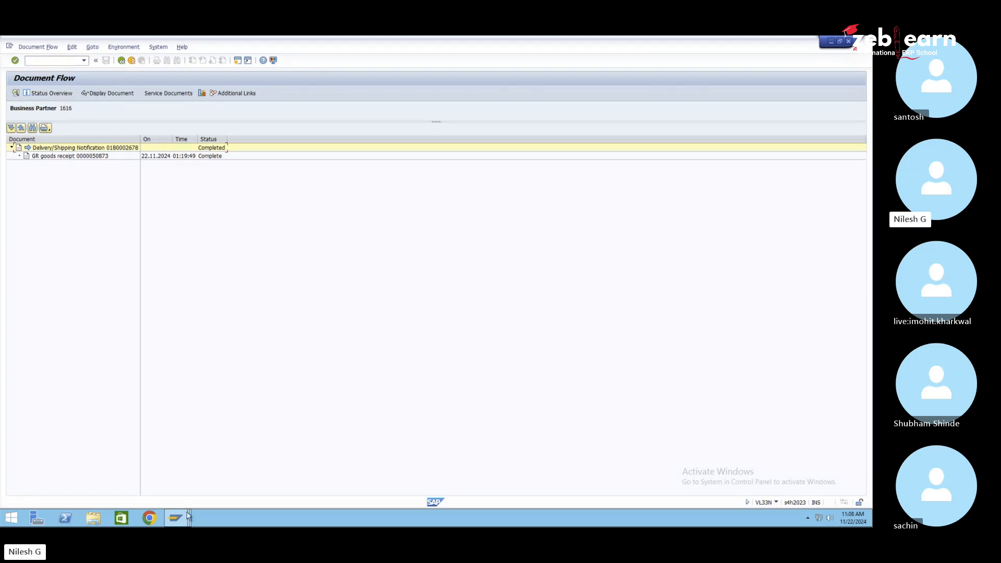
- Copy the ASN of delivery 180002678 from Maintain Inbound Delivery and return to the document flow session
mouse_move(176, 517)
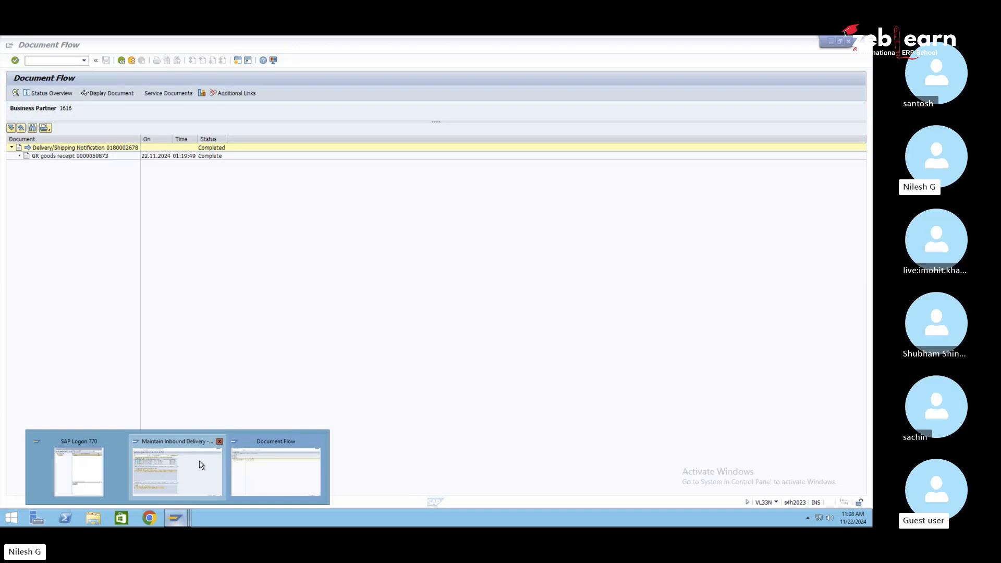
left_click(201, 465)
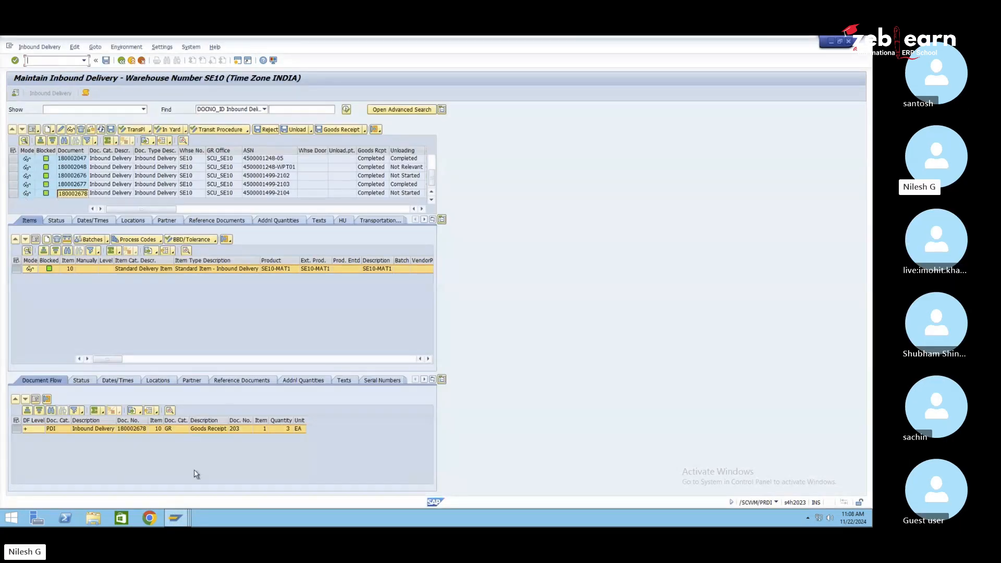
left_click(266, 188)
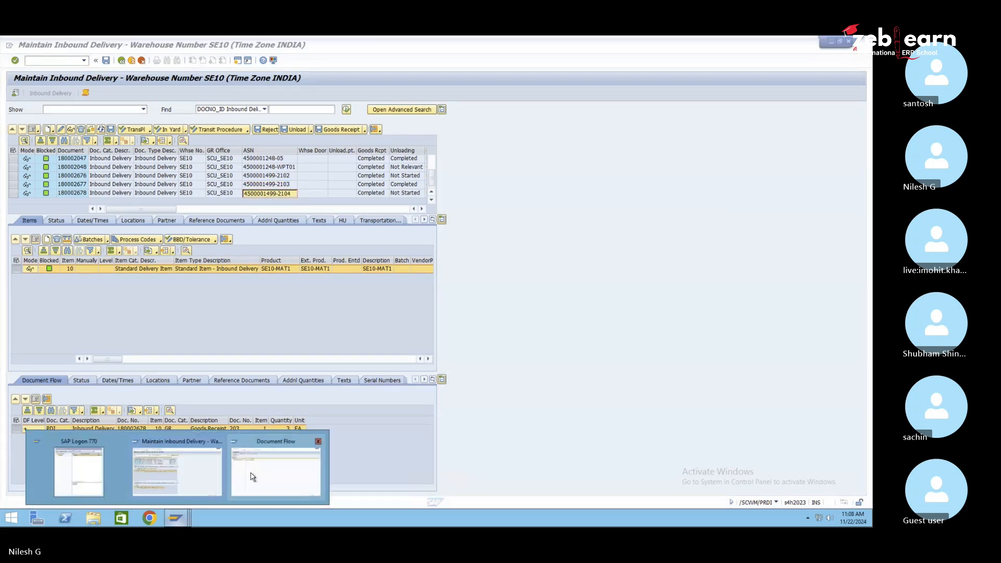
left_click(274, 463)
- Start a new inbound delivery for the purchase order contained in the copied ASN, with that ASN ending in 2105 as external ID
left_click(121, 61)
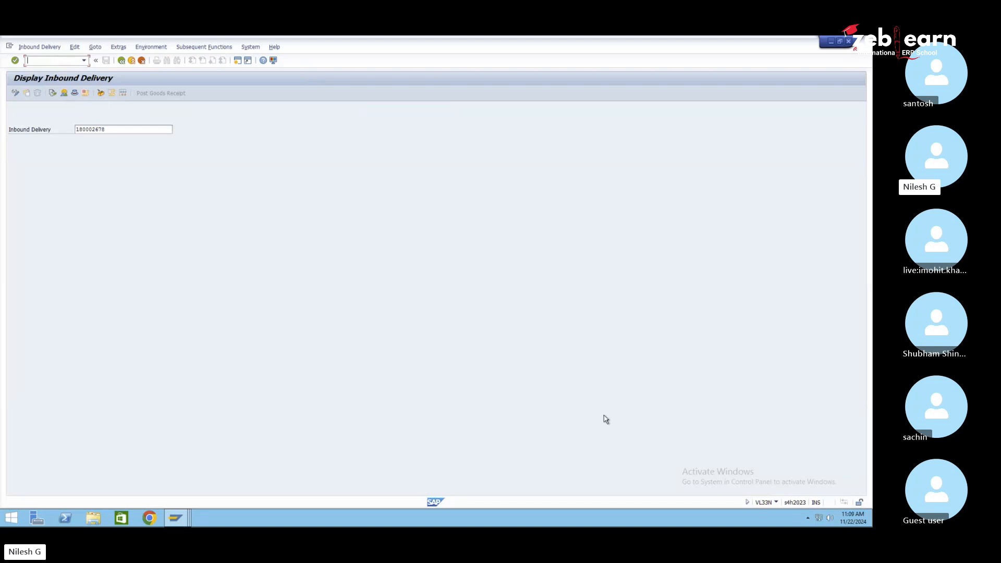
left_click(40, 47)
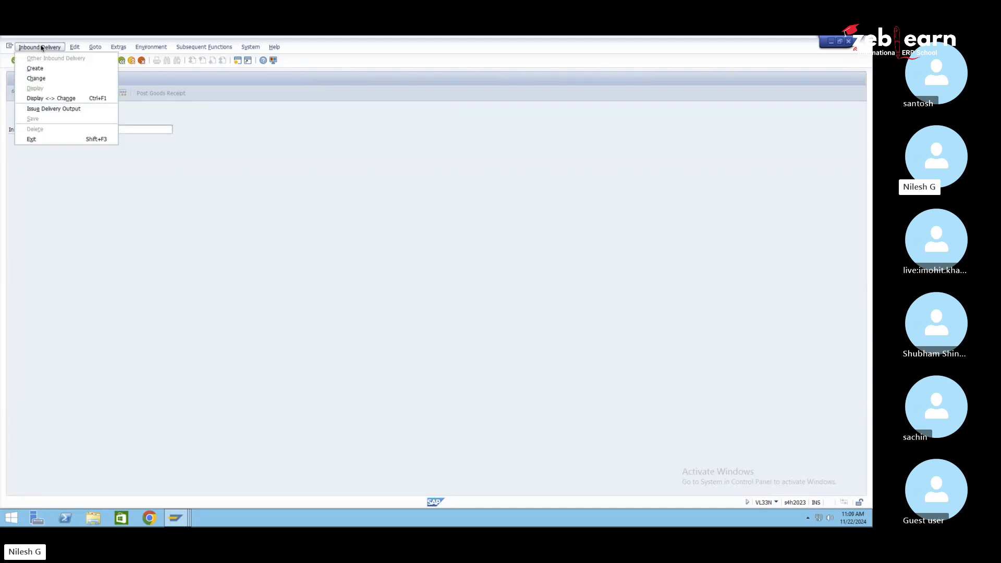
left_click(50, 69)
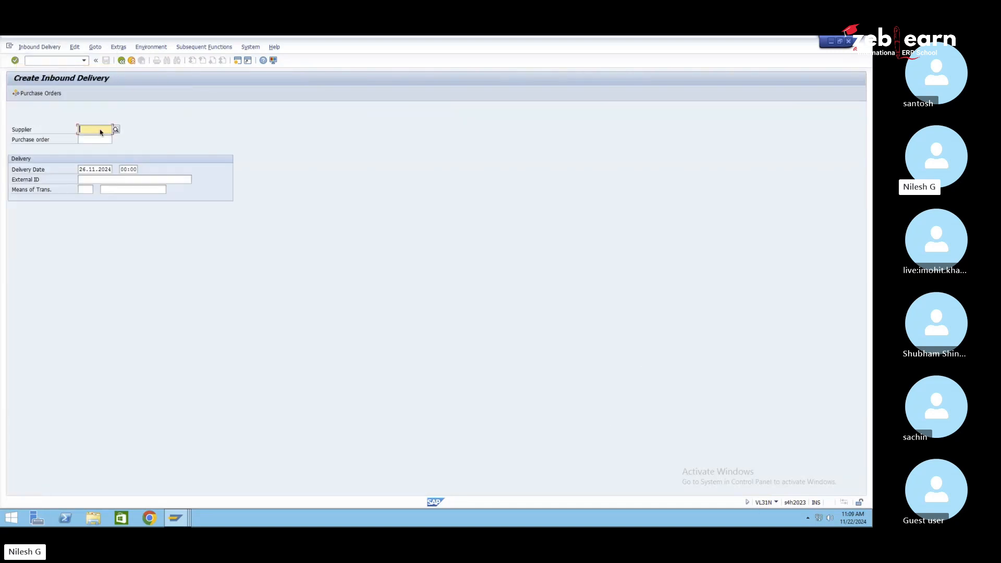
left_click(92, 140)
key("ctrl+v")
left_click(118, 179)
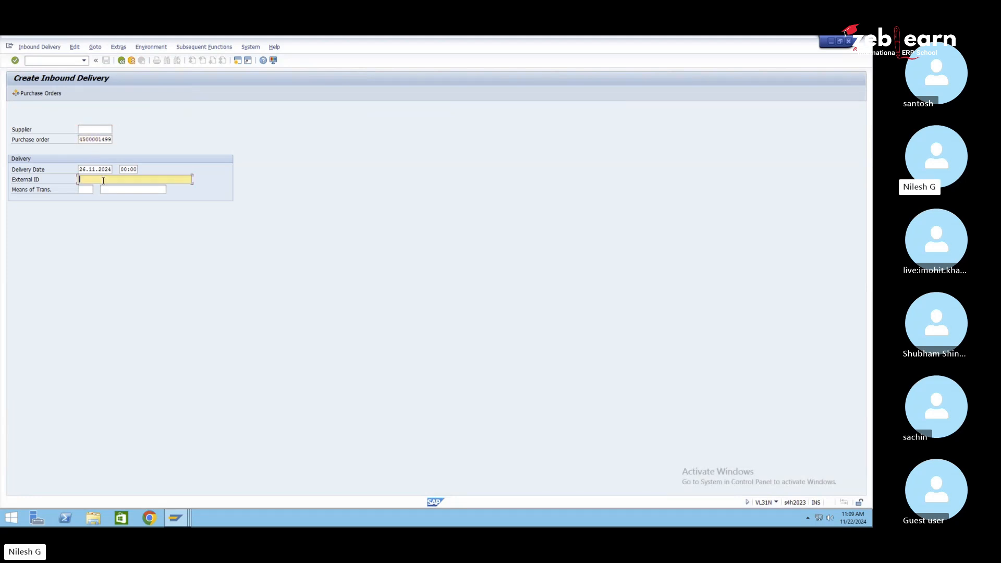
key("ctrl+v")
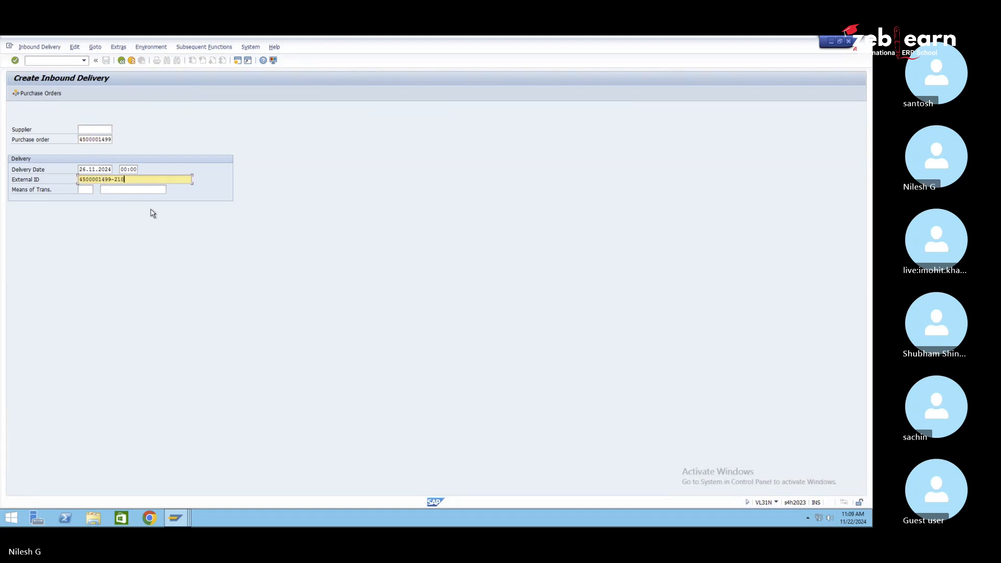
key("Return")
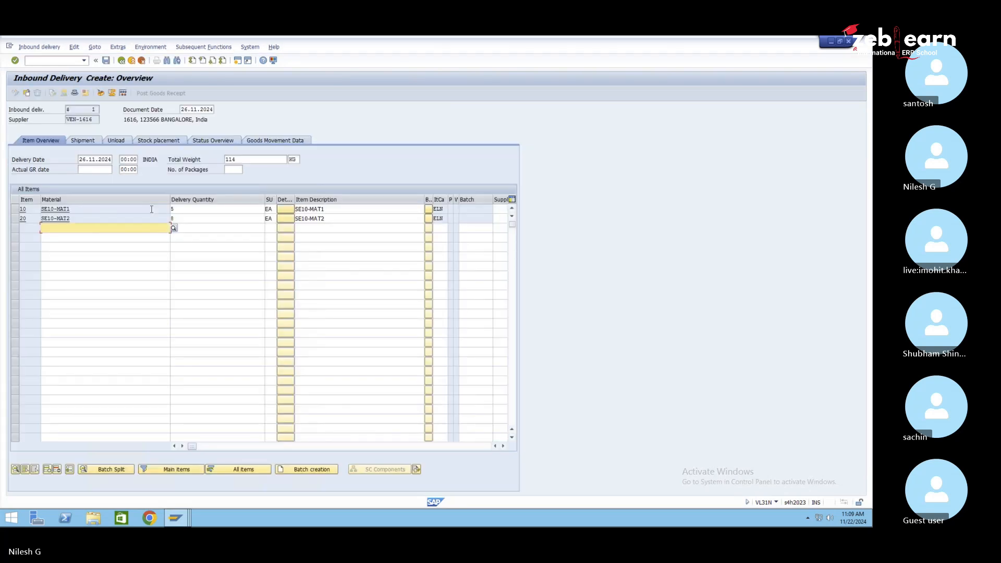
- Set the delivery quantity of SE10-MAT1 and SE10-MAT2 to 1 each and save the inbound delivery
left_click_drag(175, 209, 155, 209)
type("1")
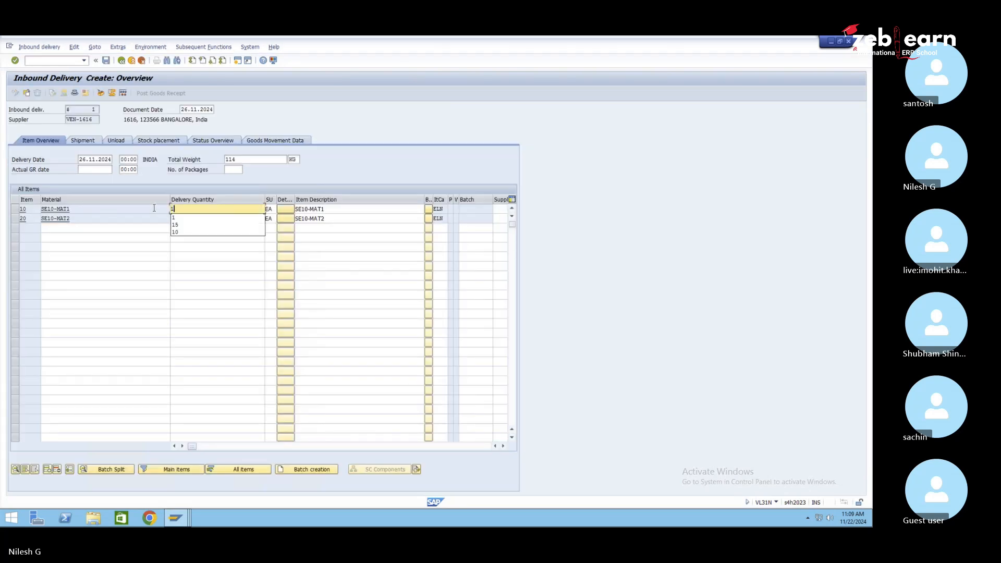
left_click(184, 217)
type("1")
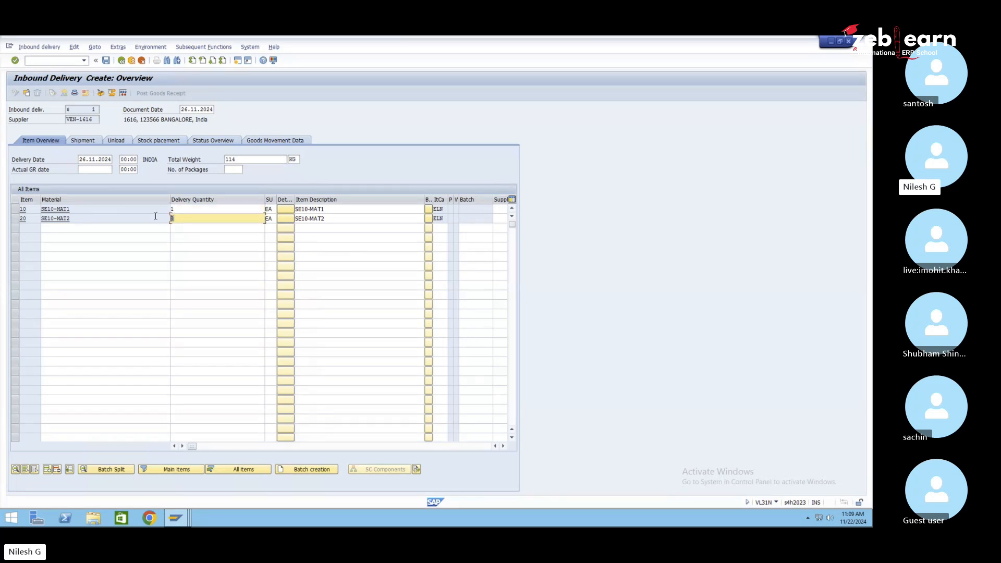
left_click(106, 60)
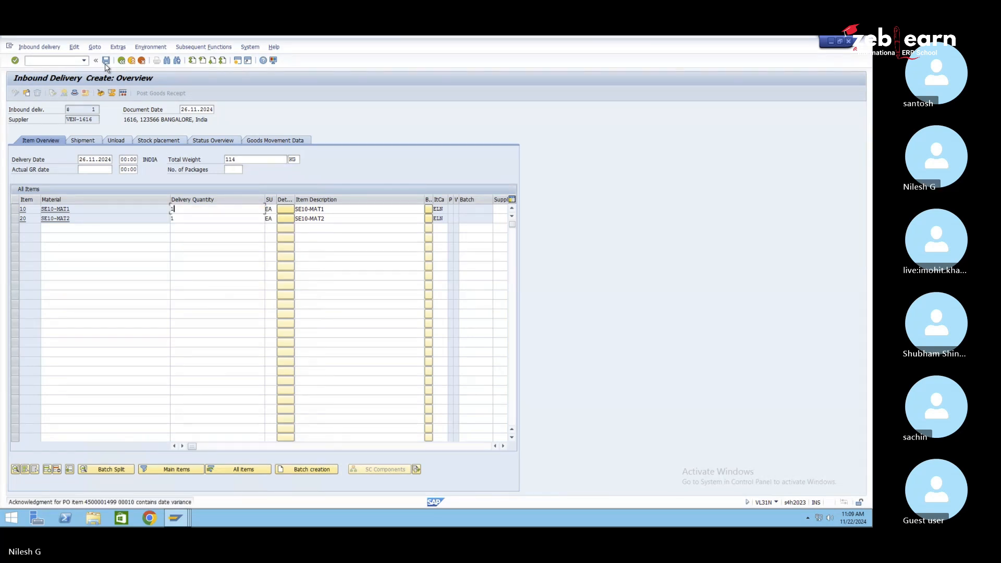
key("Return")
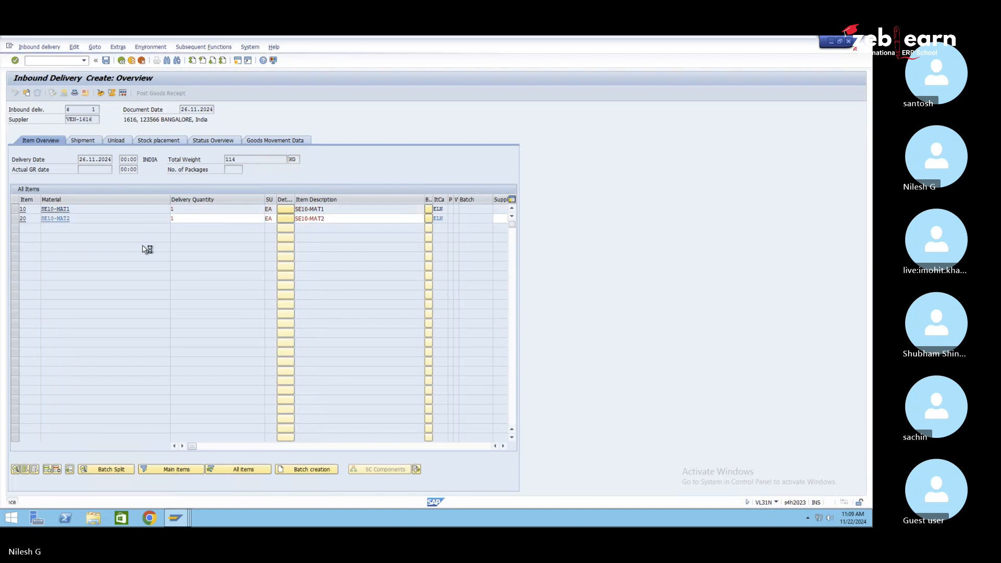
key("Return")
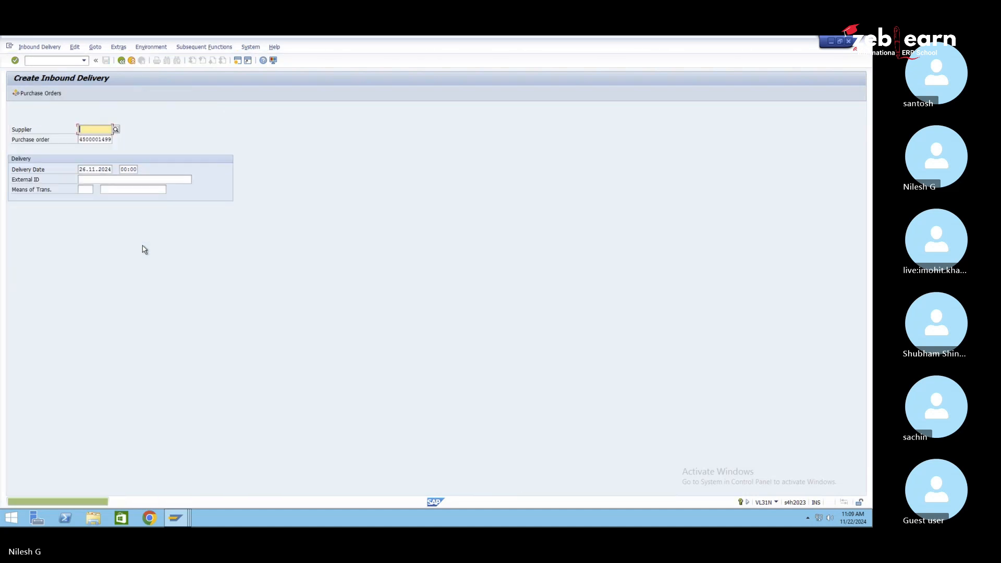
- Refresh the inbound delivery list of warehouse SE10 and post the goods receipt for the new delivery with the ASN ending in 2105
mouse_move(184, 514)
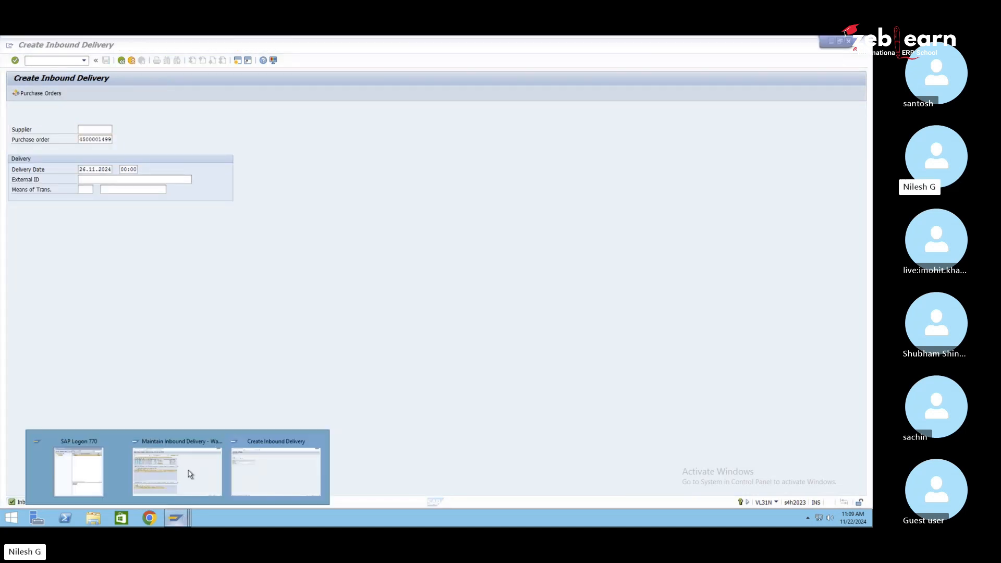
left_click(189, 470)
left_click(346, 110)
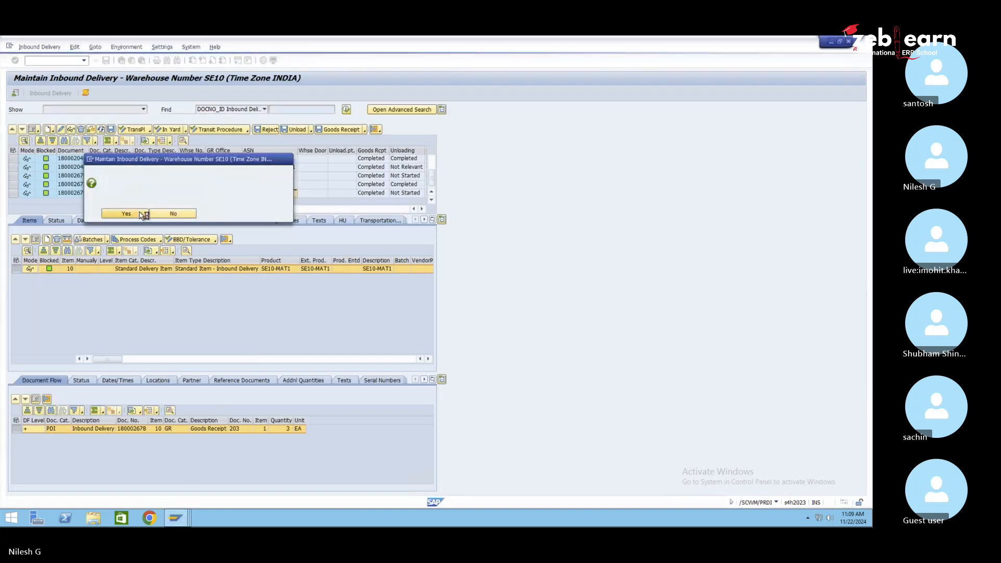
left_click(143, 215)
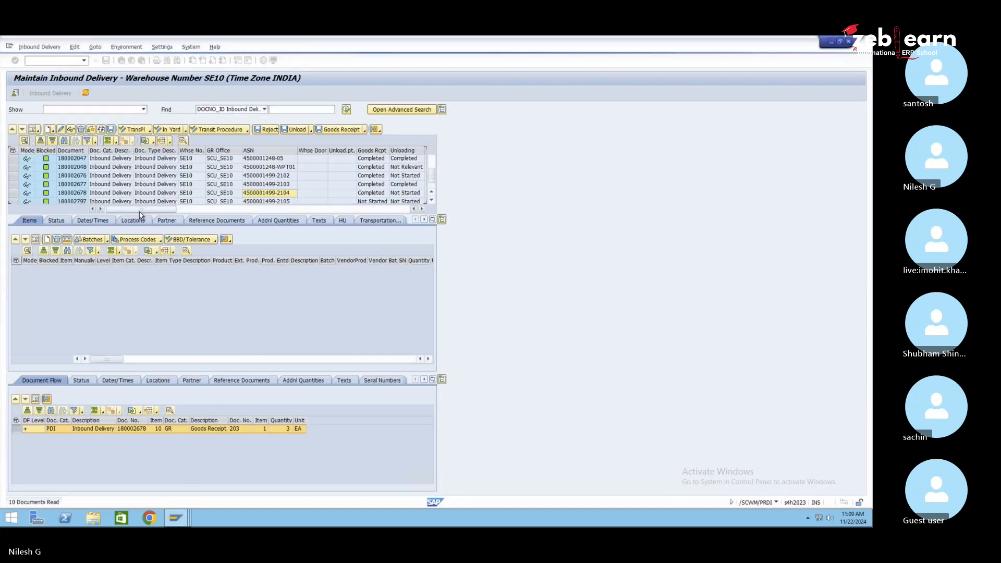
left_click(281, 202)
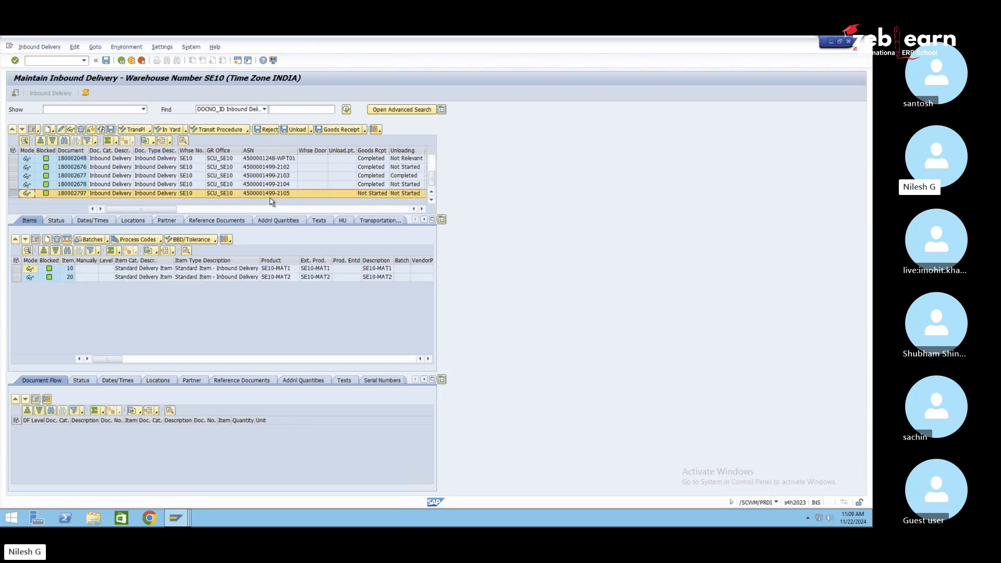
left_click(334, 130)
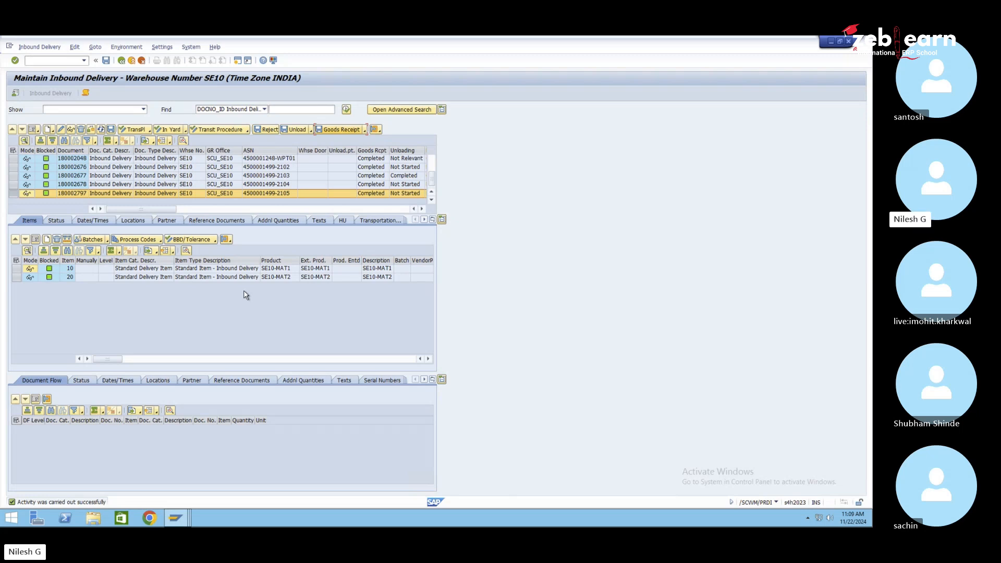
- Return to the delivery creation session and display the document flow of the newly created inbound delivery
mouse_move(176, 518)
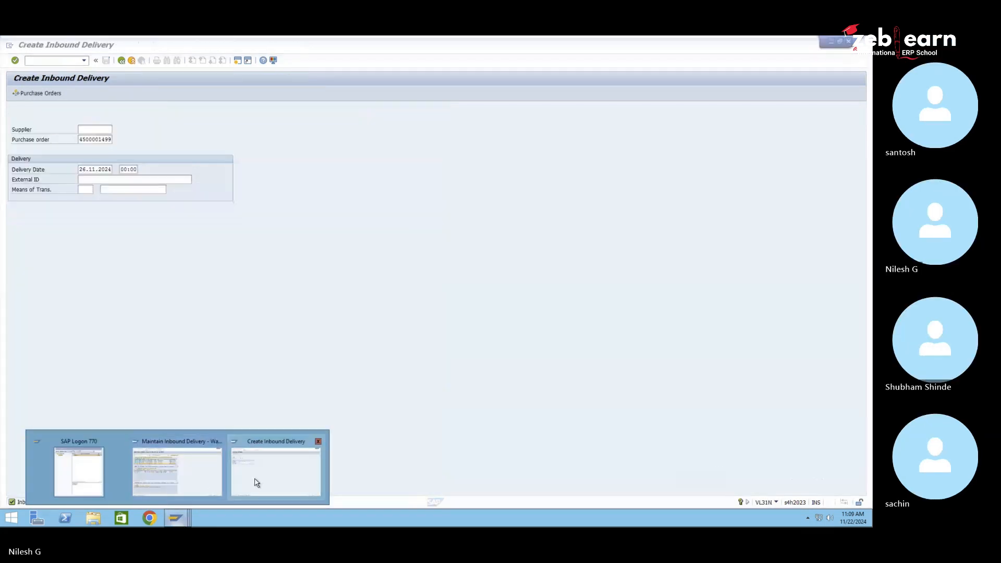
left_click(255, 480)
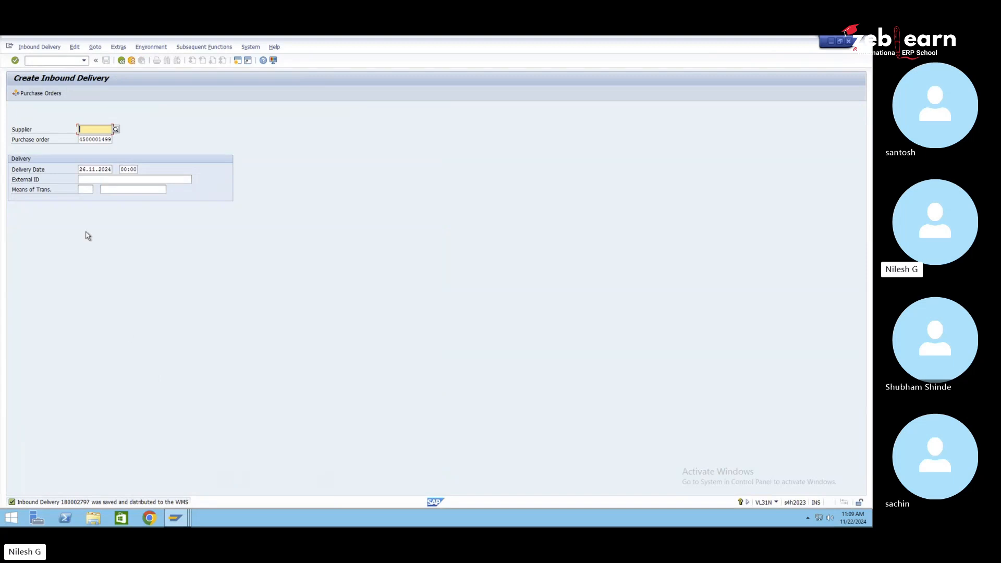
left_click(50, 48)
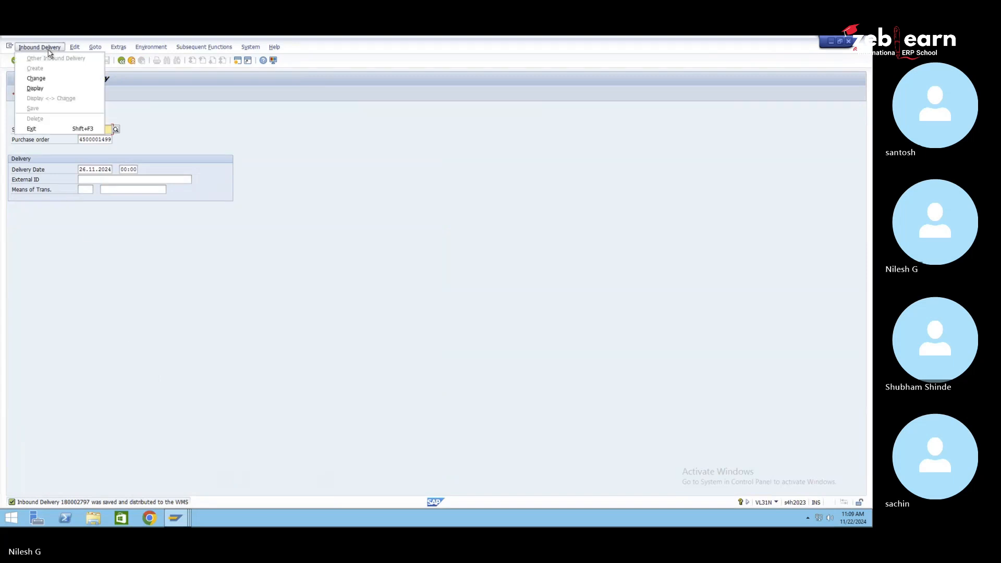
left_click(57, 90)
left_click(52, 94)
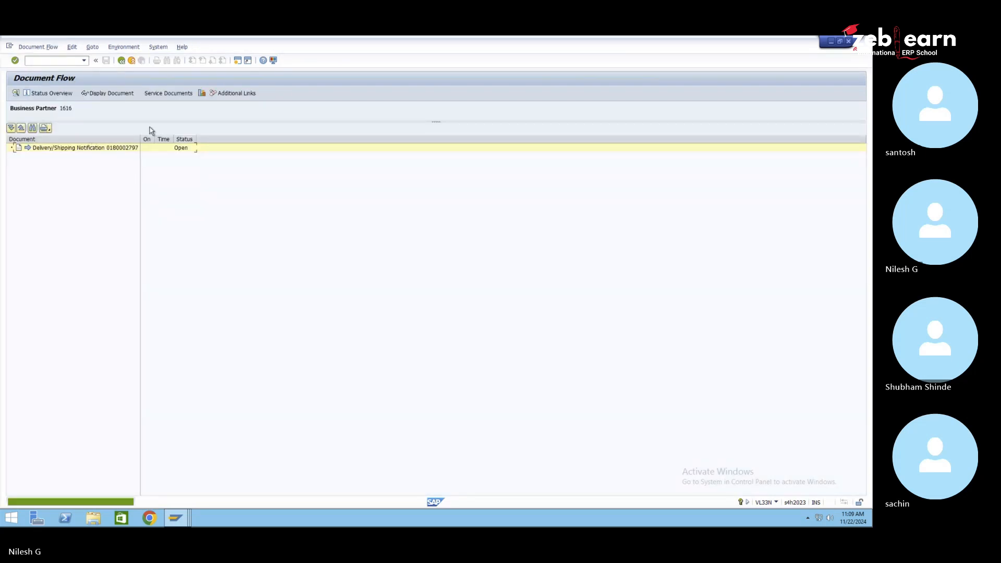
- Switch the new inbound delivery to the change transaction and check its document flow again
left_click(122, 61)
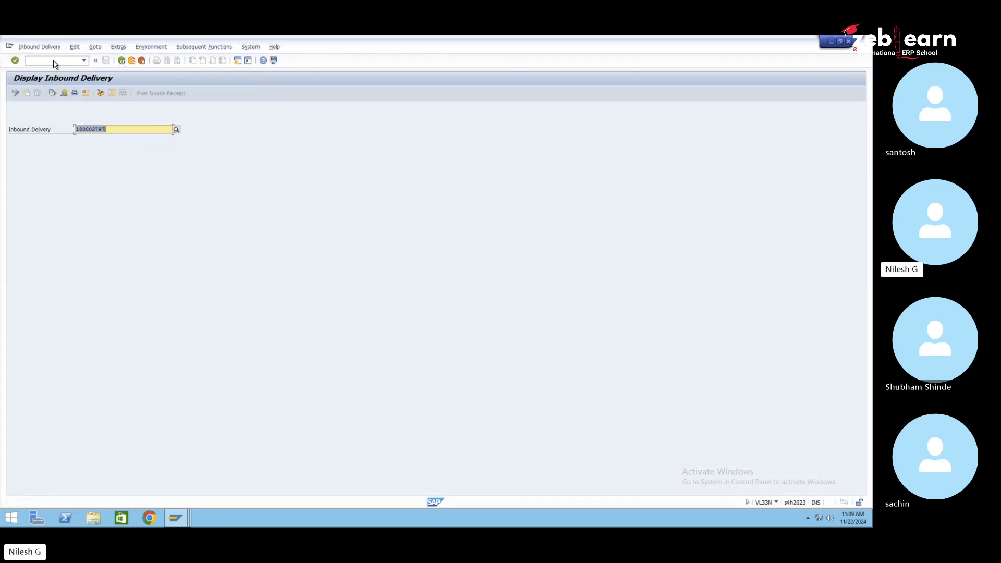
left_click(42, 48)
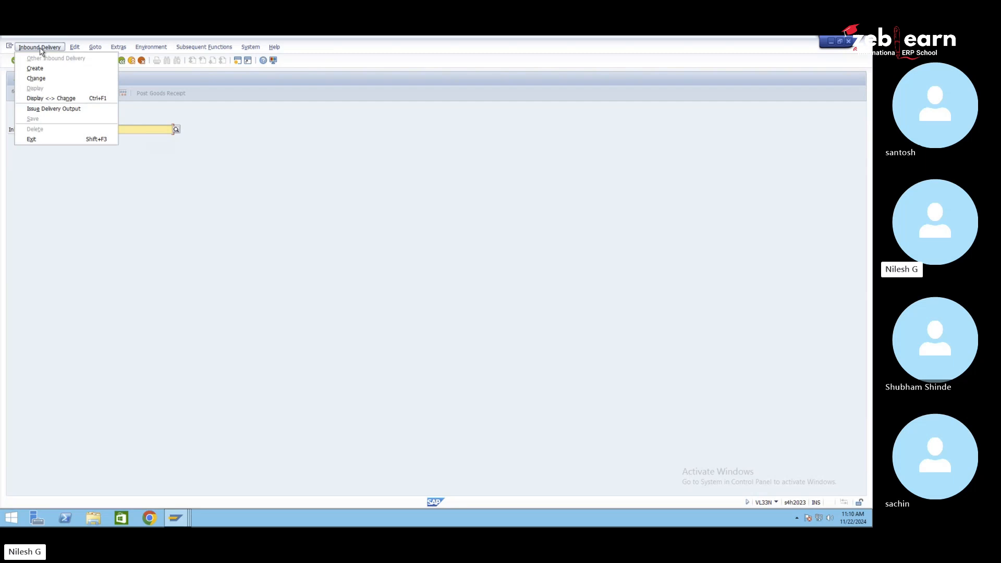
left_click(53, 80)
left_click(52, 92)
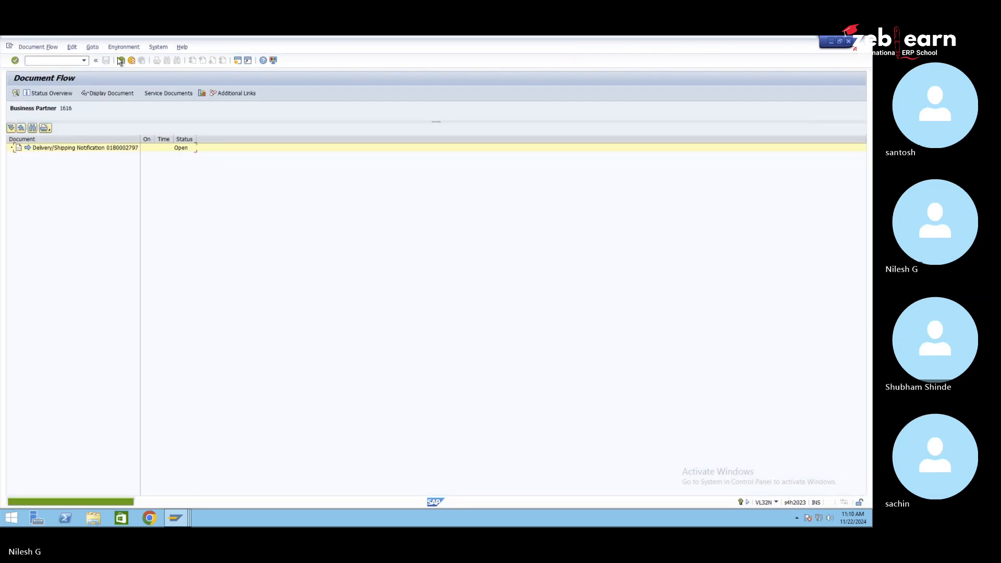
left_click(121, 61)
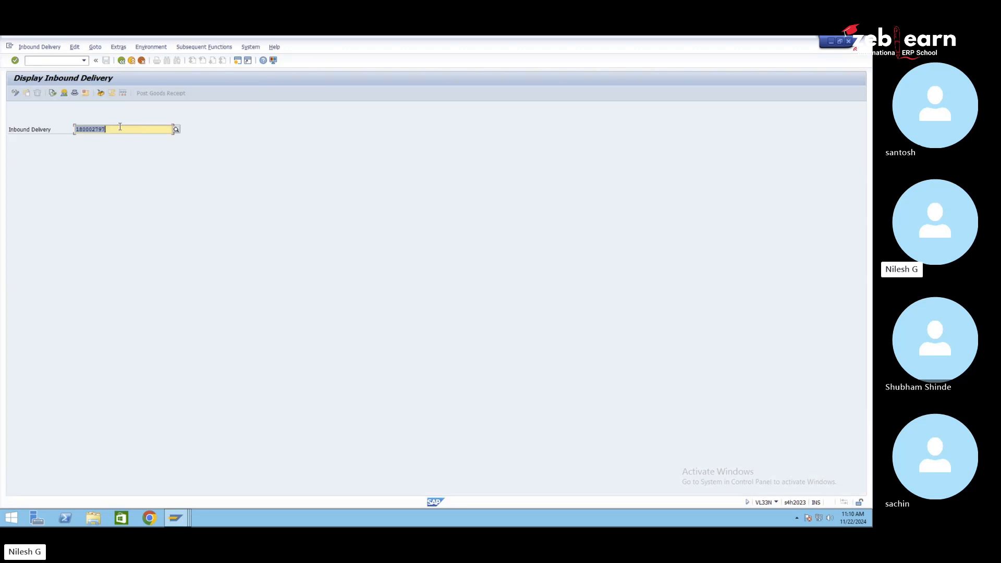
- Open the inbound queue monitor (SMQ2) in a new session and list all inbound queues
left_click(75, 129)
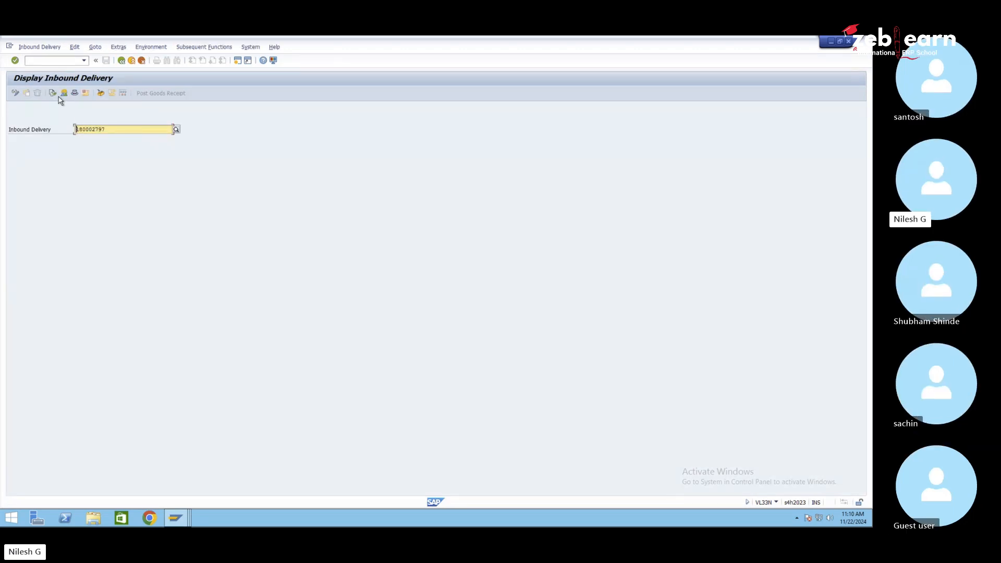
left_click(45, 61)
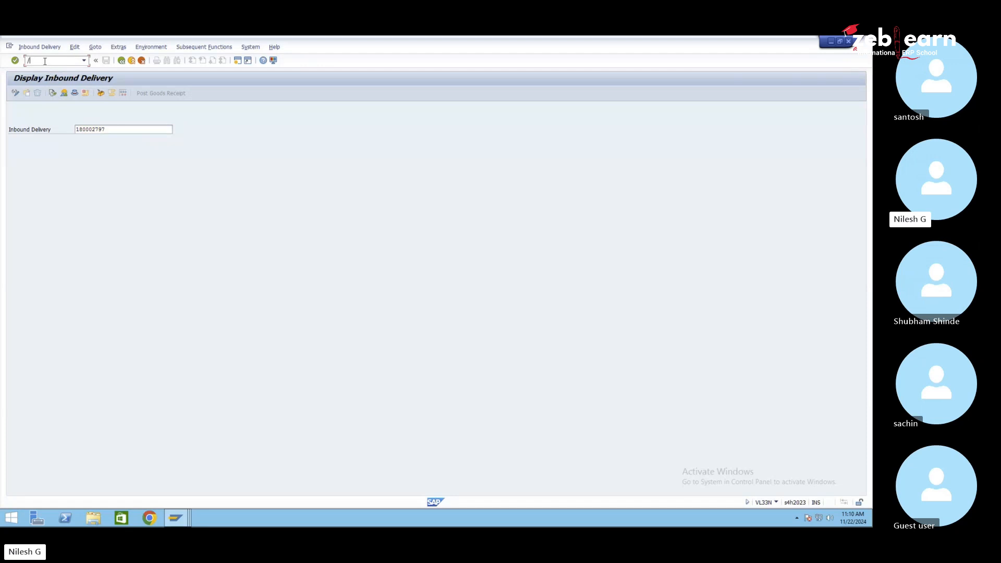
type("/osmq2")
key("Return")
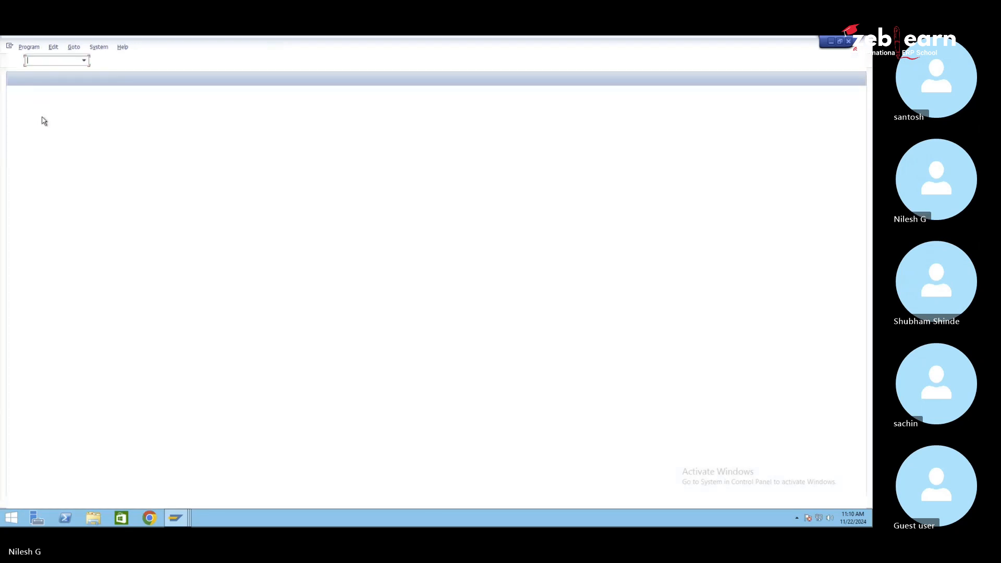
left_click(14, 93)
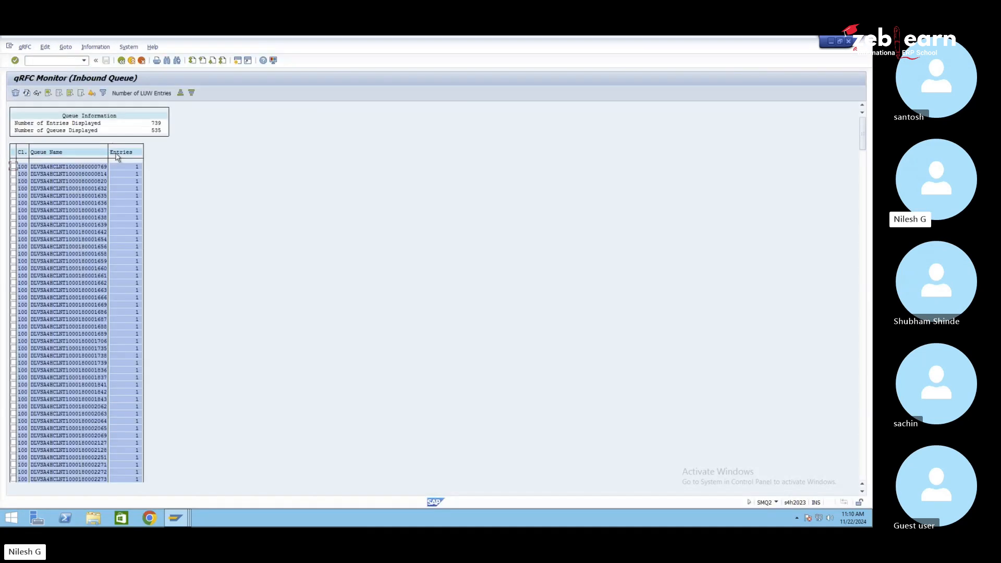
- Find the inbound queue by the new delivery's number and open its entry down to the status text
key("ctrl+f")
type("180002797")
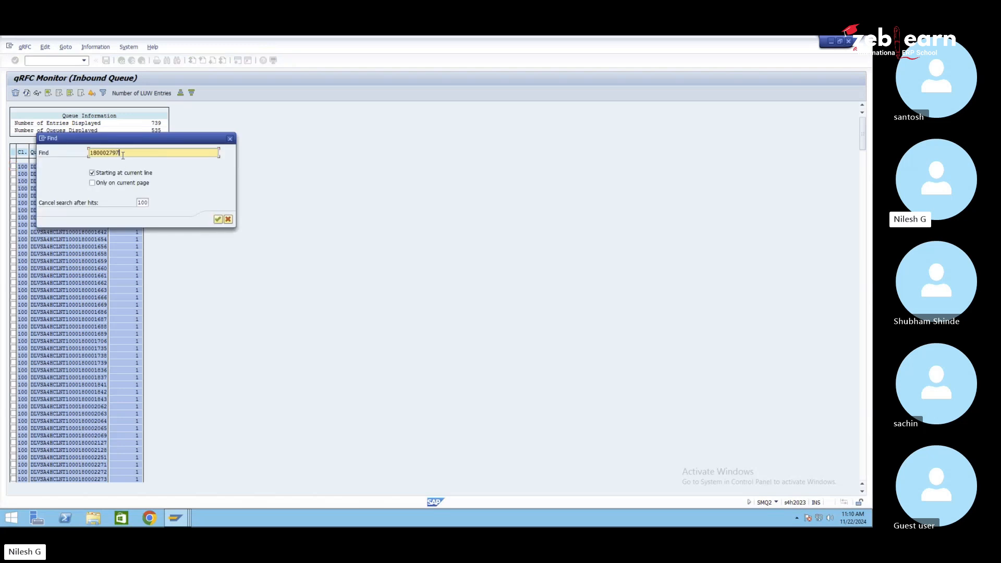
key("Return")
double_click(159, 188)
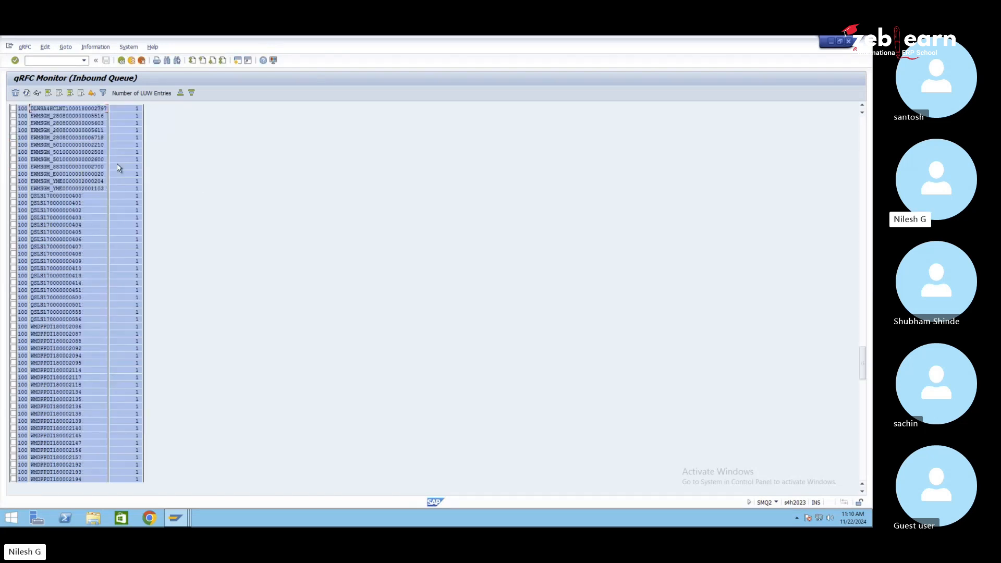
double_click(88, 109)
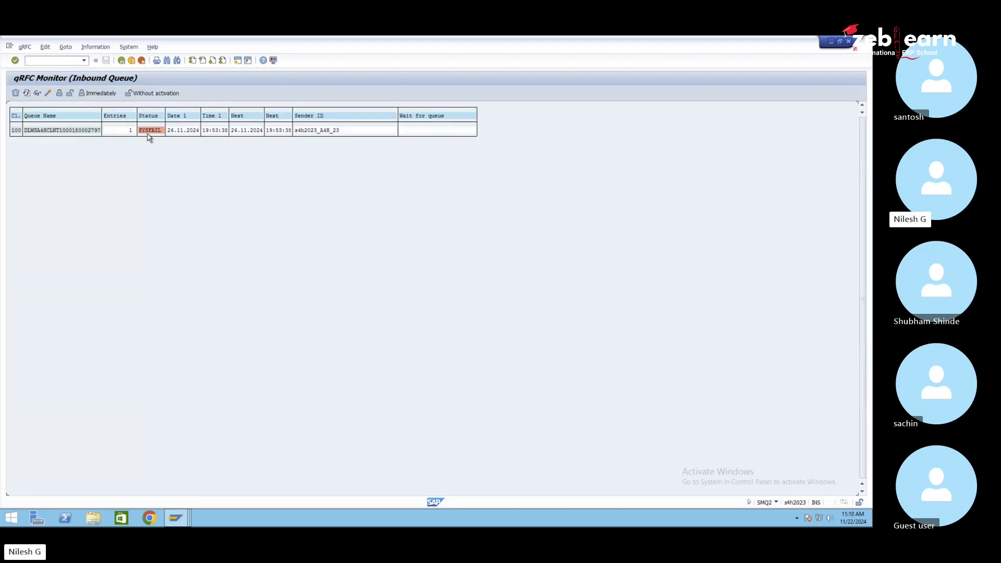
left_click(149, 131)
key("Return")
double_click(76, 131)
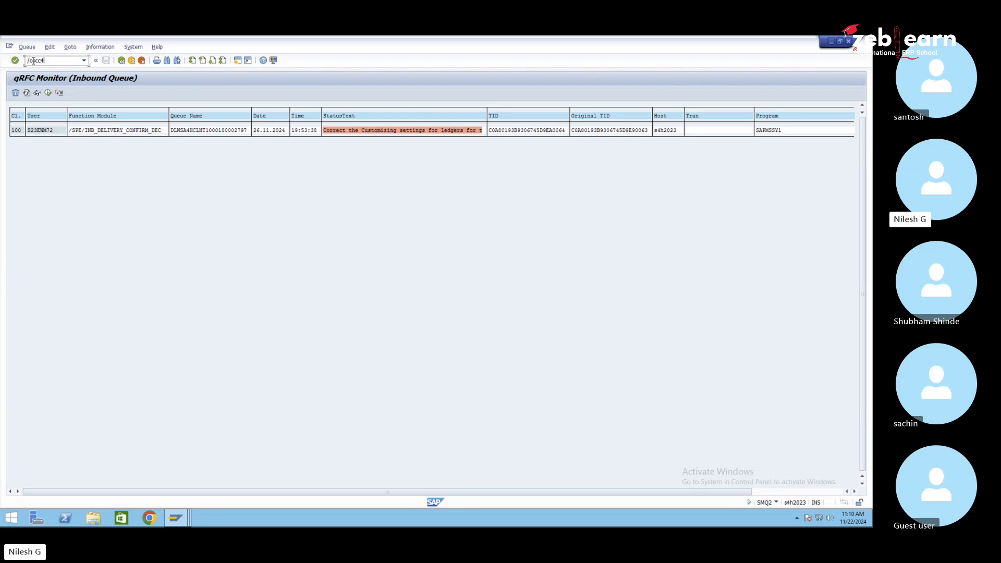
- Start client maintenance (SCC4) in a new session and open the details of client 100 in change mode
key("Return")
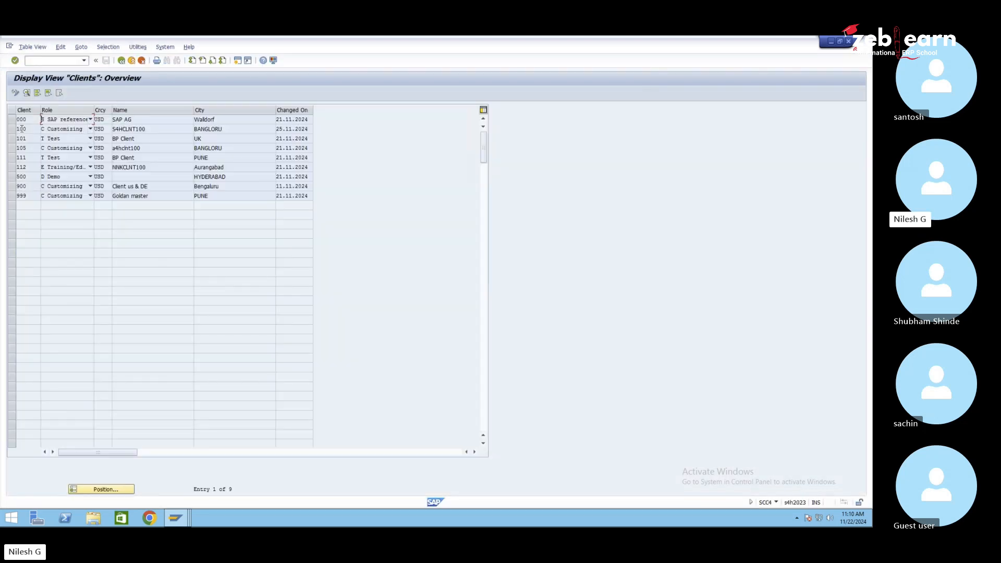
left_click(16, 91)
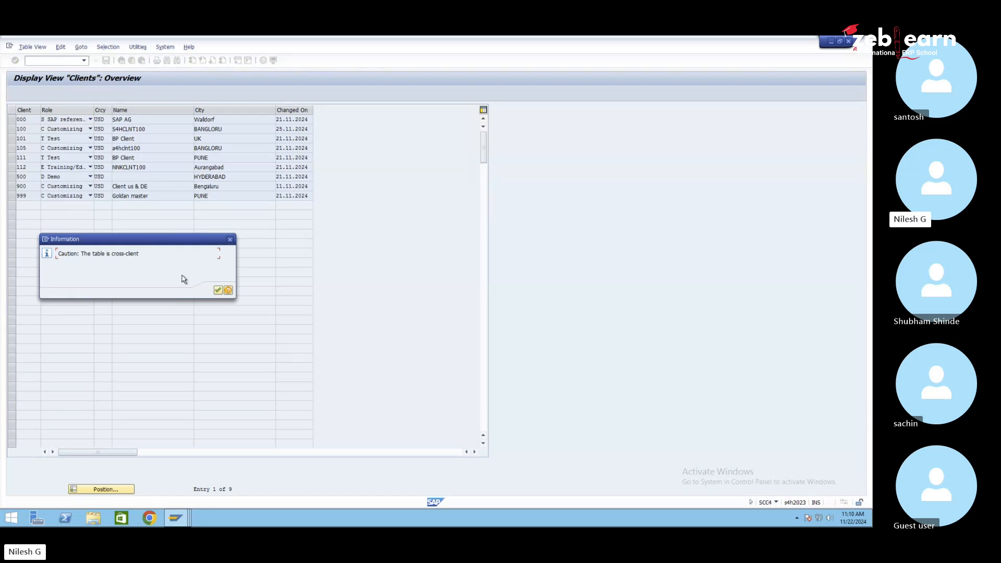
left_click(217, 291)
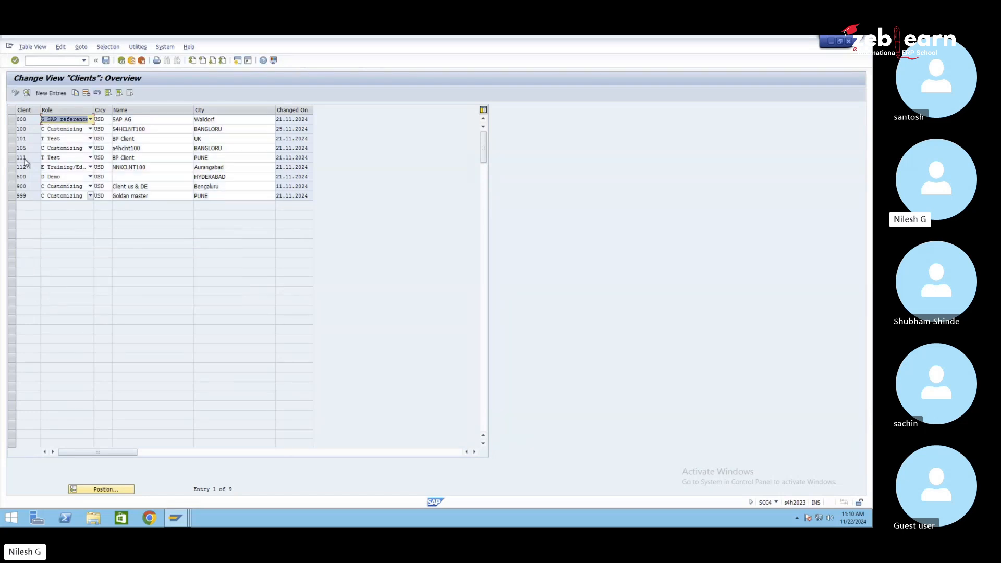
left_click(12, 128)
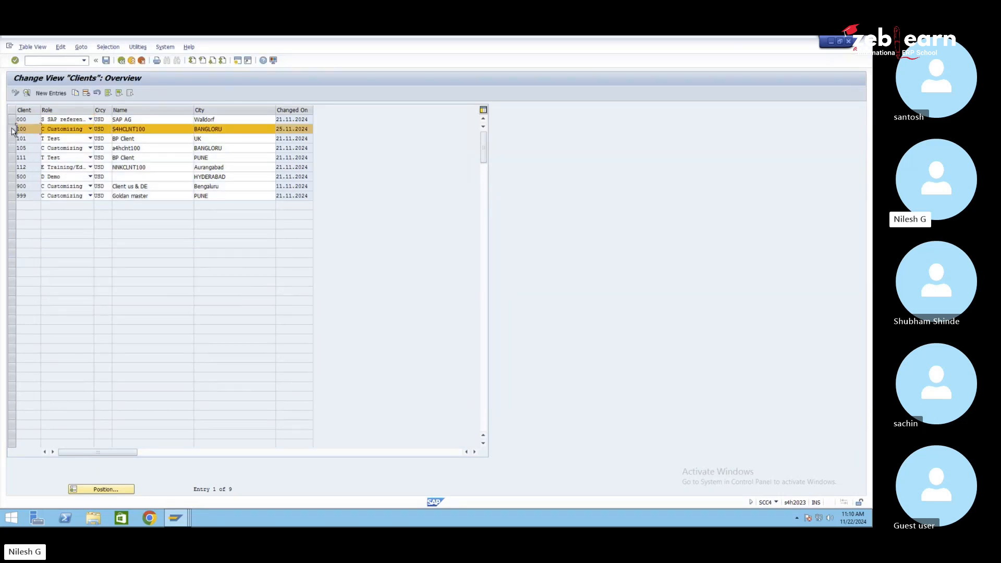
left_click(27, 94)
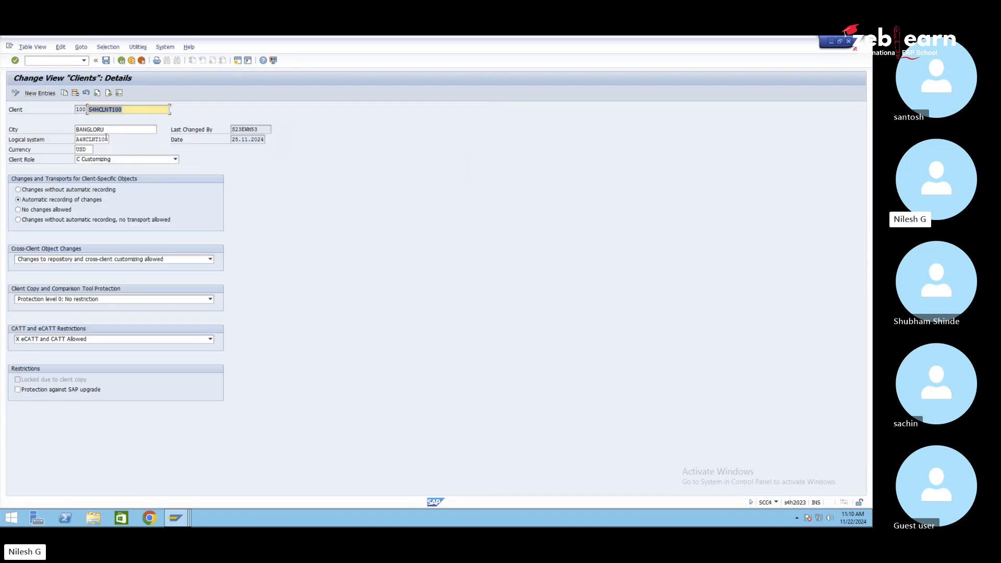
- Set the standard currency of client 100 to EUR, save the change and return to the clients overview
left_click(89, 149)
type("eur")
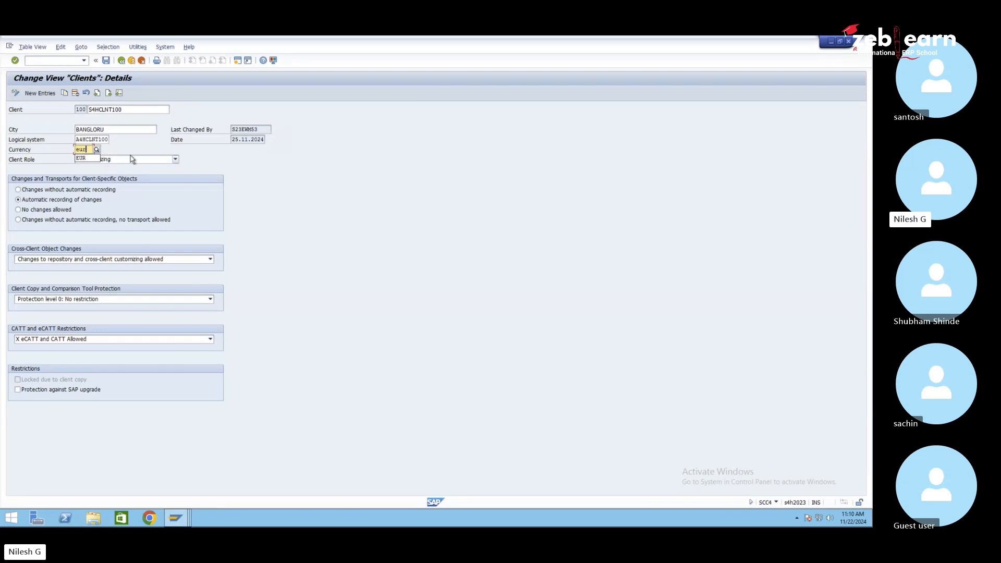
left_click(88, 159)
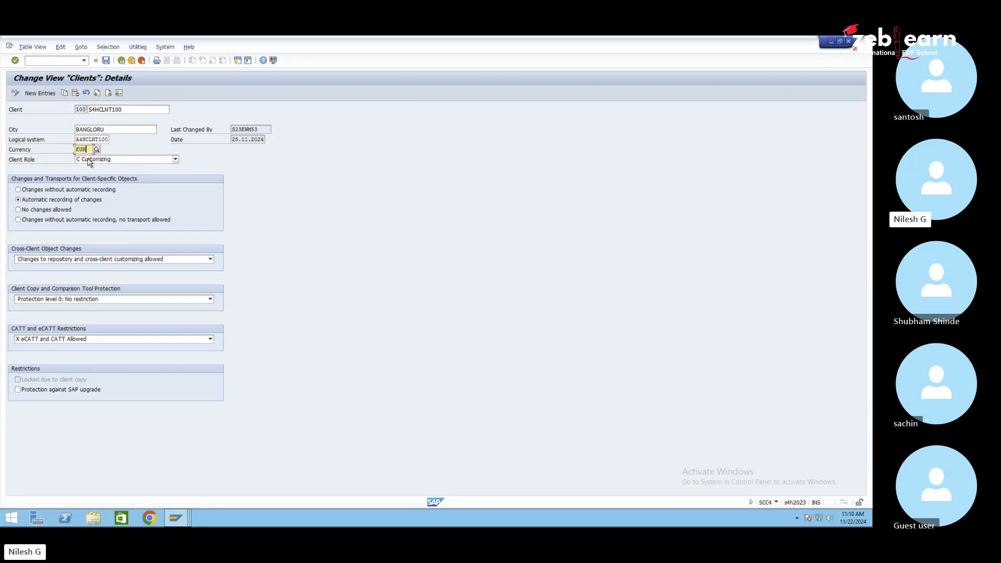
left_click(106, 60)
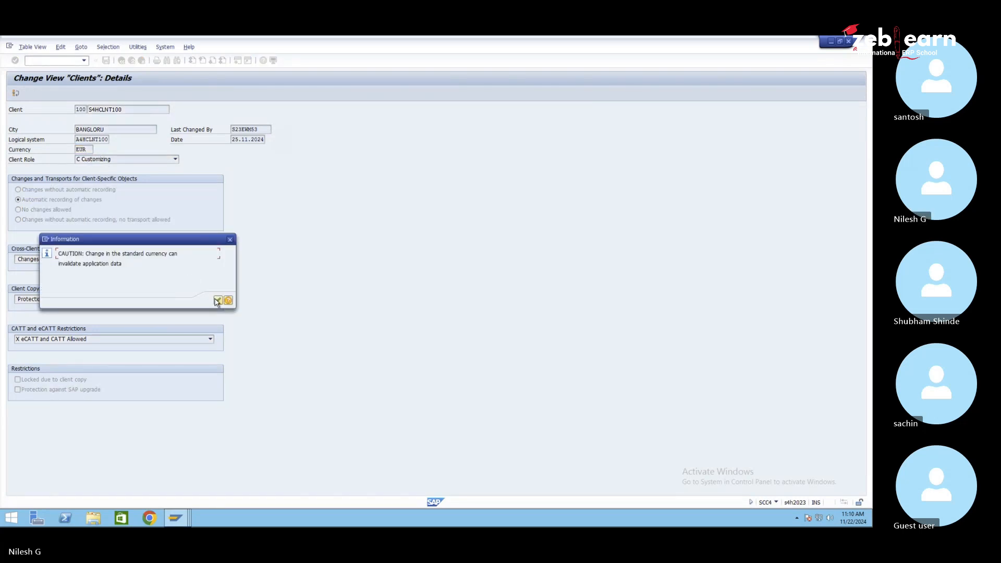
left_click(218, 301)
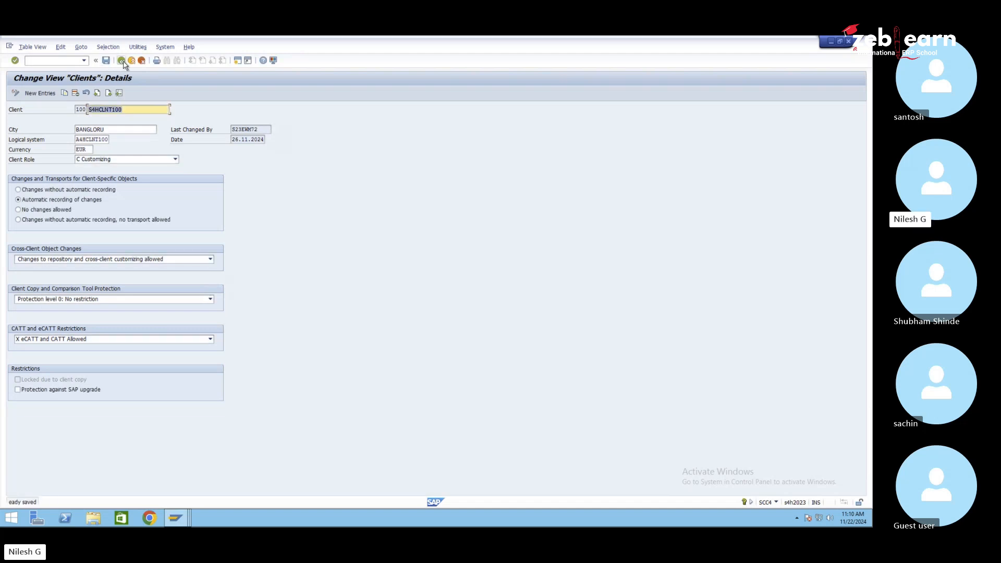
left_click(122, 61)
- Return to the inbound queue monitor session and execute the delivery's queued LUW again
mouse_move(175, 518)
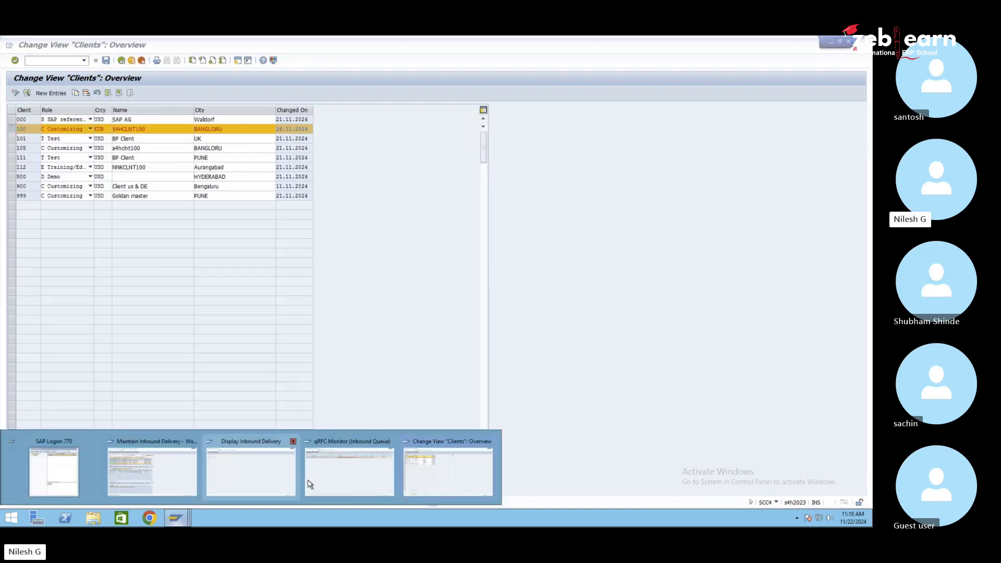
left_click(335, 474)
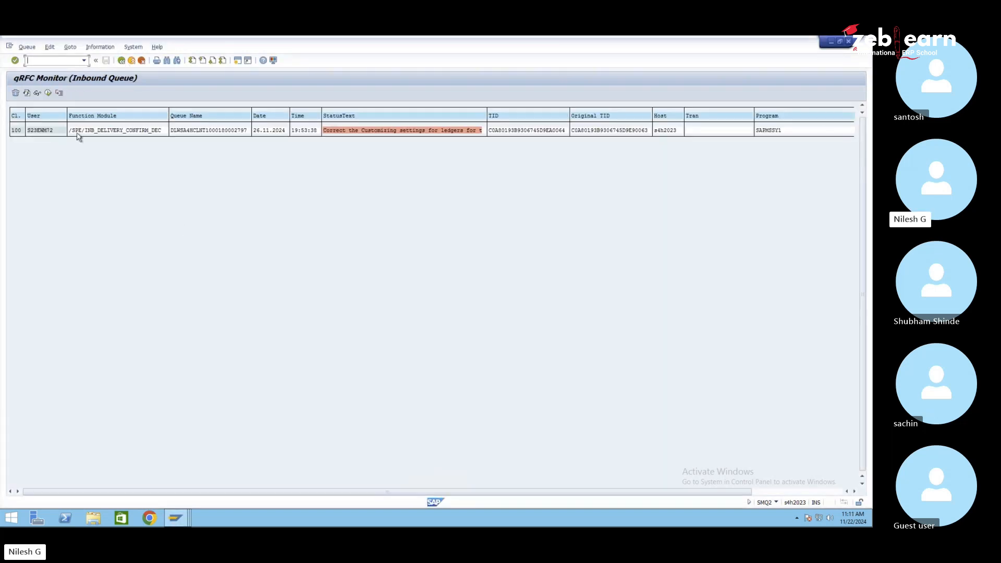
left_click(48, 93)
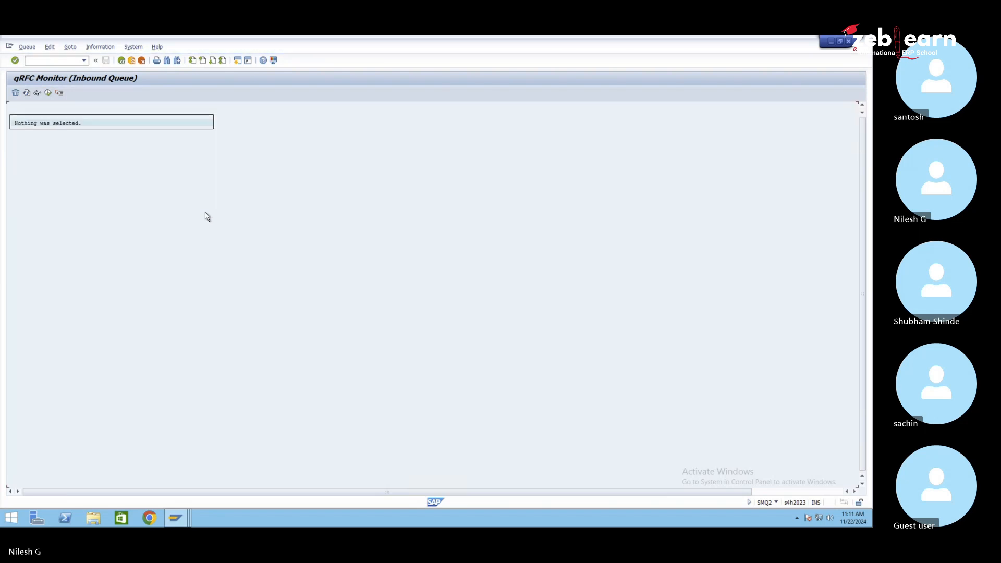
- Switch to the inbound delivery display session and show the document flow of the new delivery
left_click(176, 518)
left_click(285, 471)
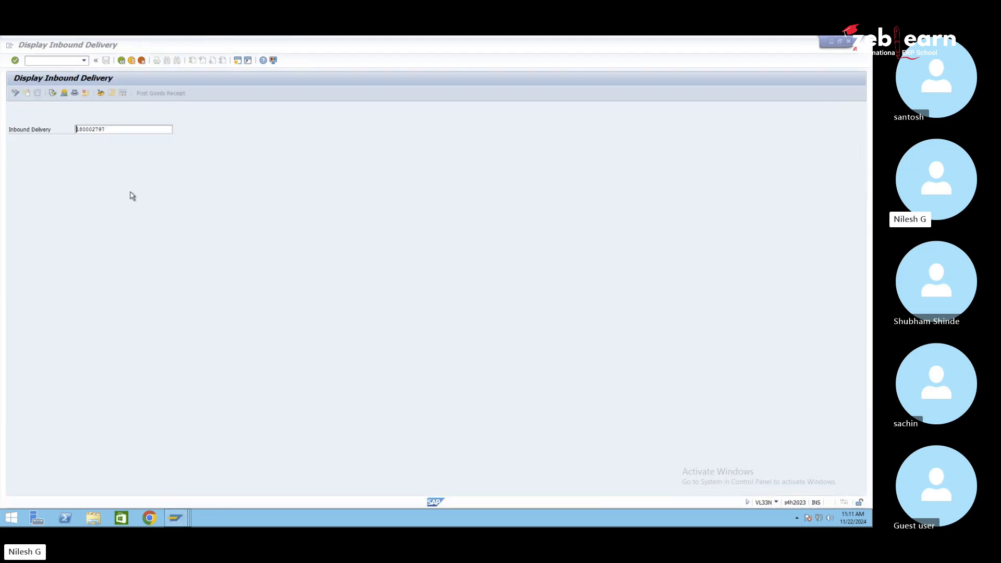
left_click(52, 94)
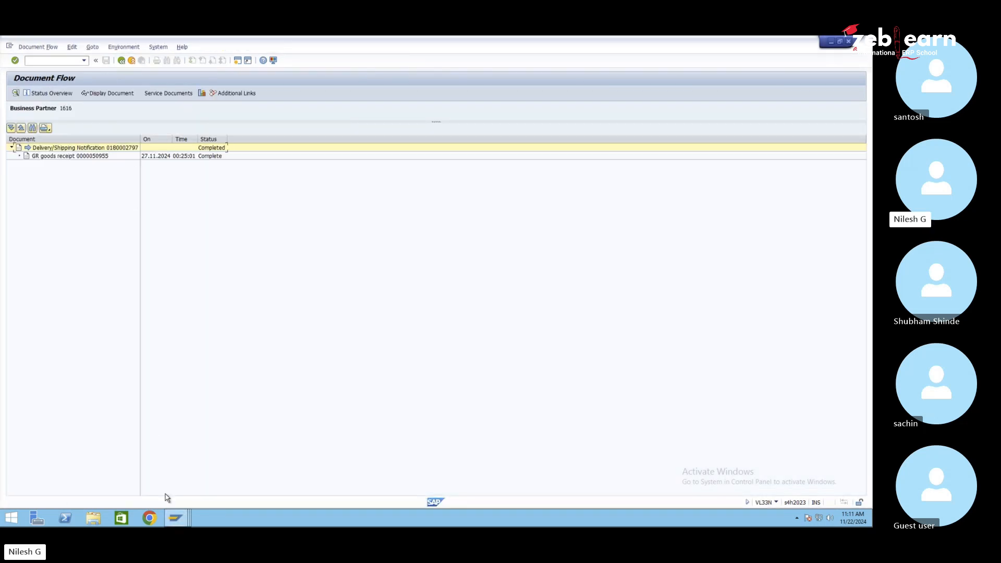
- Return to the inbound delivery list of warehouse SE10 and show the available goods receipt actions
left_click(175, 518)
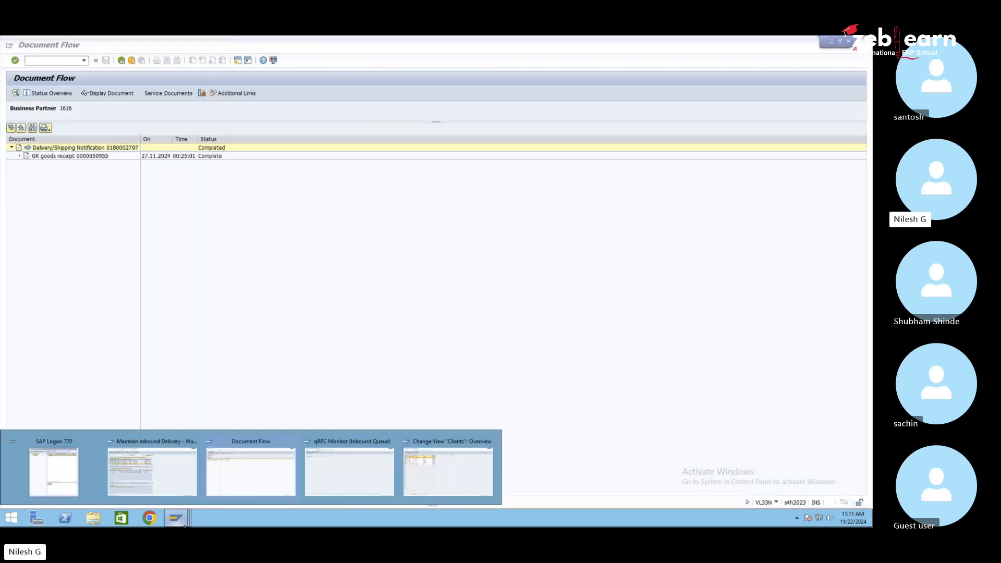
left_click(141, 471)
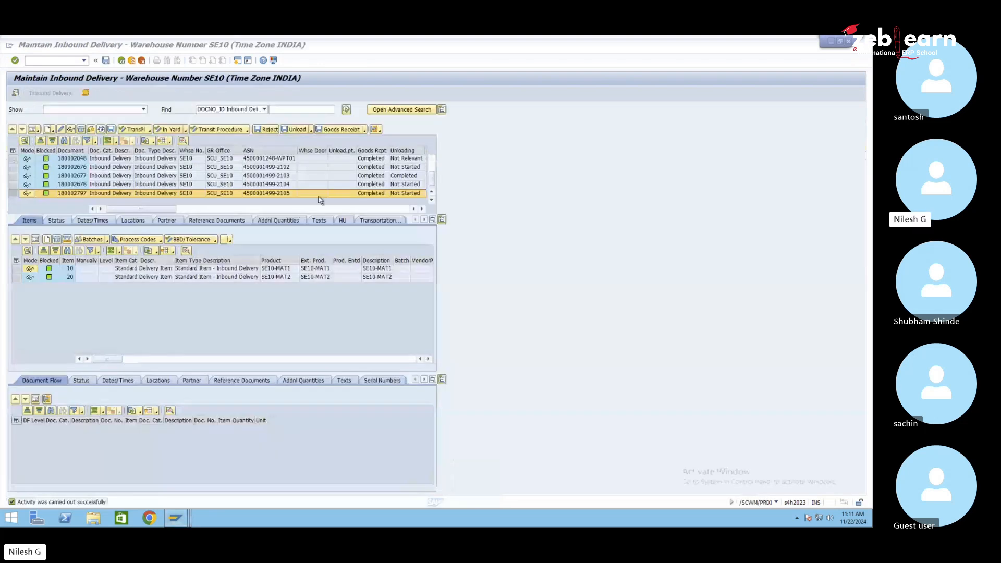
left_click(364, 131)
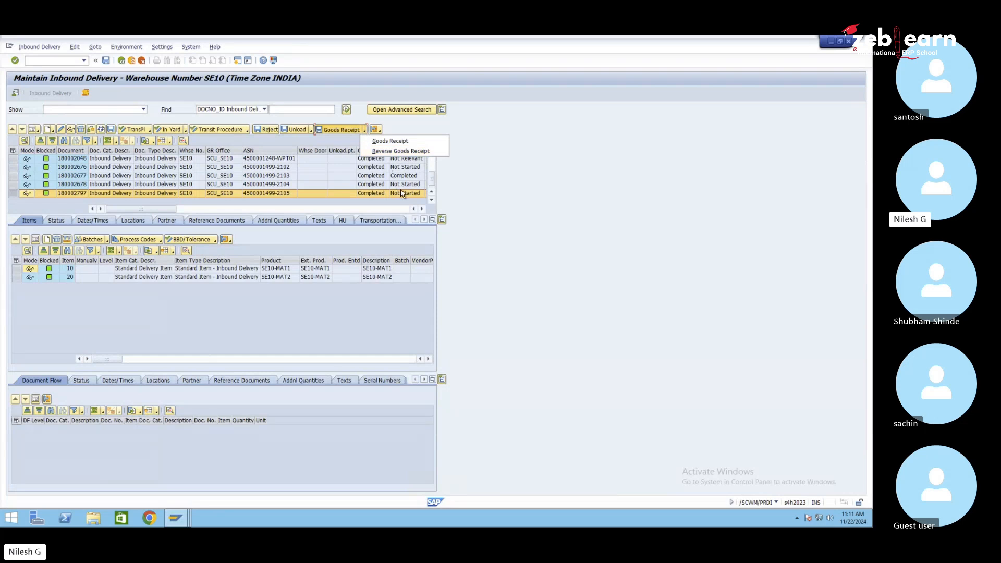
- Select the delivery with the ASN ending in 2103 and examine its unloading, putaway and transit statuses and the goods receipt reversal option
left_click(375, 177)
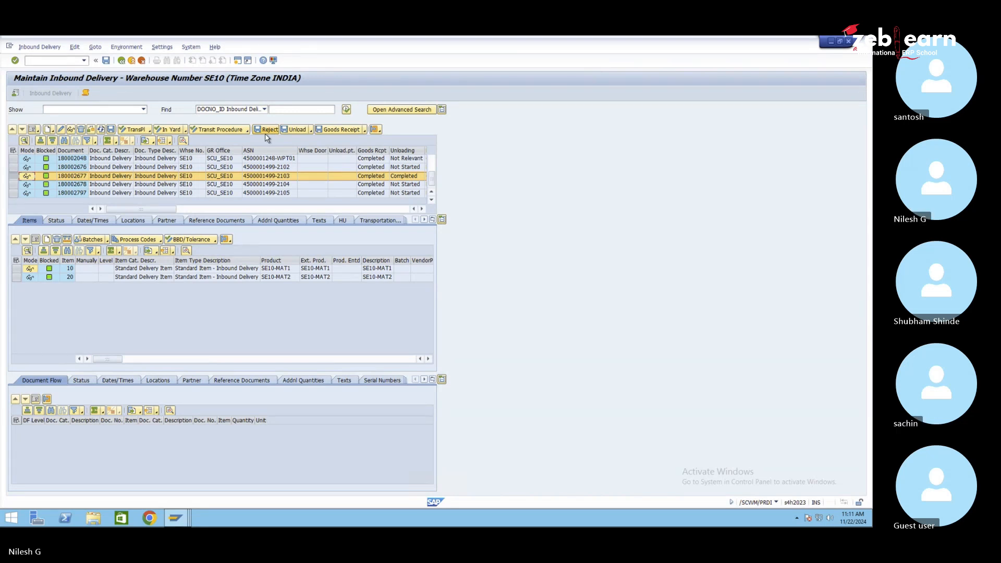
left_click(422, 208)
left_click(422, 208)
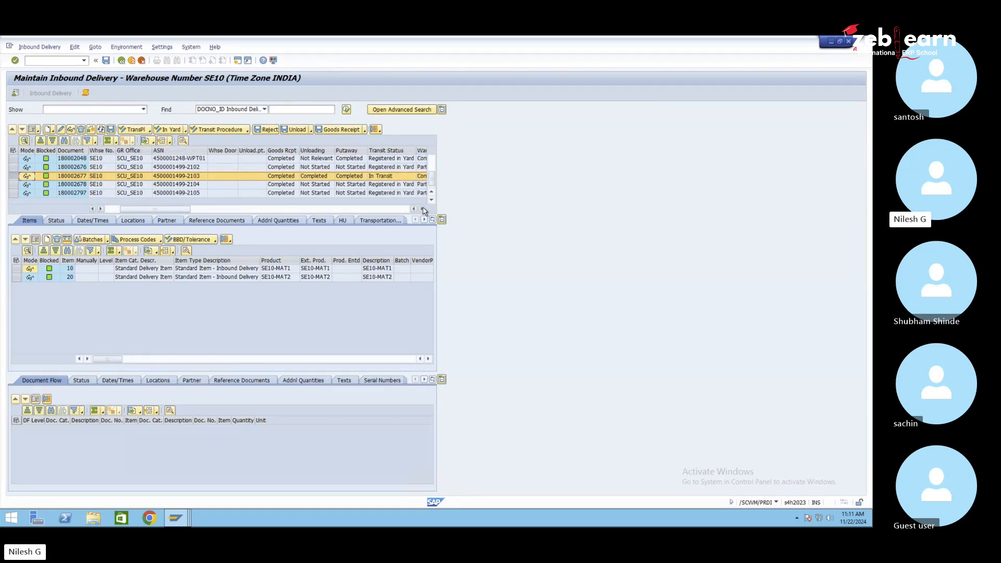
left_click(414, 209)
left_click(415, 209)
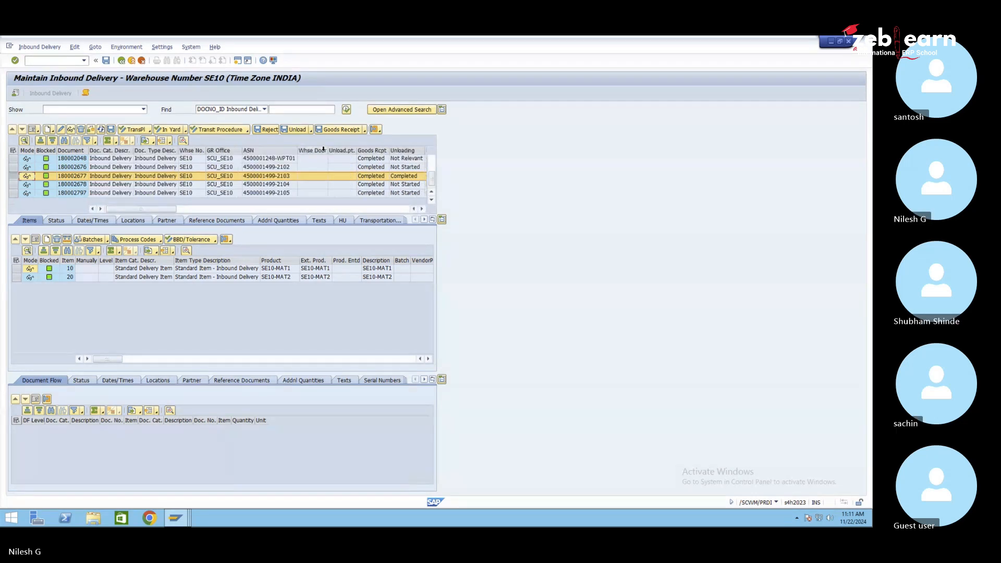
left_click(364, 130)
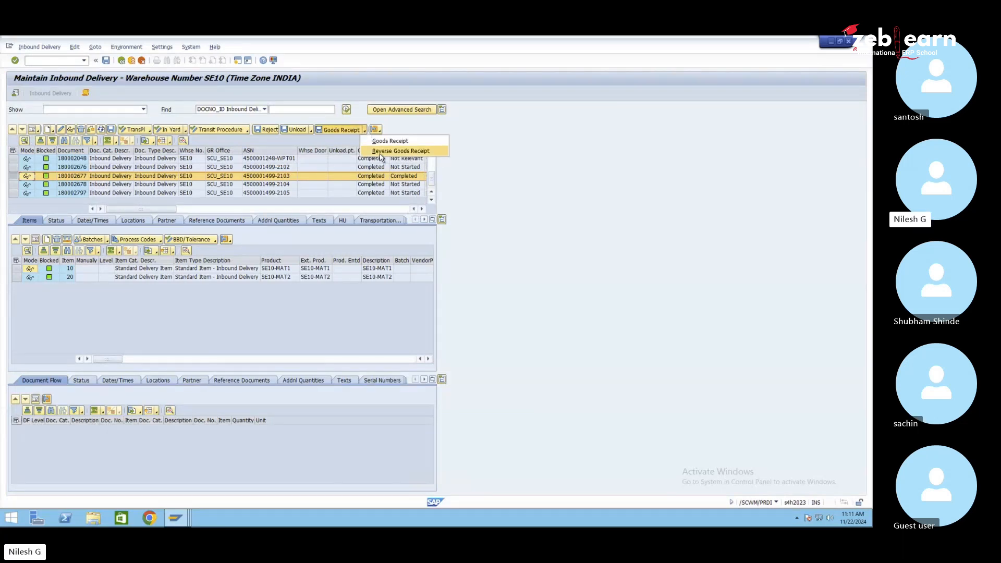
- Select the delivery with the ASN ending in 2105 and check the quantity column of its items
left_click(370, 192)
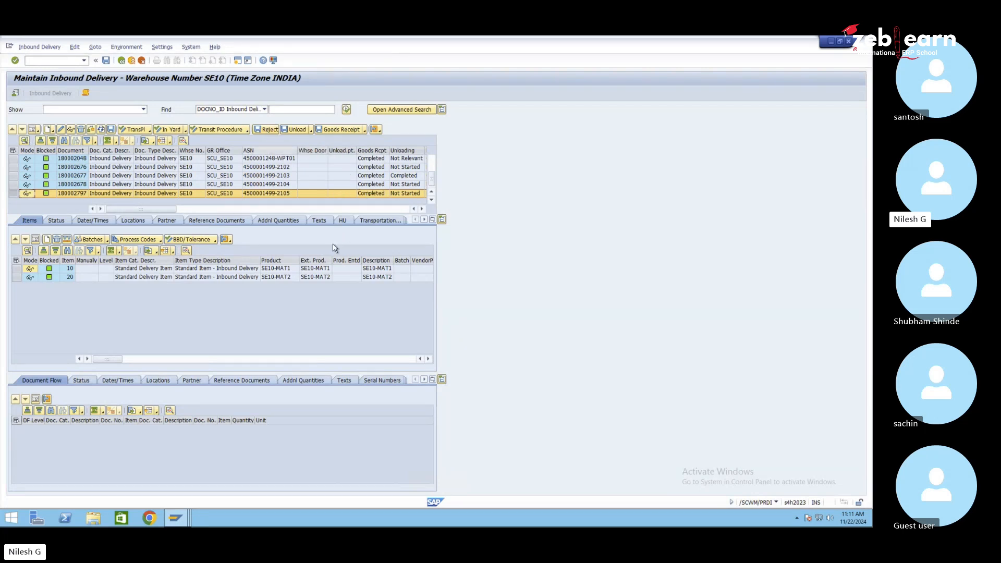
left_click(428, 359)
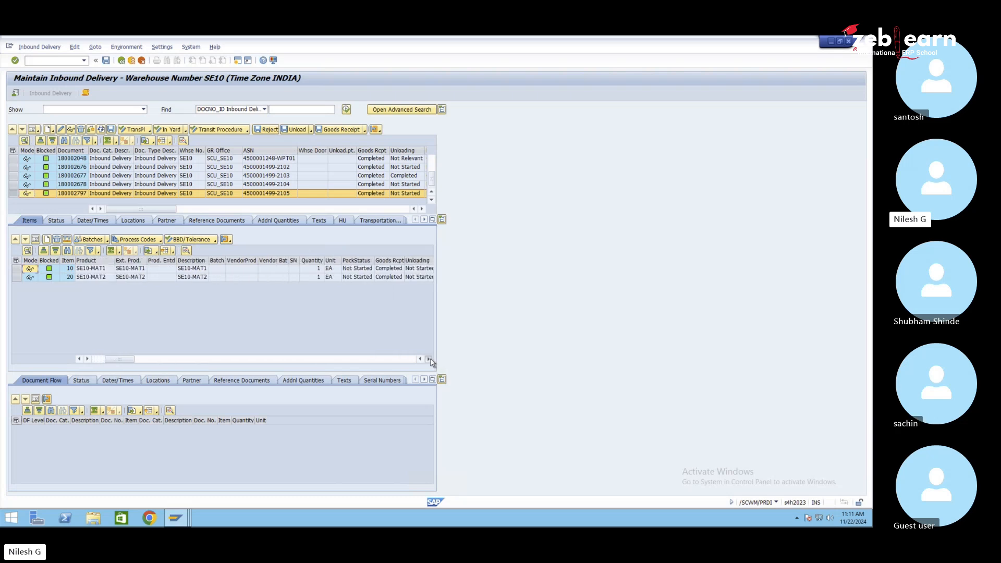
left_click(427, 359)
left_click(244, 260)
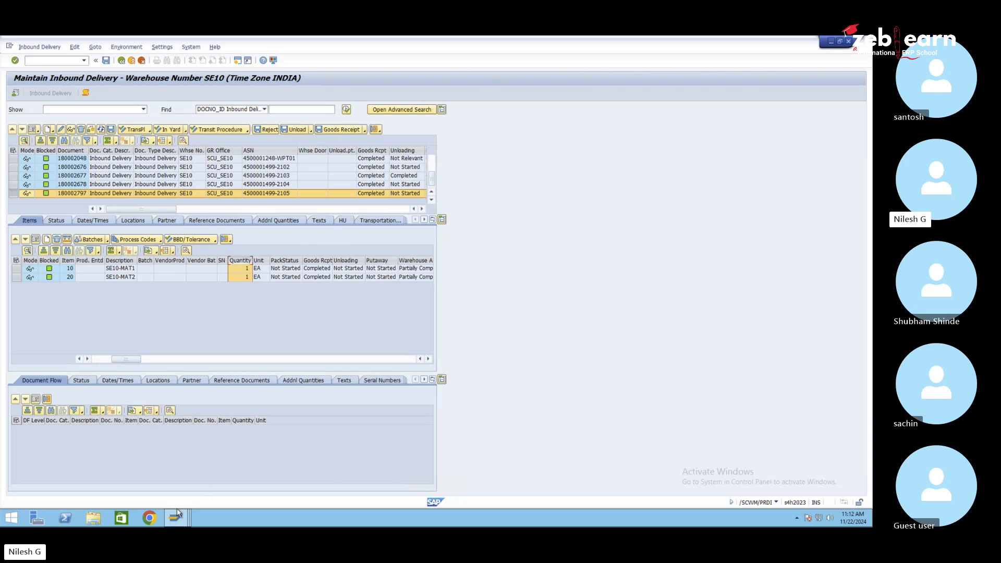
- Switch to the document flow session, go back to the delivery display and open the new inbound delivery's item overview
mouse_move(176, 518)
left_click(240, 483)
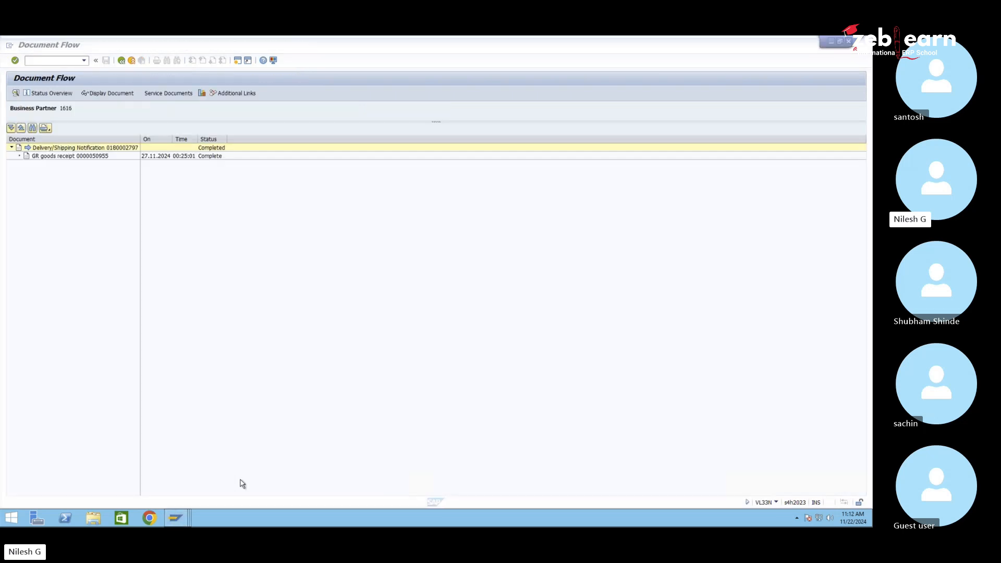
left_click(121, 61)
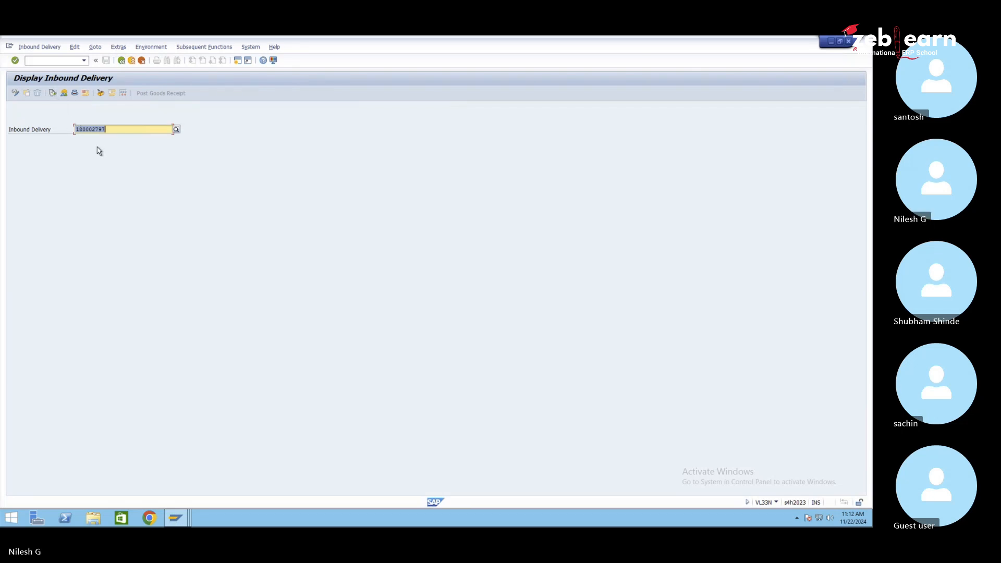
key("Return")
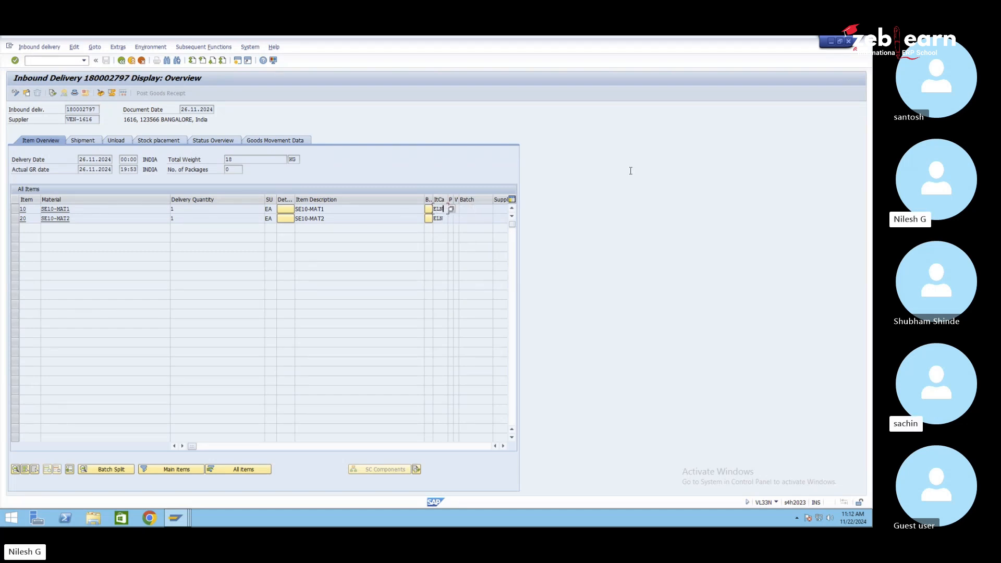
- Minimise the SAP windows, open the SE10 workbook from the desktop in Excel and discard the recovered files
left_click(831, 42)
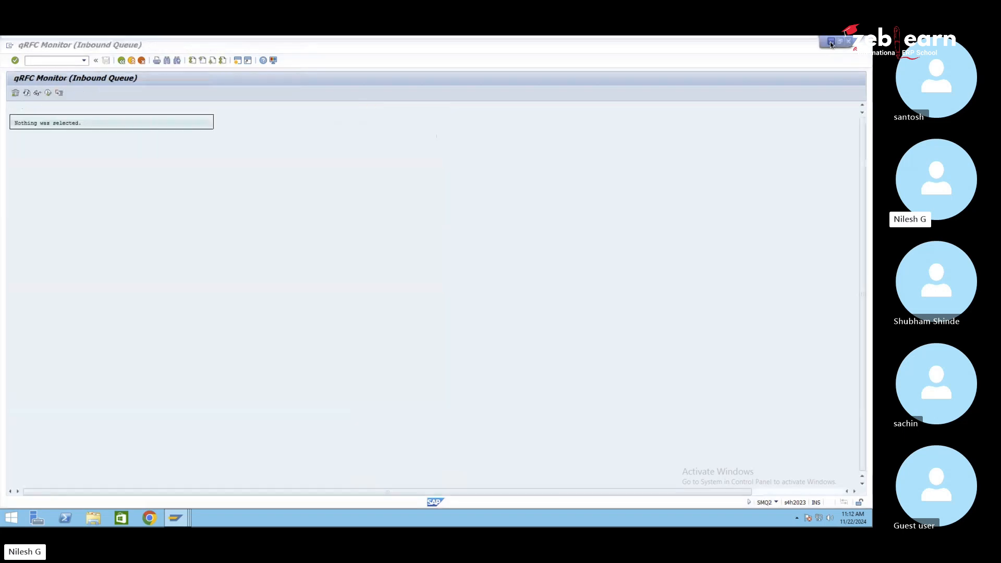
left_click(830, 42)
left_click(831, 43)
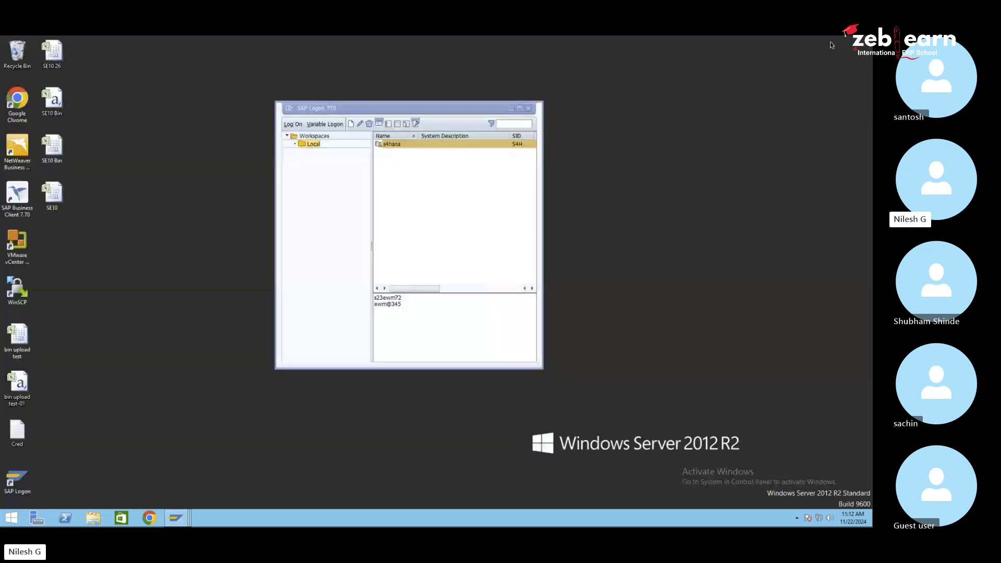
double_click(52, 195)
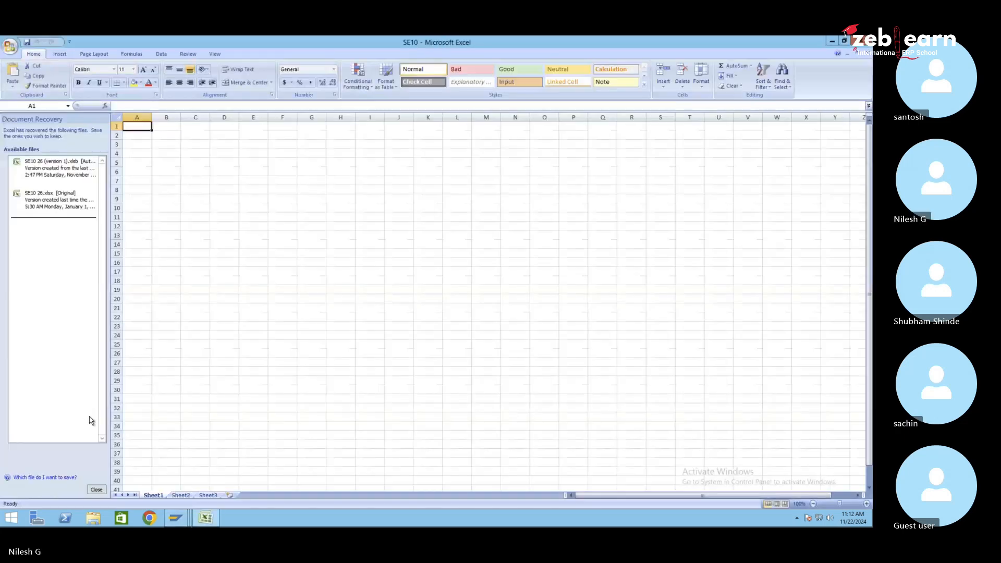
left_click(97, 490)
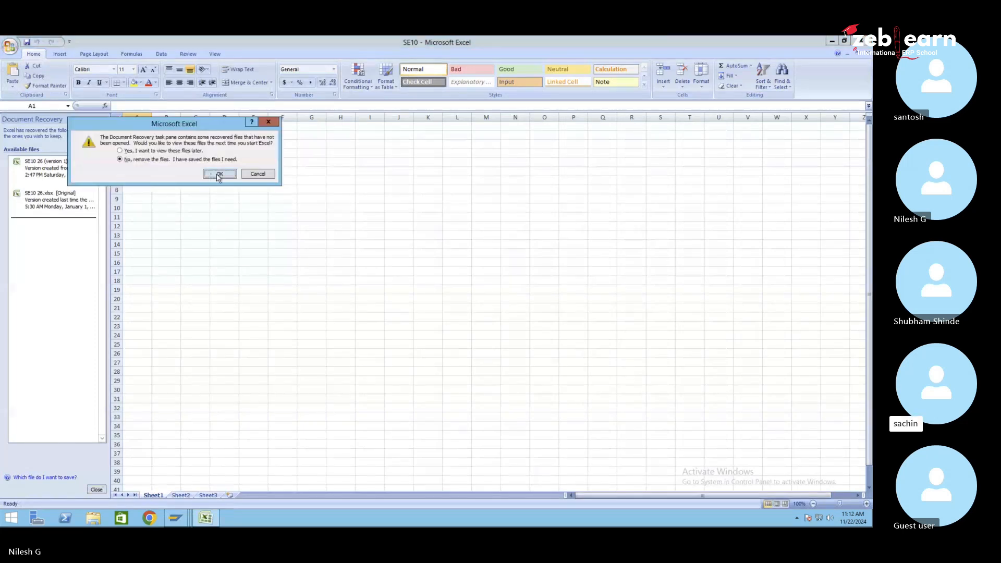
left_click(217, 175)
- Enter the comparison headings S/4 in cell E3 and EWM in cell G3
left_click(146, 148)
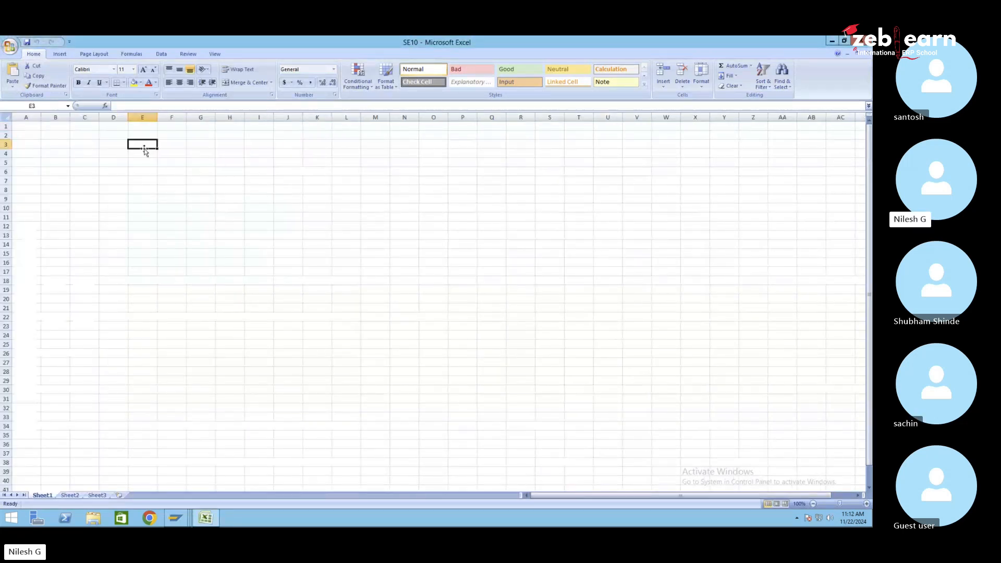
type("S/4")
key("Tab")
key("Tab")
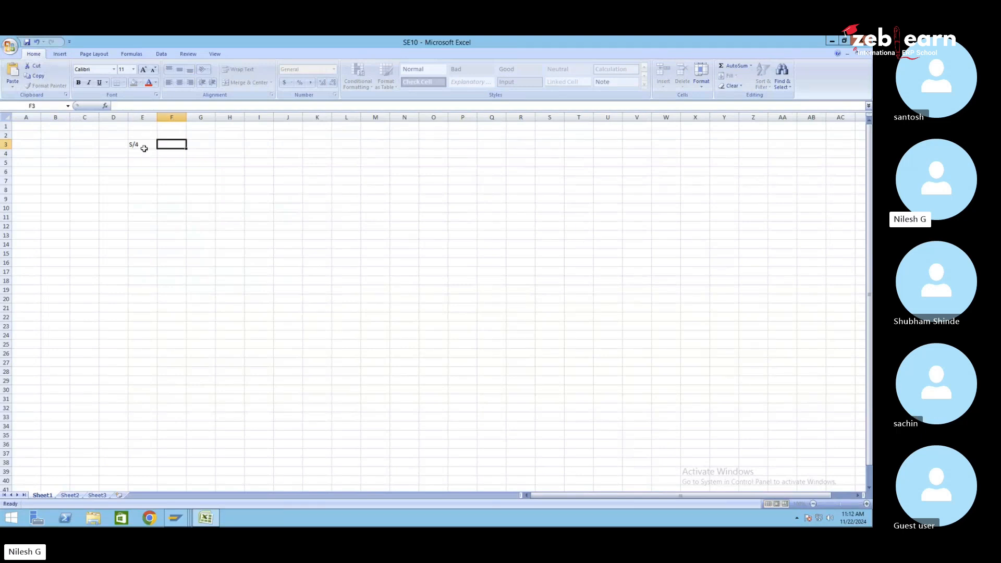
type("EWM")
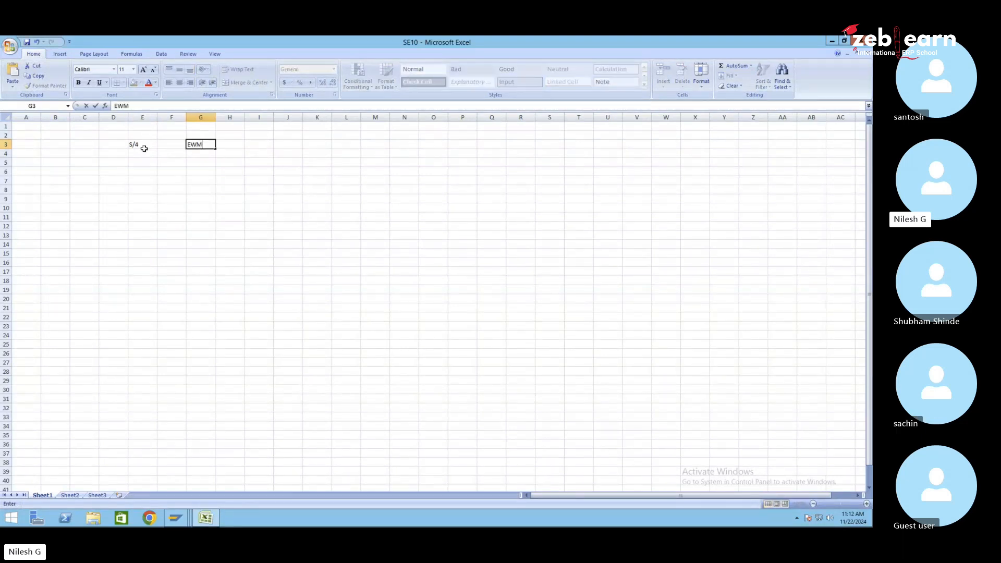
- Label cell D4 "Itm cat" and enter ELN beside it in E4 under the S/4 heading
key("Left")
key("Left")
key("Left")
key("Down")
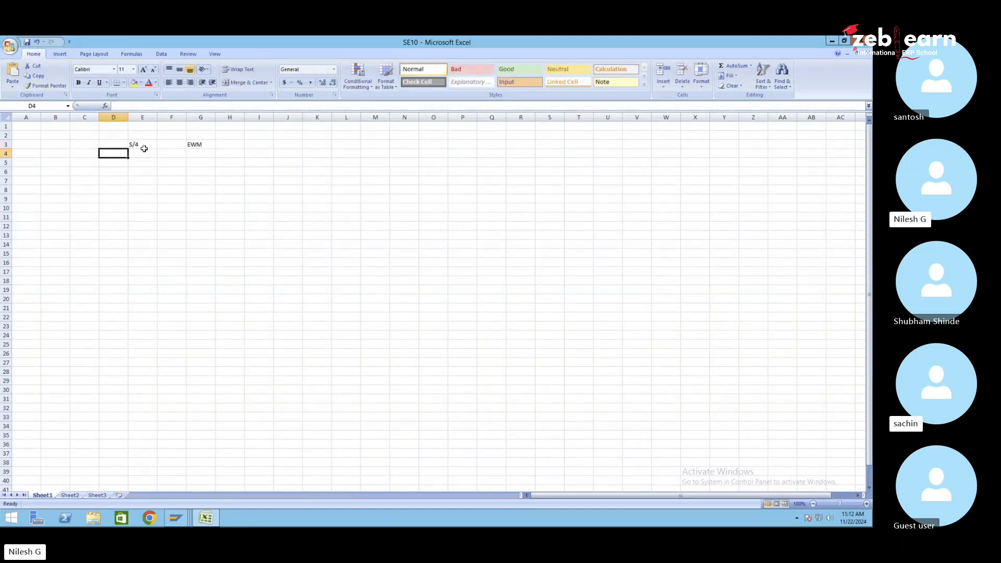
type("Itm cat")
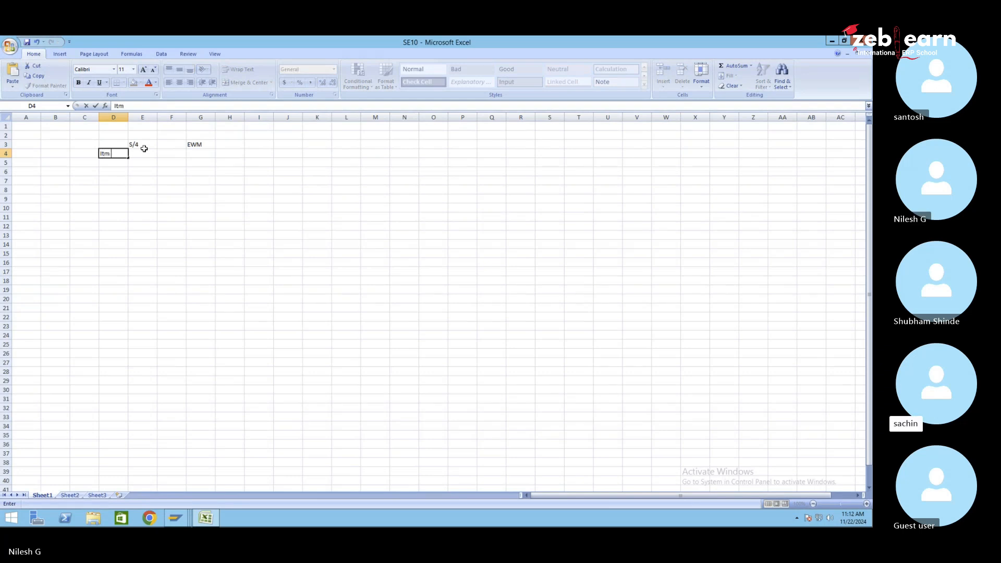
left_click(145, 150)
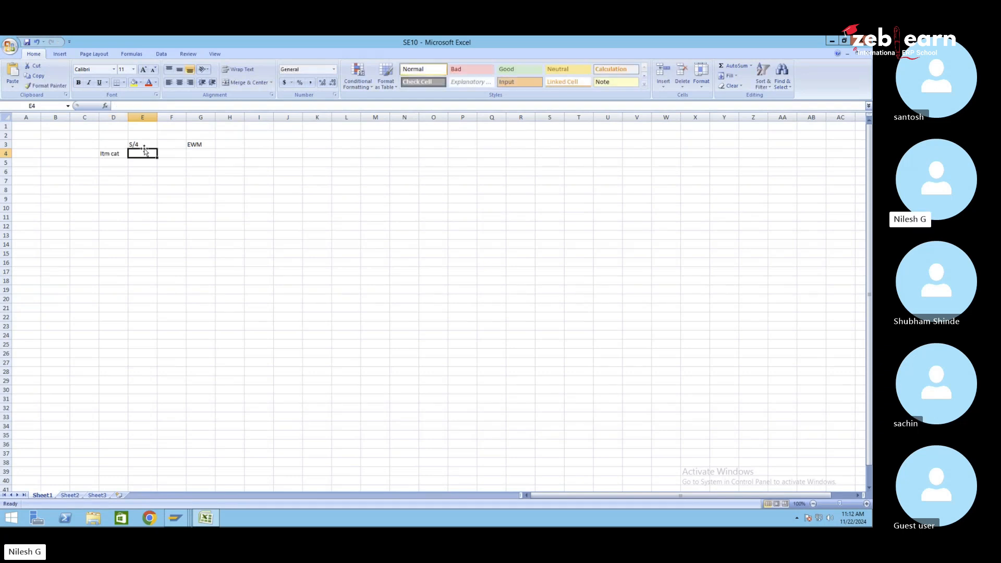
type("ELN")
- Switch to the SAP inbound delivery display and select both items to check their item category
left_click(175, 518)
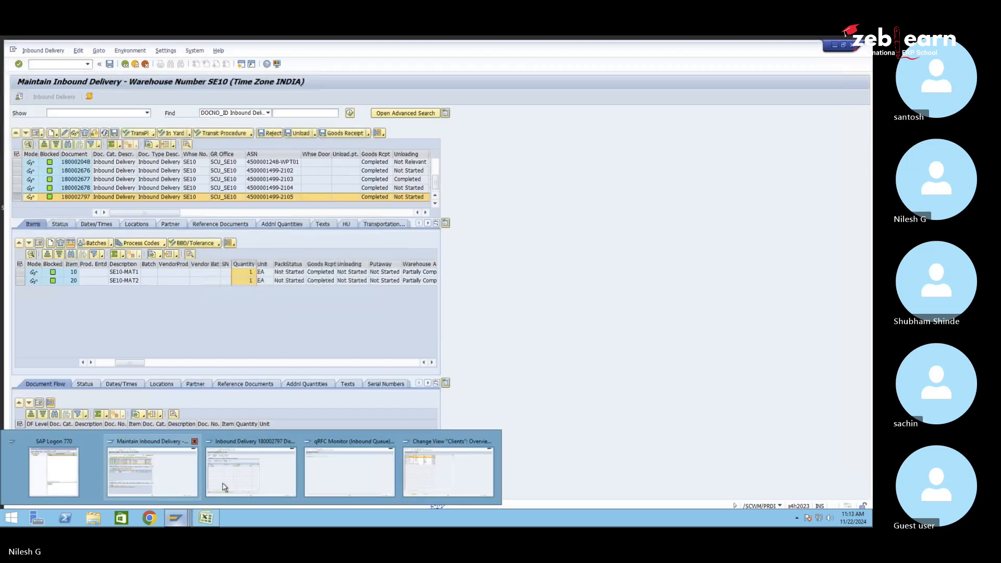
left_click(250, 471)
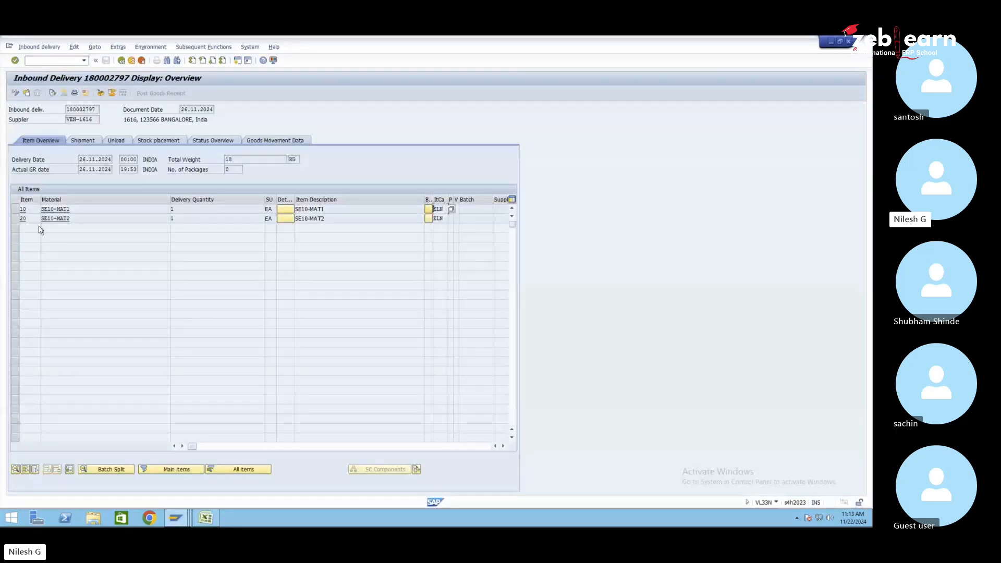
left_click(16, 210)
left_click(16, 218)
left_click(16, 209)
left_click(16, 210)
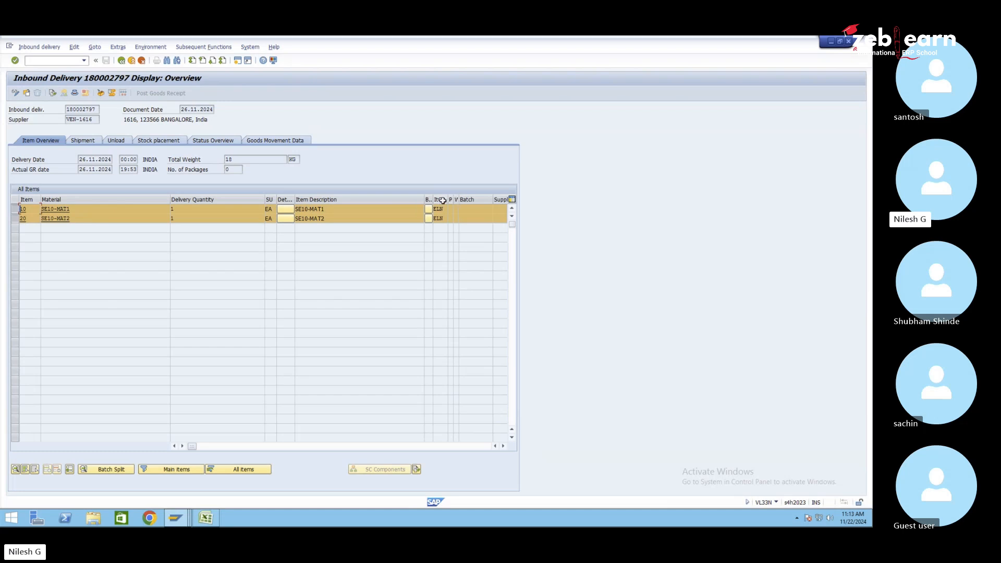
- Open the delivery's header details and check the delivery type in the administration data
left_click(75, 92)
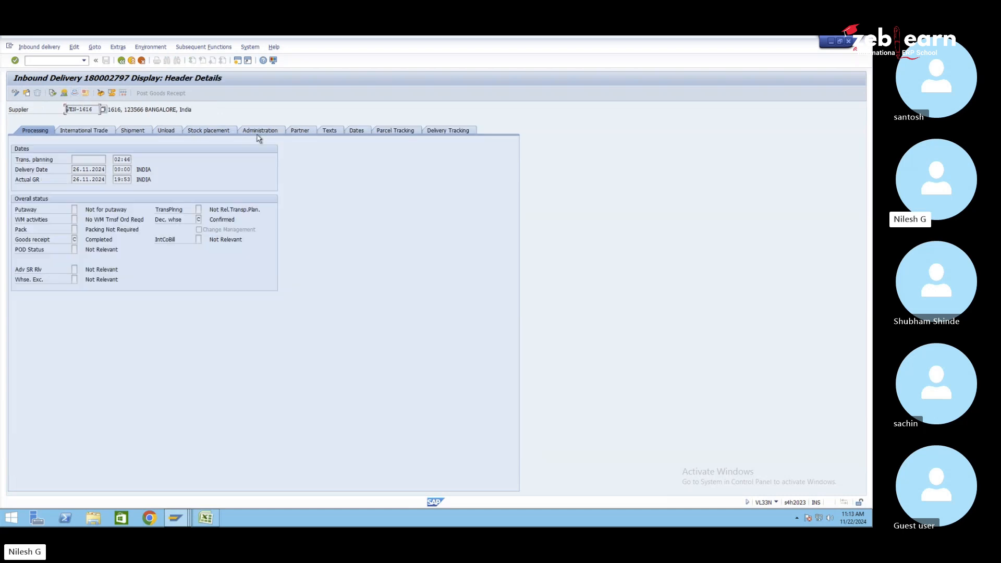
left_click(260, 132)
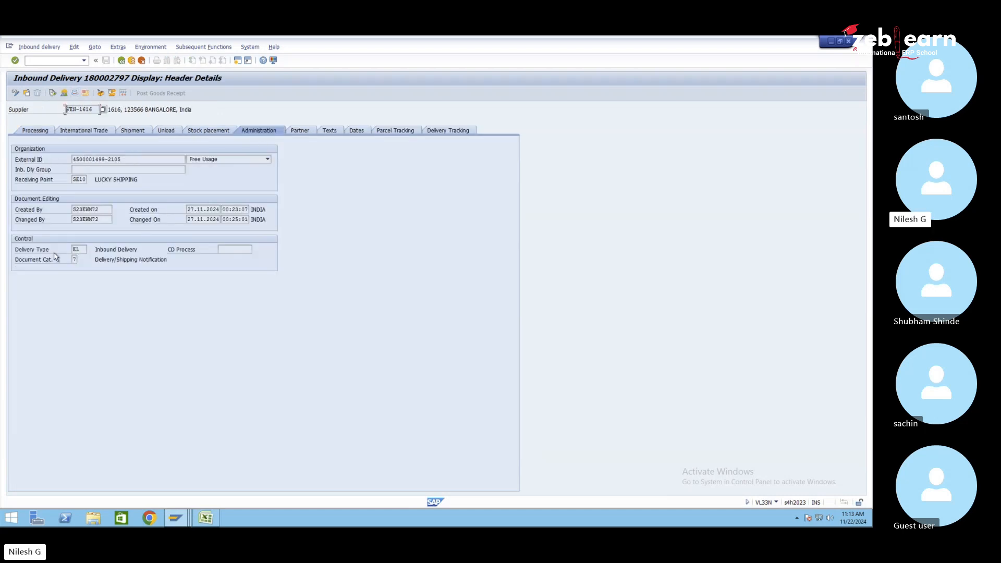
left_click(85, 250)
- Switch back to Excel, label cell D5 "Del type" and set the S/4 value in E5 to EL
left_click(205, 518)
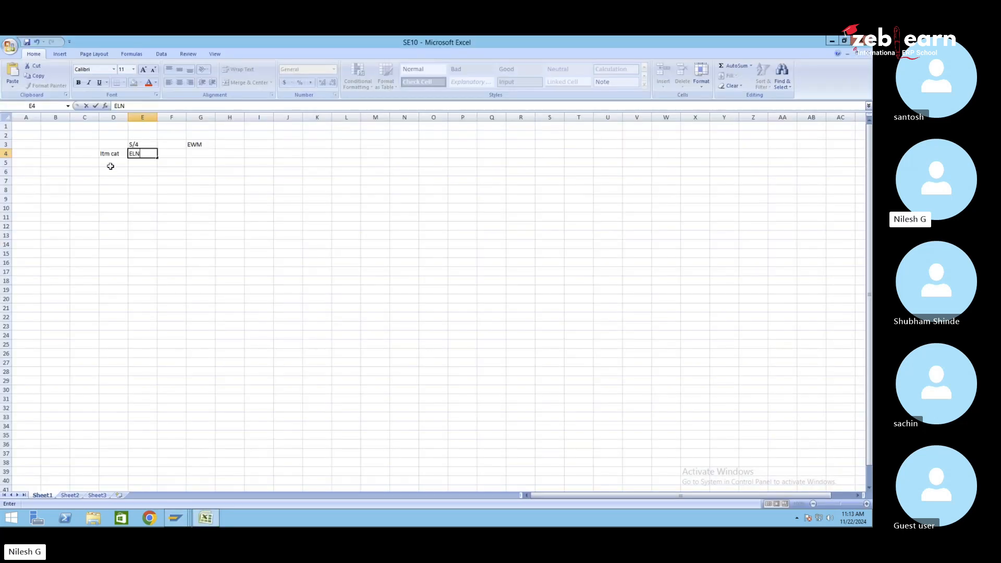
left_click(111, 163)
type("Del")
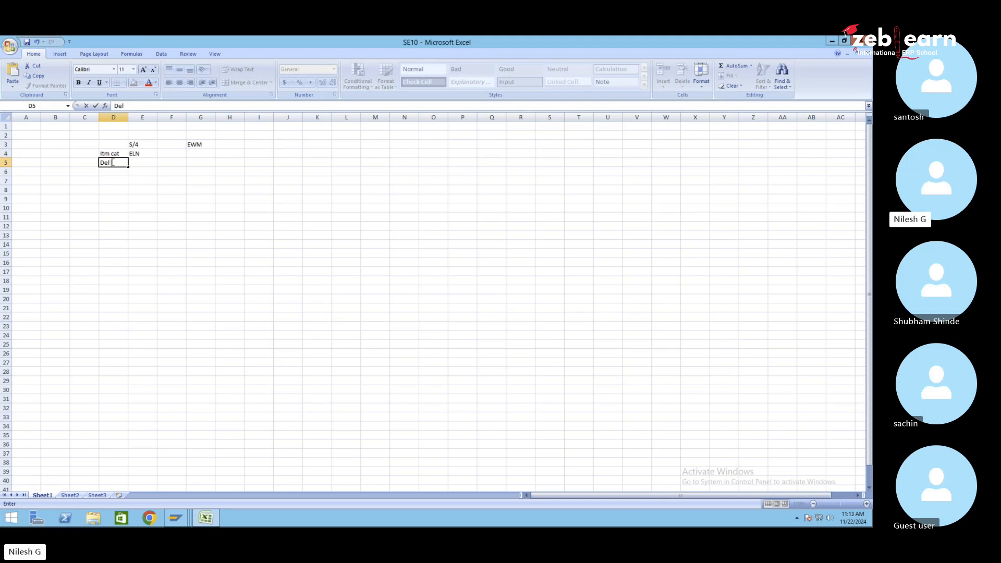
type(" type")
key("Tab")
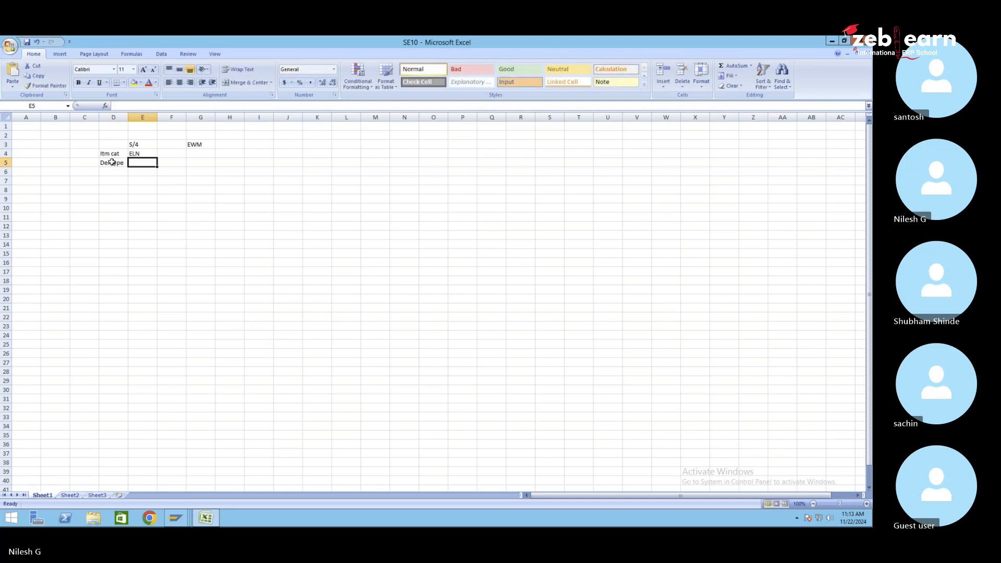
type("ELN")
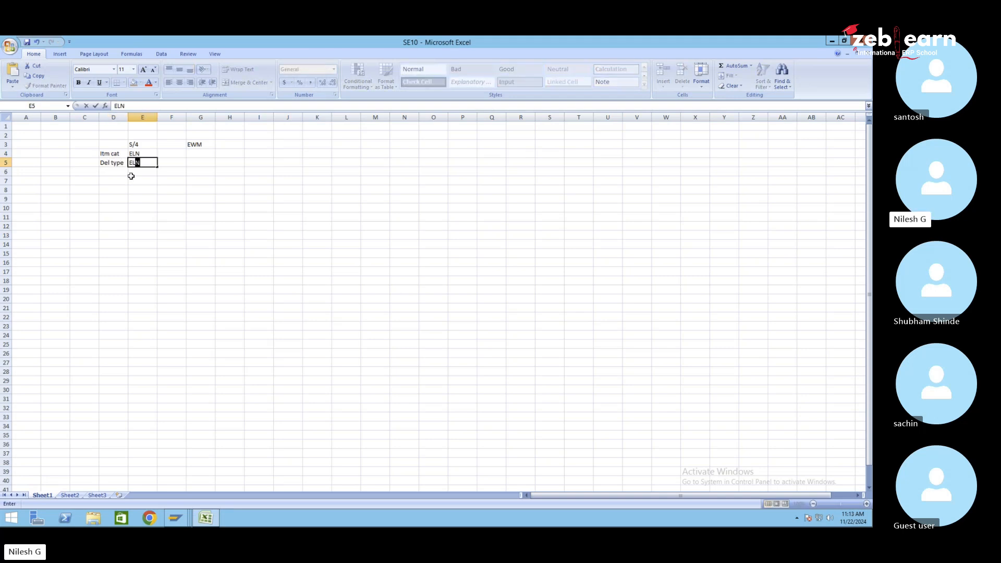
left_click(166, 189)
double_click(147, 162)
double_click(147, 162)
key("BackSpace")
left_click(172, 177)
left_click(133, 153)
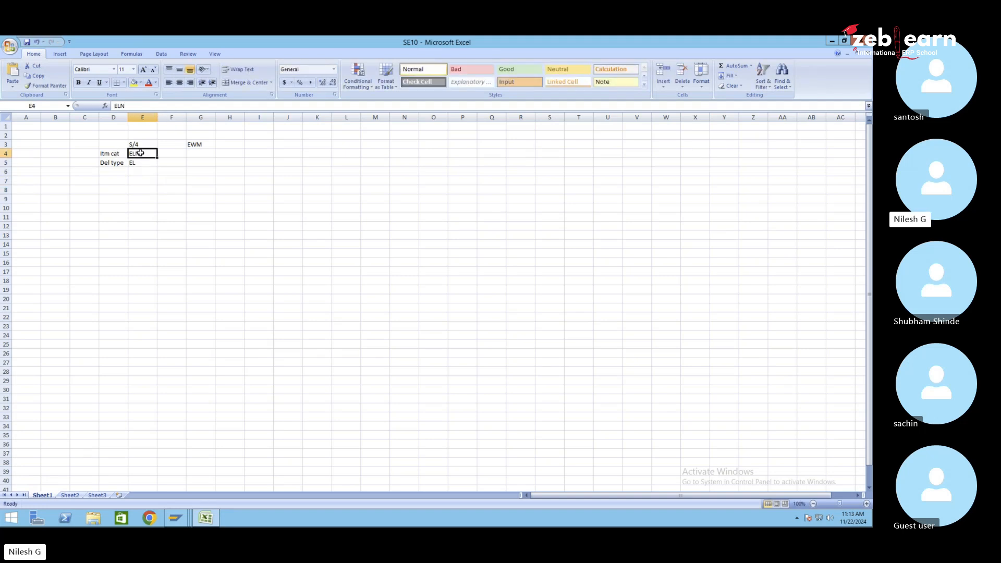
left_click(118, 164)
left_click(145, 161)
left_click(192, 154)
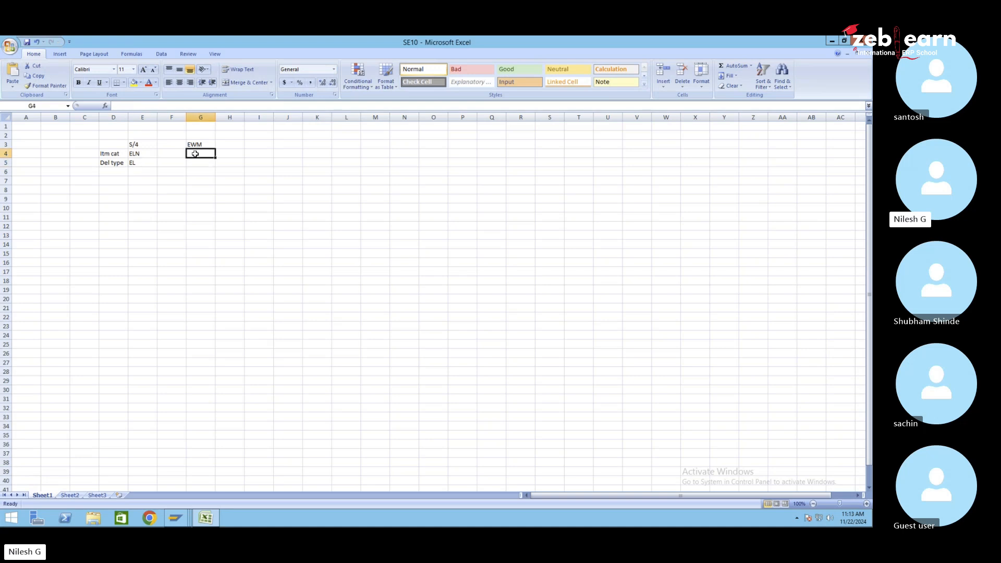
- Switch to the SAP warehouse SE10 inbound delivery session, show the header in form view and check the document category and type
left_click(175, 518)
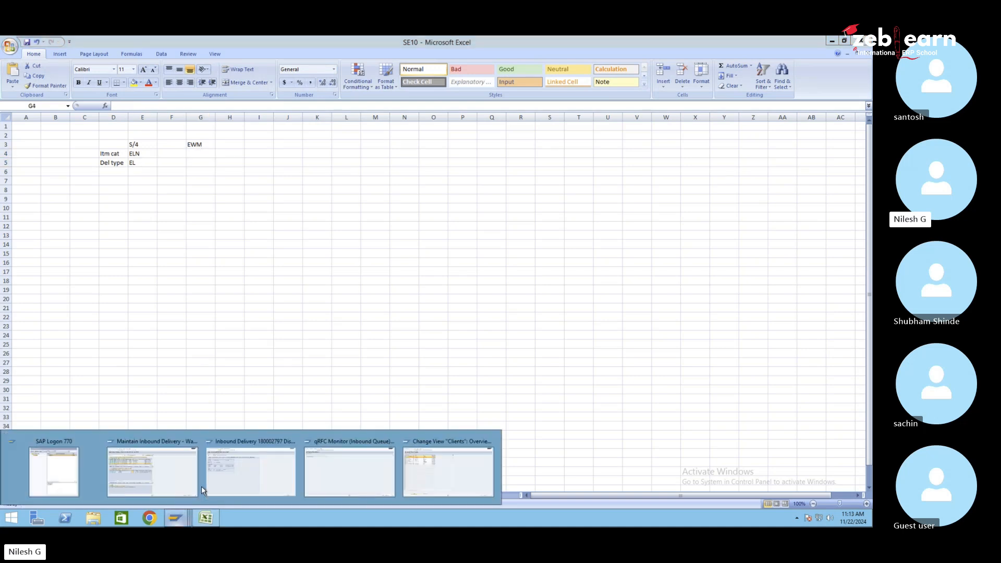
left_click(159, 480)
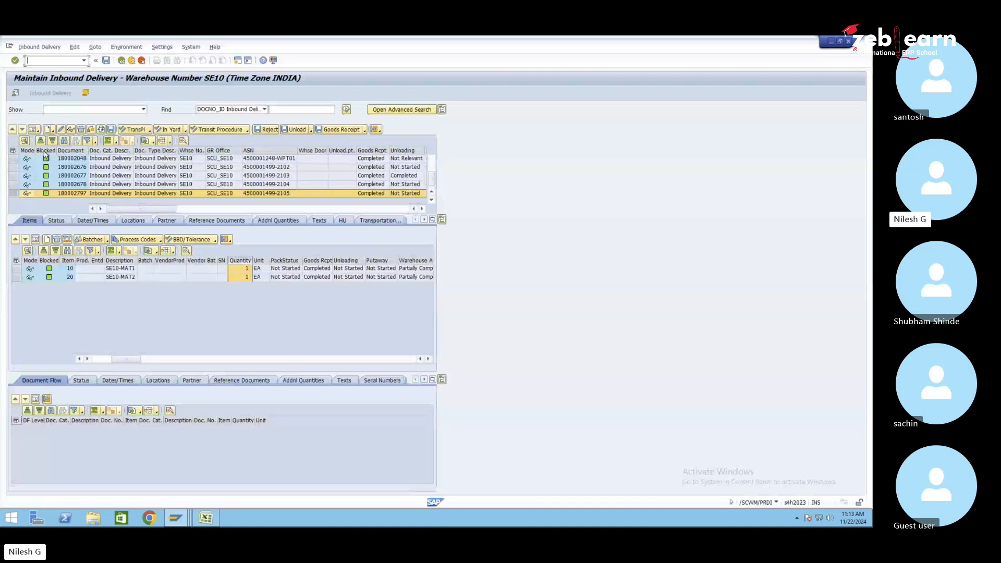
left_click(32, 129)
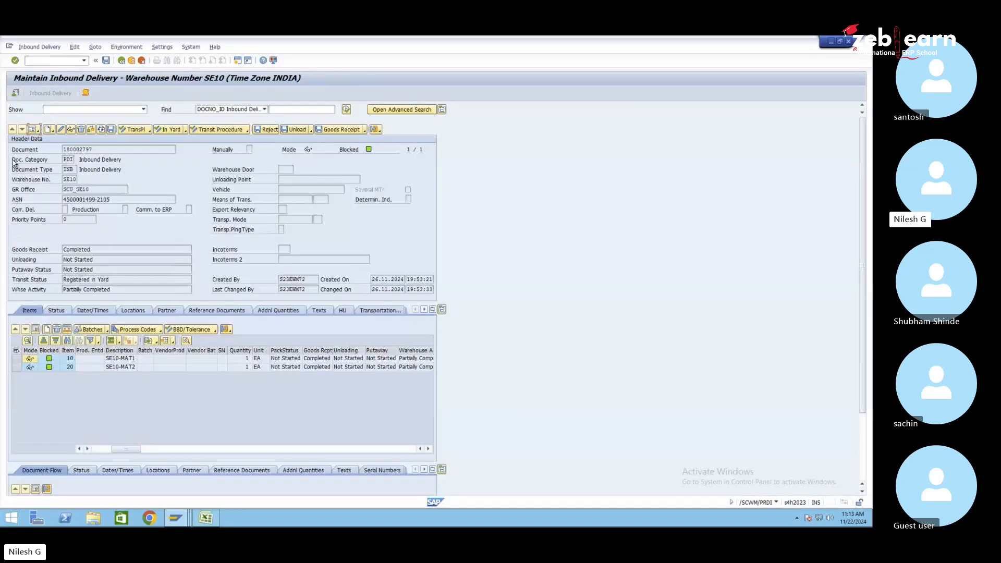
left_click_drag(16, 168, 75, 169)
- Return to Excel, restore its window to a smaller size and enter the labels "Doc cat" in H4 and "Doc type" in H5
left_click(206, 517)
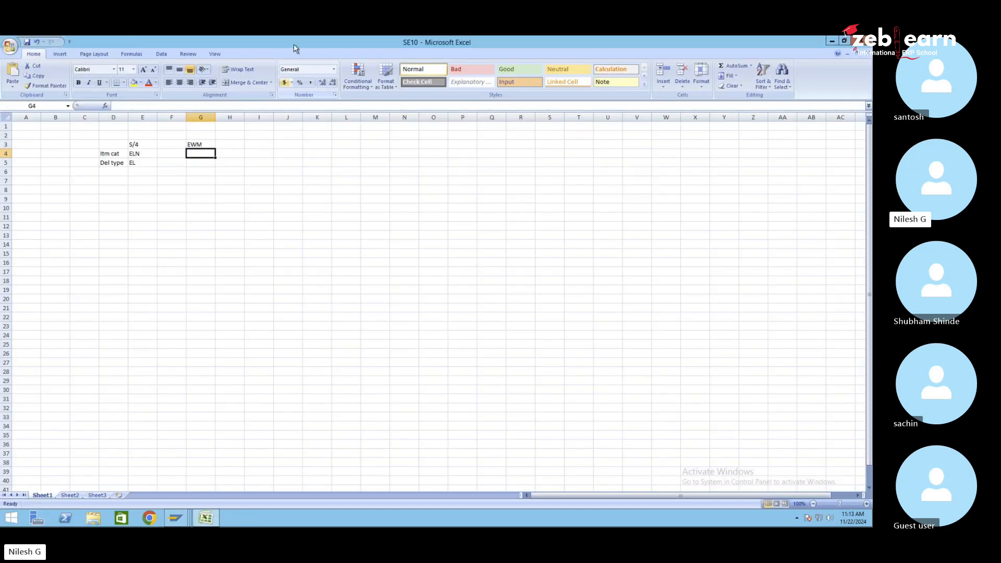
double_click(301, 46)
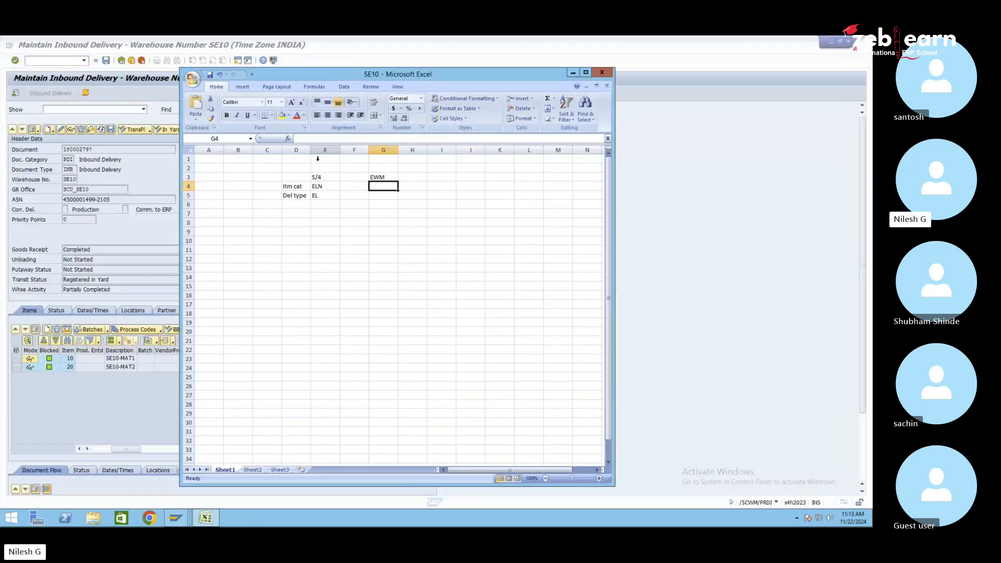
left_click(410, 186)
type("Doc cat")
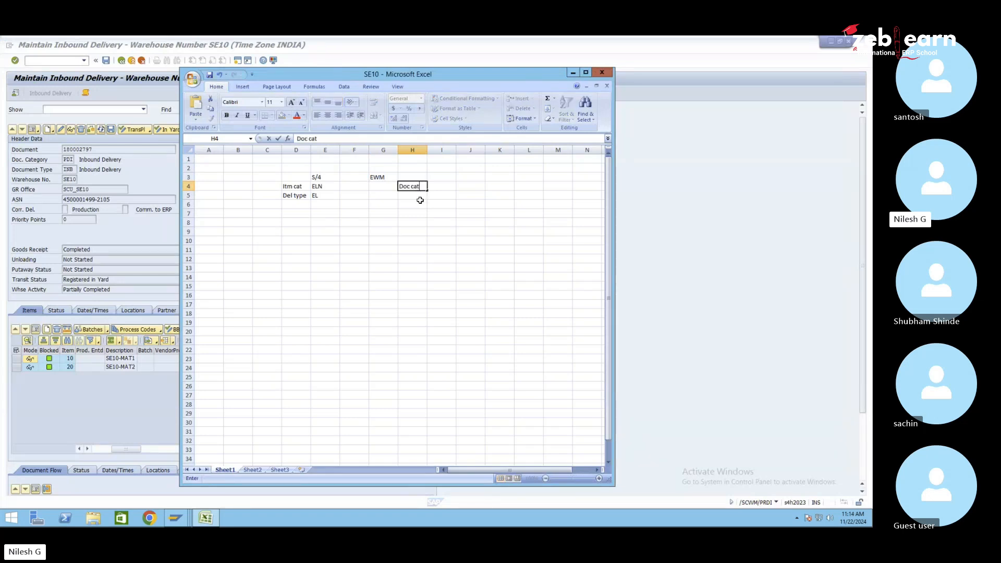
key("Return")
type("Doc ")
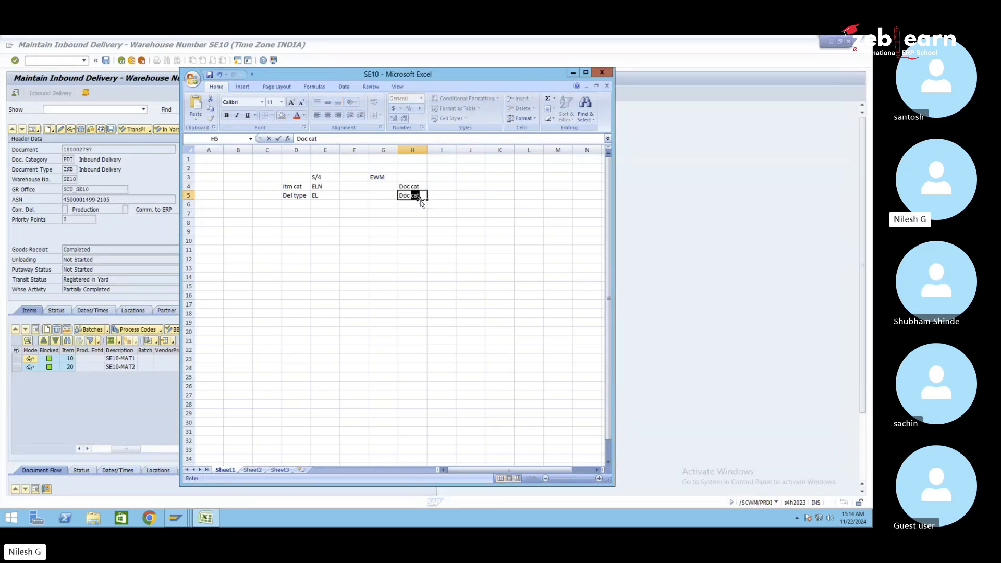
type("type")
- Enter the EWM document type INB in G5 and the document category PDI in G4
left_click(385, 197)
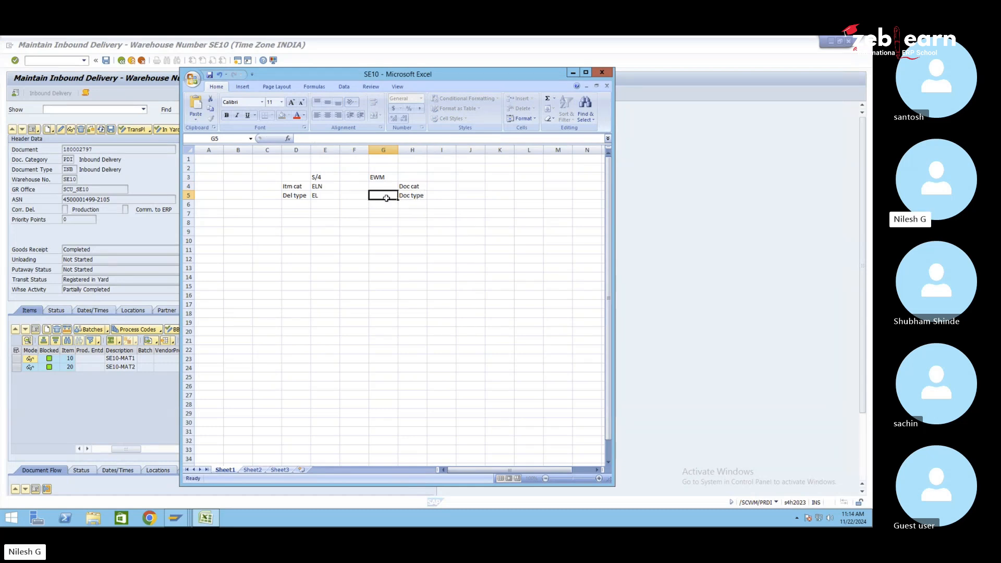
type("INB")
key("Up")
type("P")
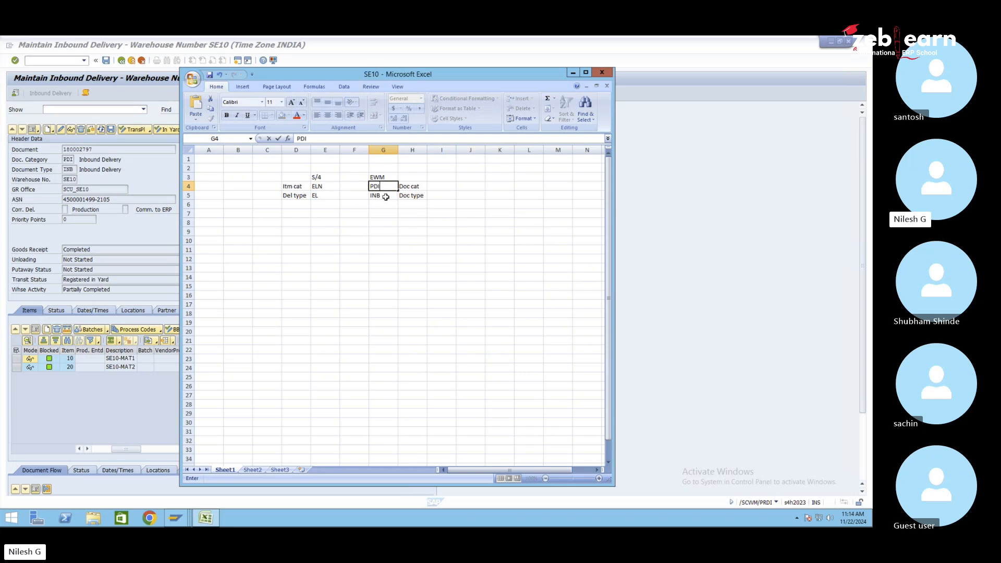
type("DI")
key("Return")
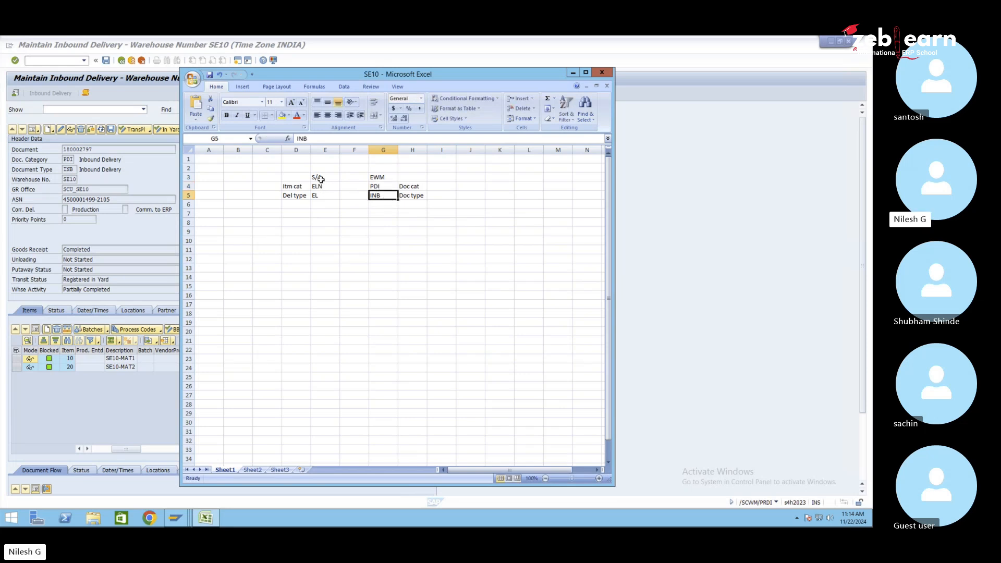
- Highlight the EWM values in cells G4:G5 with a yellow fill
left_click(292, 187)
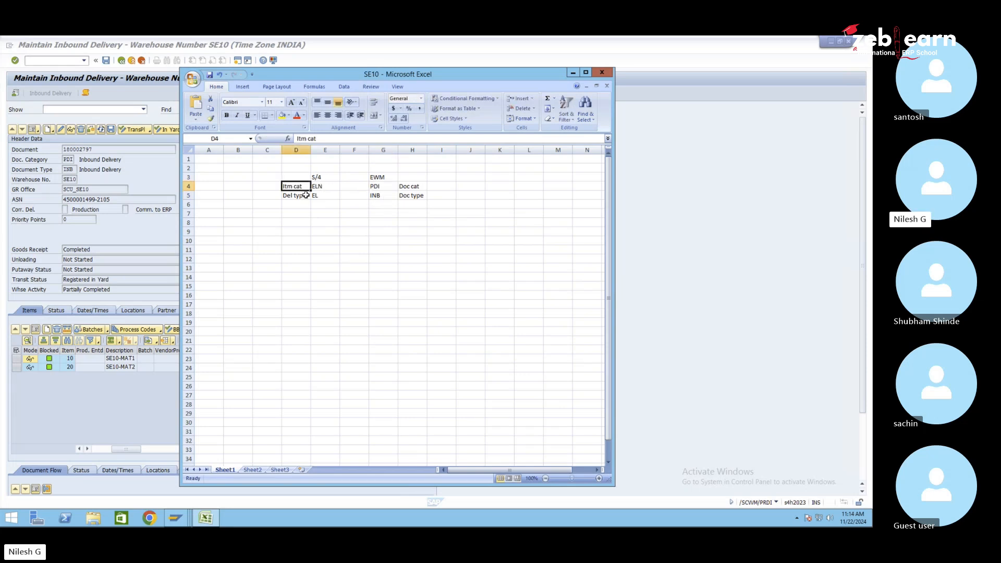
left_click(382, 177)
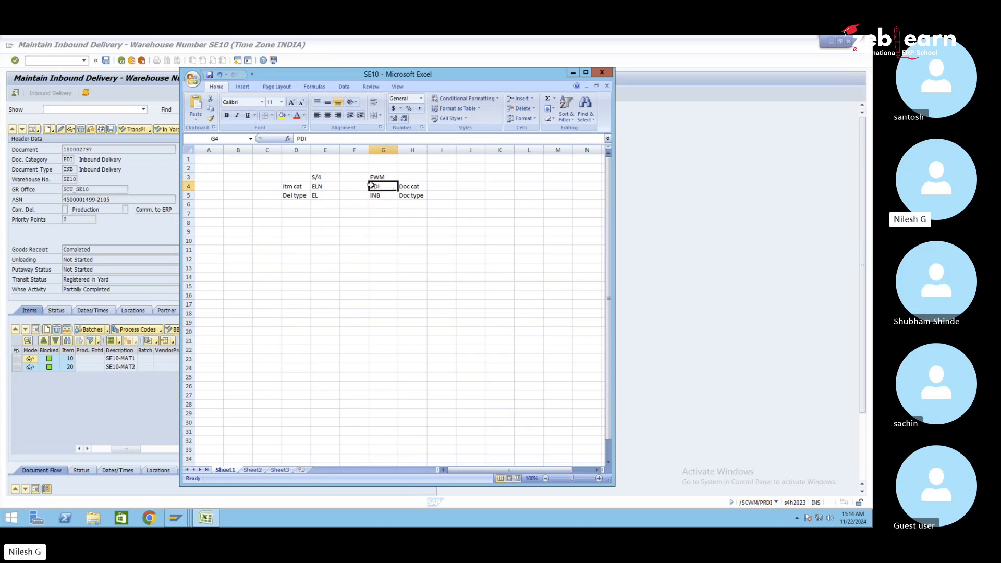
left_click_drag(359, 186, 378, 195)
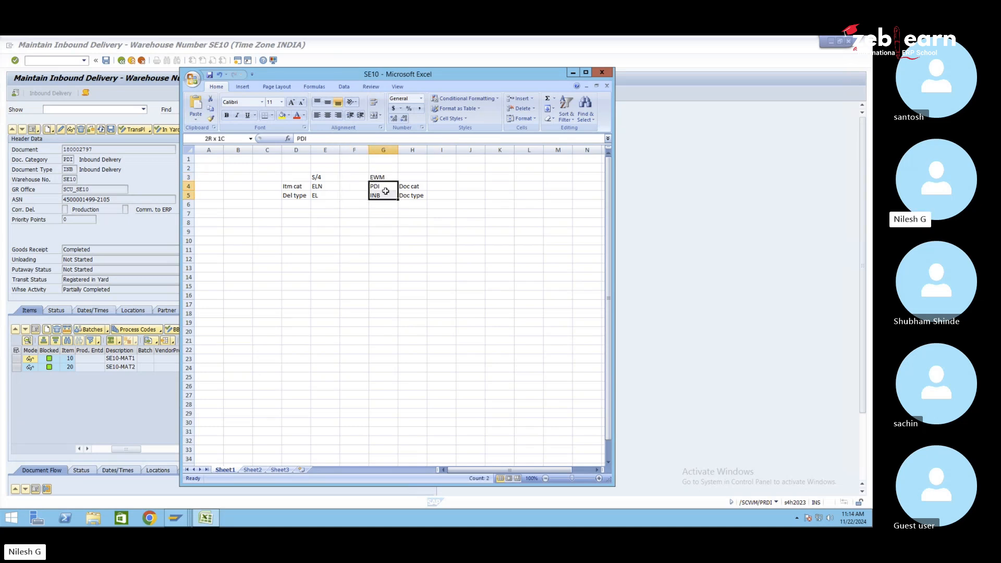
left_click(281, 115)
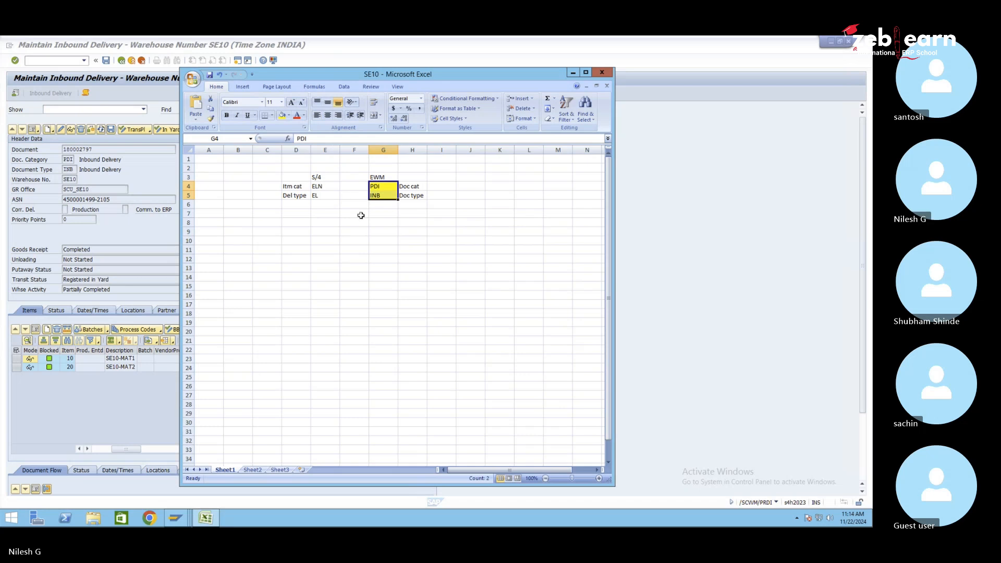
- Switch back to the SAP inbound delivery, open item 10 (SE10-MAT1) in form view and examine its item category and item type
left_click(408, 215)
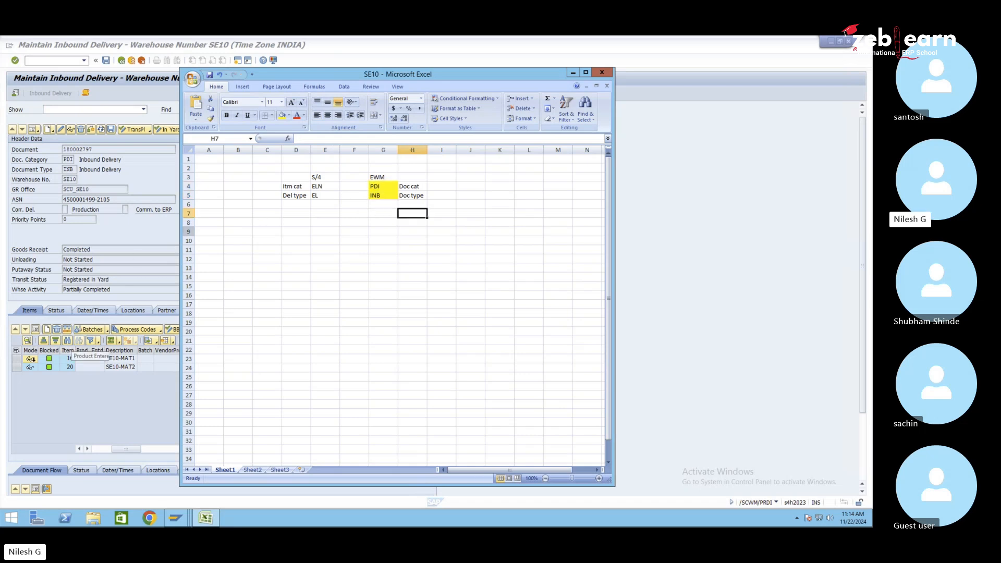
left_click(19, 358)
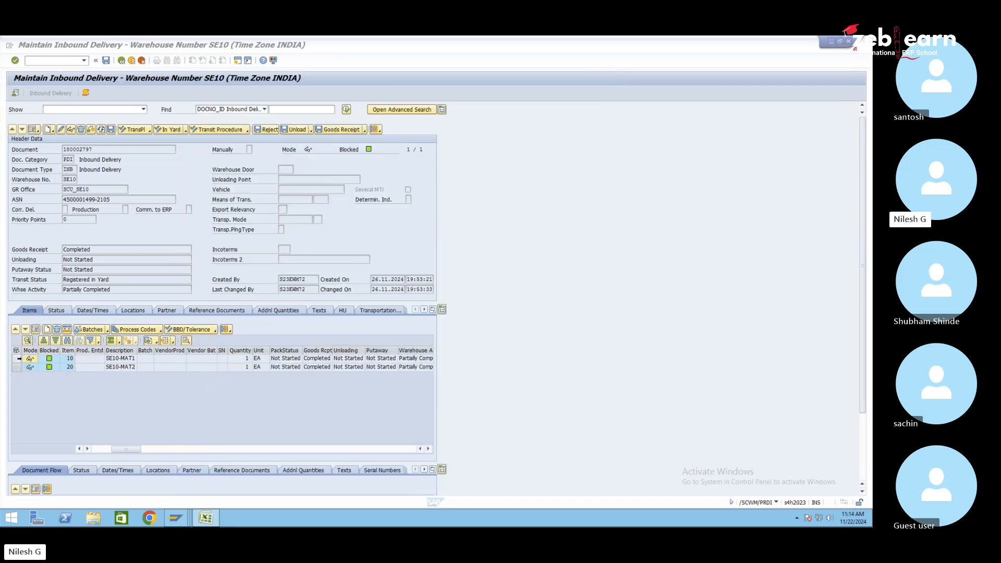
left_click(35, 330)
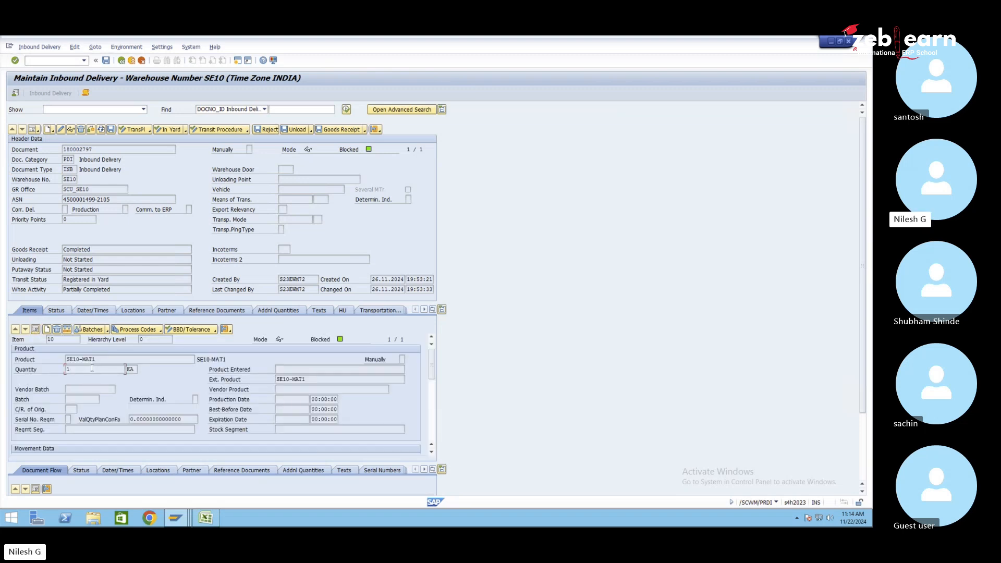
left_click_drag(432, 365, 434, 427)
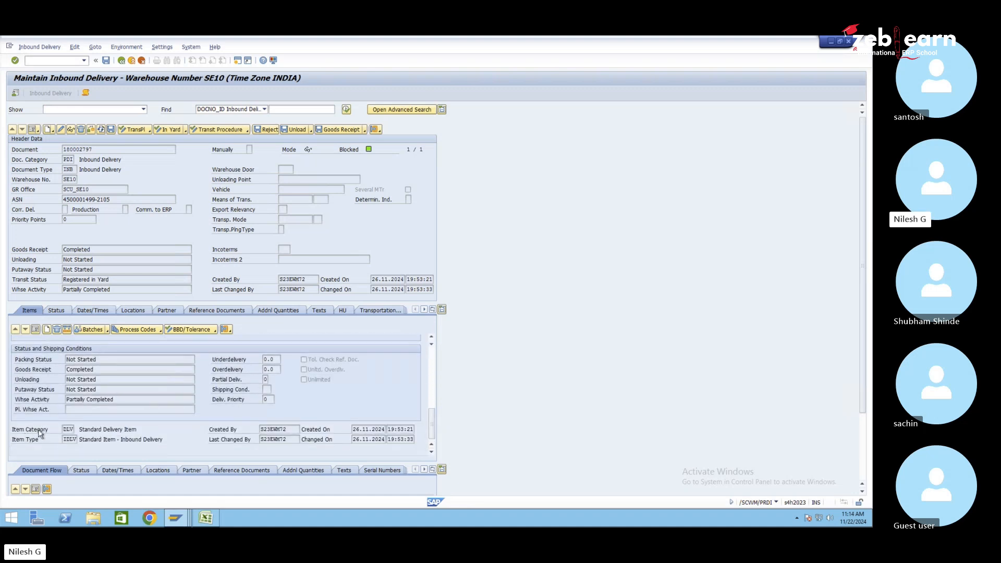
- Return to Excel and enter the labels "Itm cat" in H7 and "Itm type" in H8
left_click(206, 517)
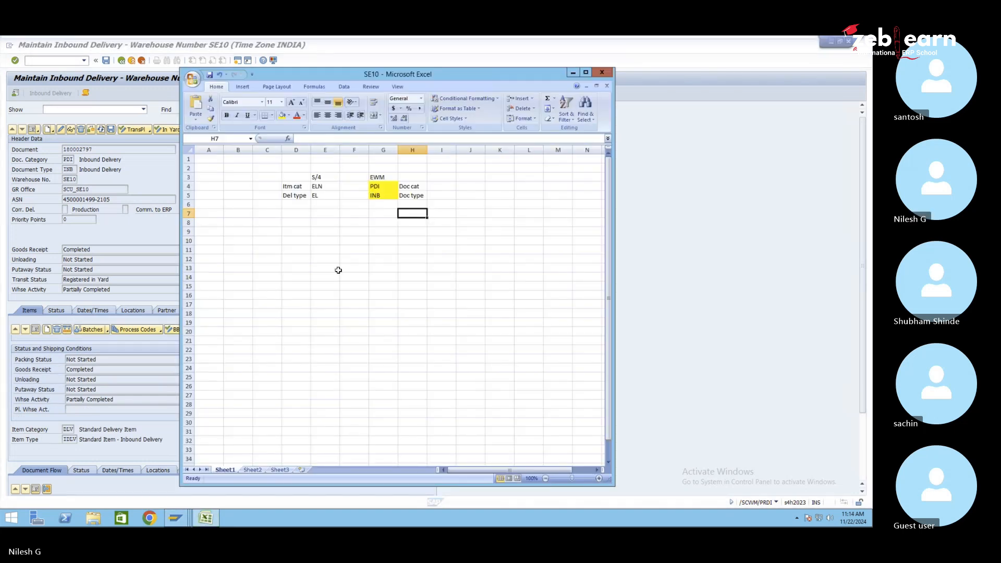
left_click(378, 215)
left_click(409, 210)
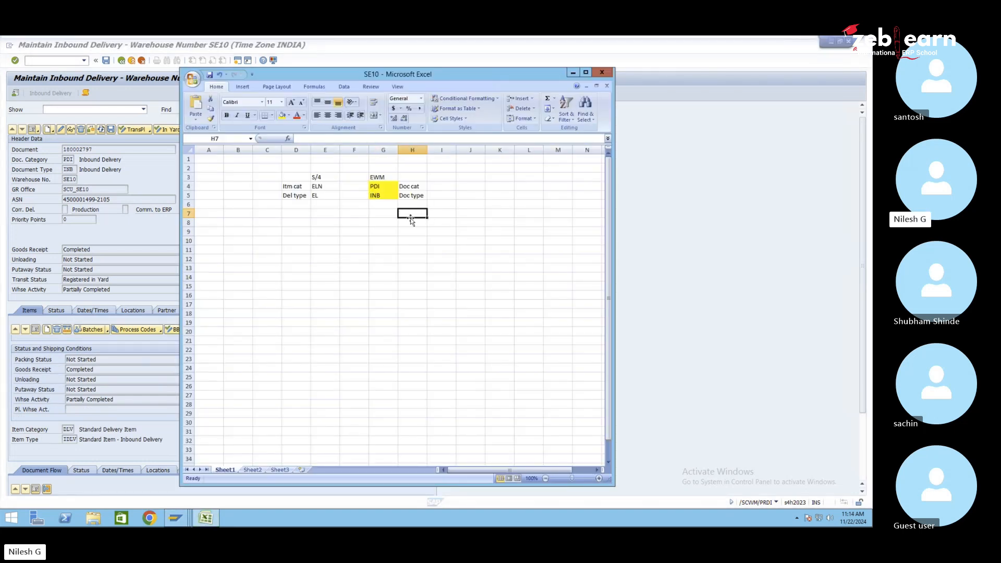
type("Itm")
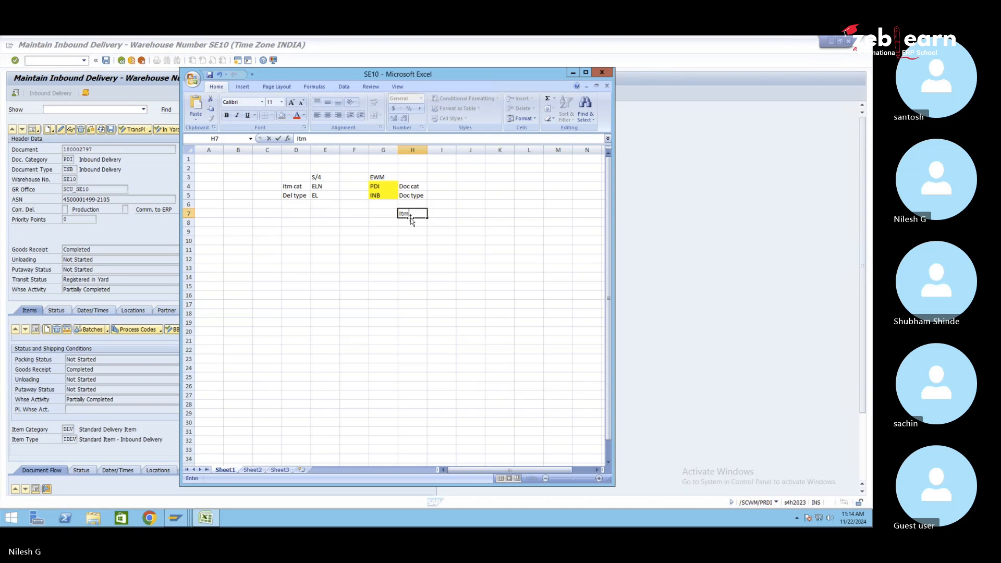
type(" cat")
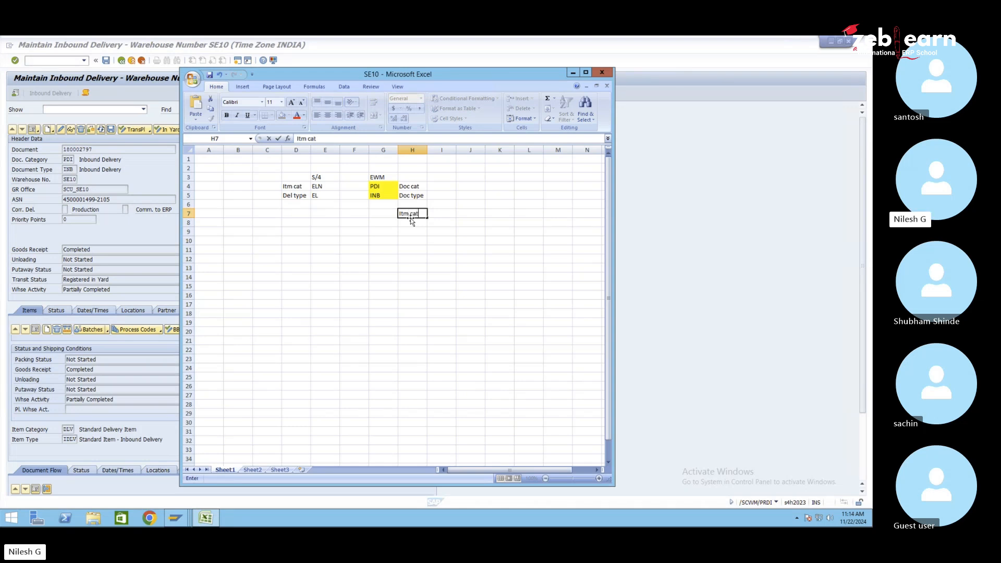
key("Return")
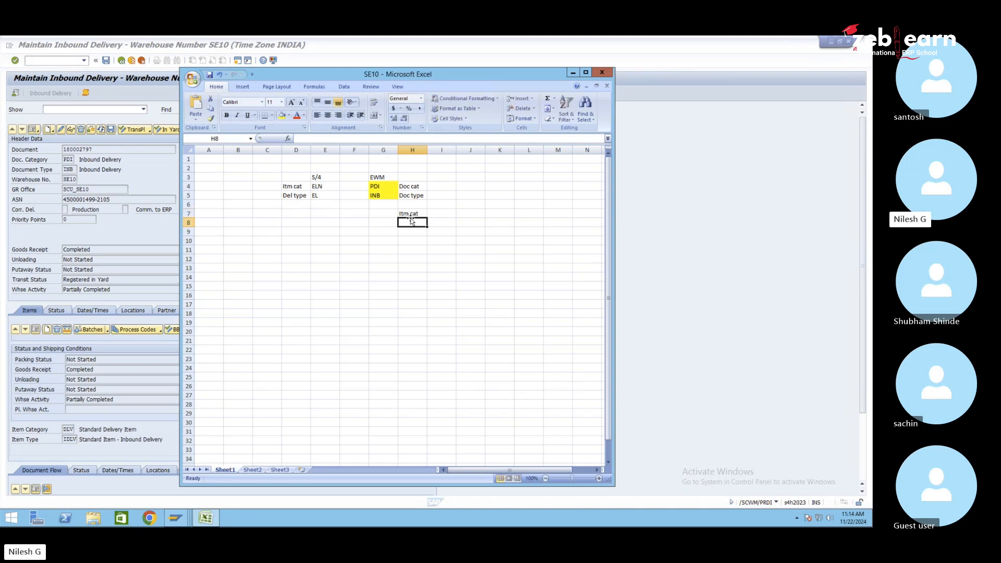
type("tm")
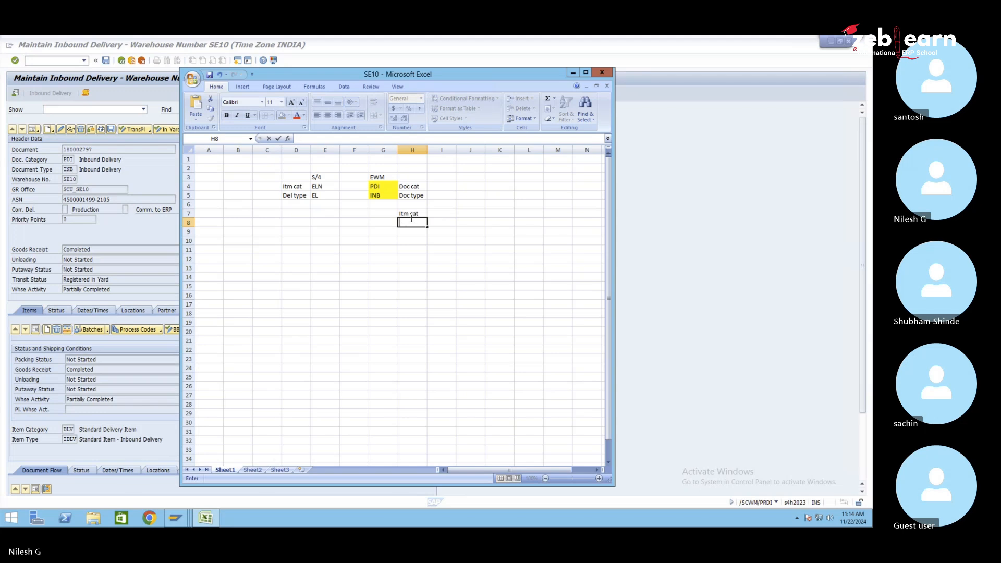
type("I")
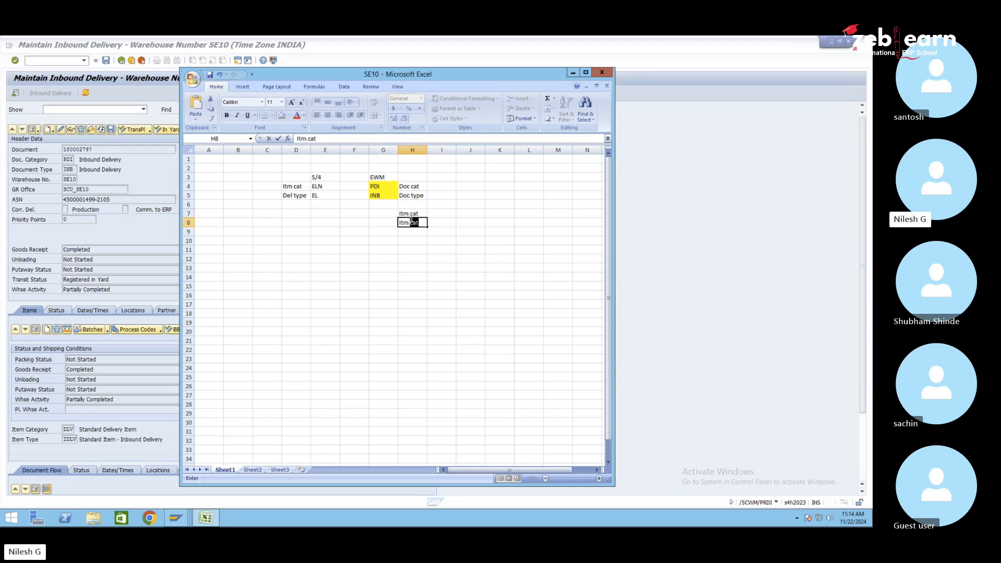
type("type")
- Enter the EWM item category DLV in G7 and the item type IDLV in G8
left_click(380, 213)
type("DLV")
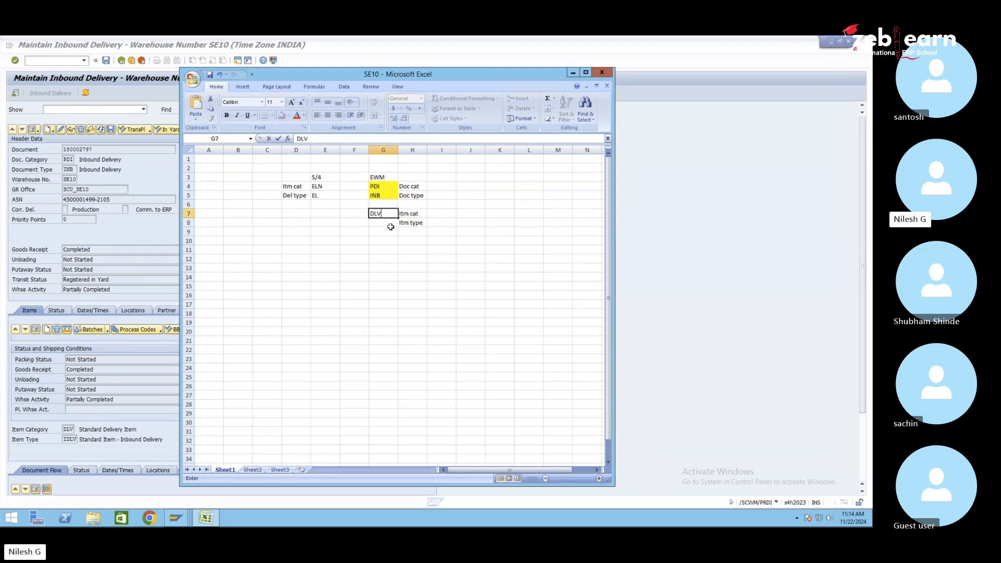
key("Return")
type("IDLV")
left_click(391, 237)
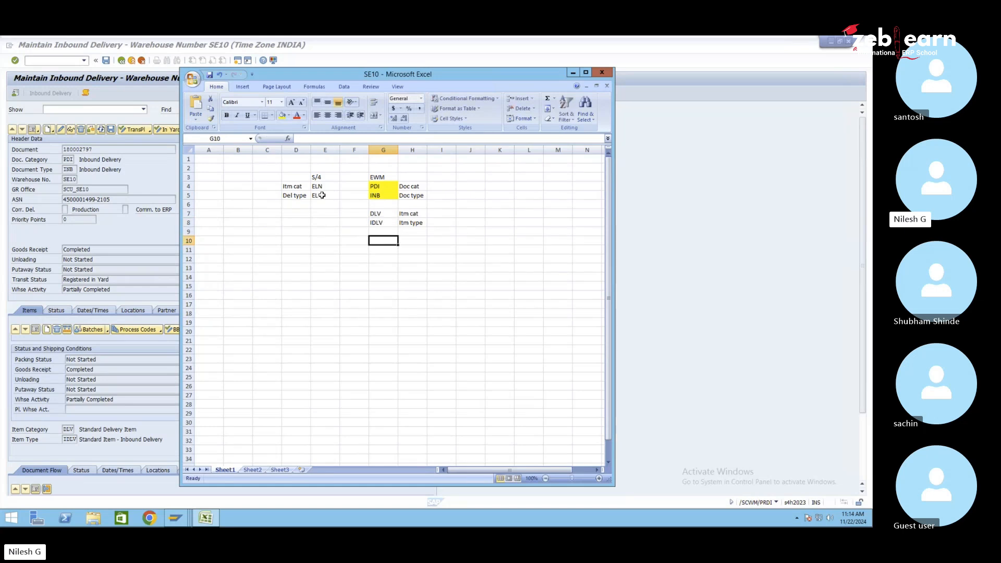
- Highlight the EWM item values in cells G7:G8 with a yellow fill
left_click_drag(290, 186, 333, 193)
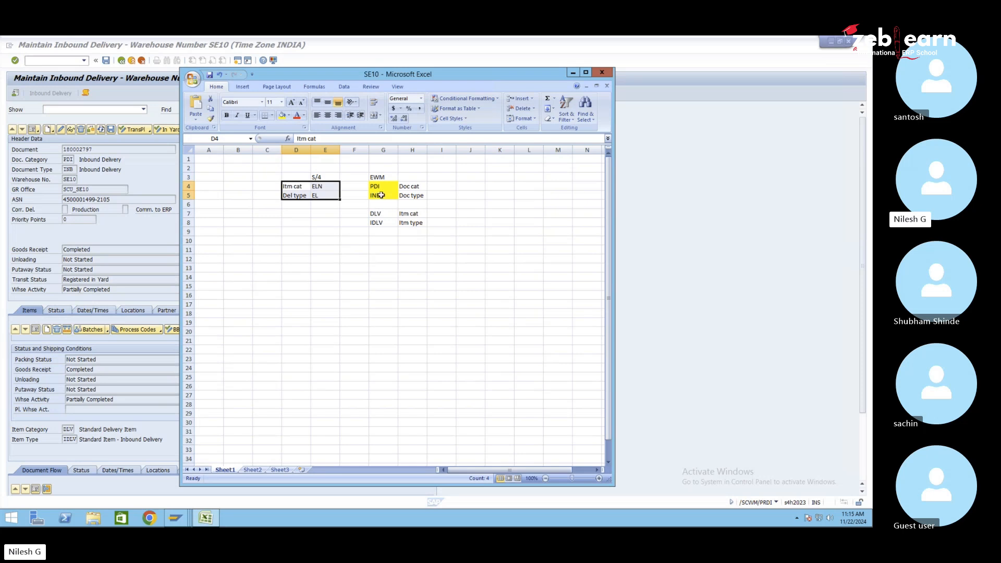
left_click(361, 186)
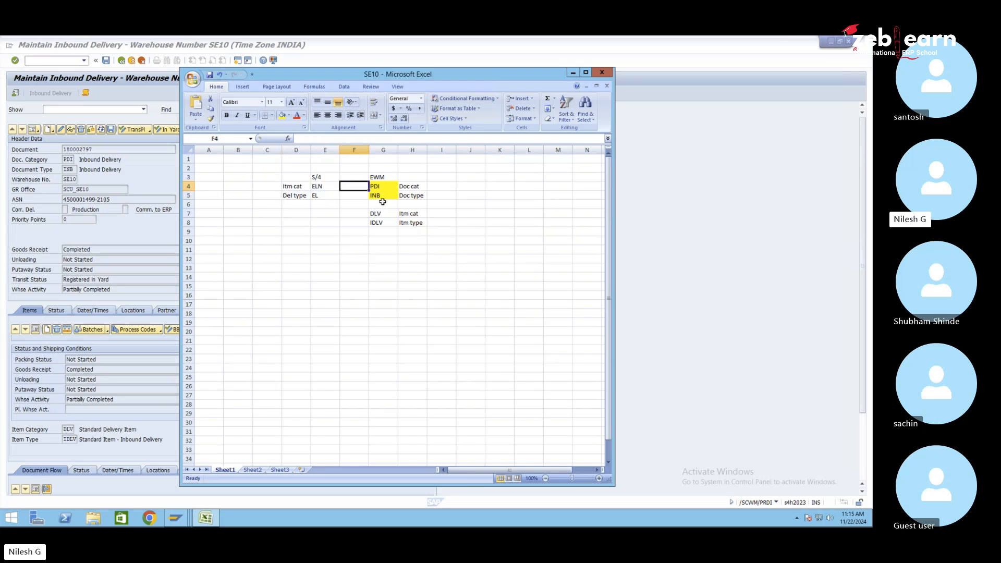
left_click(387, 217)
left_click_drag(388, 217, 388, 223)
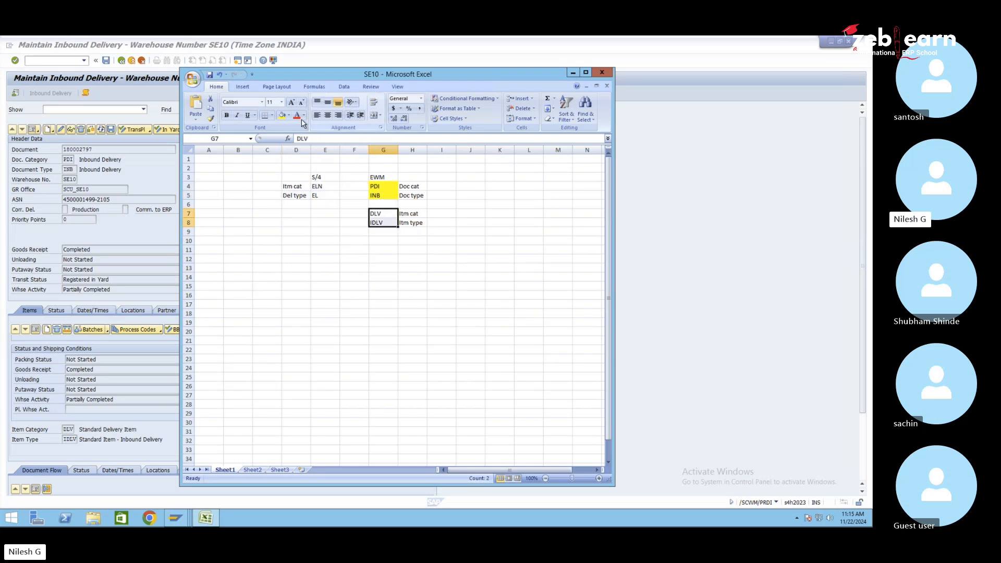
left_click(282, 115)
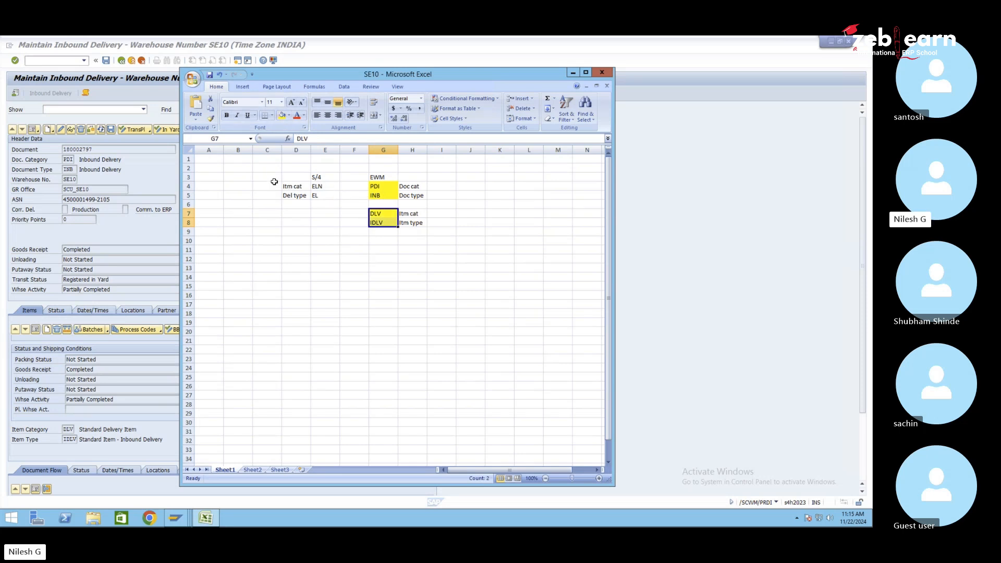
- Compare the S/4 item category and delivery type in E4:E5 with the EWM document category and type in G4:G5
left_click_drag(273, 181, 338, 206)
left_click(327, 190)
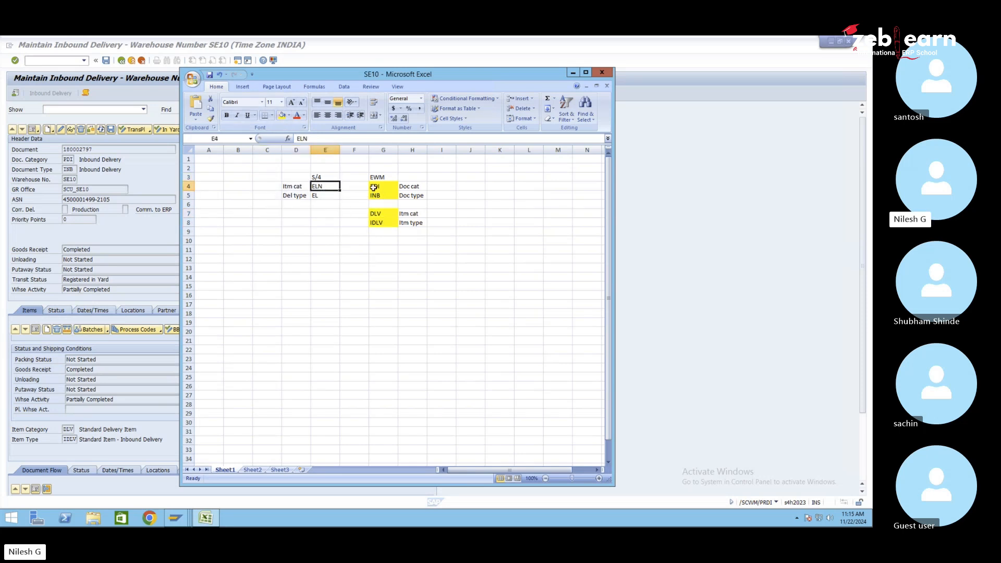
key("Right")
key("Right")
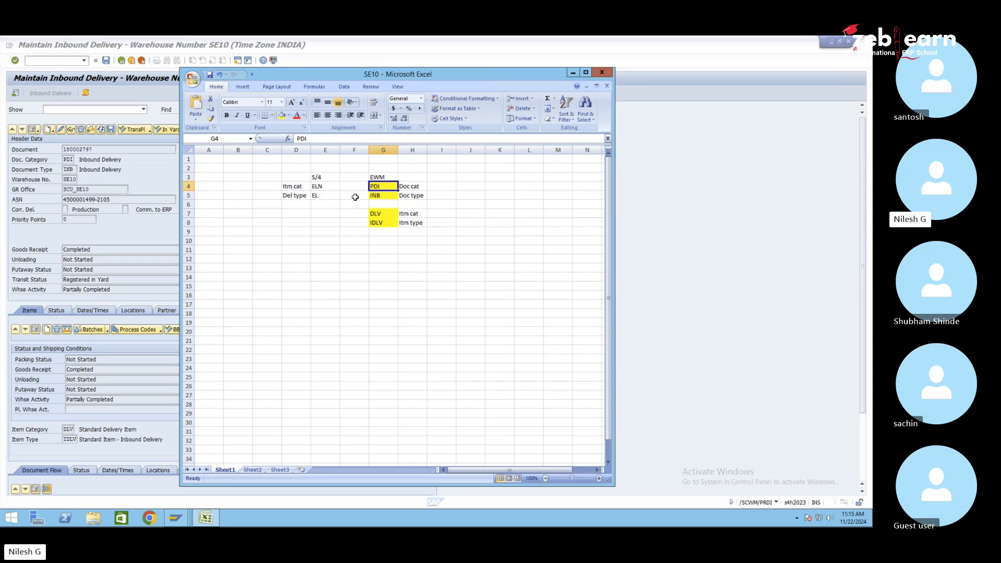
left_click(330, 195)
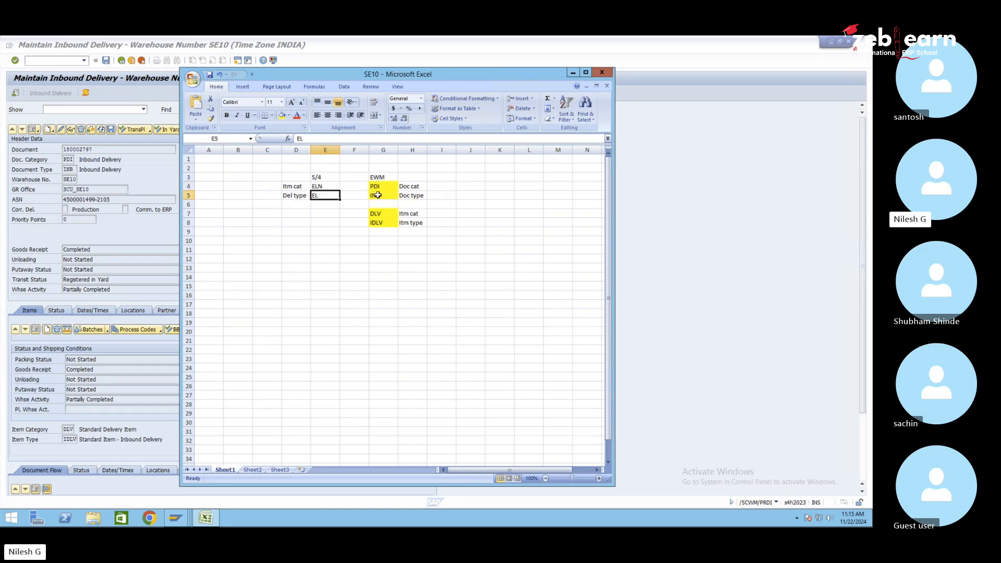
left_click(374, 193)
left_click(376, 187)
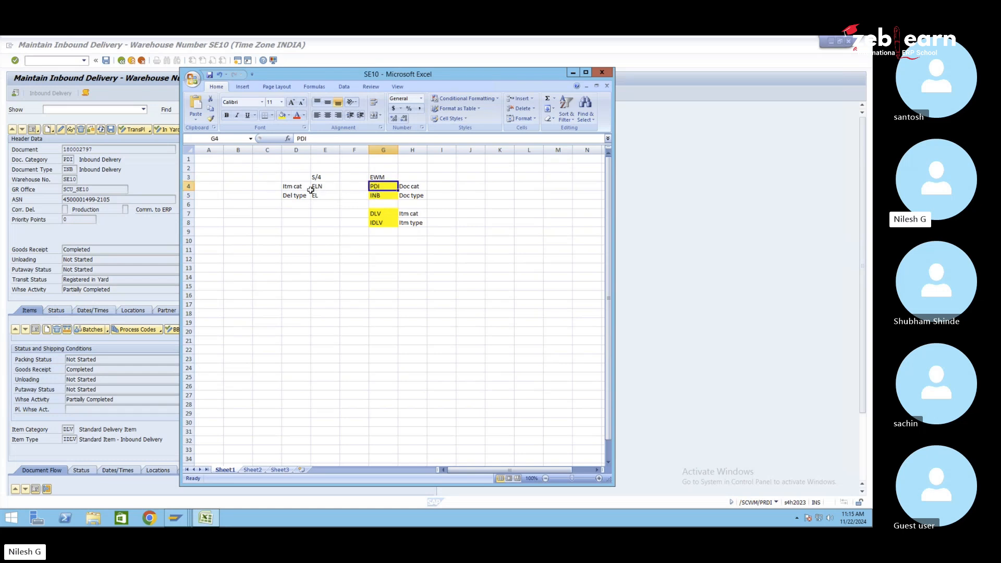
left_click(328, 193)
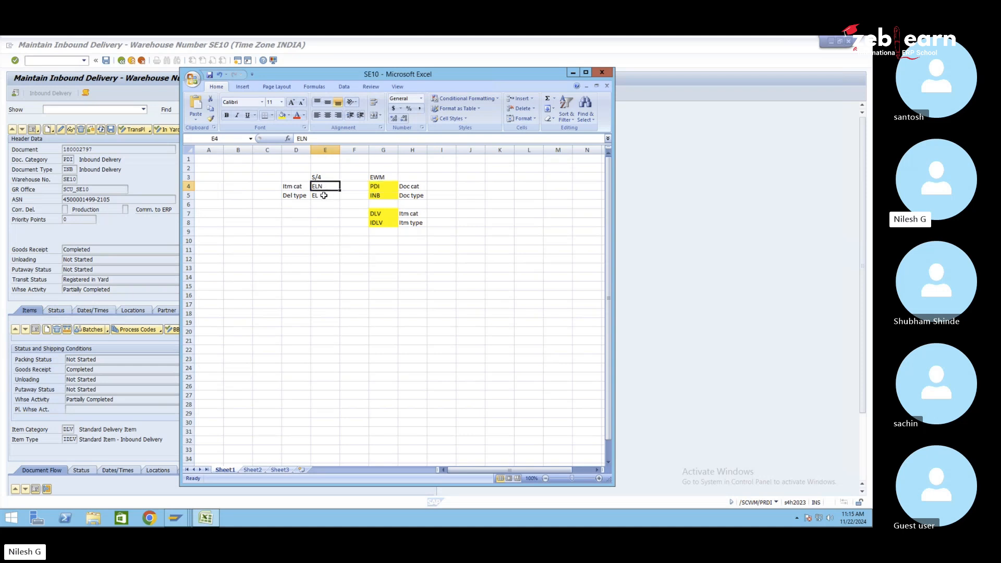
left_click_drag(355, 196, 433, 195)
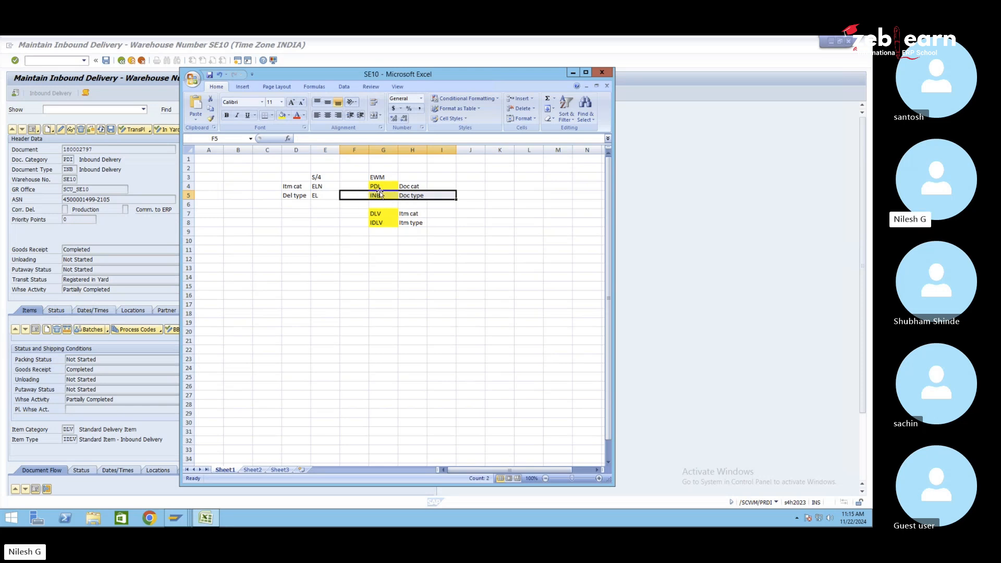
left_click_drag(351, 178, 377, 205)
left_click(452, 205)
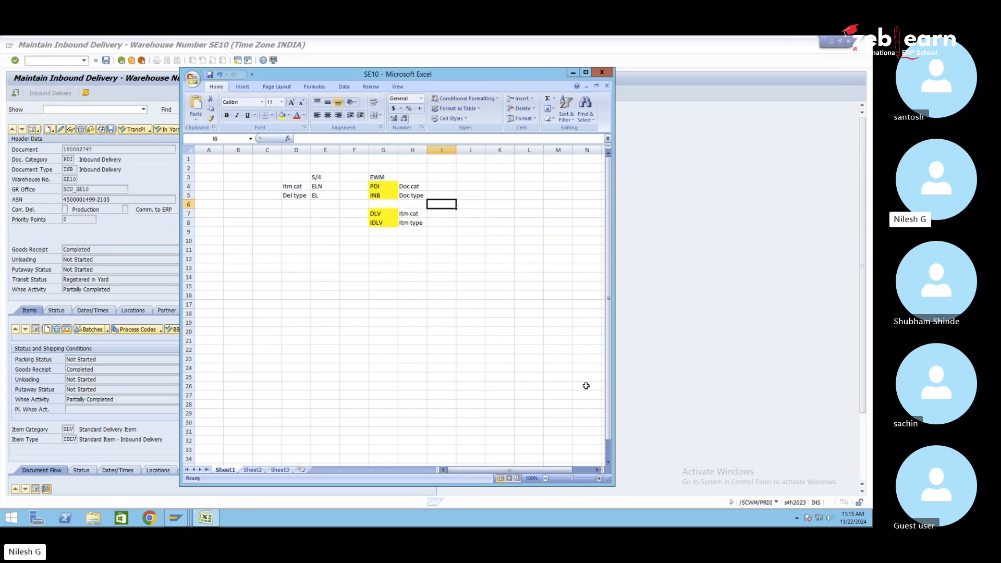
- Minimize Excel, switch to the SAP qRFC Monitor session and exit it back to SAP Easy Access
left_click(205, 518)
mouse_move(175, 517)
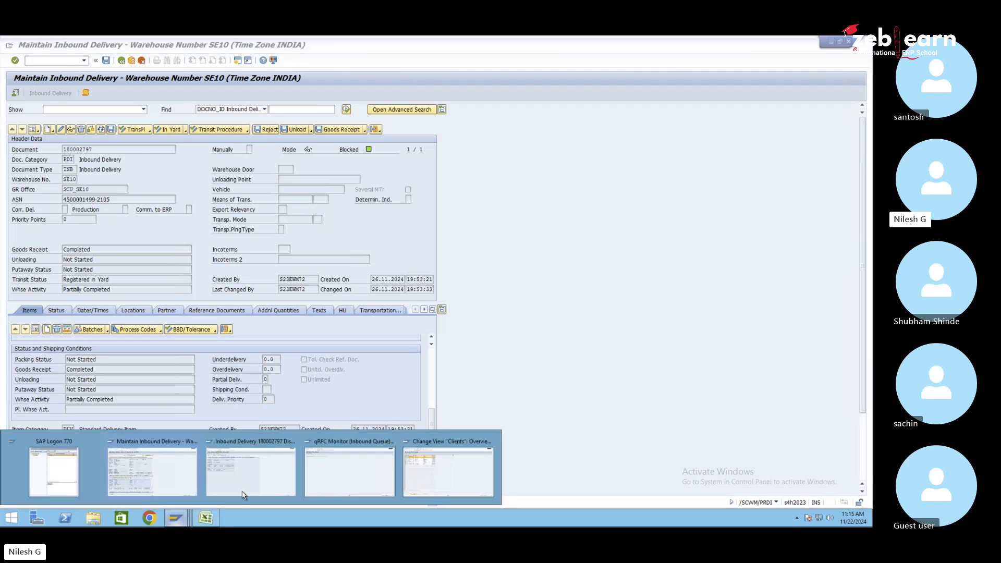
left_click(341, 476)
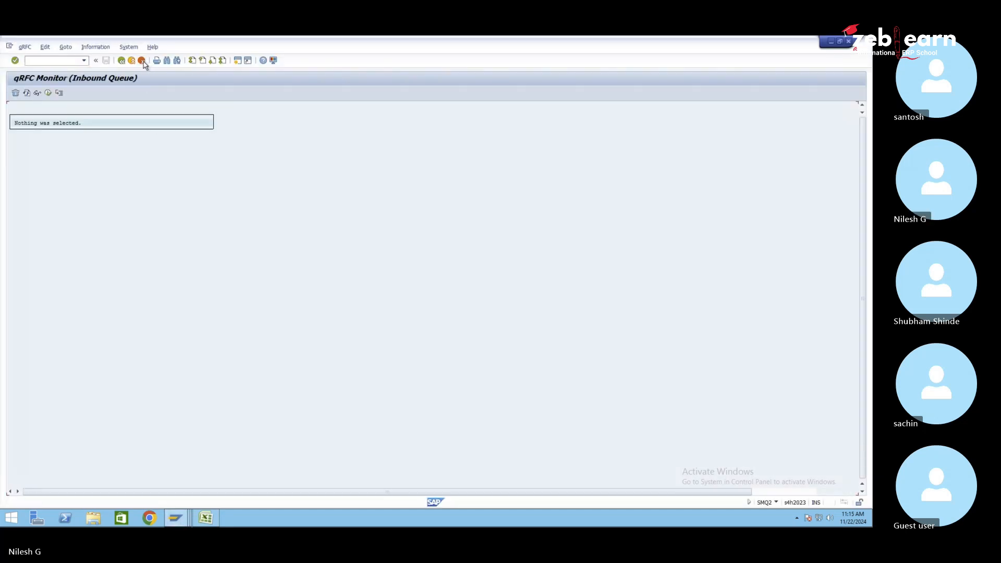
left_click(141, 61)
left_click(142, 60)
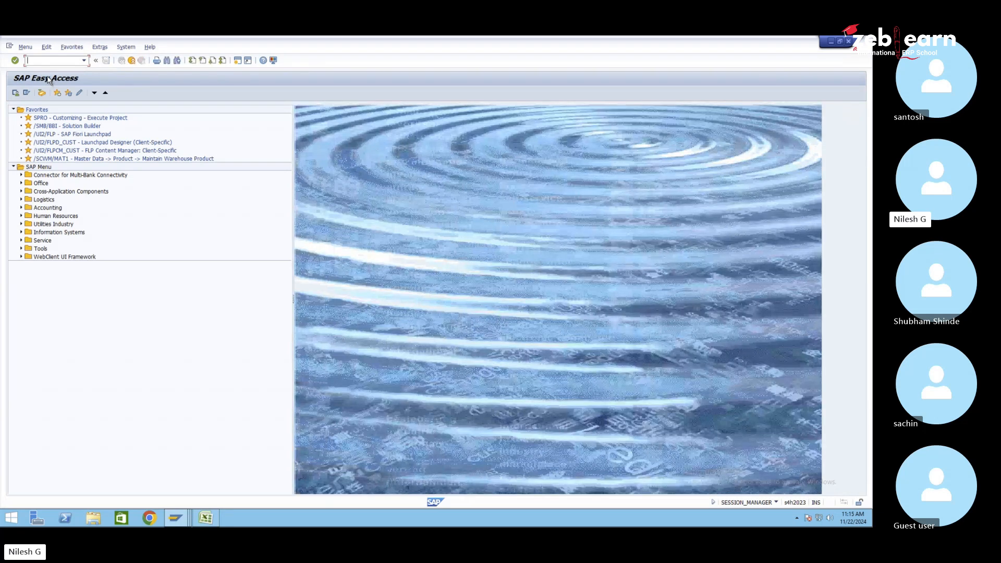
- Start transaction SPRO and display the SAP Reference IMG
type("spro")
key("Return")
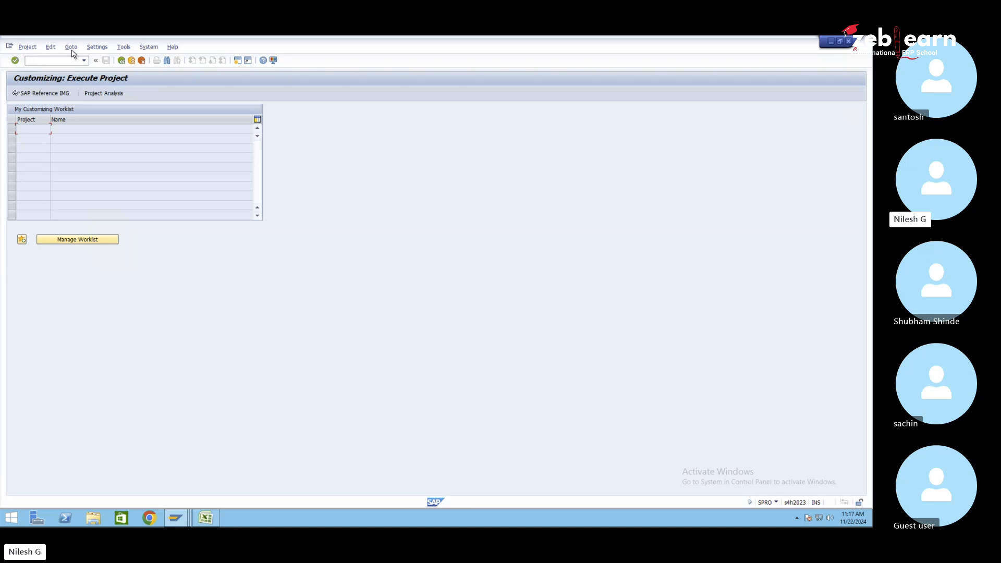
left_click(43, 92)
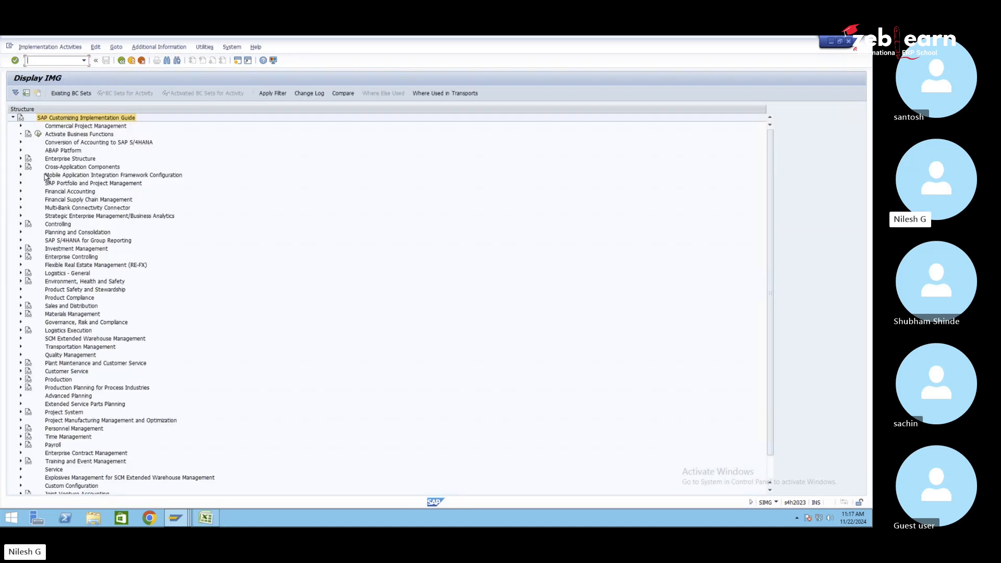
- Expand the IMG tree through SCM Extended Warehouse Management, Extended Warehouse Management and Interfaces to ERP Integration
left_click(64, 339)
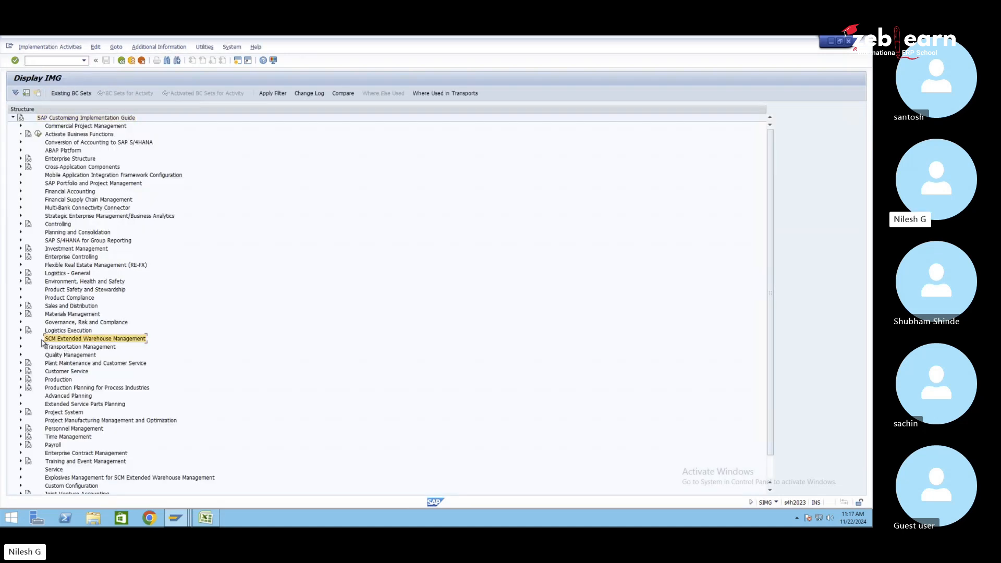
left_click(21, 338)
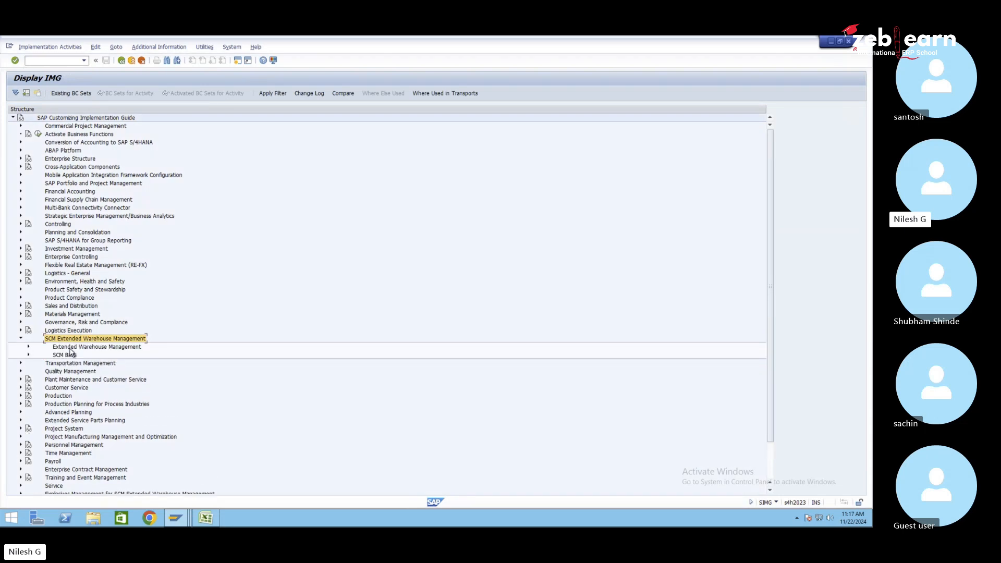
left_click(30, 347)
left_click(29, 346)
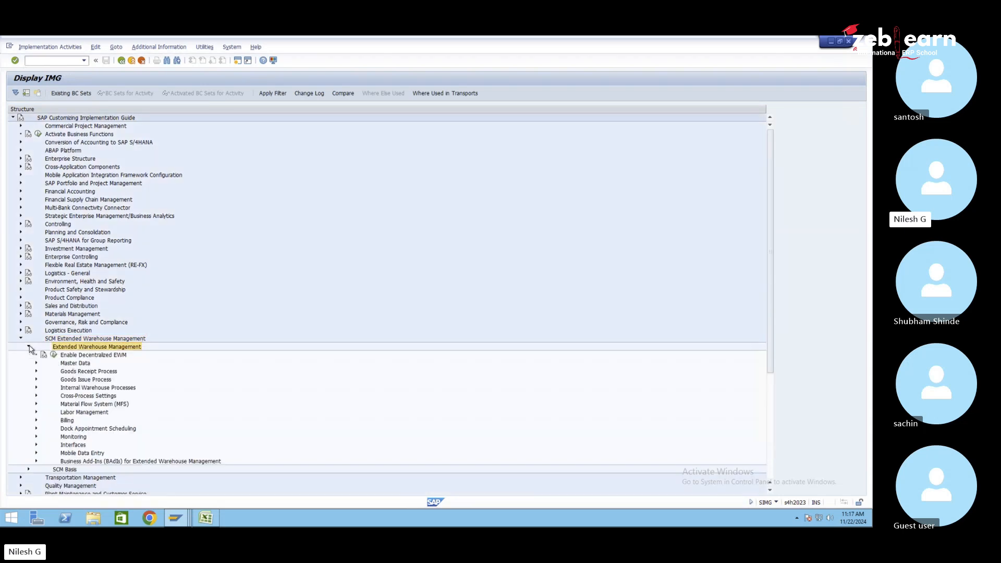
left_click(73, 445)
left_click(36, 445)
left_click(86, 421)
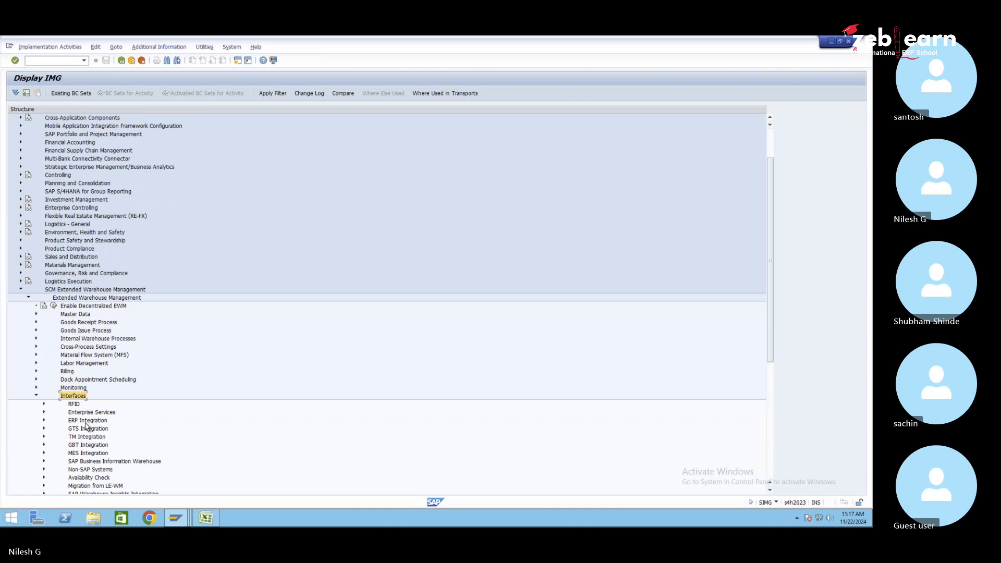
left_click(44, 420)
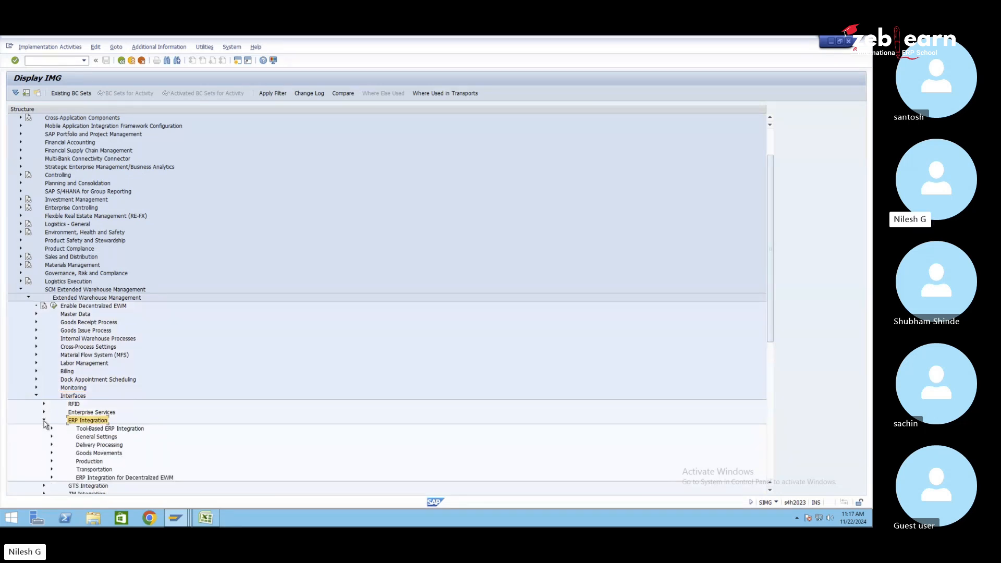
left_click(109, 453)
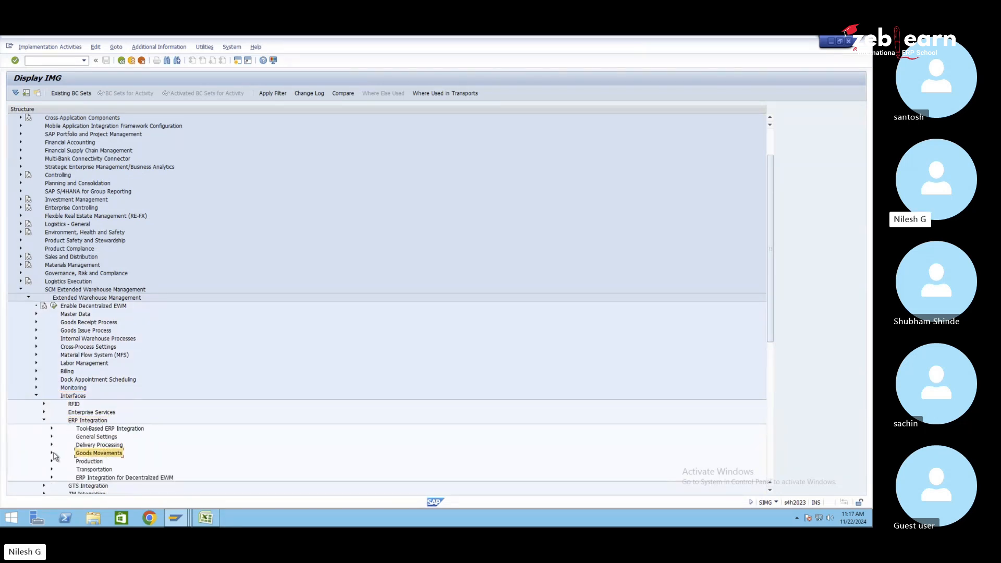
left_click(52, 453)
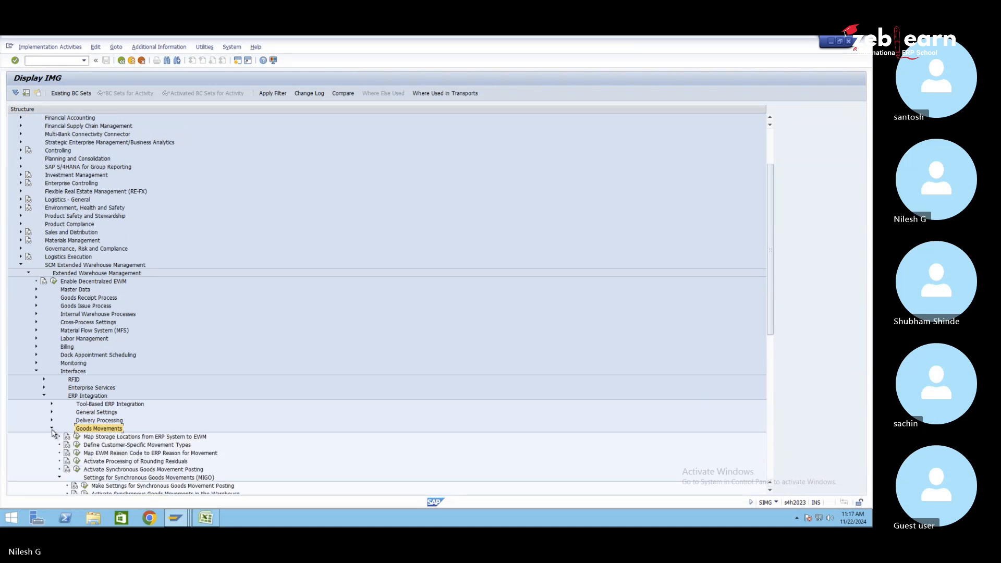
scroll(52, 431, "down", 3)
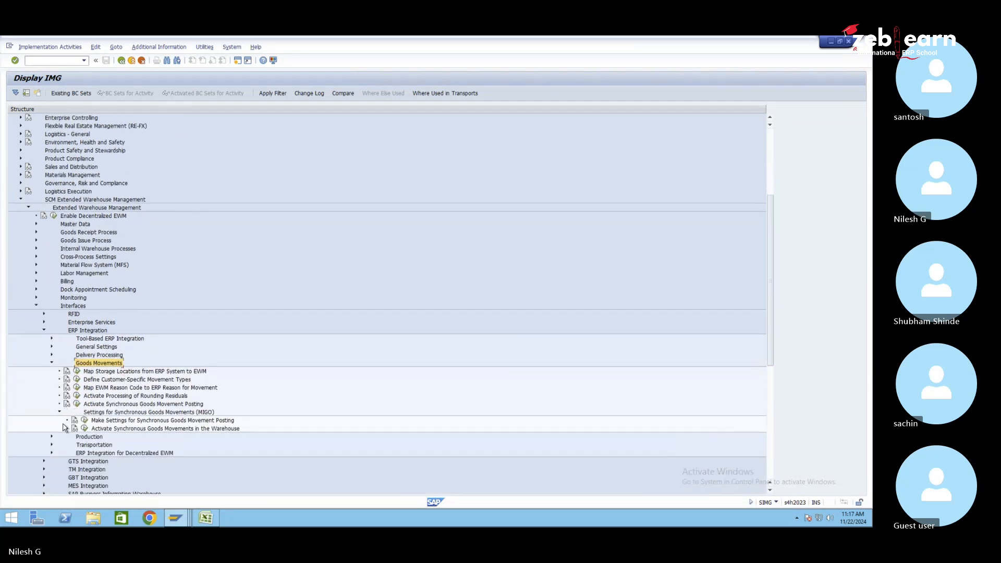
left_click(52, 363)
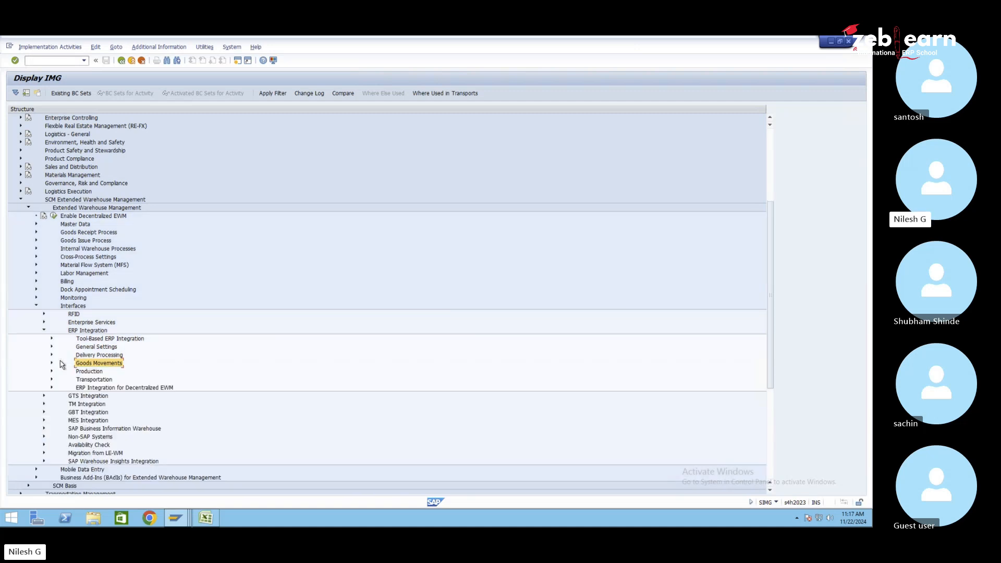
- Expand Delivery Processing under ERP Integration and execute Map Document Types from ERP System to EWM
left_click(98, 355)
left_click(52, 355)
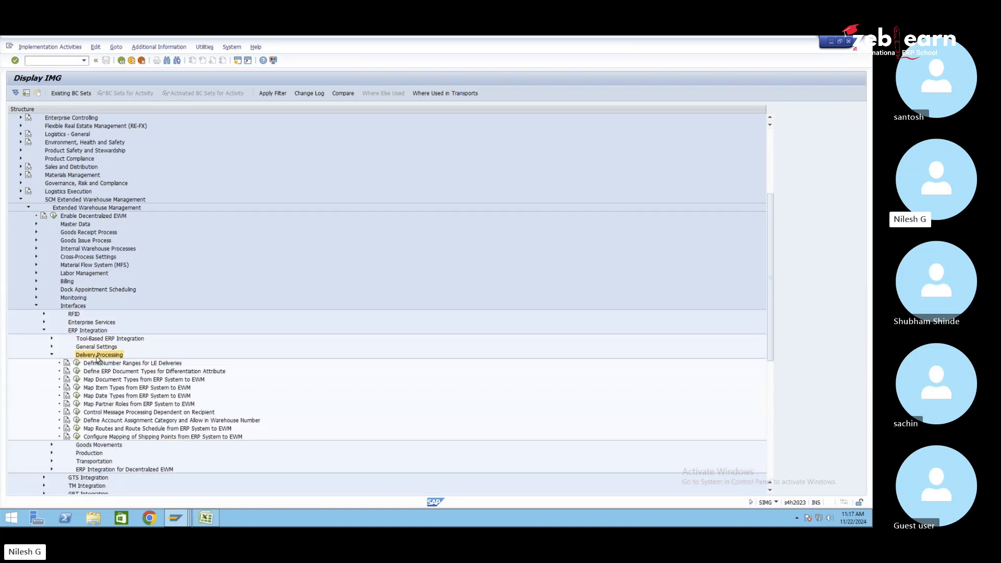
left_click(116, 372)
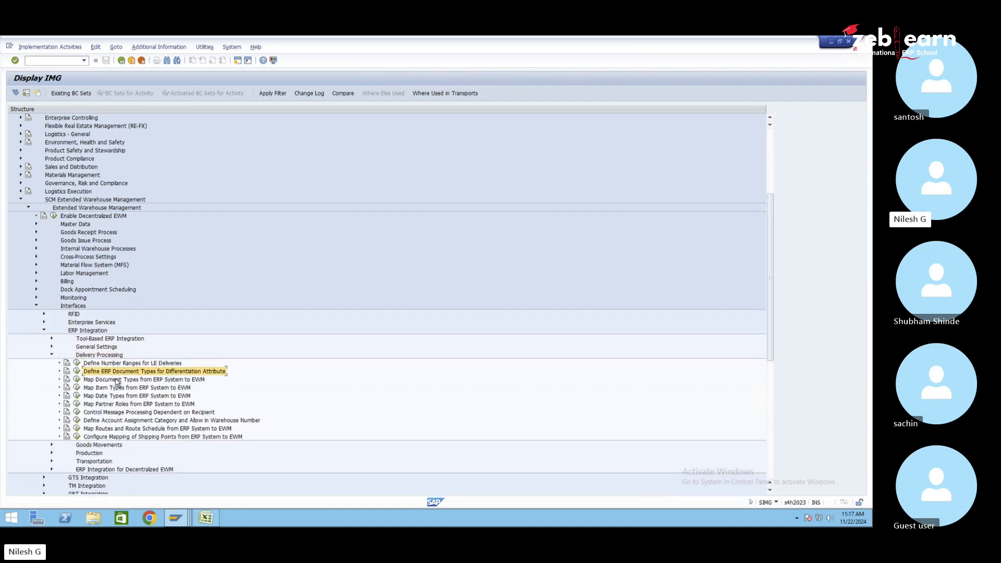
left_click(117, 381)
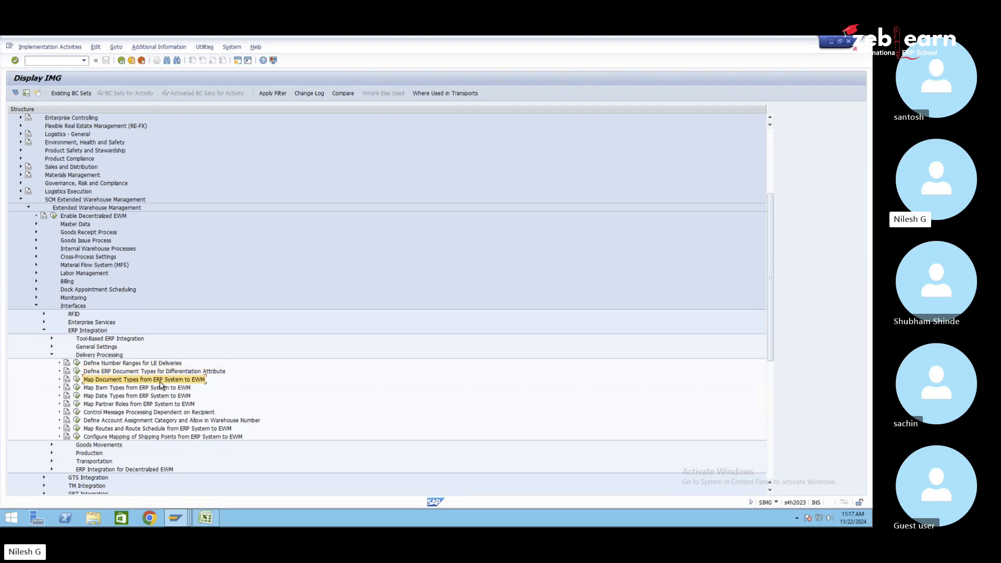
left_click(76, 380)
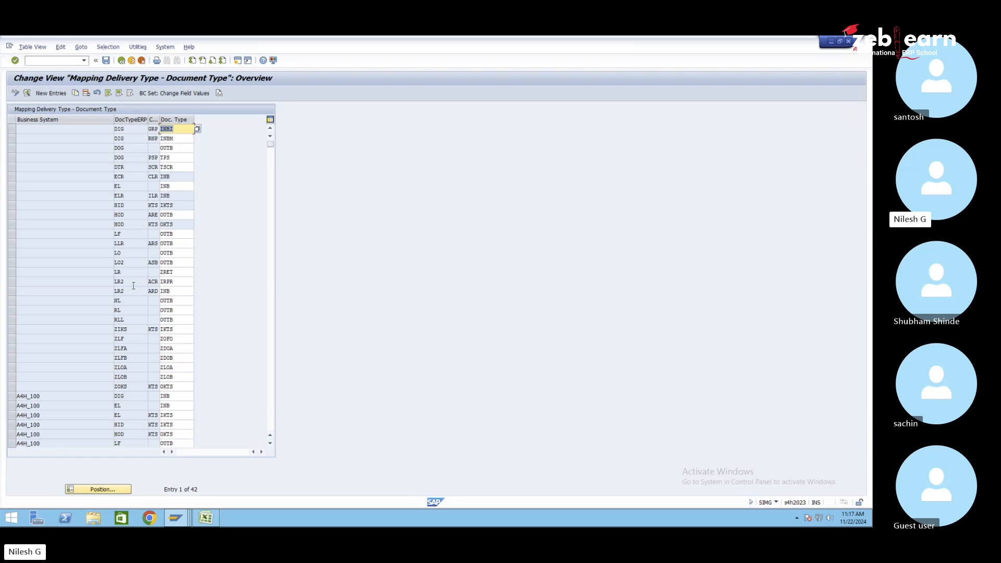
- Check the S/4 delivery type in E5 of the Excel notes and select the matching EL row in the SAP document type mapping
left_click(205, 517)
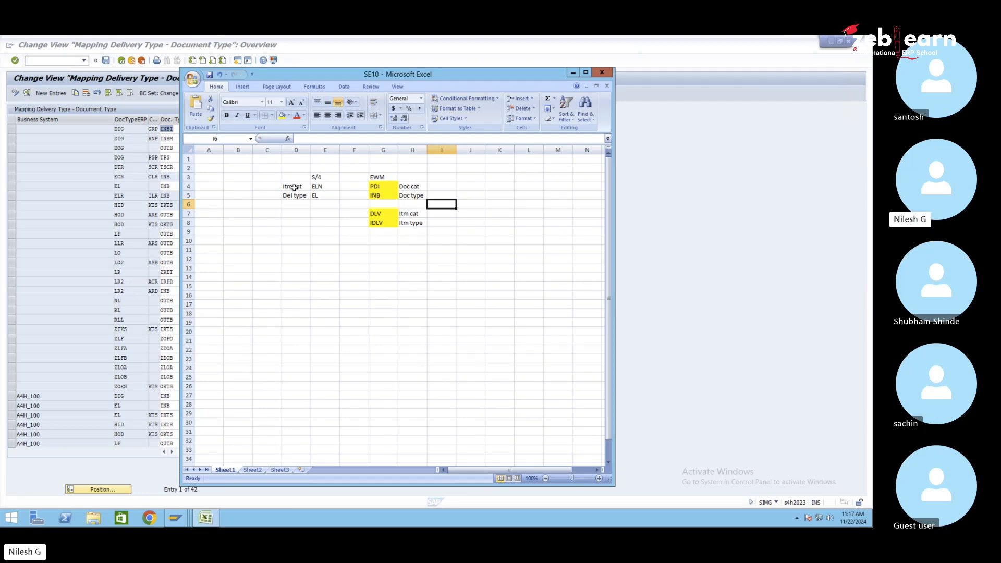
left_click(292, 196)
left_click(327, 196)
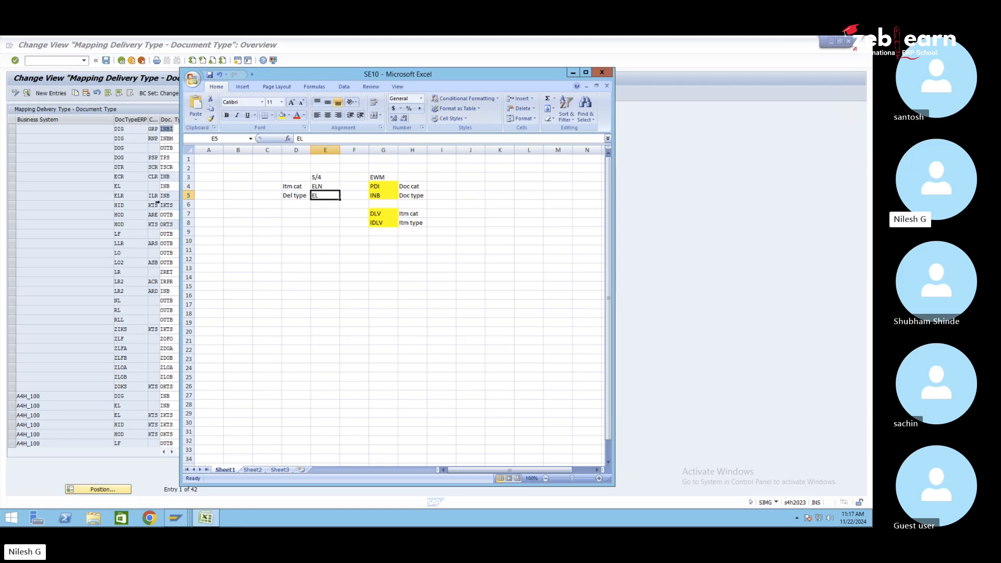
left_click(10, 190)
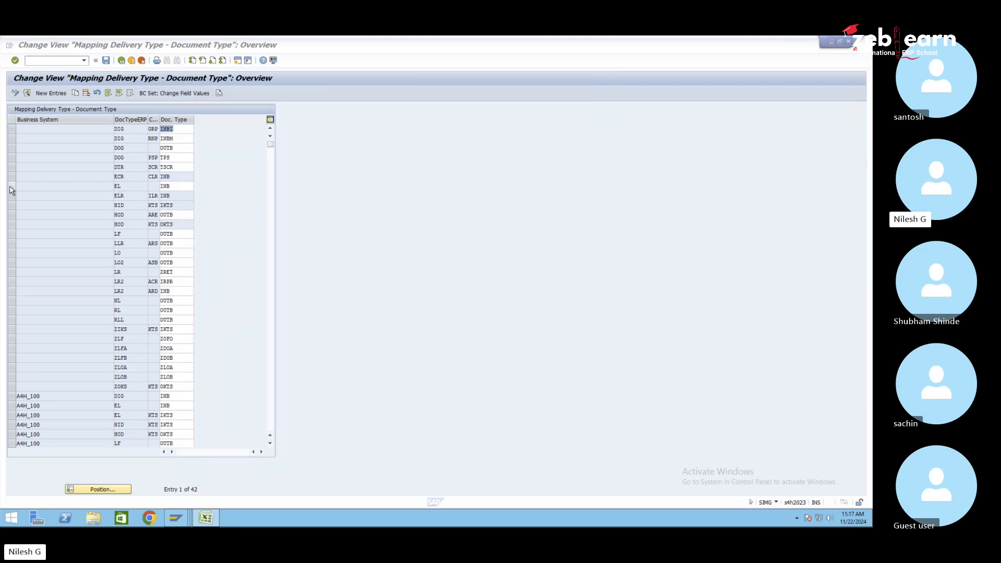
left_click(11, 187)
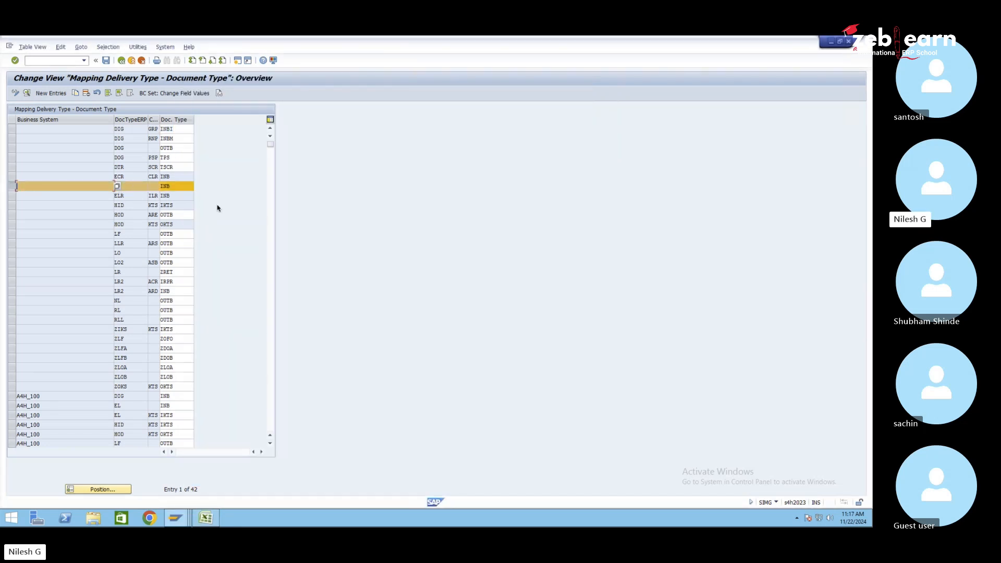
- Switch to the Excel notes and record the document type mapping EL=INB in cell E10
left_click(206, 518)
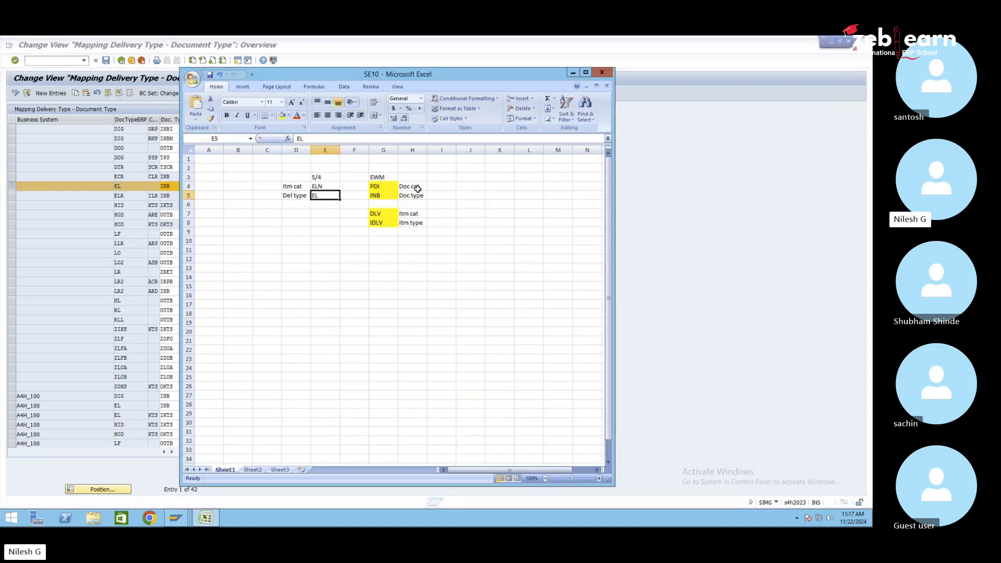
left_click(321, 243)
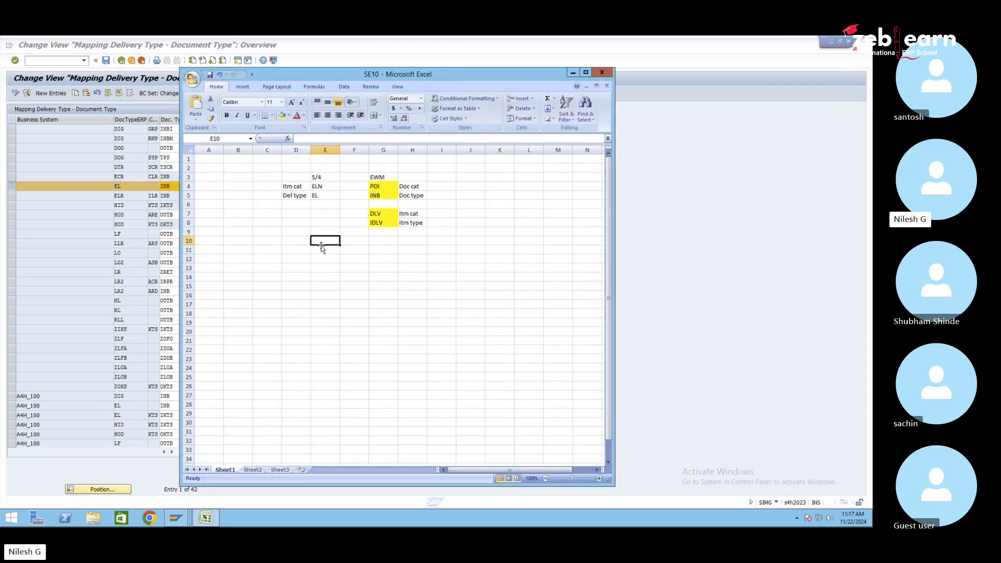
type("EL")
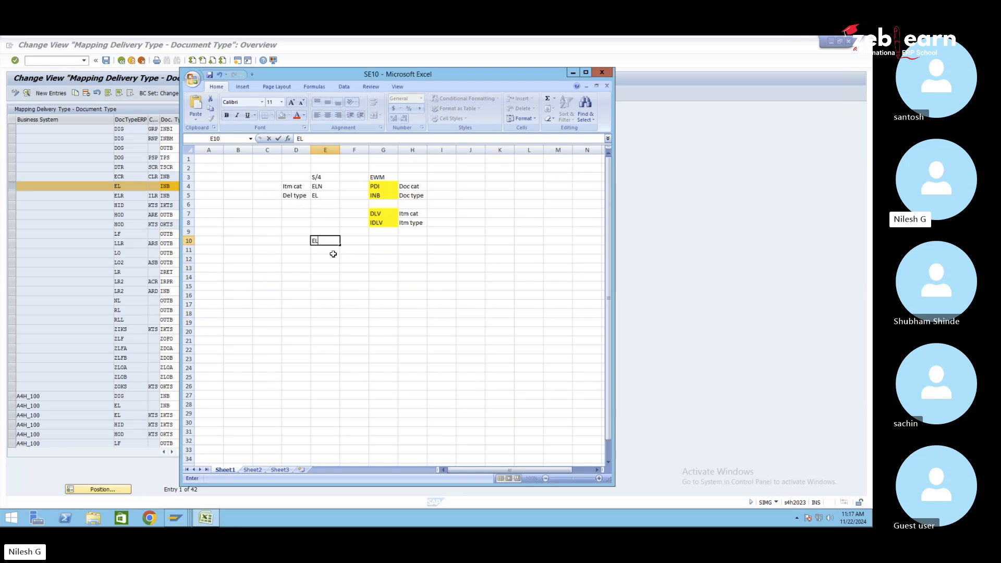
type("=INB")
key("Return")
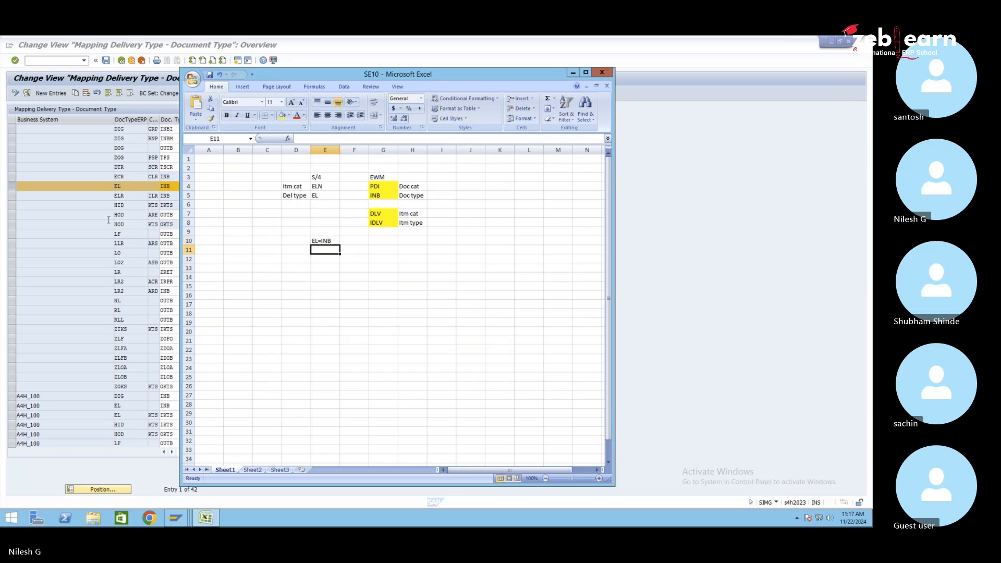
- Switch back to SAP, examine the business system and ERP document type of the EL mapping row, and return to the IMG
left_click(86, 187)
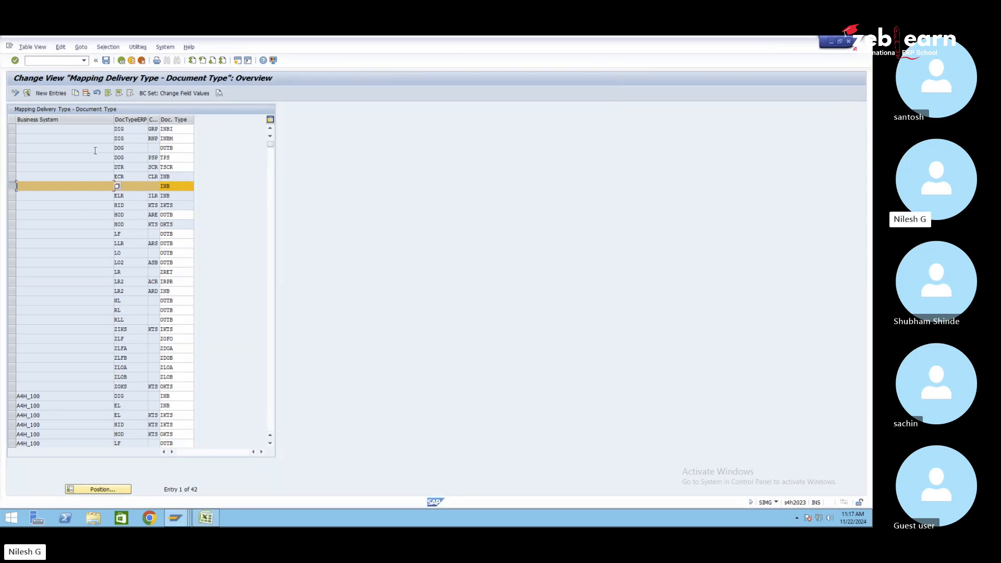
left_click(117, 186)
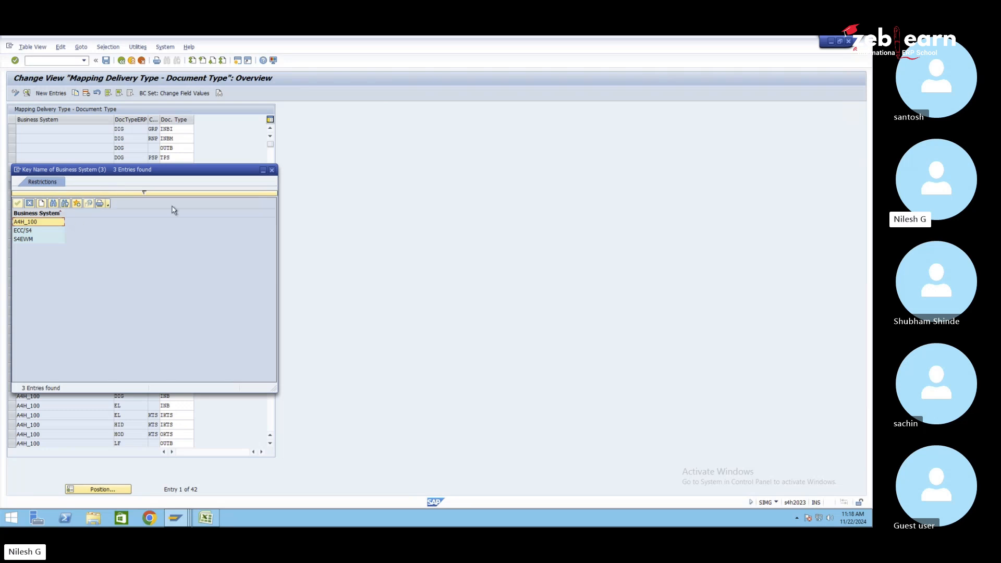
left_click(271, 170)
type("EL")
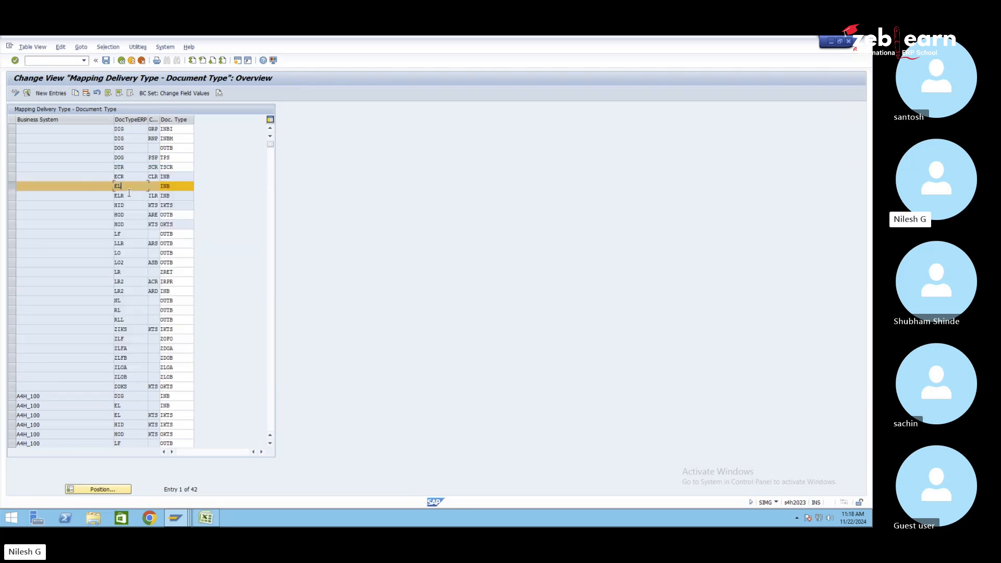
left_click(172, 157)
left_click(127, 233)
left_click(121, 61)
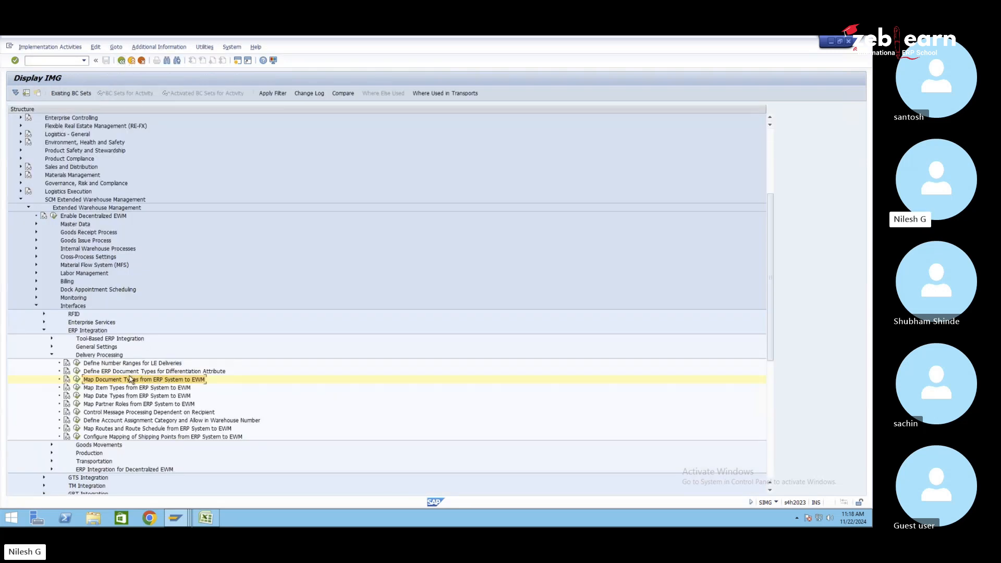
- Execute Map Item Types from ERP System to EWM and select the first entry for document type EL with item type ELN
left_click(115, 389)
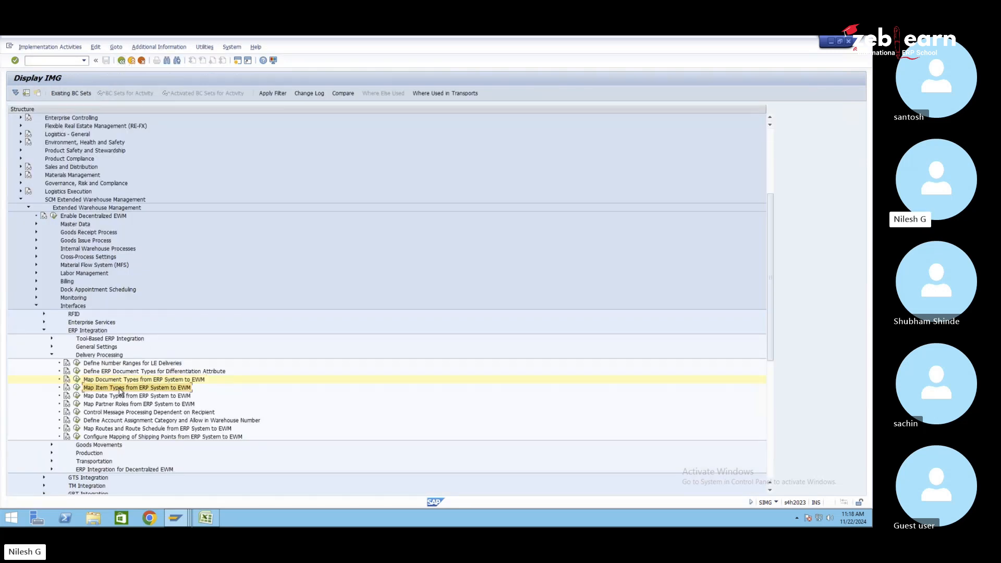
left_click(77, 388)
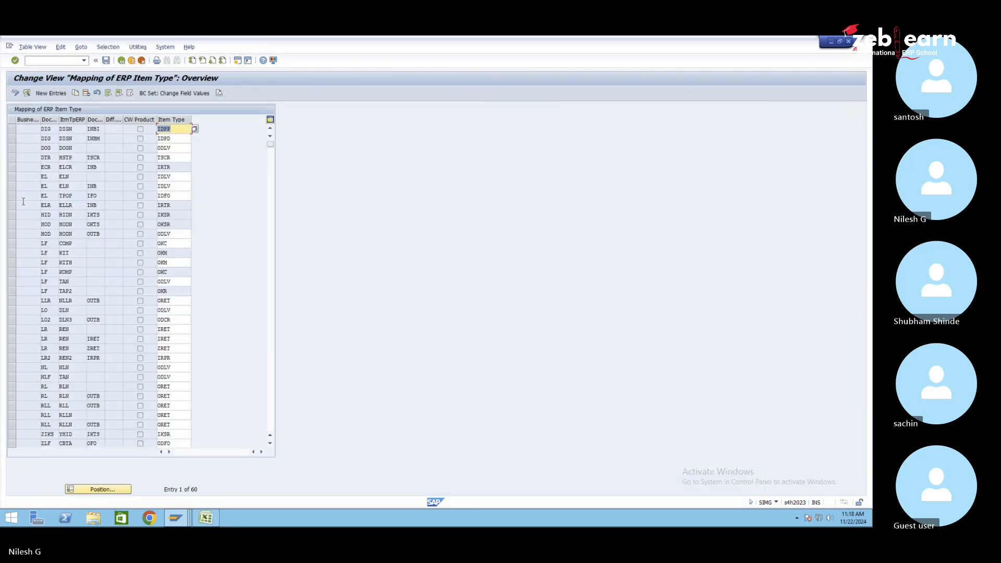
left_click(13, 176)
left_click(74, 175)
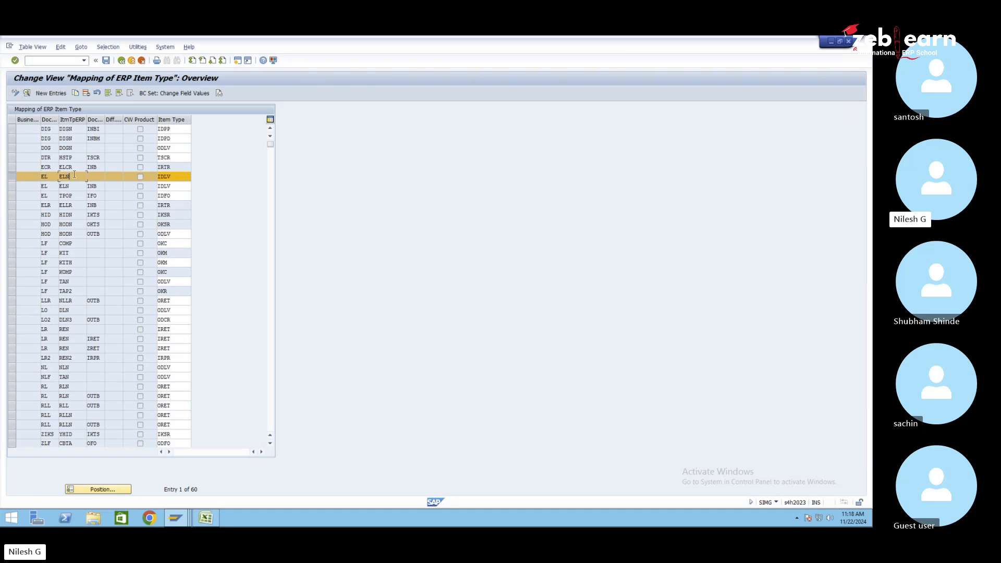
left_click(171, 174)
- Switch to the Excel notes and record the item type mapping EL+ELN= IDLV in cell E11
left_click(206, 517)
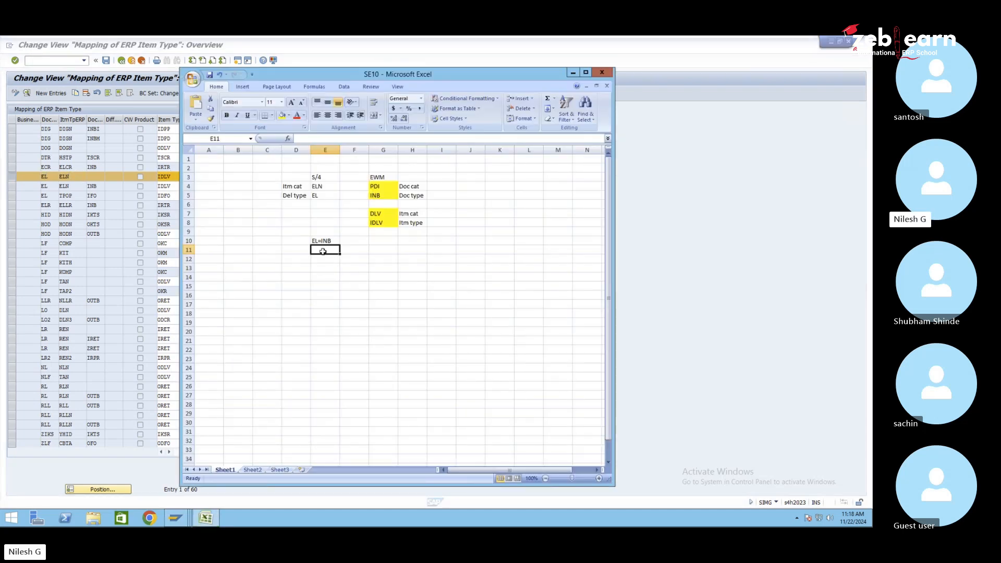
type("EL+")
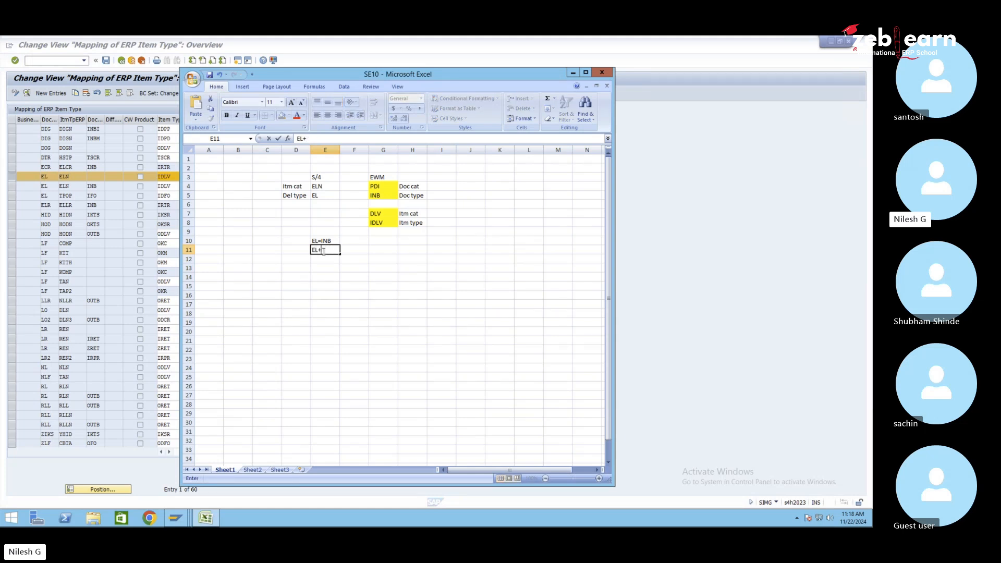
type("ELN= IDLV")
key("Return")
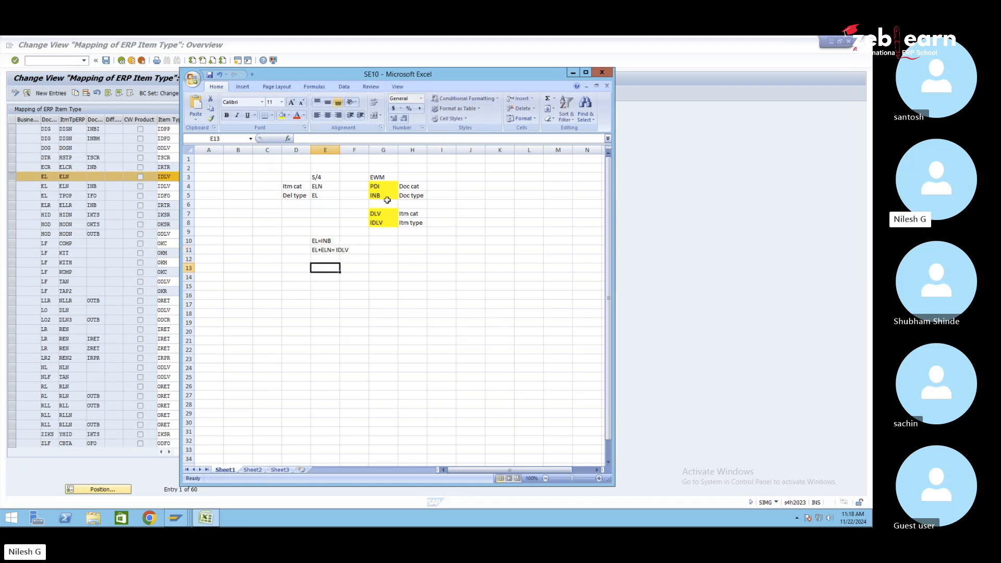
- Fill the EWM document type cell G5 and item type cell G8 with blue
left_click(386, 196)
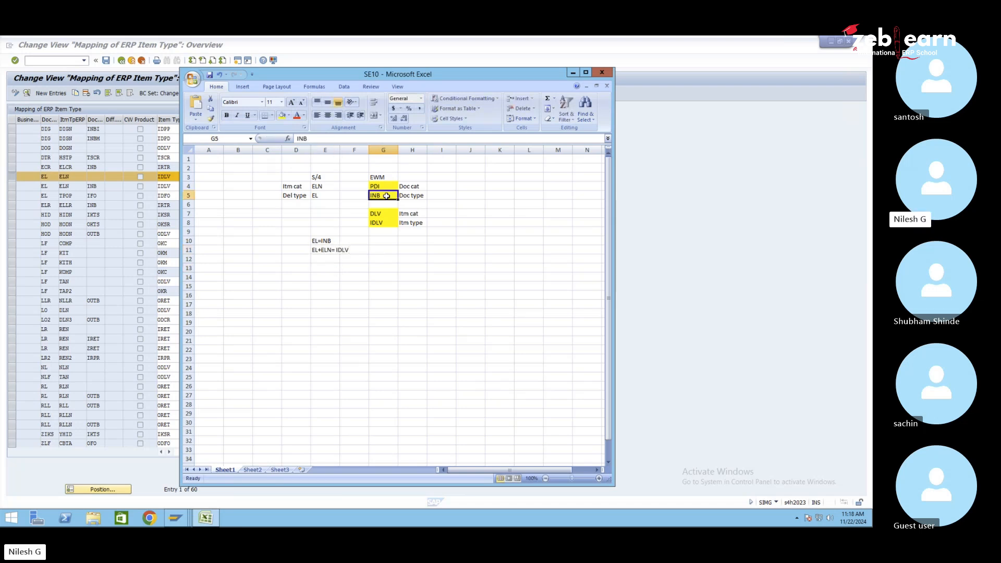
left_click(288, 115)
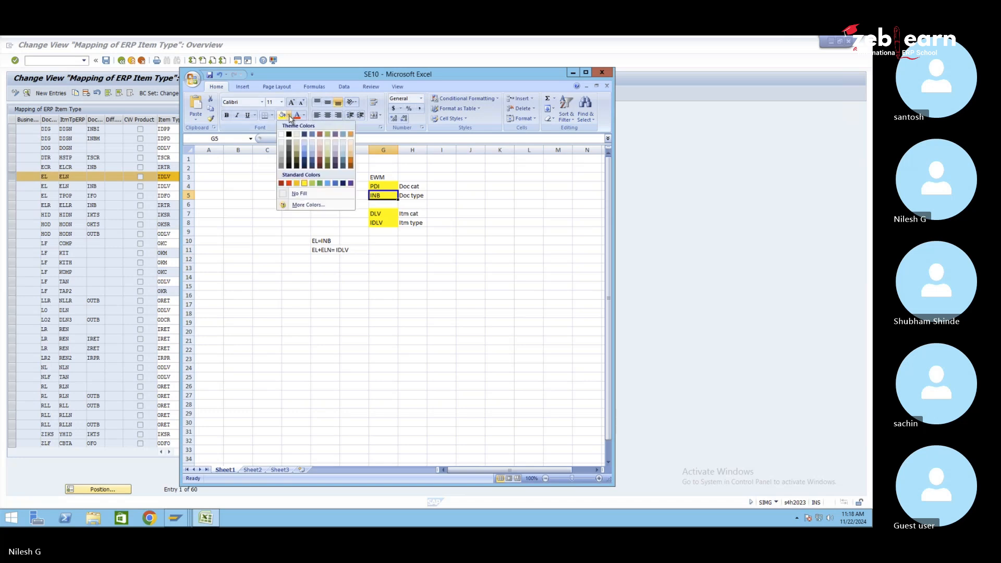
left_click(301, 156)
left_click(385, 221)
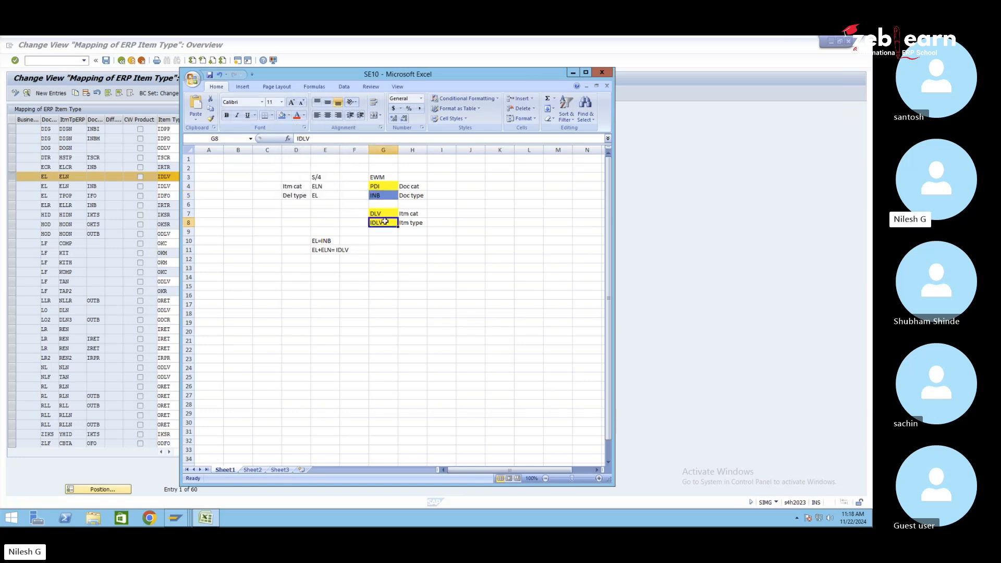
left_click(281, 115)
- Review the EWM document category and item category cells in the Excel notes, and return to the IMG in SAP
left_click_drag(365, 186, 450, 186)
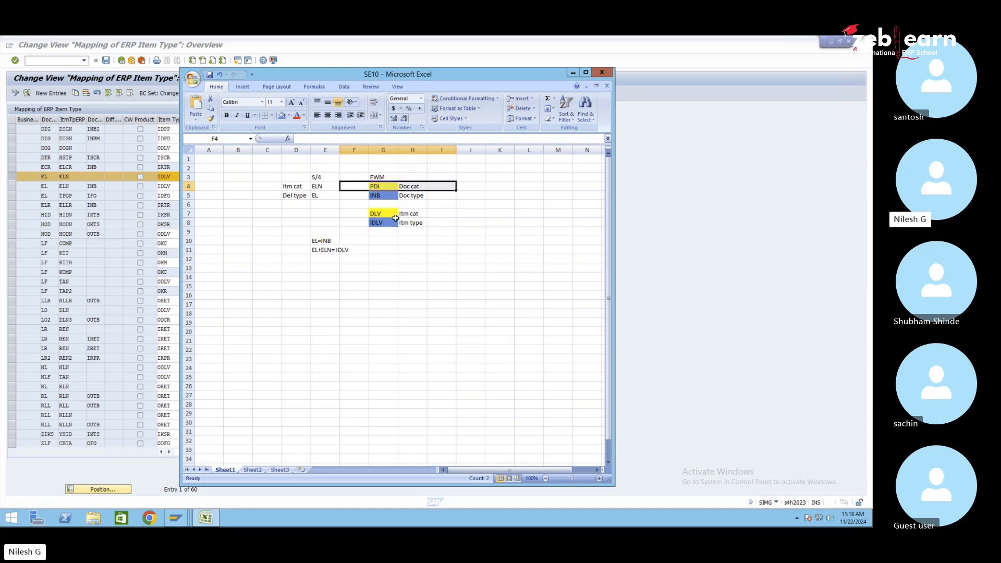
left_click(375, 187)
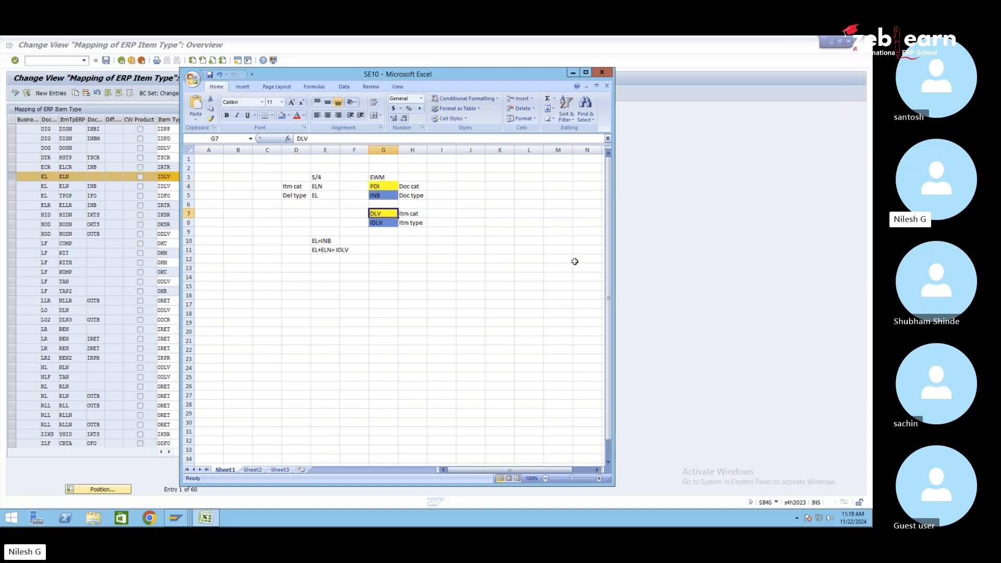
left_click(662, 250)
left_click(122, 60)
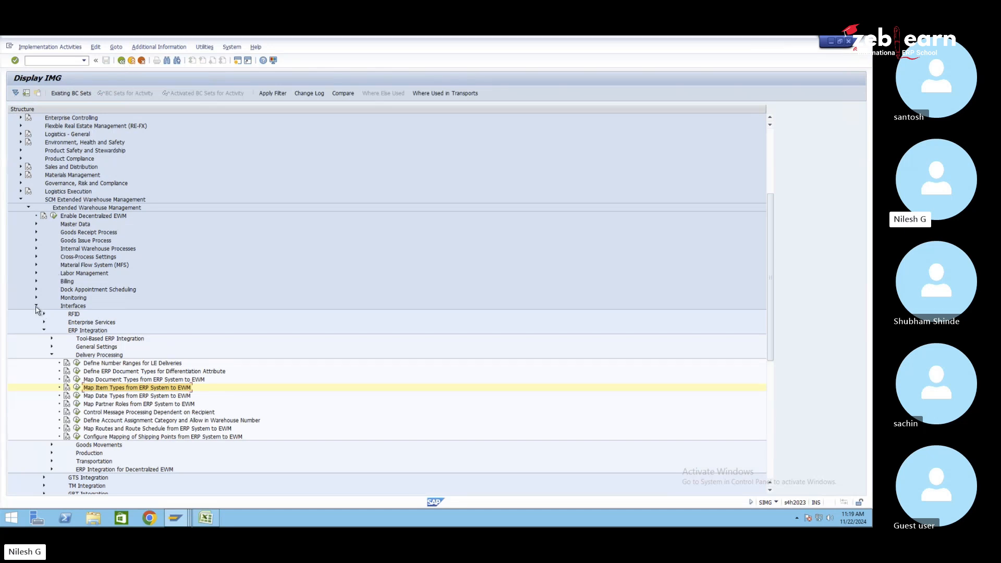
- Collapse Interfaces, expand Goods Receipt Process and Inbound Delivery, and execute Define Document Types for Inbound Delivery Process
left_click(36, 305)
left_click(93, 233)
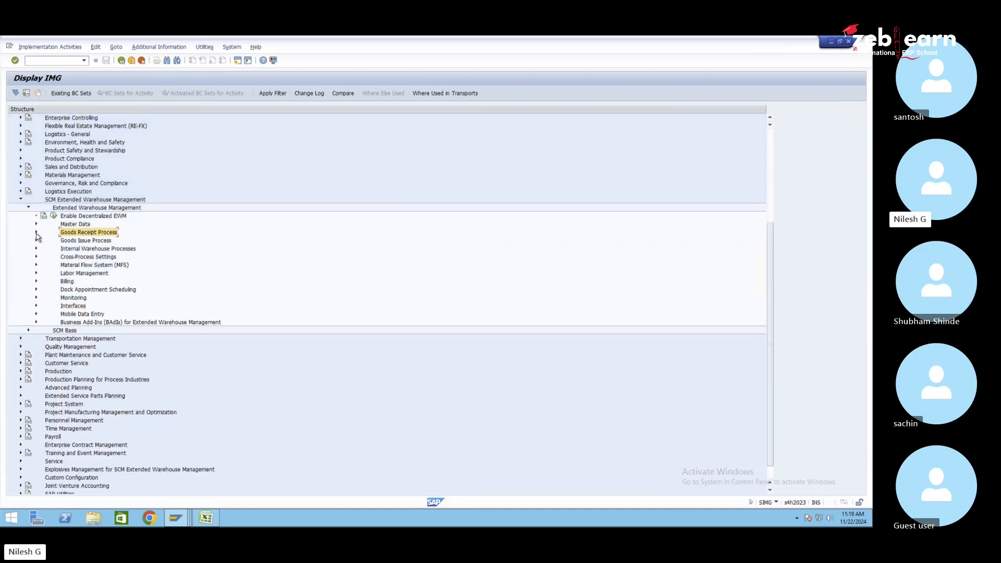
left_click(36, 232)
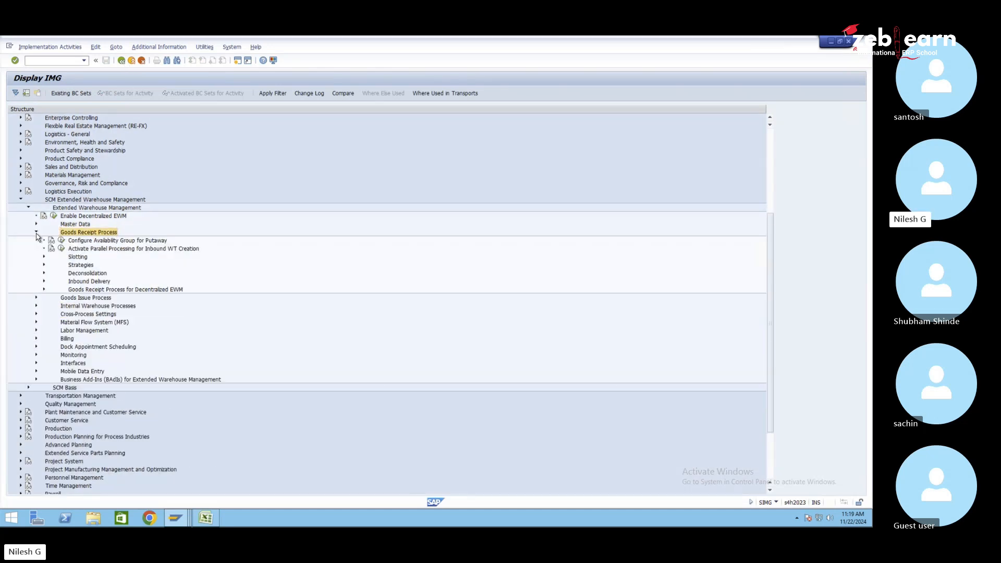
left_click(94, 282)
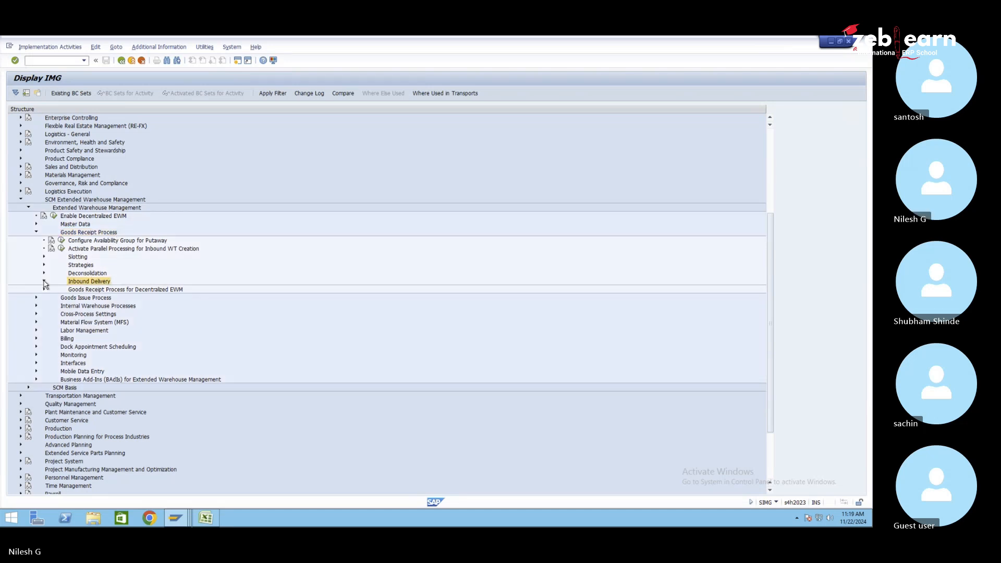
left_click(44, 282)
left_click(146, 291)
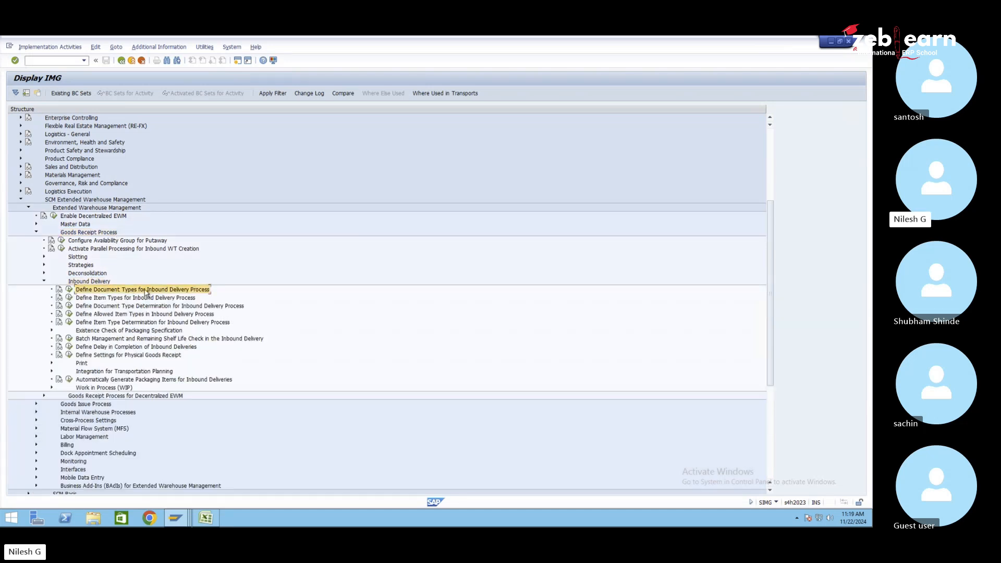
left_click(69, 290)
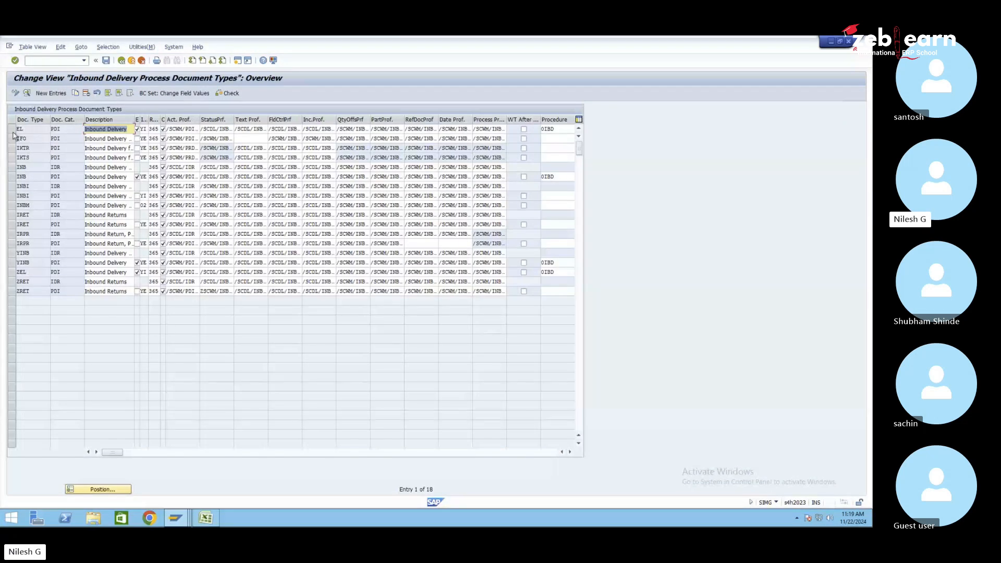
- Examine the details of document type EL with category PDI, compare them with the Excel notes, and return to the IMG
double_click(28, 129)
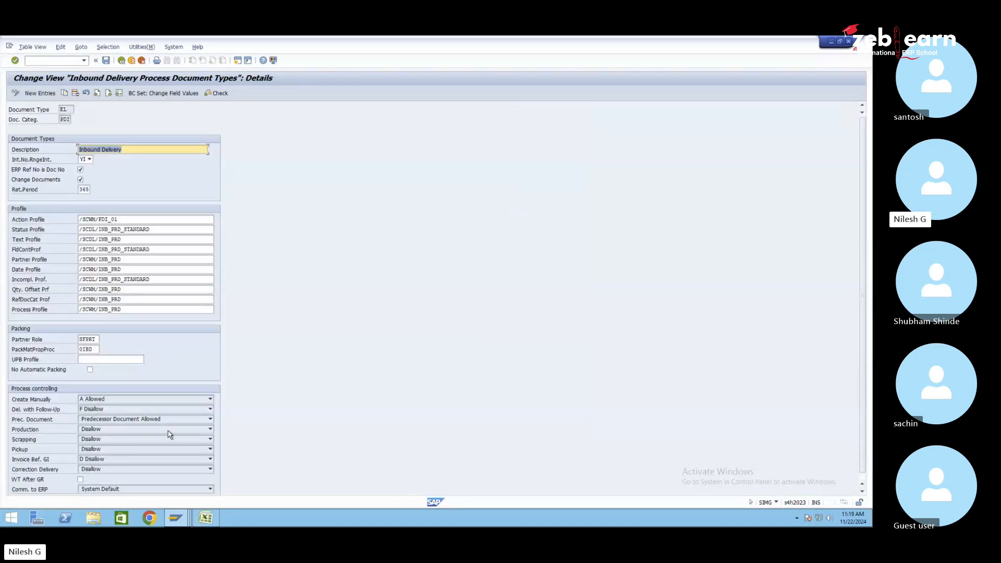
left_click(205, 517)
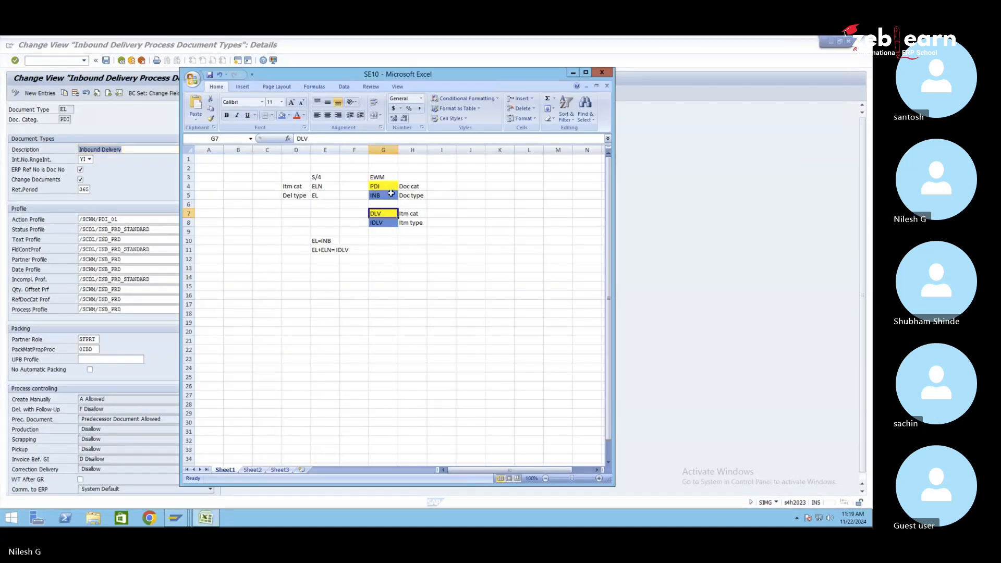
left_click(323, 239)
left_click(392, 186)
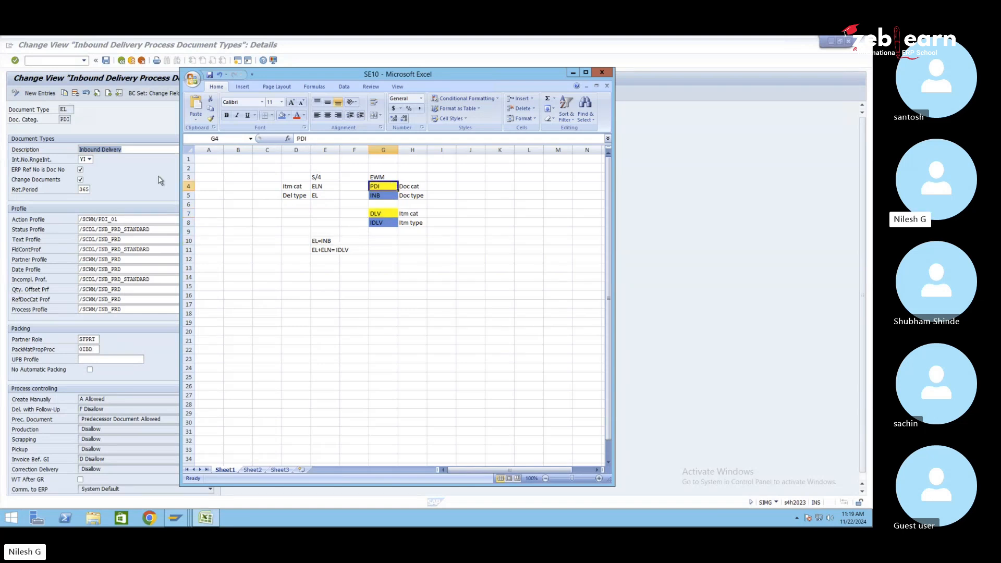
left_click(153, 181)
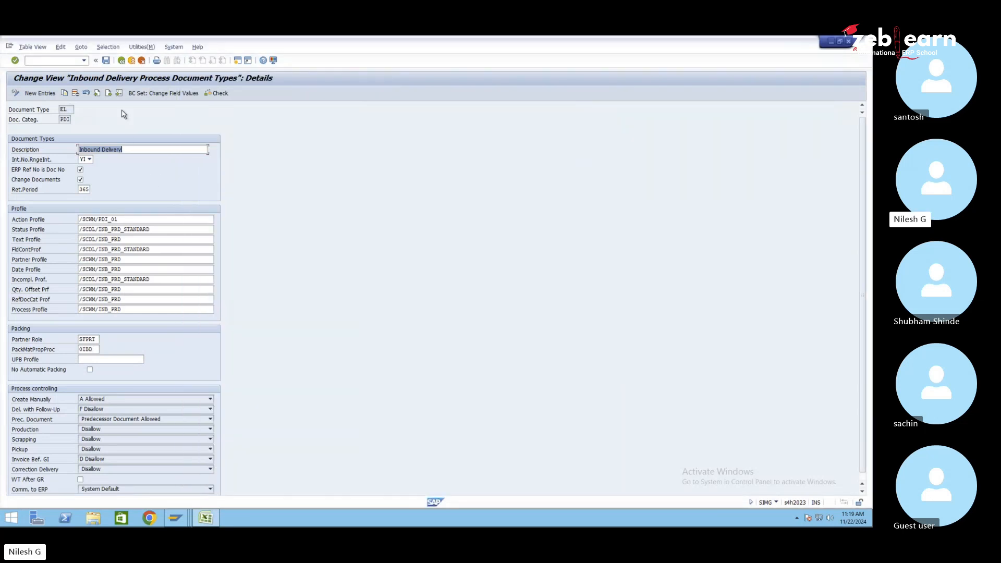
left_click(121, 61)
left_click(120, 60)
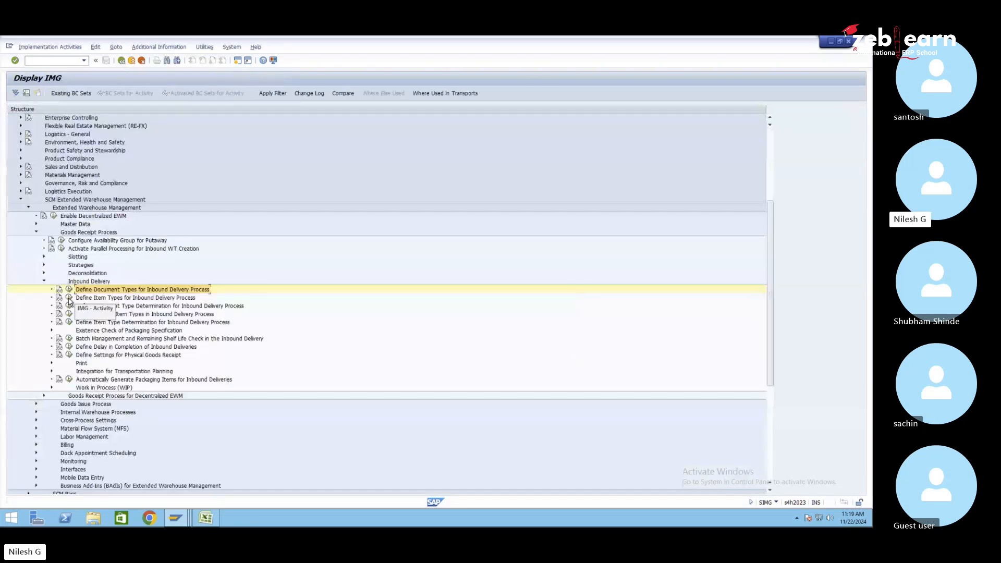
- Execute Define Item Types for Inbound Delivery Process and select the IDLV entry with document category PDI
left_click(70, 298)
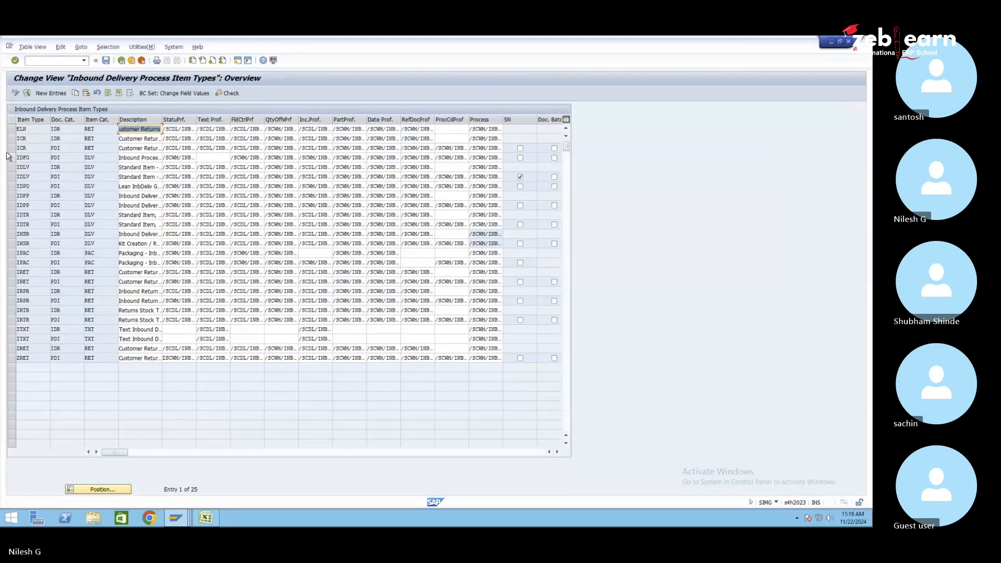
left_click(12, 187)
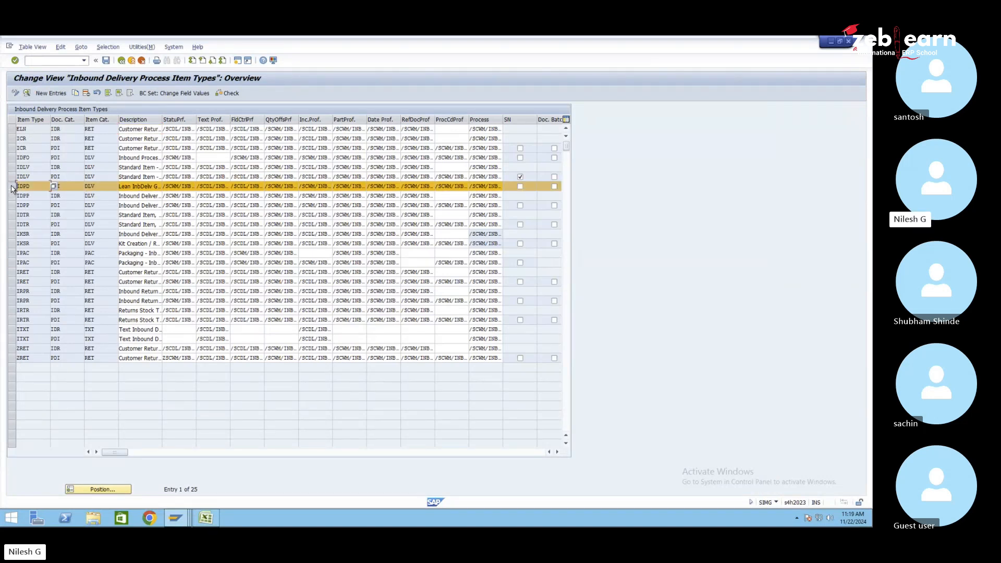
left_click(12, 186)
left_click(11, 176)
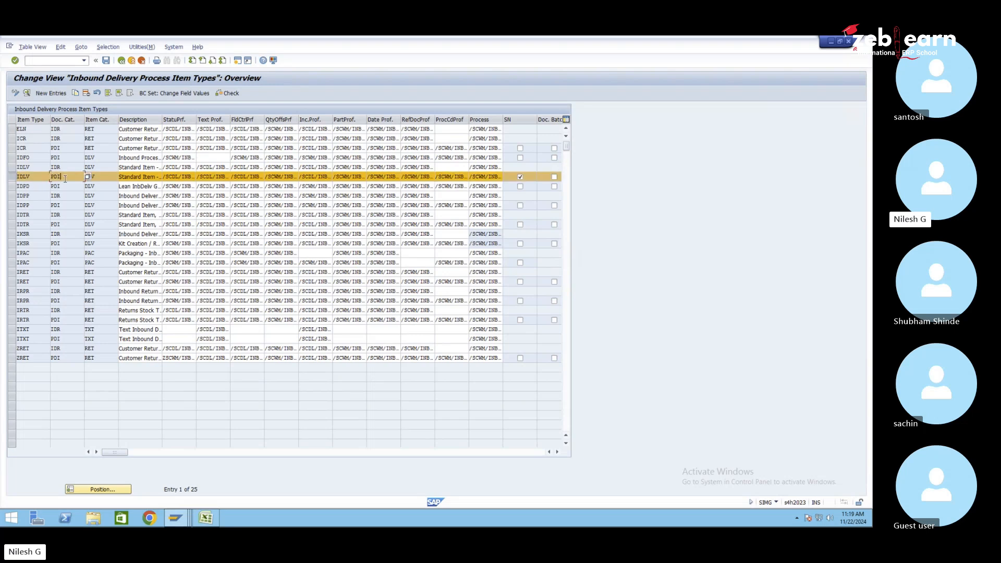
left_click(106, 178)
- Switch to the Excel notes and record the item category determination IDLV+PDI=DLV in cell G11
left_click(207, 519)
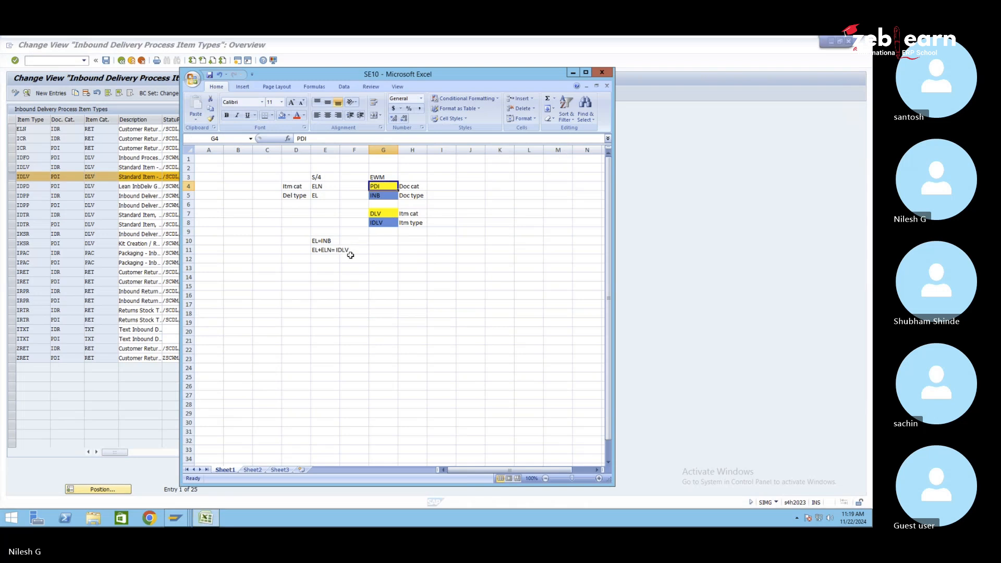
left_click(386, 223)
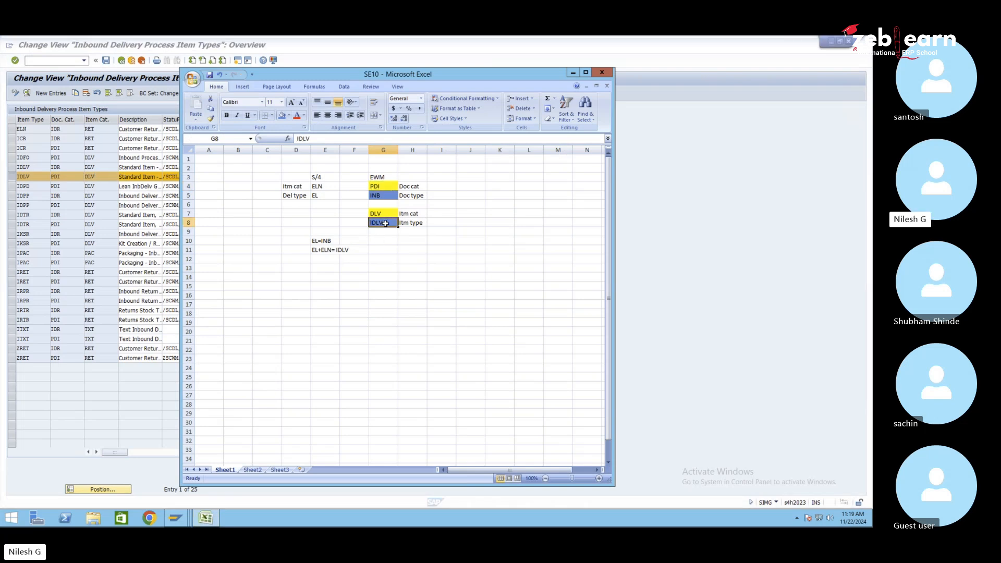
left_click(386, 186)
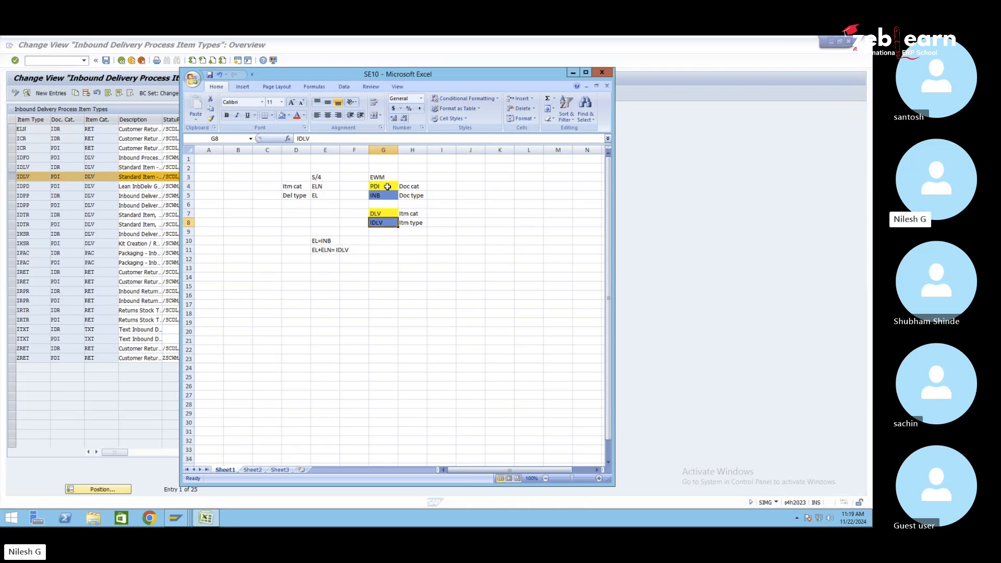
left_click(388, 215)
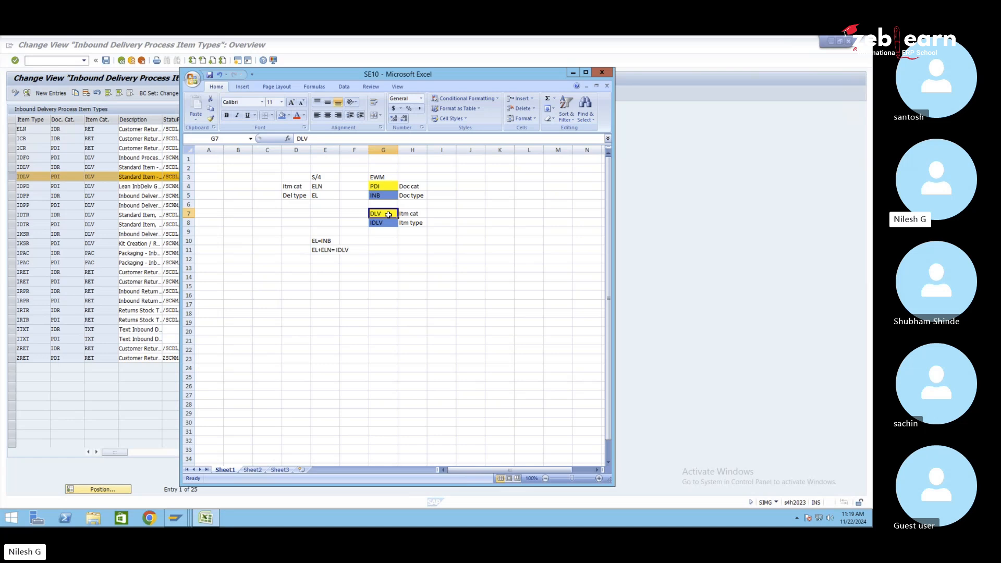
left_click(382, 251)
type("IDL")
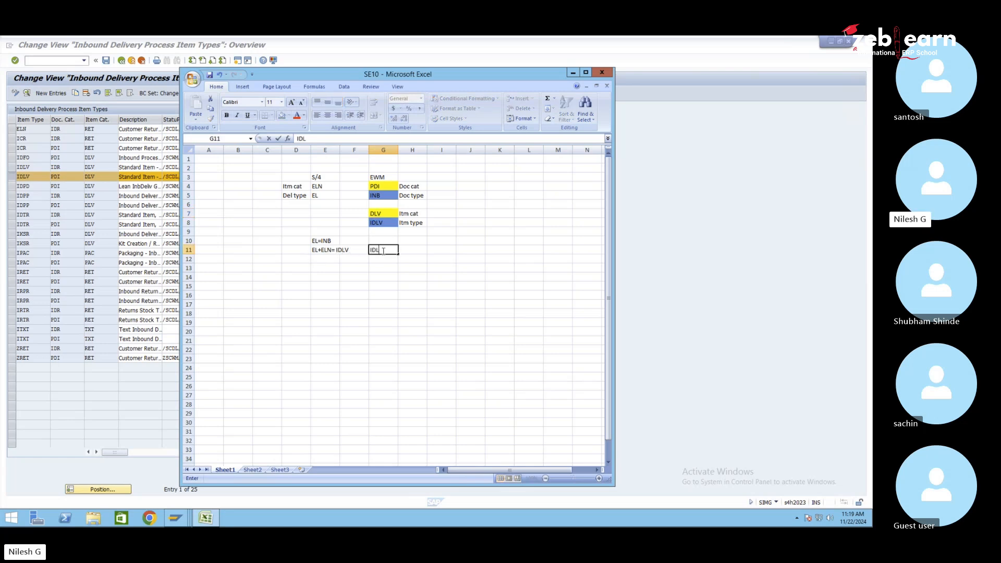
type("V+PDI=DLV")
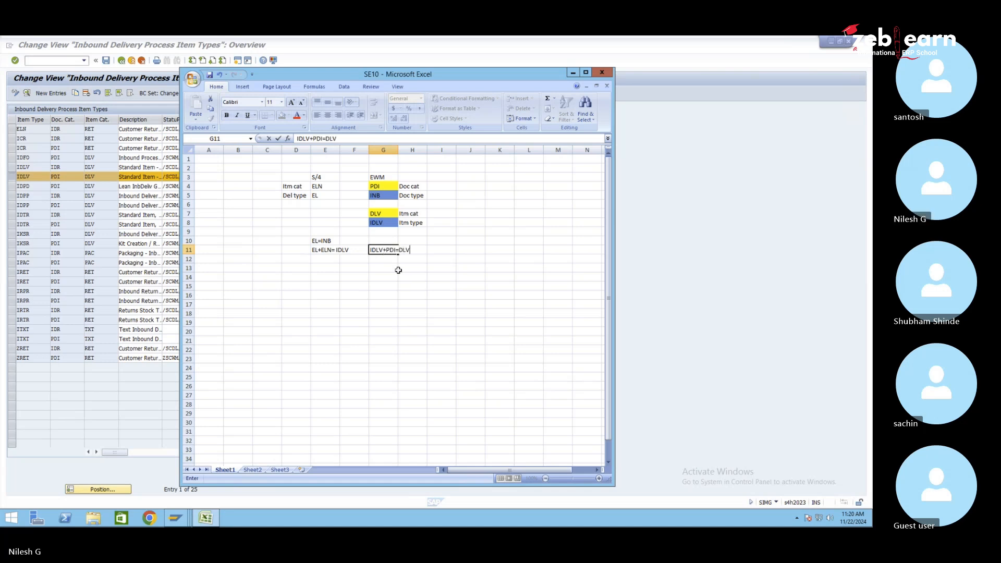
left_click(403, 268)
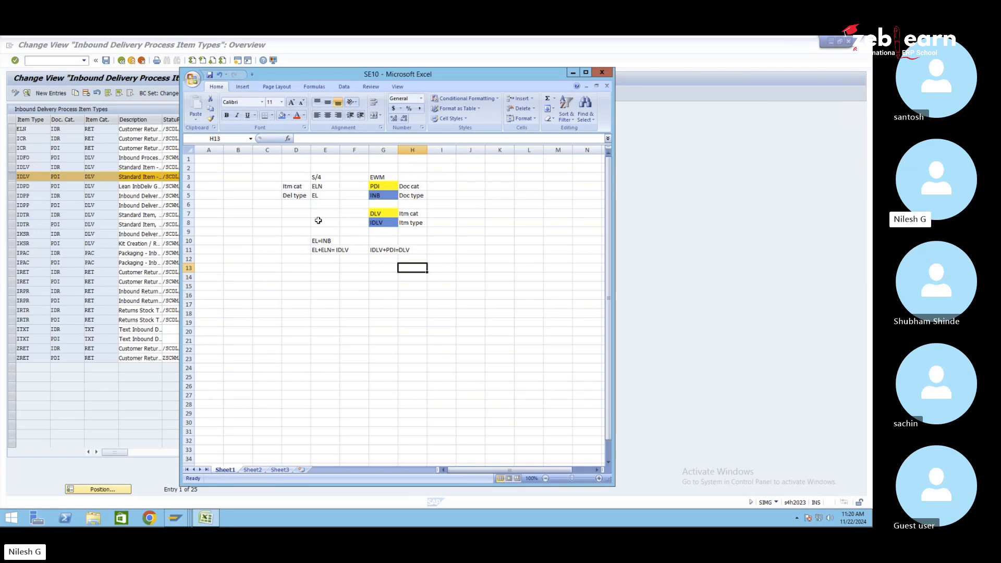
- Switch back to SAP, return to the IMG, and select the Define Document Types for Inbound Delivery Process activity
left_click(130, 394)
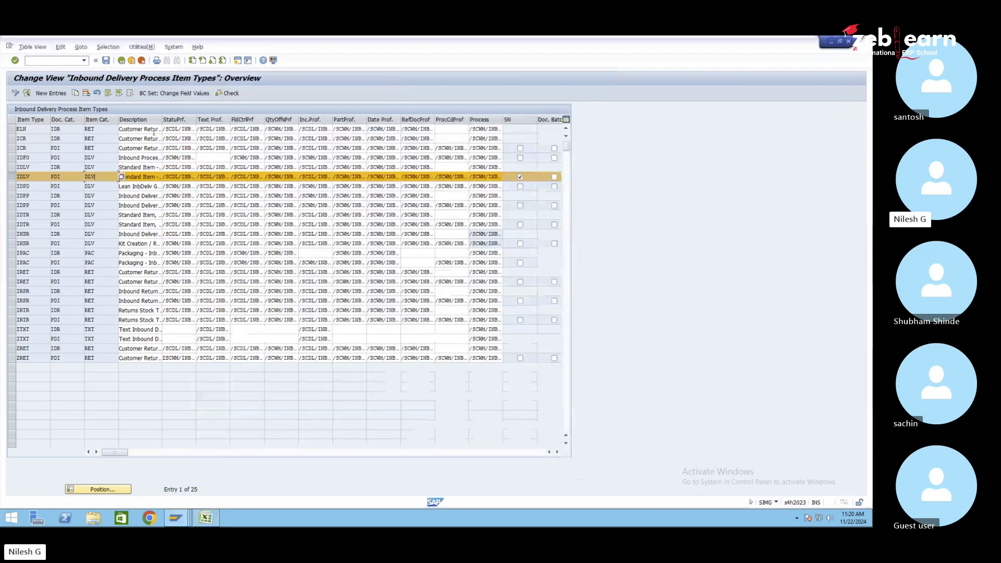
left_click(121, 60)
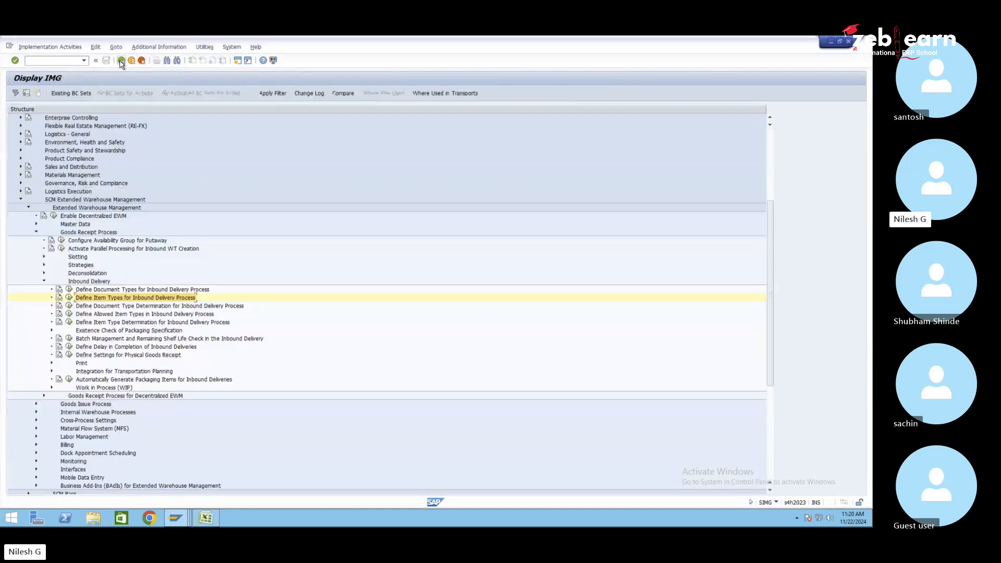
left_click(142, 291)
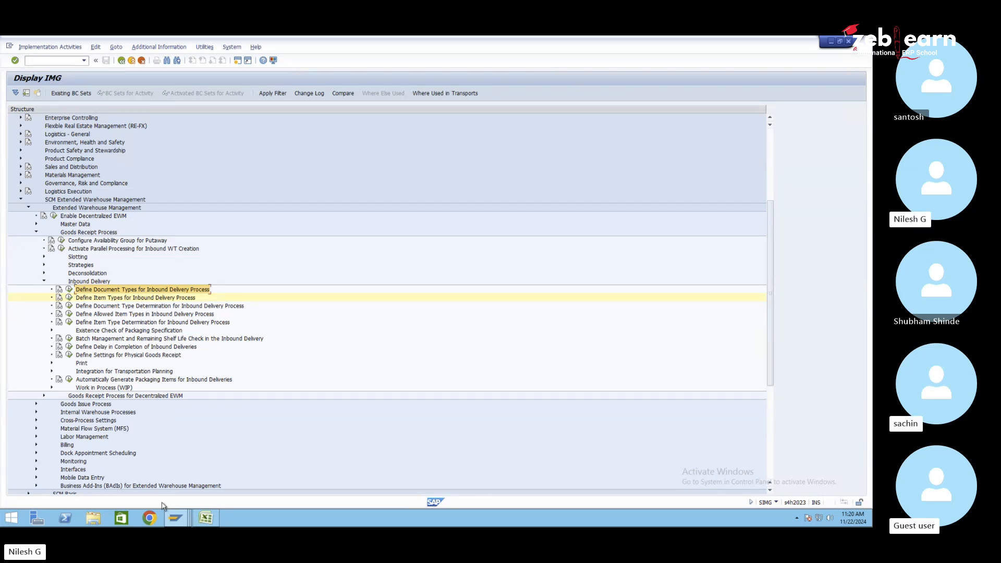
- Switch to the Maintain Inbound Delivery session and show both the delivery header and its items as lists
left_click(176, 518)
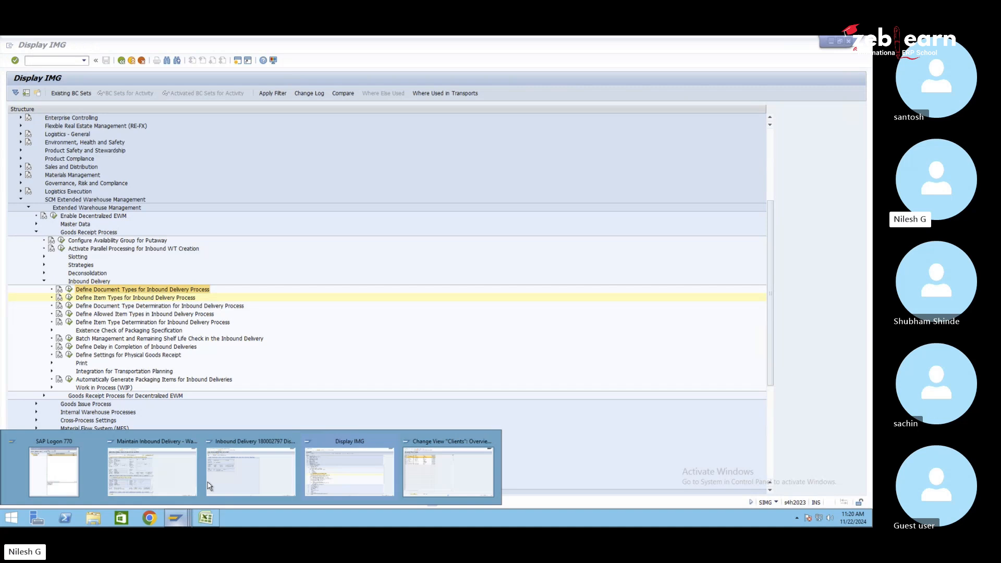
left_click(176, 469)
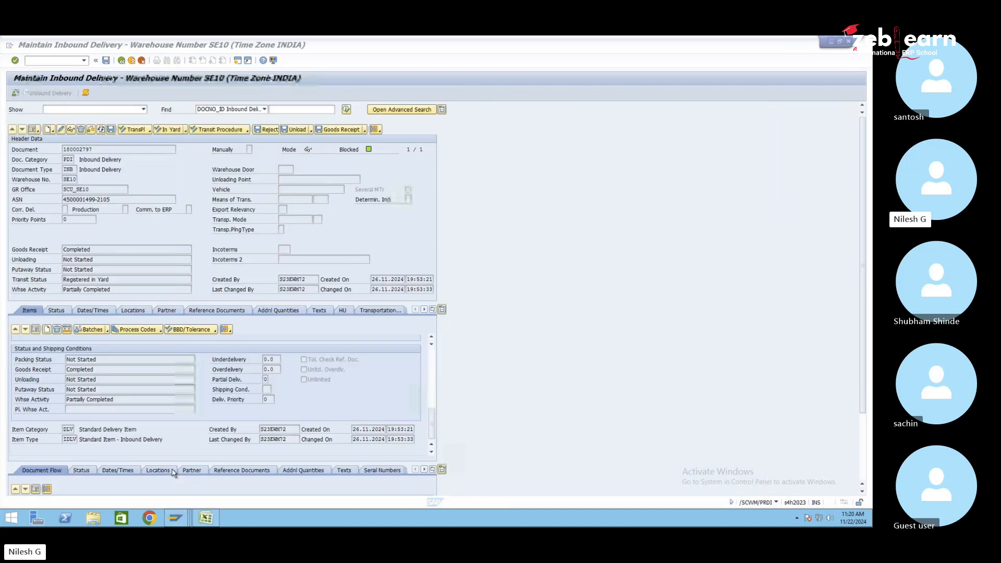
left_click(32, 129)
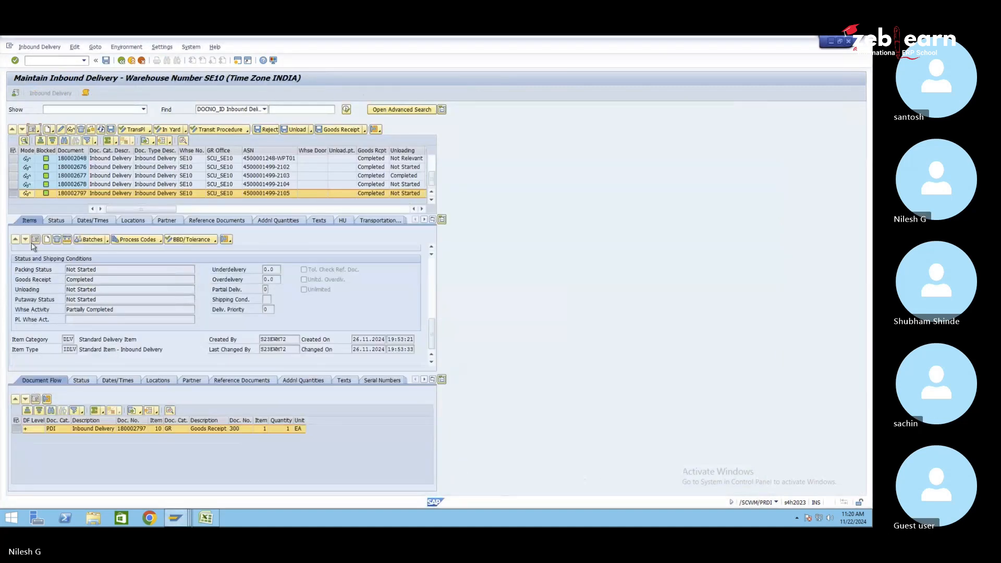
left_click(35, 239)
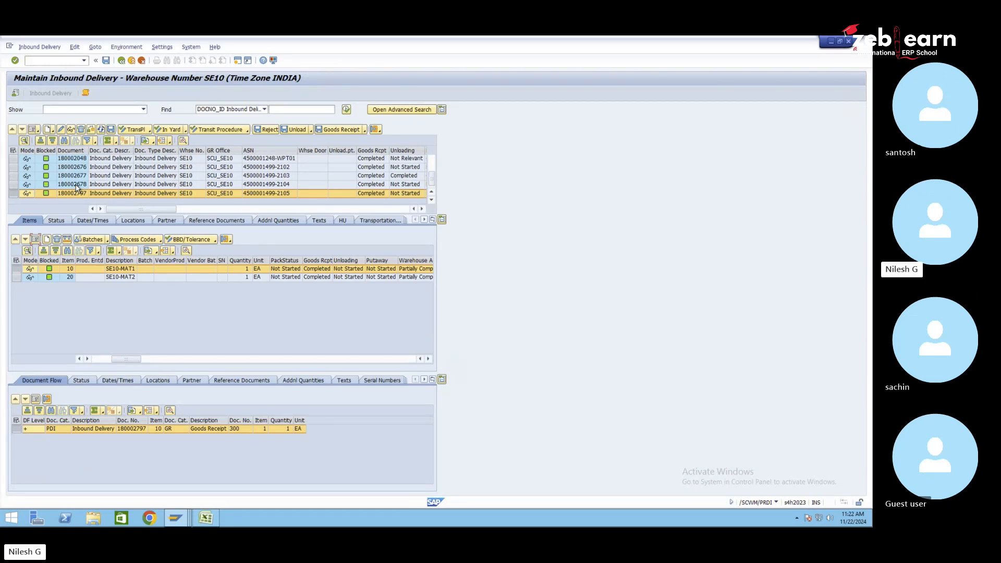
- Examine the SE10-MAT1 item and its delivery row in the EWM lists, and switch to the inbound delivery's header details session
left_click(122, 269)
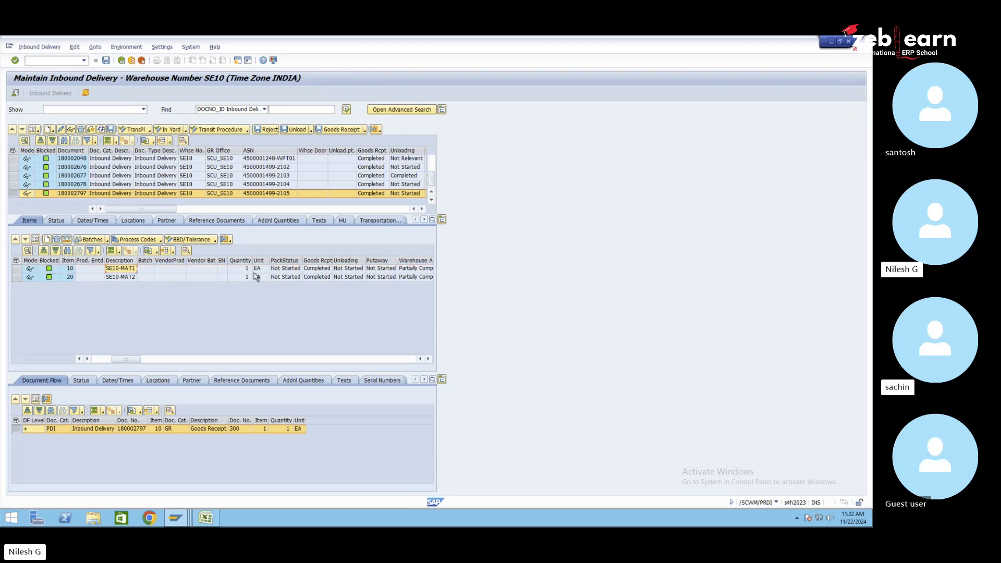
left_click(125, 270)
left_click(27, 269)
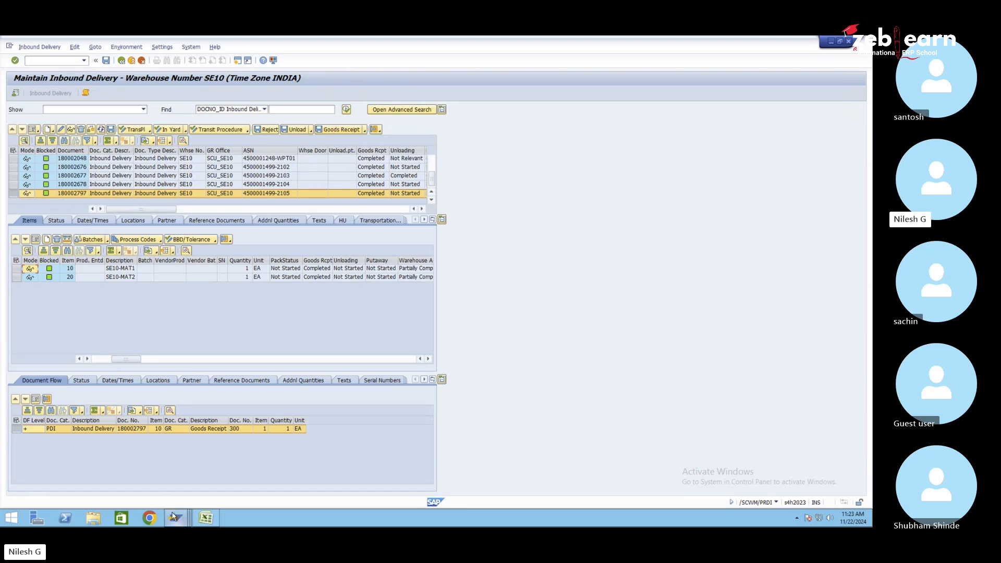
left_click(75, 194)
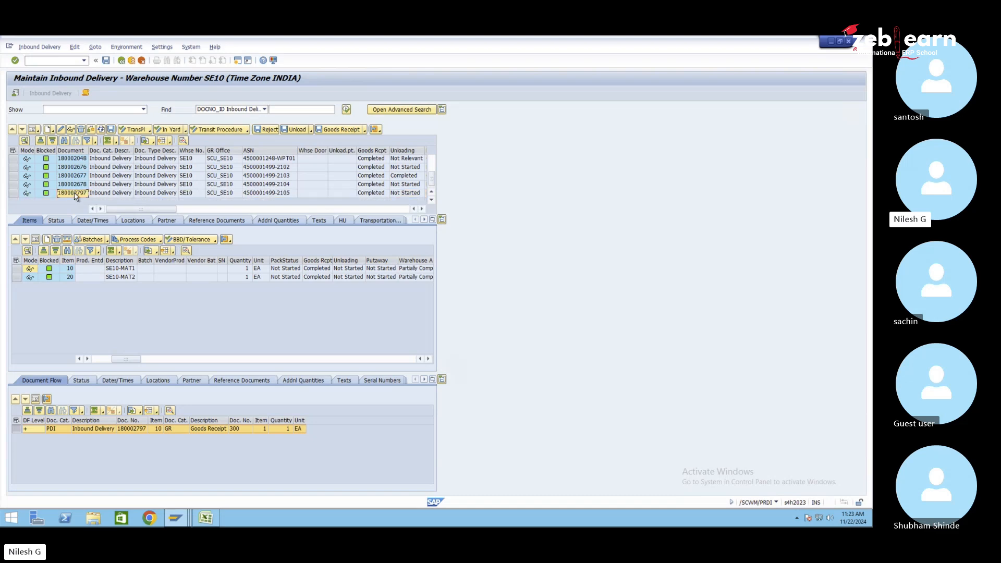
left_click(176, 517)
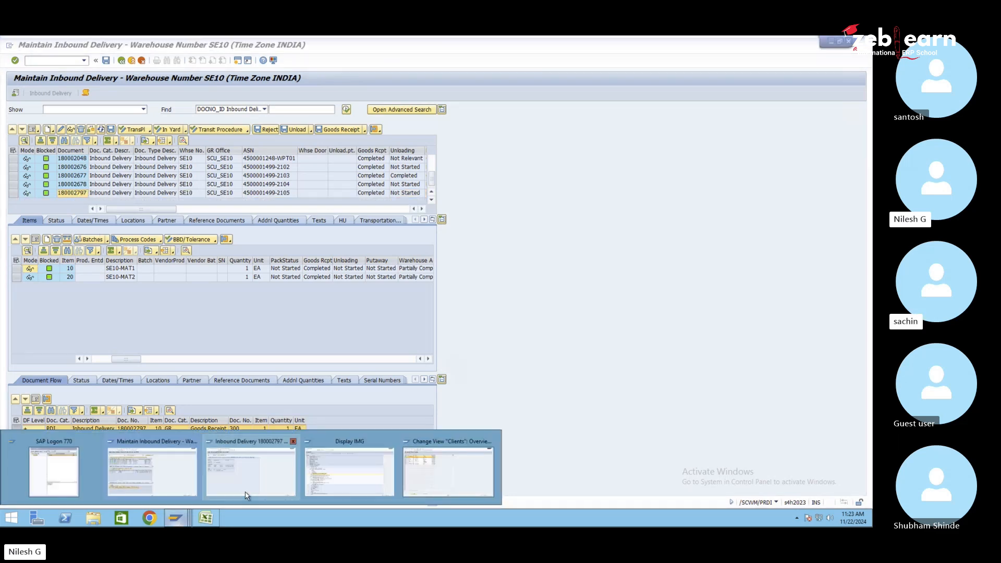
left_click(252, 476)
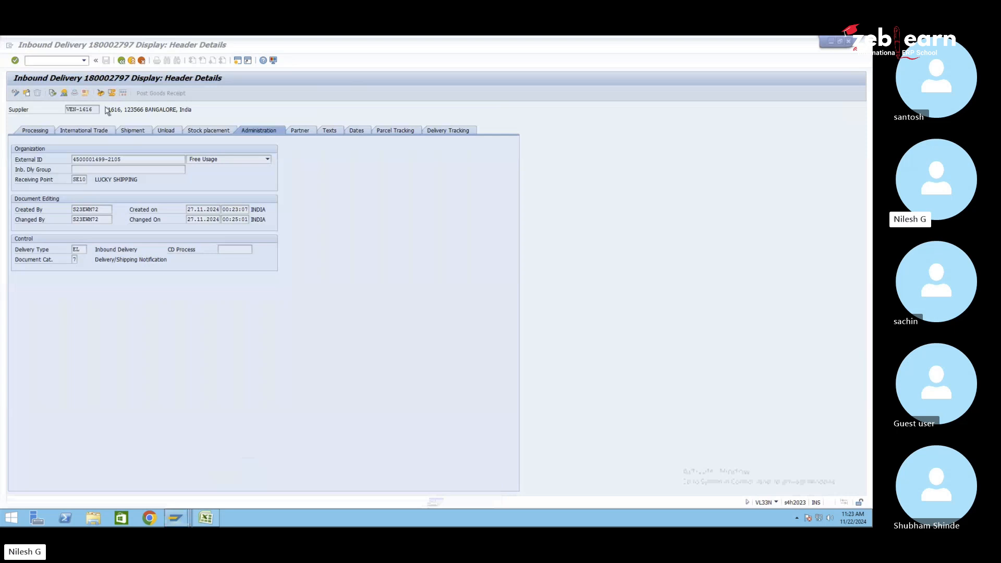
- Return from the header details to the inbound delivery overview, and switch to the Maintain Inbound Delivery session
left_click(121, 61)
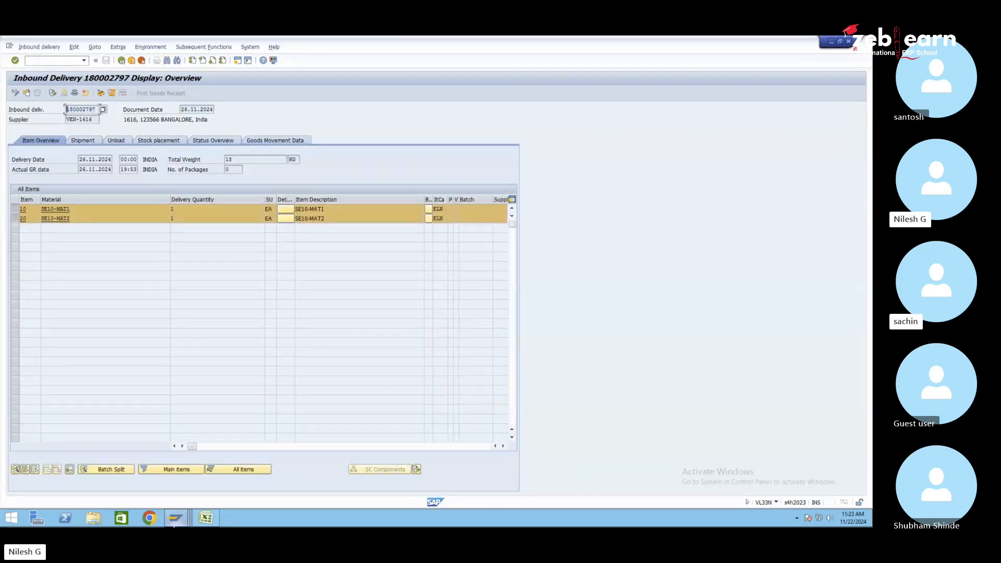
mouse_move(174, 518)
left_click(172, 476)
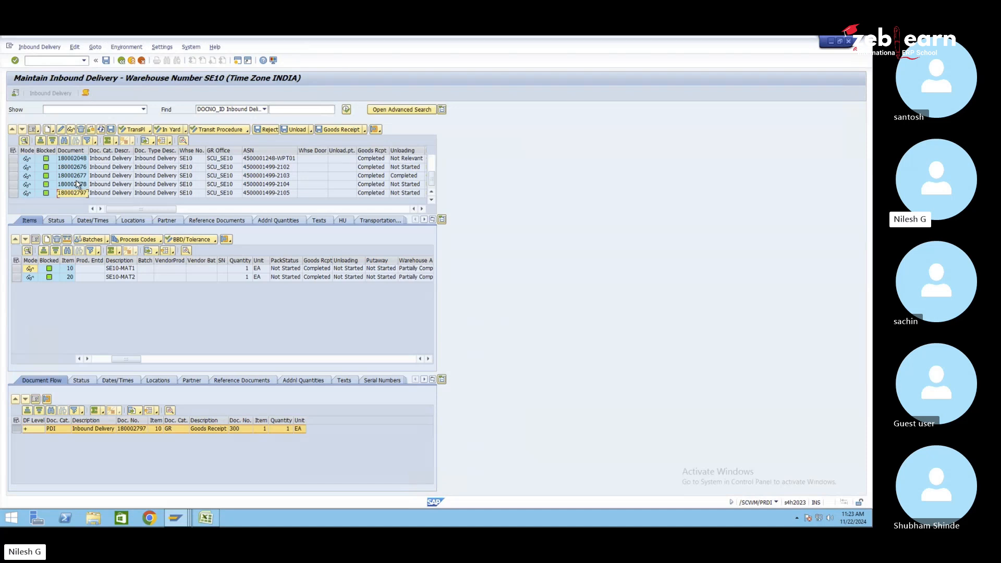
- Browse the EWM inbound delivery list and select the row of delivery 180002797
key("Up")
key("Up")
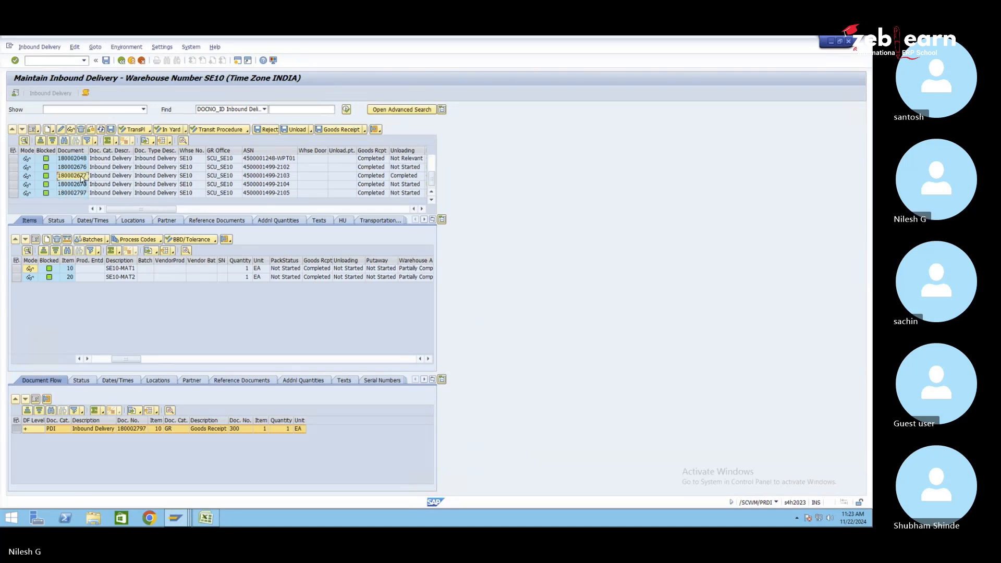
scroll(82, 176, "up", 2)
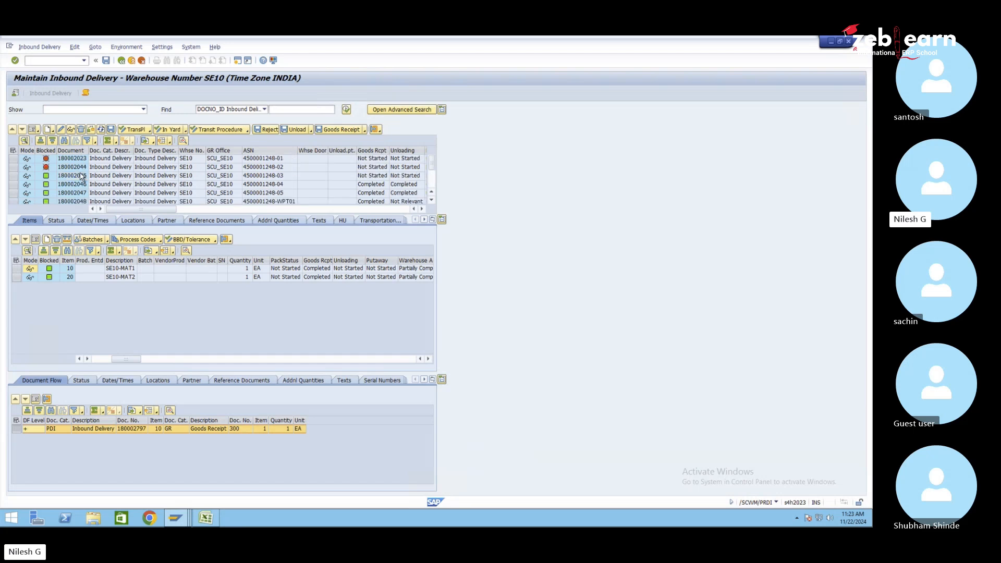
scroll(80, 176, "down", 2)
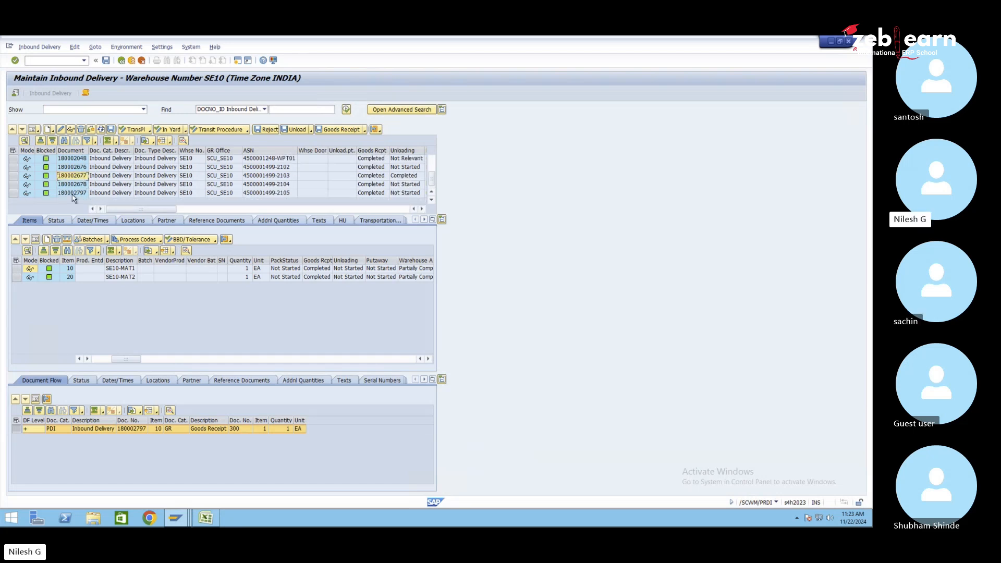
left_click(72, 193)
left_click(13, 194)
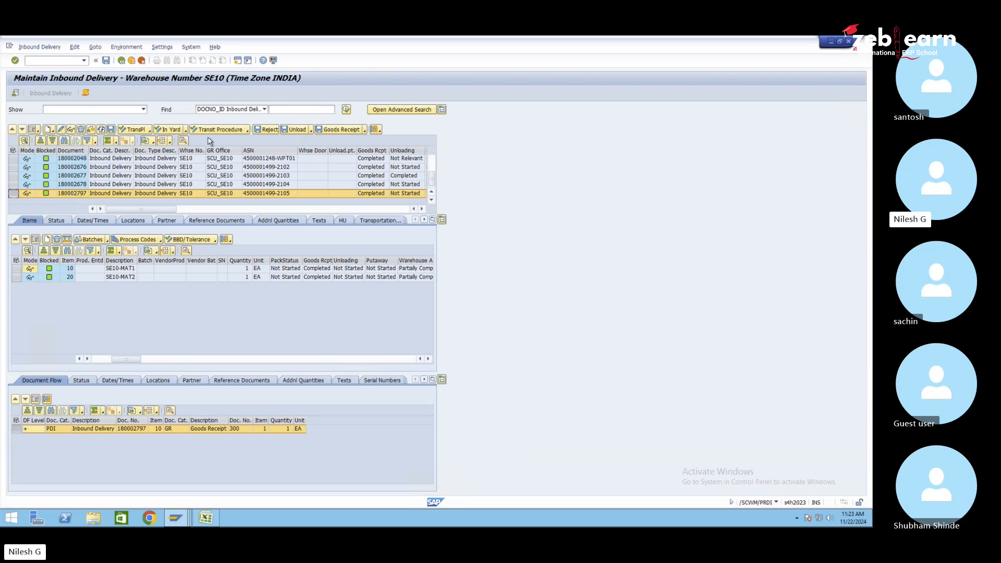
- Search for 180002797 using the DOCNO_ID Inbound Delivery criterion
left_click(247, 110)
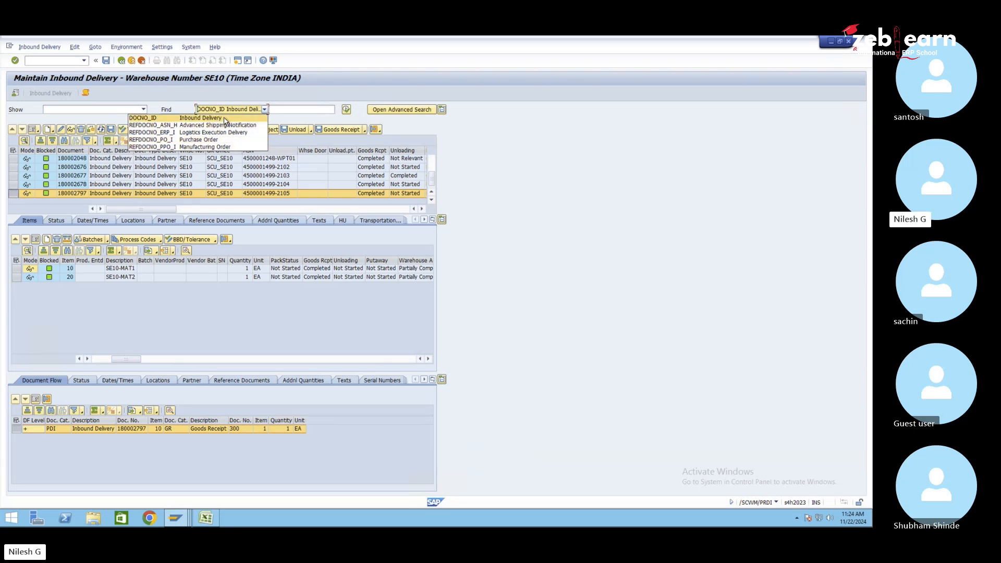
left_click(289, 109)
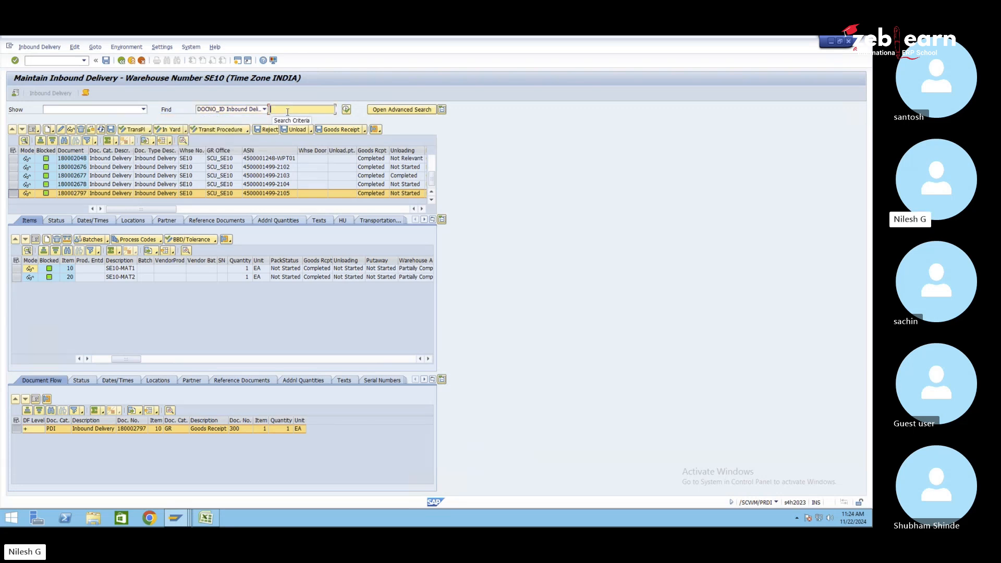
left_click(62, 193)
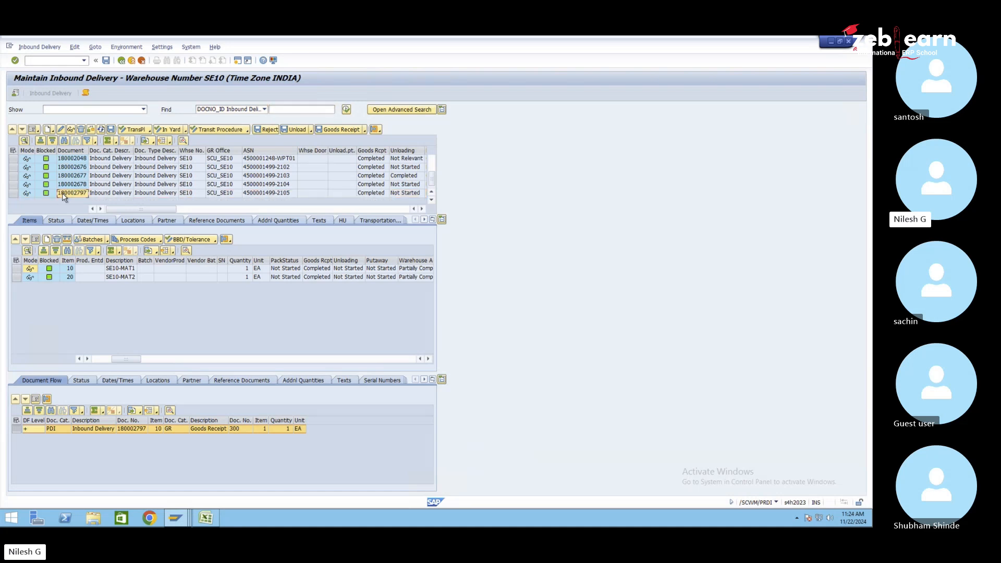
left_click(333, 110)
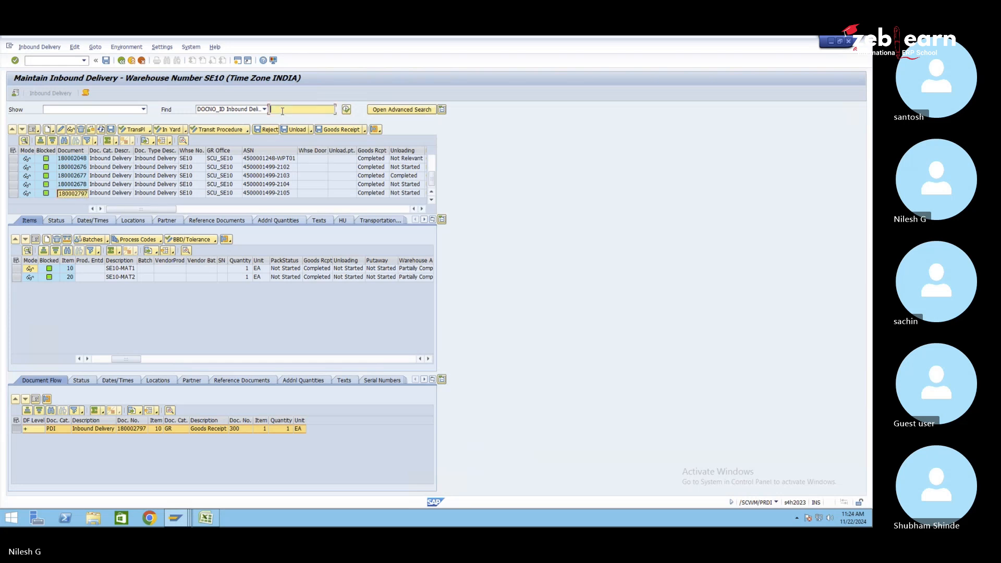
type("180002797")
left_click(346, 109)
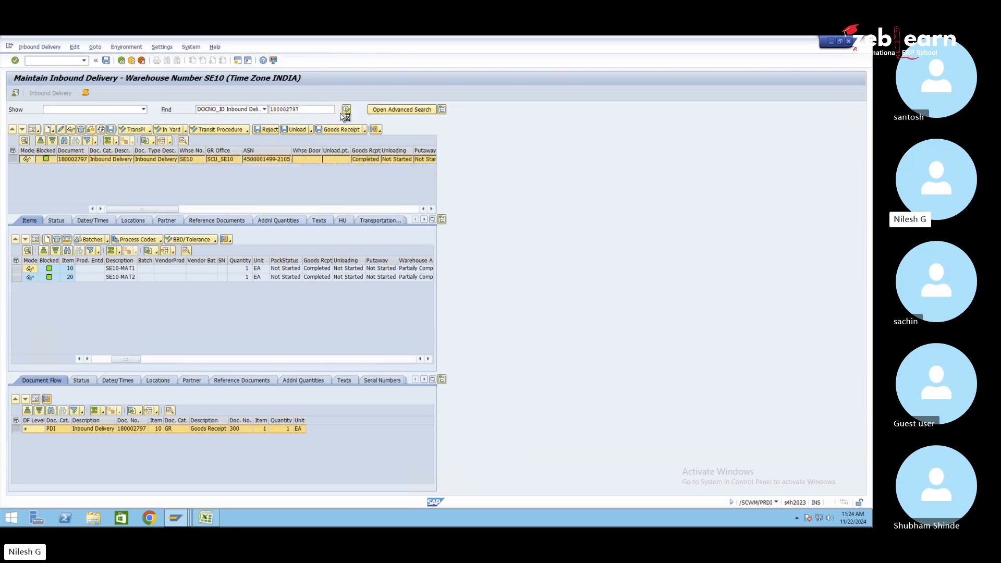
- Search for the same number, 180002797, using the REFDOCNO_ERP_I Logistics Execution Delivery criterion
left_click(264, 109)
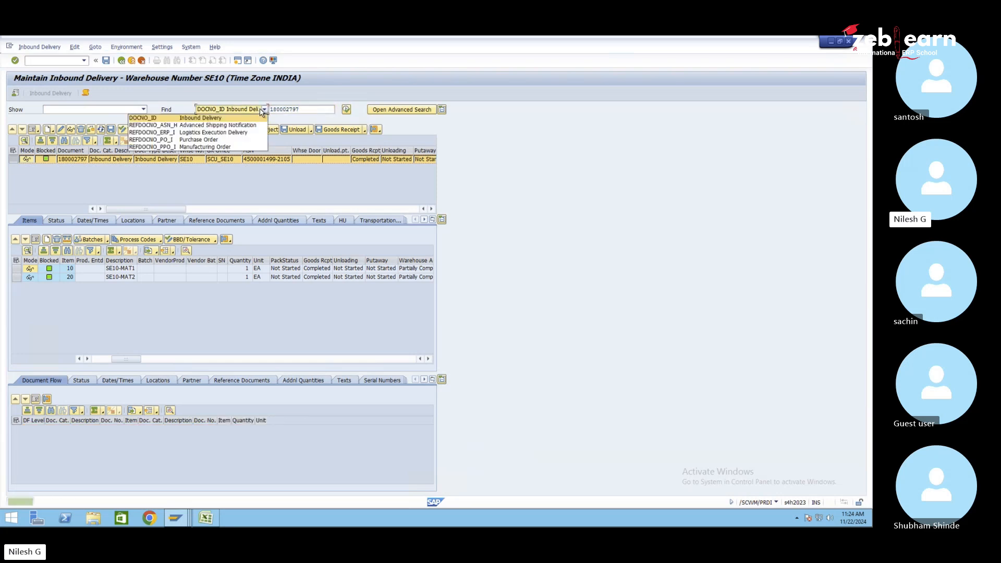
left_click(227, 133)
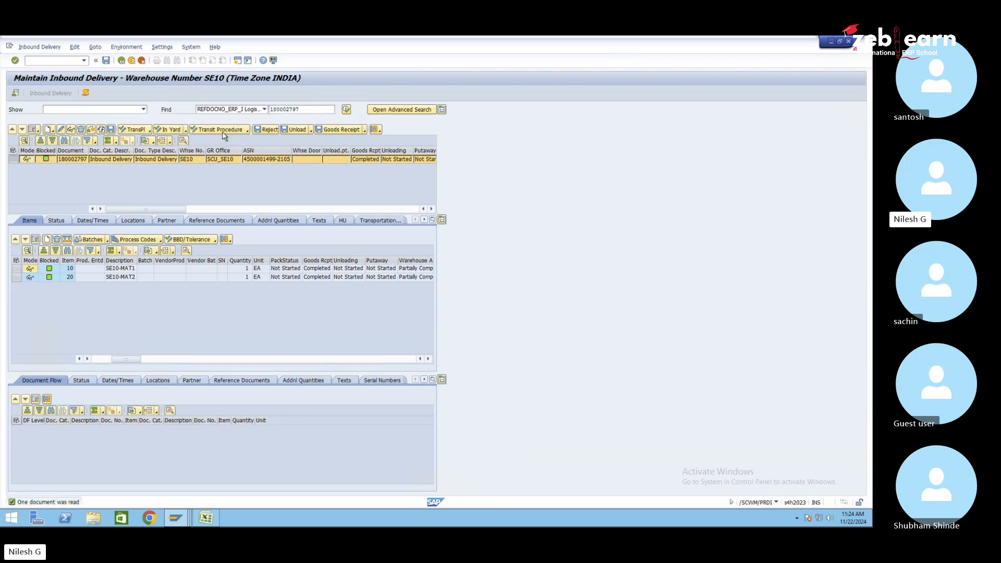
left_click(284, 110)
type("180002797")
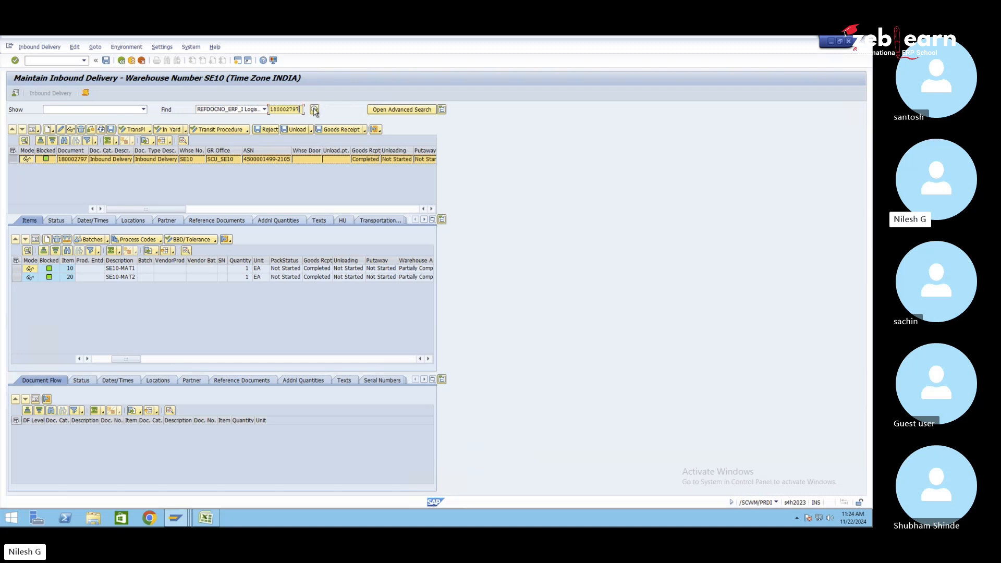
left_click(314, 110)
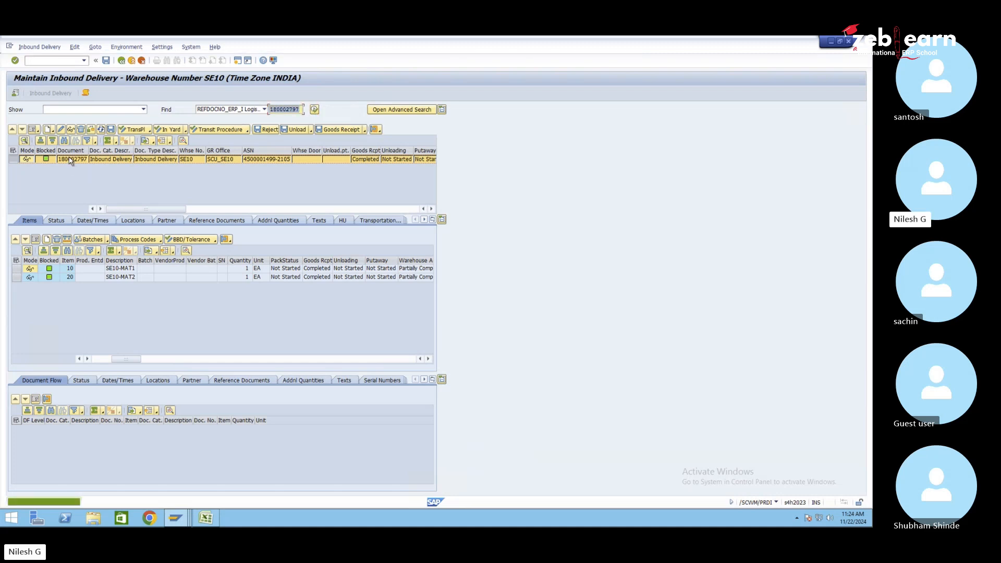
- Set the search criterion back to DOCNO_ID Inbound Delivery, and switch to the Display IMG session
left_click(247, 111)
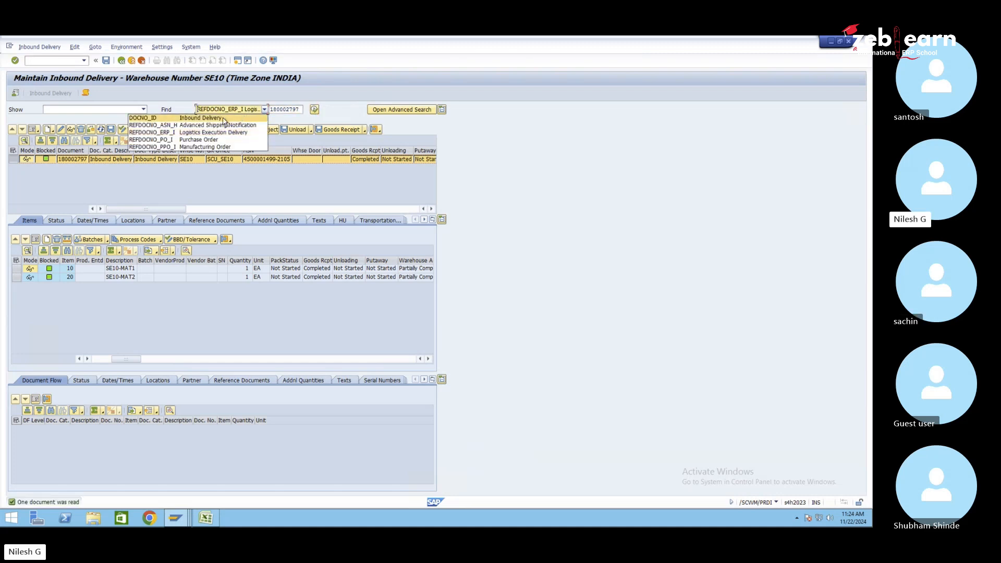
left_click(225, 118)
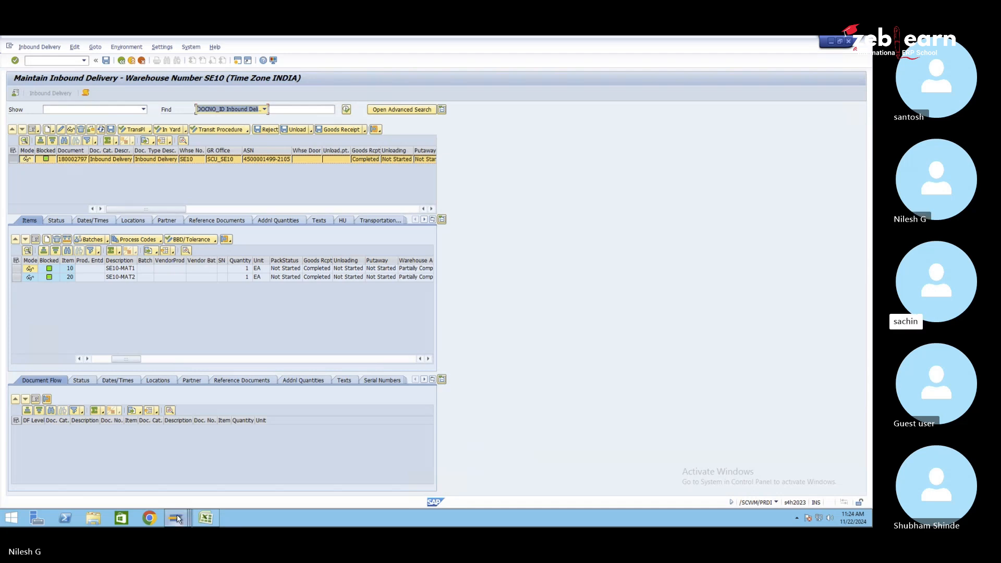
mouse_move(168, 521)
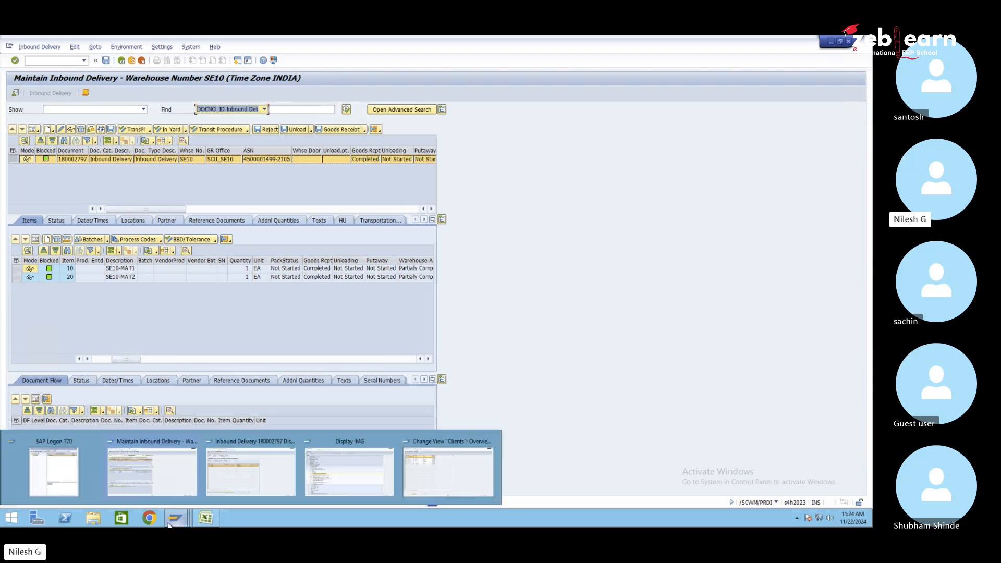
left_click(336, 471)
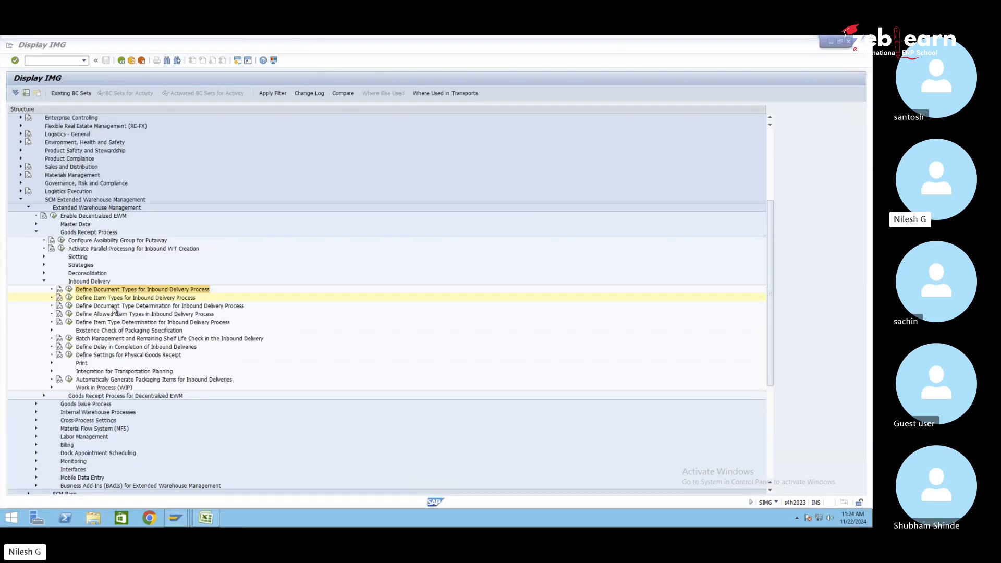
- Execute Define Document Types for Inbound Delivery Process and open the details of document type EL with category PDI
left_click(85, 233)
left_click(81, 282)
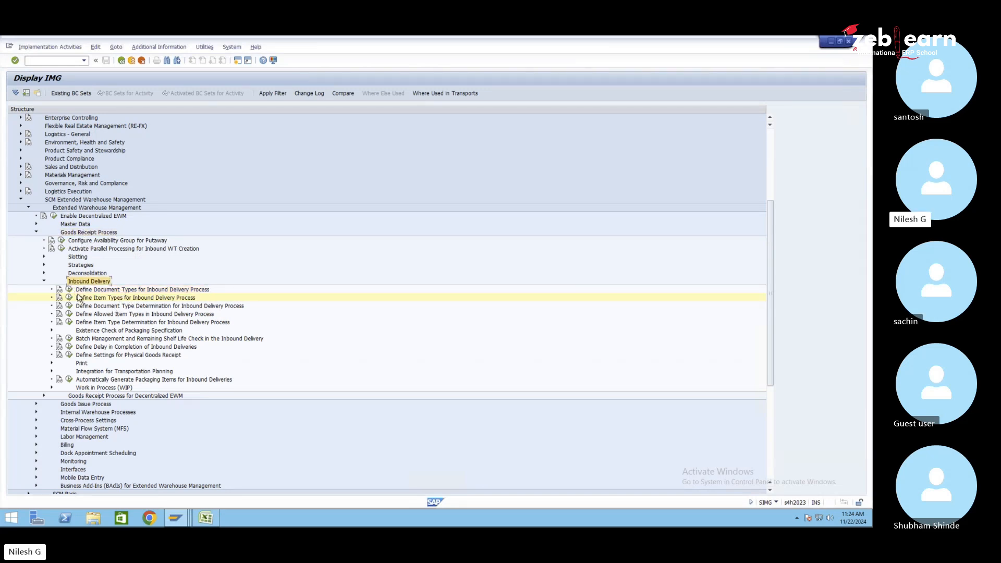
left_click(99, 290)
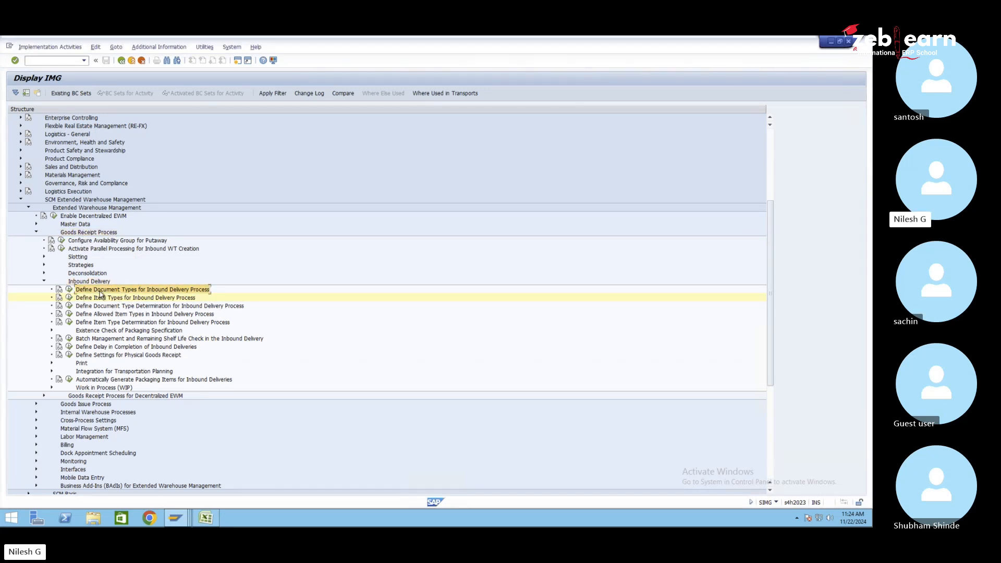
left_click(69, 289)
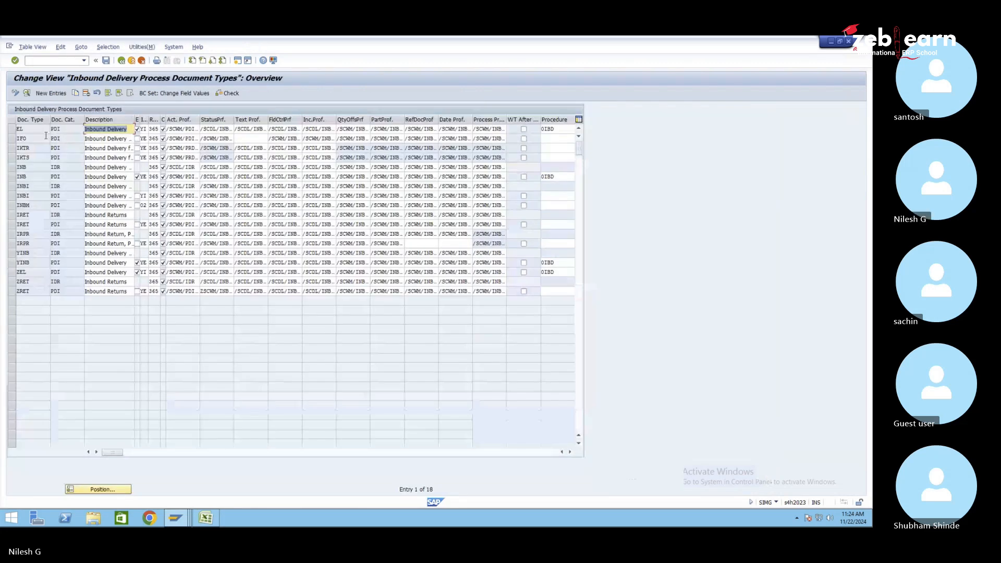
double_click(22, 130)
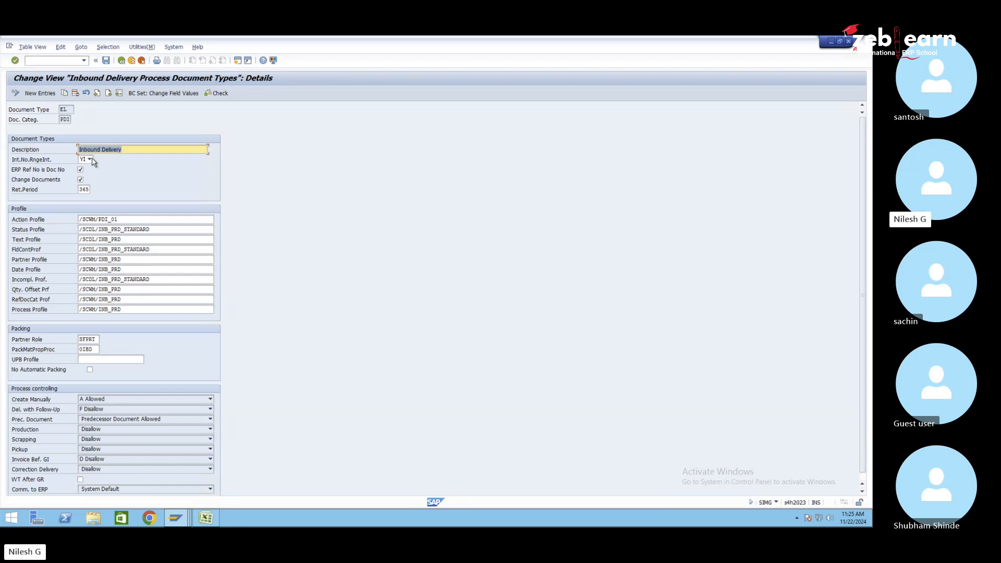
- Examine the internal number range options for document type EL, and return to the IMG
left_click(89, 161)
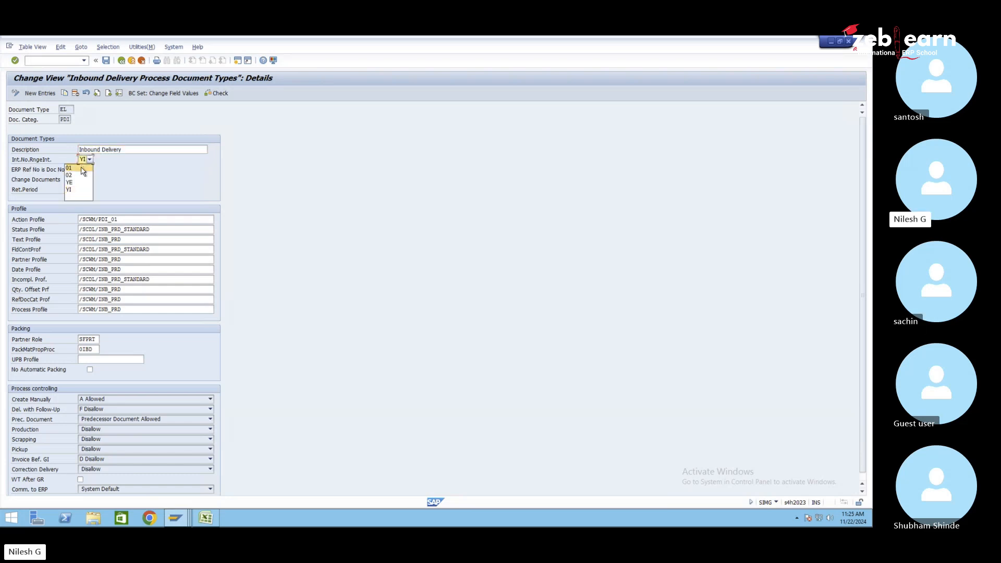
left_click(82, 171)
left_click(122, 62)
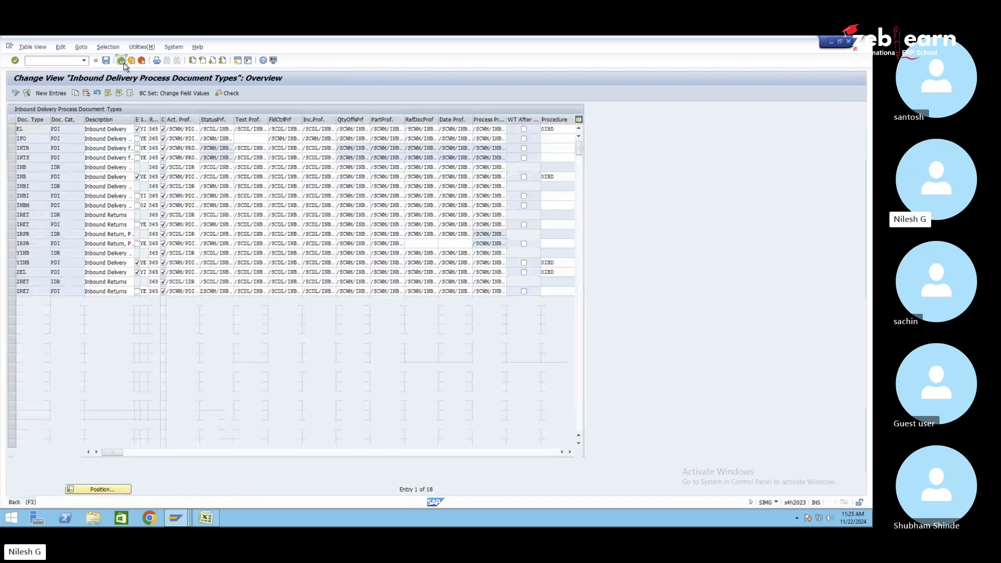
left_click(122, 61)
- Collapse the Goods Receipt Process node, and expand Cross-Process Settings down to Delivery - Warehouse Request
left_click(45, 282)
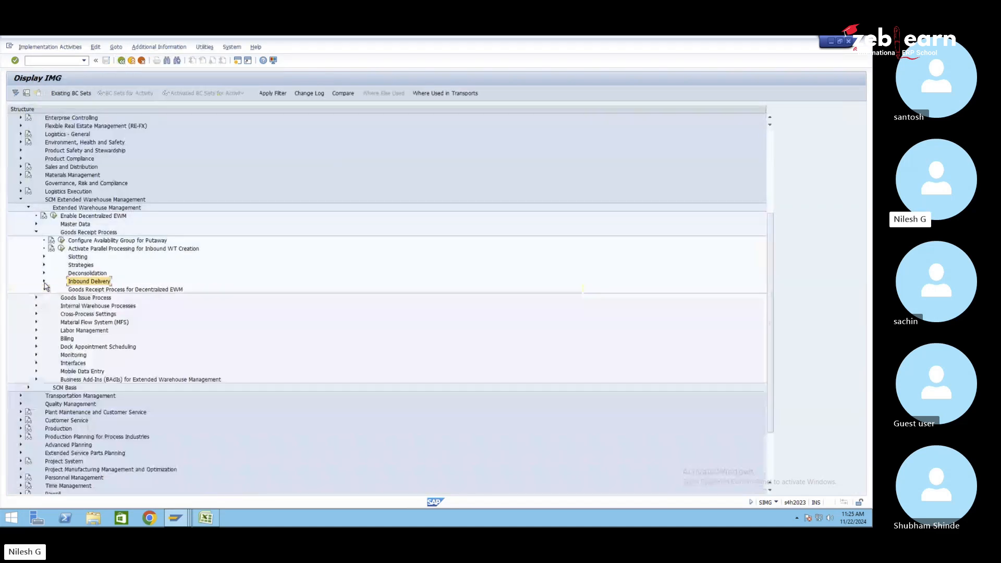
left_click(36, 232)
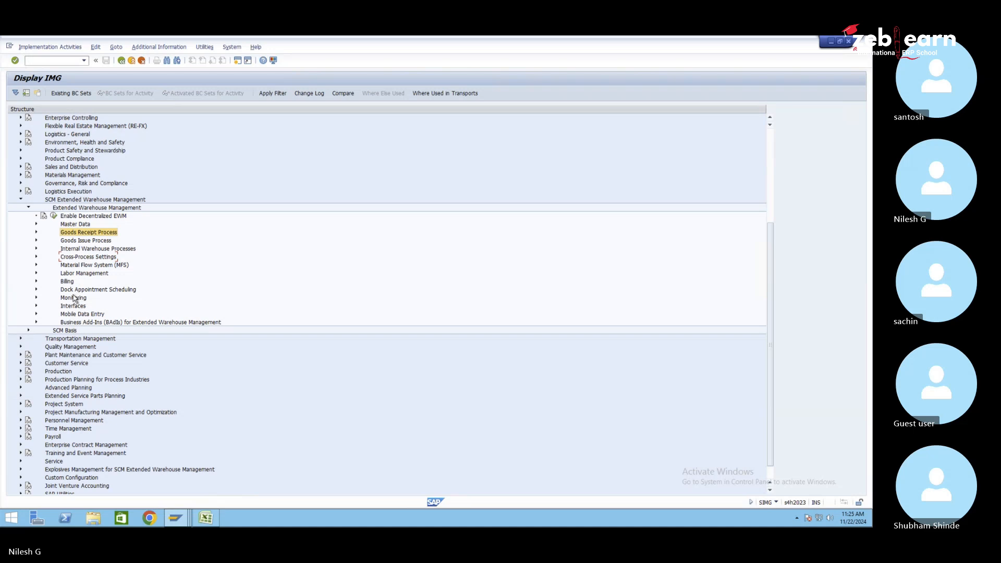
left_click(81, 259)
left_click(36, 257)
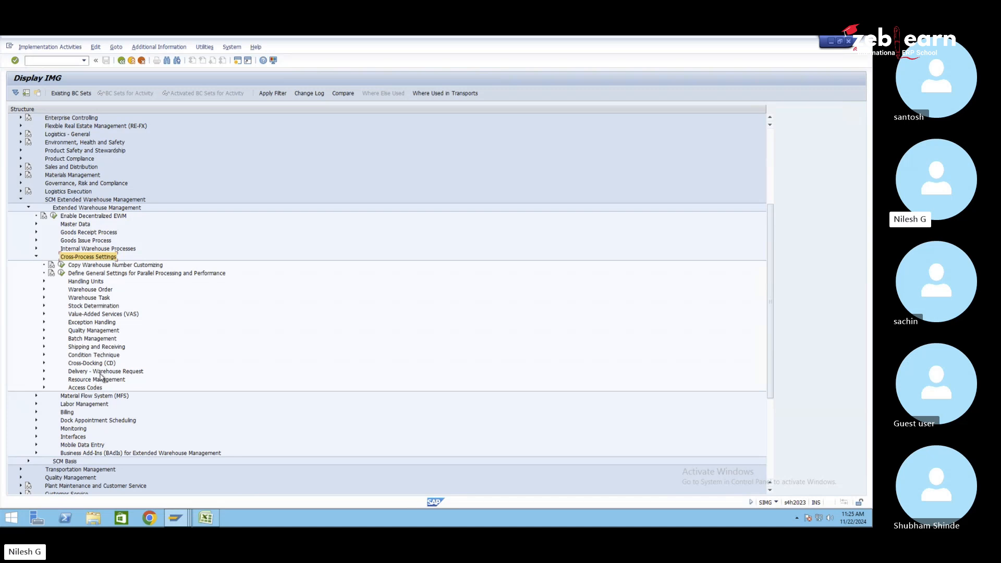
left_click(112, 372)
left_click(43, 371)
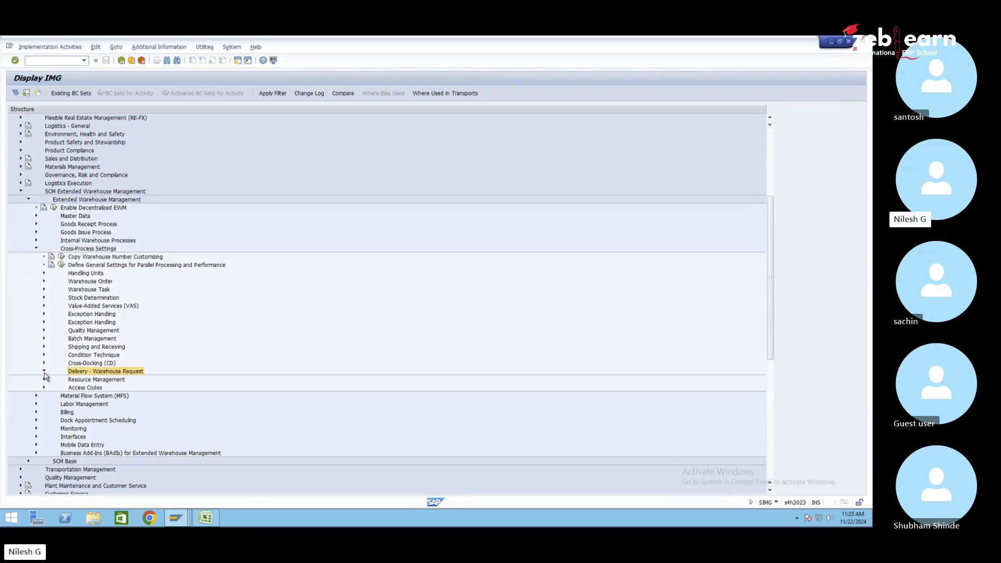
- Under Number Ranges, execute the interval definition for inbound deliveries and outbound delivery orders, and open its intervals for editing
left_click(96, 381)
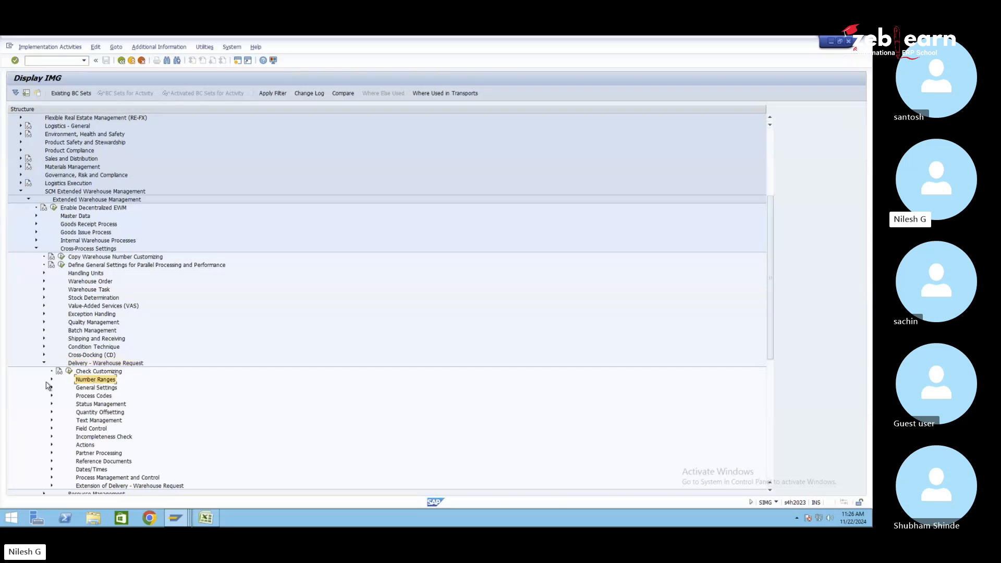
left_click(52, 379)
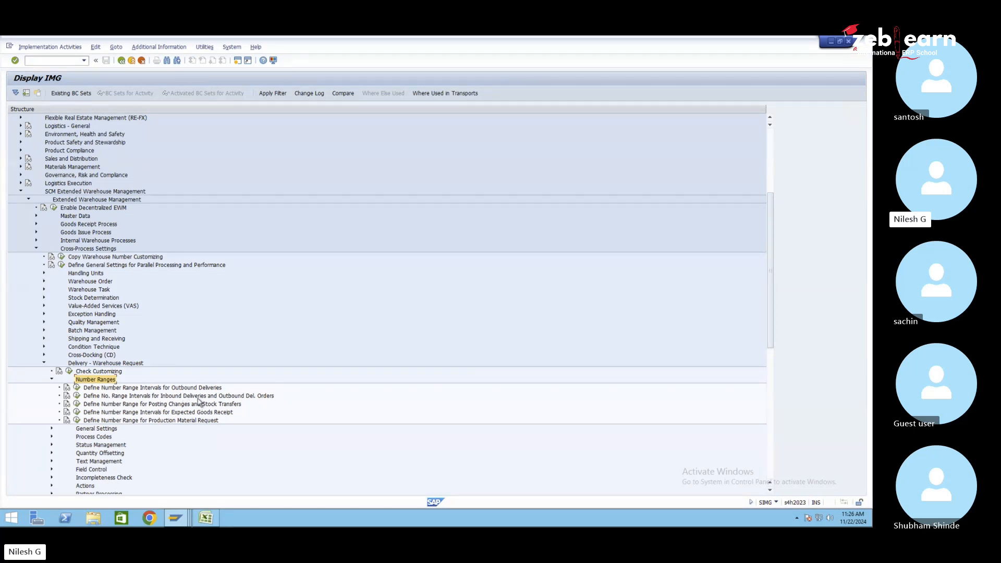
left_click(77, 396)
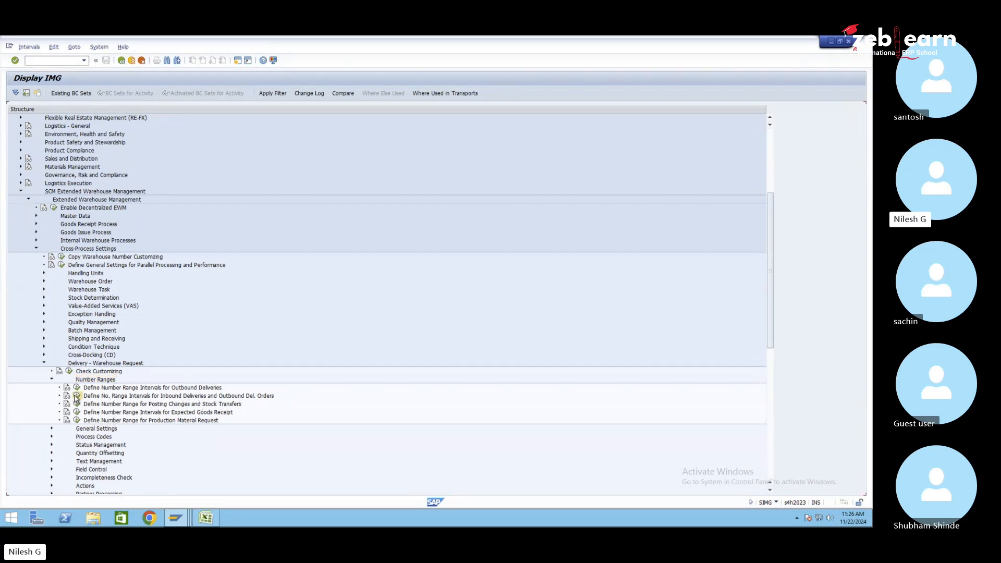
left_click(45, 130)
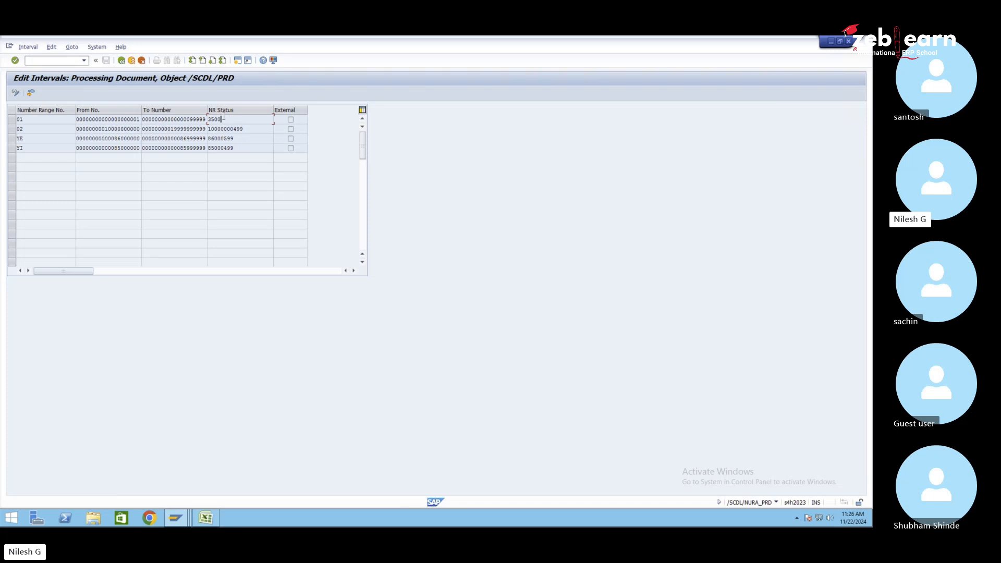
- Leave the number range intervals for the IMG, and switch to the Maintain Inbound Delivery session
left_click(121, 60)
left_click(121, 60)
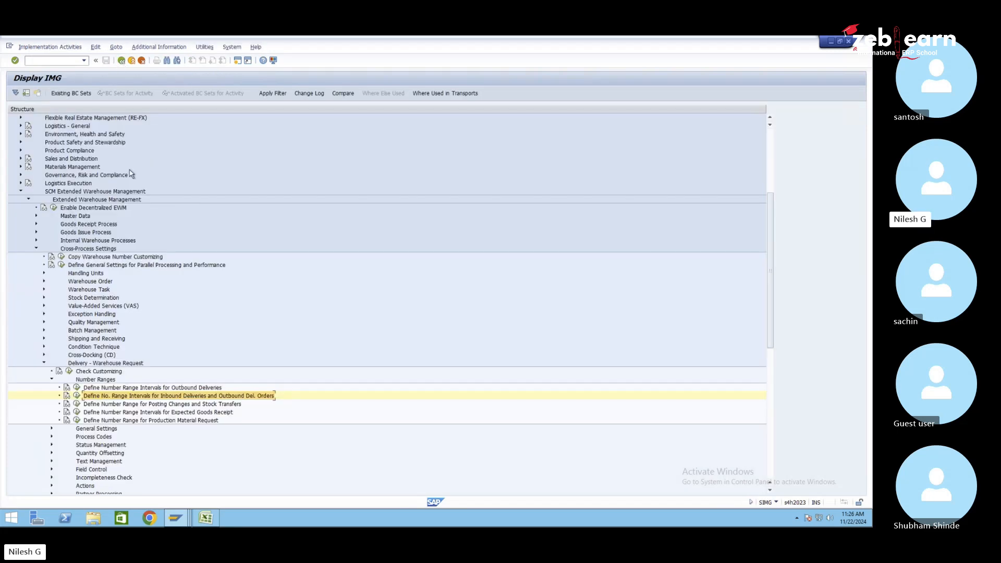
mouse_move(174, 523)
left_click(172, 481)
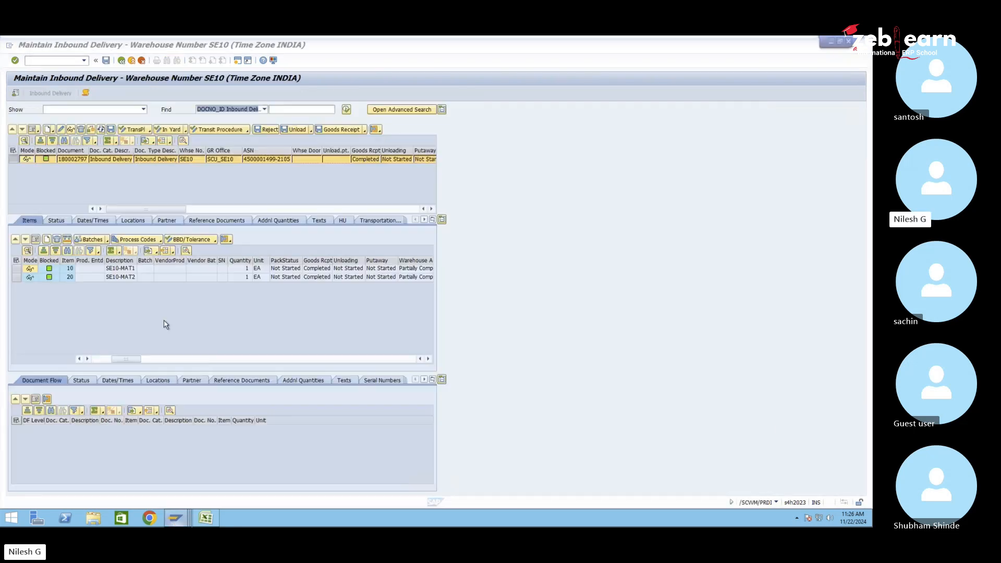
- Examine the warehouse process type assigned to each item of the inbound delivery
left_click(80, 161)
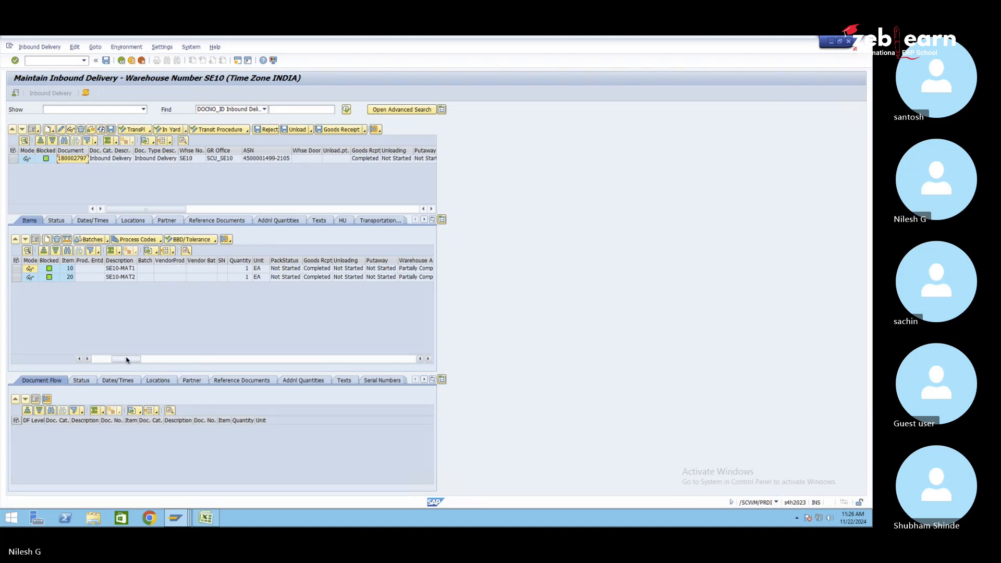
left_click_drag(126, 359, 218, 361)
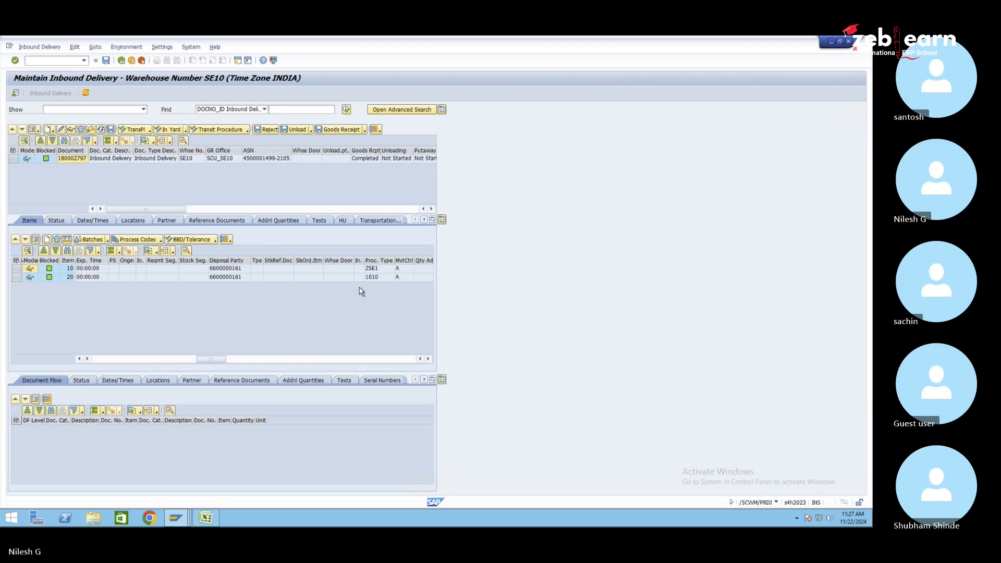
left_click(376, 278)
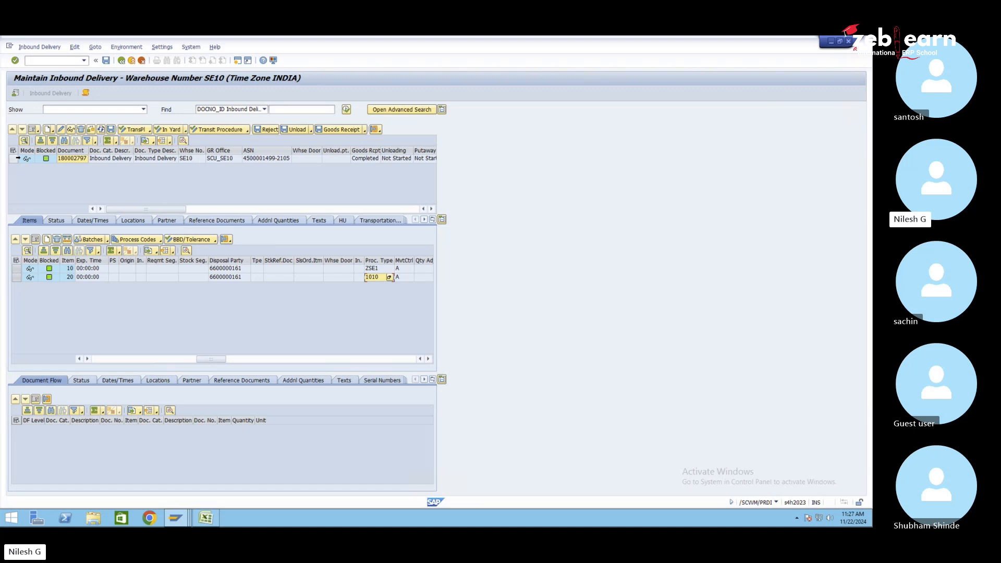
- Select the inbound delivery and its item 20, and inspect the goods movement bin under Movement Data in the item's form view
left_click(17, 158)
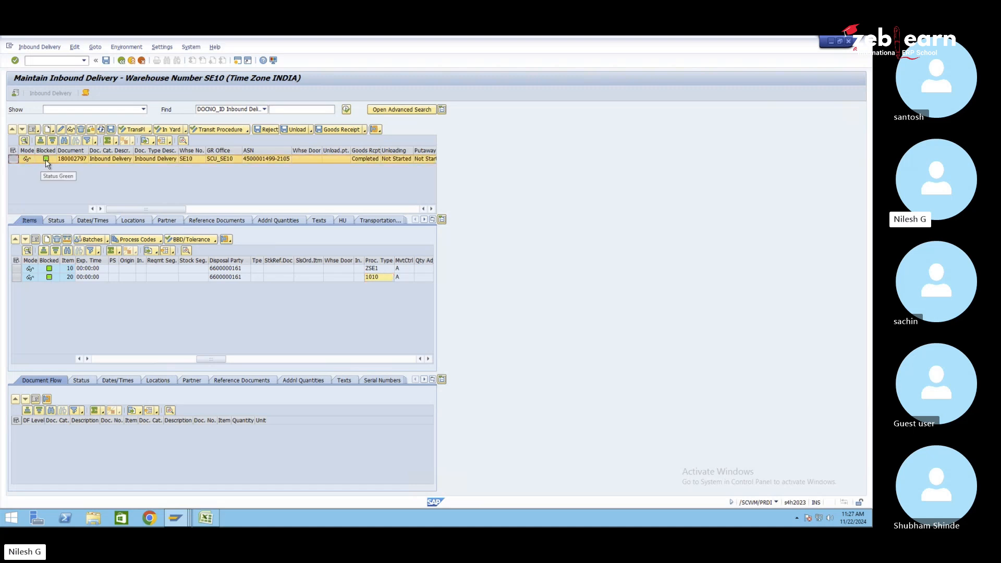
left_click(428, 358)
left_click(428, 359)
left_click(14, 278)
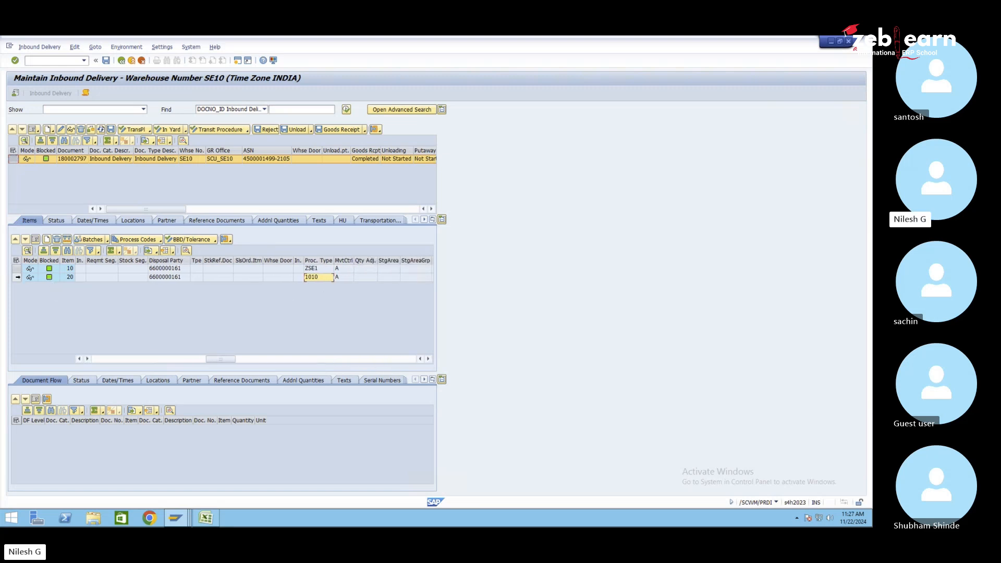
left_click(36, 240)
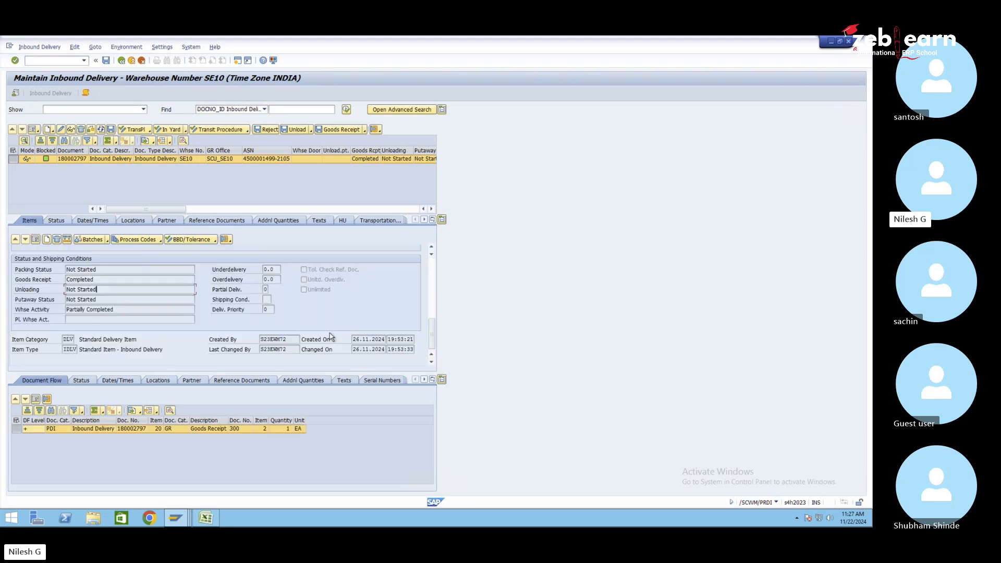
left_click_drag(432, 328, 434, 294)
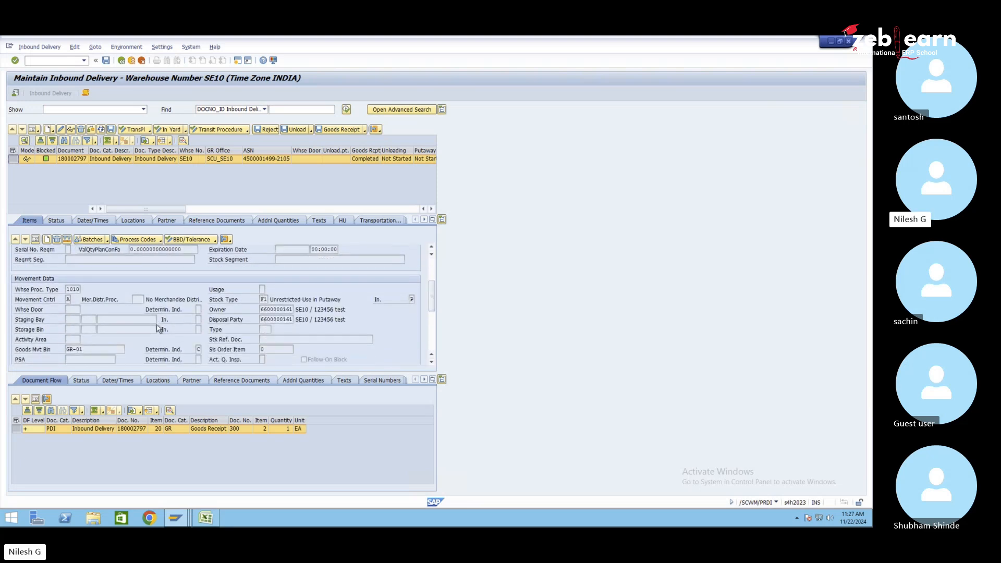
left_click(96, 349)
left_click_drag(92, 350, 21, 351)
- Switch to Chrome, search Google Images for warehouse door, and maximize the browser window
left_click(149, 517)
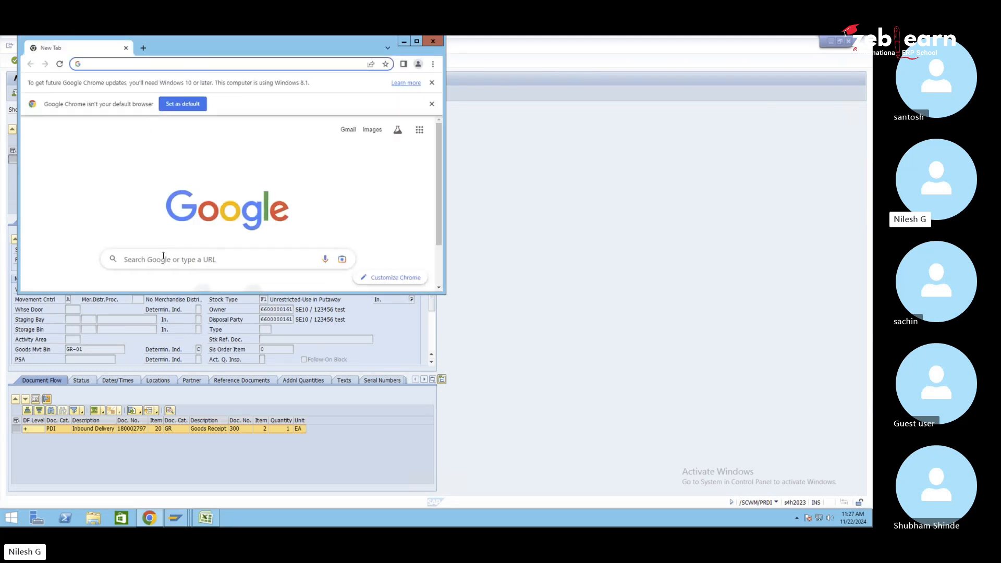
left_click(163, 258)
type("wa")
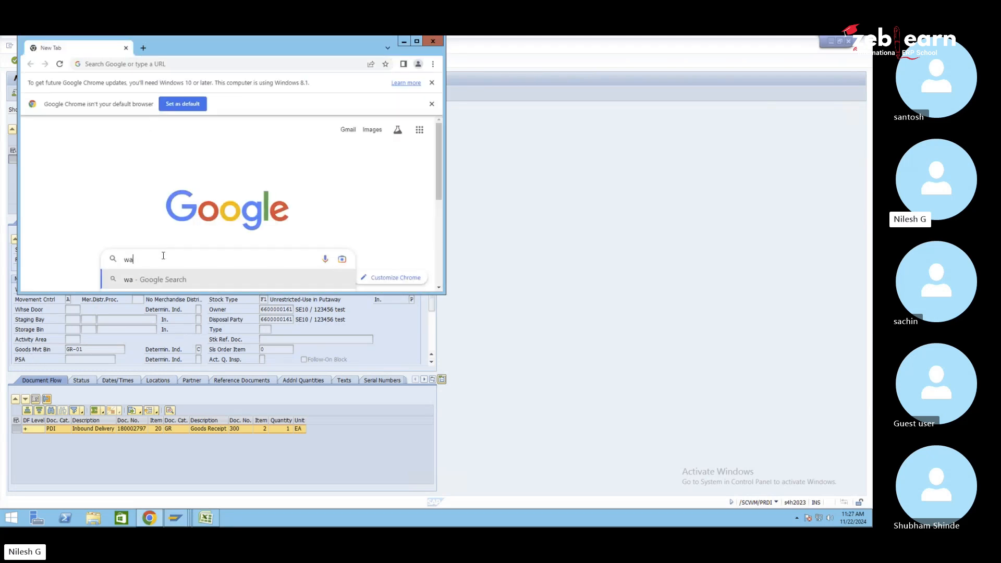
type("reshouse door")
key("Return")
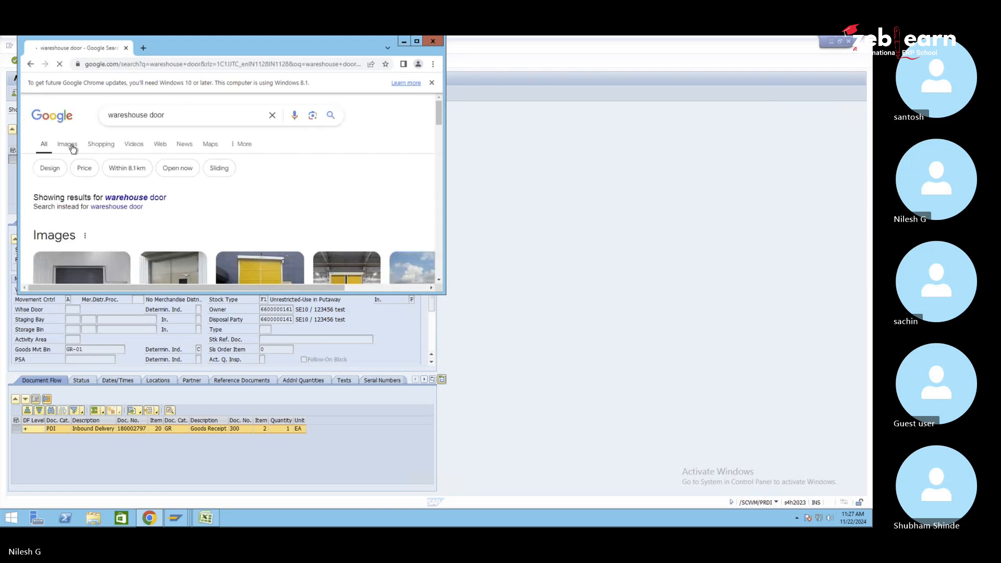
left_click(72, 149)
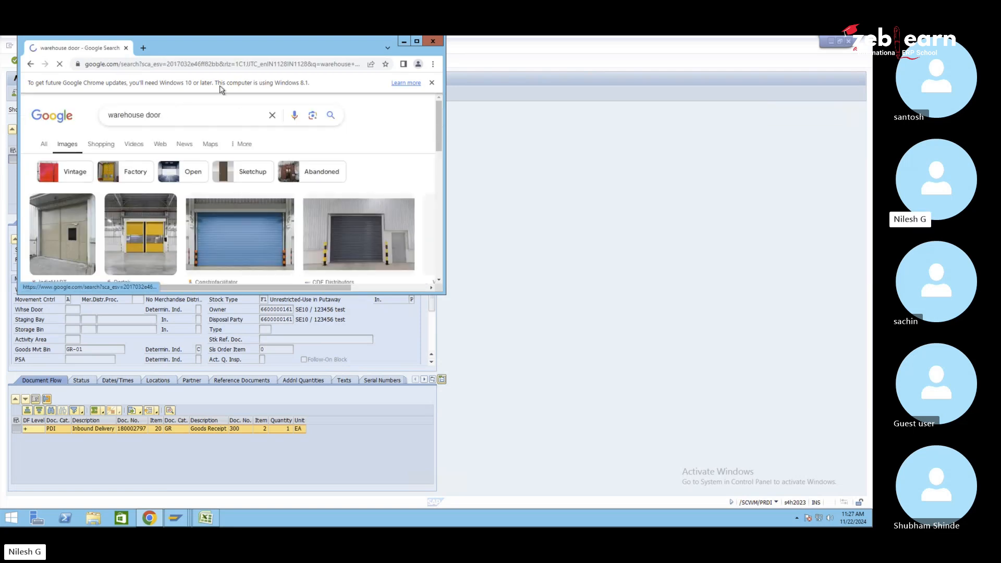
double_click(229, 49)
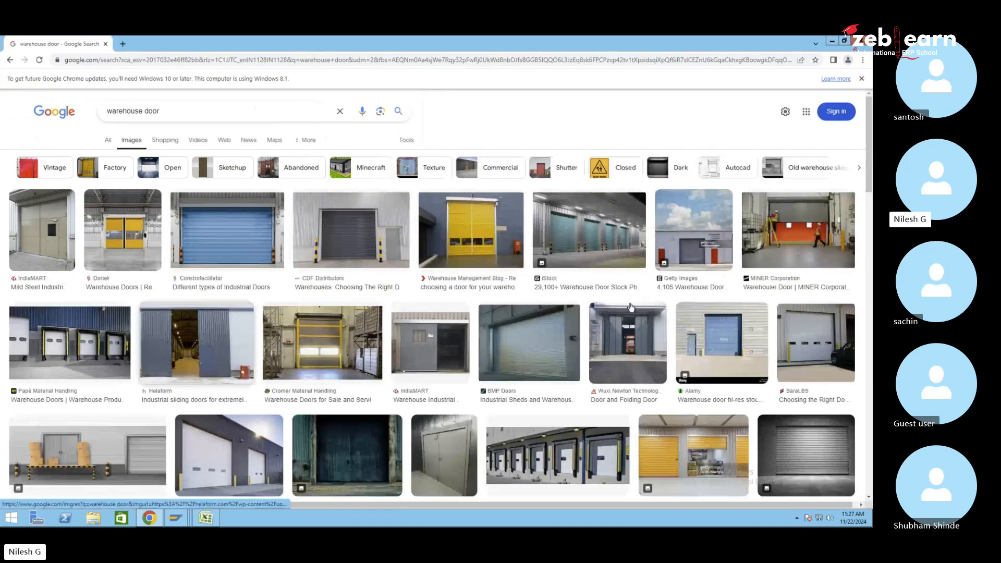
- Browse the warehouse door images, and open the preview of the orange rolling warehouse door
scroll(327, 346, "down", 6)
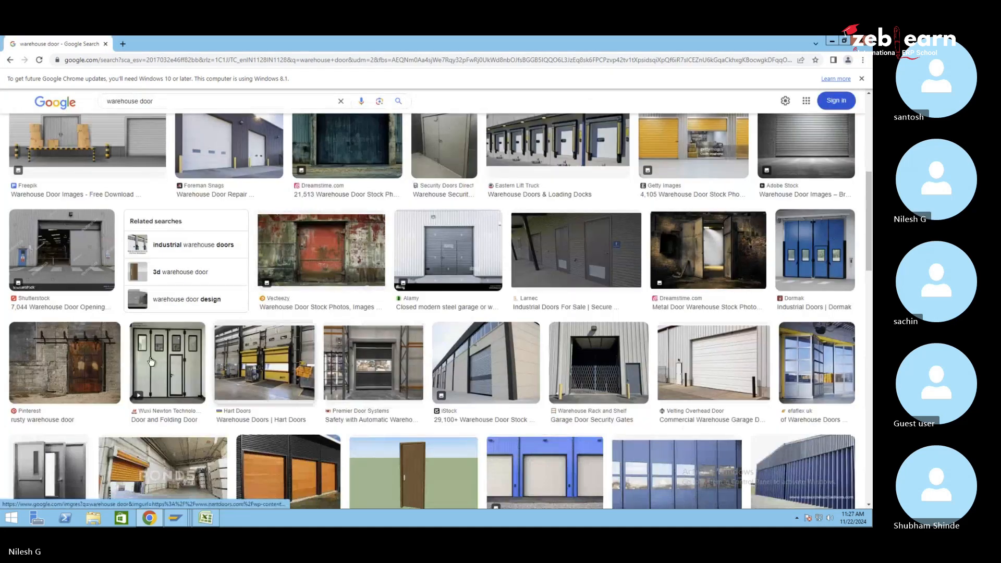
scroll(630, 389, "down", 5)
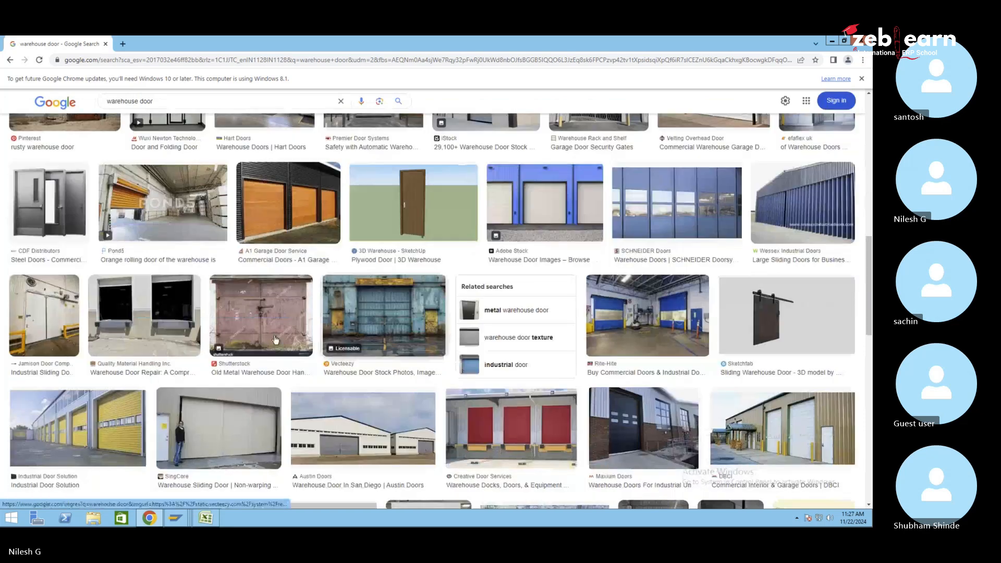
left_click(189, 220)
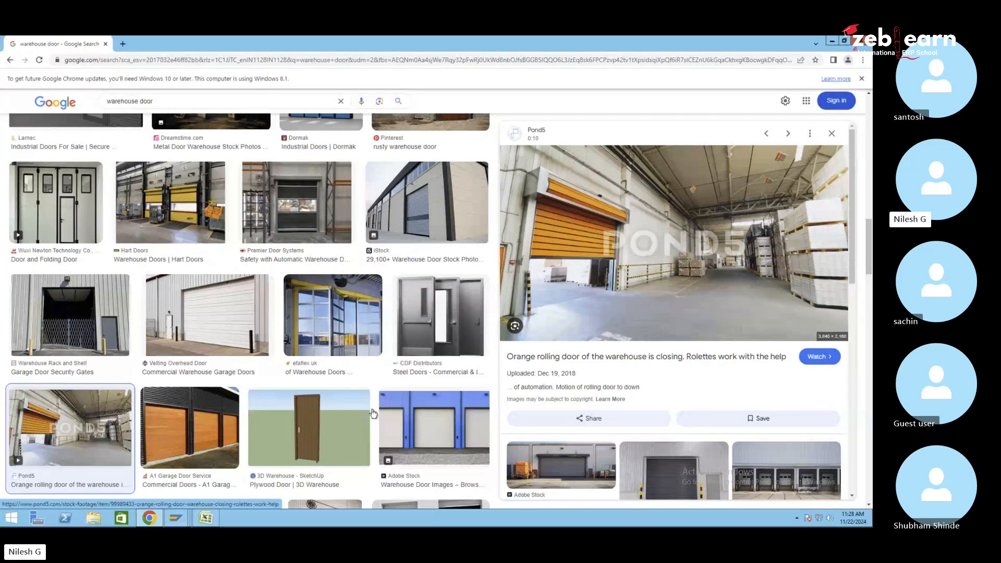
- Return to the Maintain Inbound Delivery session, and look up the description of warehouse process type 1010 in the list of possible values
mouse_move(183, 518)
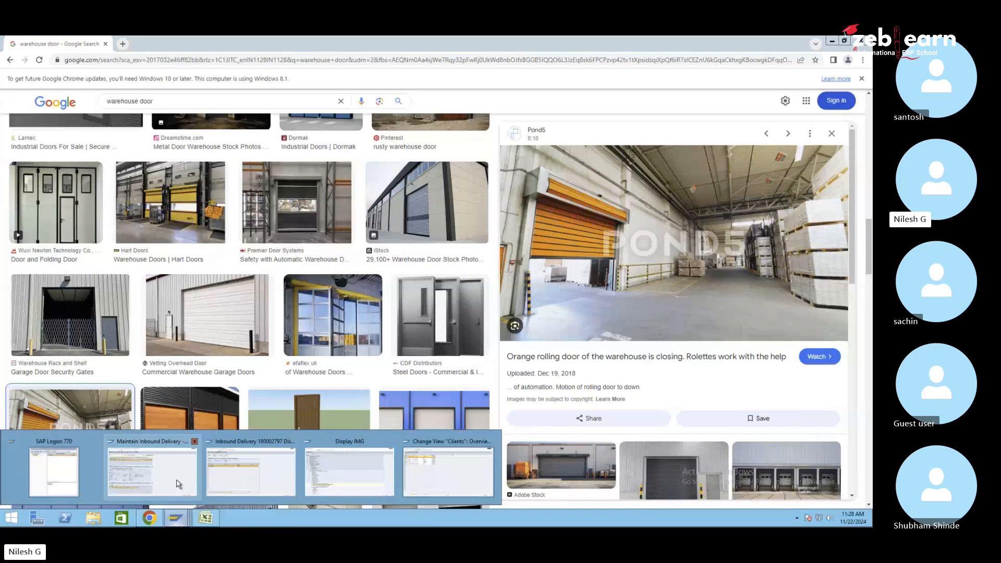
left_click(178, 484)
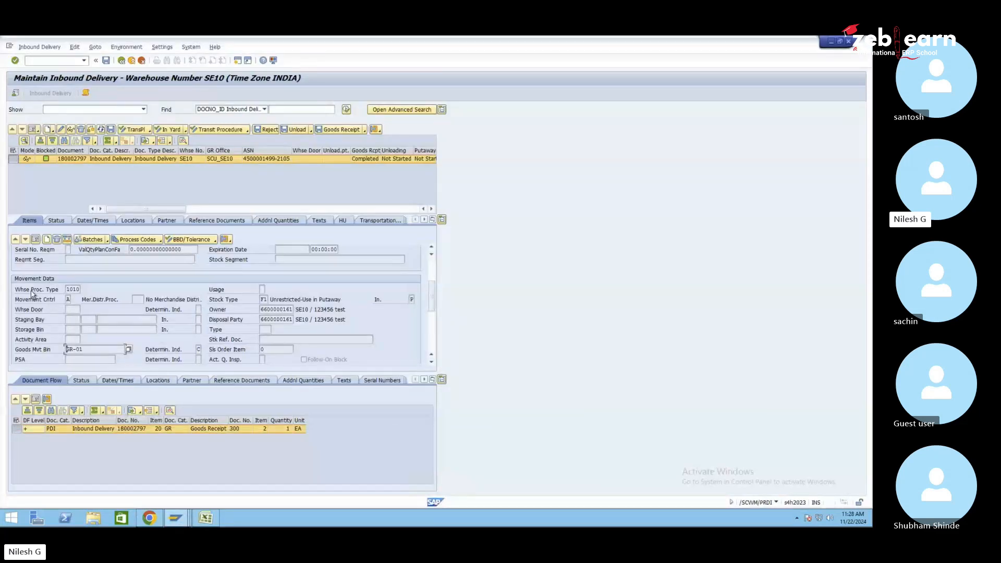
left_click(78, 289)
left_click(84, 290)
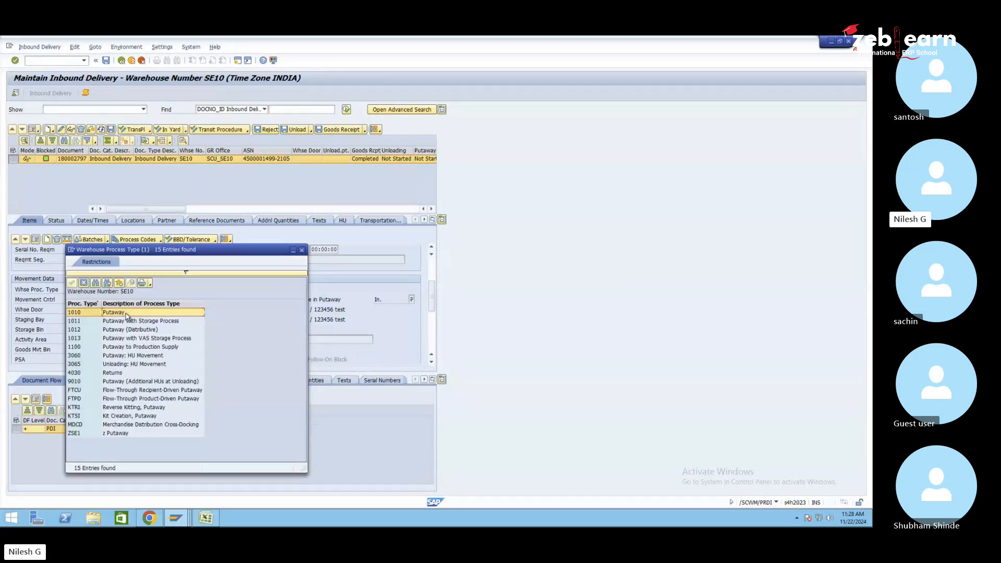
double_click(125, 312)
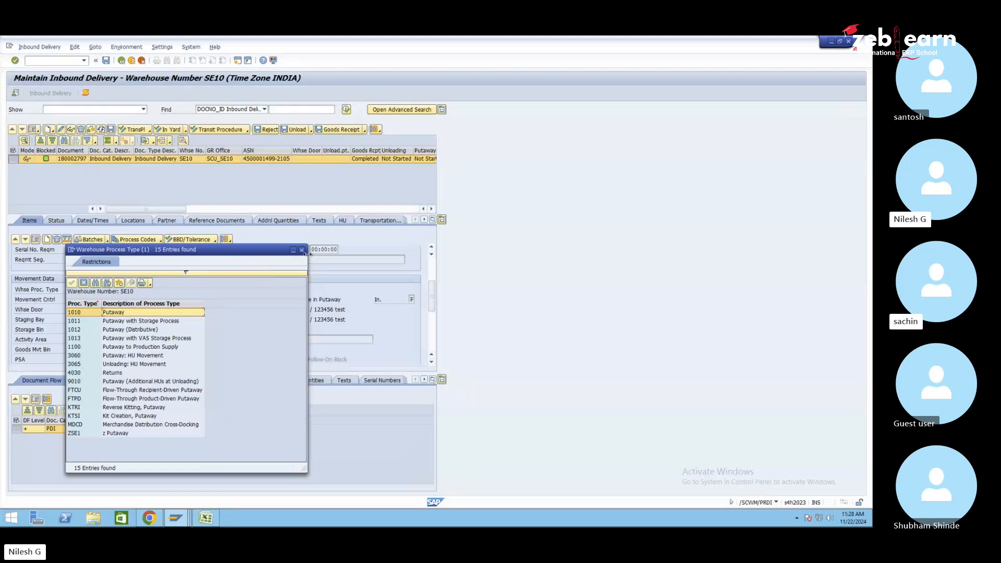
- Switch to the Display IMG session, and collapse Delivery - Warehouse Request, keeping the Cross-Process Settings nodes shown
left_click(180, 524)
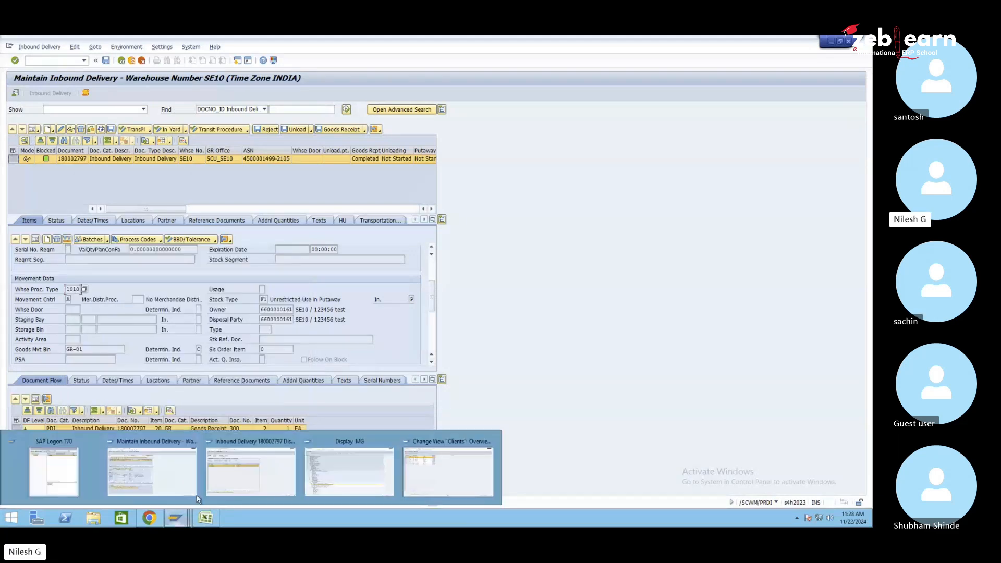
left_click(320, 477)
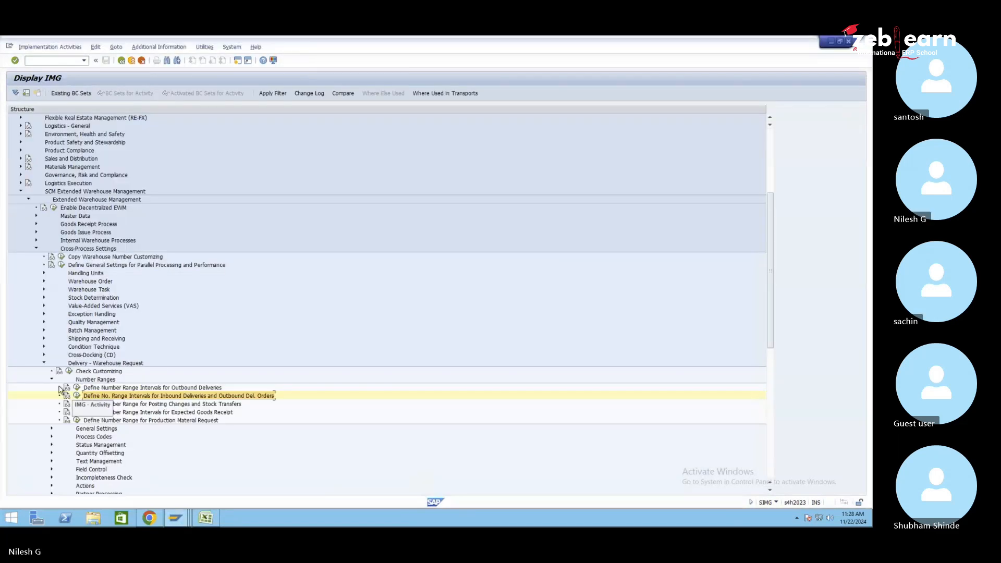
left_click(45, 363)
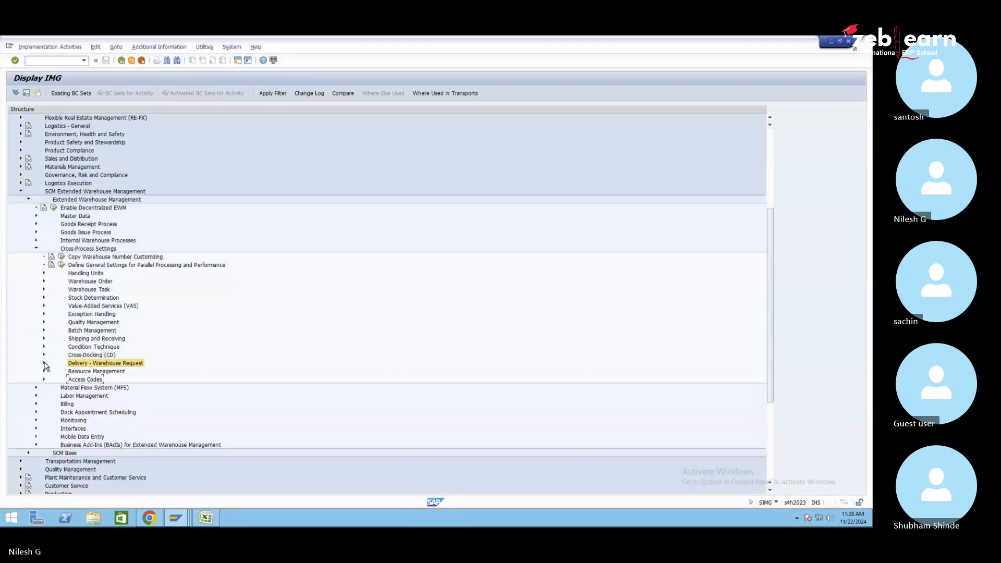
left_click(36, 249)
left_click(36, 248)
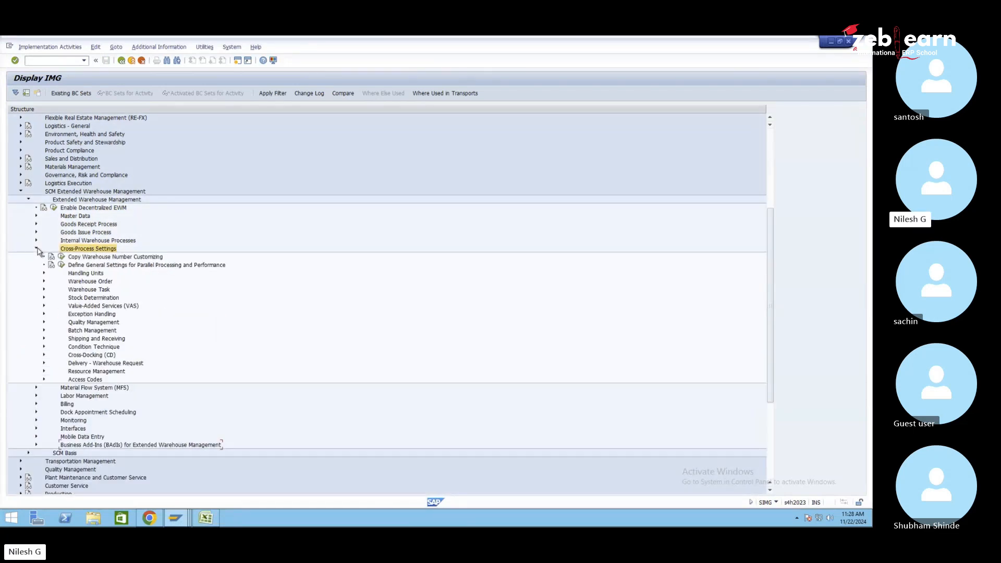
- Expand Warehouse Task under Cross-Process Settings, and execute Define Warehouse Process Type
left_click(102, 291)
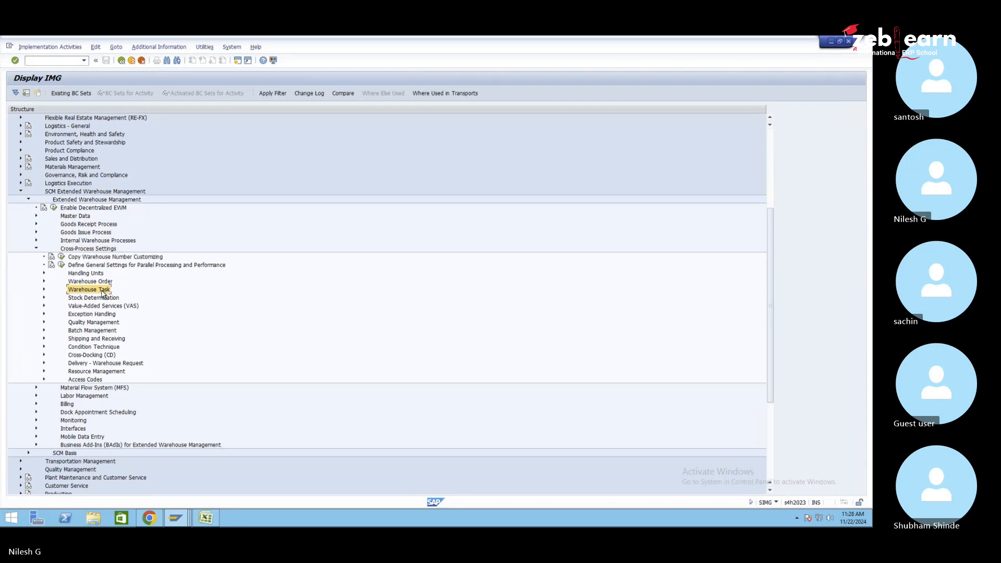
left_click(44, 290)
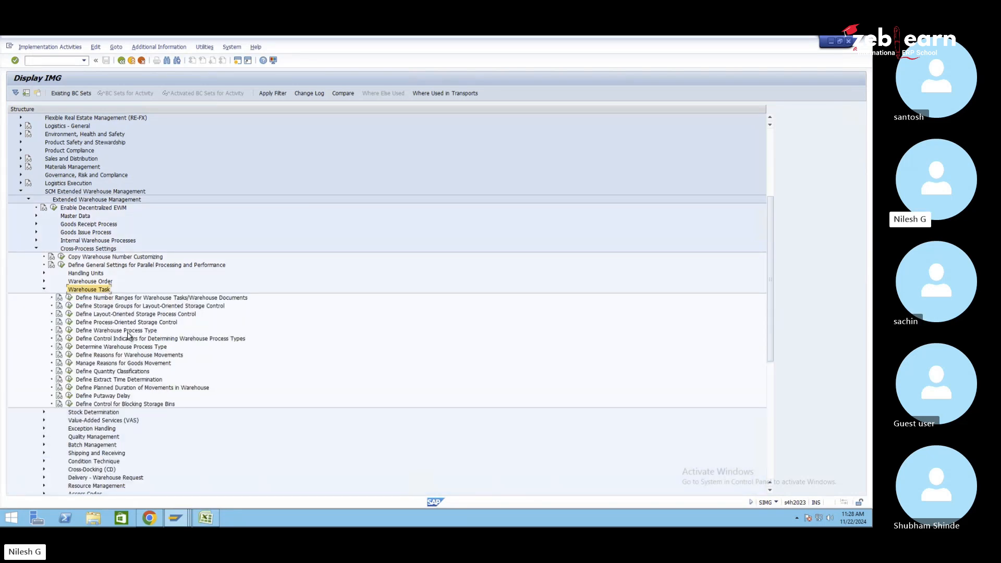
left_click(128, 332)
left_click(69, 331)
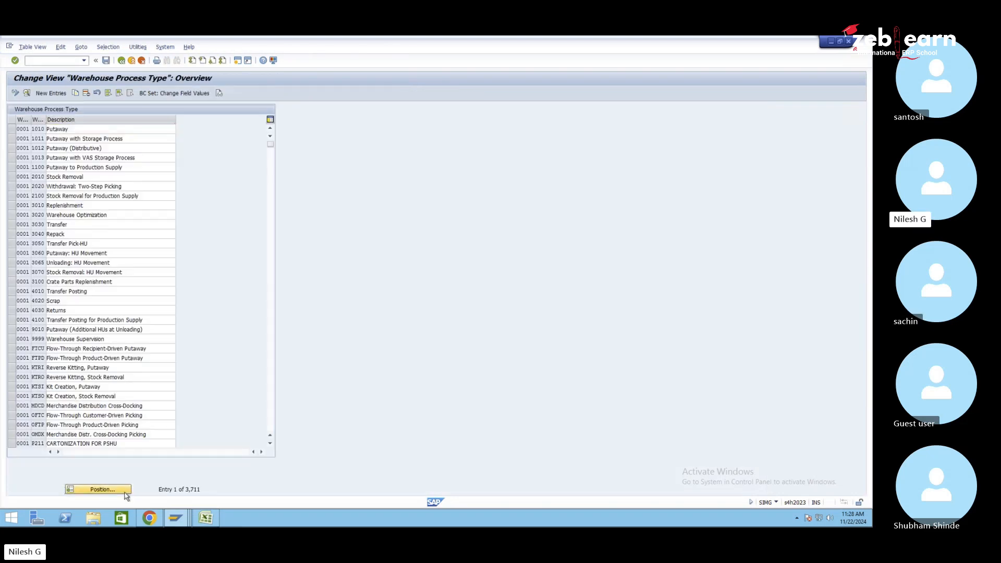
- Position the warehouse process type list at warehouse SE10, and open the details of process type 1010 Putaway
left_click(125, 491)
type("se10")
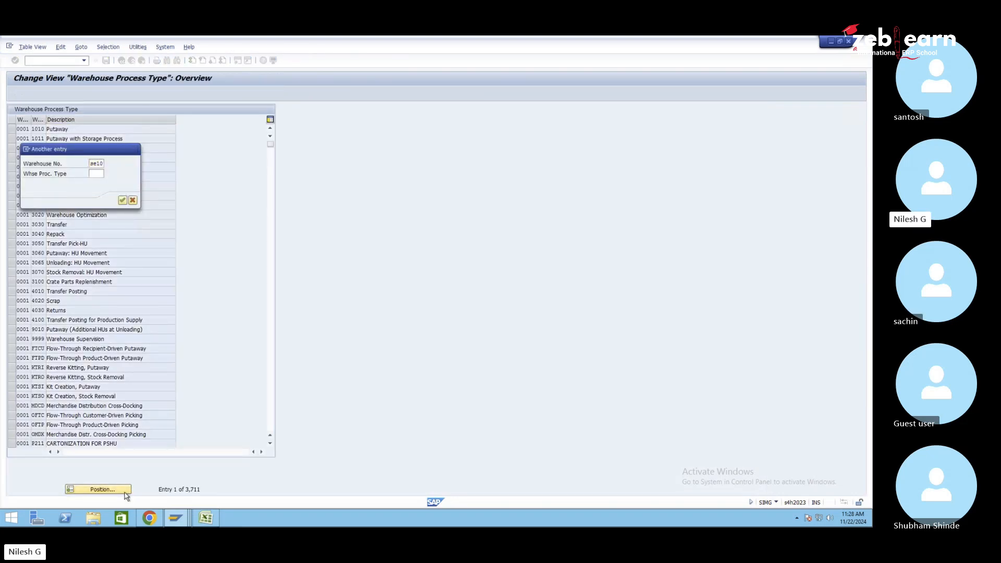
key("Return")
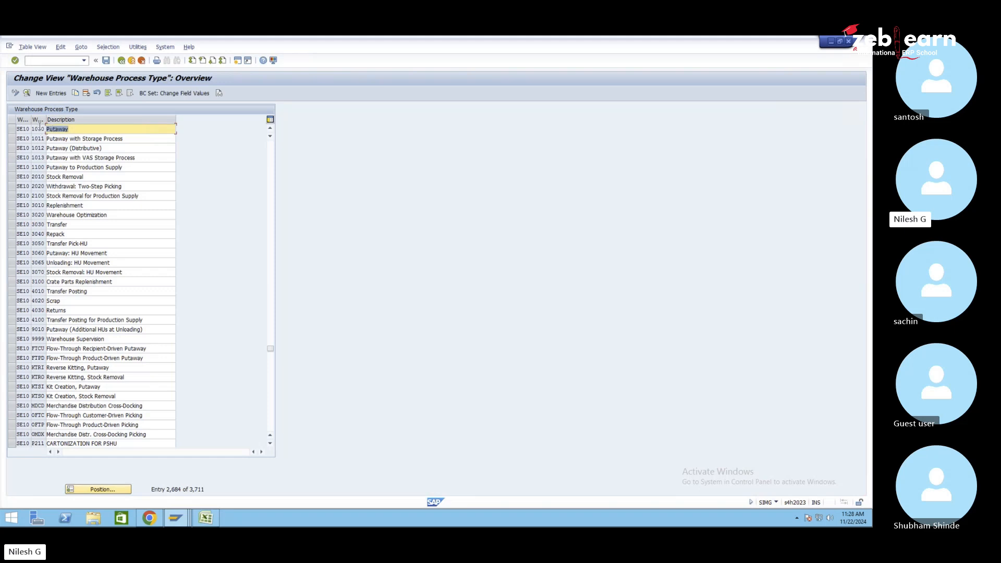
double_click(83, 130)
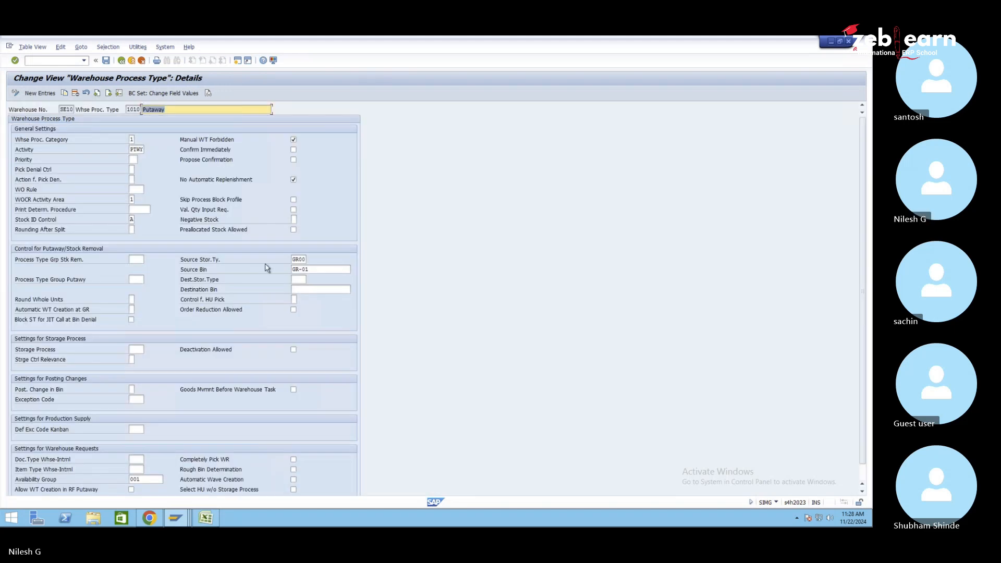
- Compare the source bin of process type 1010 with the goods movement bin in the inbound delivery, and return to the process type details
left_click(313, 271)
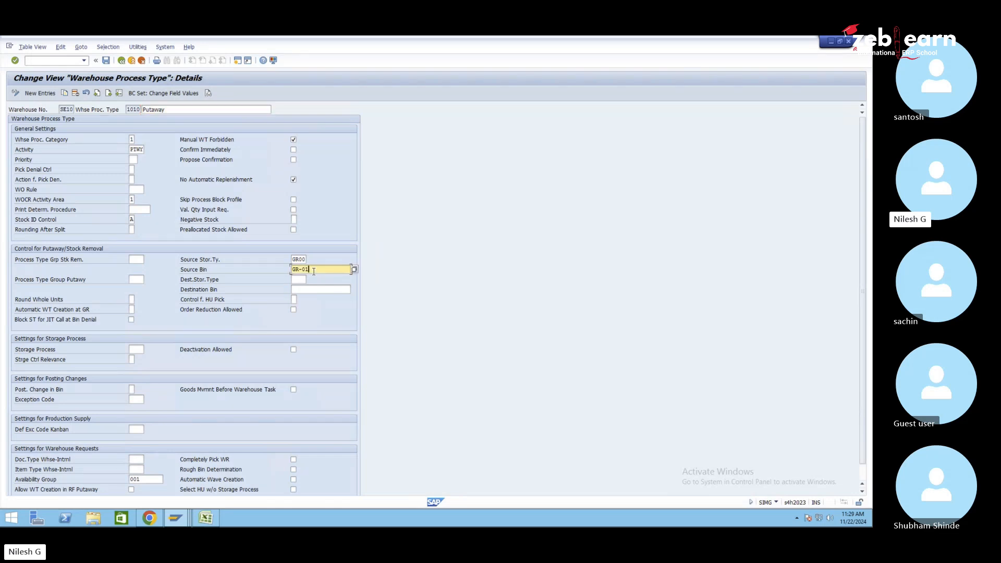
left_click(176, 518)
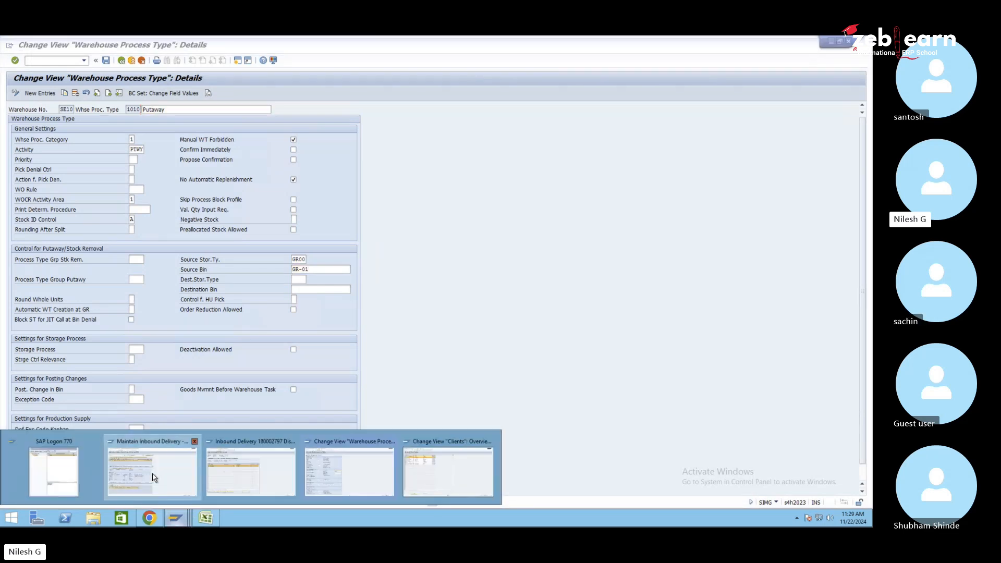
left_click(154, 478)
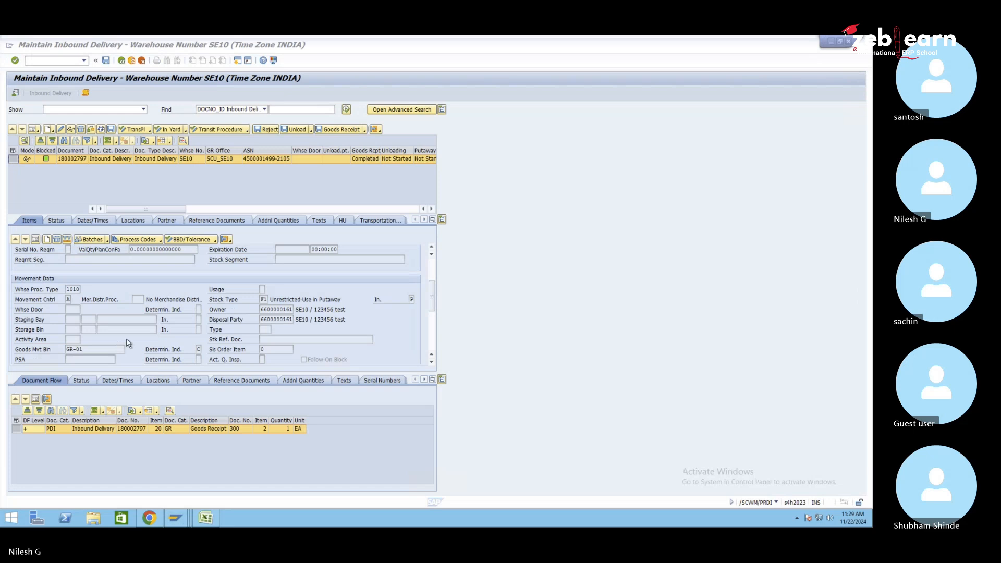
left_click(177, 518)
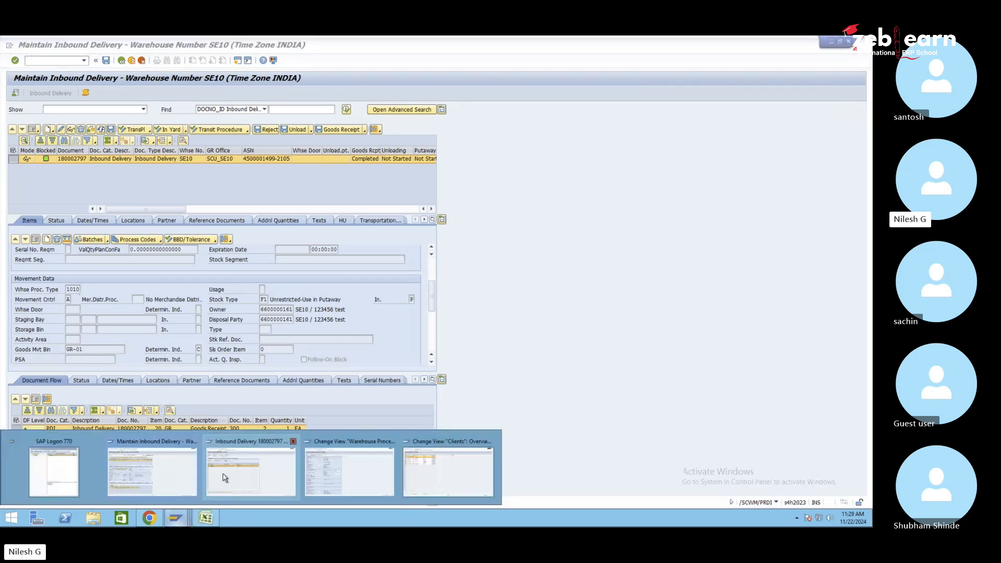
left_click(324, 477)
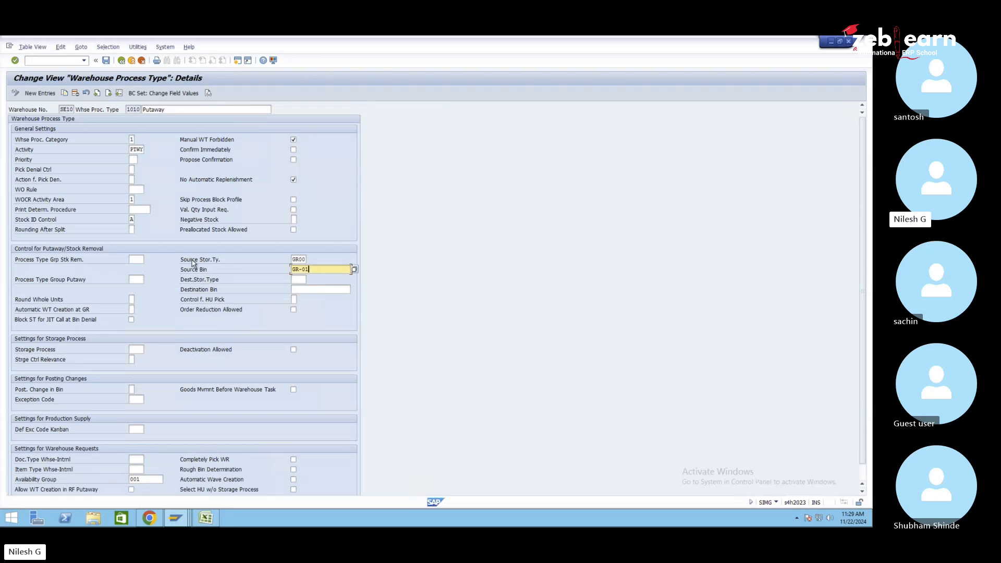
- Examine the possible source storage types for warehouse SE10, including the list's restrictions, and move the list clear of the source fields
left_click(308, 260)
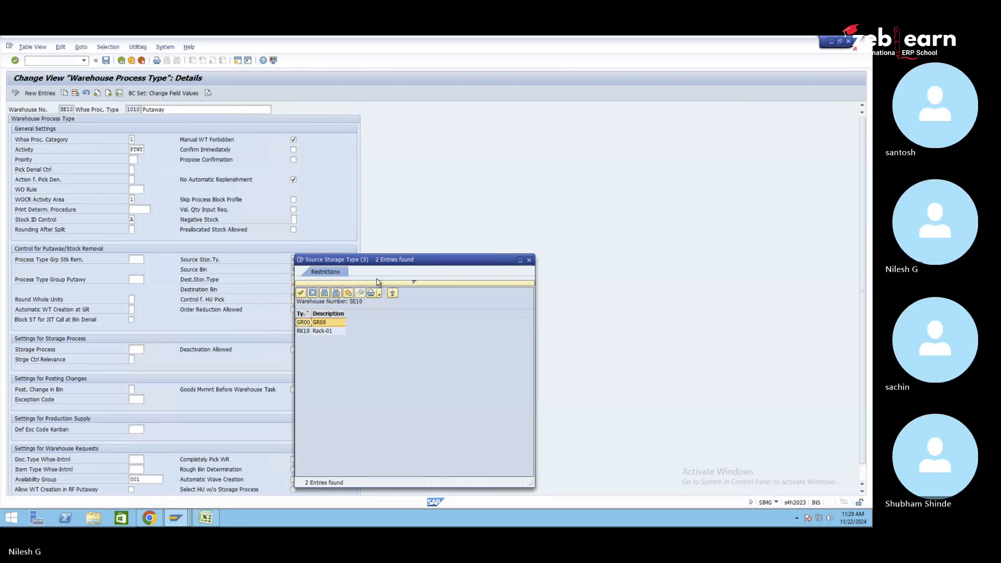
left_click(377, 284)
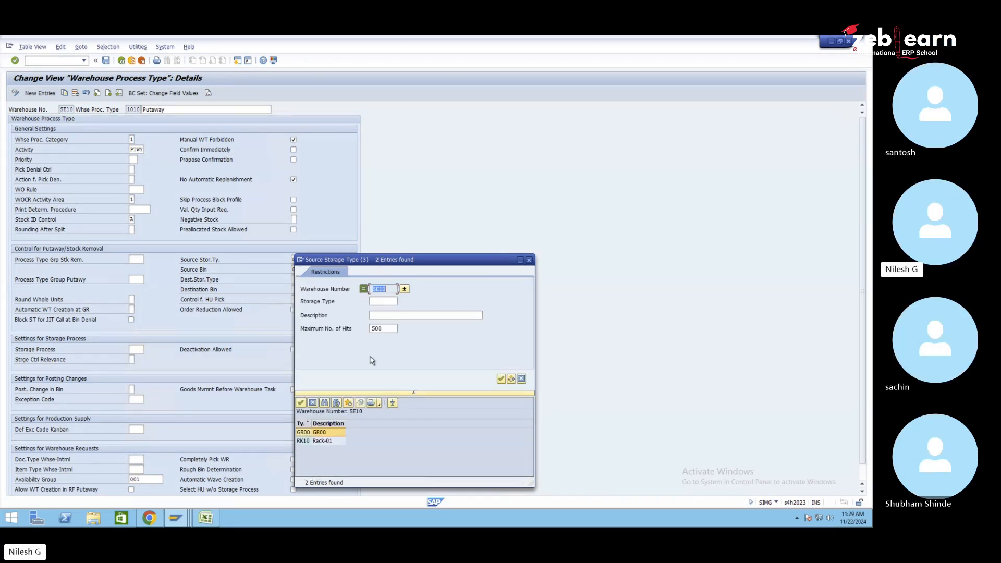
left_click(415, 395)
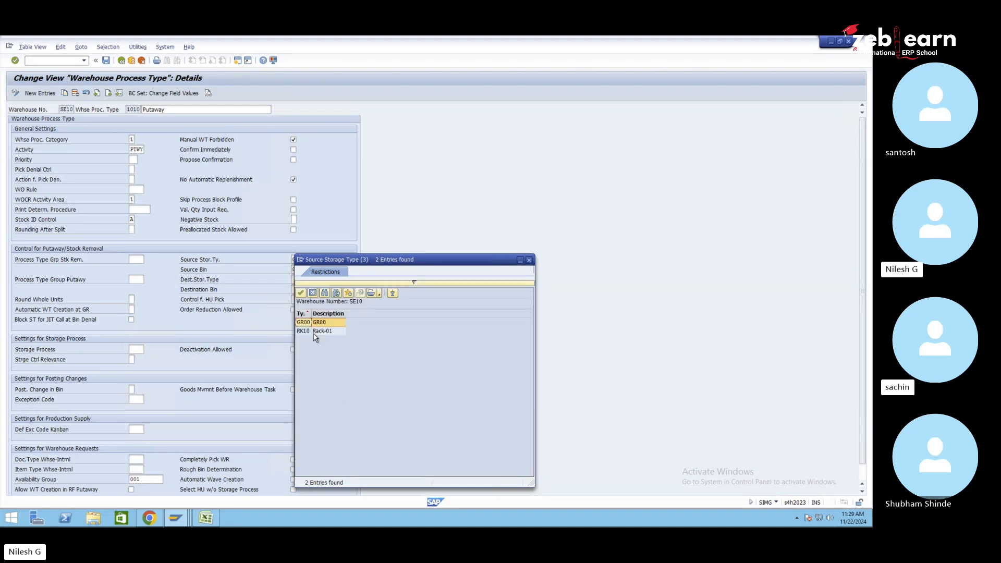
left_click(305, 331)
left_click(306, 323)
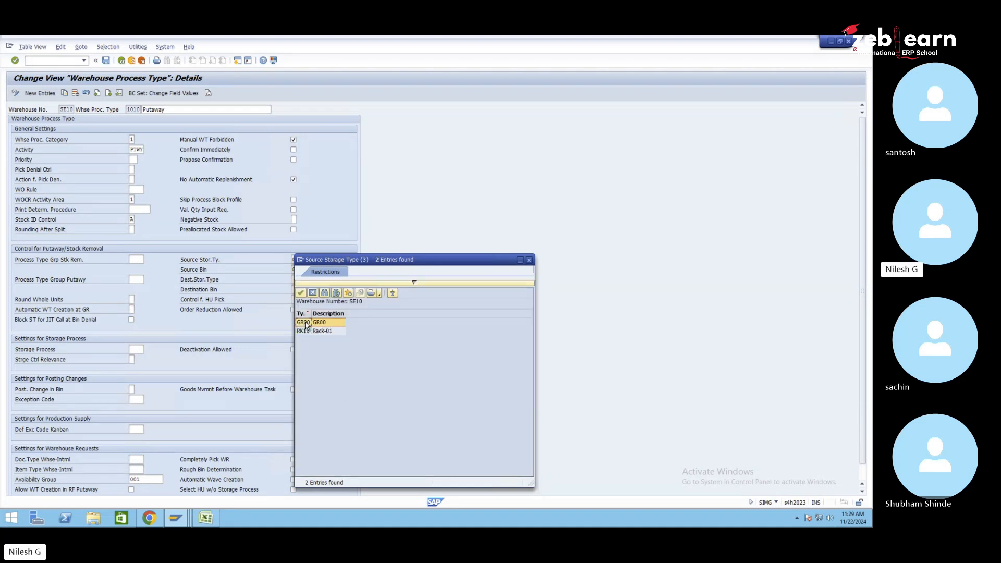
left_click_drag(353, 260, 423, 240)
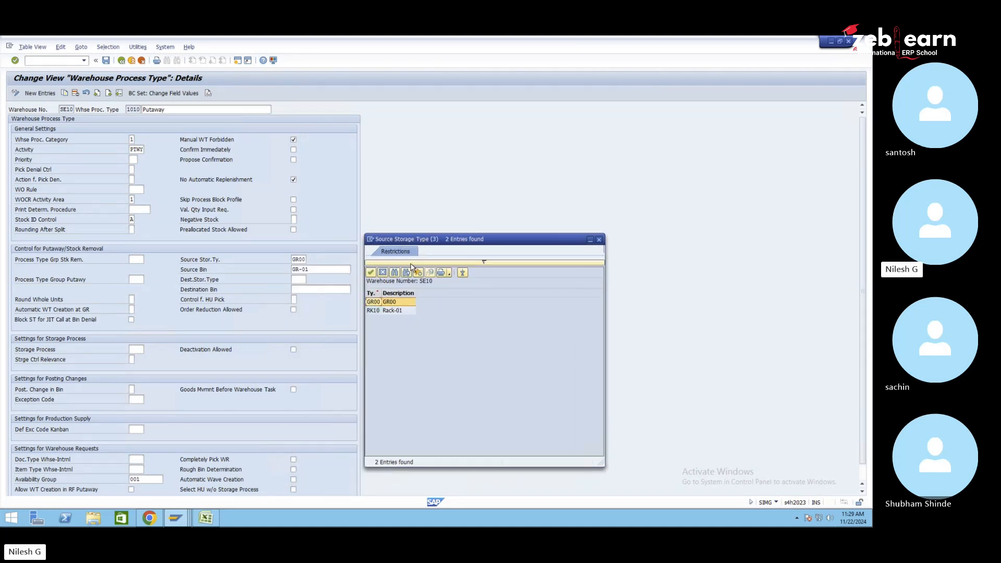
- Select GR00 as the source storage type for putaway process type 1010 and return to the customizing structure
double_click(374, 302)
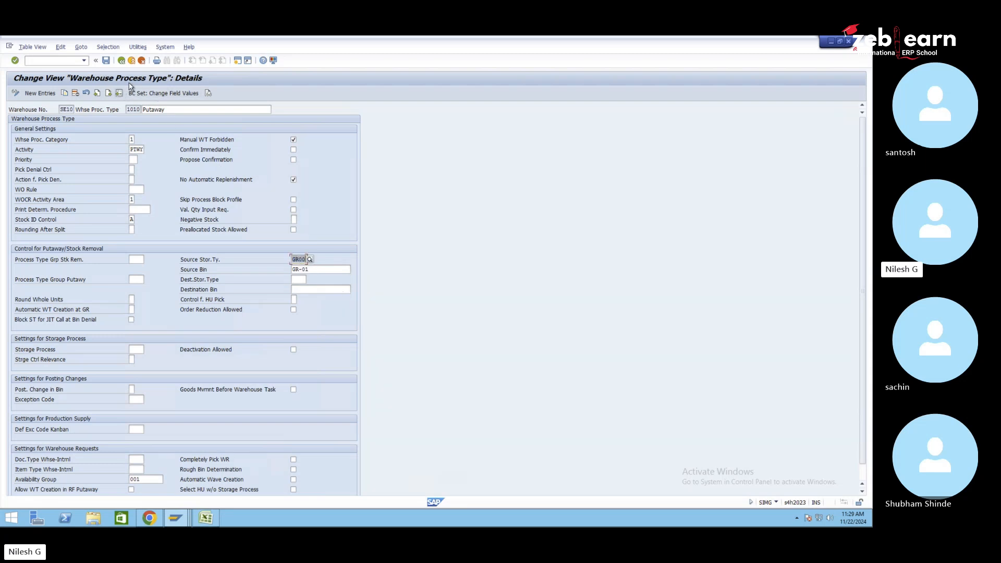
left_click(121, 61)
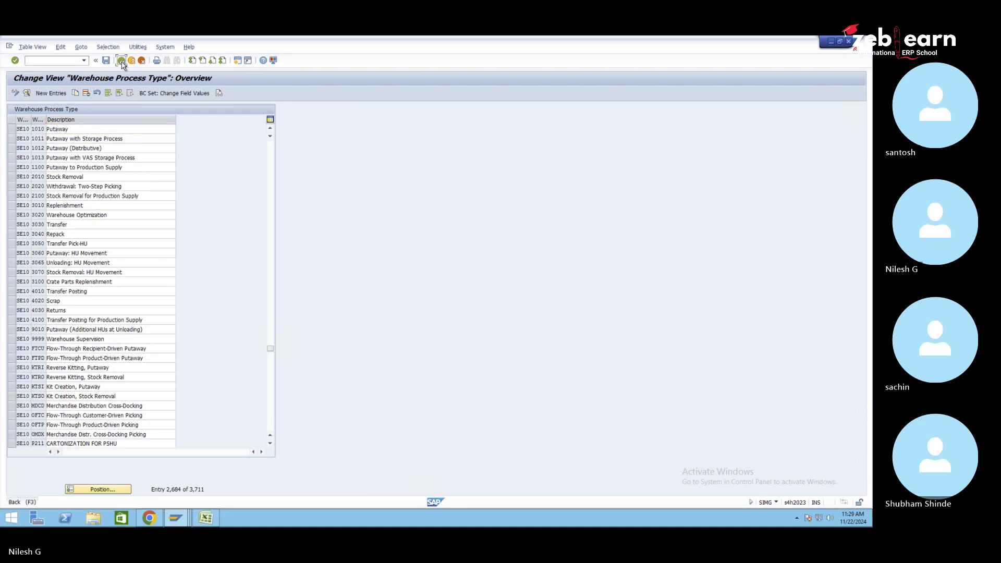
left_click(121, 61)
- Open Define Storage Types under Master Data and position the list at warehouse SE10
left_click(72, 217)
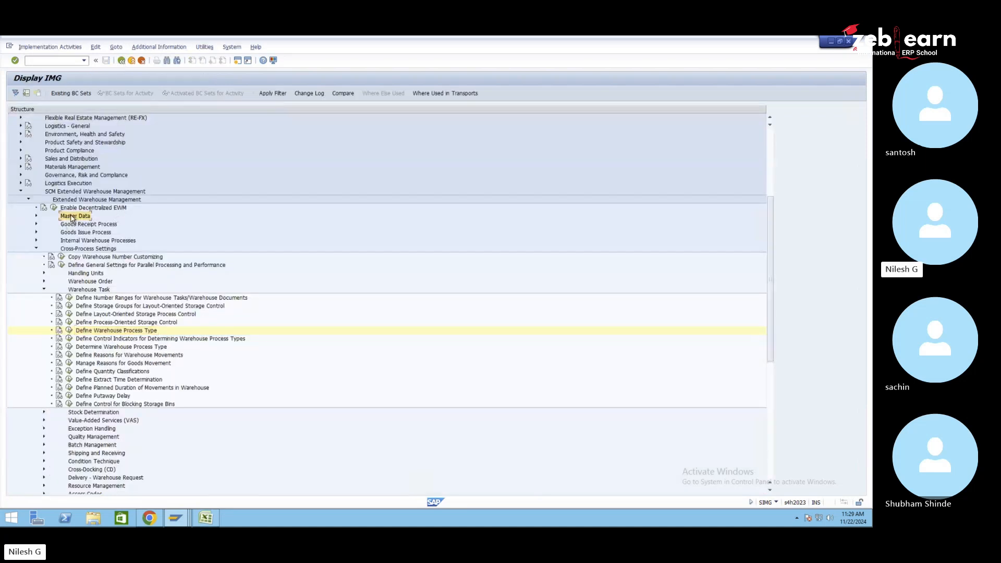
left_click(36, 217)
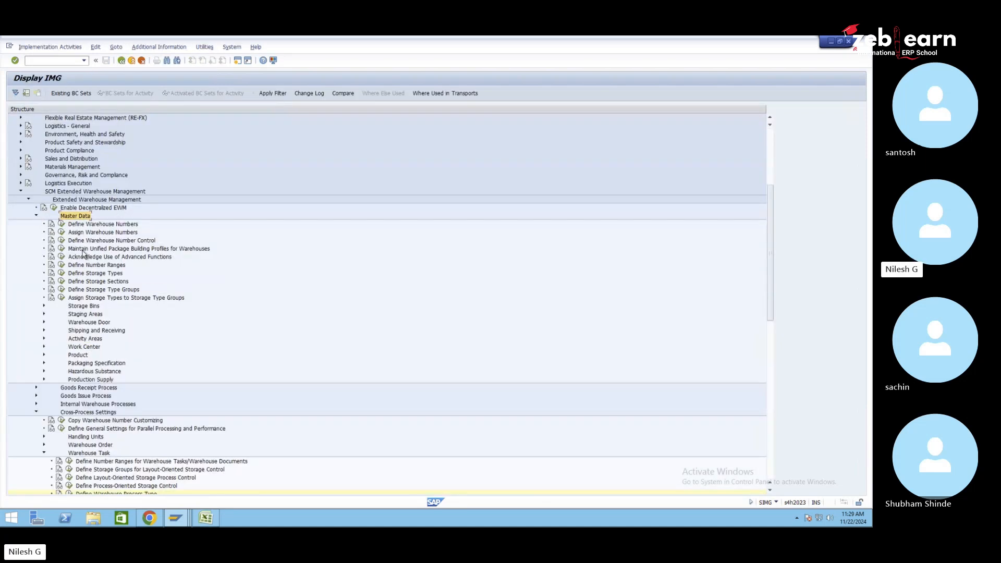
left_click(103, 276)
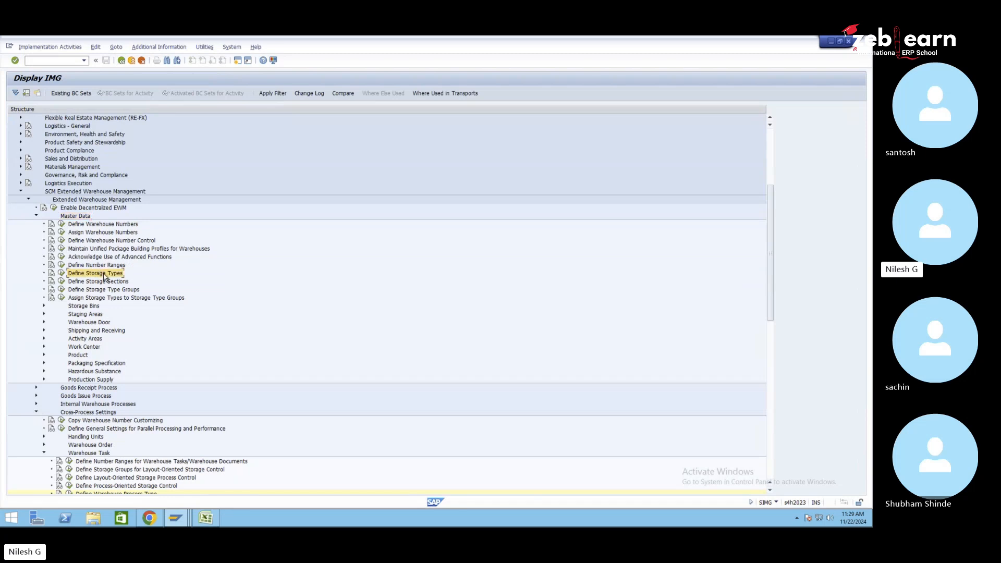
left_click(61, 273)
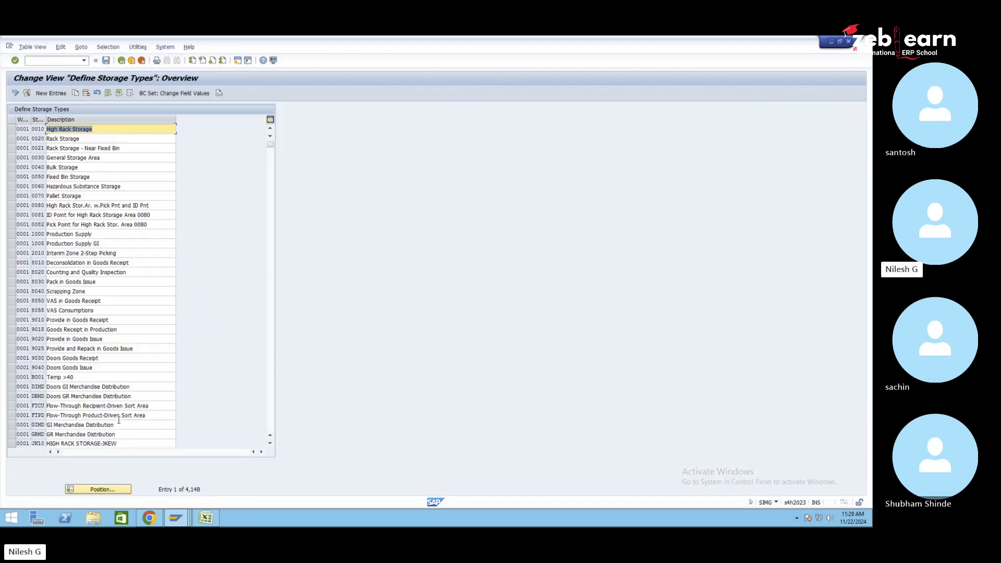
left_click(102, 489)
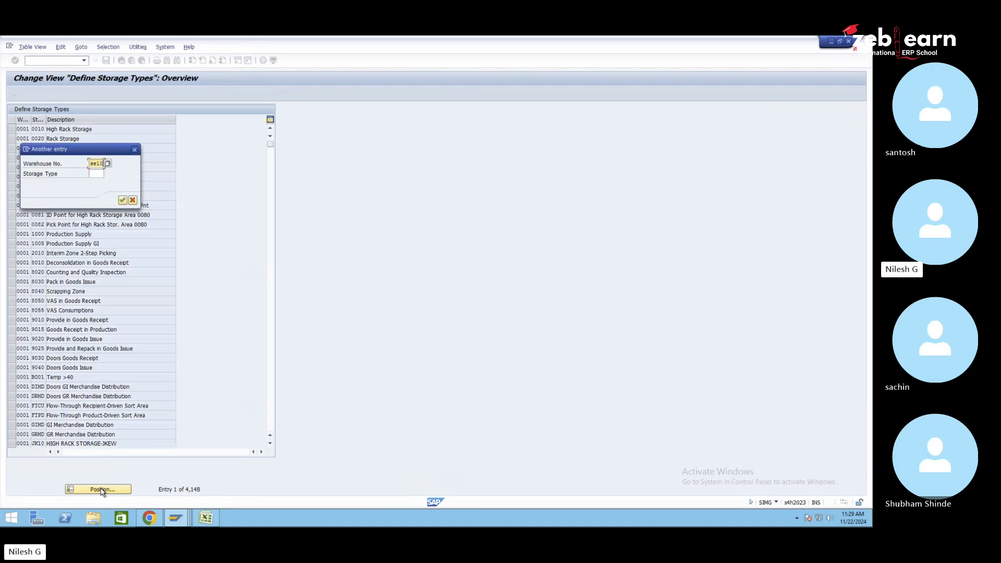
key("Return")
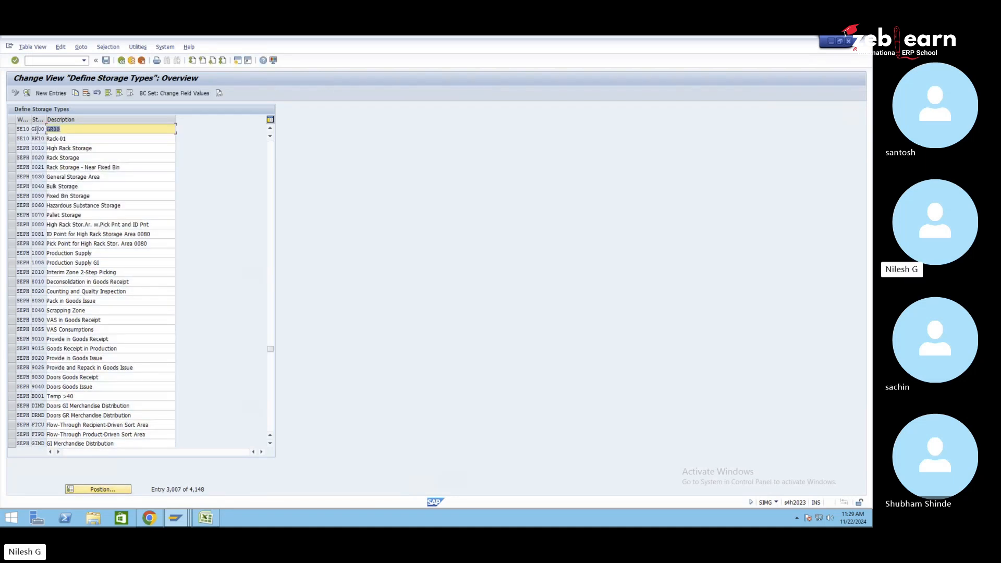
- Open the details of storage type GR00 and review the available storage type roles, highlighting Staging Area Group without changing the role
double_click(36, 128)
left_click_drag(35, 140, 78, 140)
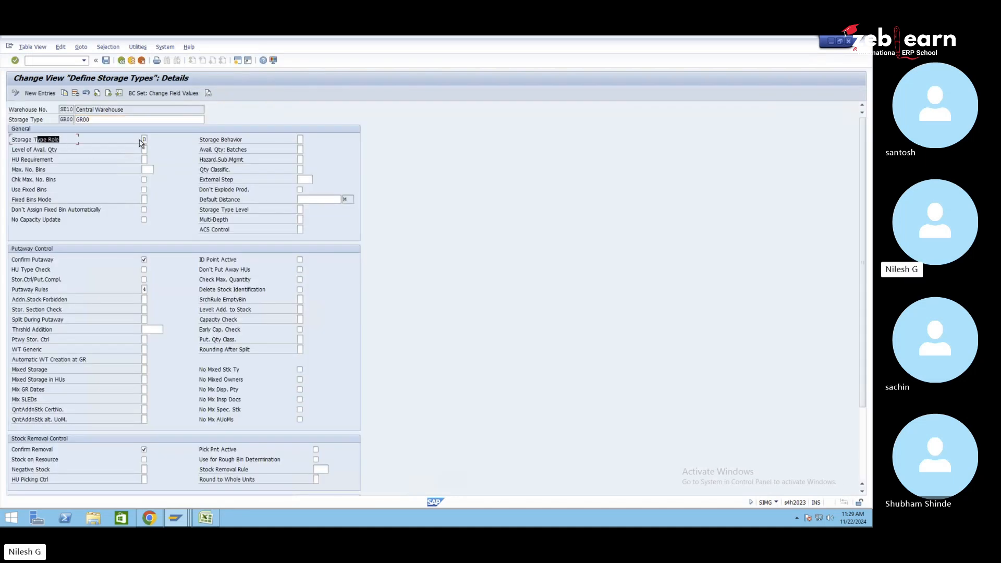
left_click(151, 140)
left_click(145, 139)
left_click(152, 140)
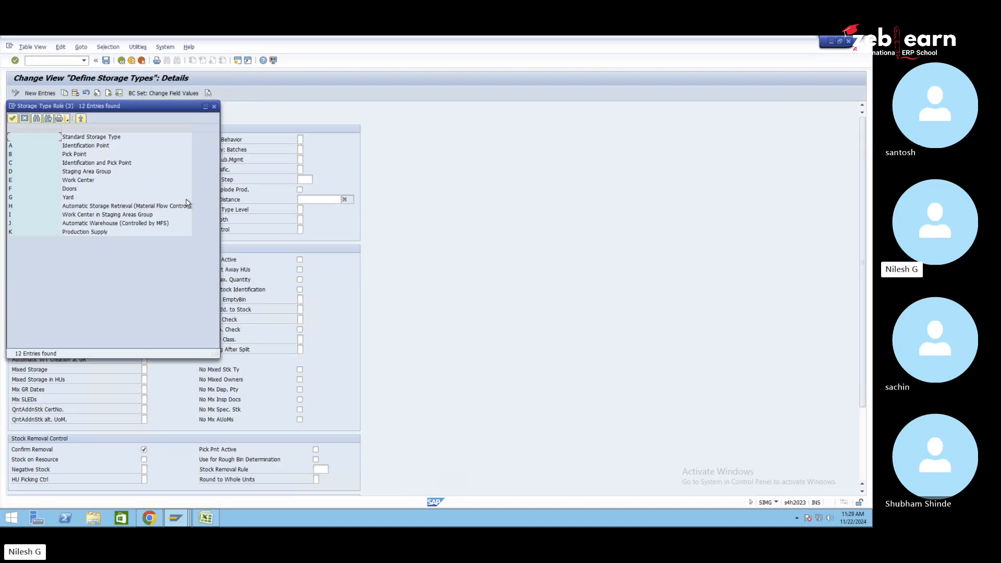
left_click(94, 175)
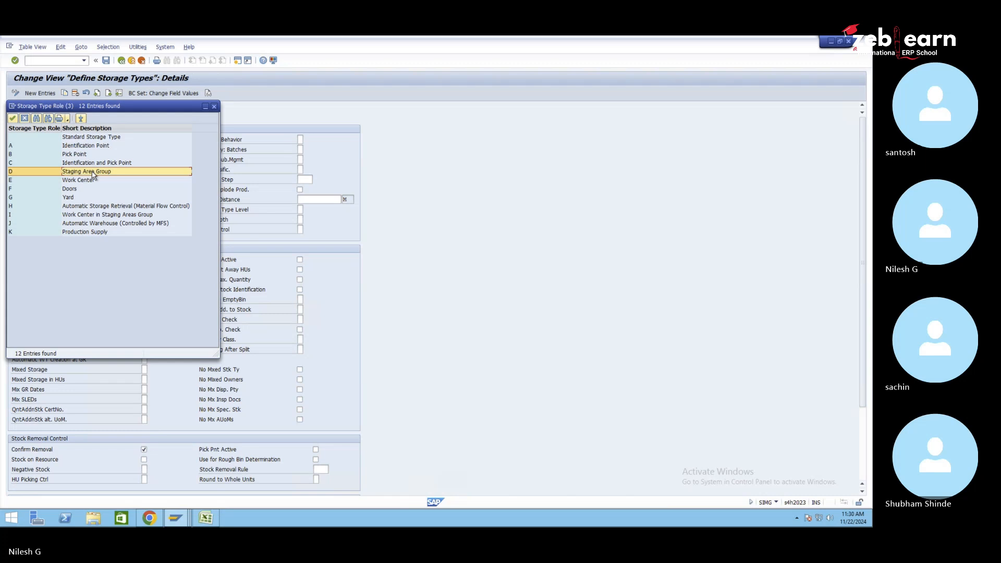
left_click(213, 107)
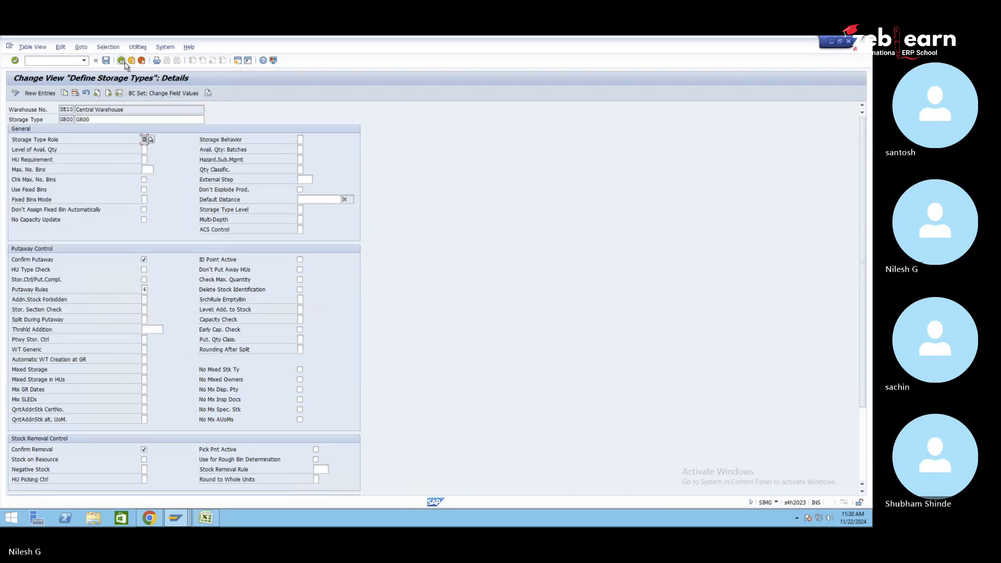
- Return to the customizing structure, open Define Warehouse Process Type under Warehouse Task and position the list at warehouse SE10
left_click(123, 61)
left_click(123, 61)
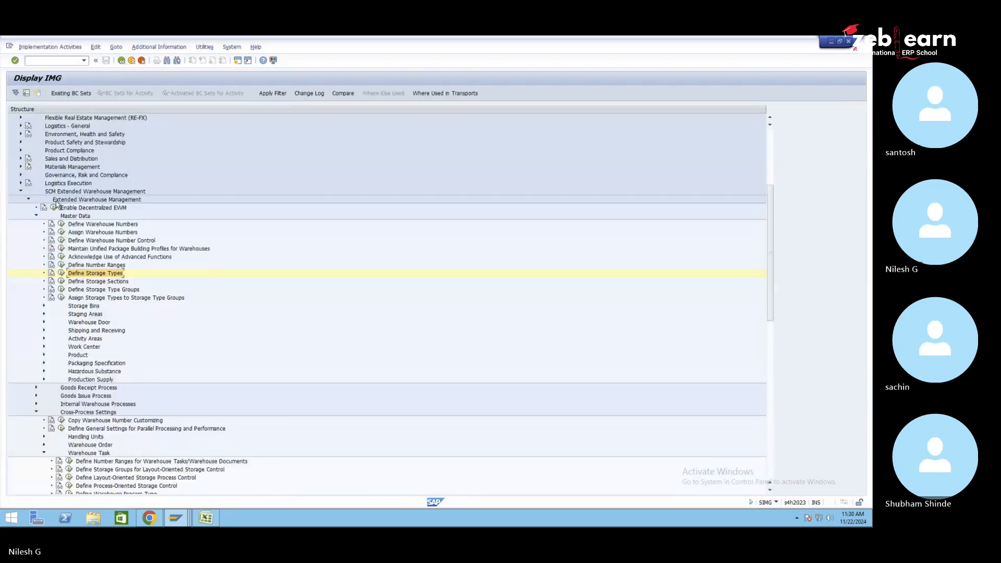
left_click(36, 216)
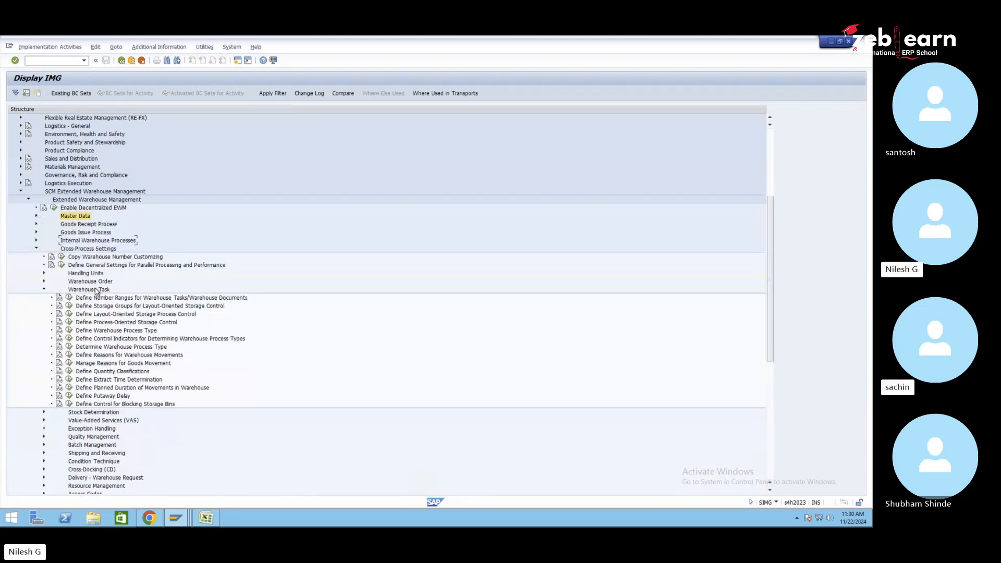
left_click(131, 331)
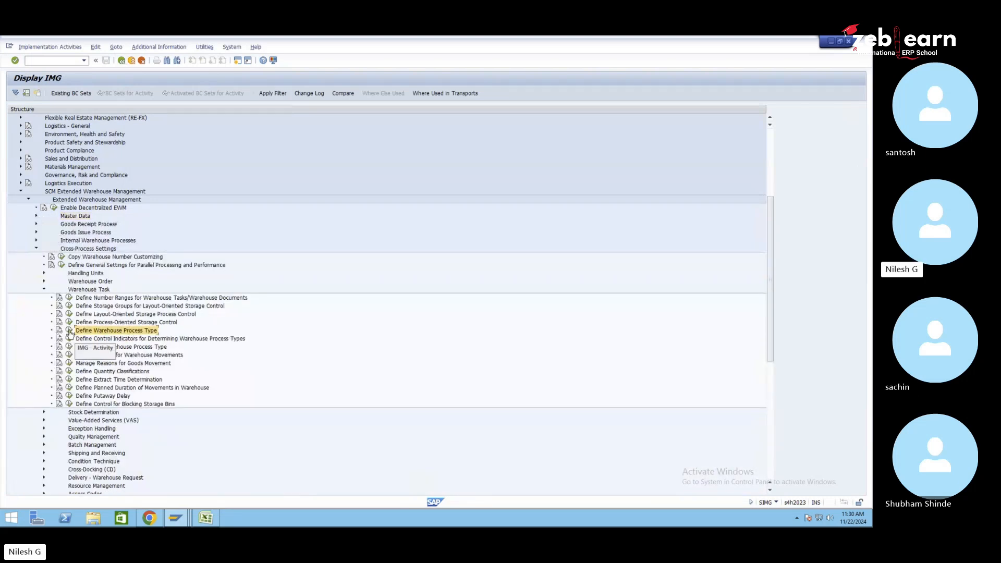
left_click(68, 330)
left_click(102, 488)
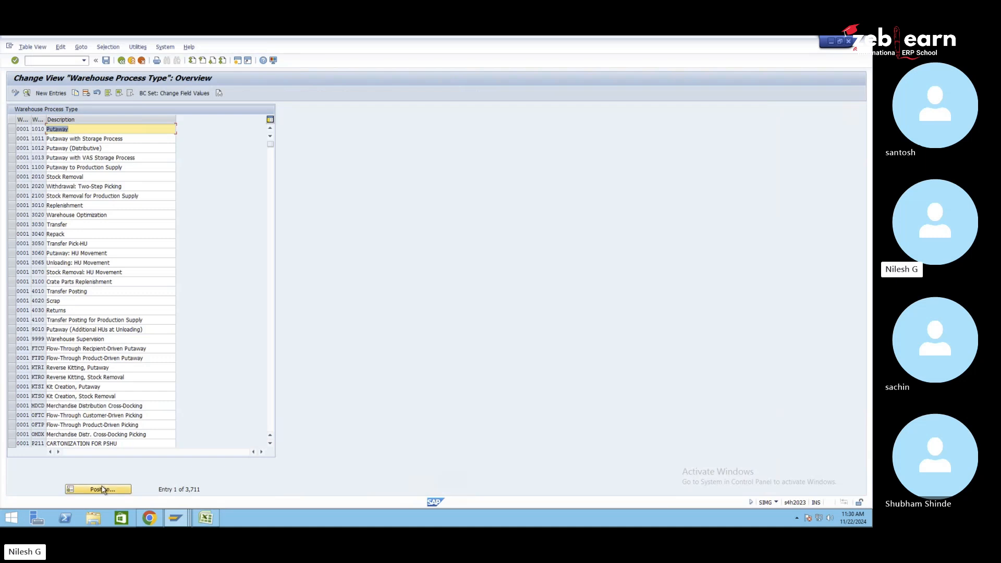
key("Return")
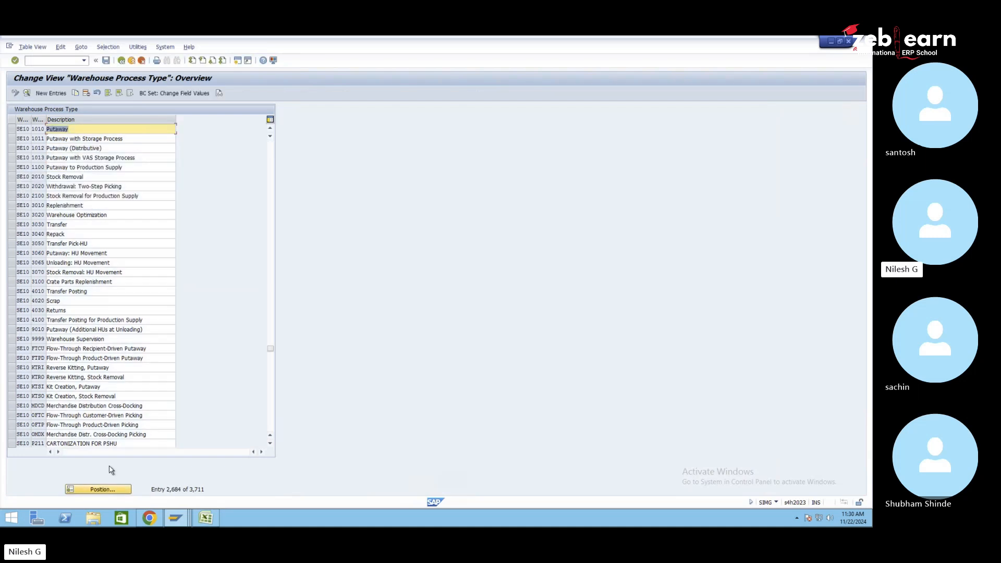
- Point out the SE10 putaway process types 1010 and 1011 by marking and unmarking their rows, and leave the list
left_click(13, 139)
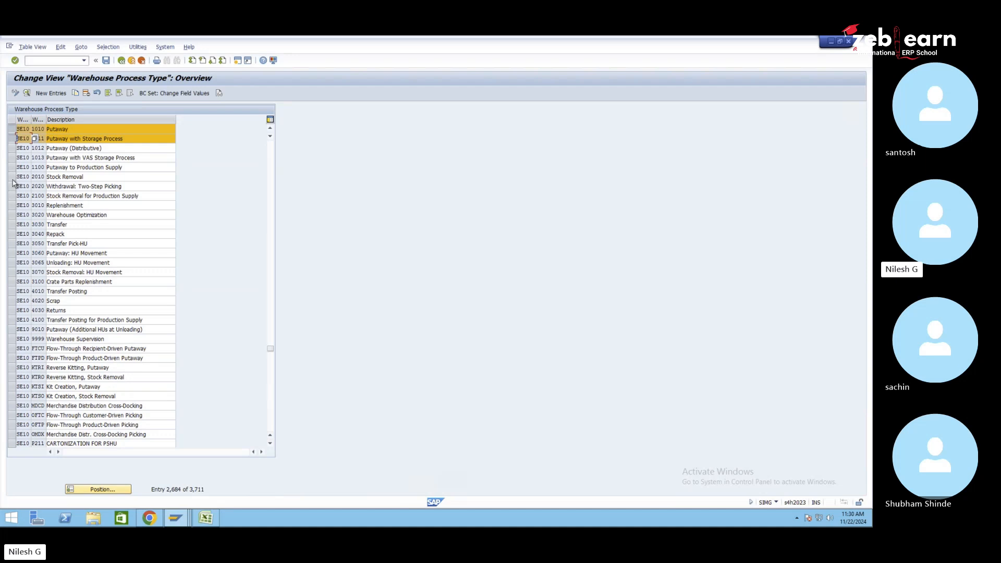
left_click(11, 139)
left_click(12, 129)
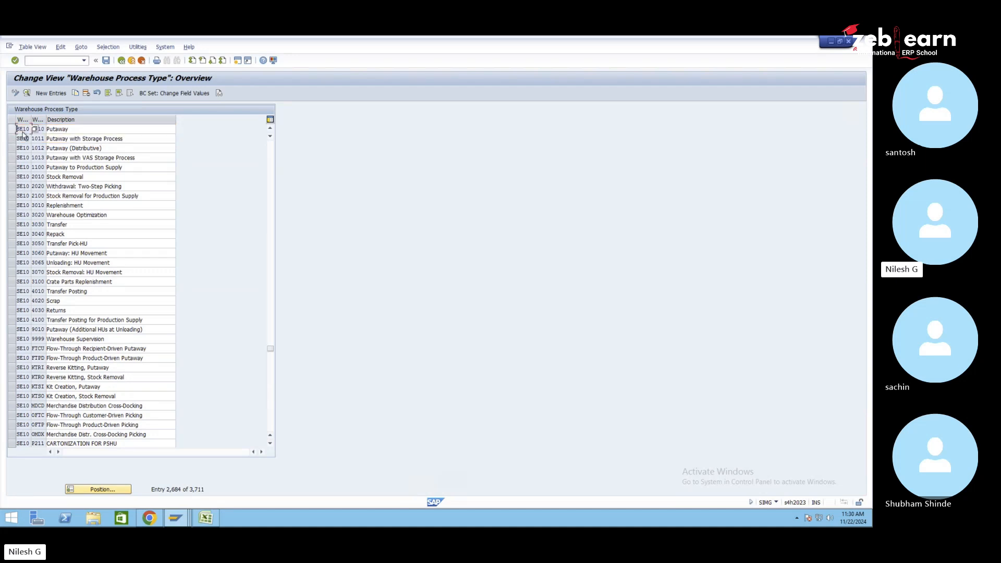
left_click(63, 129)
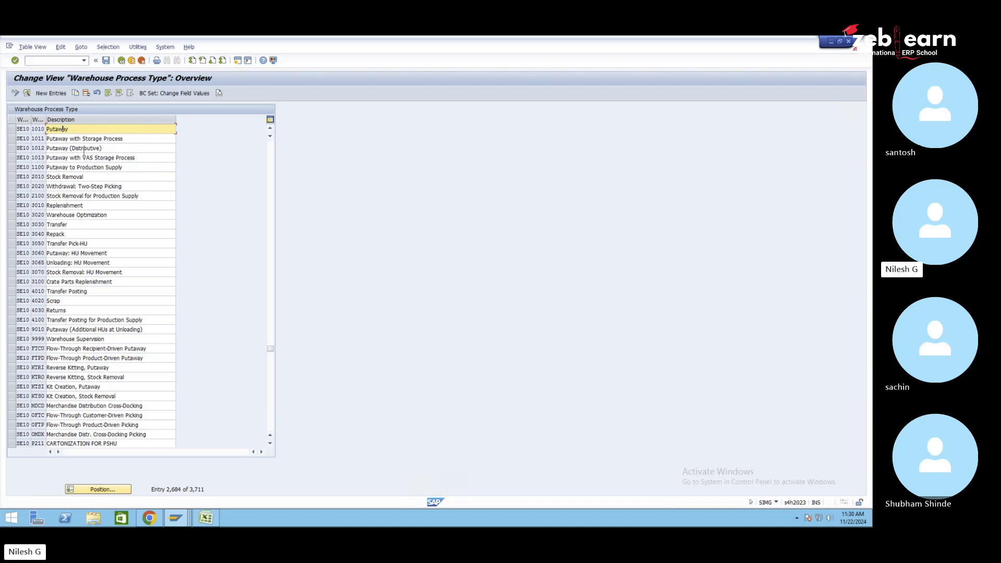
left_click(122, 61)
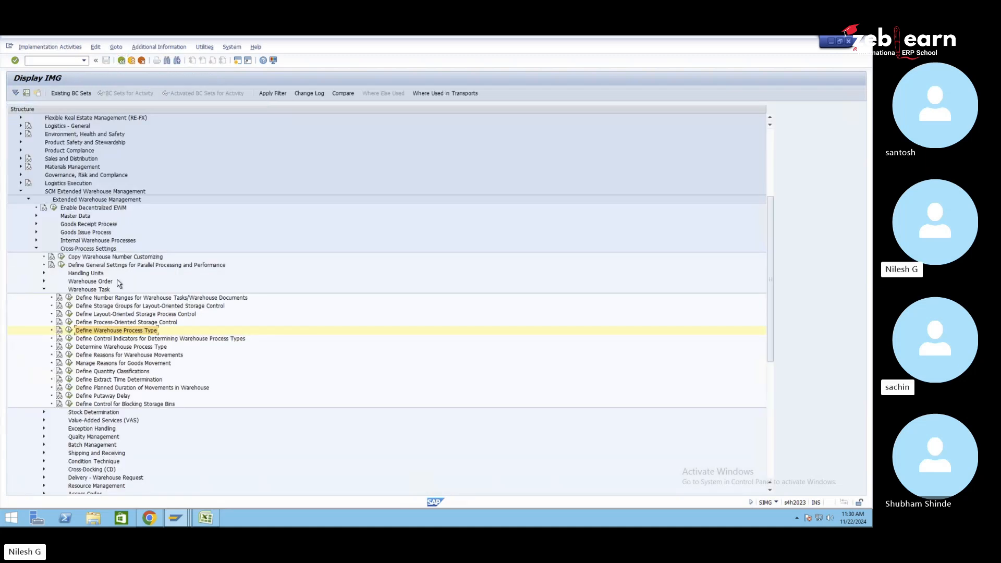
- Open Determine Warehouse Process Type and position the list at warehouse SE10
left_click(123, 348)
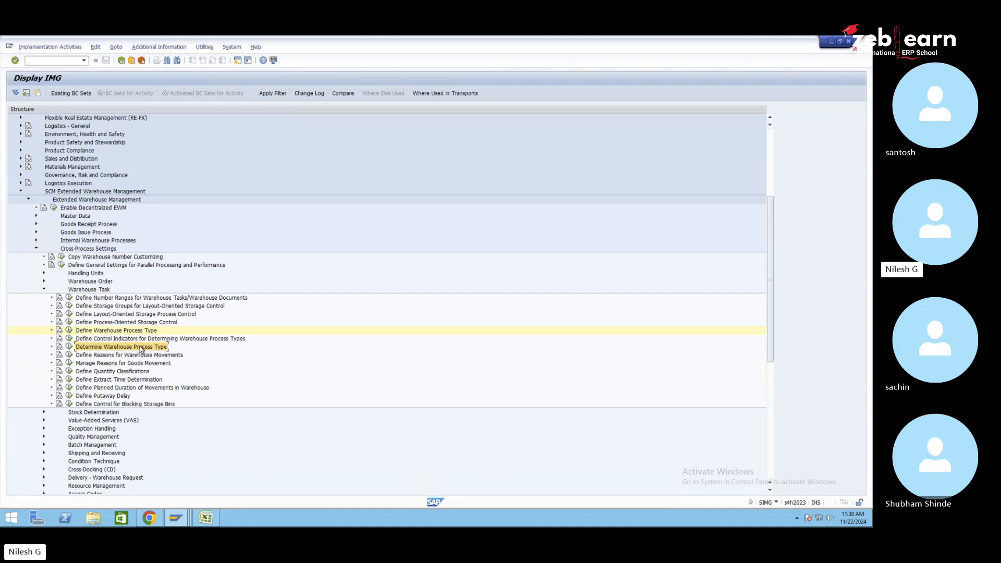
left_click(68, 348)
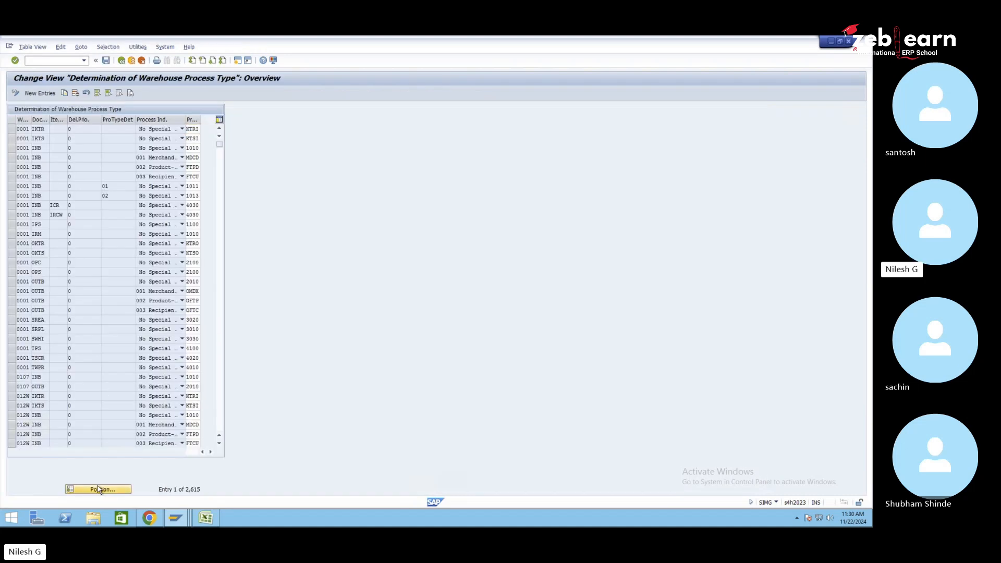
left_click(99, 489)
type("s")
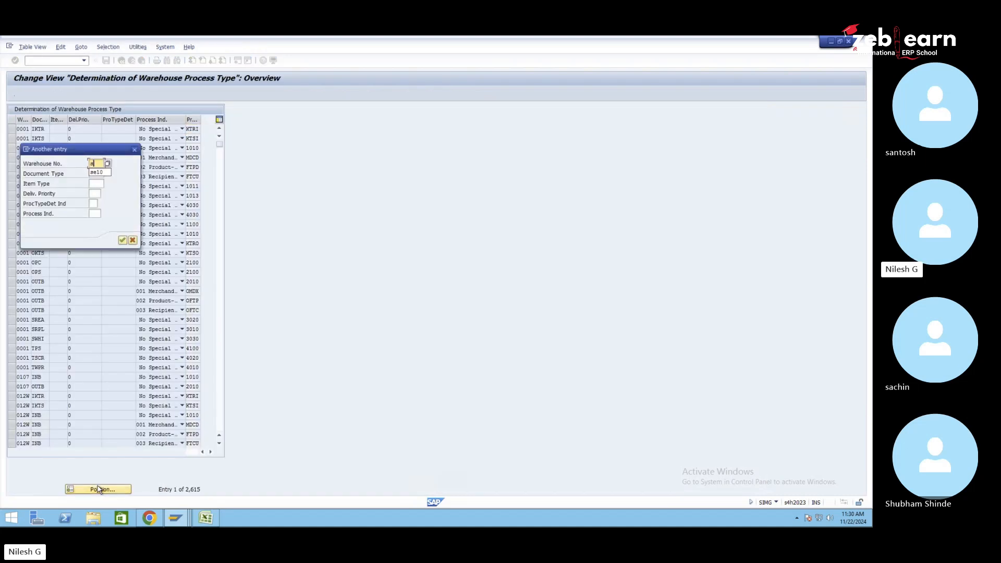
type("e10")
key("Return")
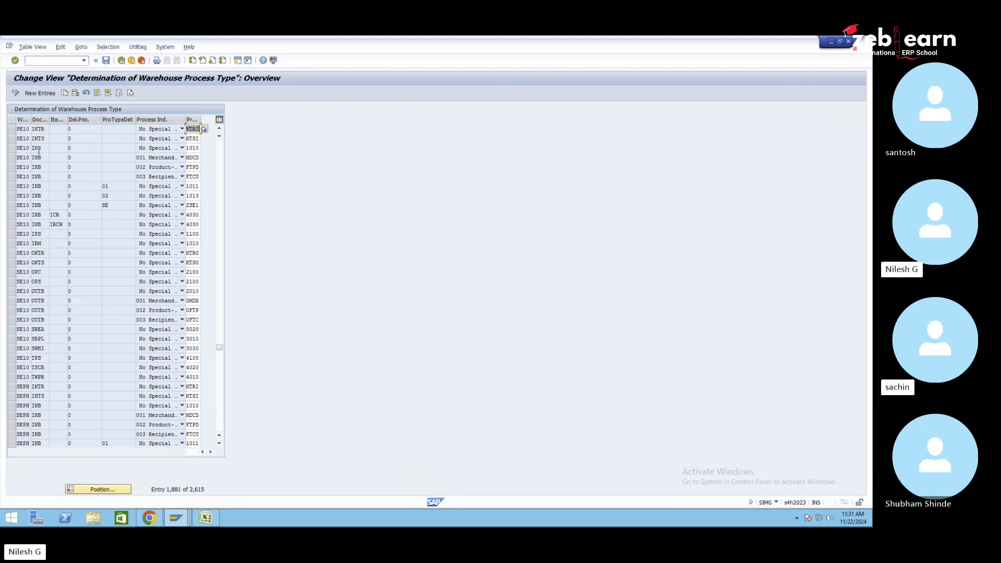
- Mark all SE10 rows with document type INB and examine the ICR item type entry
left_click_drag(11, 148, 14, 225)
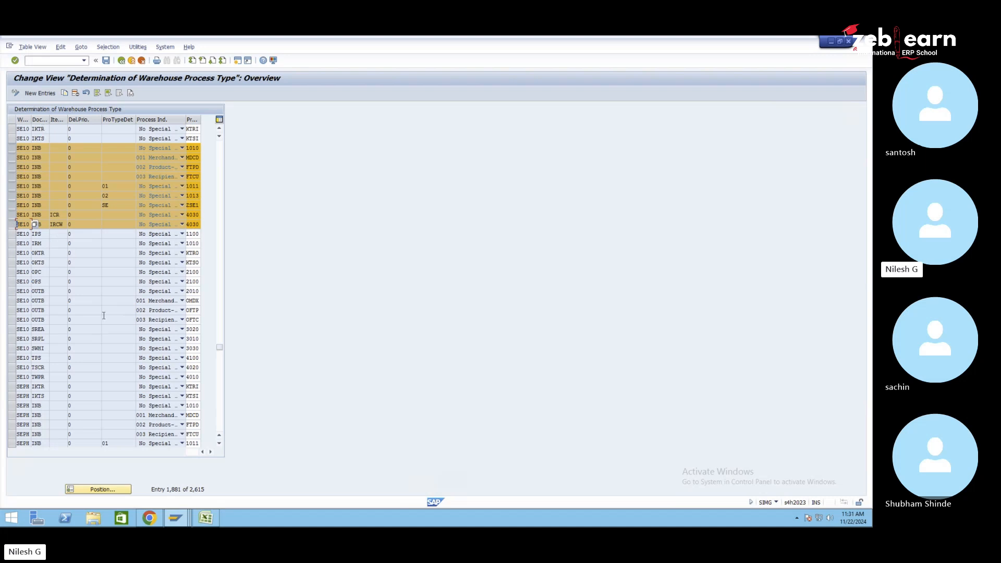
left_click(42, 157)
left_click(61, 215)
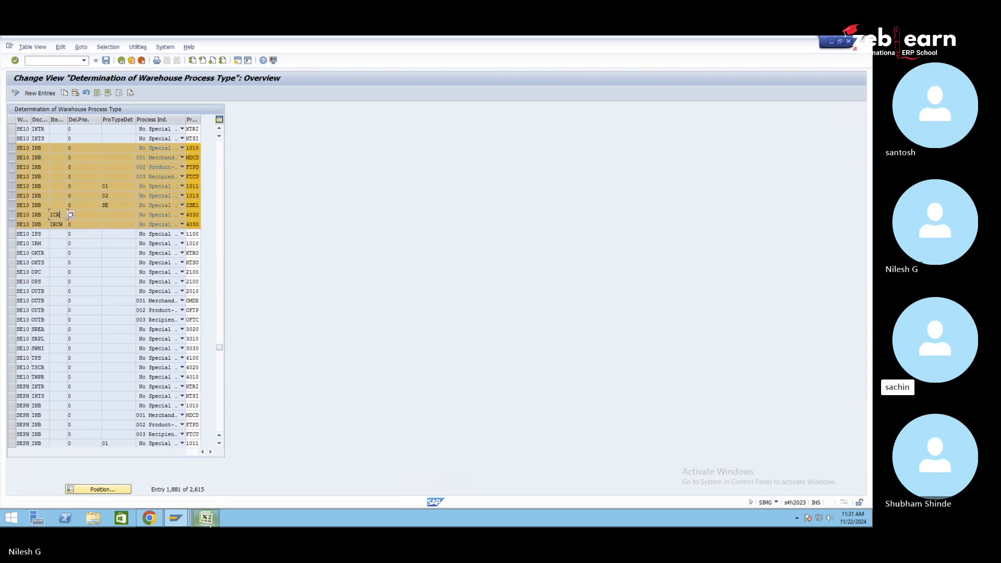
- Switch to the SE10 workbook in Excel and highlight the IDLV item type and INB document type rows together
left_click(206, 518)
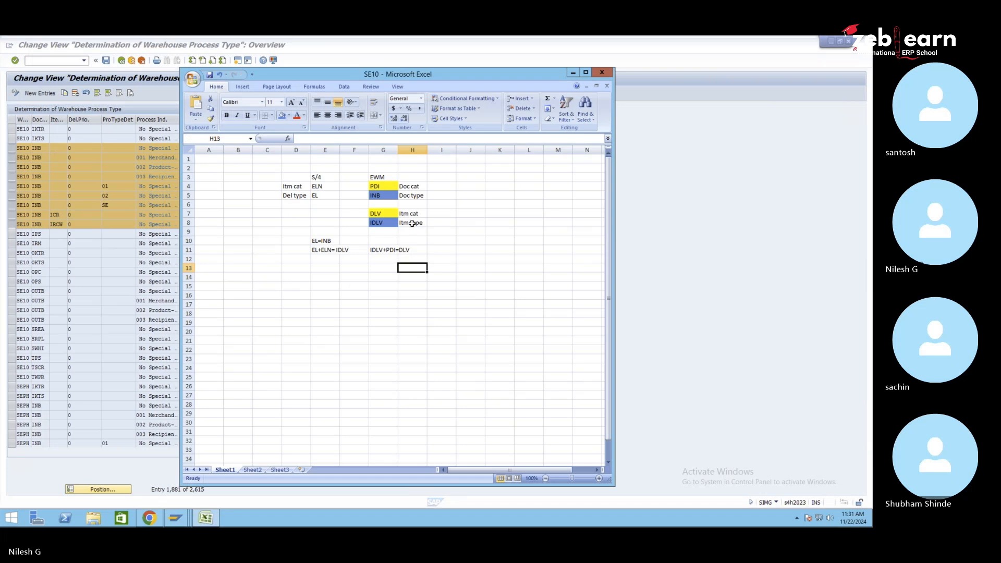
left_click(391, 223)
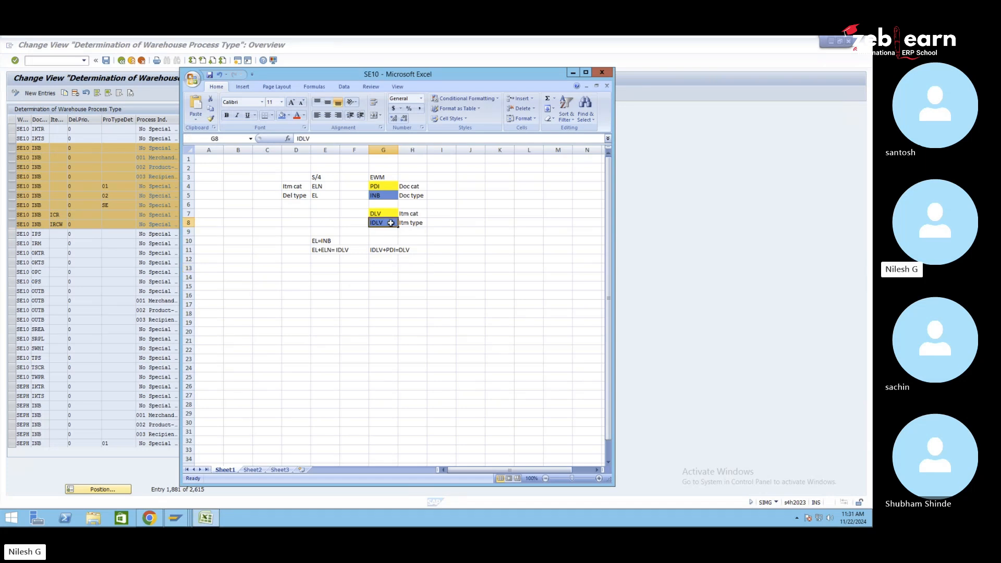
left_click(402, 223)
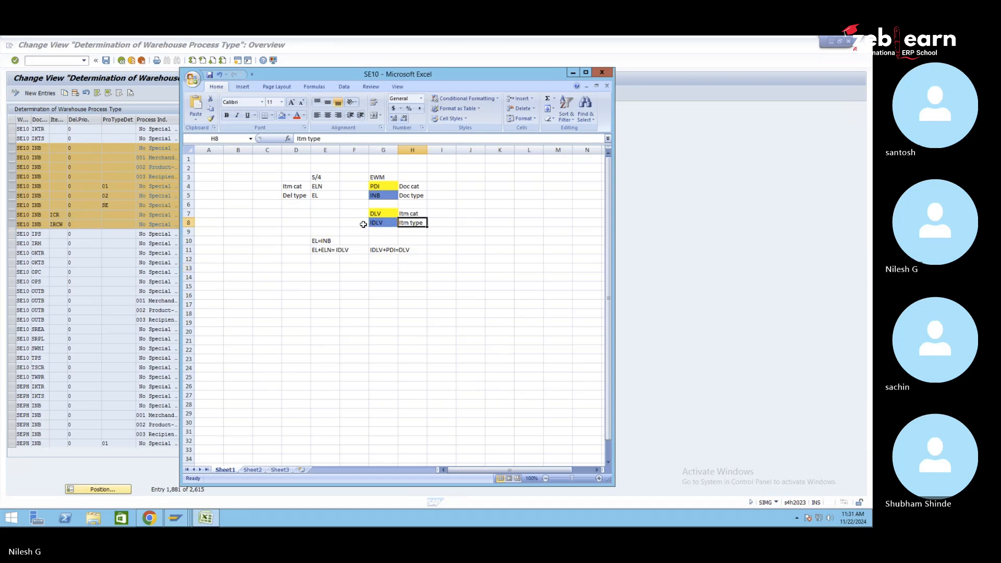
left_click_drag(363, 224, 417, 224)
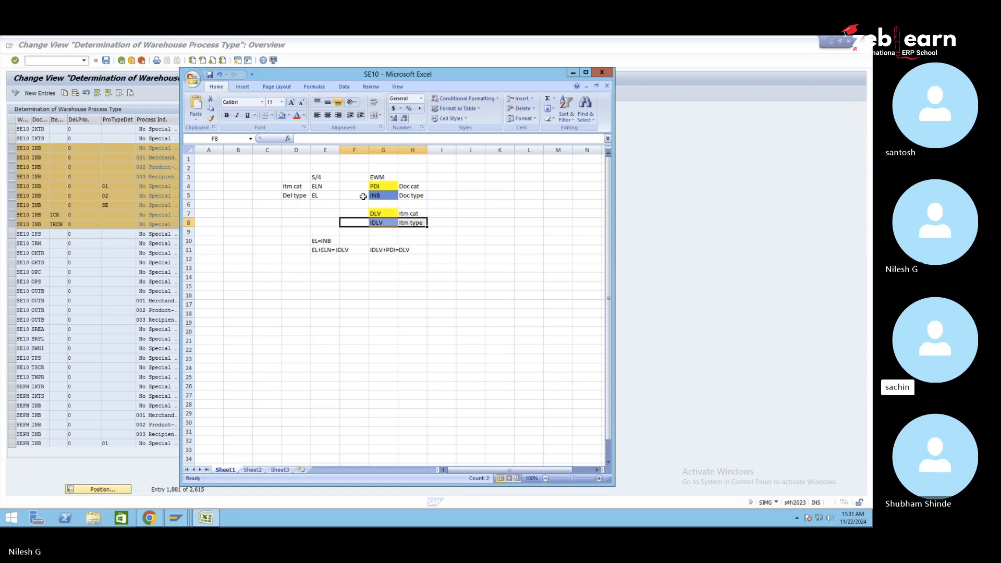
left_click_drag(363, 196, 418, 196, "ctrl")
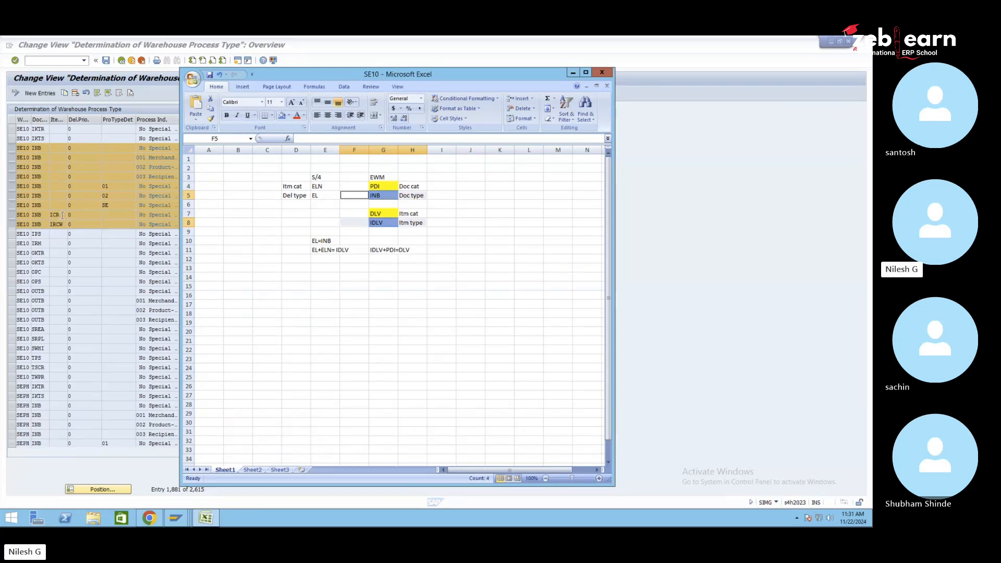
- Switch back to SAP, unmark the ICR and IRCW item type rows, and return to the customizing structure
left_click(14, 216)
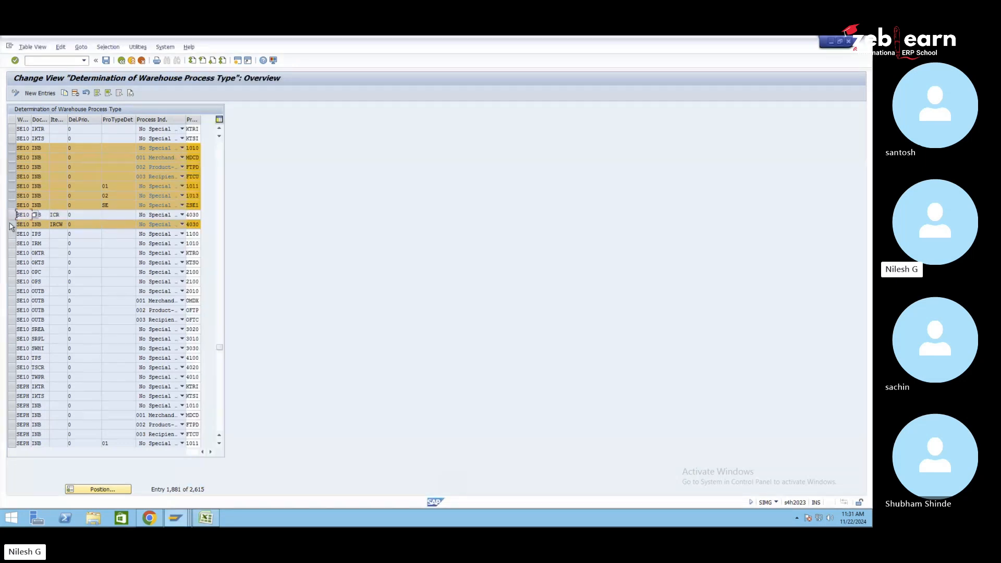
left_click(12, 225)
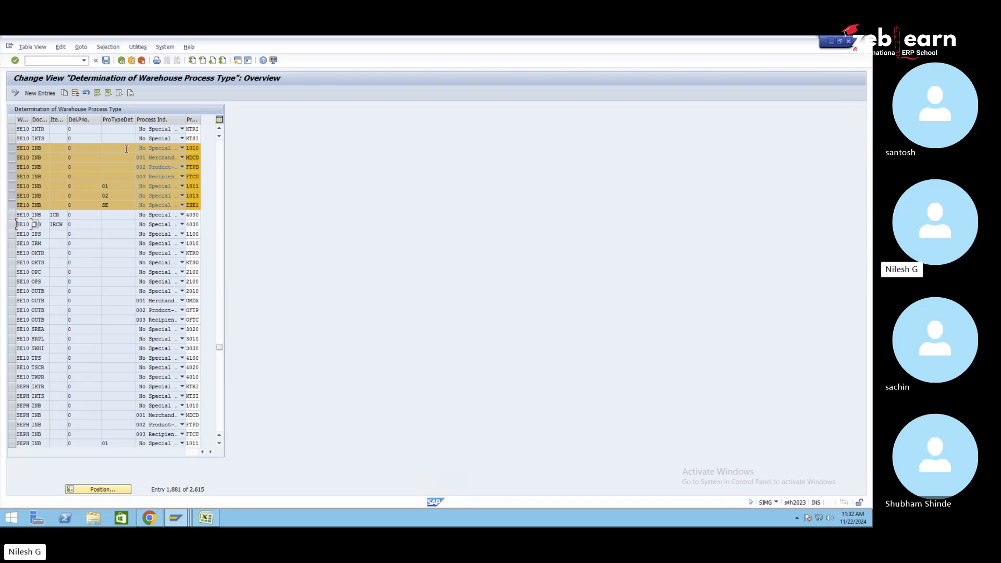
left_click(121, 60)
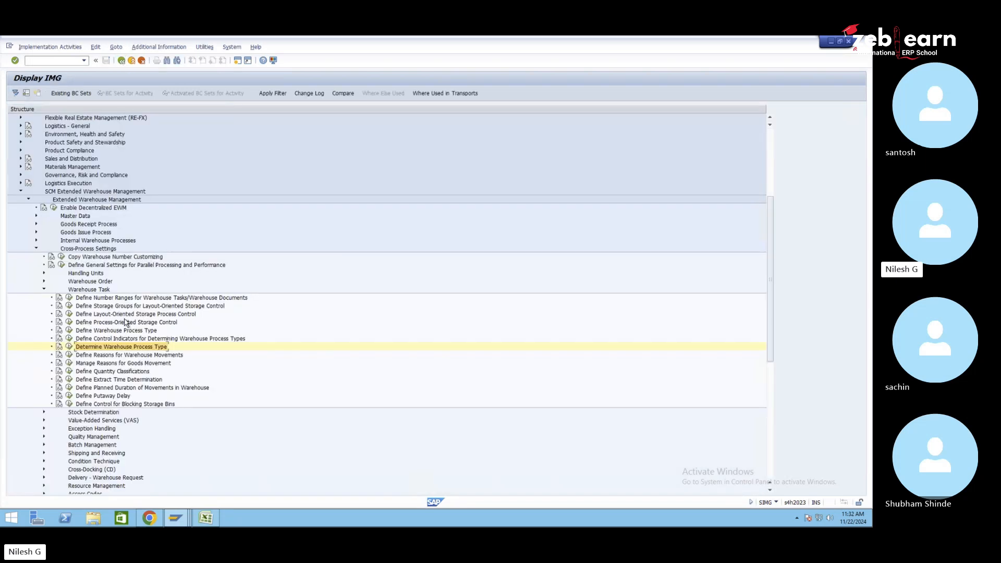
- Open Define Control Indicators for Determining Warehouse Process Types and position the list at warehouse SE10
left_click(153, 339)
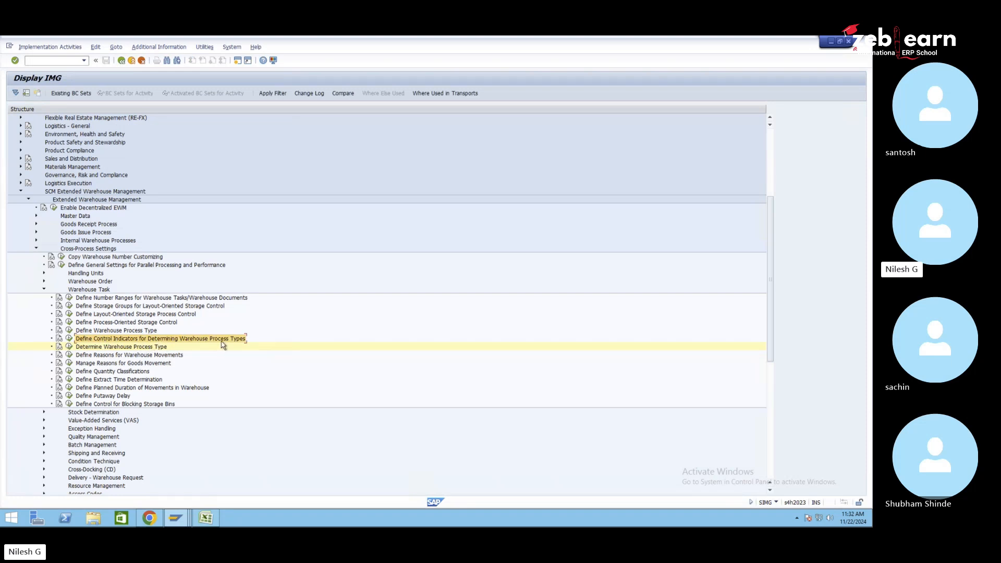
left_click(71, 338)
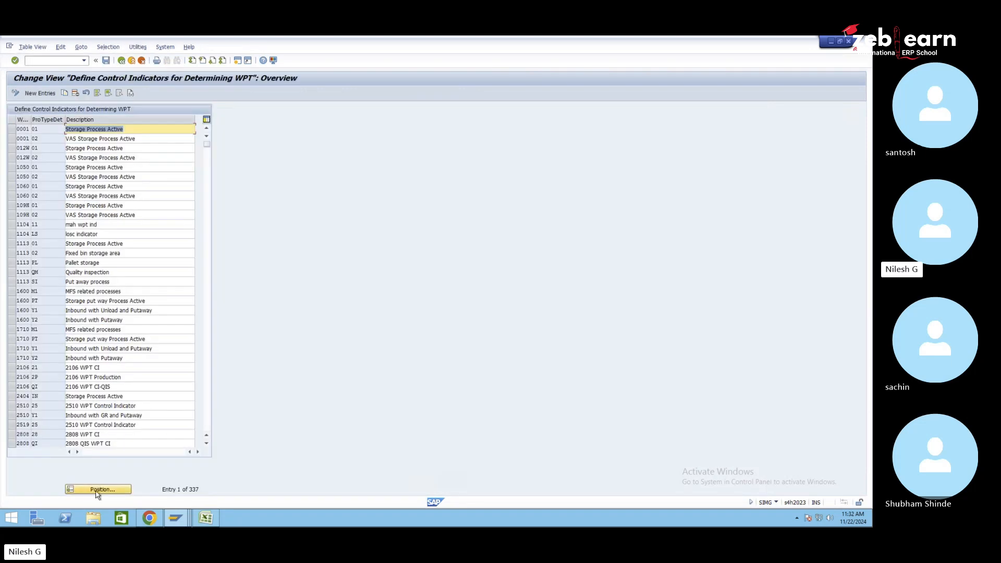
left_click(97, 490)
type("SE10")
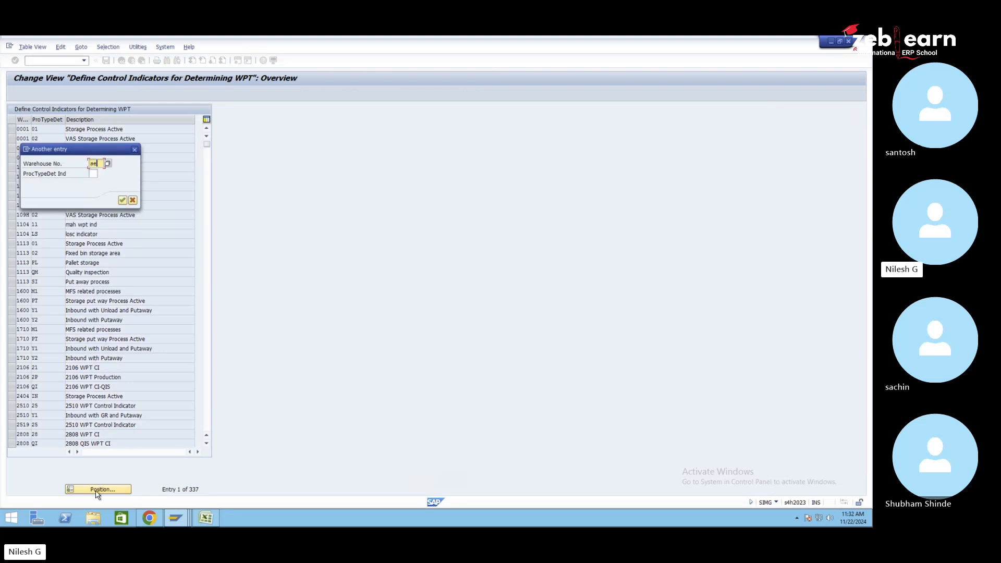
key("Return")
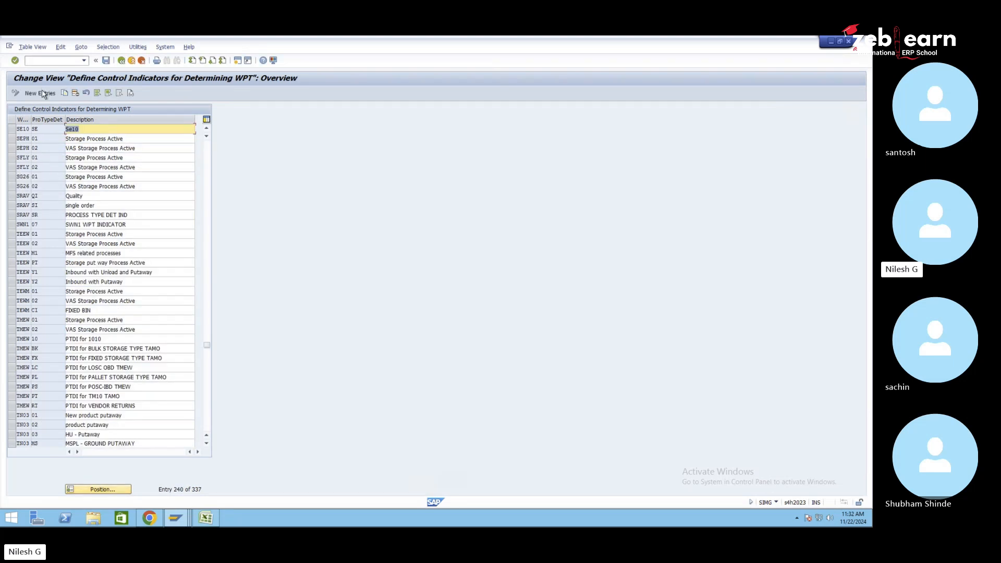
- View the blank new entries table for control indicators and return to the customizing structure
left_click(43, 94)
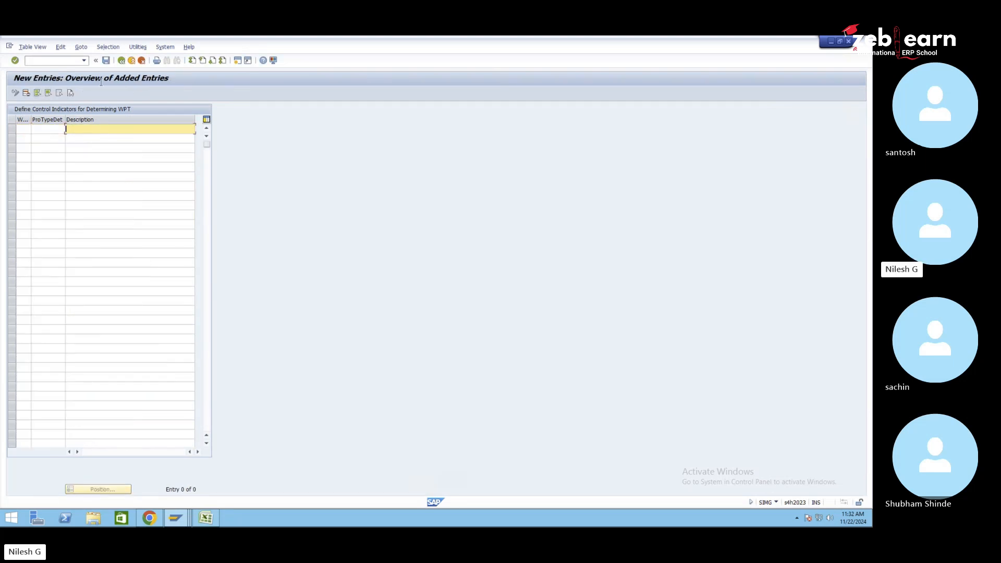
left_click(122, 61)
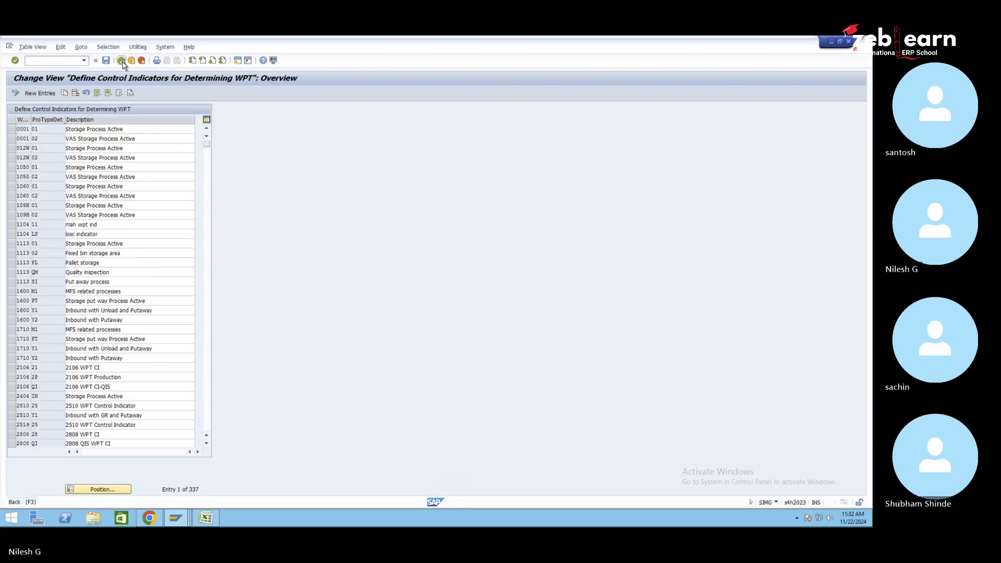
left_click(122, 61)
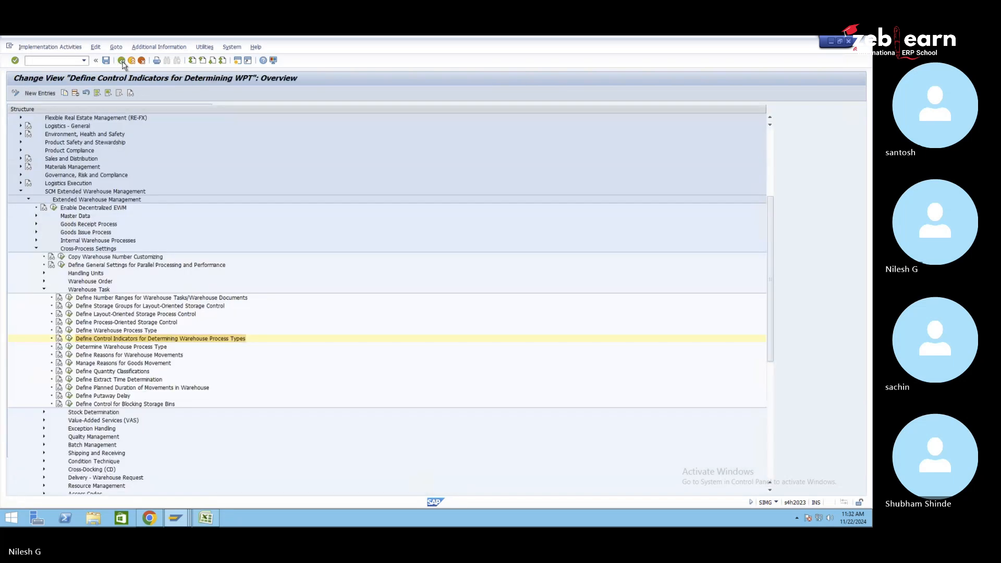
- Open Determine Warehouse Process Type, position at warehouse SE10 and mark the INB rows that have no item type
double_click(108, 348)
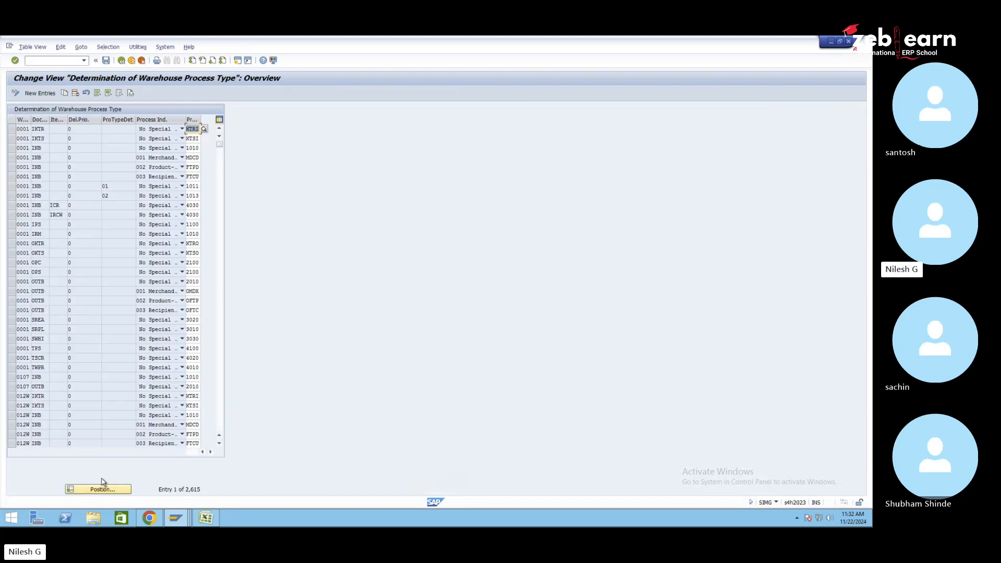
left_click(104, 490)
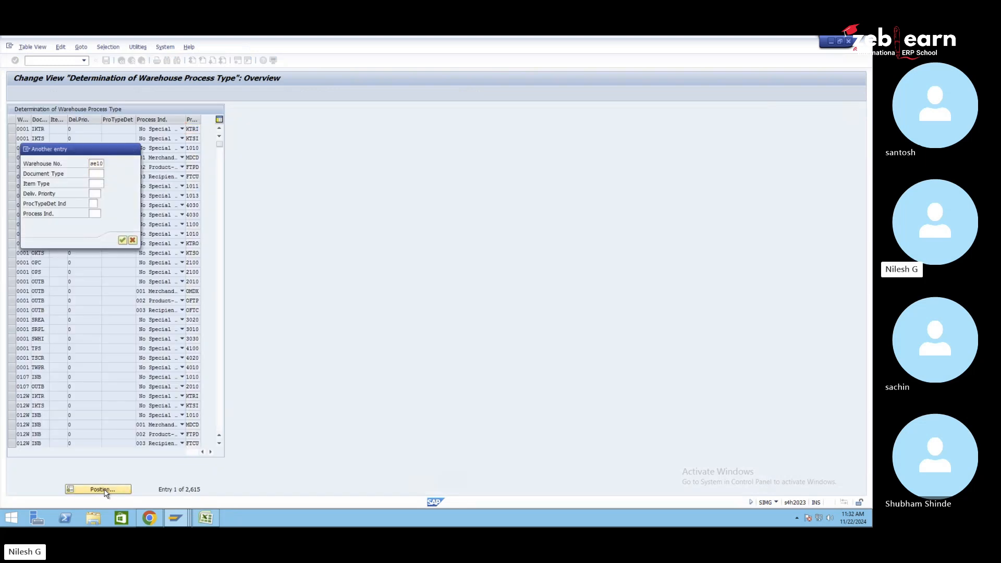
key("Return")
left_click(12, 149)
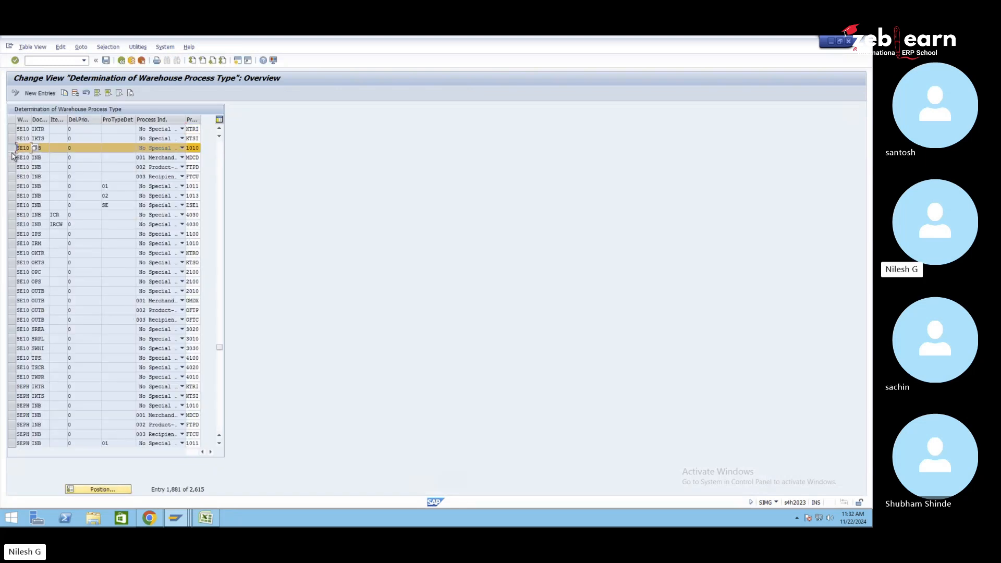
left_click_drag(12, 158, 35, 206)
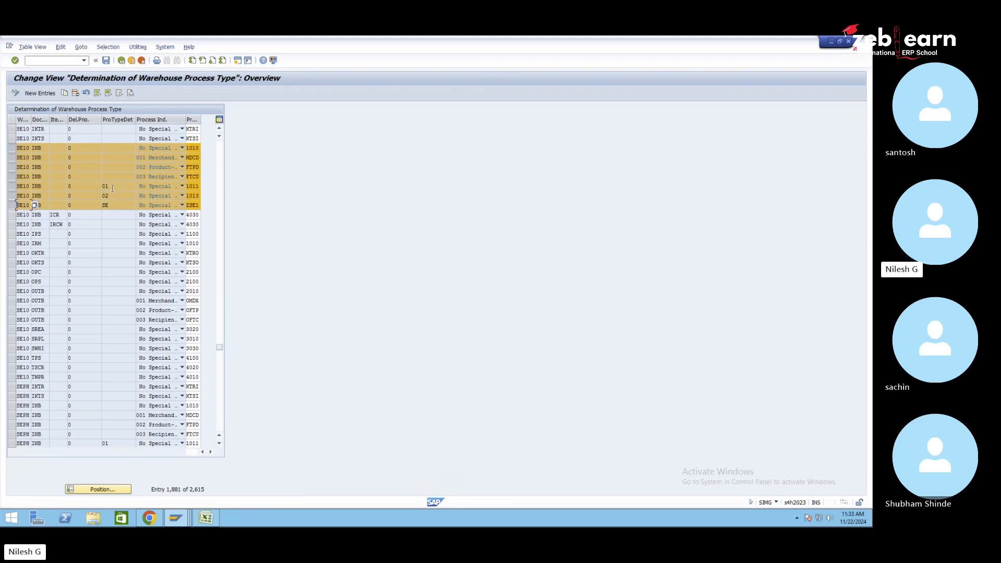
- Switch to the Clients overview session, leave it and start transaction /n/scwm/mat1
left_click(175, 517)
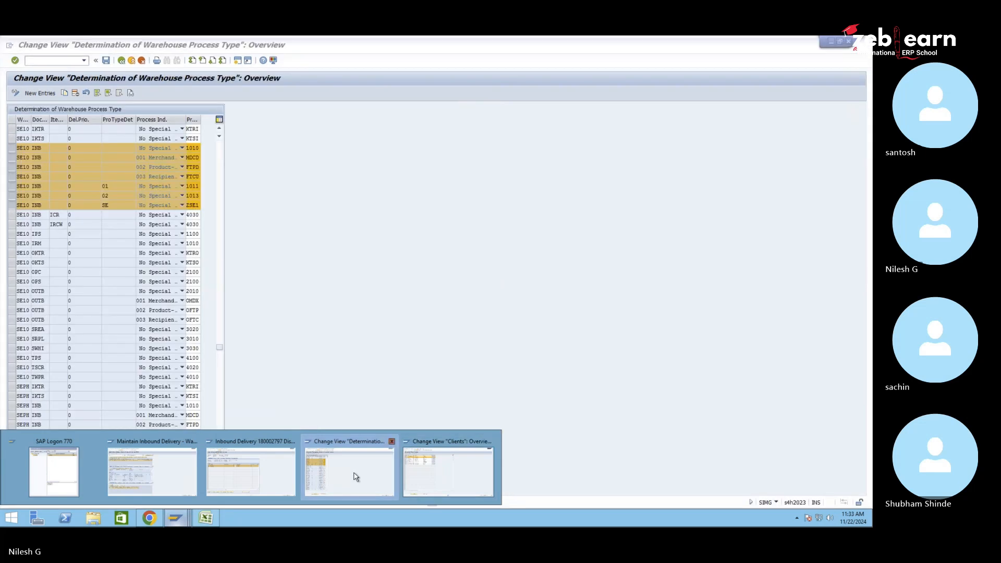
left_click(432, 476)
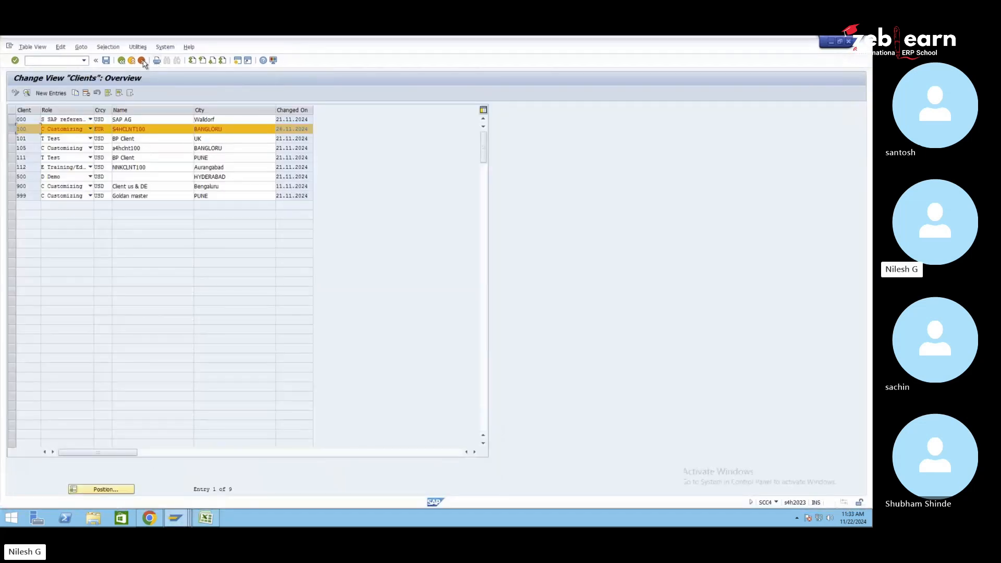
left_click(121, 61)
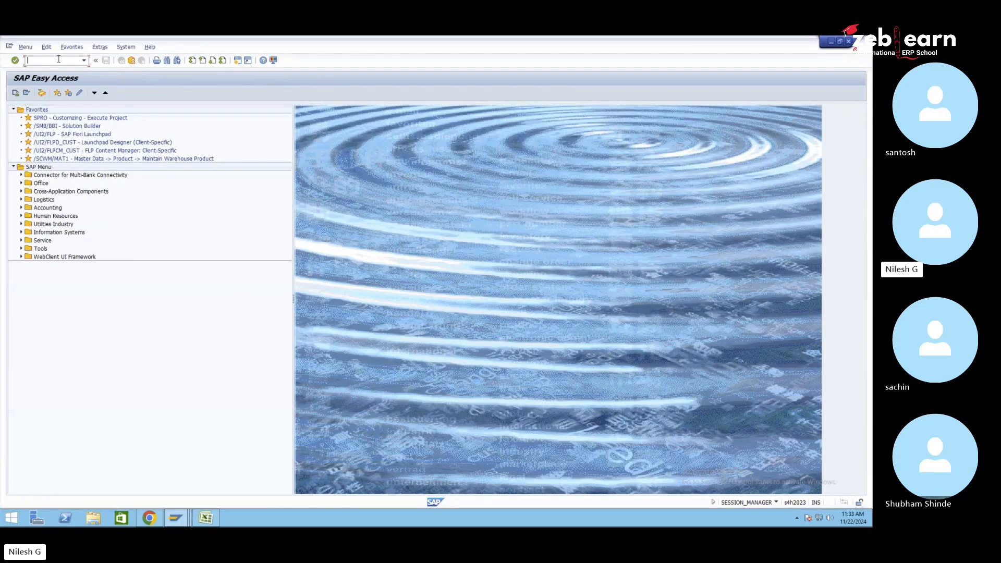
type("/n/scwm/mat1")
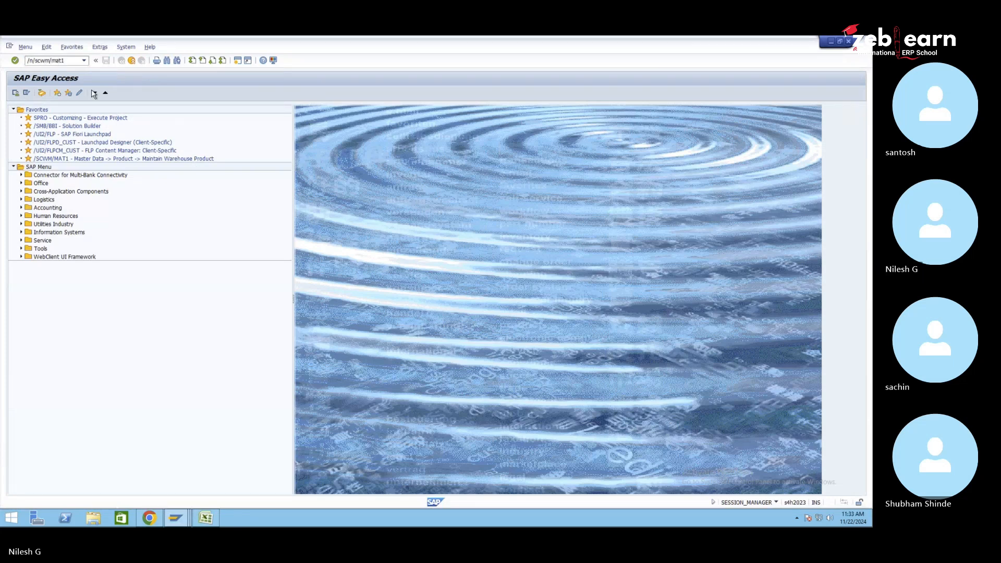
key("Return")
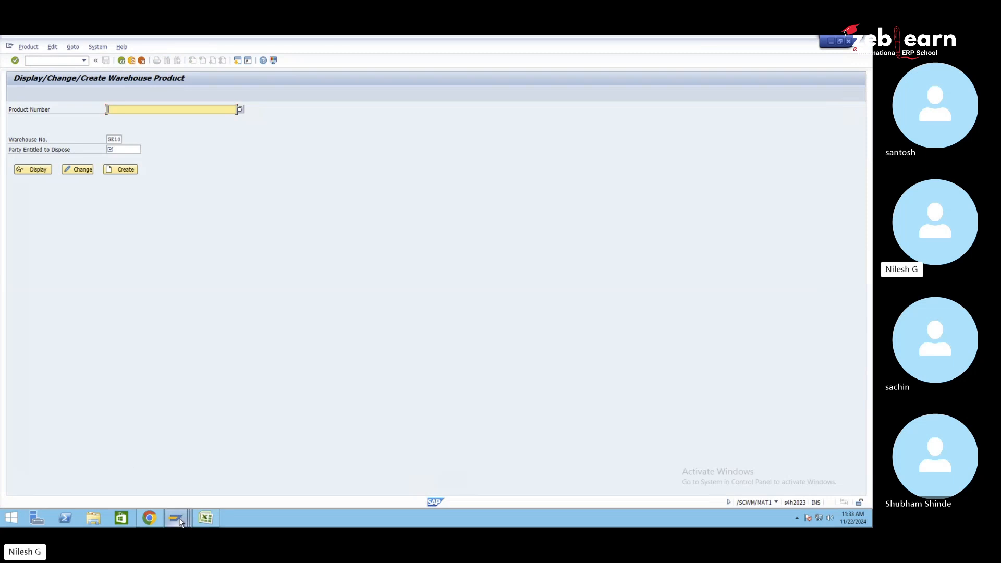
- Switch to the Maintain Inbound Delivery session and look up the product of the delivery item
mouse_move(175, 518)
left_click(172, 483)
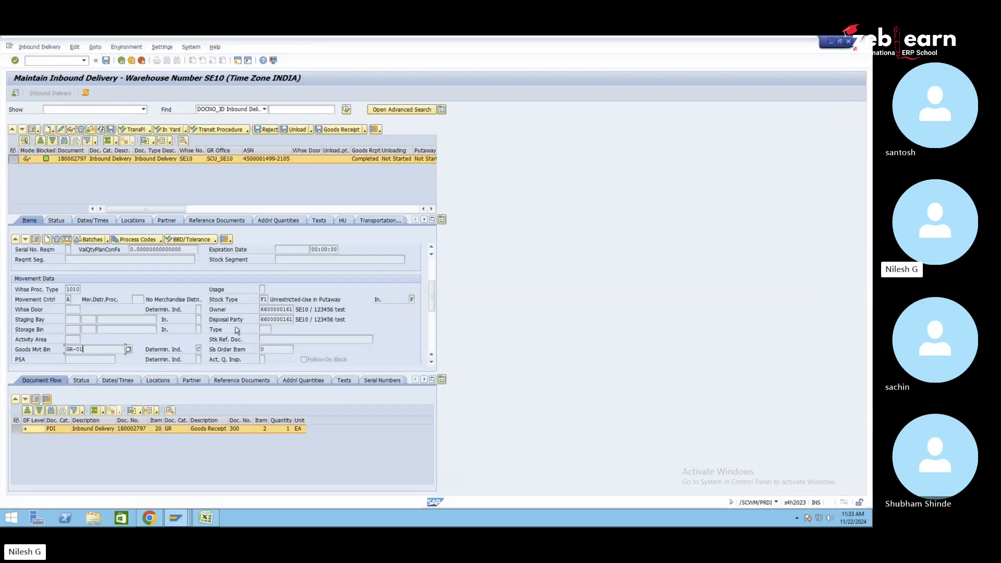
left_click_drag(432, 295, 434, 270)
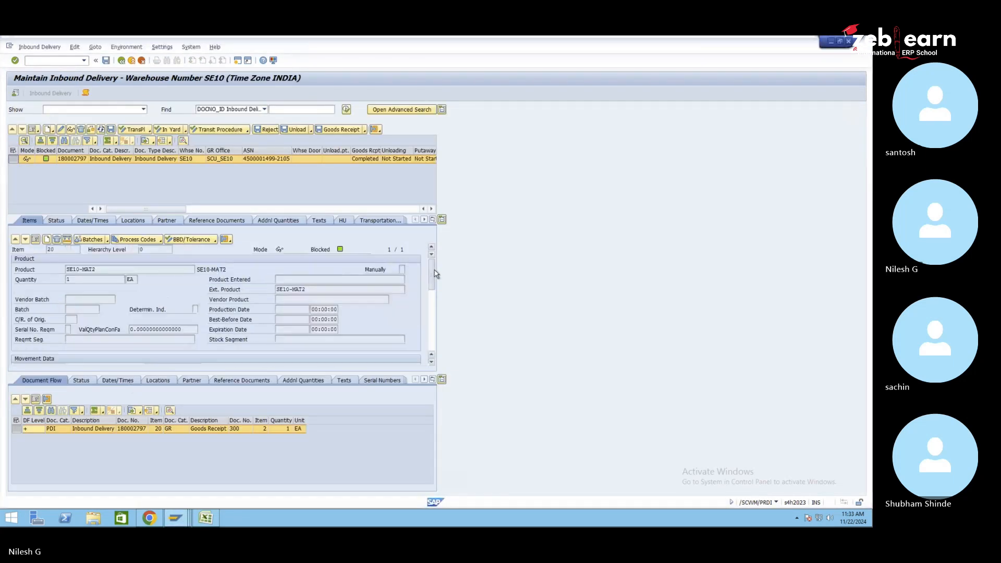
- Back in the warehouse product session, display product SE10-MAT2 in warehouse SE10 with the SE10 party entitled to dispose
left_click(175, 519)
left_click(436, 474)
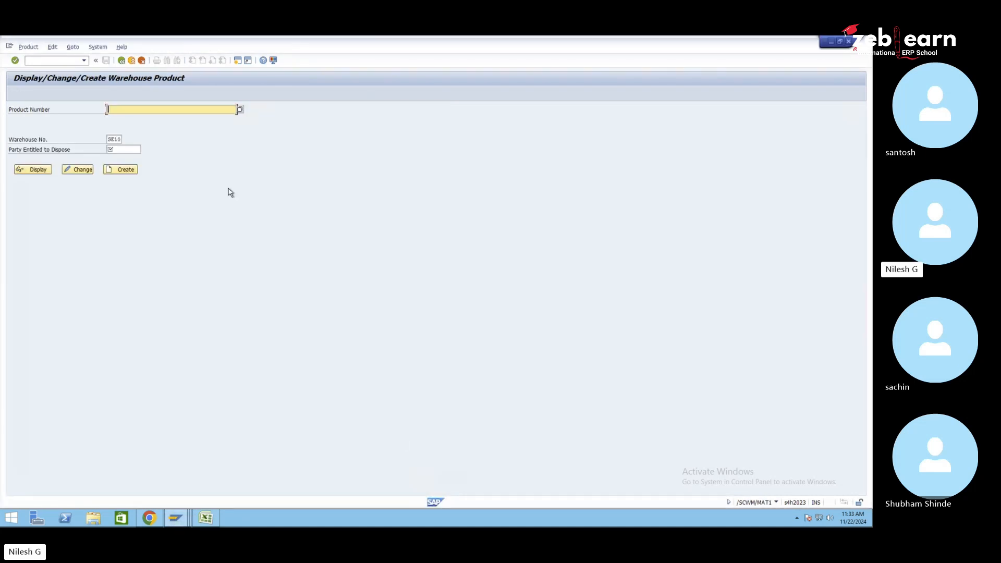
type("SE10-MAT2")
left_click(132, 151)
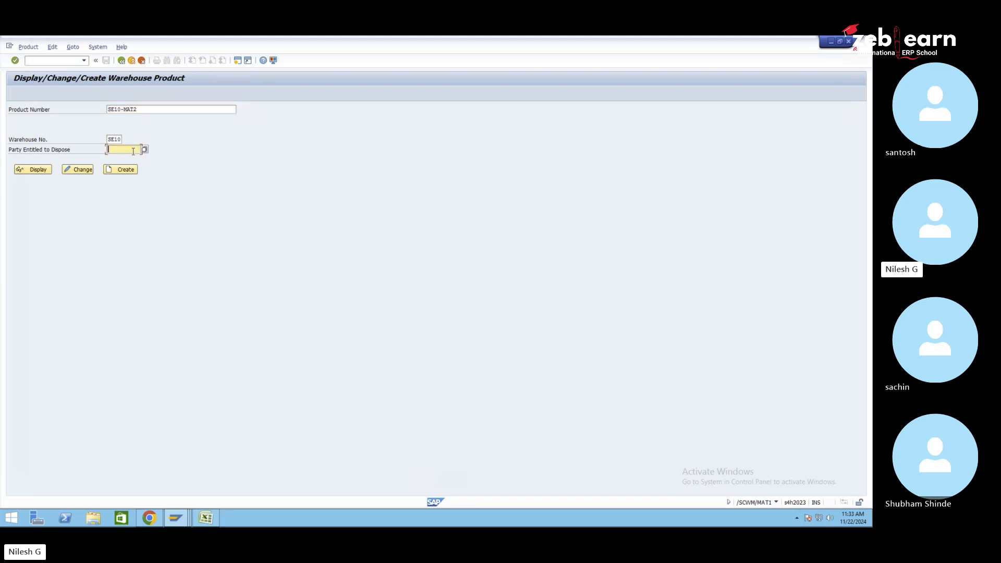
left_click(145, 150)
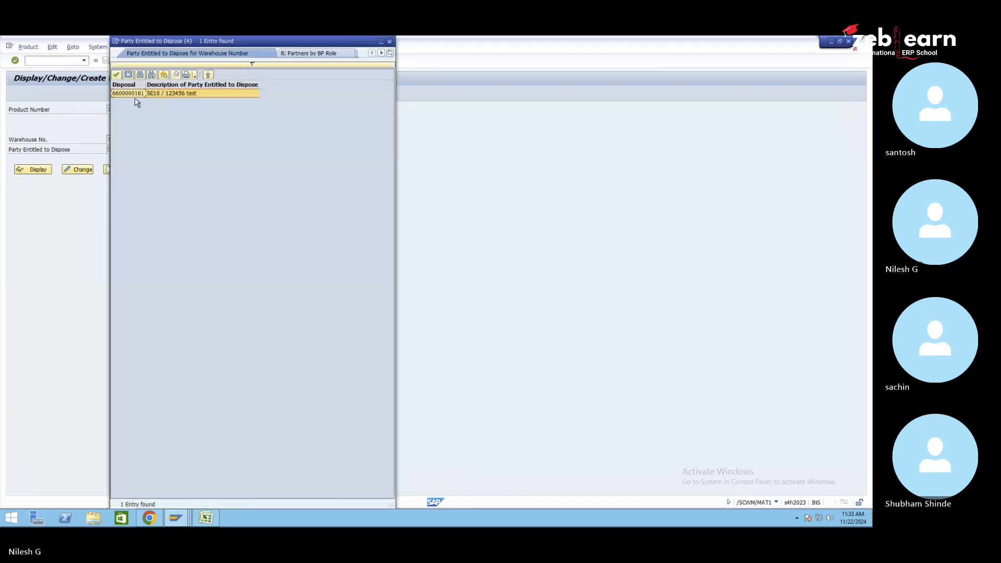
double_click(135, 93)
left_click(34, 170)
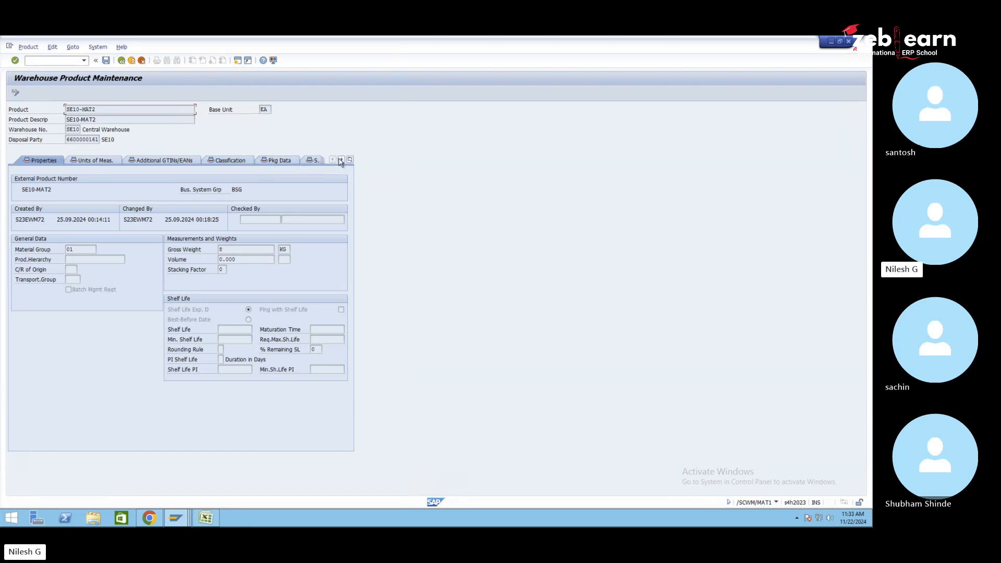
- Show the product's warehouse data and list the possible values for the process type determination indicator
left_click(340, 160)
left_click(340, 160)
left_click(263, 161)
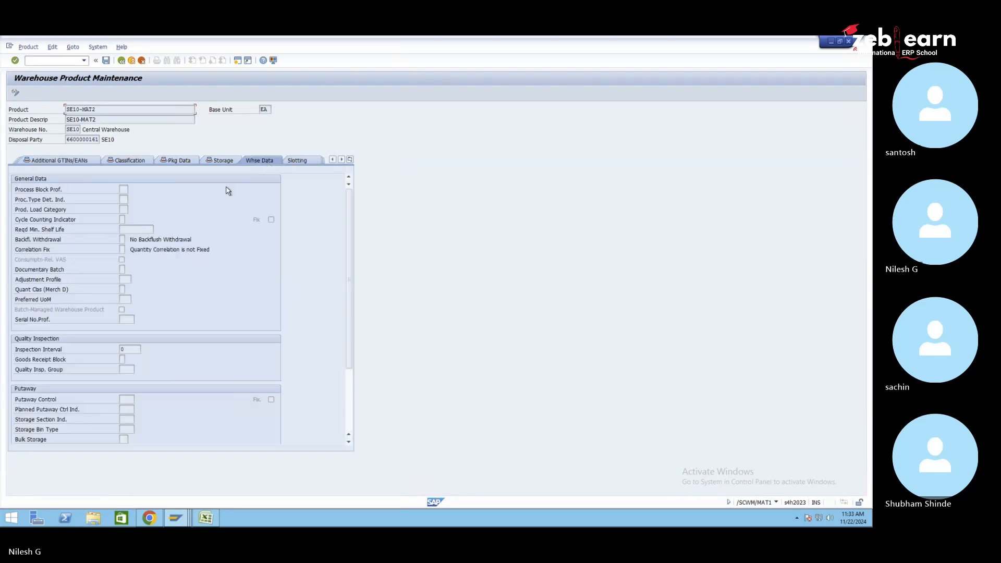
left_click(33, 203)
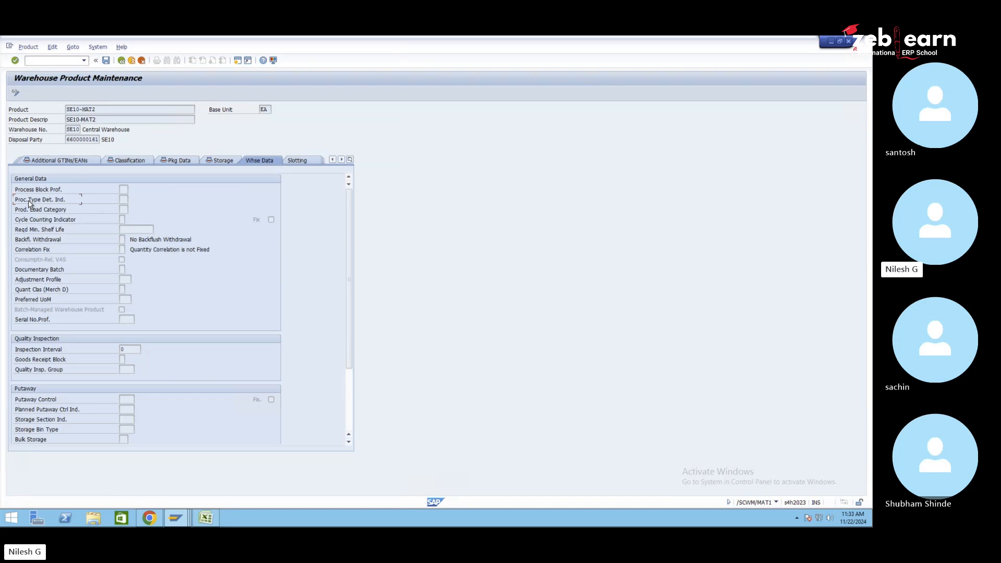
left_click(123, 200)
left_click(132, 201)
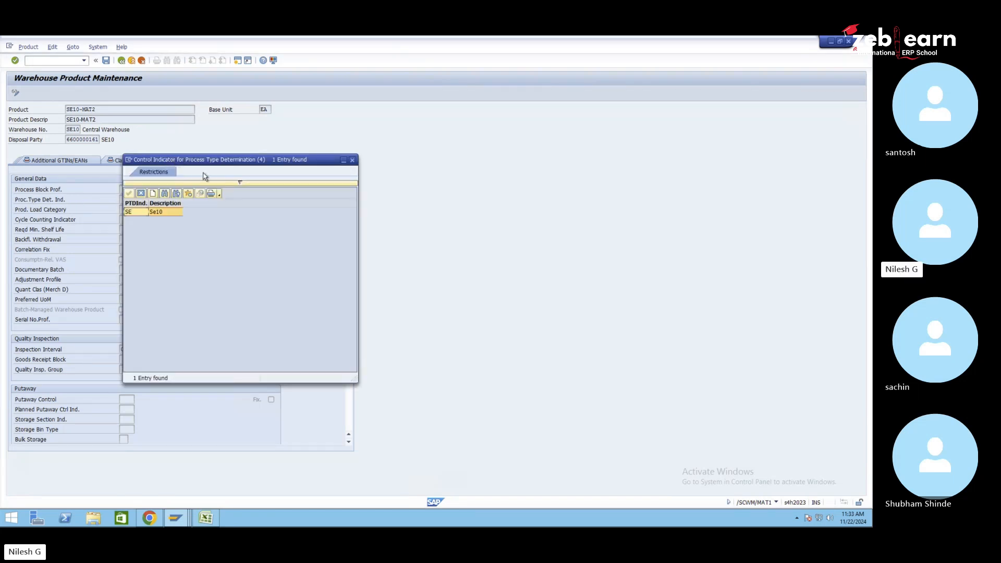
- Switch to the process type determination session and unmark the INB rows with indicators 01, 02 and SE
left_click(180, 520)
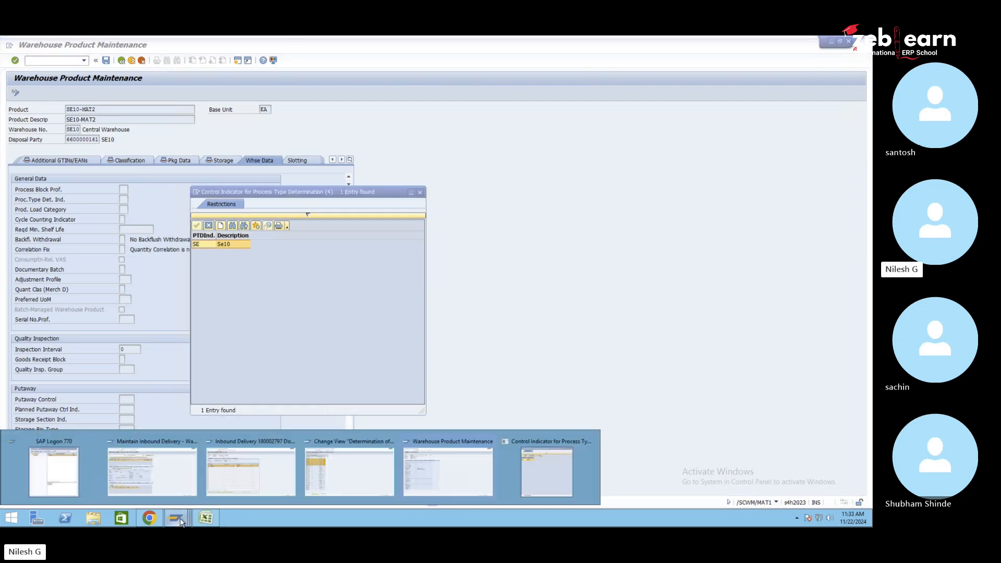
left_click(362, 474)
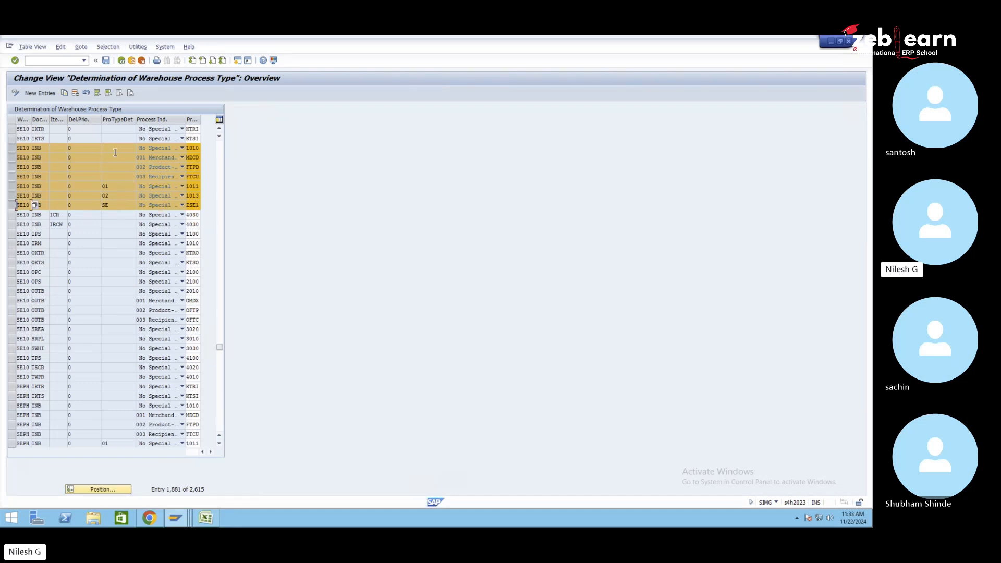
left_click(12, 189)
left_click(12, 195)
left_click(11, 205)
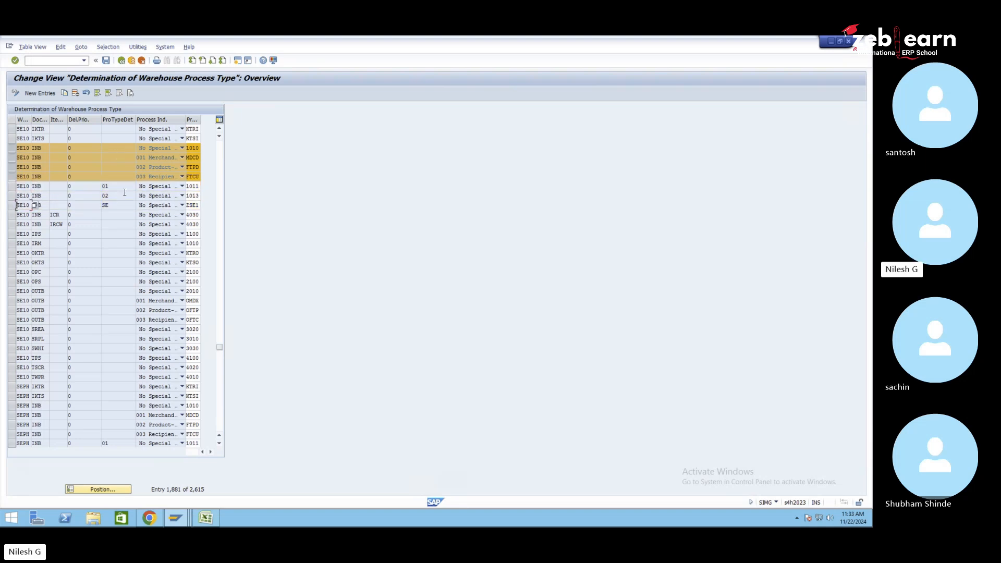
- Return to warehouse product SE10-MAT2, close the indicator value list and check the process type determination indicator field
left_click(176, 517)
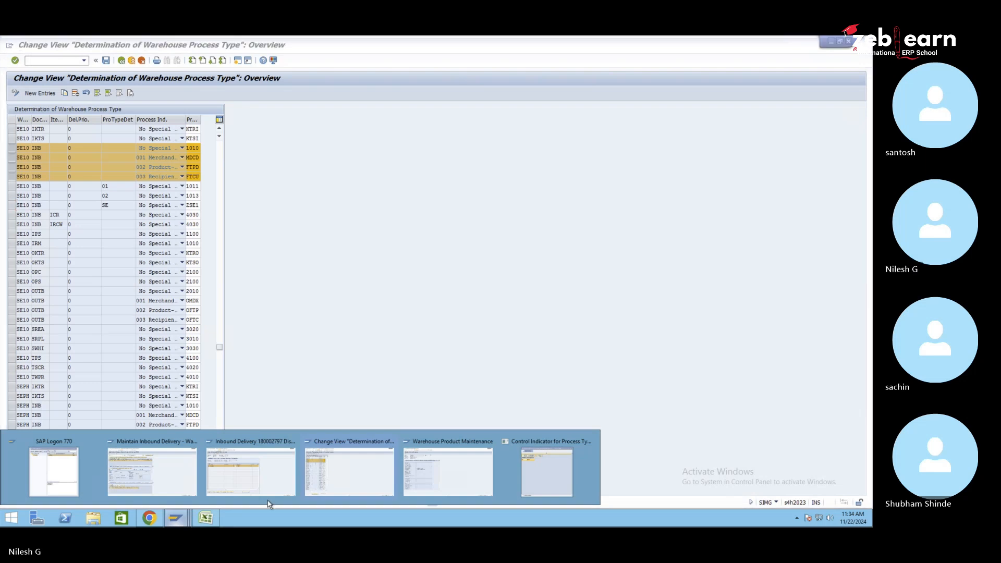
left_click(448, 472)
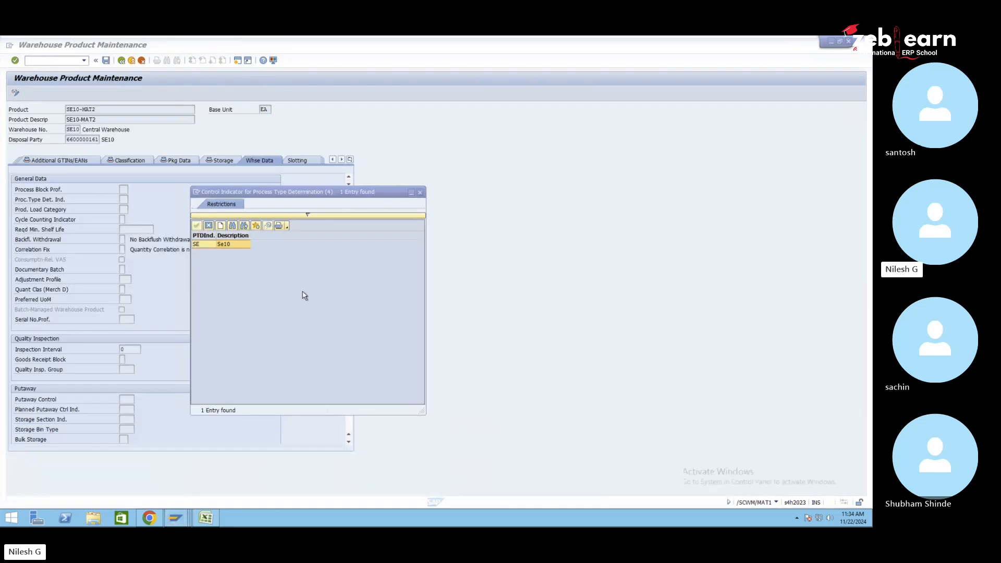
left_click(123, 199)
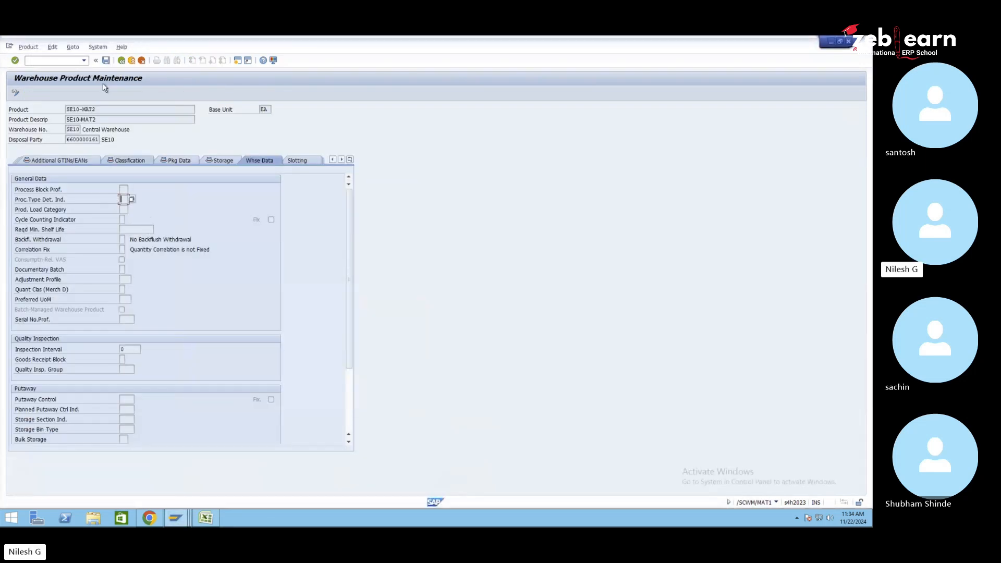
- Review the marked INB rows in process type determination and compare them with the inbound delivery item's warehouse process type
left_click(176, 517)
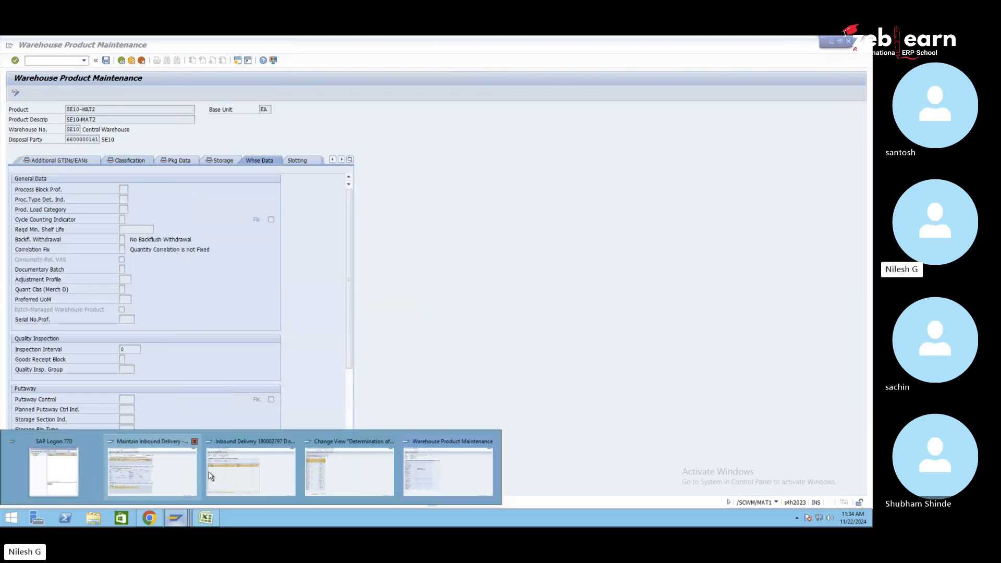
left_click(344, 472)
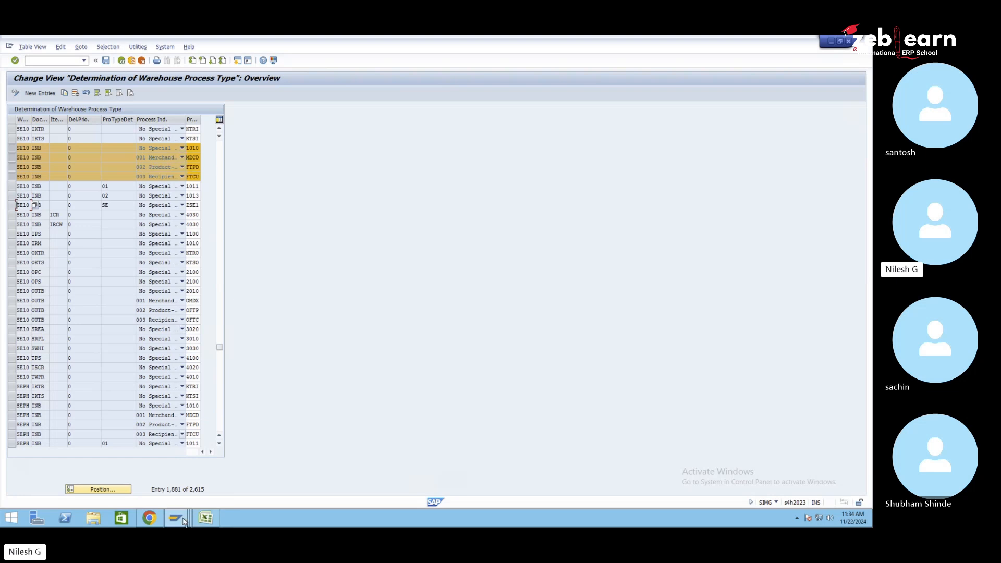
mouse_move(176, 517)
left_click(130, 471)
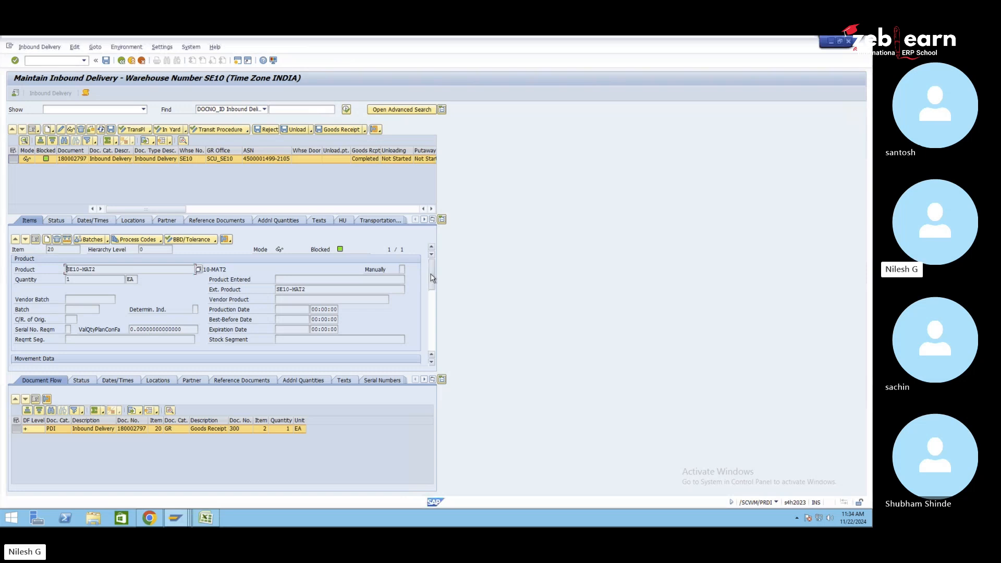
scroll(432, 278, "down", 3)
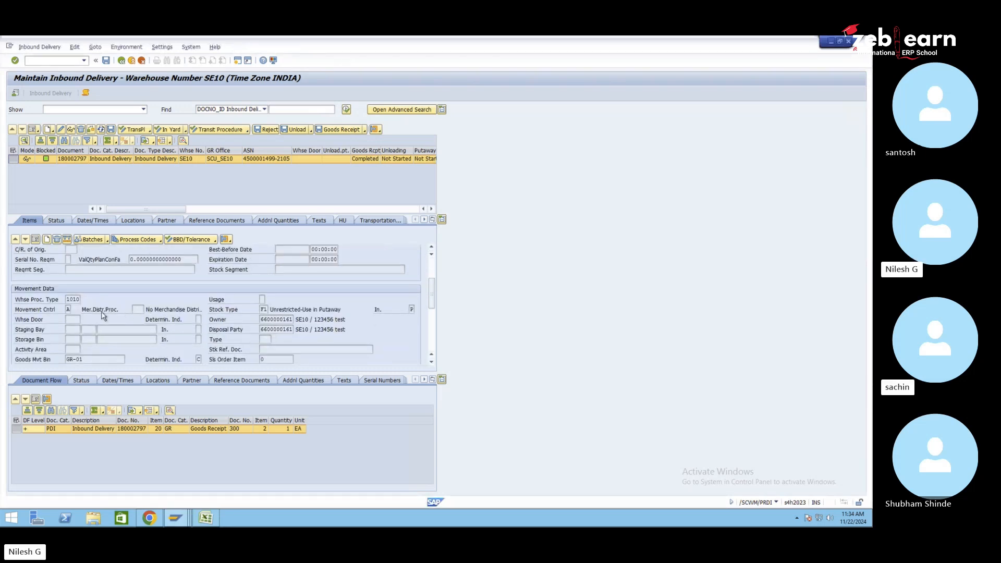
- List the possible merchandise distribution process values for the delivery item, and return to the warehouse process type determination table
left_click(139, 309)
left_click(147, 310)
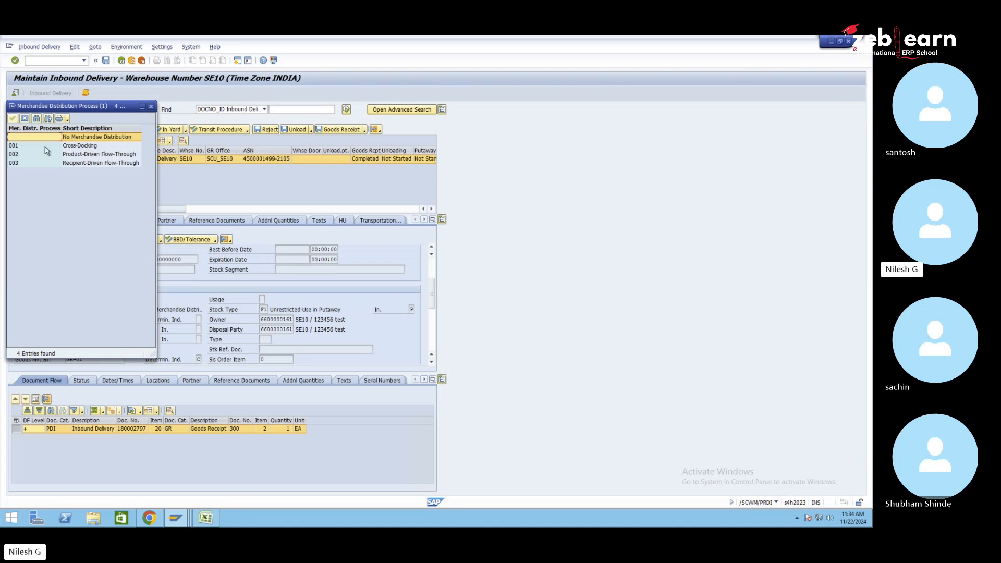
left_click(176, 517)
left_click(323, 478)
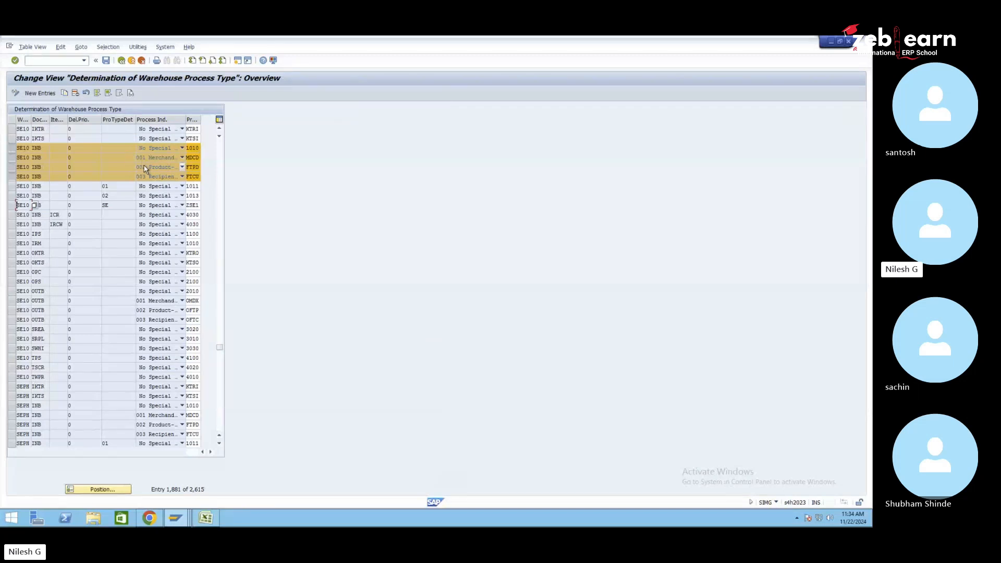
- Unmark the SE10 INB rows with process indicators 001, 002 and 003, and mark the INB row with indicator SE
left_click(13, 159)
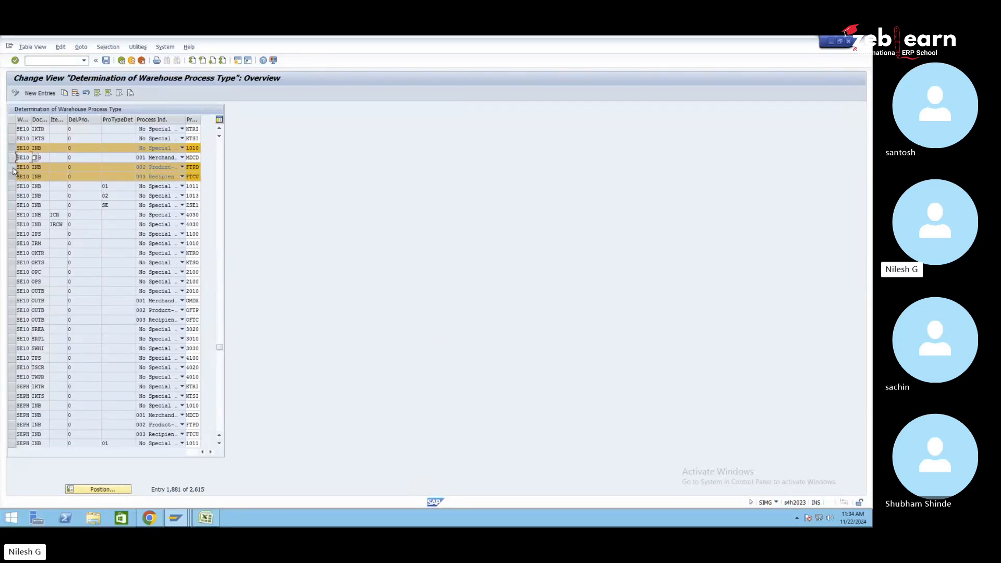
left_click(12, 178)
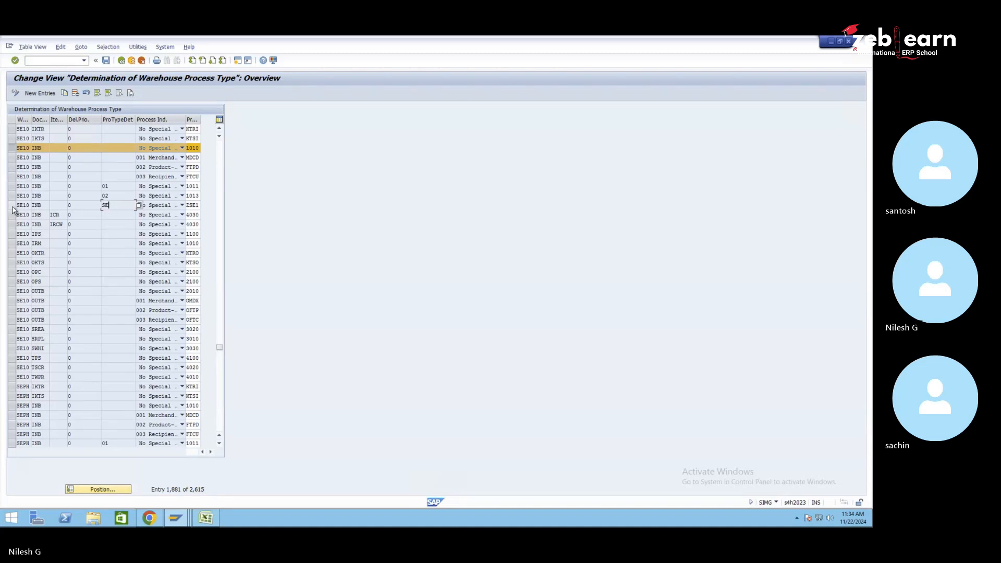
left_click(117, 207)
- In warehouse product SE10-MAT2, enable editing, set the process type determination indicator to SE and save
left_click(176, 518)
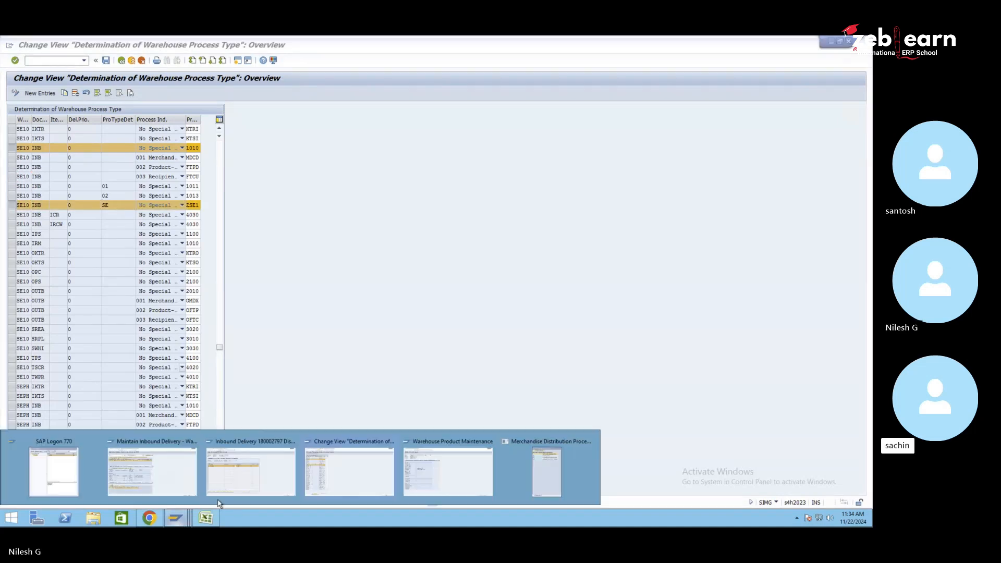
left_click(158, 480)
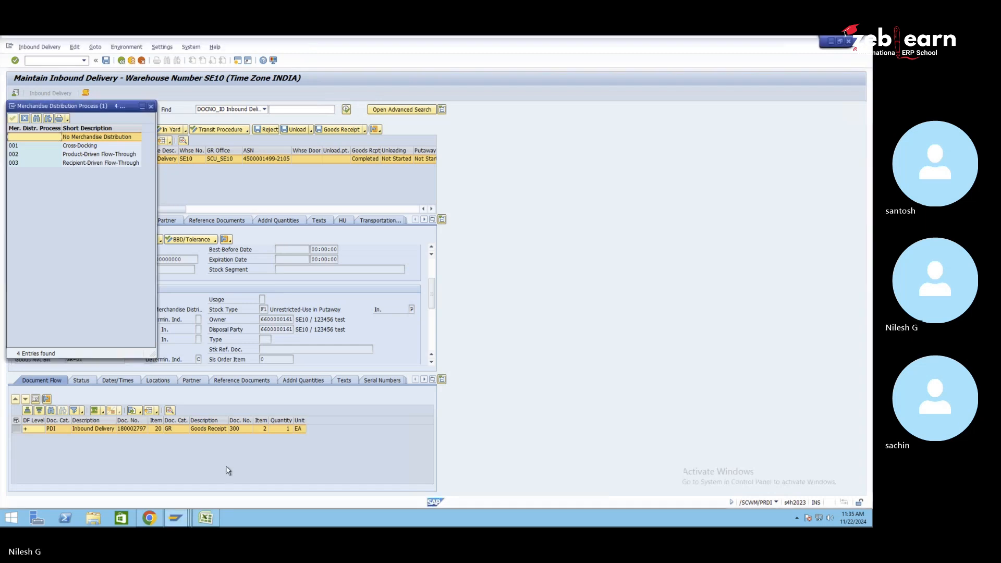
mouse_move(176, 517)
left_click(417, 471)
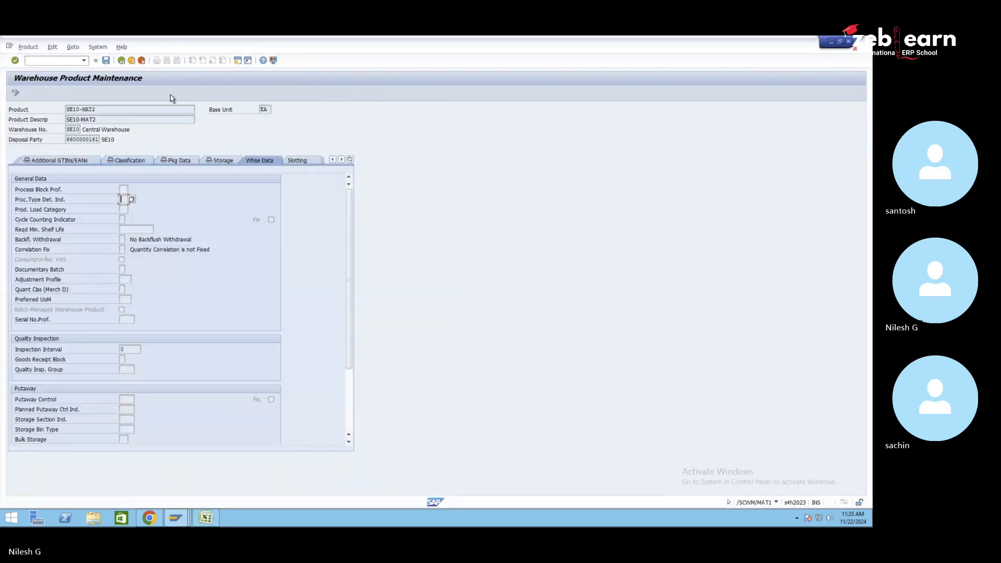
left_click(18, 92)
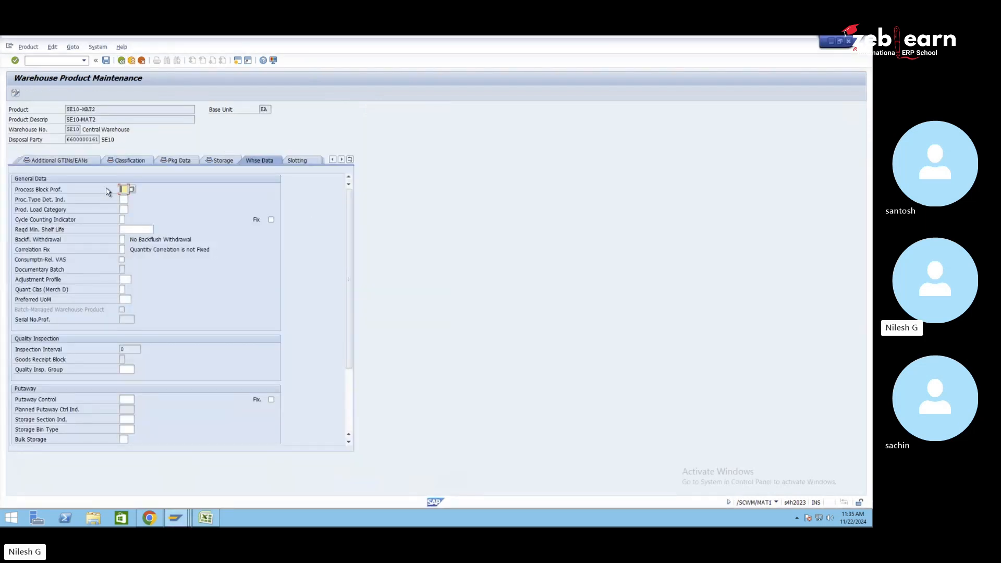
left_click(125, 198)
type("se")
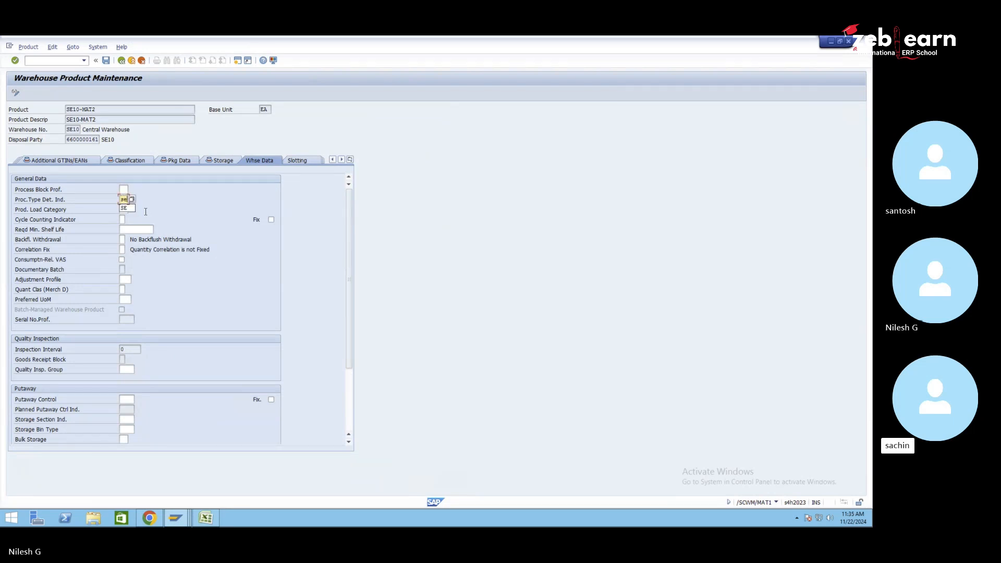
left_click(129, 209)
left_click(106, 60)
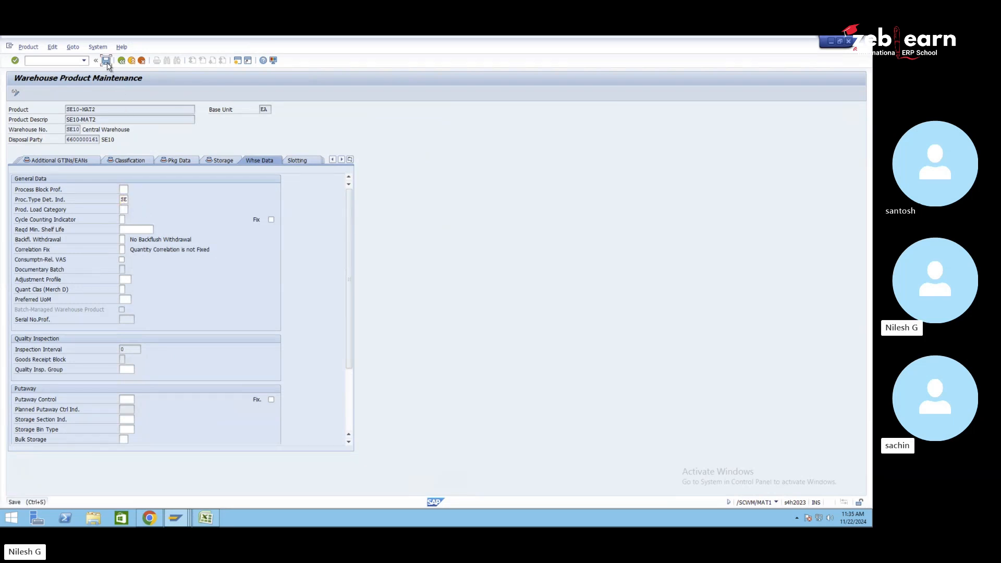
left_click(107, 61)
- Leave process type determination, open the Define Warehouse Process Type customizing and position the list at warehouse SE10
left_click(176, 519)
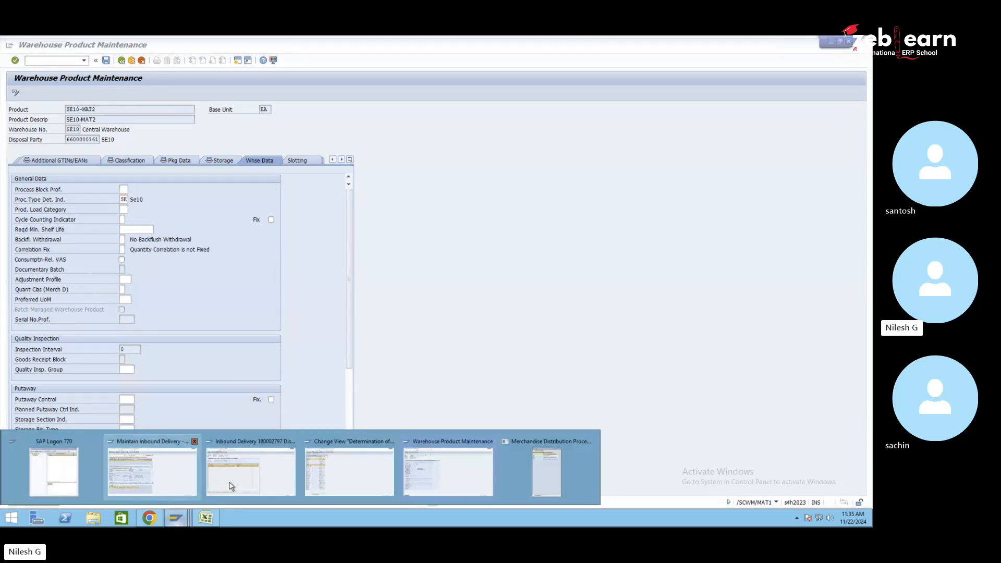
left_click(349, 472)
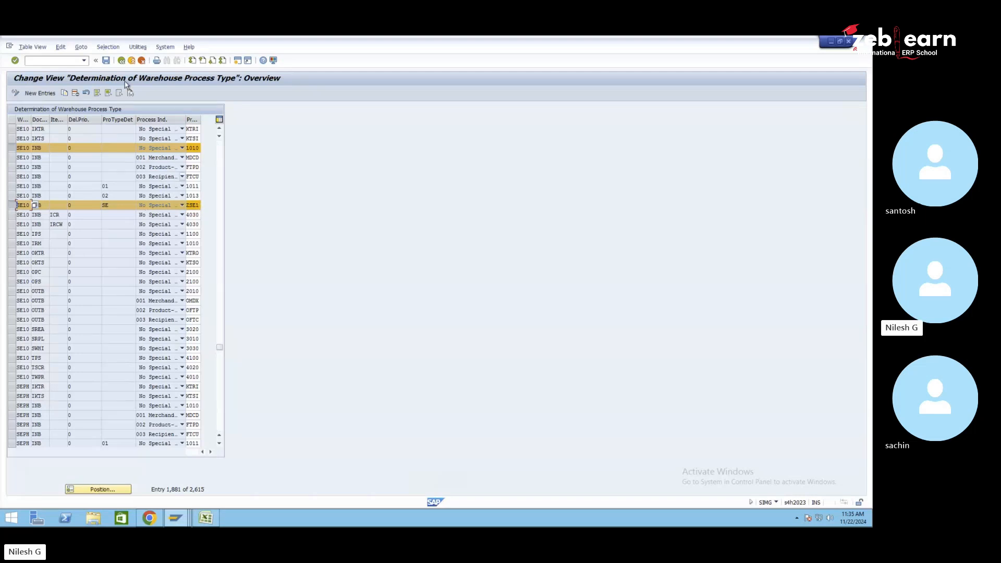
left_click(121, 60)
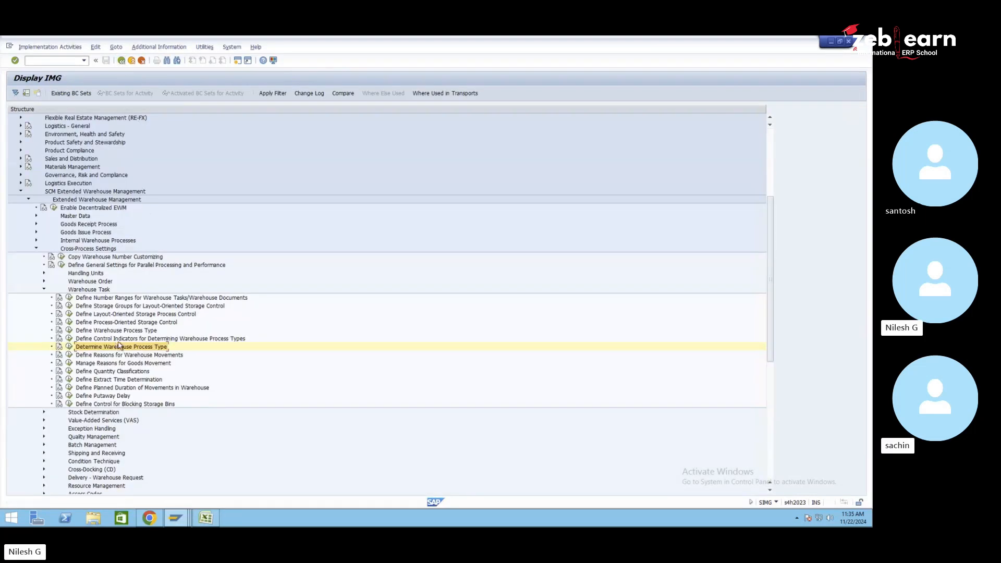
left_click(70, 331)
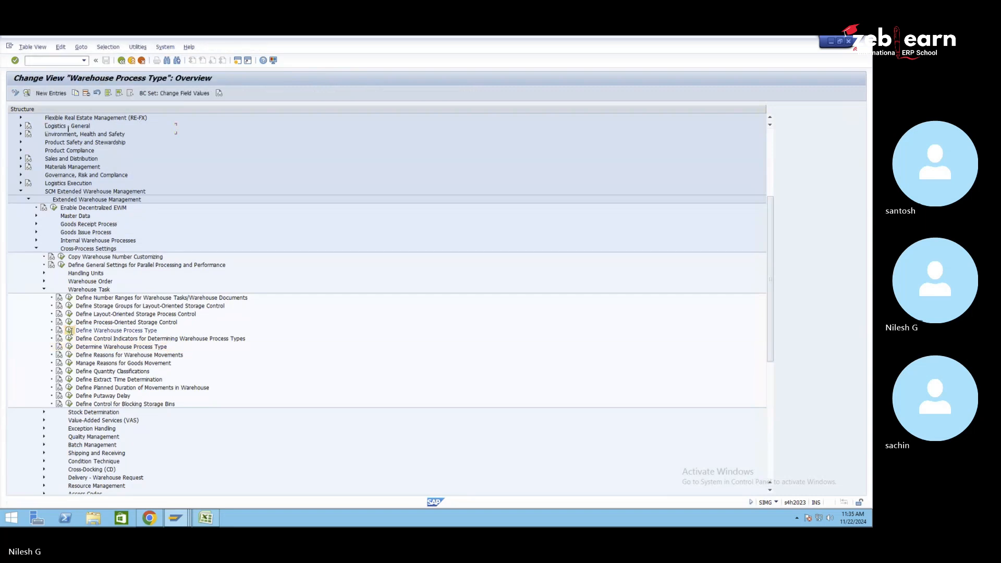
left_click(101, 490)
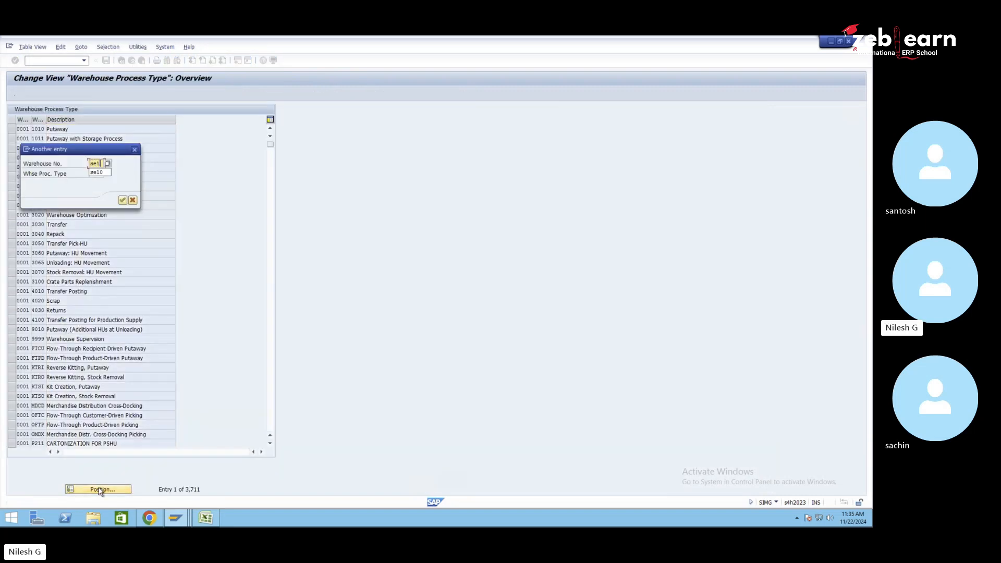
type("SE10")
key("Return")
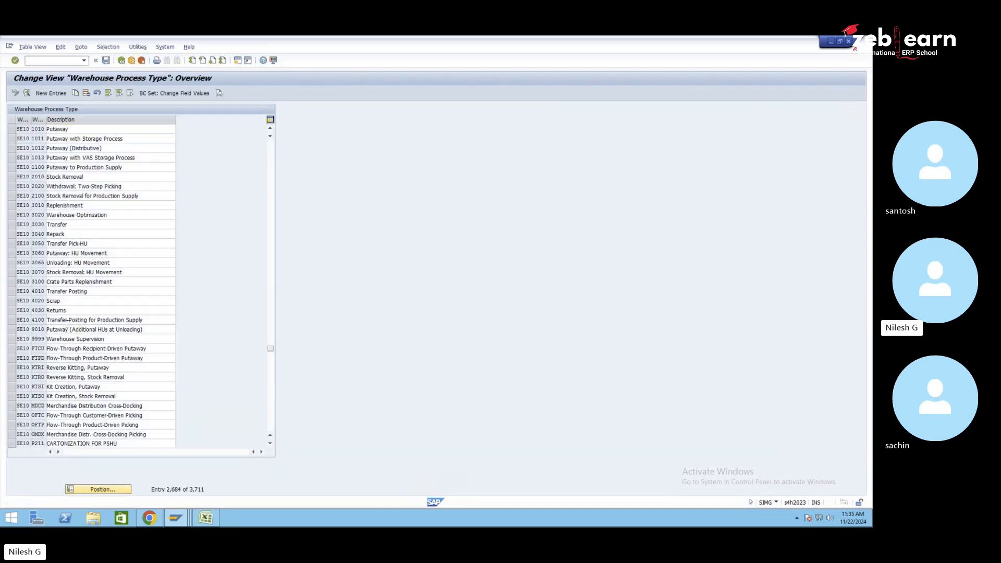
- Open the details of SE10 warehouse process type ZSE1 and check its source bin
scroll(73, 306, "down", 2)
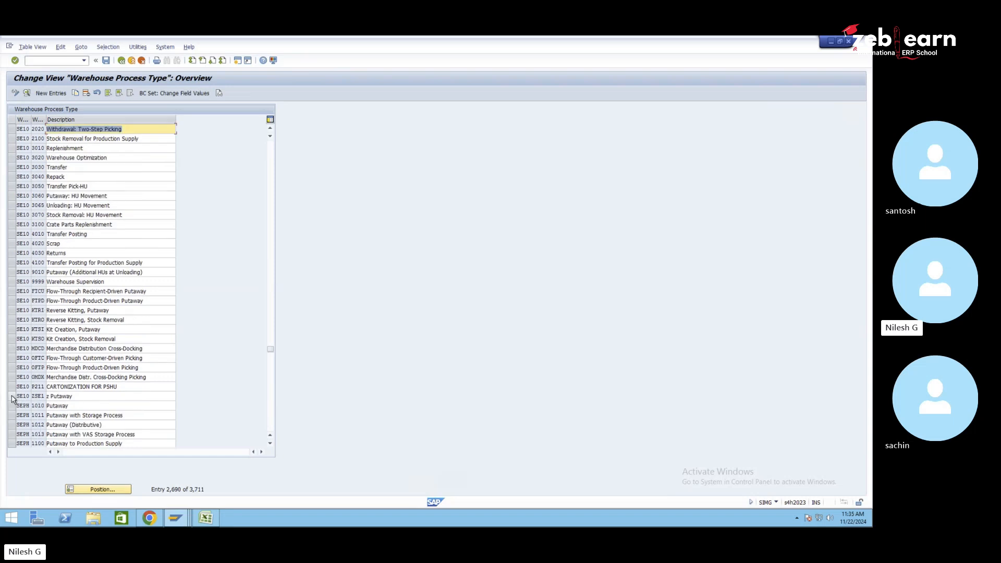
double_click(12, 396)
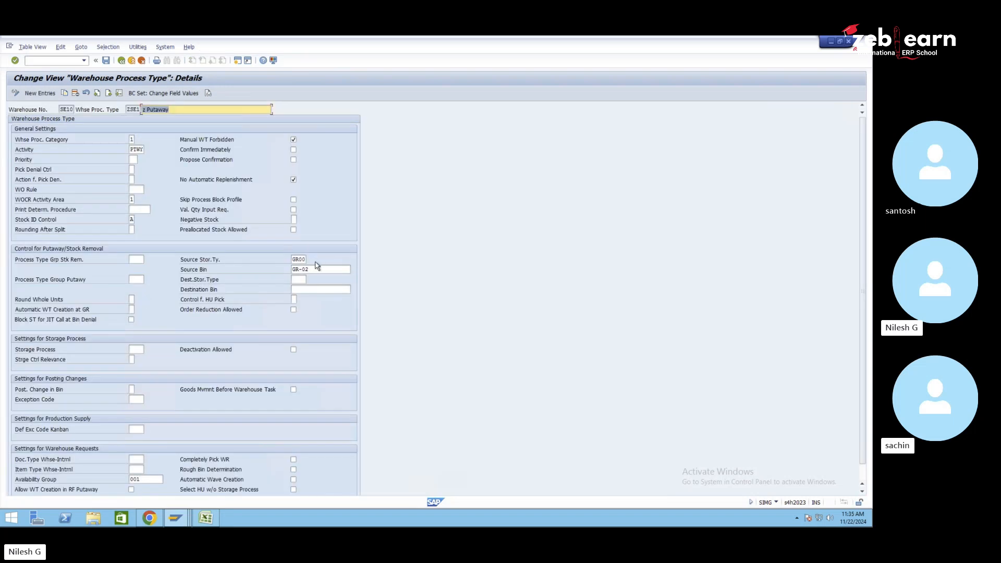
left_click(320, 271)
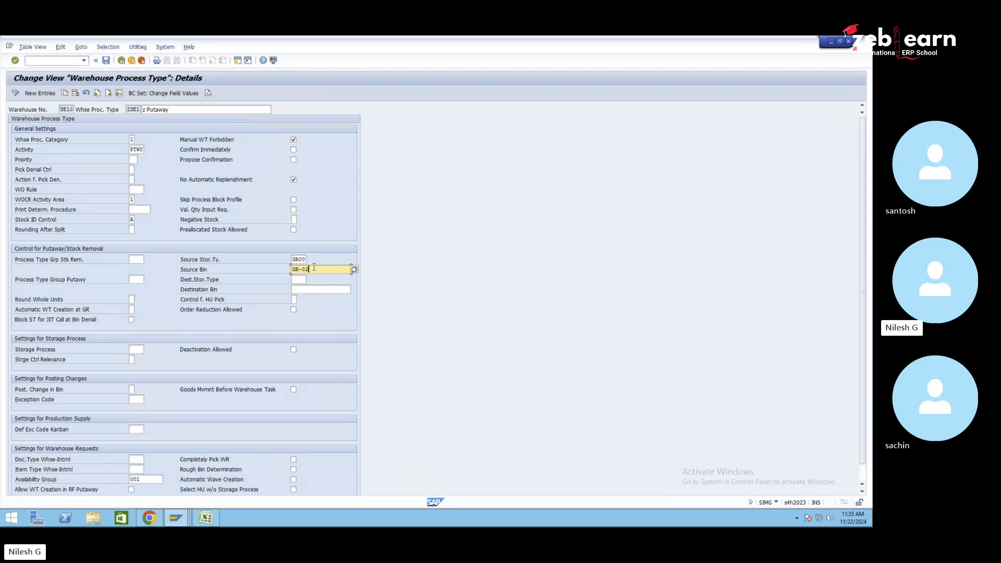
- Switch to Chrome and look at the picture of the warehouse door area
left_click(149, 518)
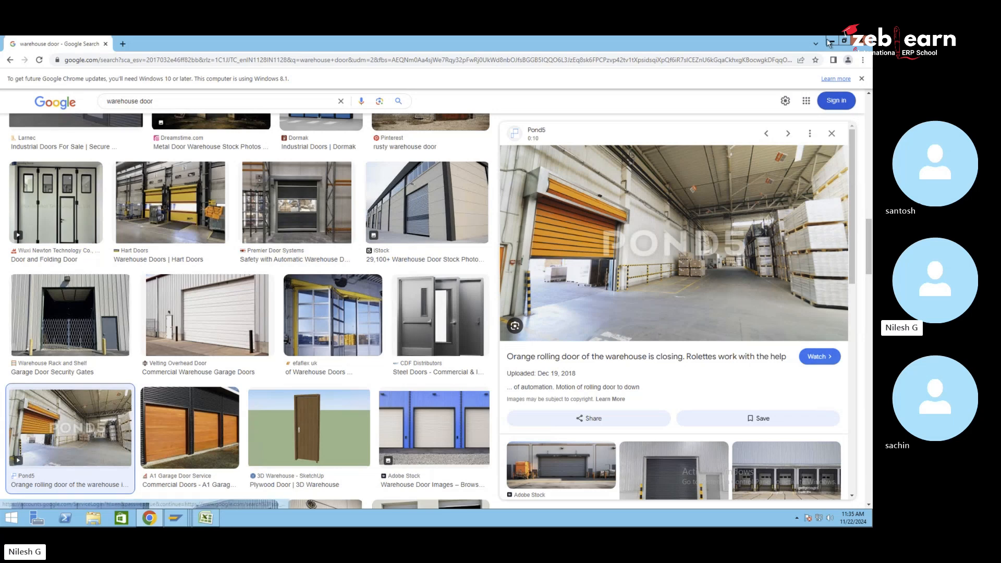
left_click(442, 336)
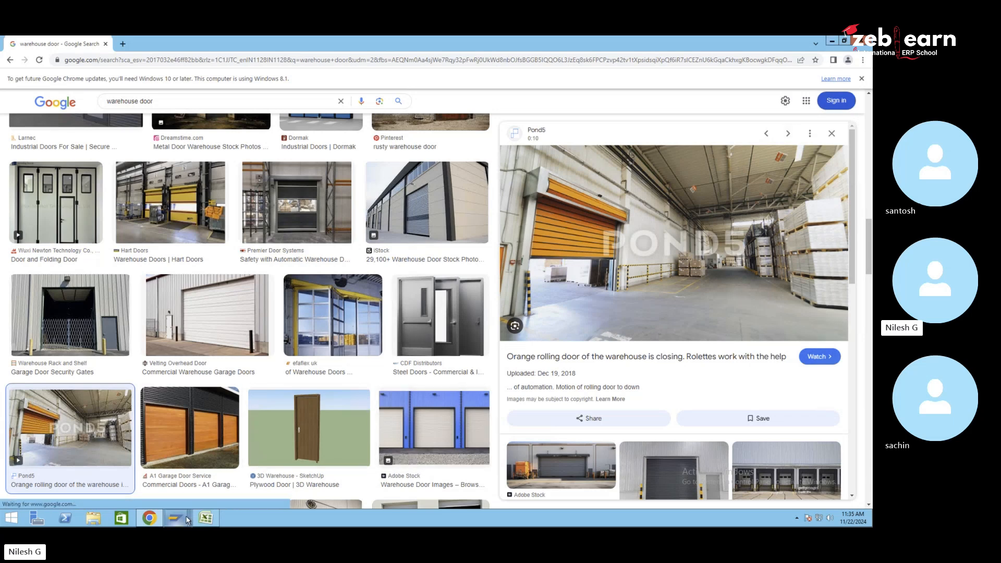
- Return to the SAP inbound delivery session and start a new delivery for the prefilled purchase order, with an external ID ending in 2105WPT1
mouse_move(177, 518)
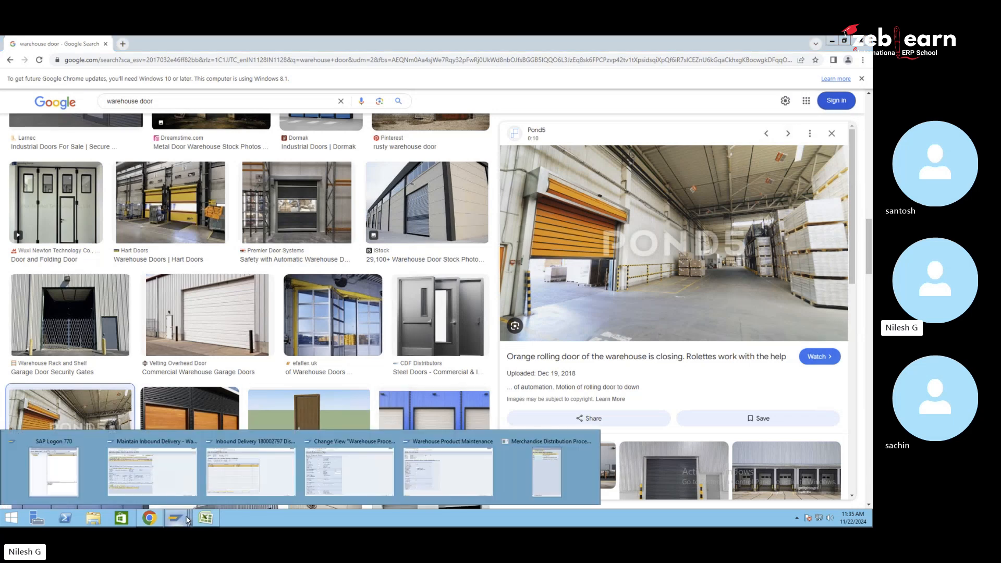
left_click(246, 467)
left_click(124, 61)
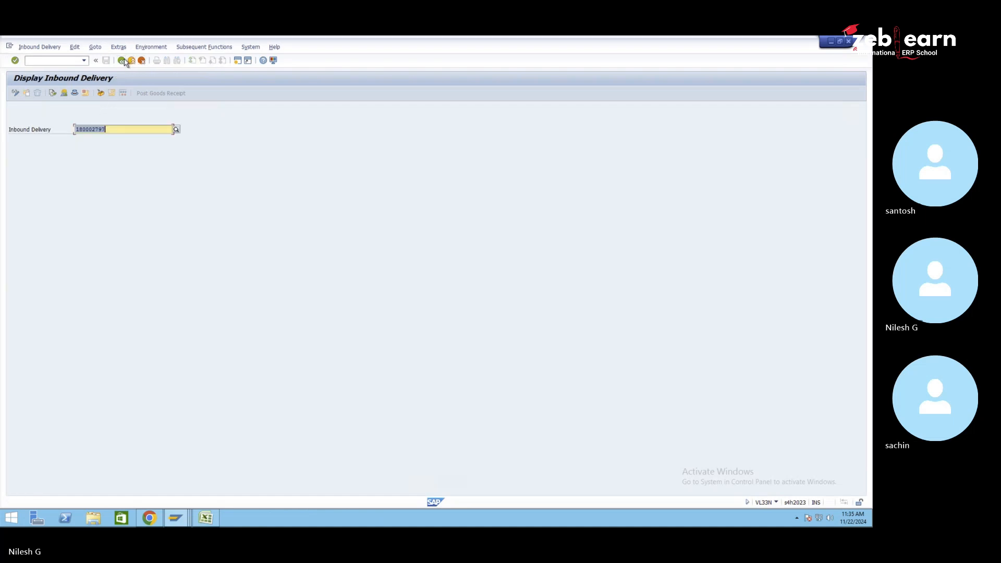
left_click(40, 47)
left_click(35, 68)
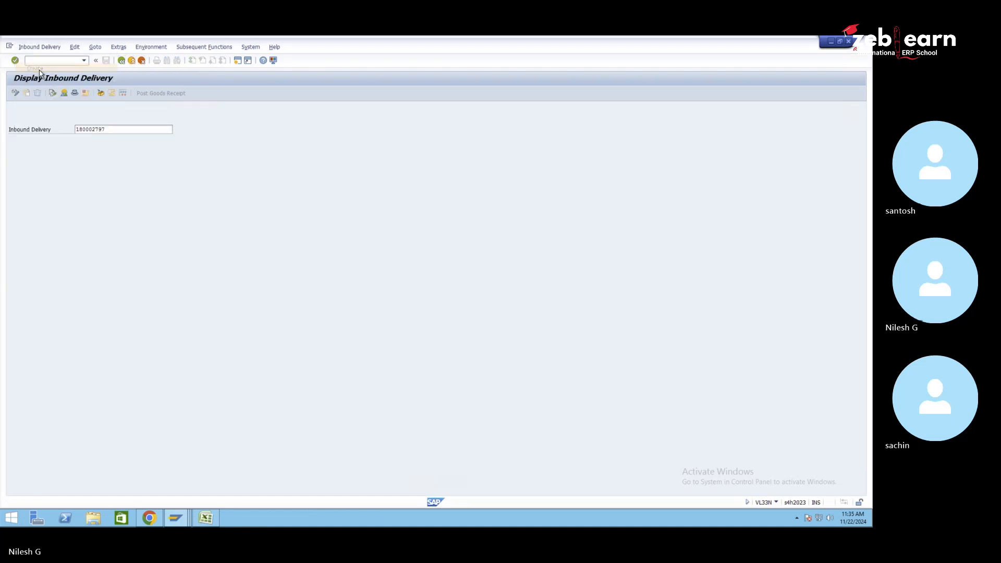
left_click(110, 183)
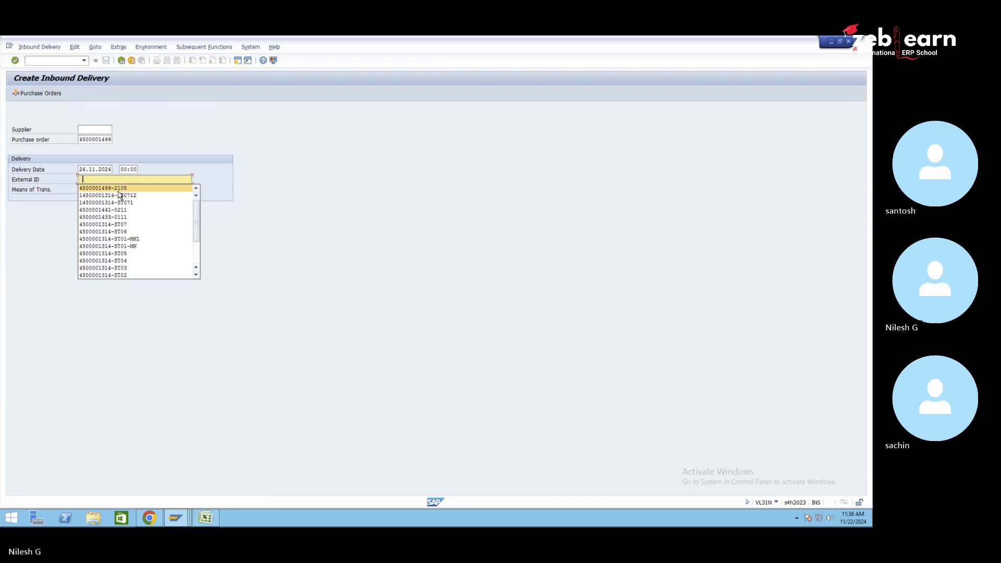
left_click(119, 190)
key("Return")
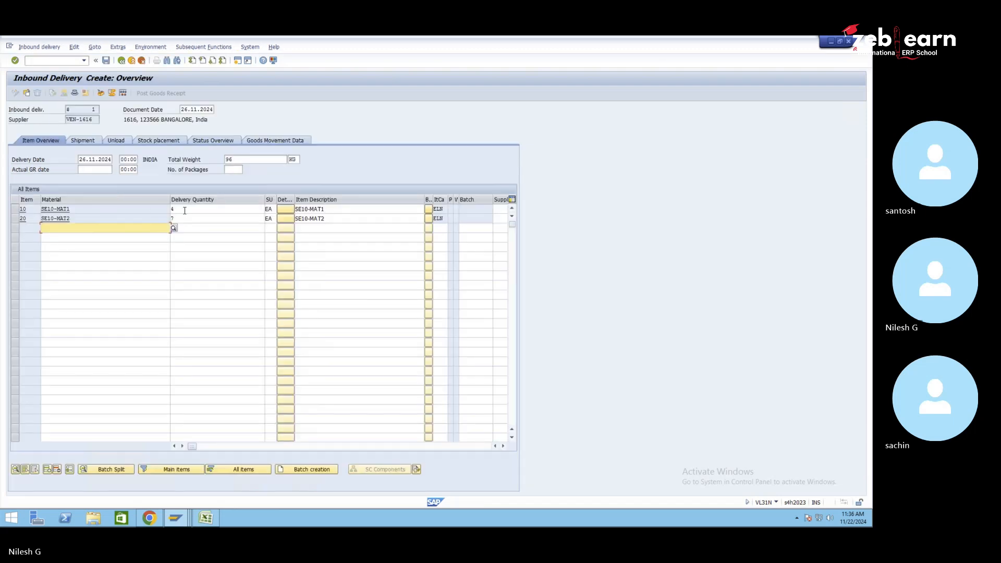
- Set the delivery quantity of items SE10-MAT1 and SE10-MAT2 to 1 each and save the inbound delivery
left_click(180, 210)
type("1")
key("Delete")
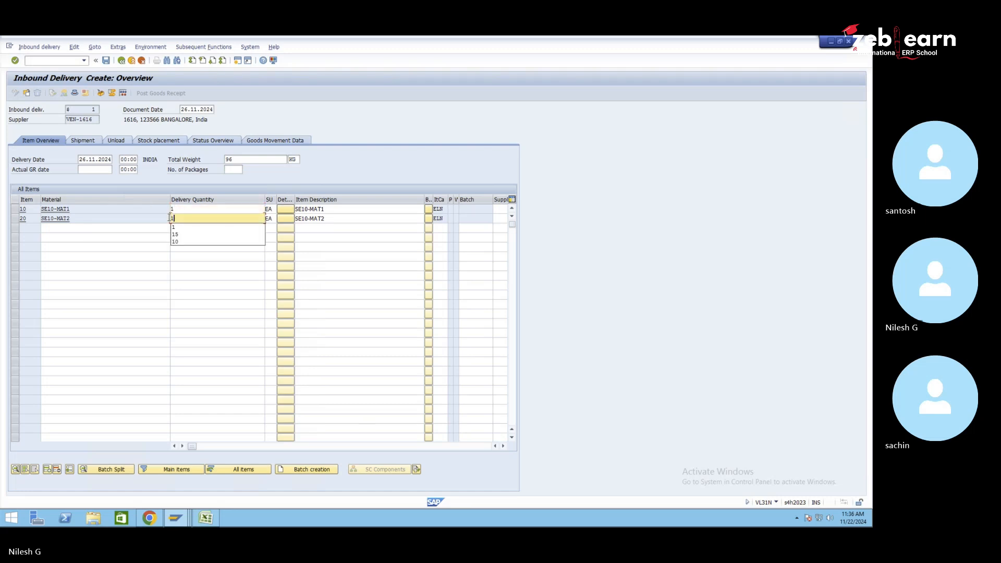
key("Return")
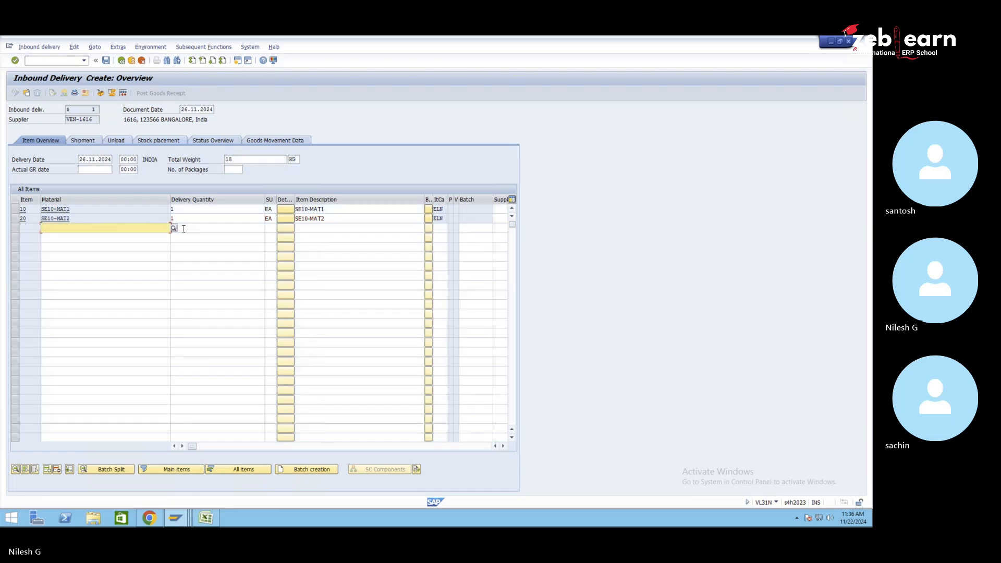
left_click(107, 61)
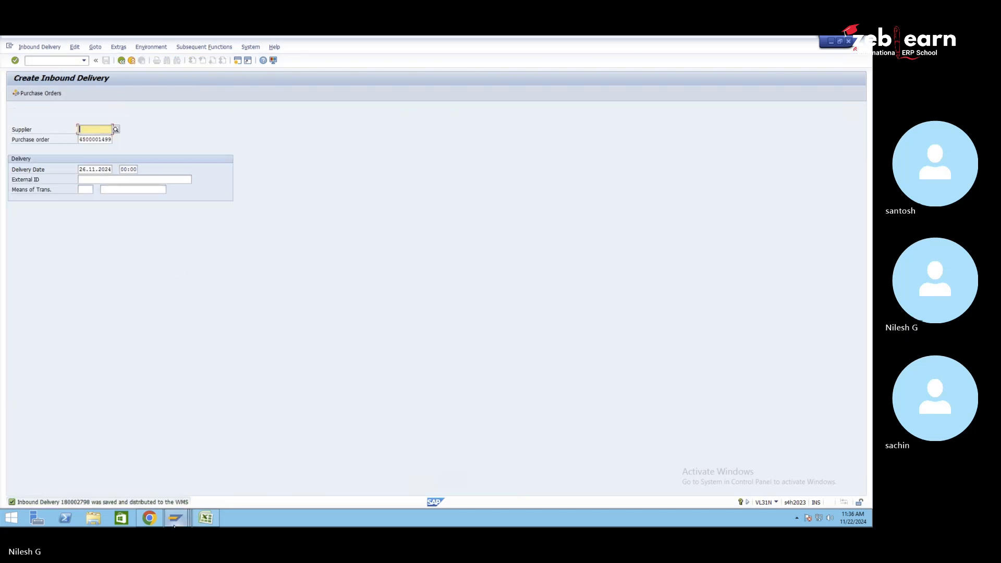
- In the warehouse inbound delivery session, close the merchandise distribution list and reload all inbound deliveries of SE10
left_click(150, 472)
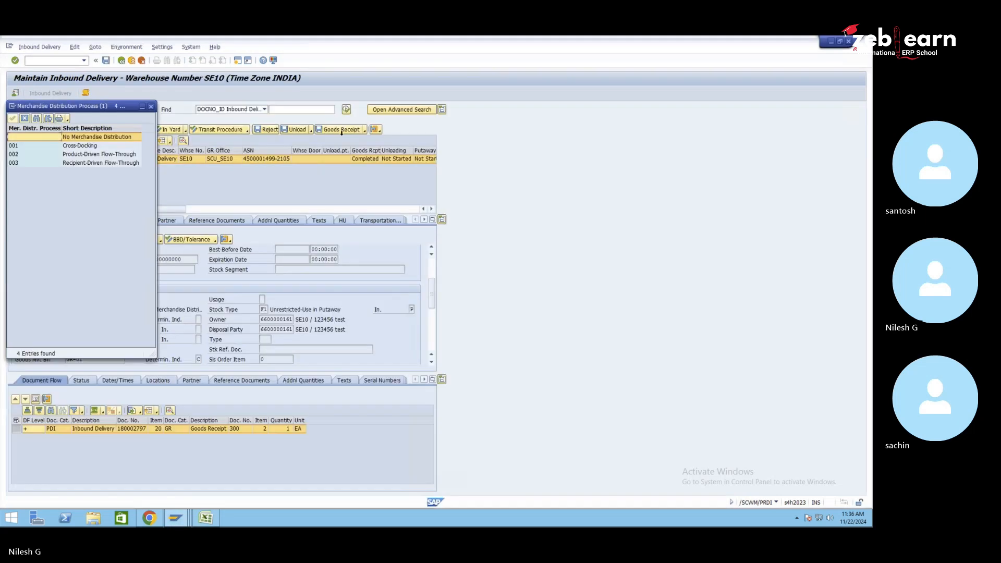
left_click(152, 108)
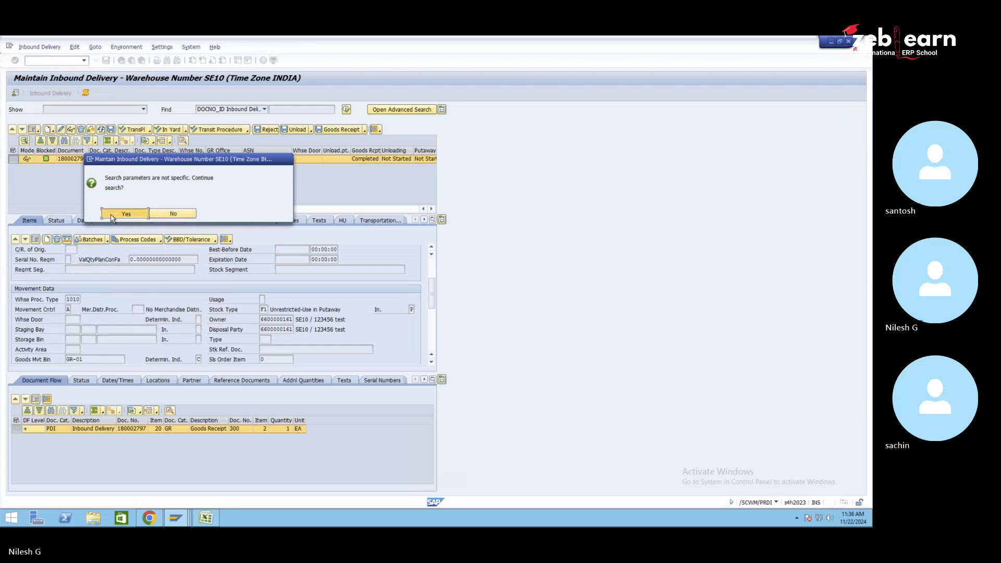
left_click(114, 215)
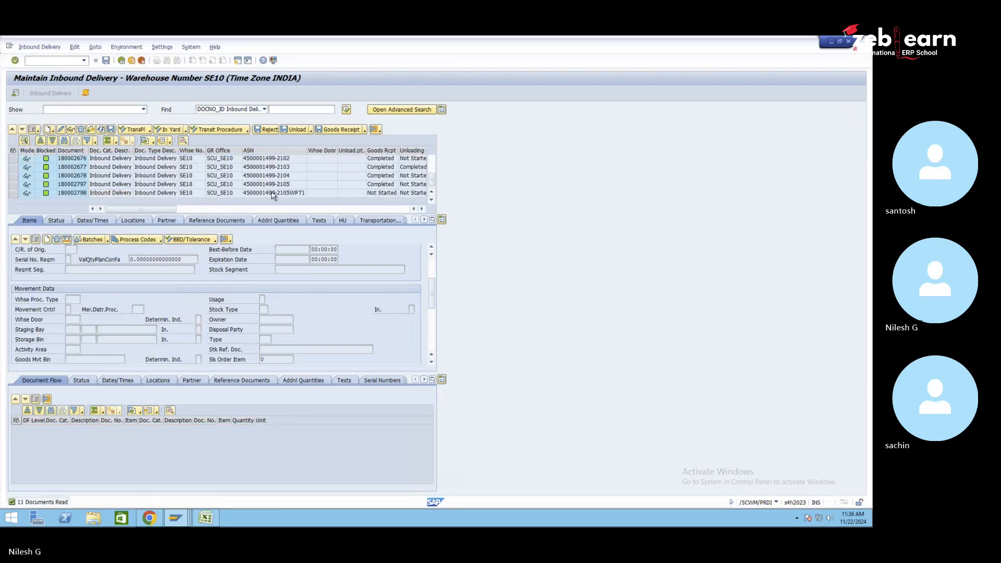
- Select the inbound delivery whose ASN ends in 2105WPT1 and show its items as a list to compare their process types
left_click(272, 194)
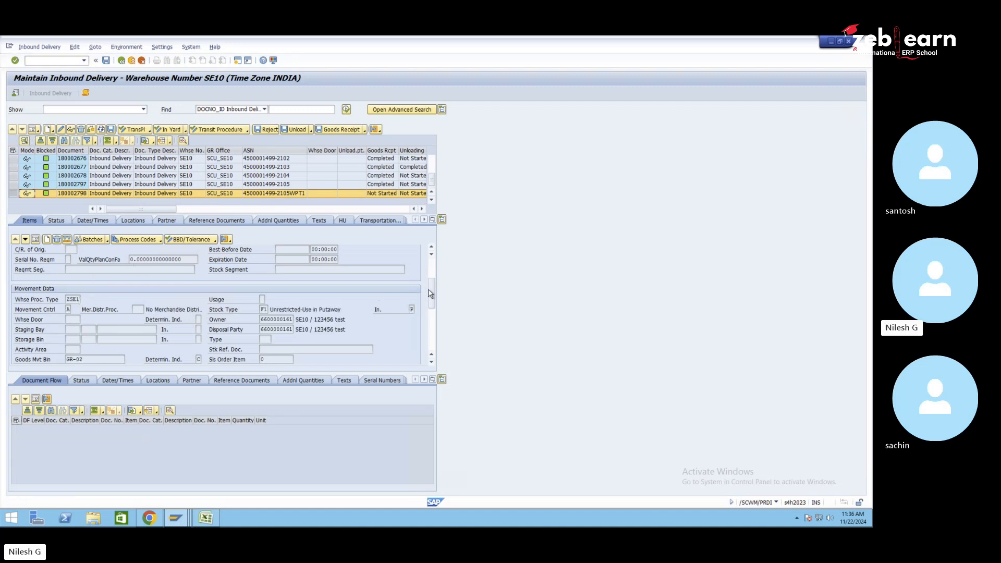
left_click_drag(433, 295, 434, 269)
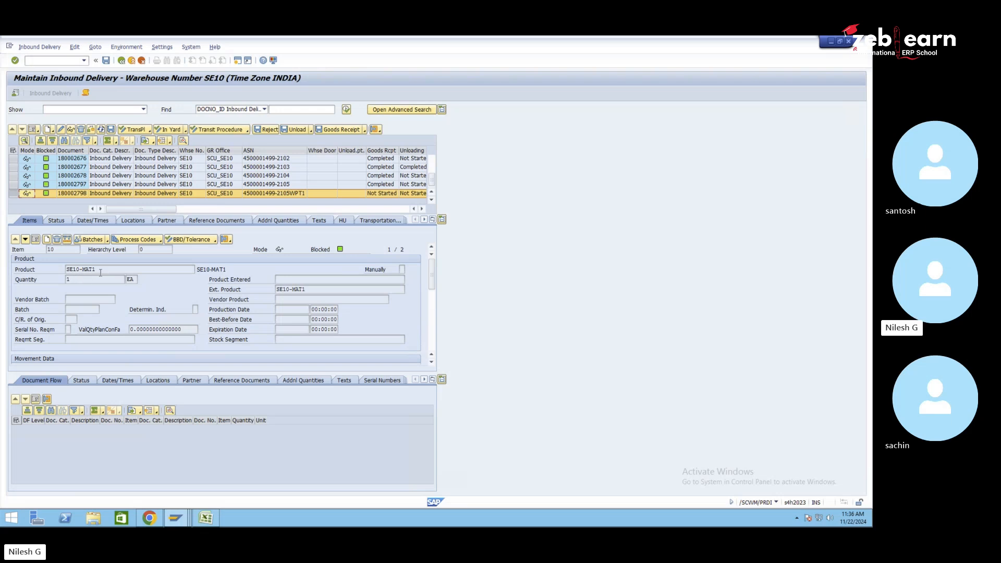
left_click(36, 239)
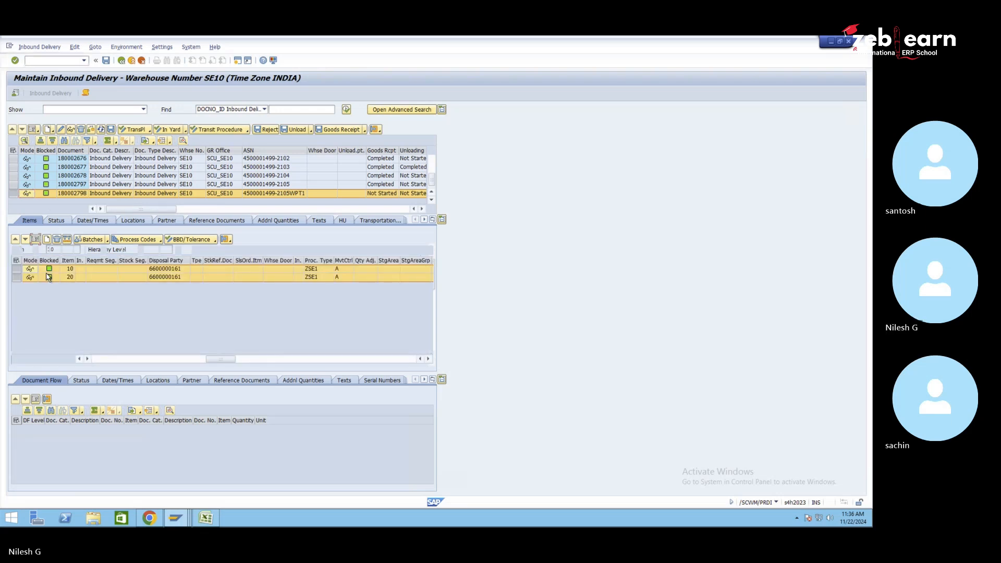
- Open the details of item 20 (SE10-MAT2) and examine its warehouse process type and goods movement bin
left_click(318, 277)
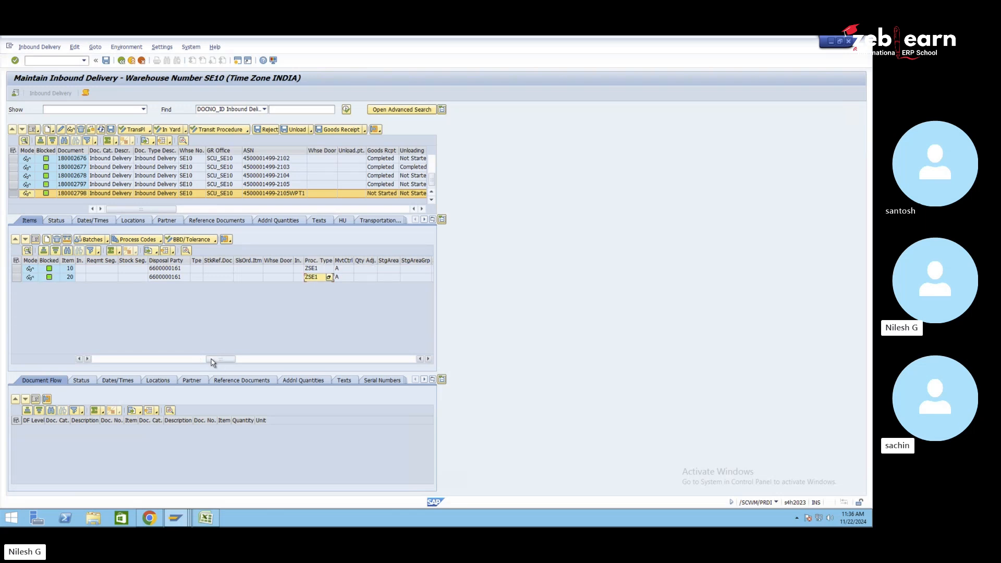
left_click(16, 277)
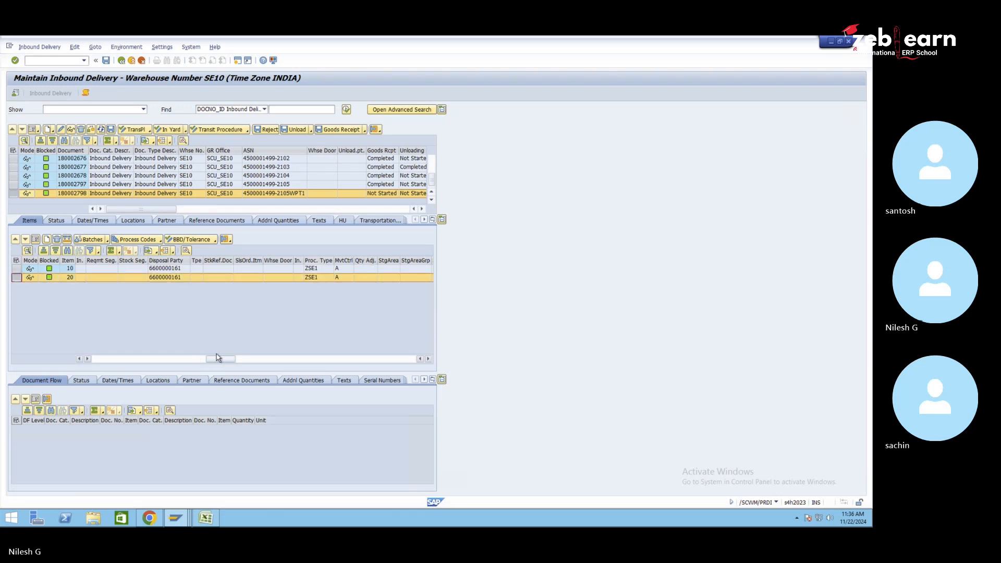
left_click(37, 240)
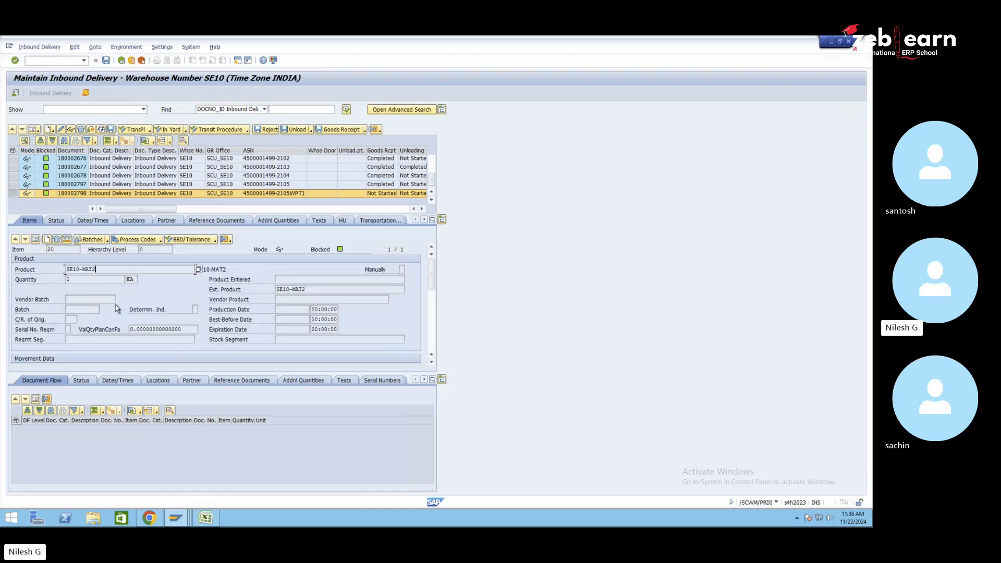
scroll(117, 309, "down", 5)
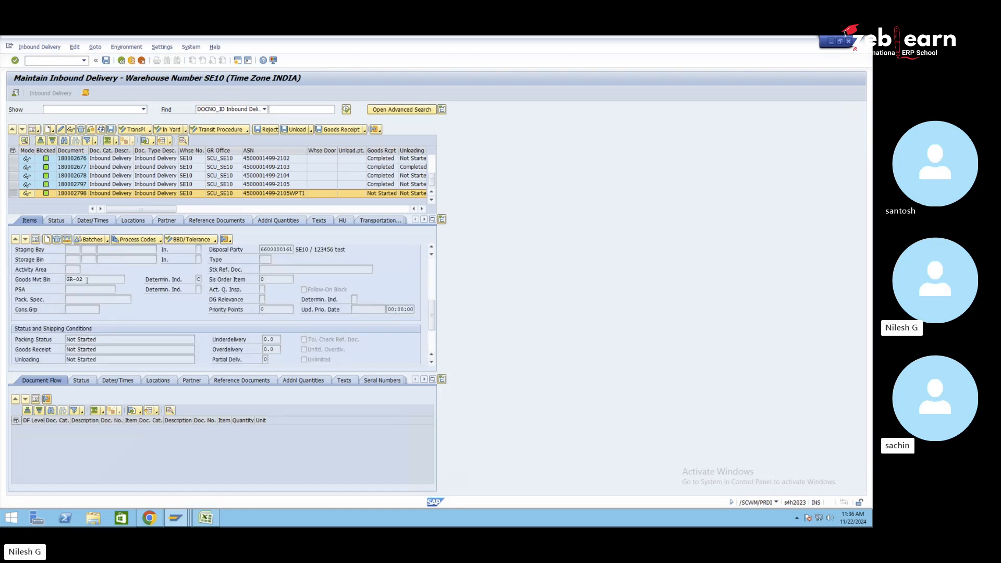
scroll(87, 280, "up", 1)
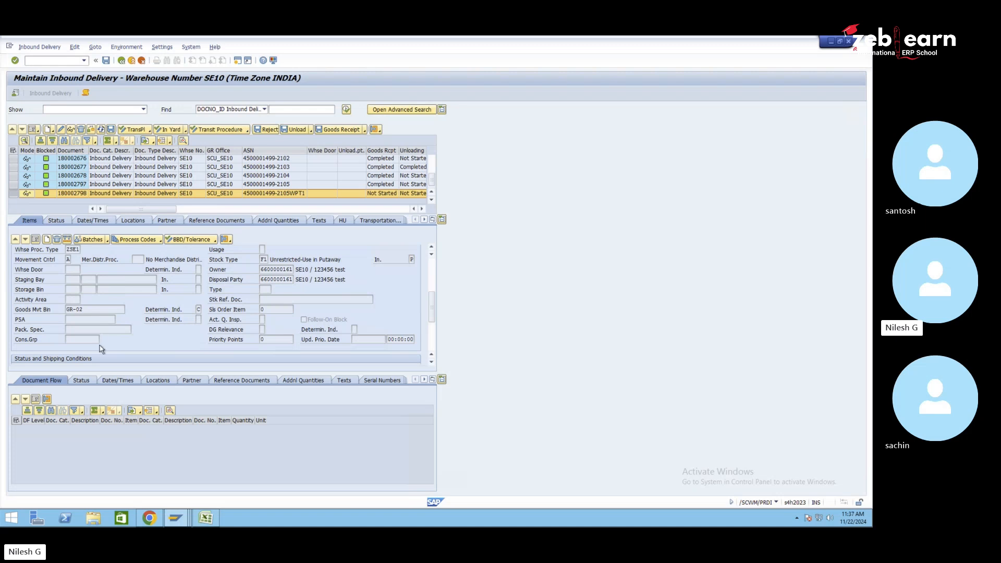
- In the Create Inbound Delivery session, copy the purchase order number, start transaction ME22N, open that purchase order and view the available order types
left_click(174, 516)
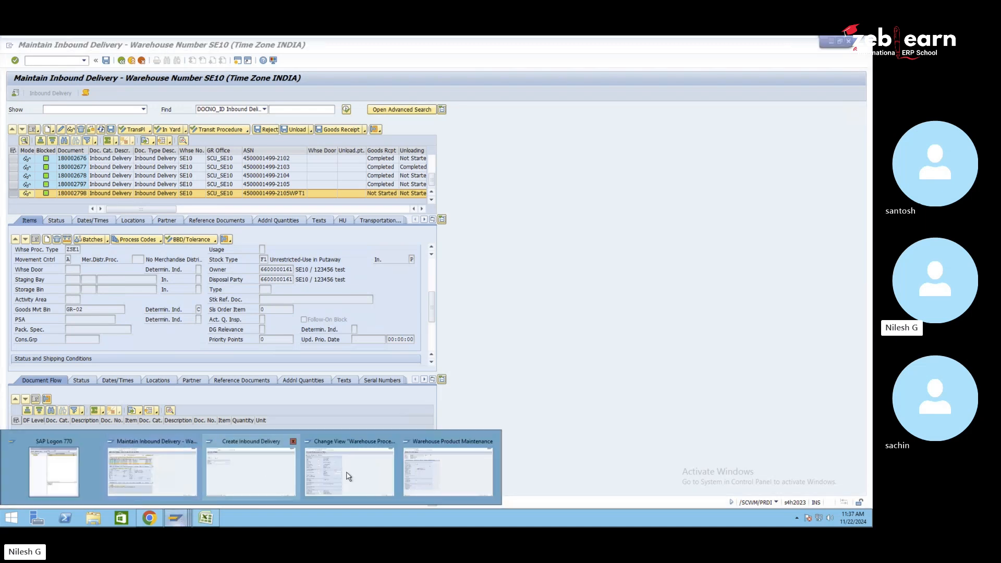
left_click(211, 465)
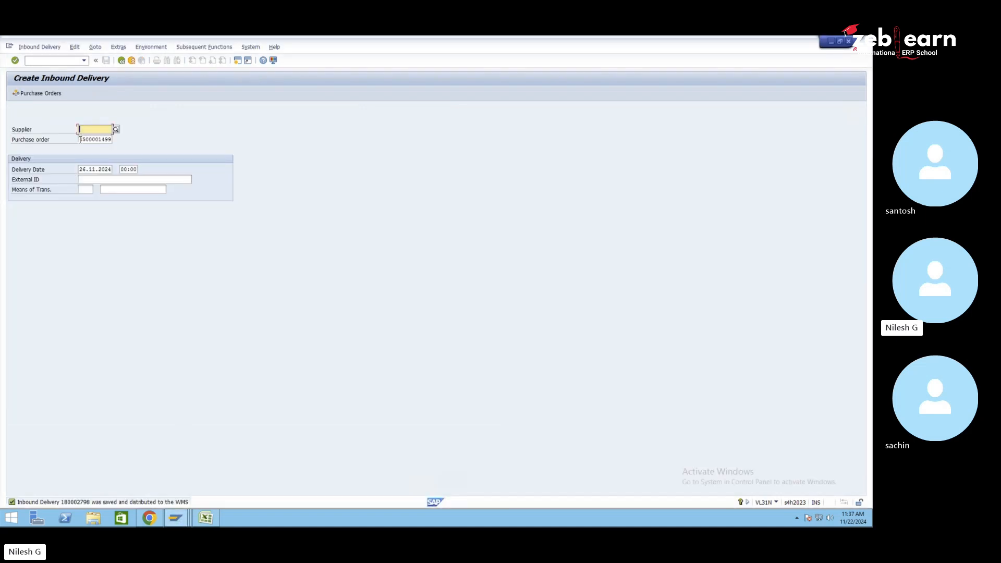
left_click_drag(79, 140, 123, 141)
left_click(48, 62)
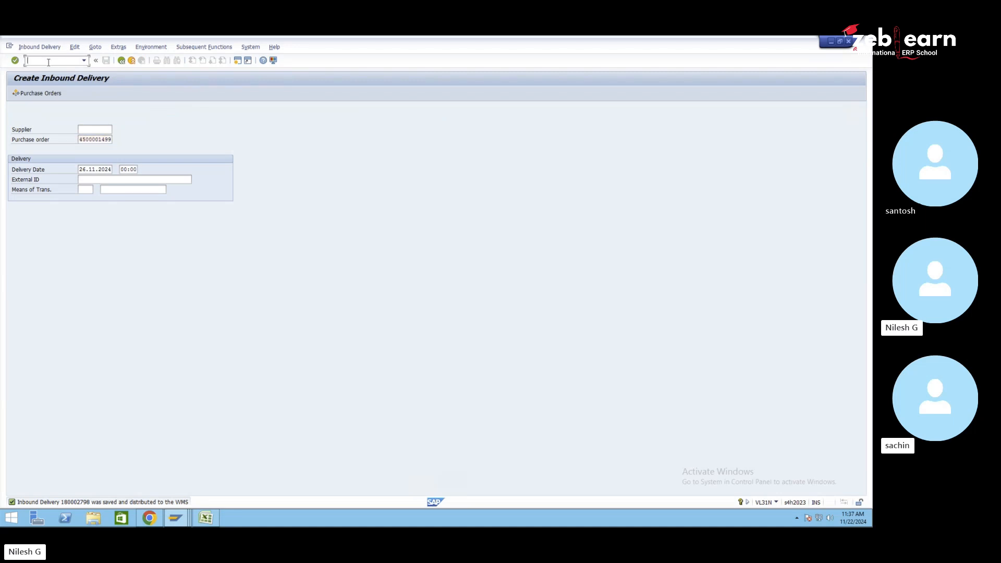
type("/n")
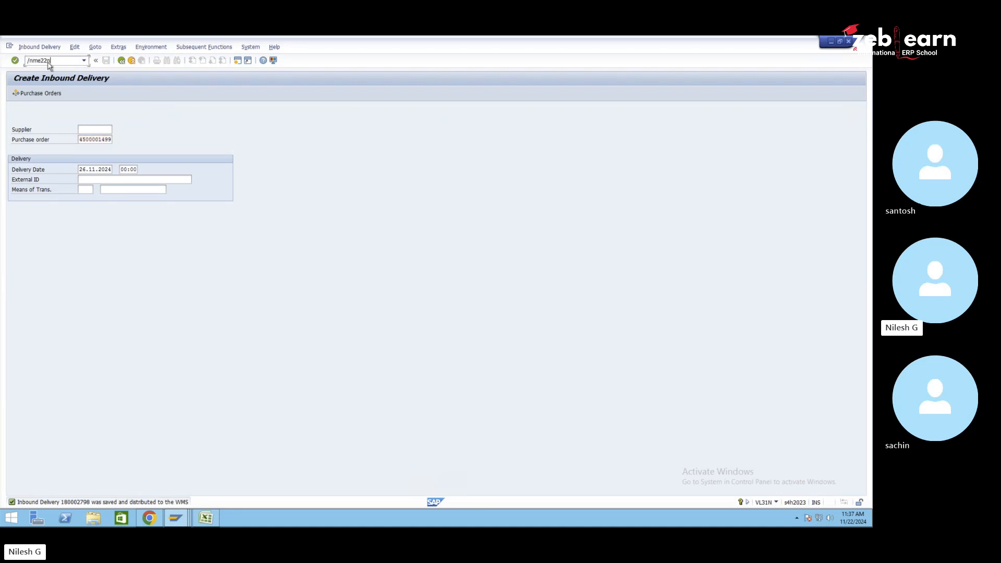
type("me22n")
key("Return")
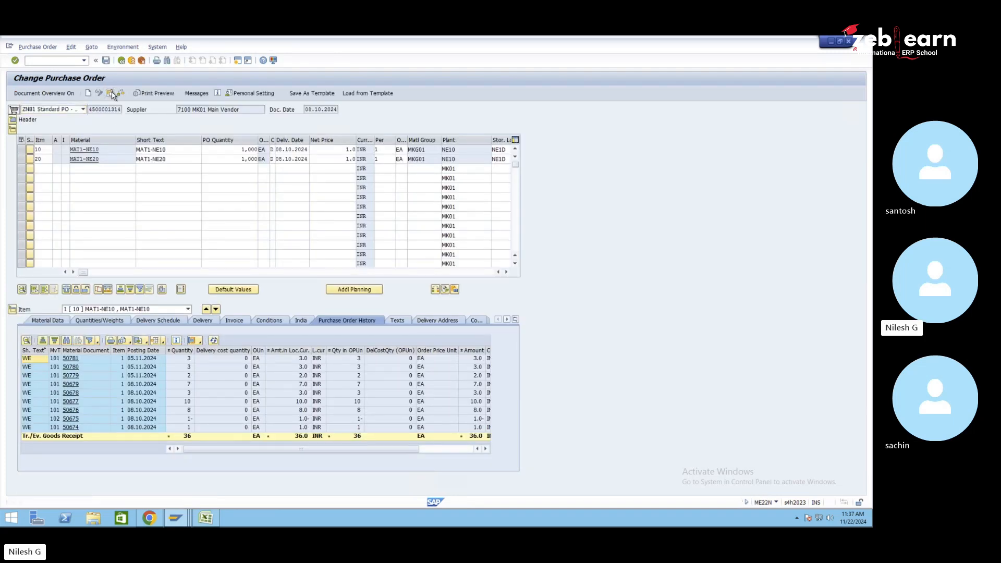
left_click(111, 93)
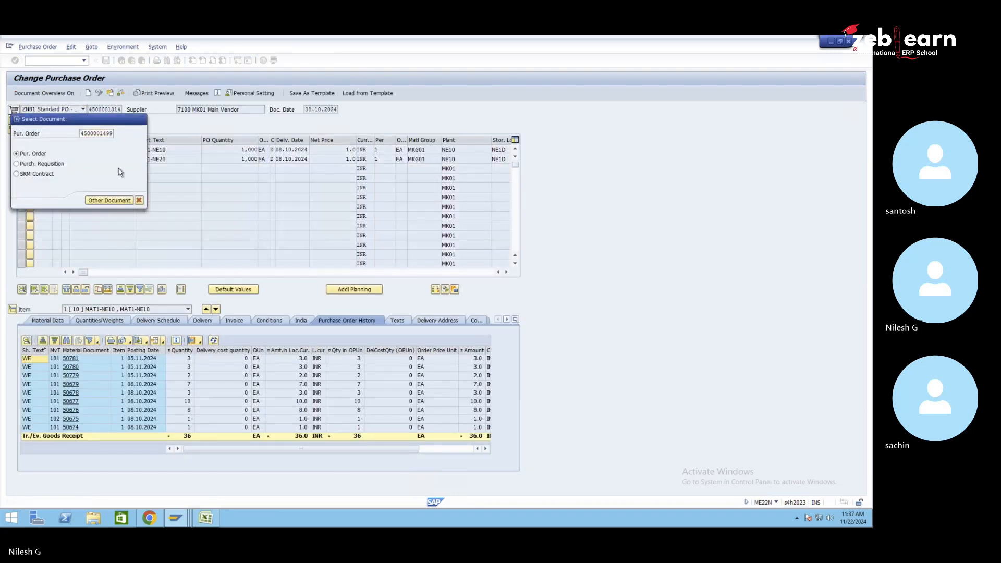
key("Return")
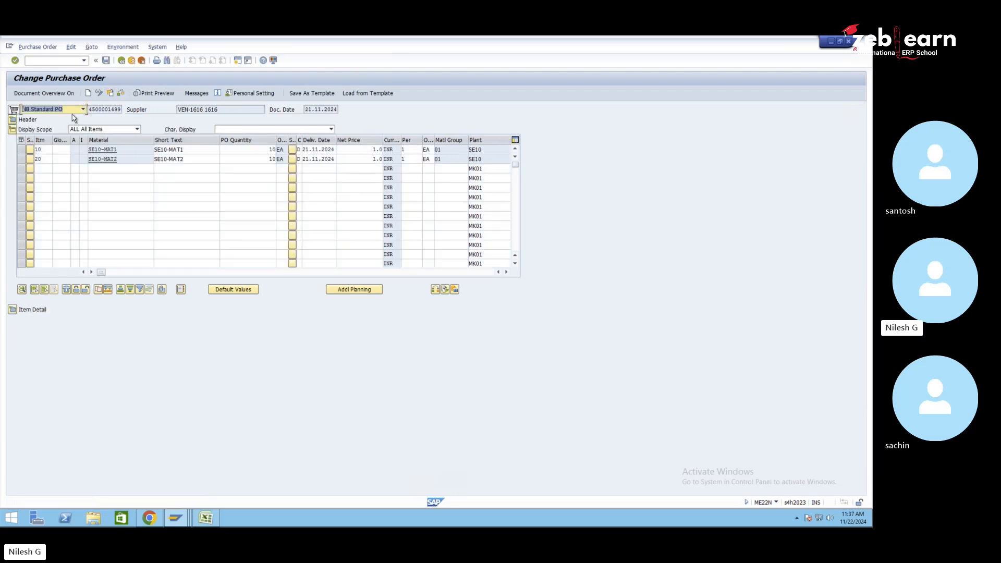
left_click(75, 114)
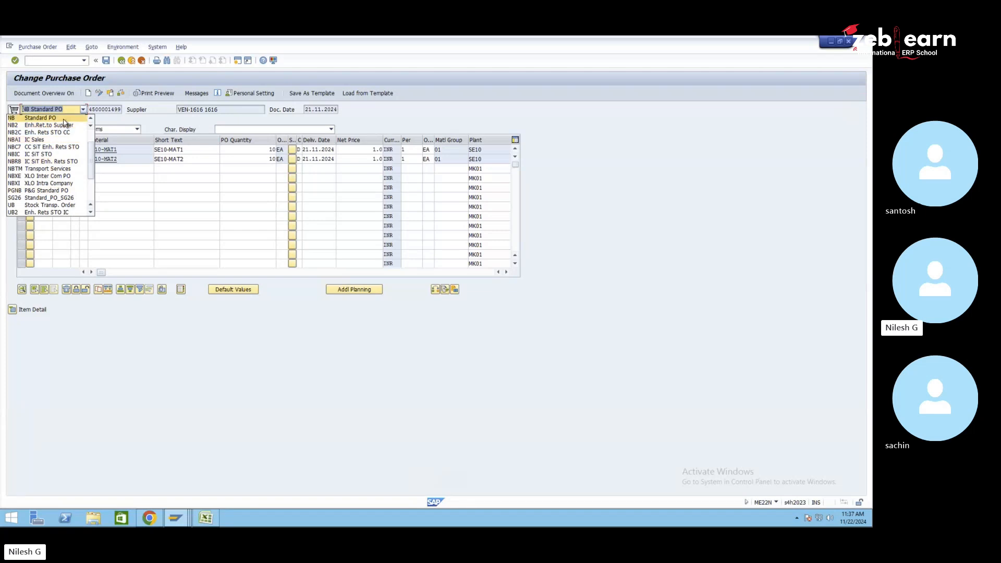
left_click(137, 173)
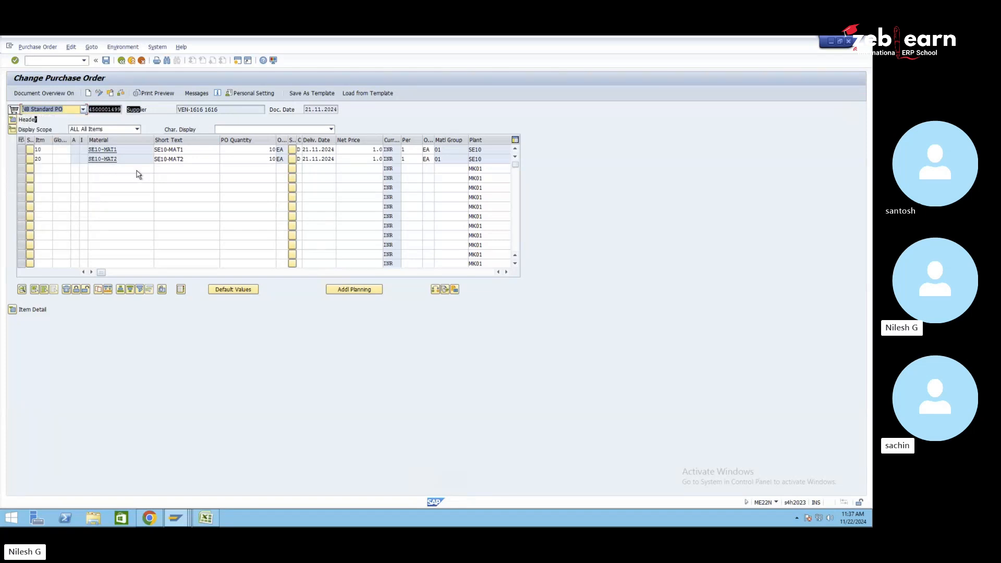
- Switch to the SE10 workbook in Excel and enter IN2 in cell I6 beside the EWM document type notes
left_click(206, 517)
left_click(388, 200)
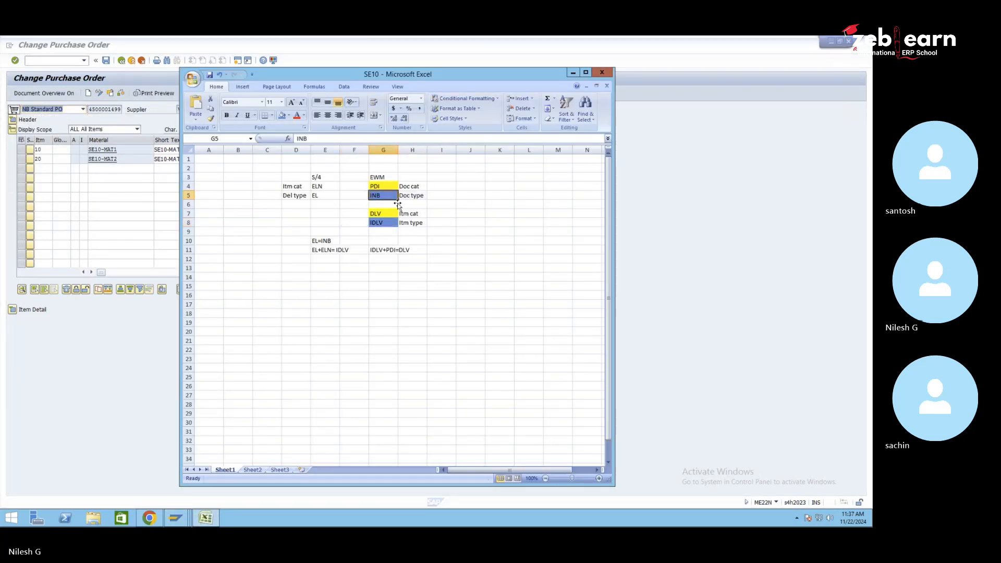
left_click(438, 204)
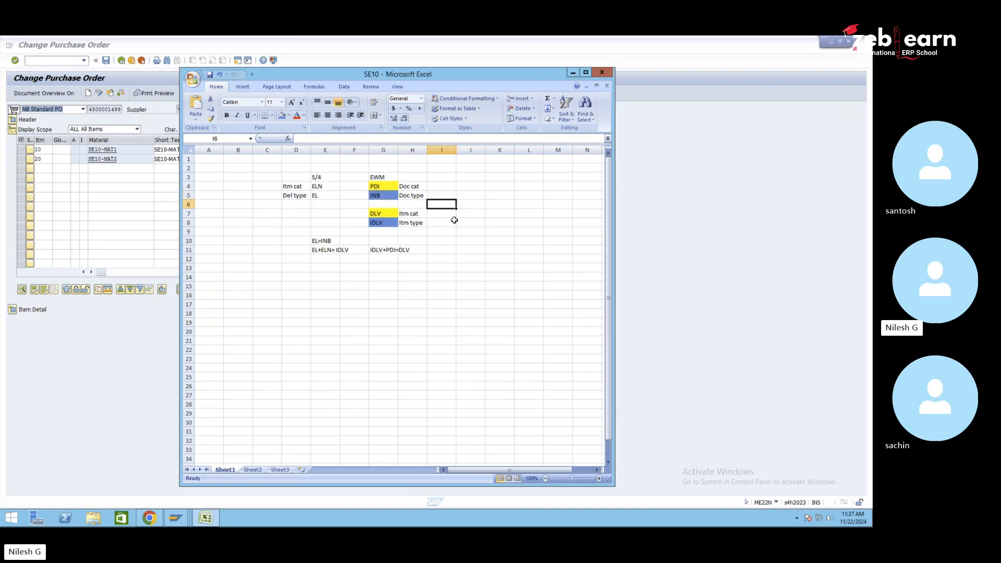
type("IN")
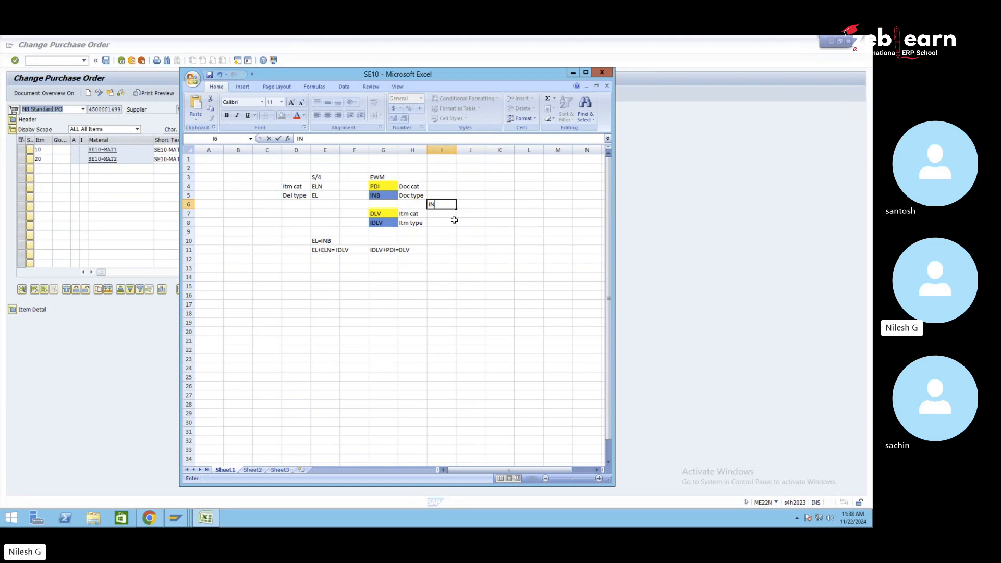
type("@")
key("BackSpace")
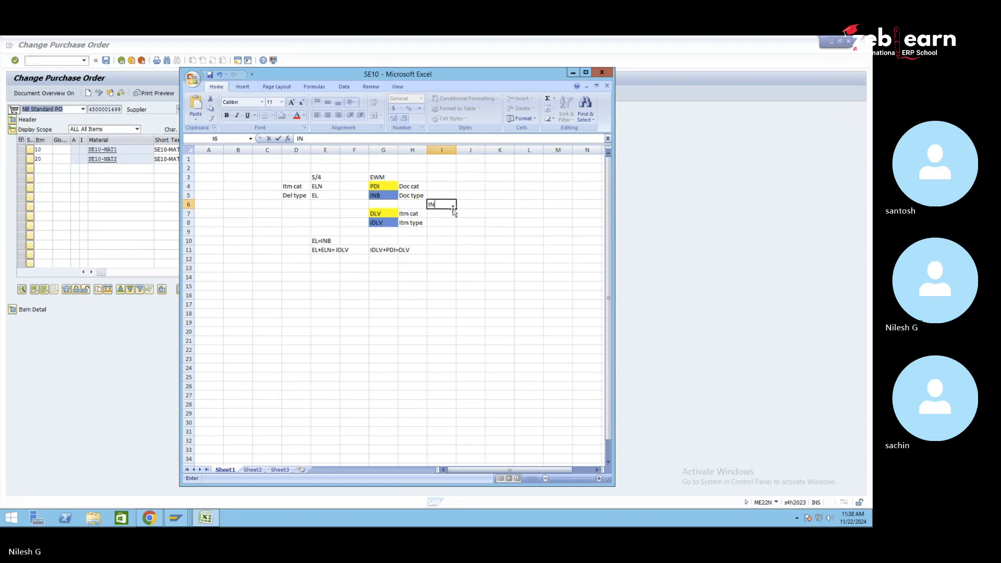
type("2")
left_click(480, 206)
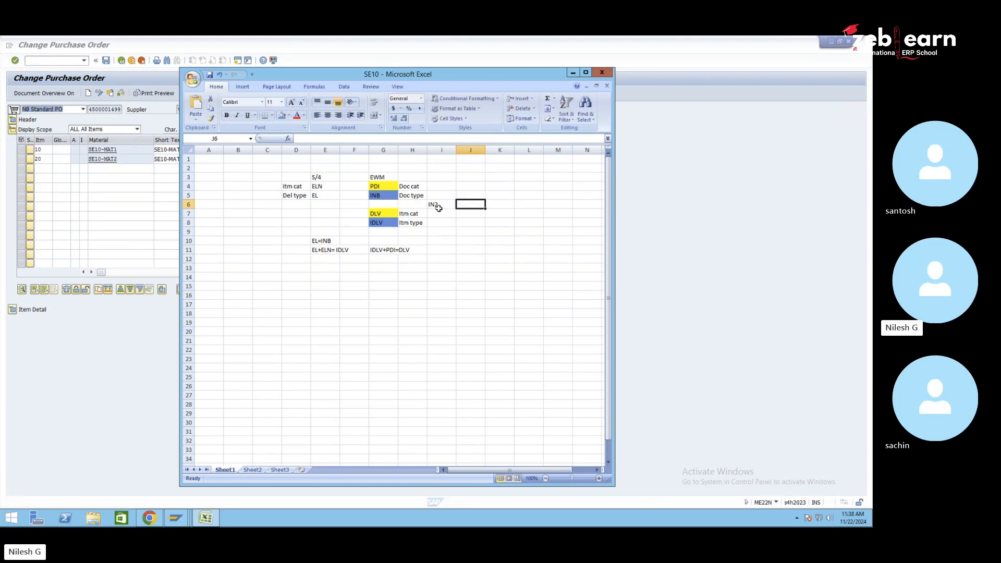
left_click(440, 205)
- Switch to the SAP customizing session, leave the Define Warehouse Process Type views and open the Determine Warehouse Process Type activity
left_click(176, 518)
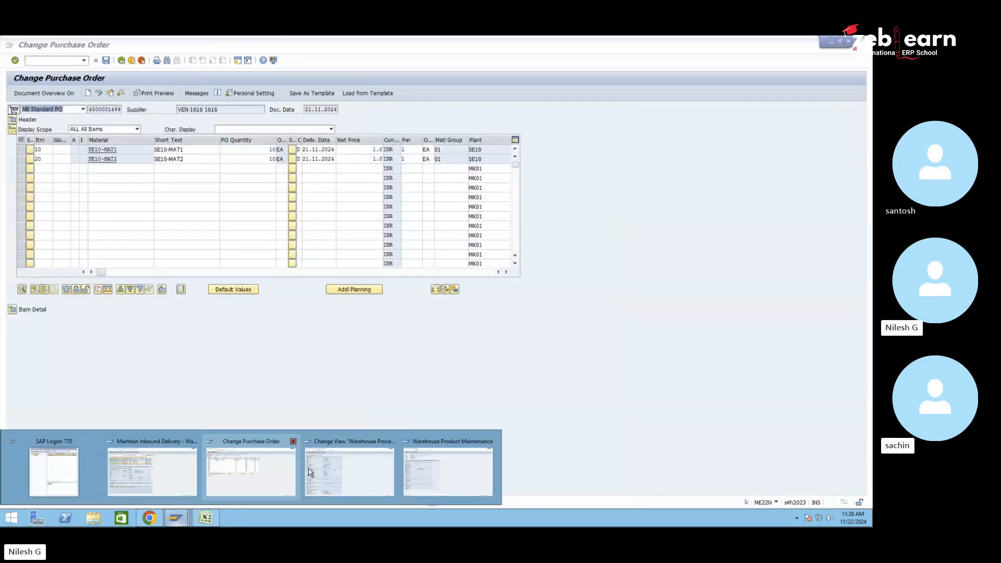
left_click(349, 472)
left_click(123, 61)
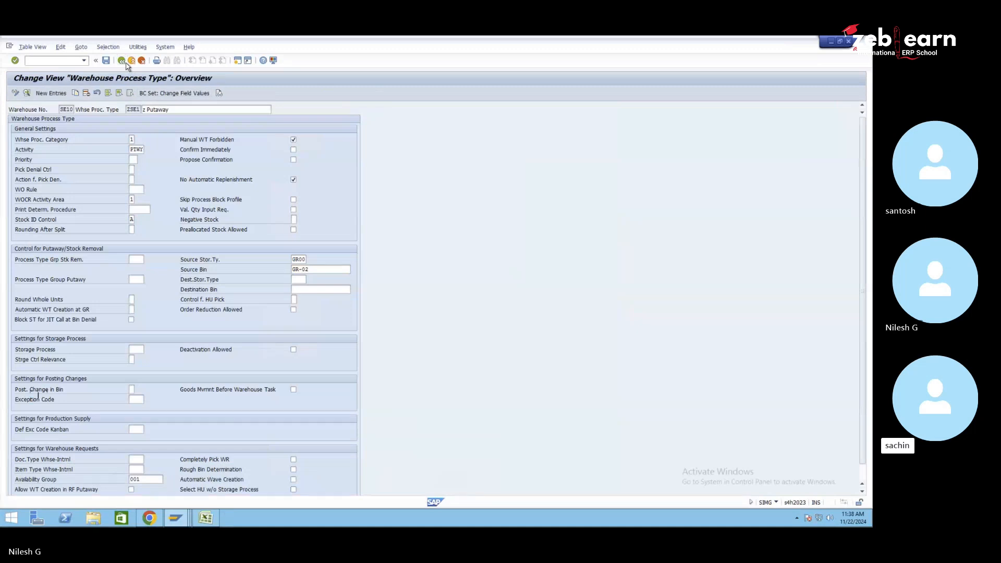
left_click(121, 60)
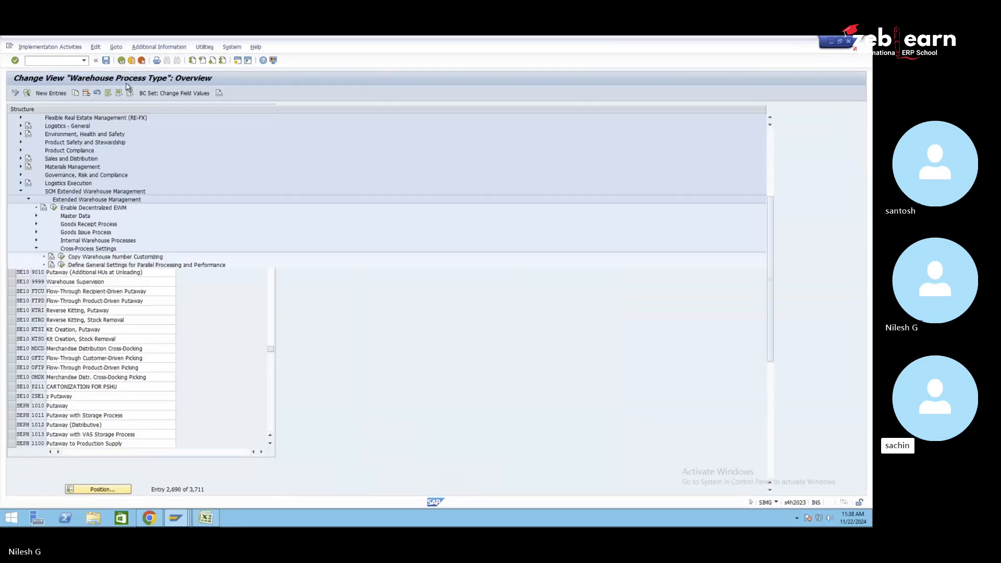
left_click(131, 347)
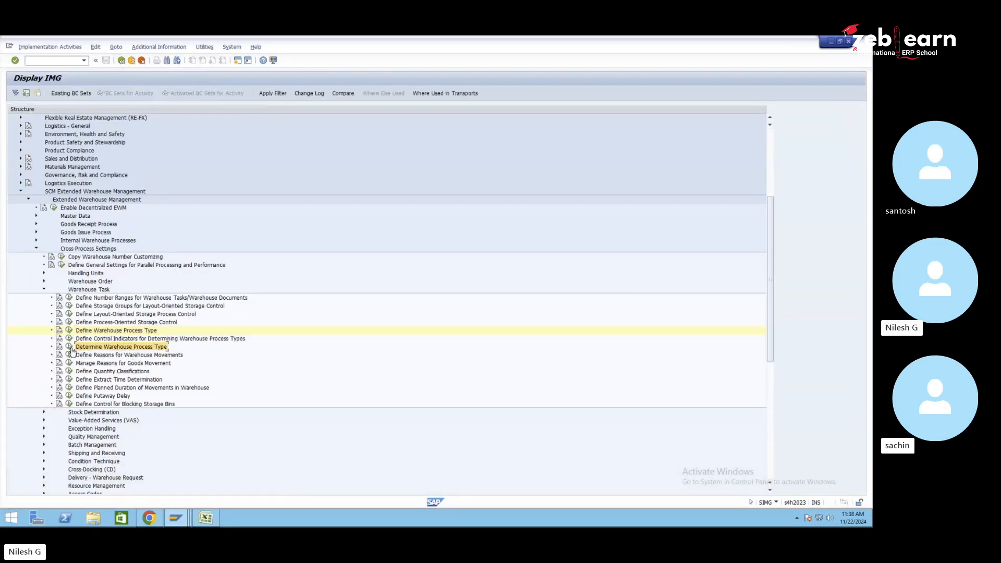
left_click(69, 347)
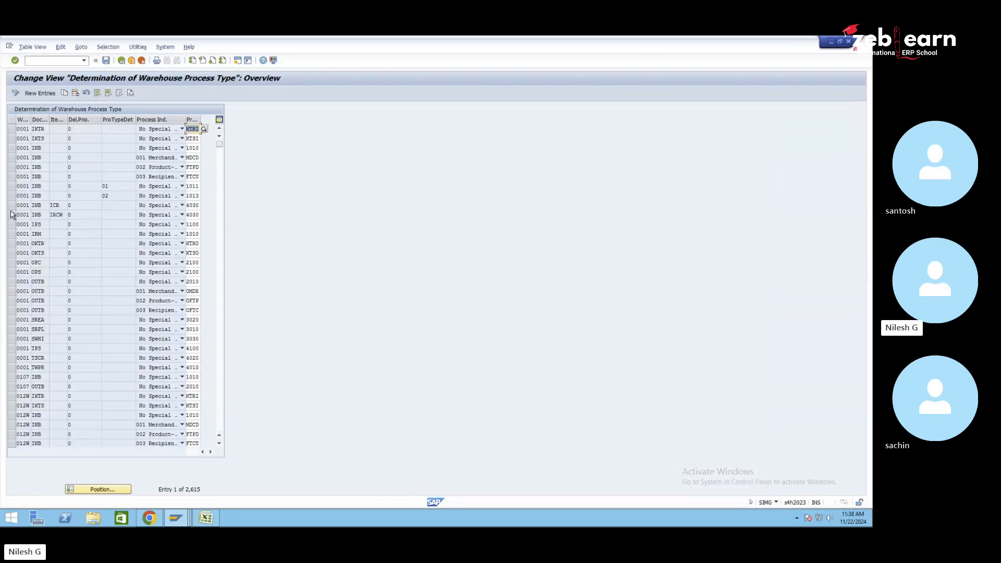
- Examine the determination entries of warehouse 0001, focusing on document type INB with process type 1010
left_click_drag(14, 152, 11, 142)
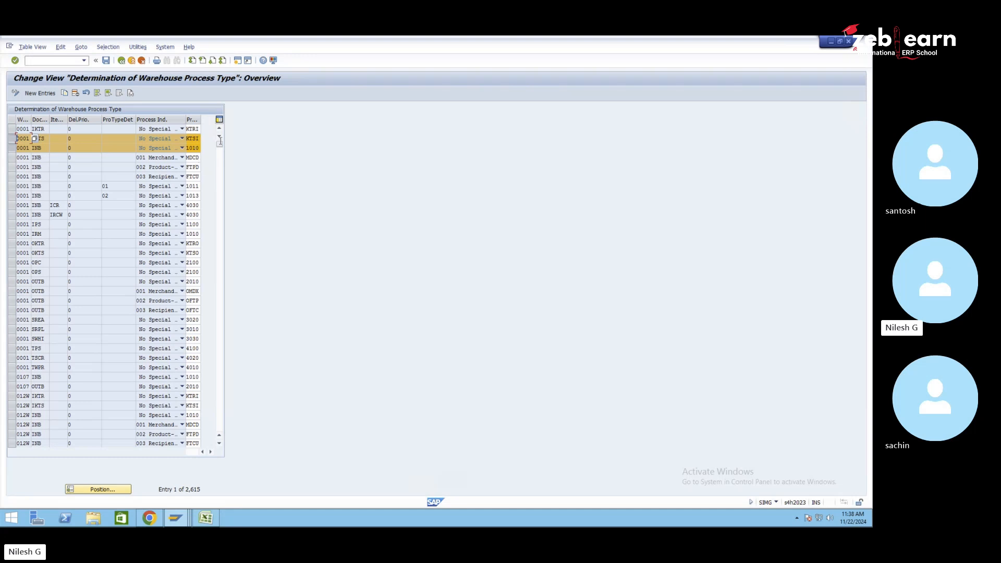
left_click(11, 141)
left_click(12, 149)
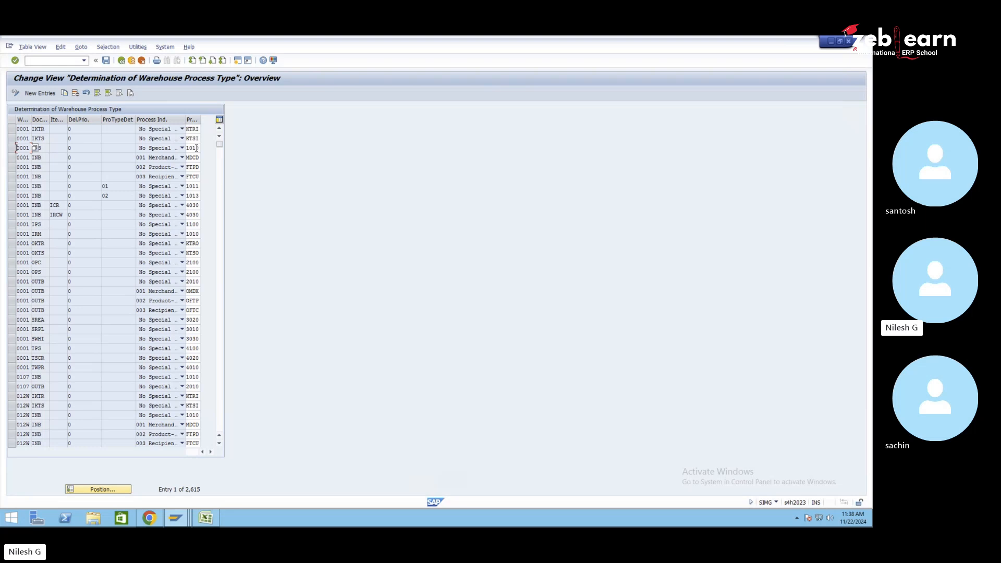
- Return to the purchase order session, set the PO quantities of SE10-MAT1 and SE10-MAT2 to 10000 each and save the order
left_click(204, 517)
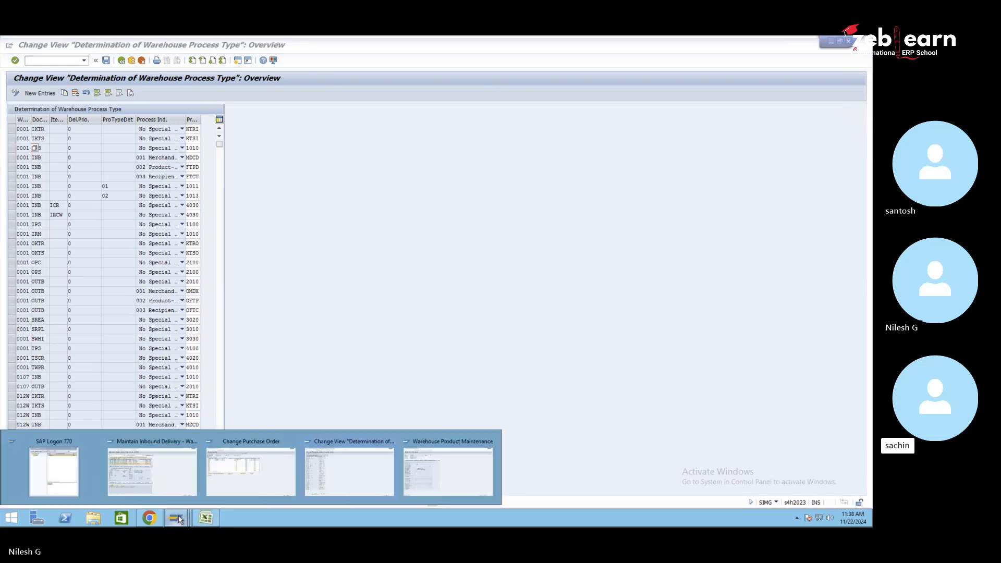
left_click(254, 480)
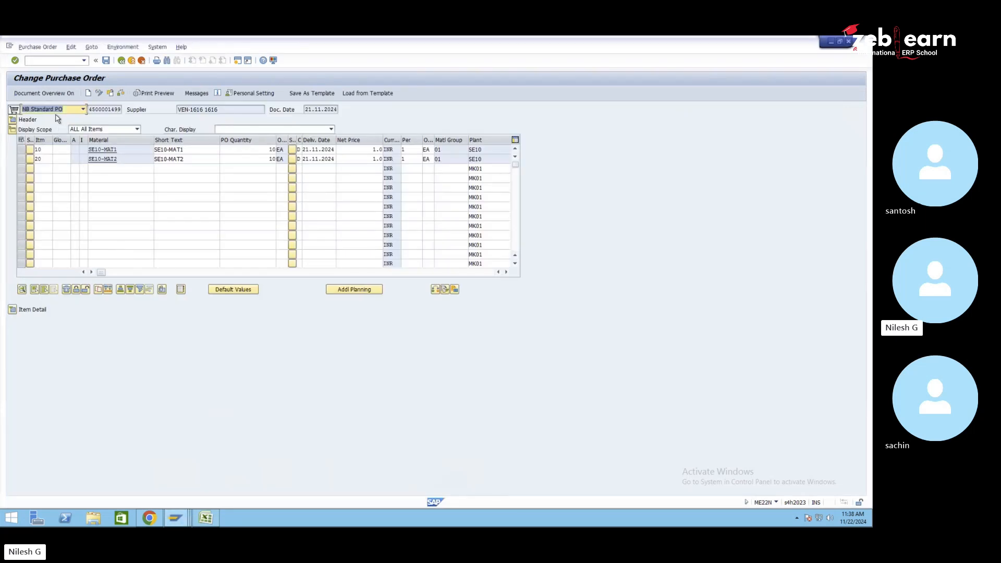
left_click(257, 150)
key("Delete")
key("Delete")
type("1000")
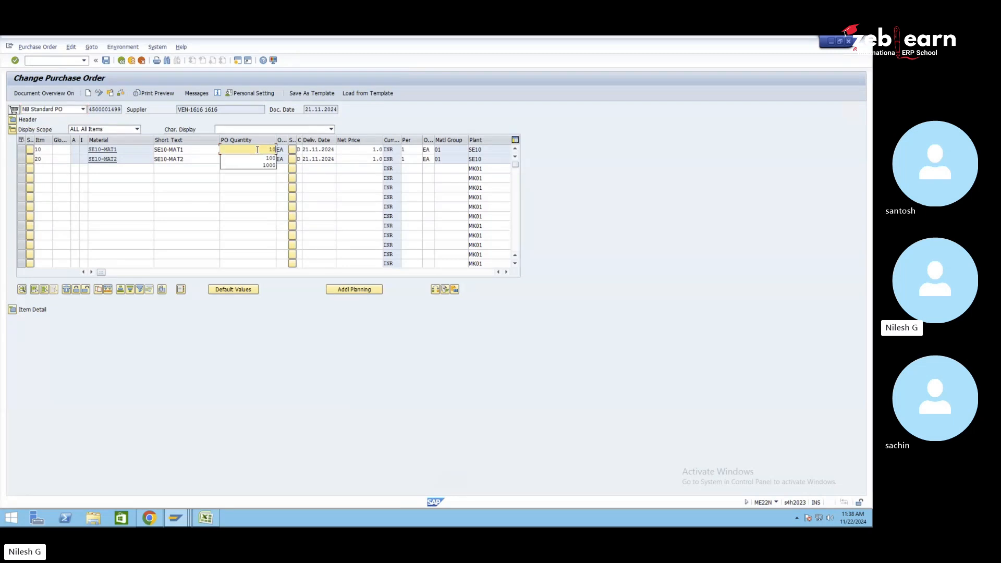
key("Down")
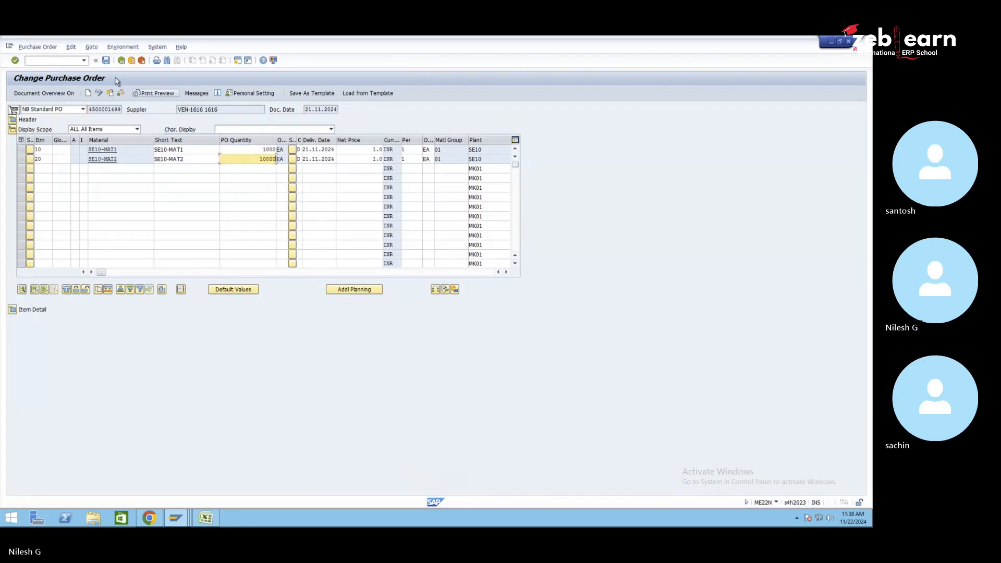
left_click(270, 149)
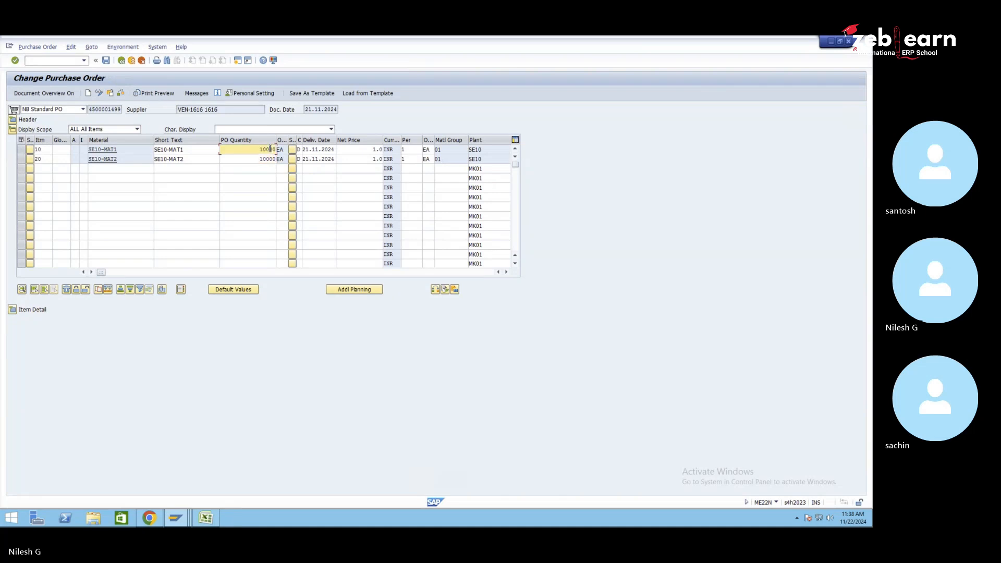
left_click(108, 62)
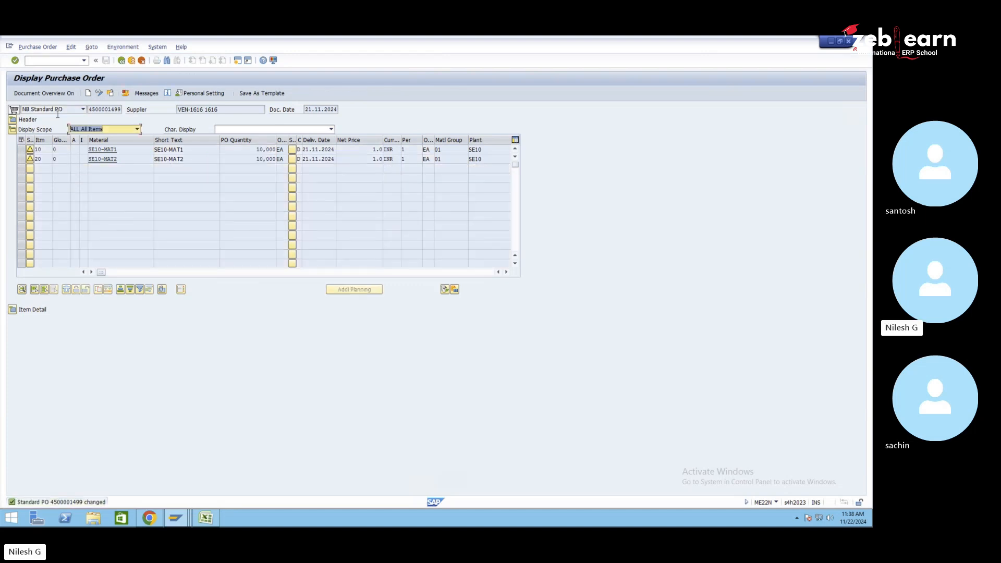
mouse_move(184, 524)
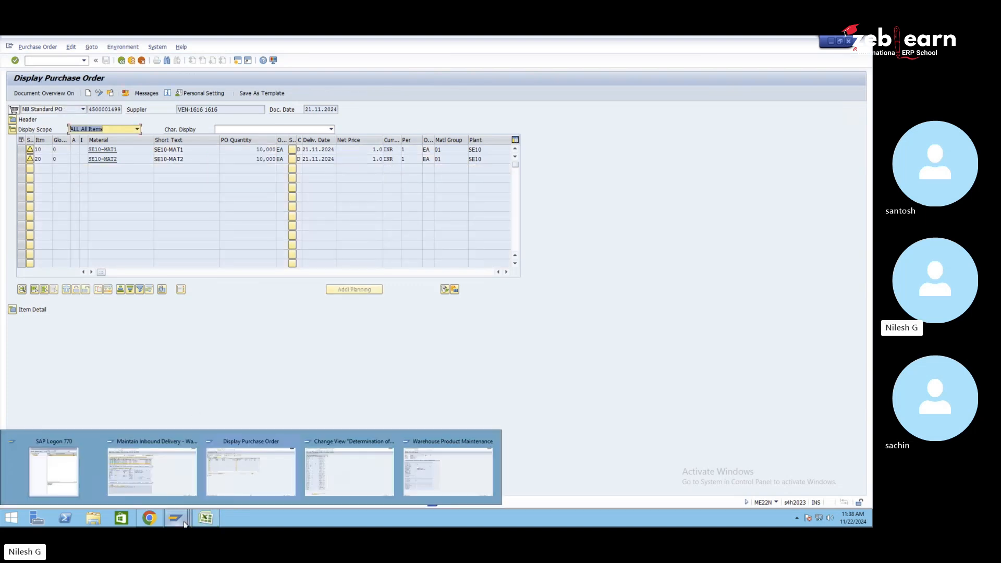
left_click(166, 490)
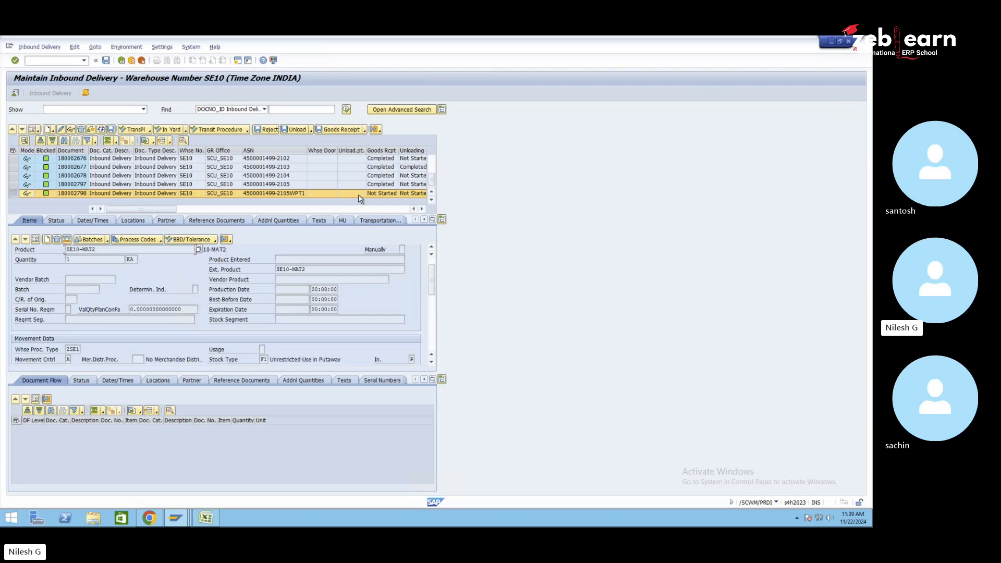
left_click(47, 49)
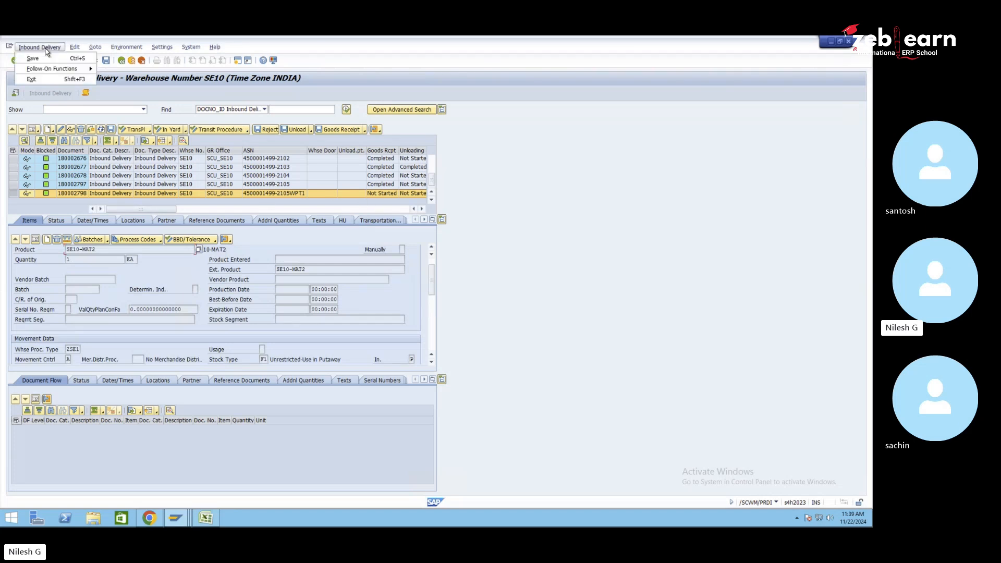
- Switch to Chrome and change the Google Images search to warehouse
left_click(149, 518)
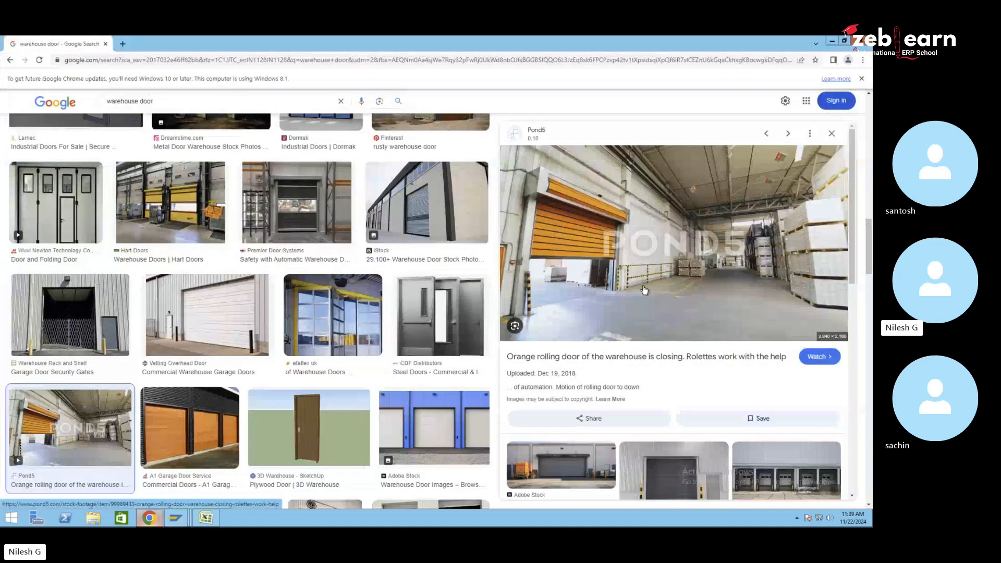
left_click_drag(164, 100, 138, 102)
key("BackSpace")
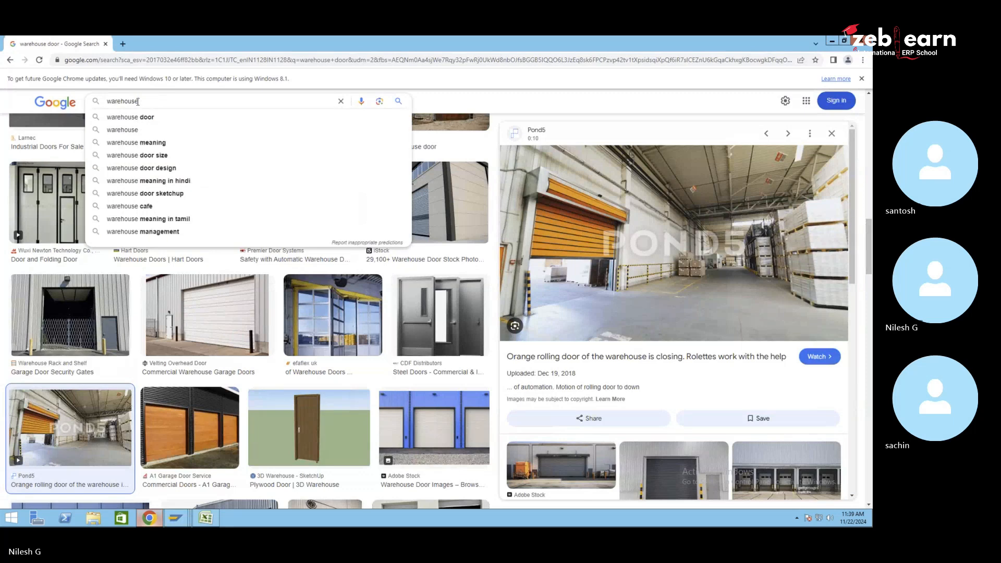
key("Return")
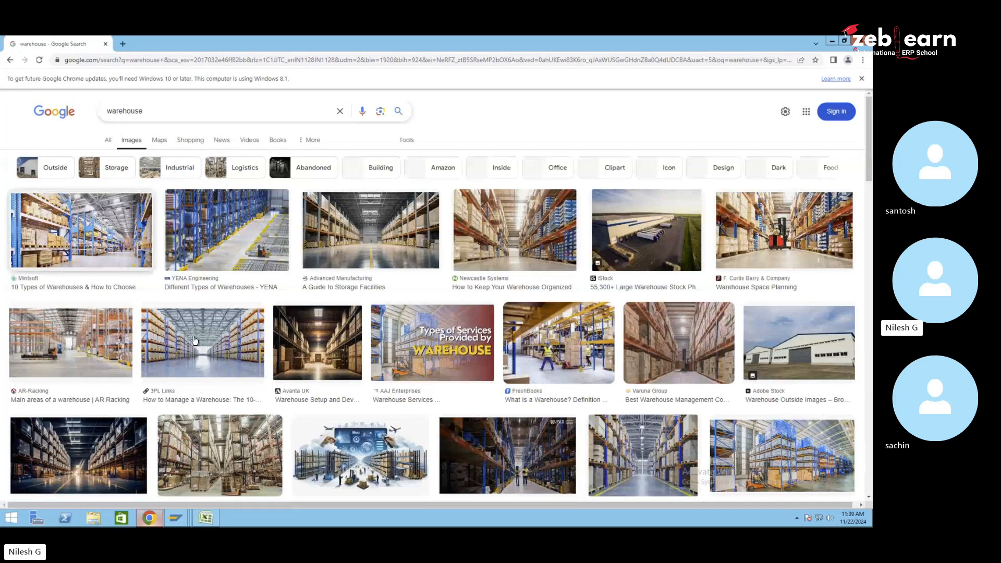
- Browse the warehouse images, open the Syspro warehouse illustration and, from its related images, the Mecalux diagram of reception, storage and dispatch
scroll(221, 341, "down", 5)
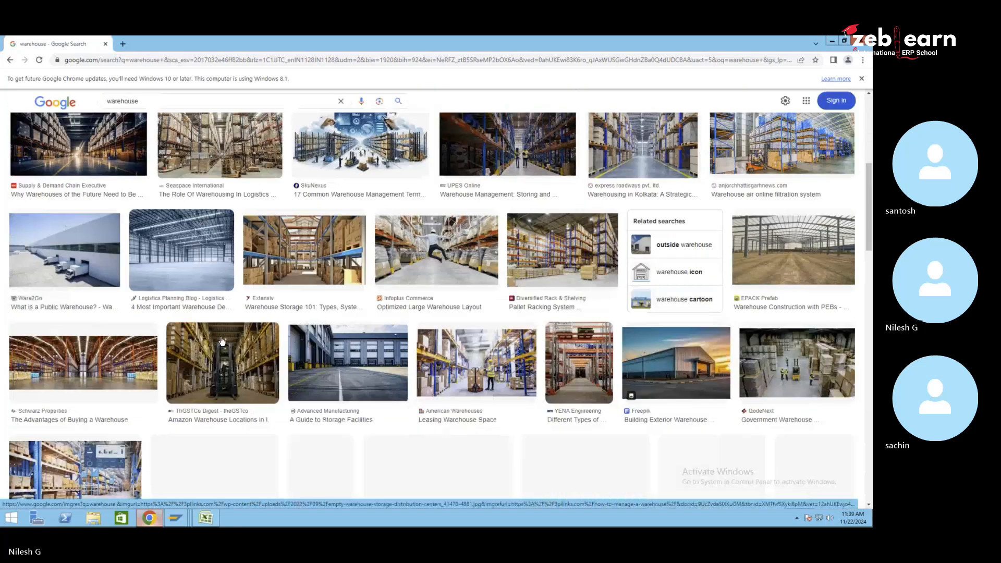
scroll(248, 356, "down", 3)
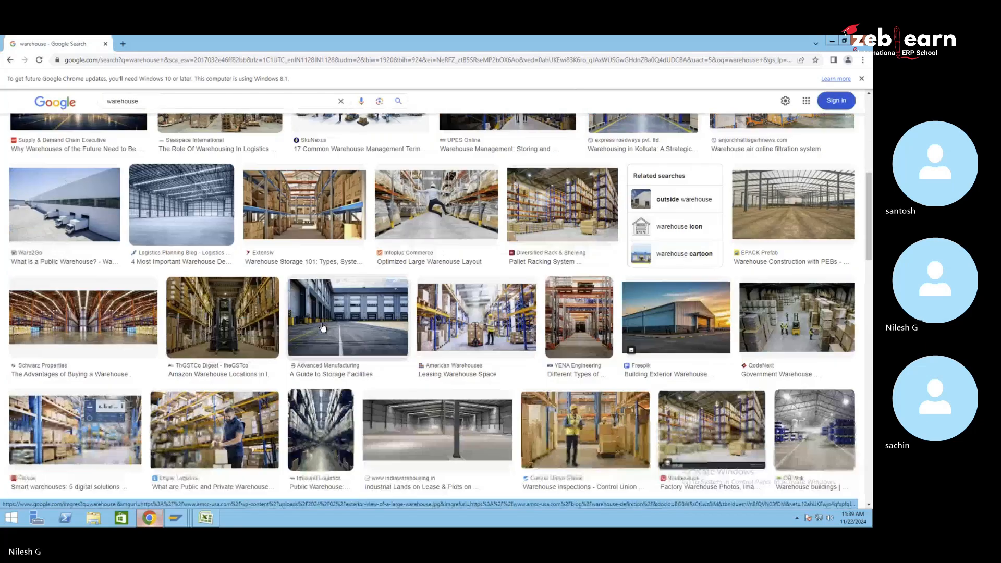
scroll(248, 356, "down", 7)
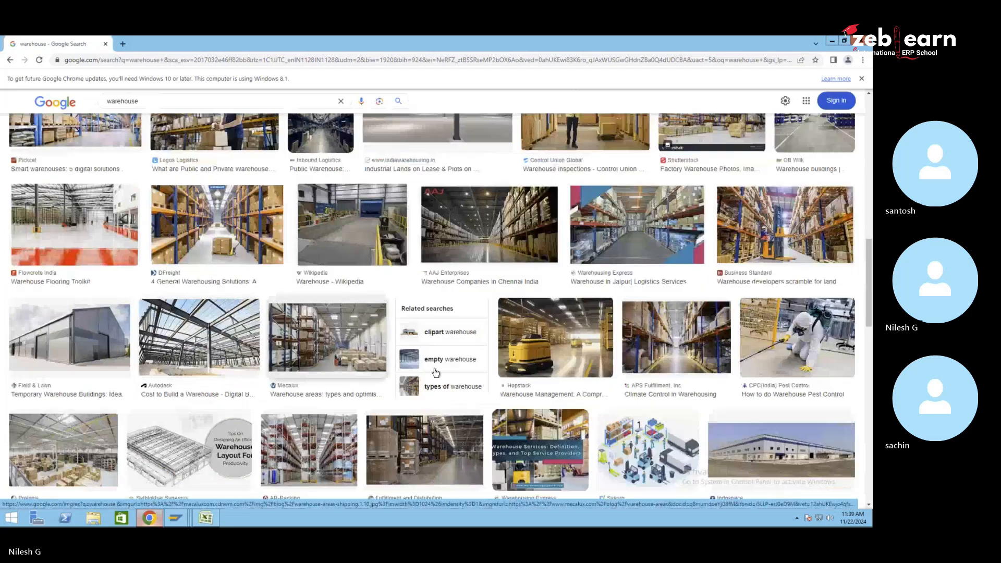
scroll(572, 356, "down", 1)
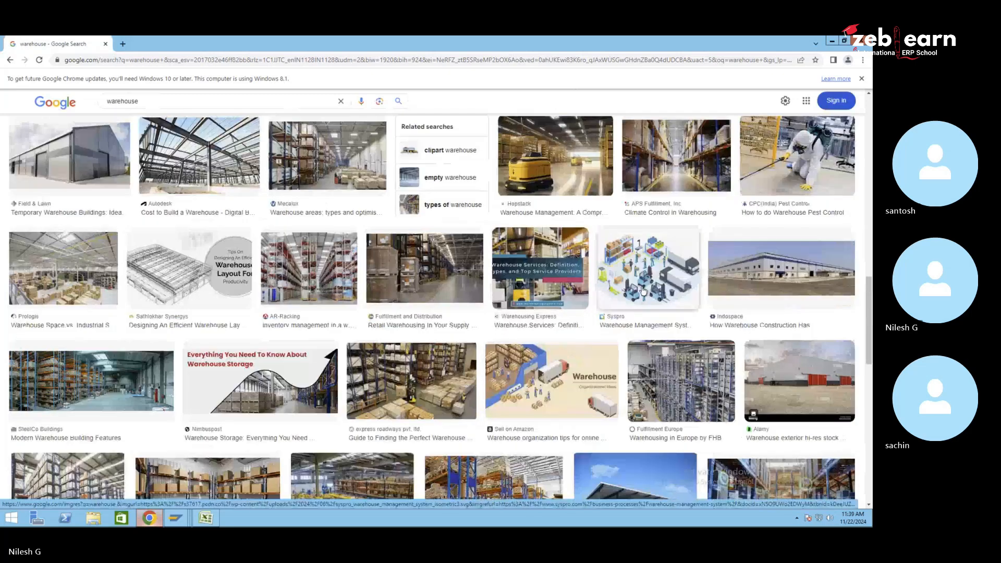
left_click(643, 291)
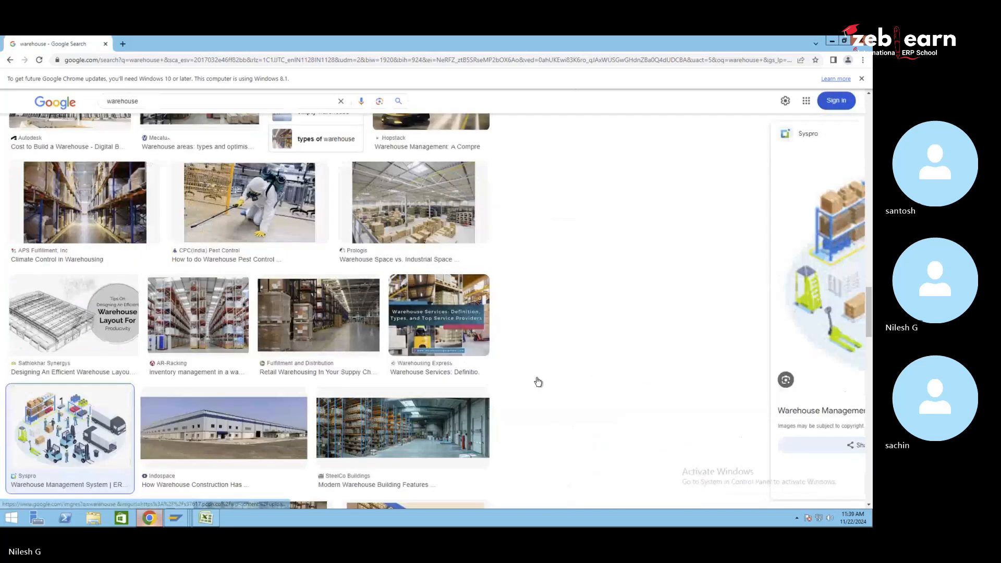
scroll(611, 333, "down", 1)
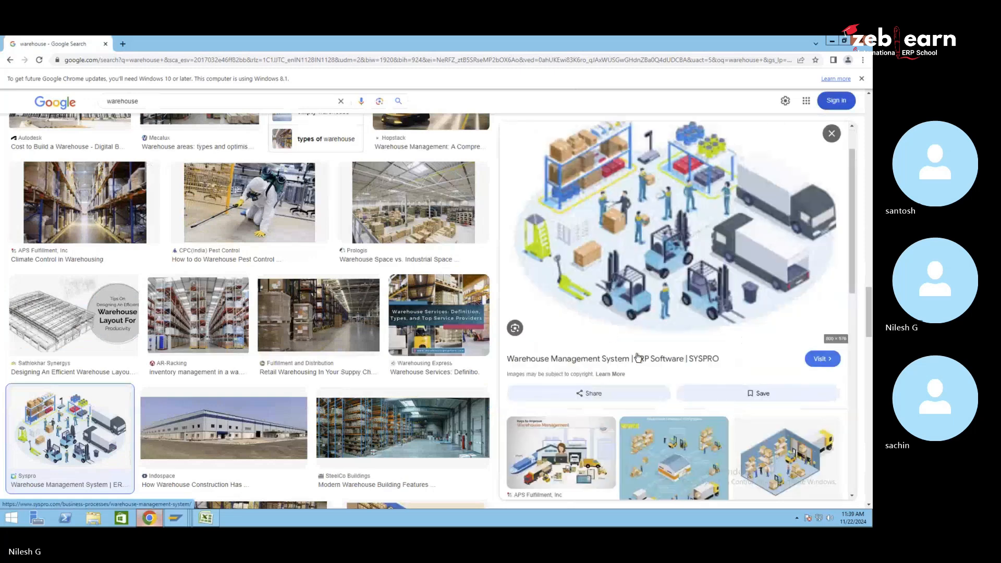
scroll(643, 415, "down", 4)
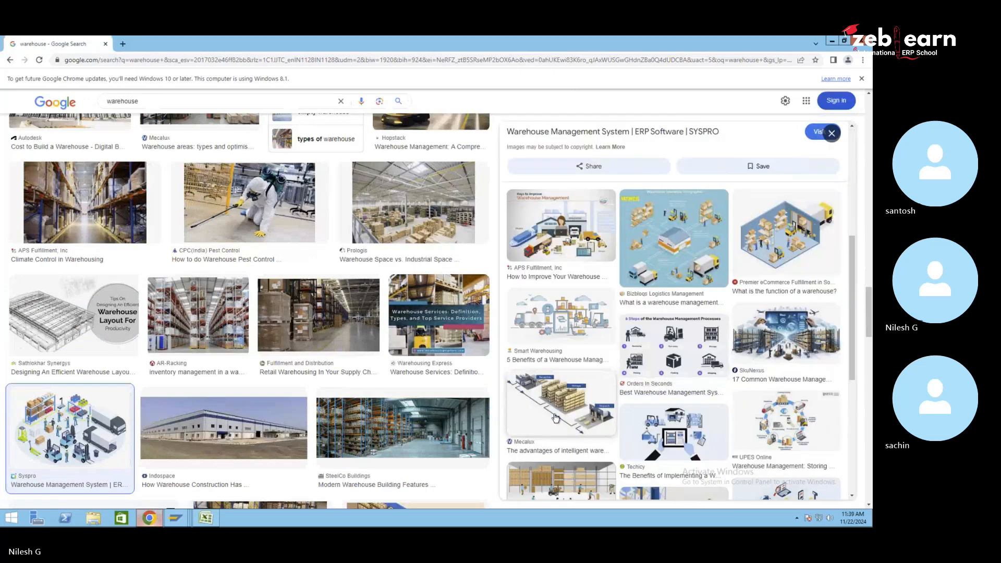
left_click(556, 396)
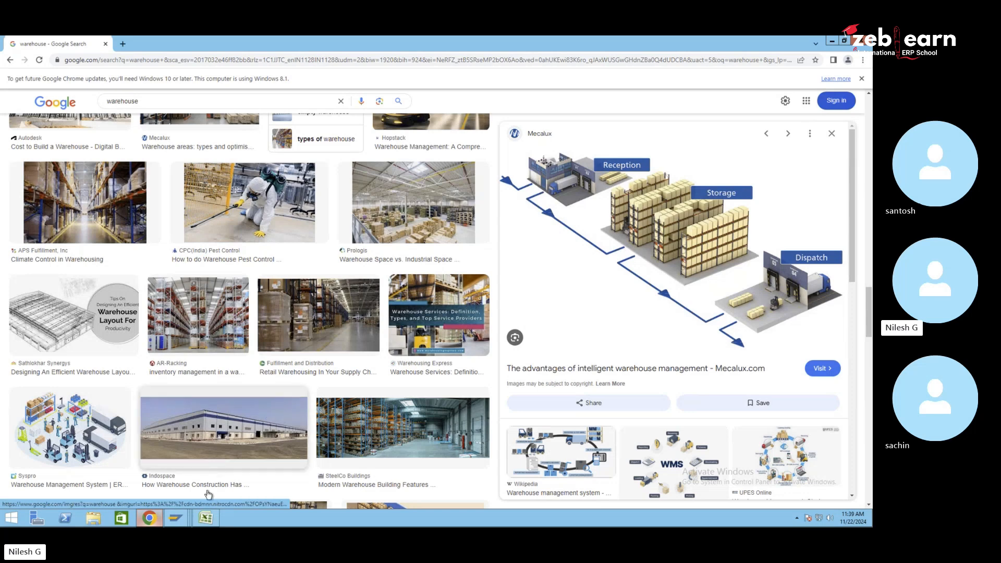
- Return to the Maintain Inbound Delivery session in SAP and open warehouse task creation as the follow-on function for the selected delivery
mouse_move(180, 521)
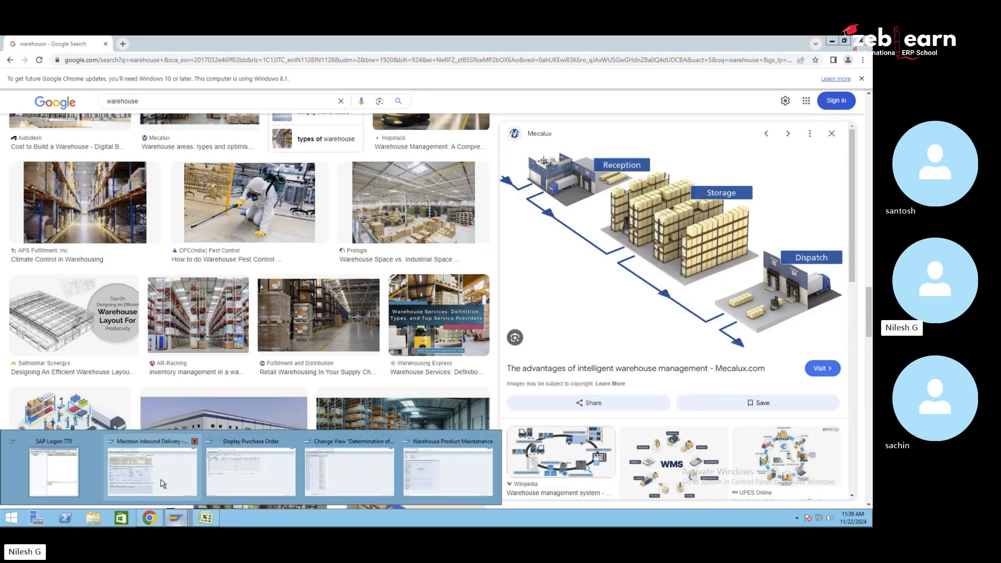
left_click(180, 462)
left_click(41, 47)
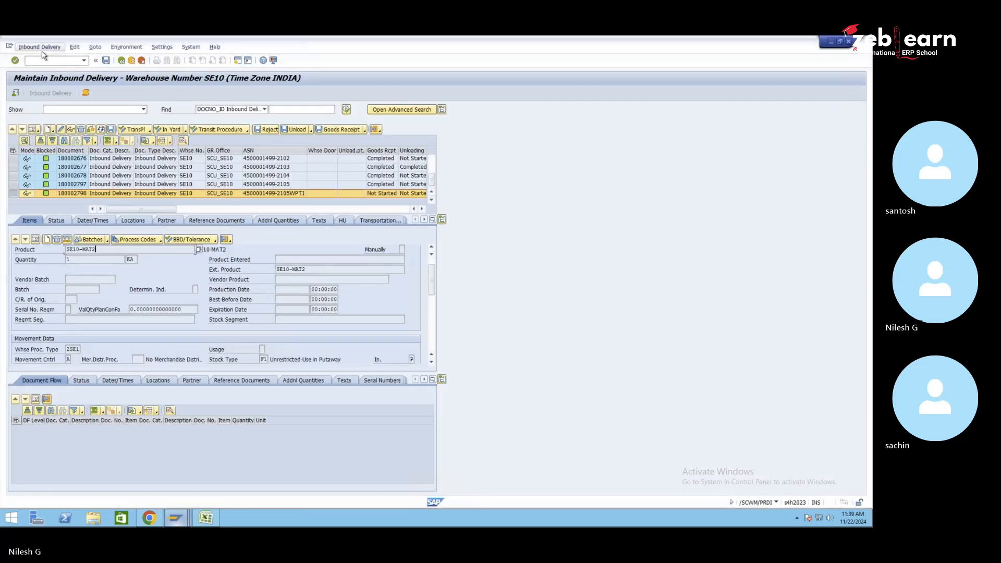
mouse_move(63, 69)
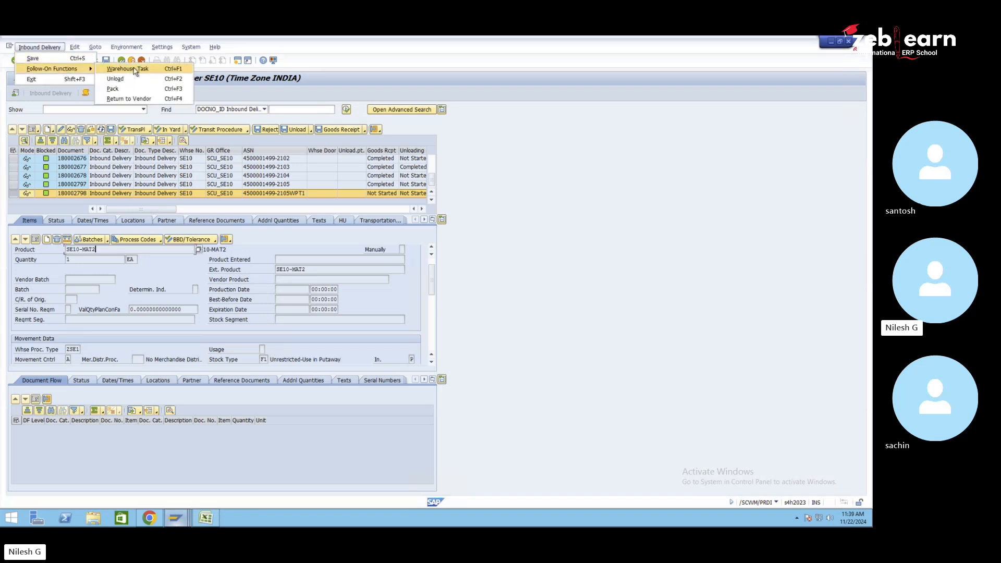
left_click(134, 69)
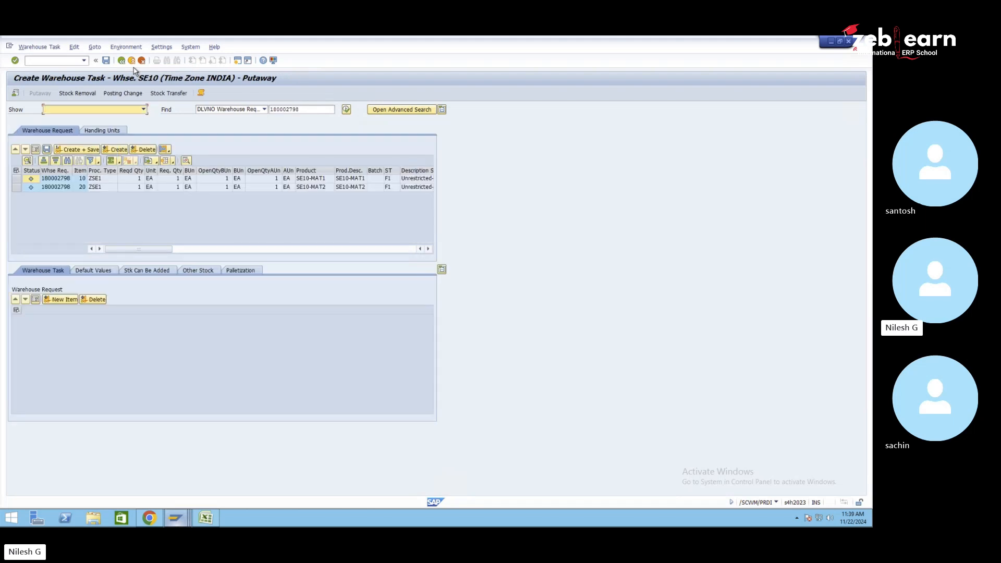
- Set the destination bin of item 10 (SE10-MAT1) to RK10 bin 0020-01-01-C and create its putaway warehouse task
double_click(55, 180)
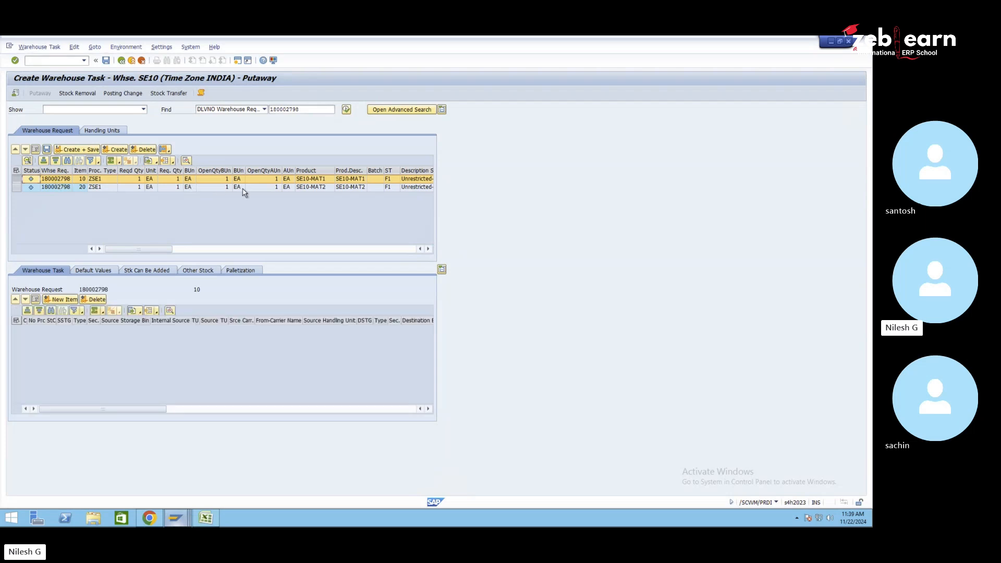
left_click(95, 272)
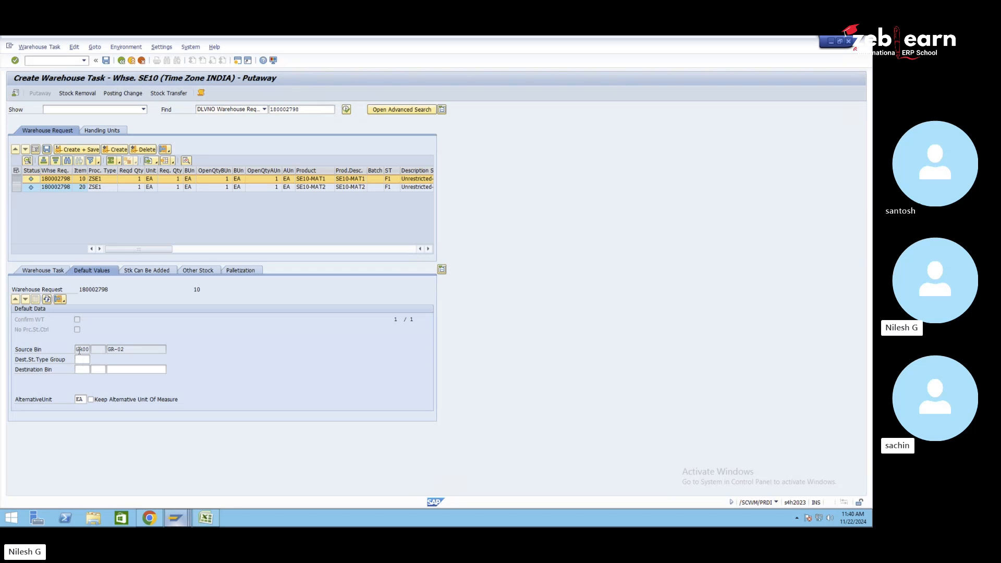
left_click(139, 369)
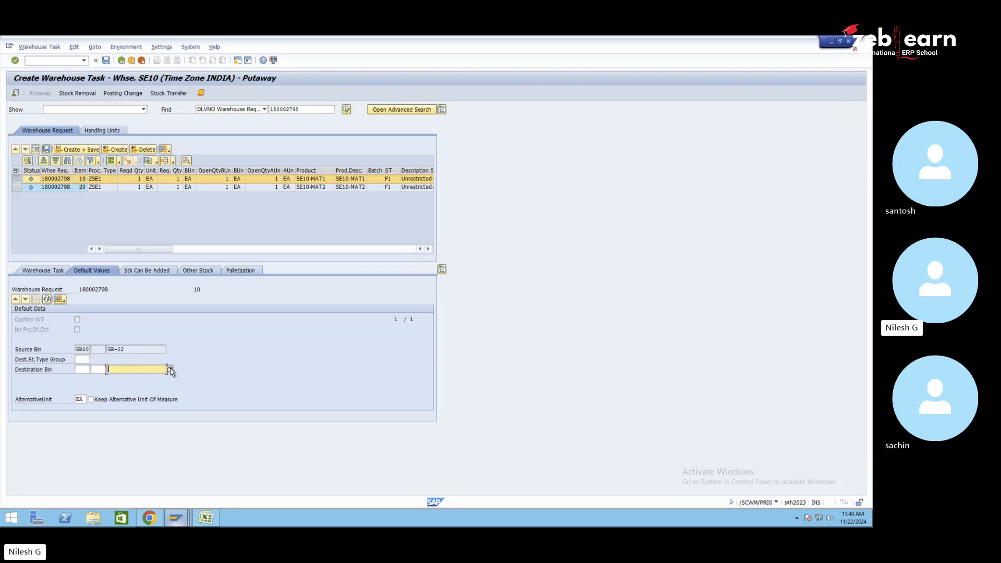
left_click(170, 370)
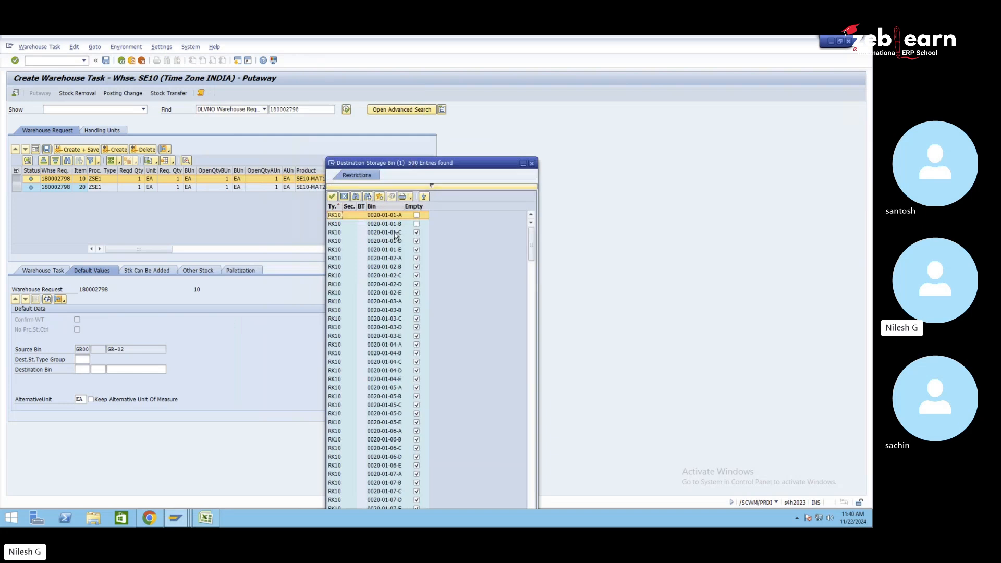
left_click(395, 233)
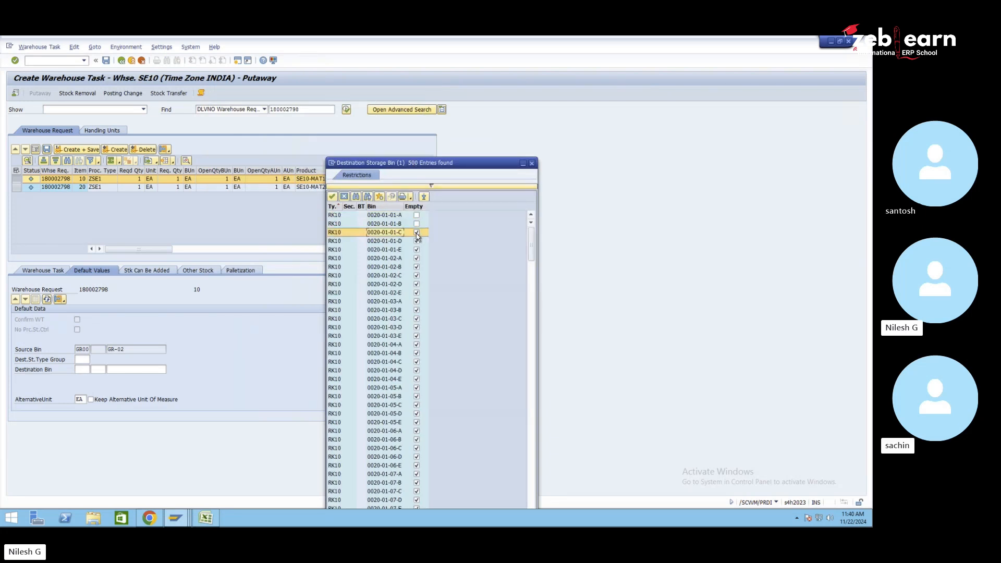
double_click(383, 233)
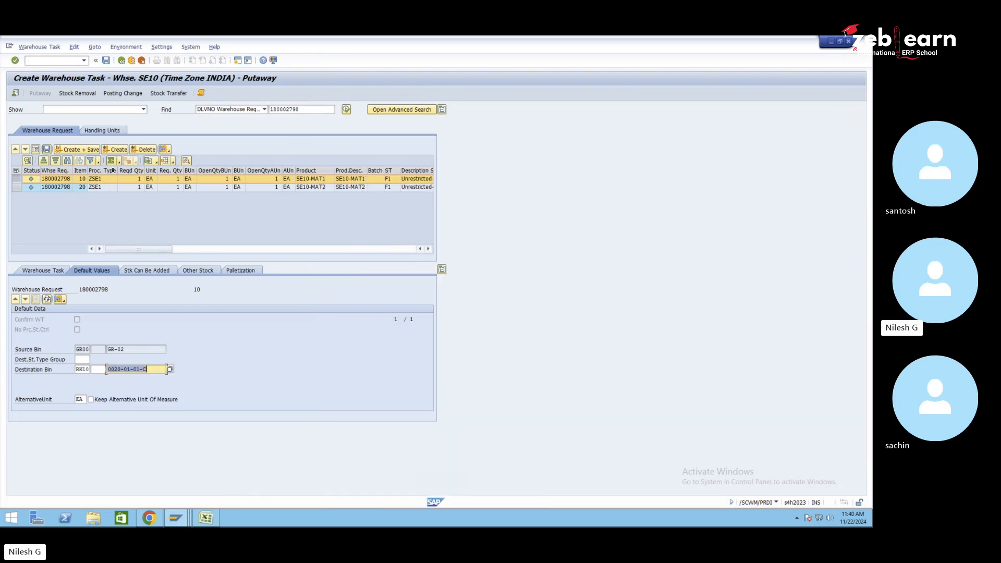
left_click(120, 150)
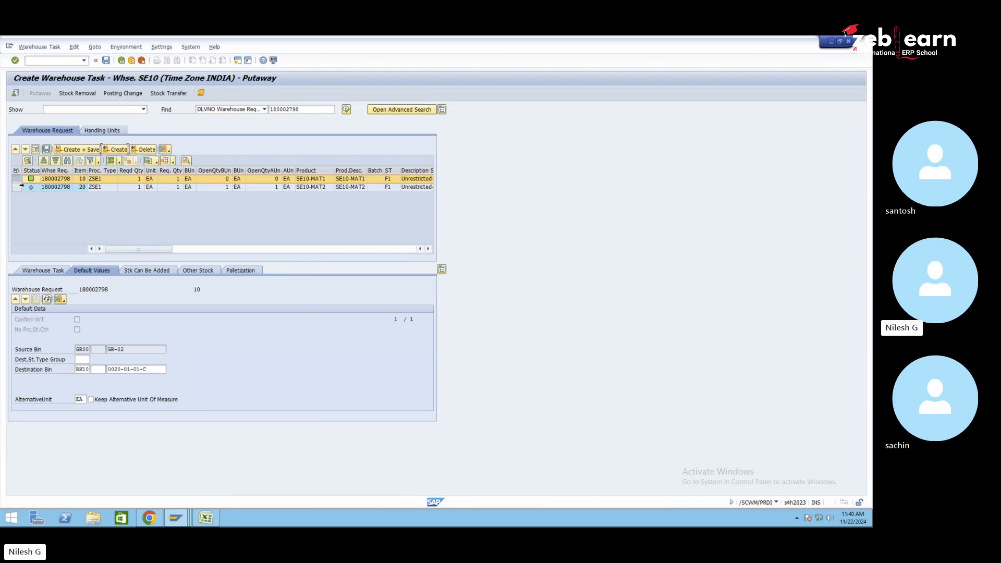
- Create the putaway task for item 20 (SE10-MAT2) with destination bin 0020-01-01-C and save the tasks of both items
left_click(19, 188)
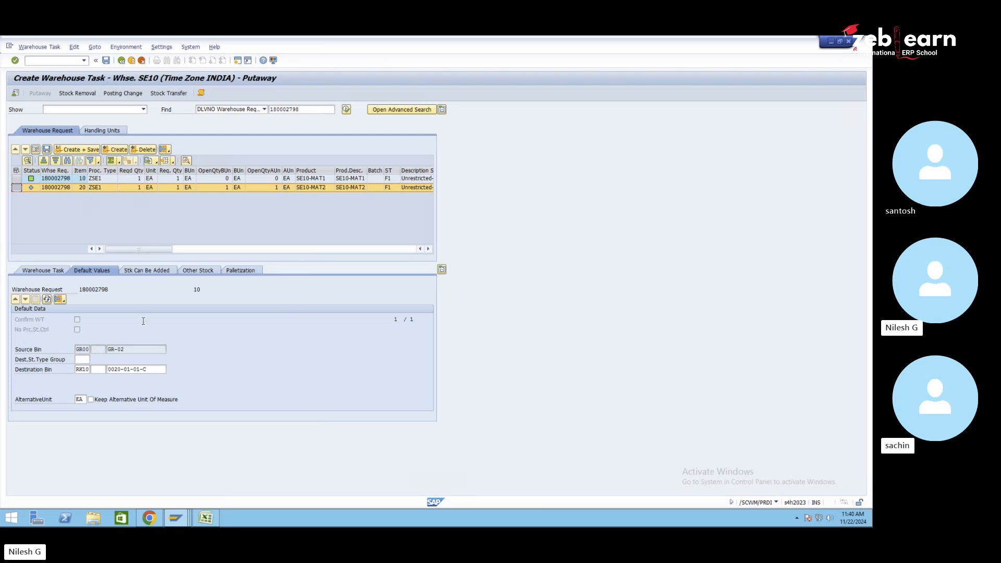
left_click(100, 189)
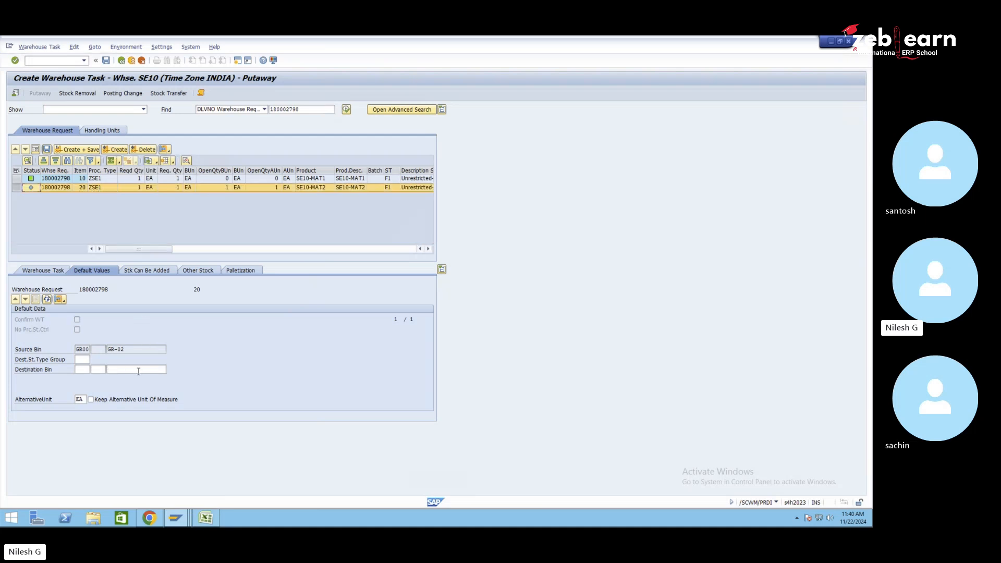
left_click(138, 370)
left_click(137, 381)
left_click(115, 149)
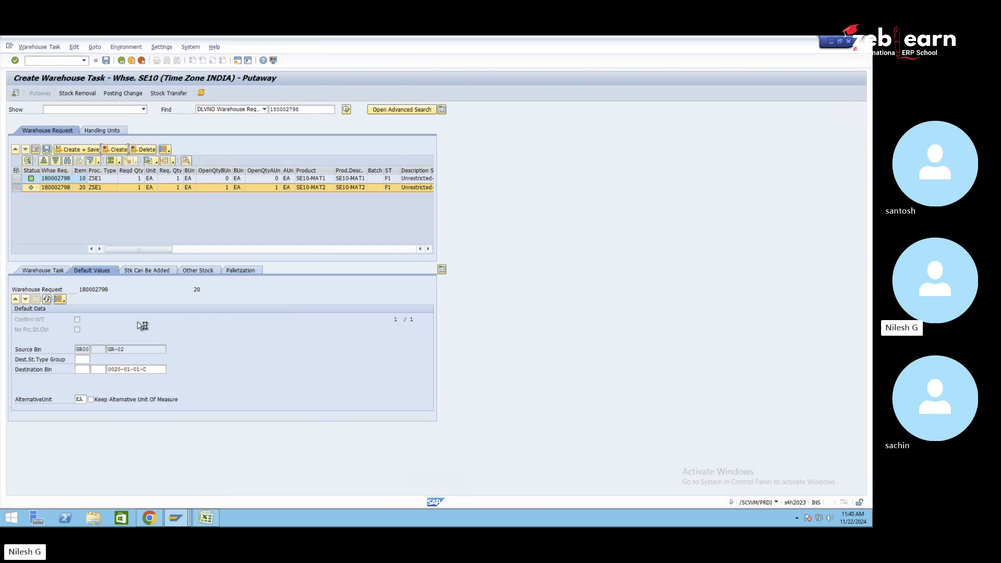
left_click(16, 173)
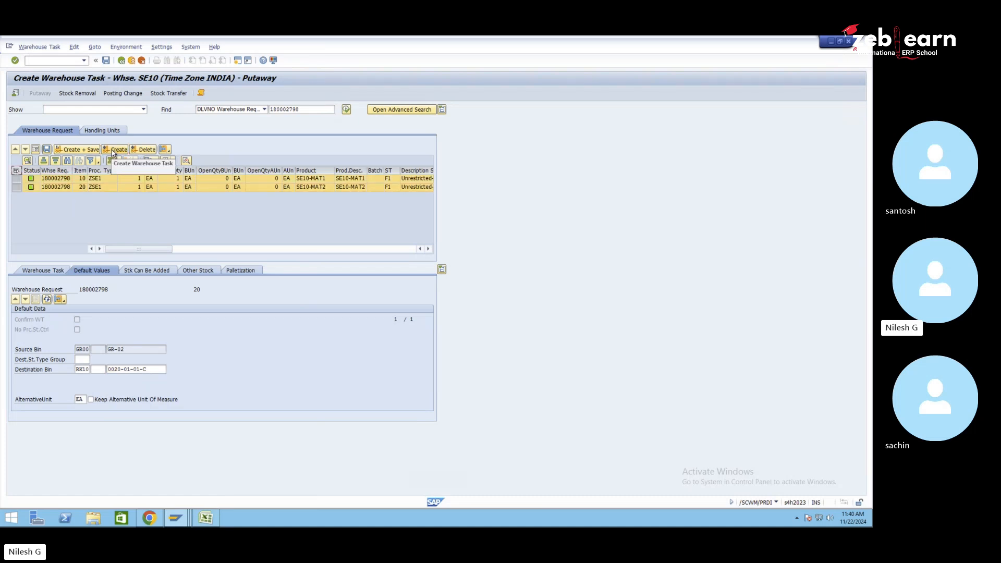
left_click(86, 150)
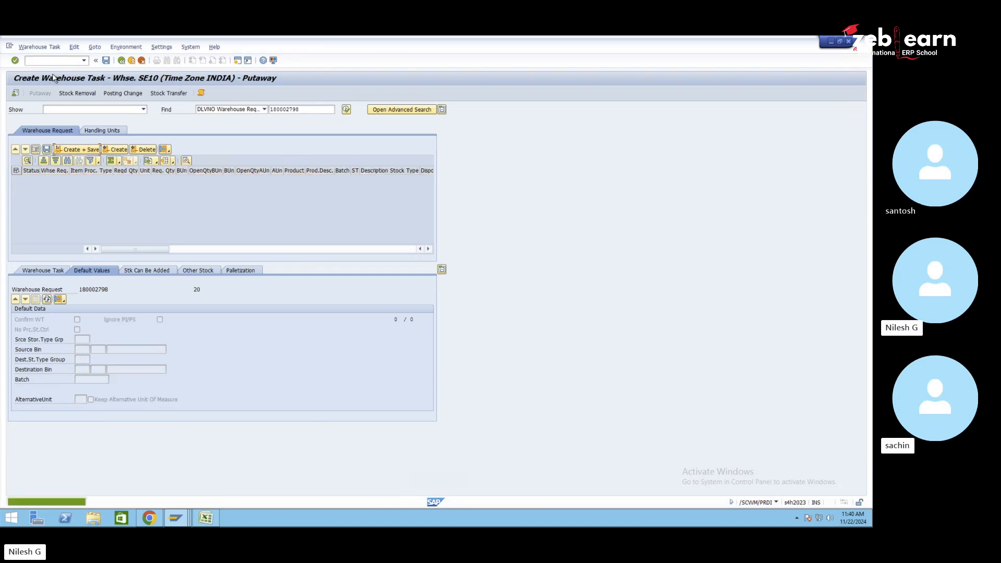
- View the detailed text of the status message about the saved warehouse tasks and close it
left_click(44, 48)
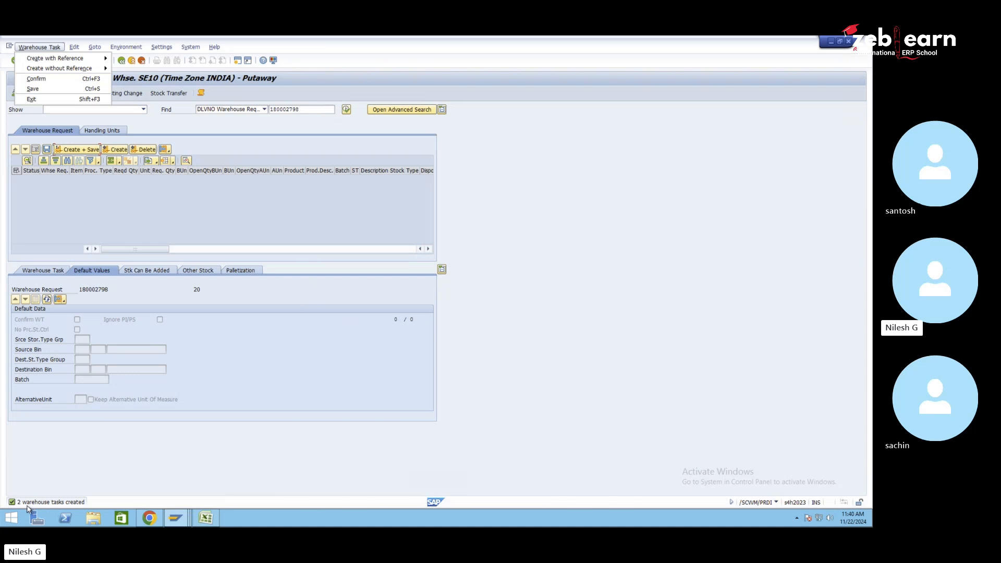
left_click(55, 503)
double_click(55, 503)
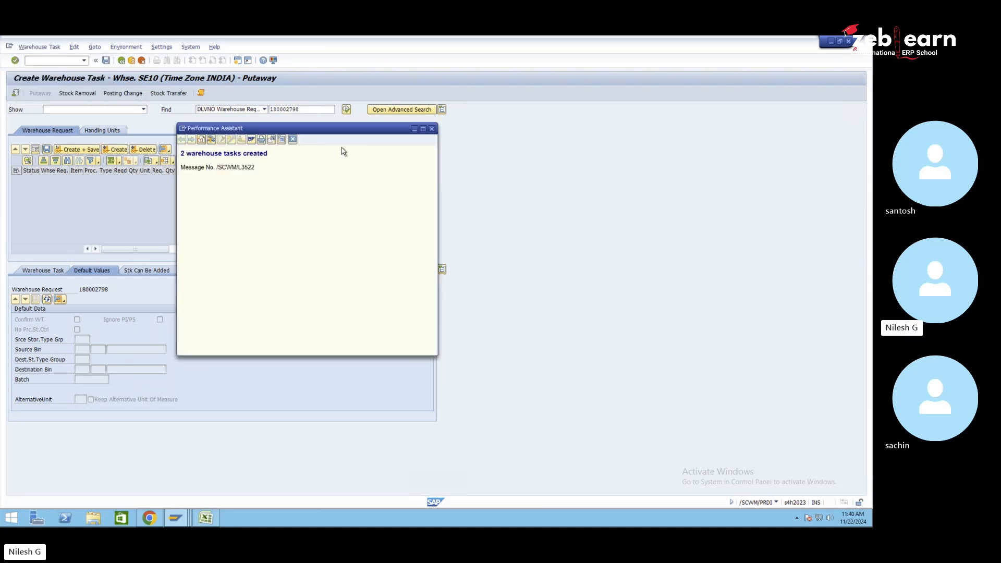
left_click(432, 129)
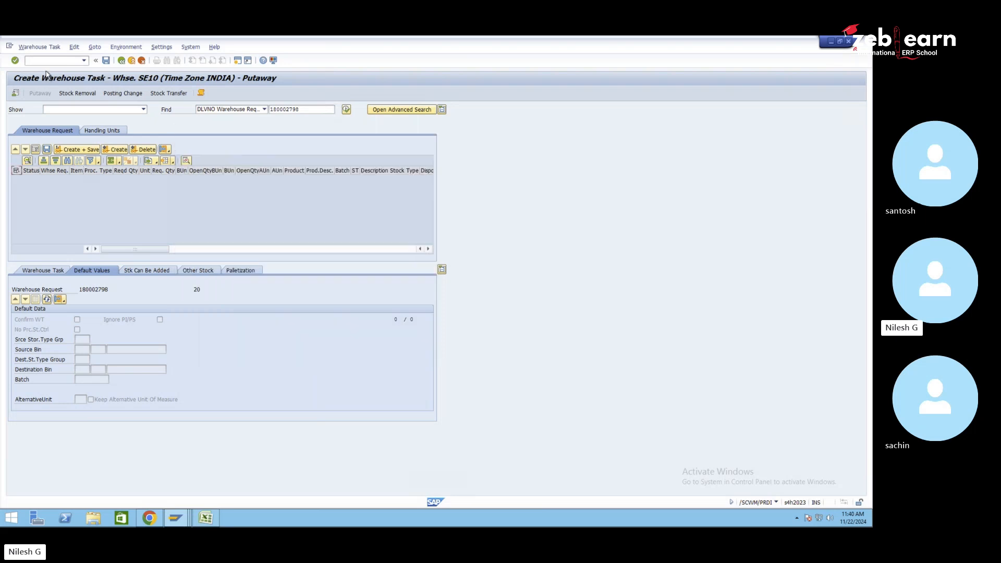
- Switch to Chrome to review the reception, storage and dispatch diagram, and return to the SAP warehouse task session
left_click(149, 517)
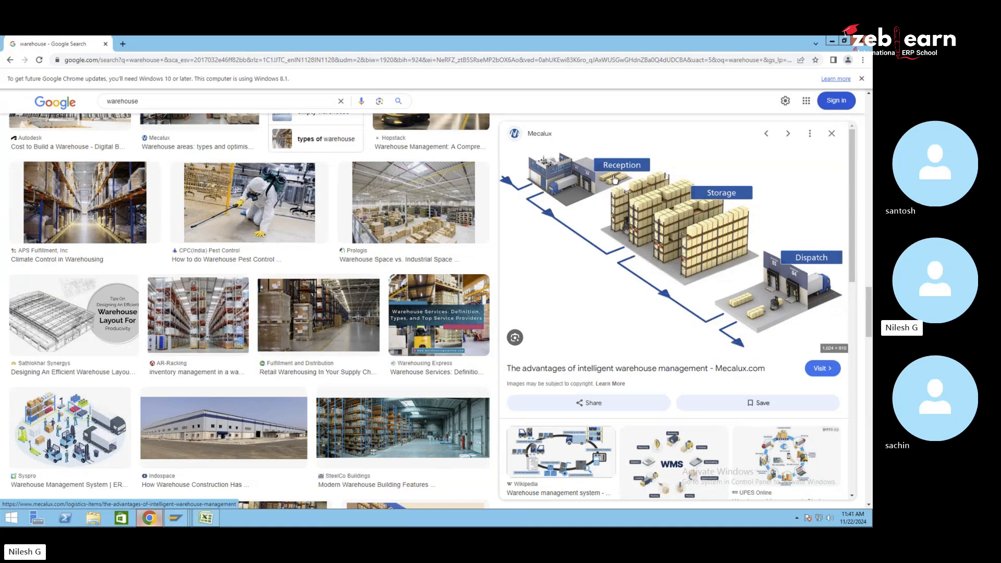
left_click(832, 41)
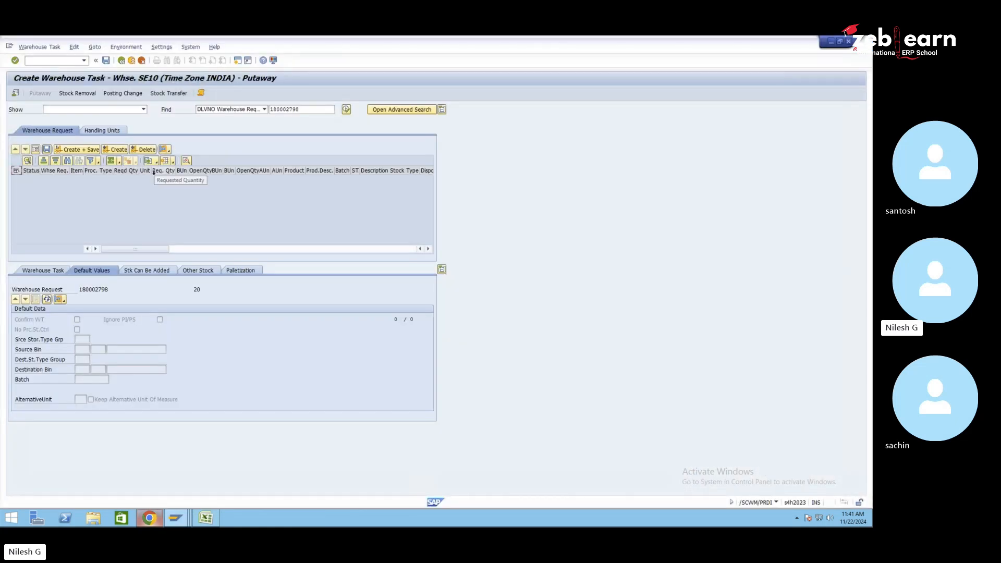
- Open the confirmation of the saved warehouse order and confirm and save its putaway tasks for SE10-MAT1 and SE10-MAT2
left_click(42, 48)
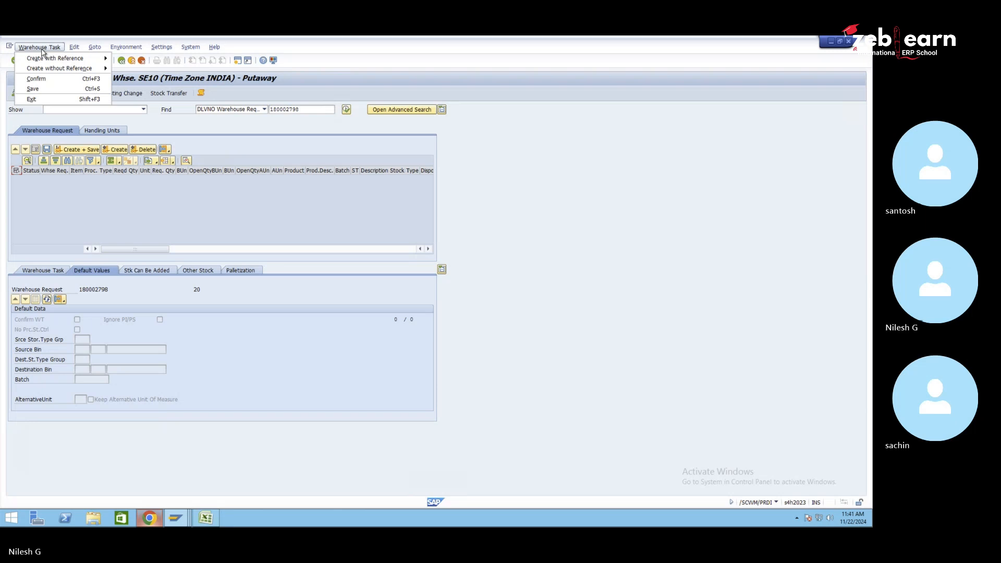
left_click(52, 80)
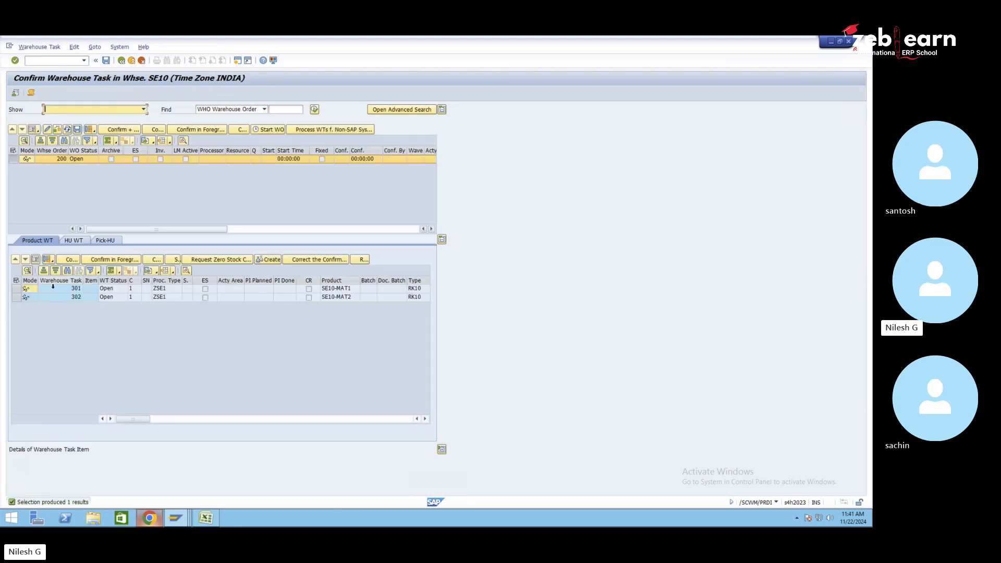
left_click_drag(16, 289, 17, 301)
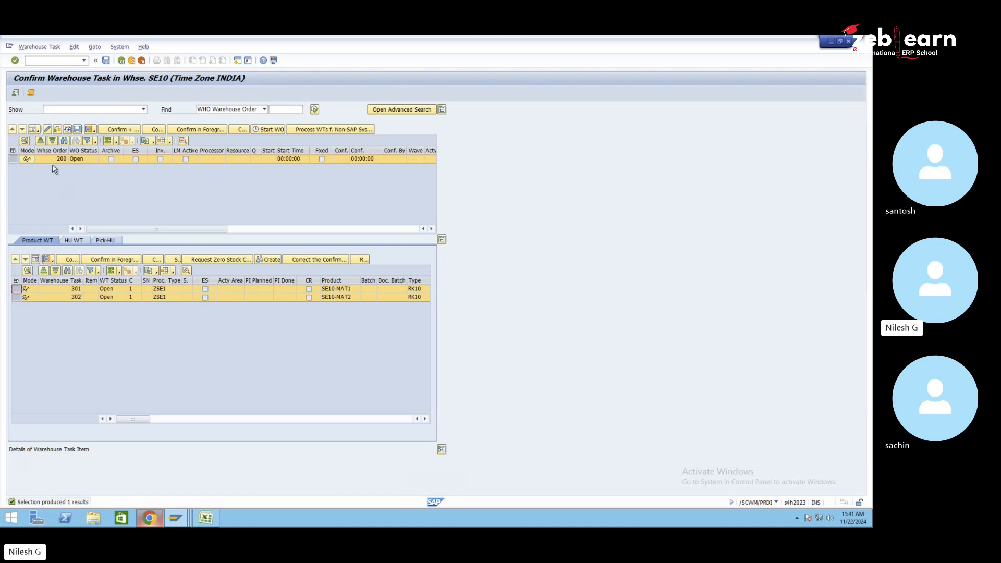
left_click(16, 290)
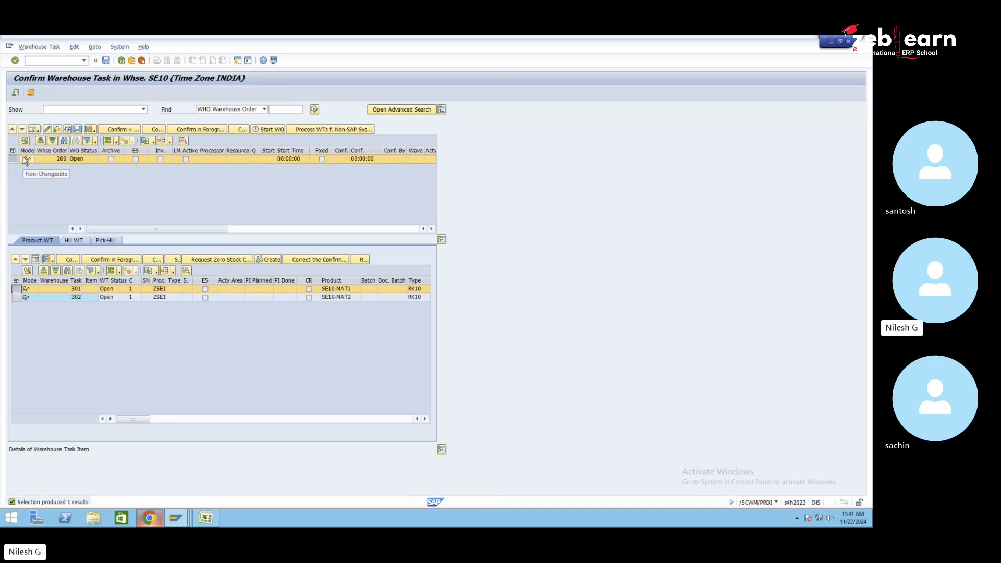
left_click(117, 134)
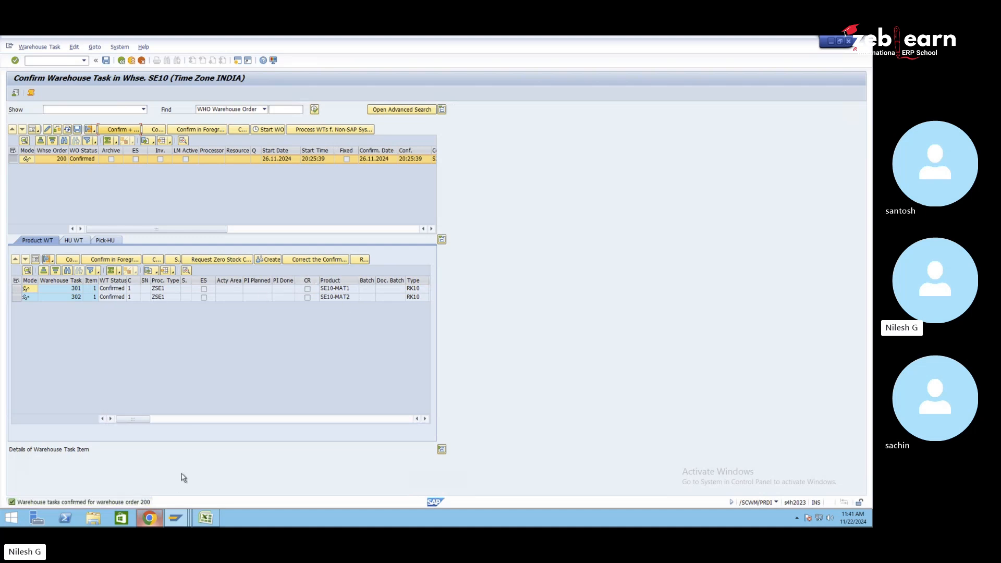
- Check the destination bins of both SE10-MAT1 and SE10-MAT2 warehouse tasks
left_click(425, 419)
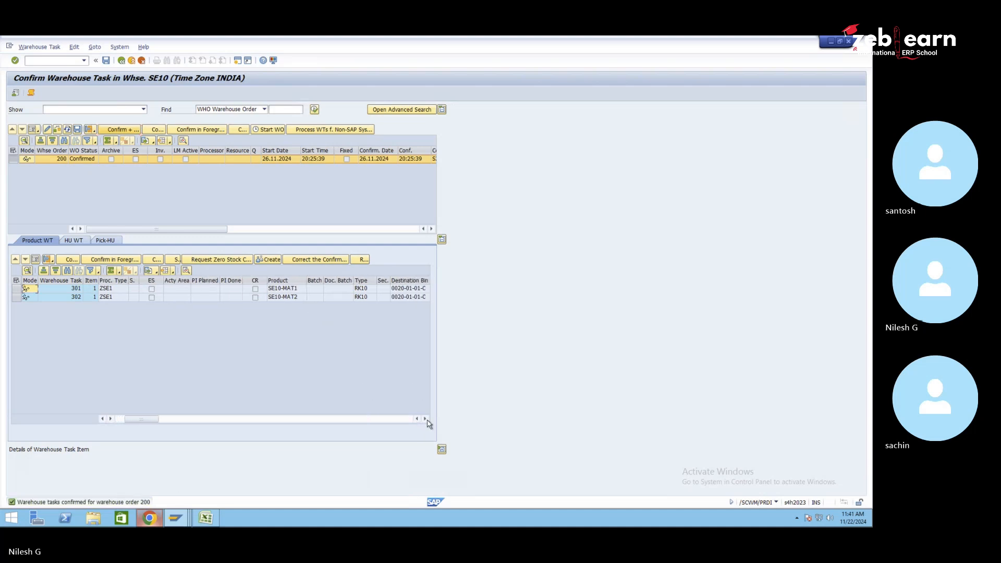
left_click(425, 419)
left_click(378, 289)
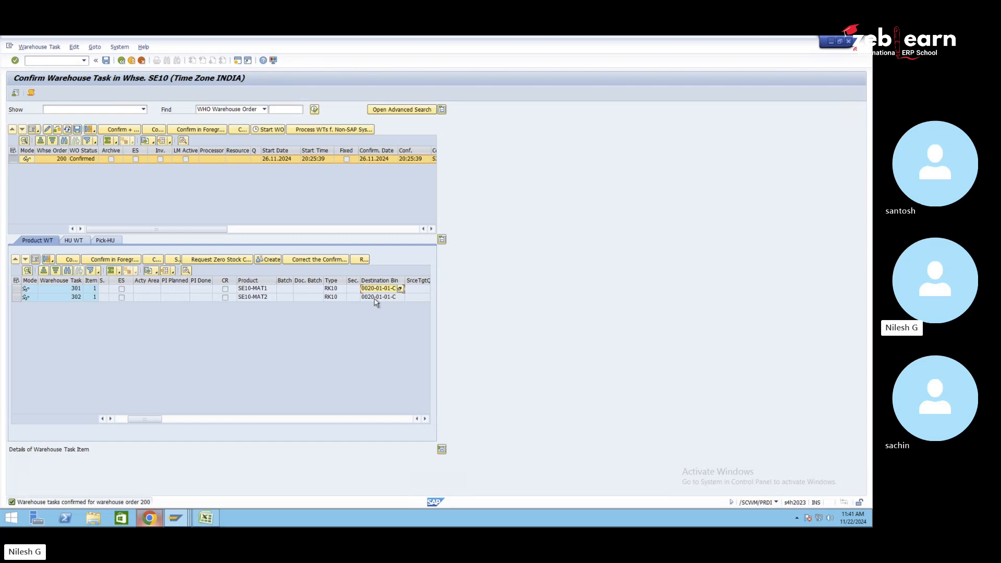
left_click(376, 297)
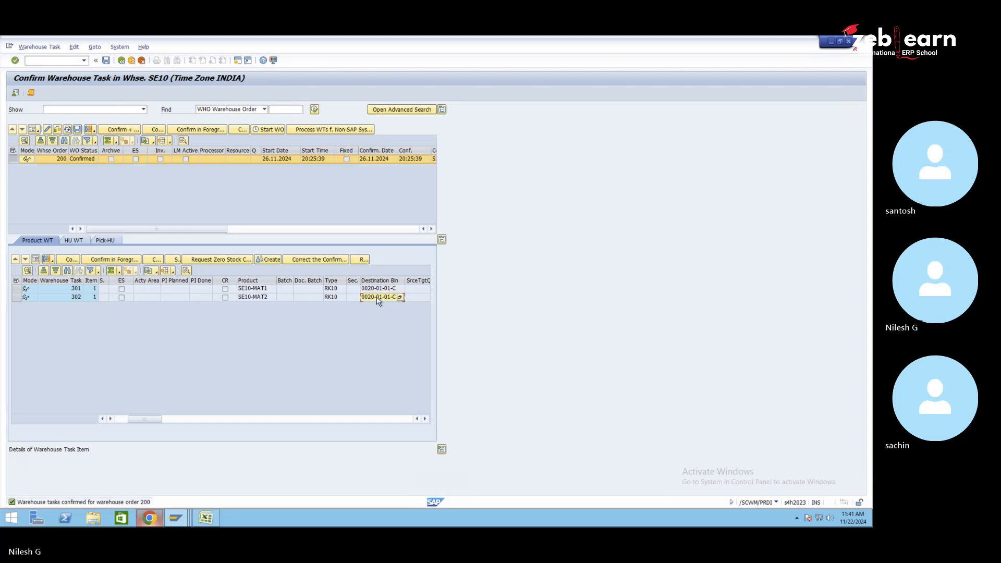
- Return to the inbound delivery overview and check the putaway status of the delivery with ASN ending in 2105WPT1
left_click(121, 61)
left_click(122, 61)
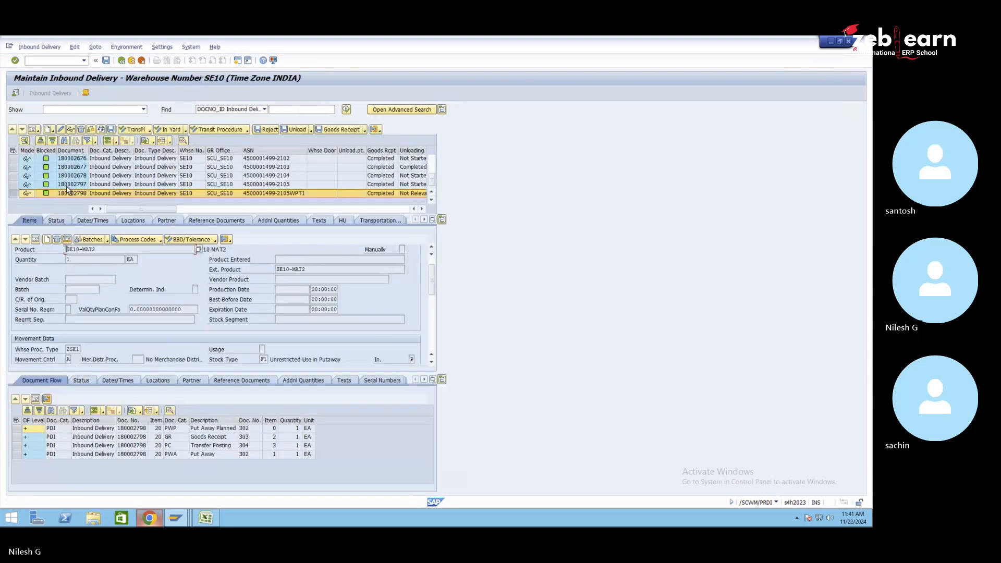
left_click(422, 209)
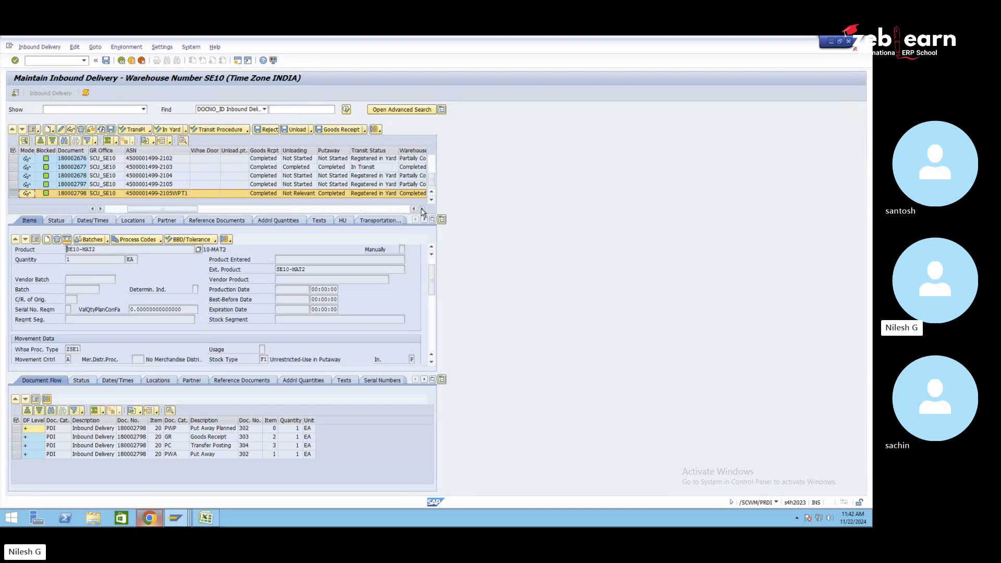
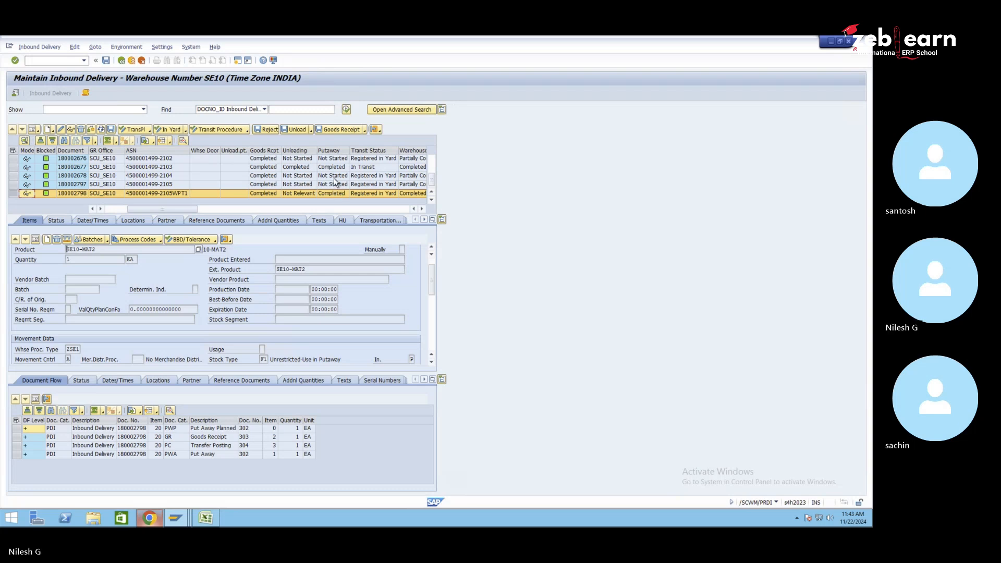
- Select the inbound delivery with ASN ending in 2104 and open its follow-on warehouse task creation
left_click(334, 176)
double_click(268, 175)
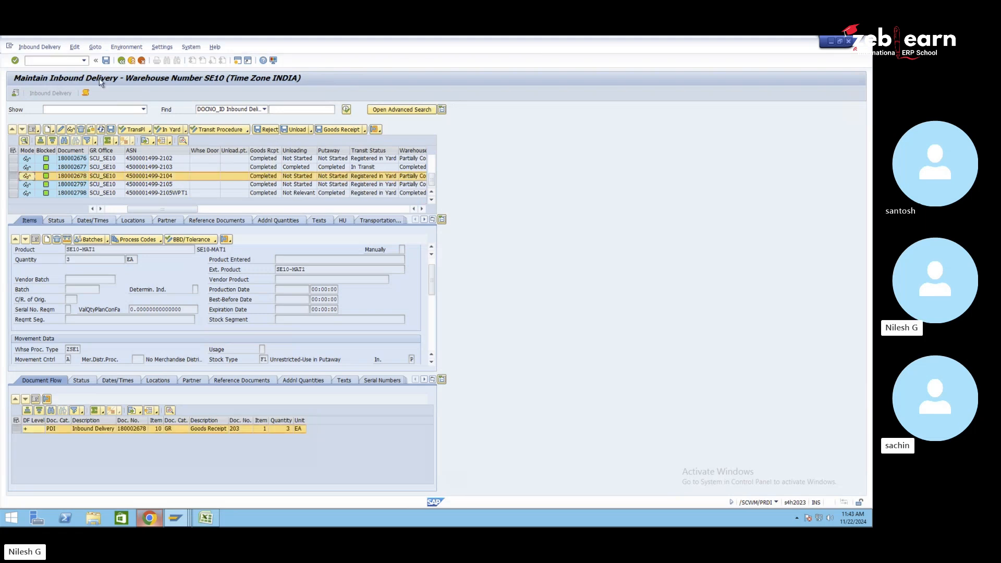
left_click(39, 47)
mouse_move(83, 70)
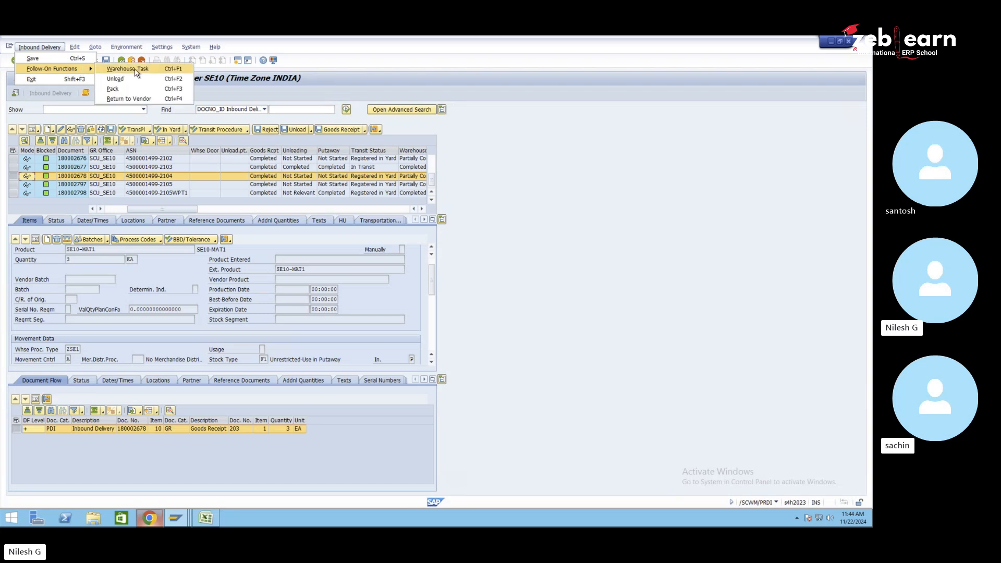
left_click(136, 70)
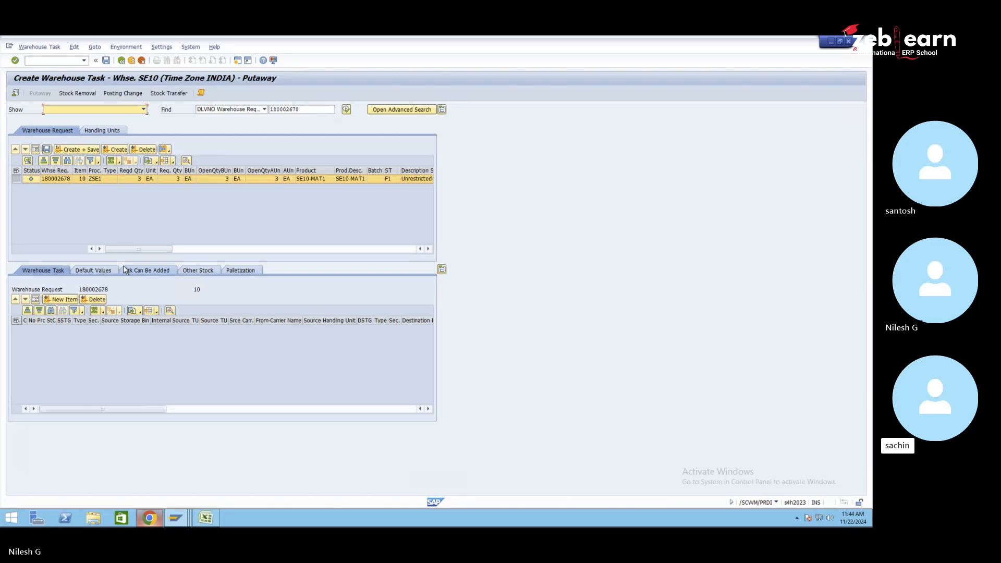
- Set the default destination bin to 0020-01-01-C for the SE10-MAT1 item, then create and save its putaway task
left_click(94, 270)
left_click(128, 369)
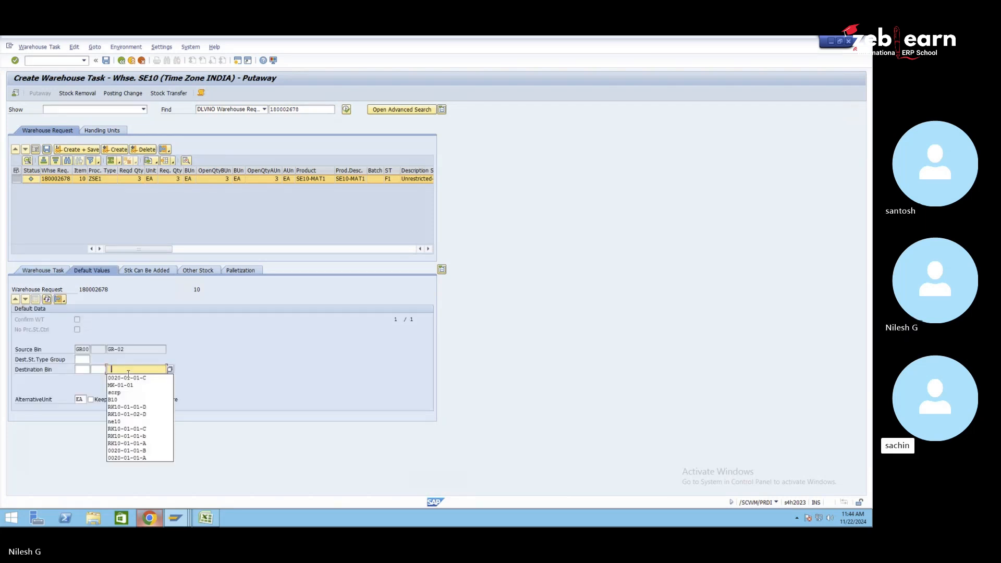
left_click(129, 377)
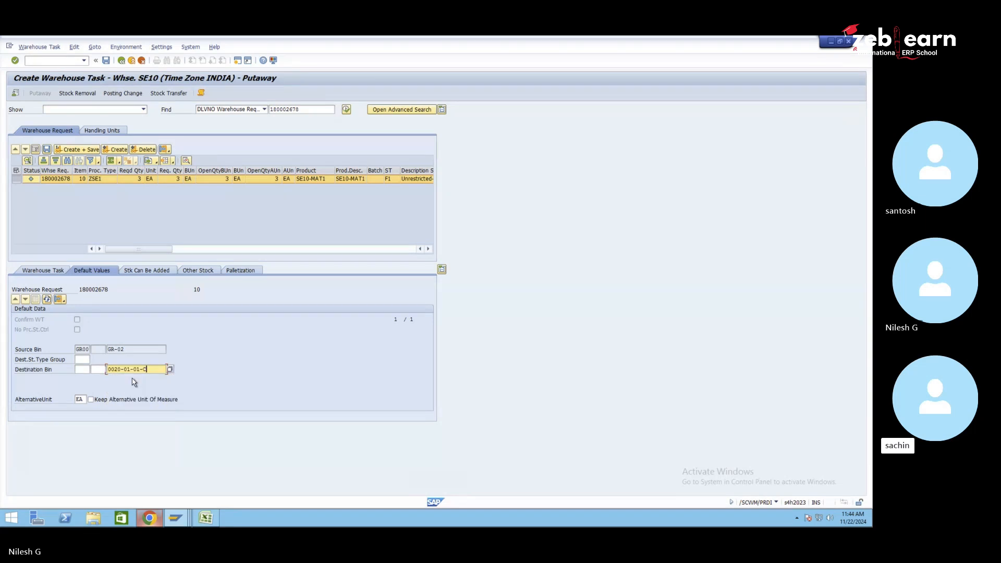
left_click(118, 151)
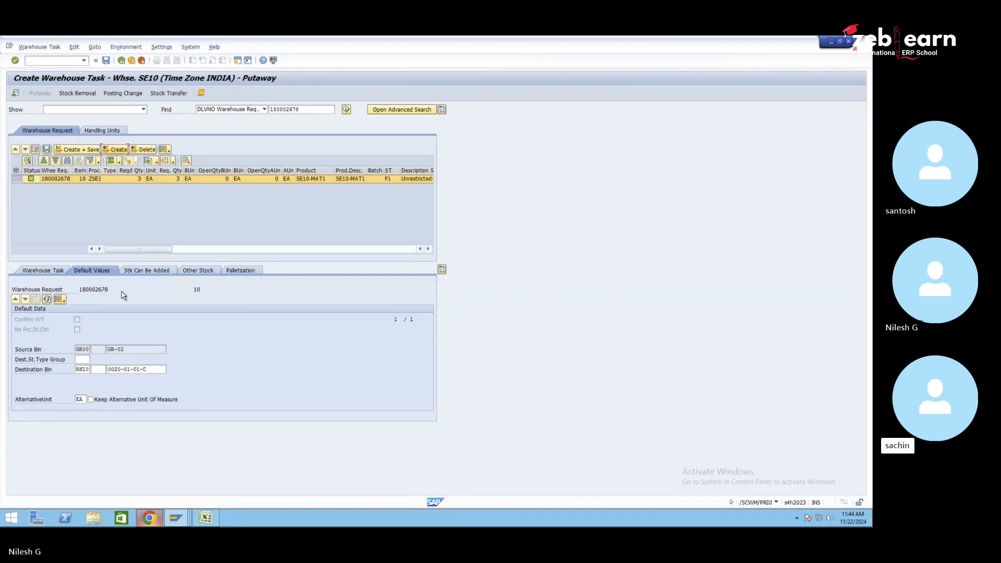
left_click(83, 150)
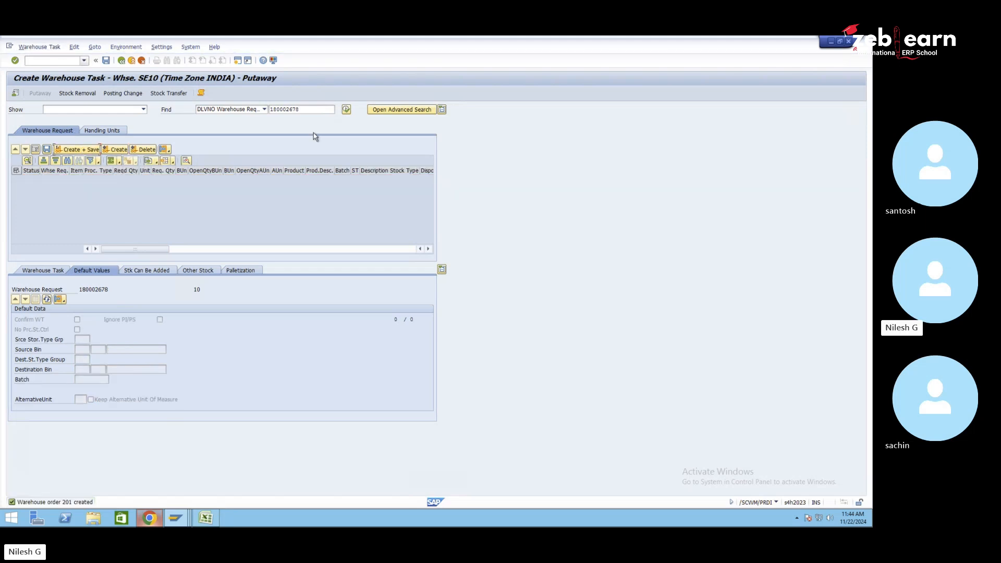
- Confirm and save the new SE10-MAT1 putaway task and return to the inbound delivery overview
left_click(42, 48)
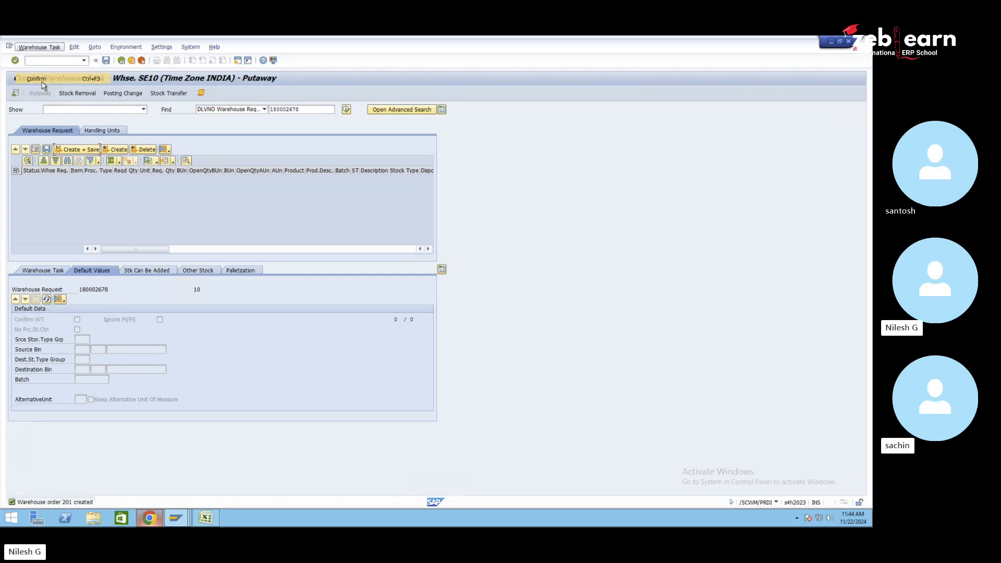
left_click(41, 82)
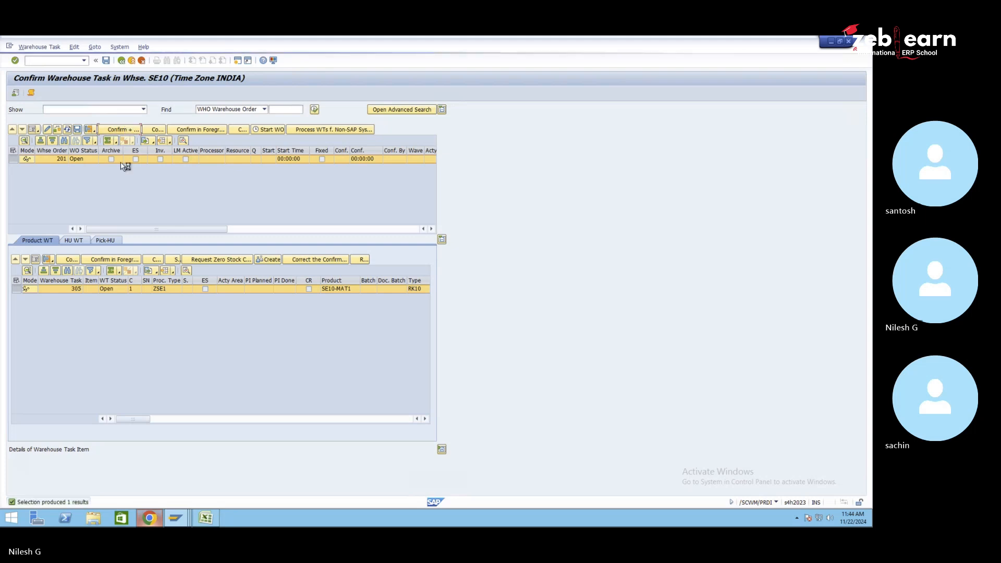
left_click(121, 60)
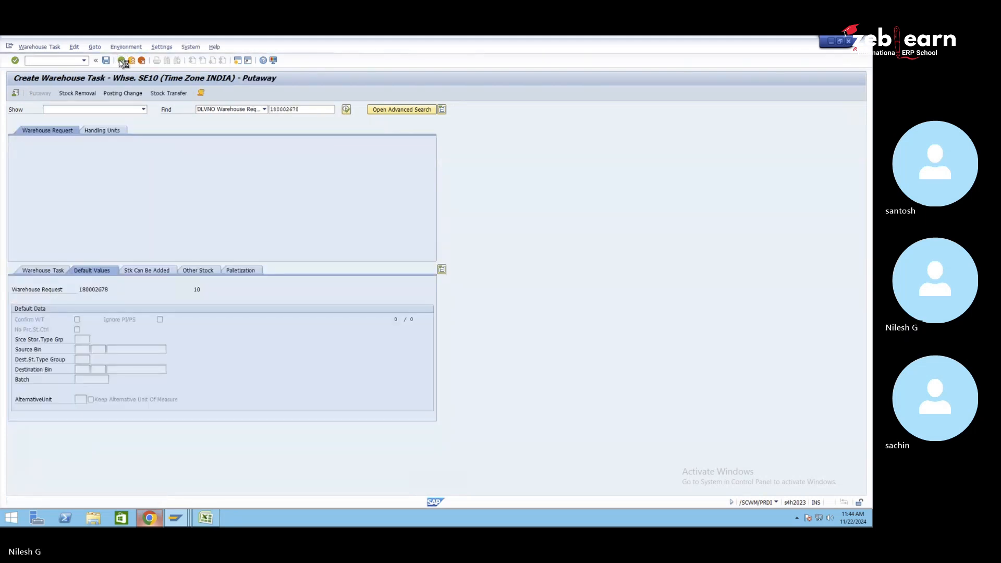
left_click(121, 61)
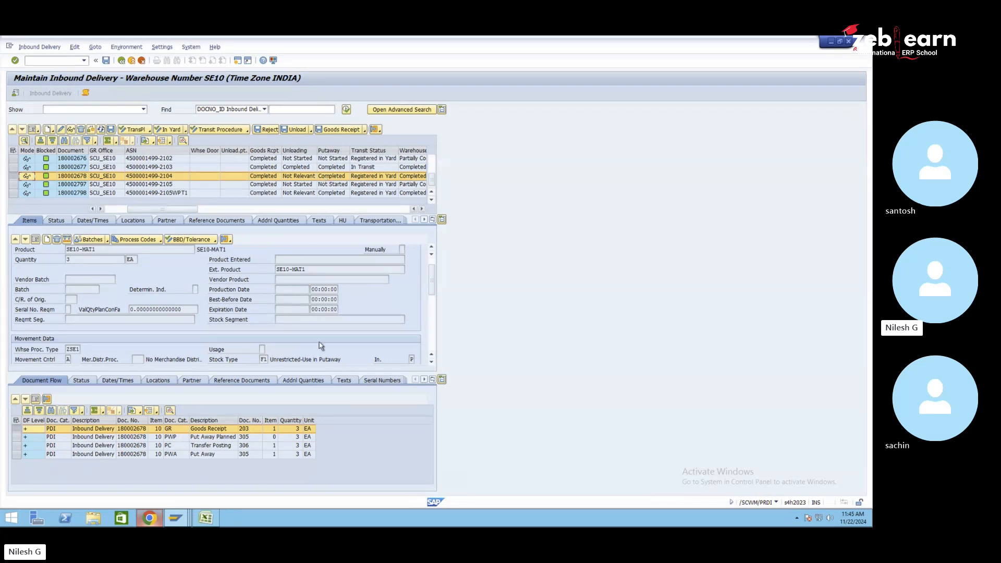
- Switch to Chrome to review the warehouse flow diagram again, and return to the SAP inbound delivery session
left_click(160, 520)
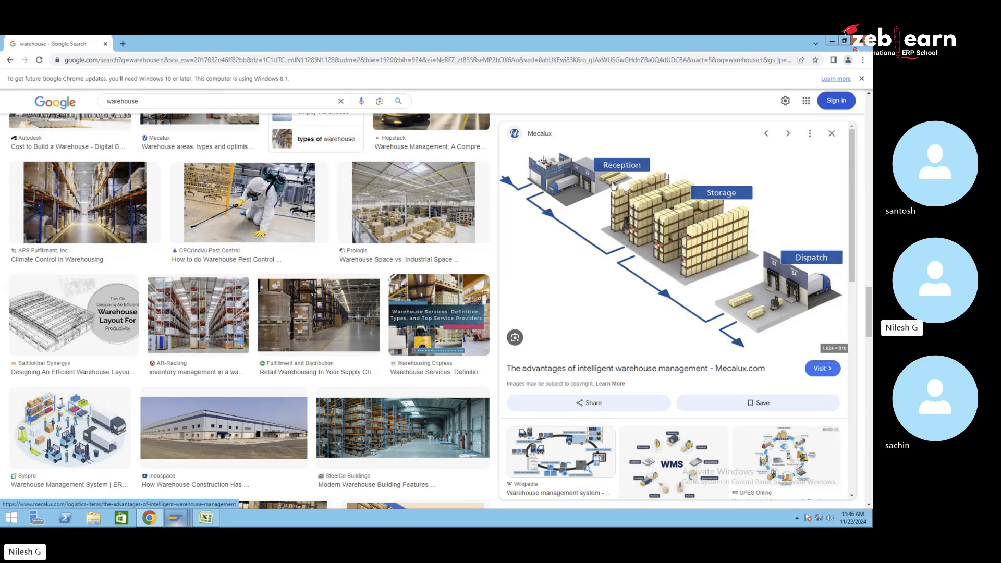
mouse_move(178, 524)
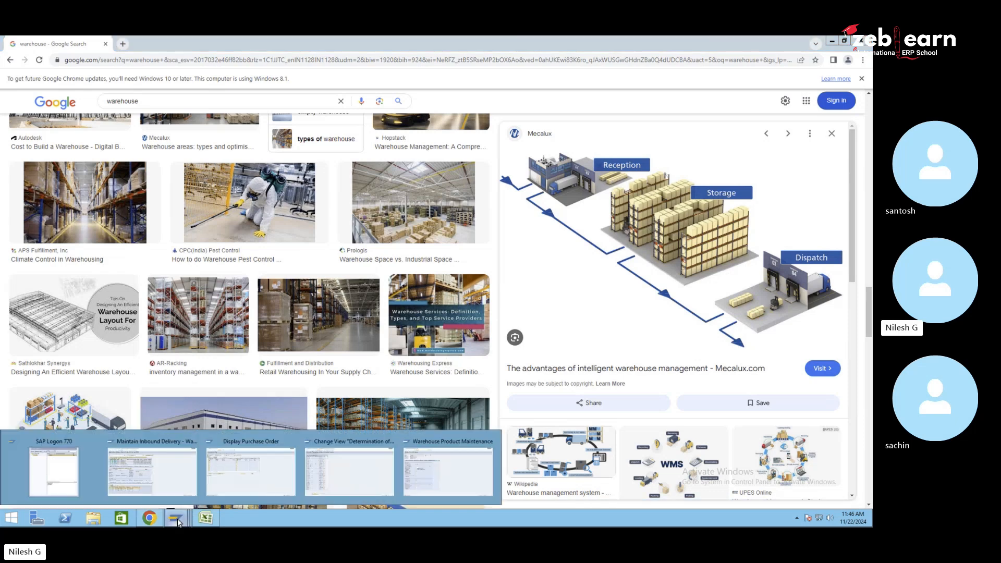
left_click(162, 481)
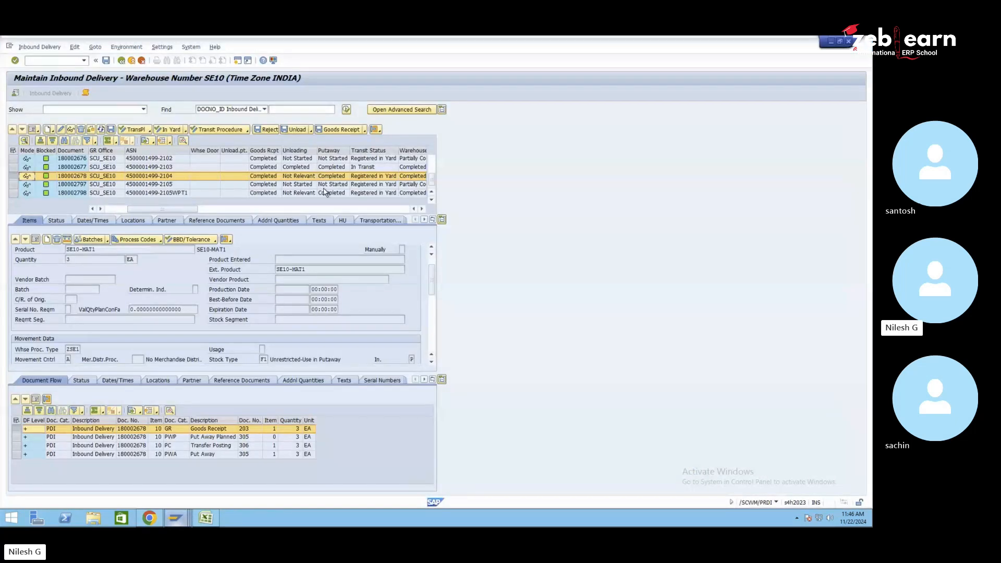
- Display the delivery's warehouse task in form view, check its warehouse process type and storage process, and return to the delivery overview
left_click(375, 129)
left_click(396, 141)
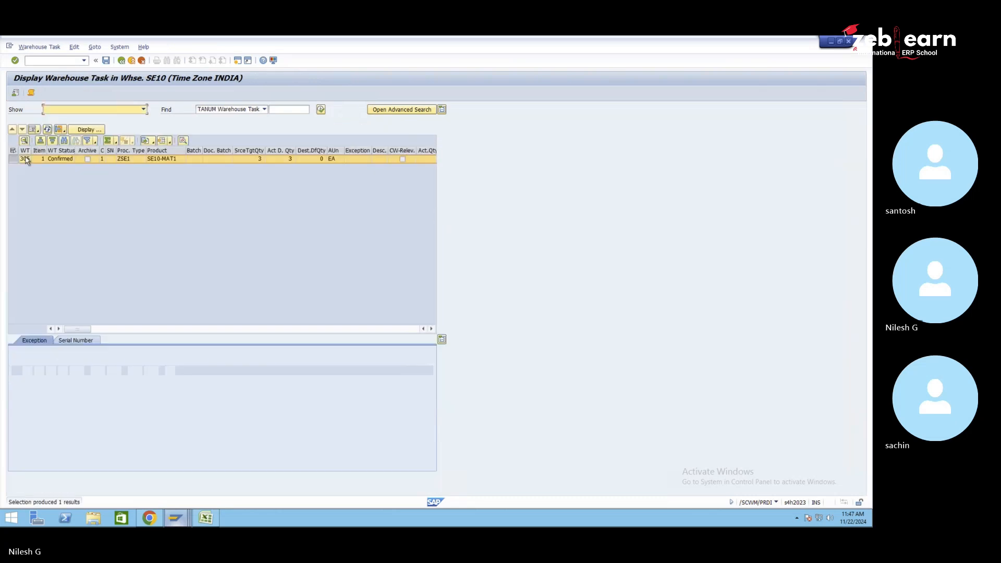
left_click(32, 130)
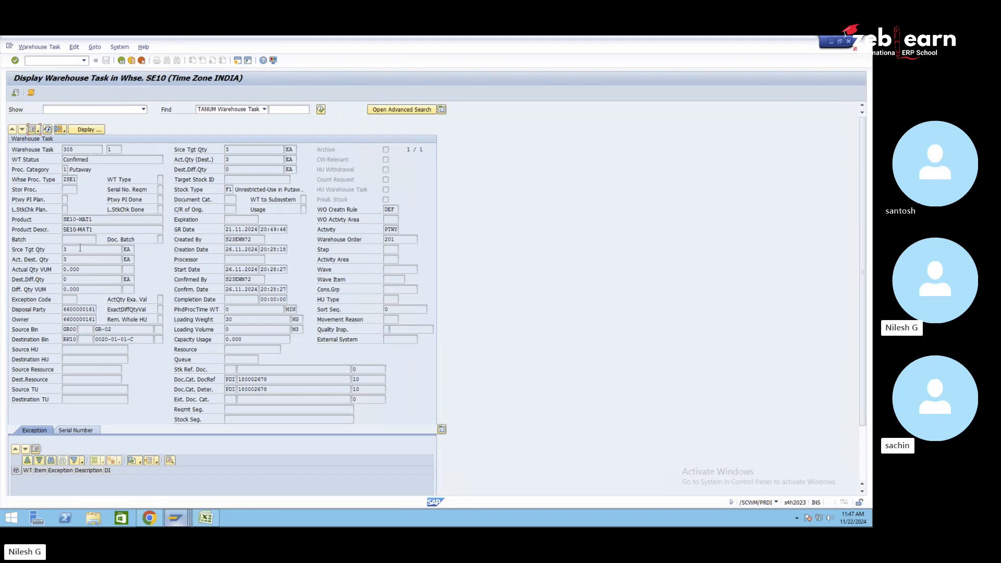
left_click(69, 180)
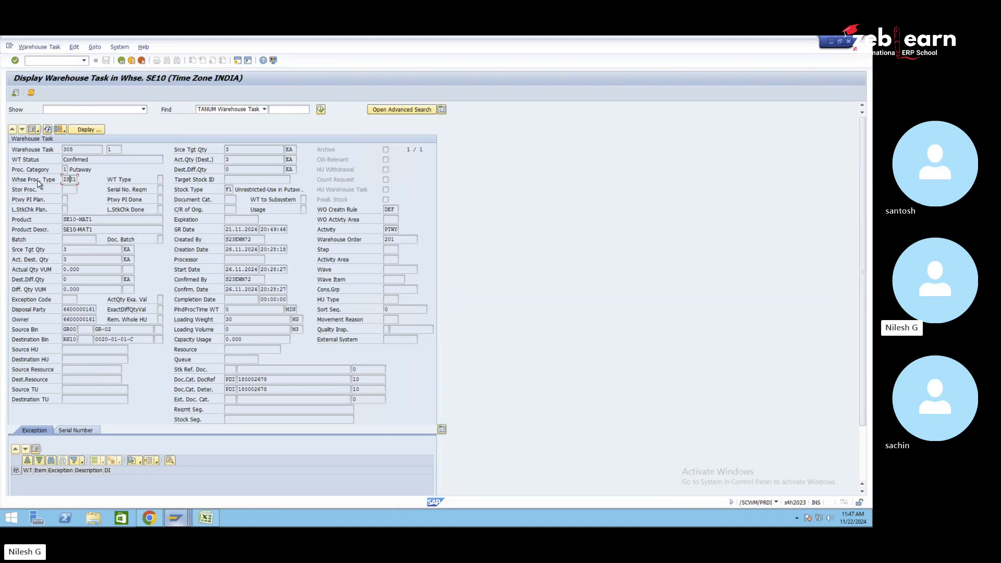
left_click(67, 189)
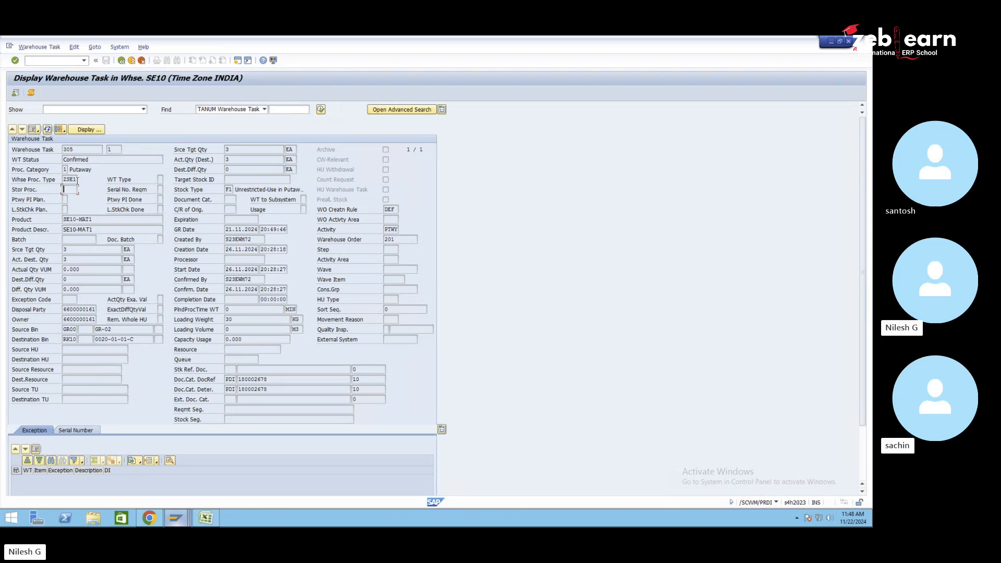
left_click(122, 61)
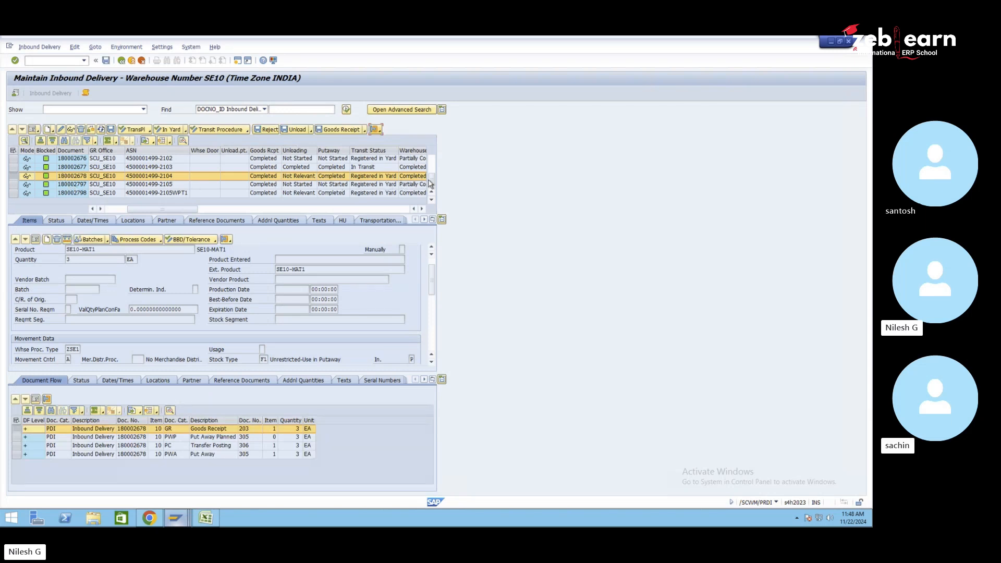
- Check the blocked inbound delivery with ASN ending in 1248-02 for errors, read the log's storage bin message, and close the log
left_click_drag(431, 179, 431, 161)
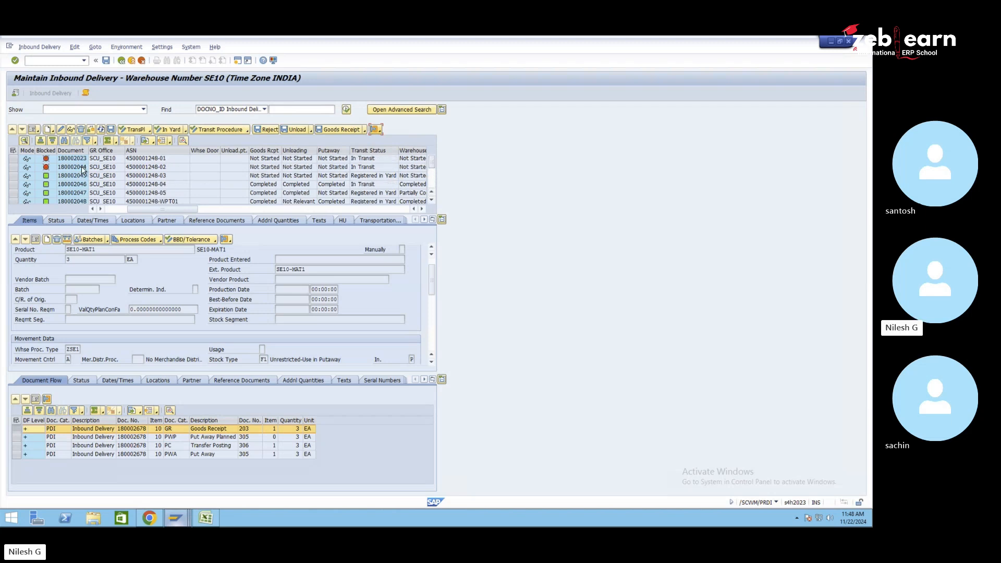
left_click(82, 168)
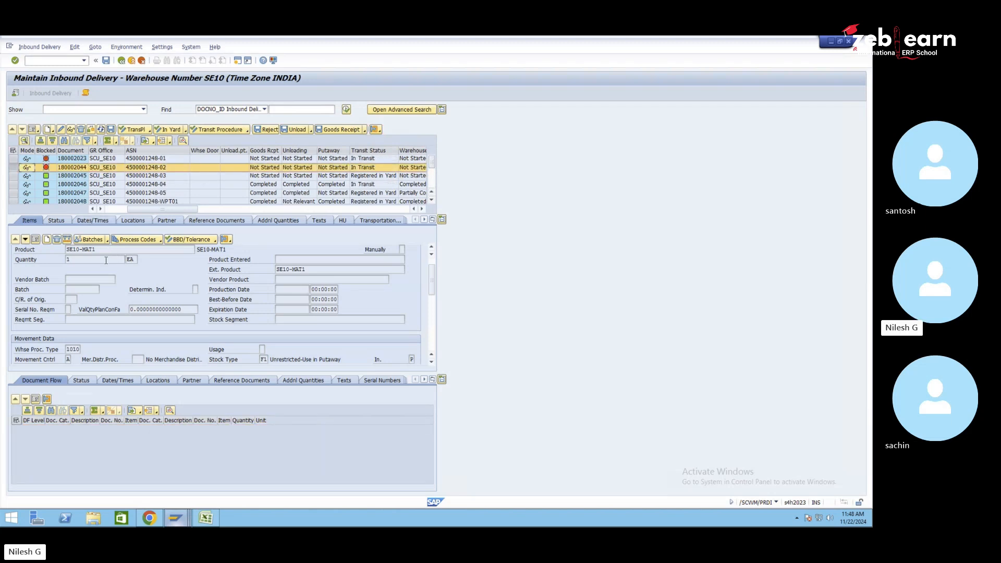
left_click(91, 129)
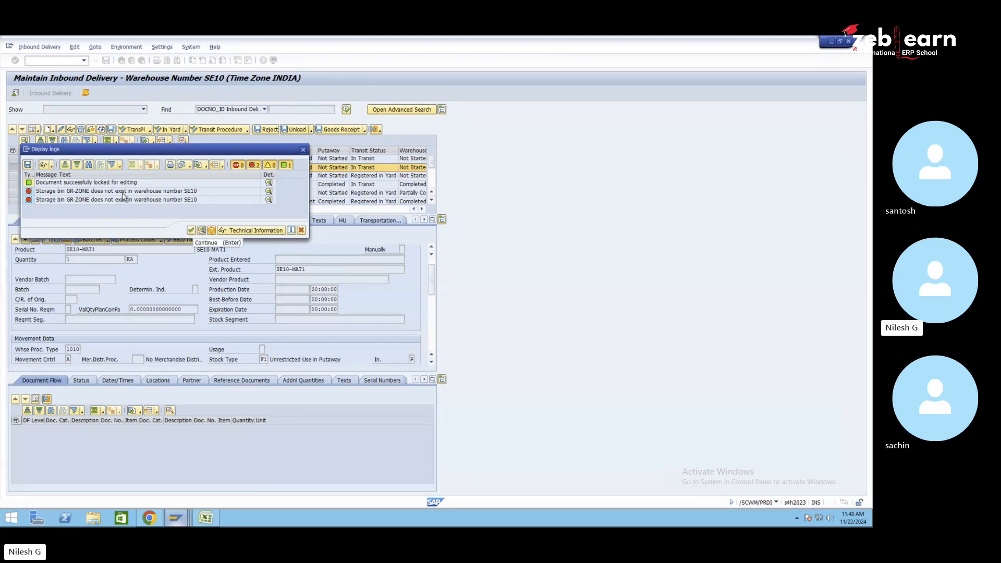
left_click(86, 191)
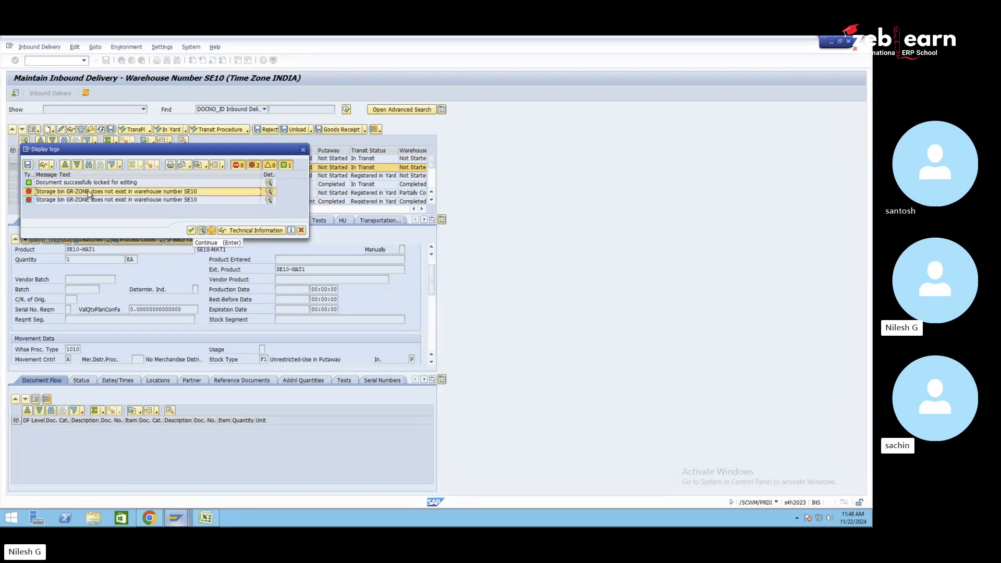
left_click(302, 151)
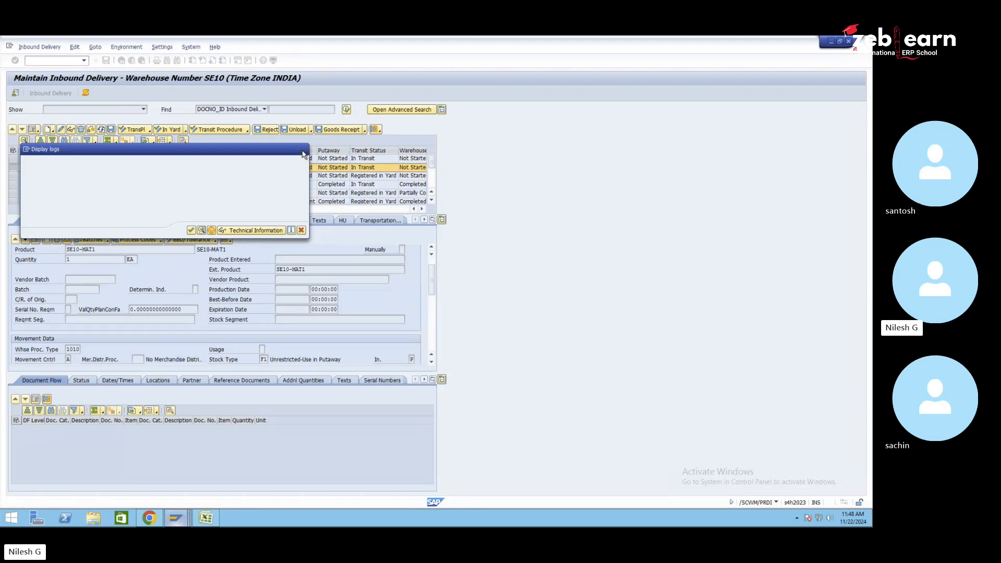
- Try to post goods receipt for the blocked inbound delivery with ASN ending in 1248-02, read and close the log, and save
left_click(339, 130)
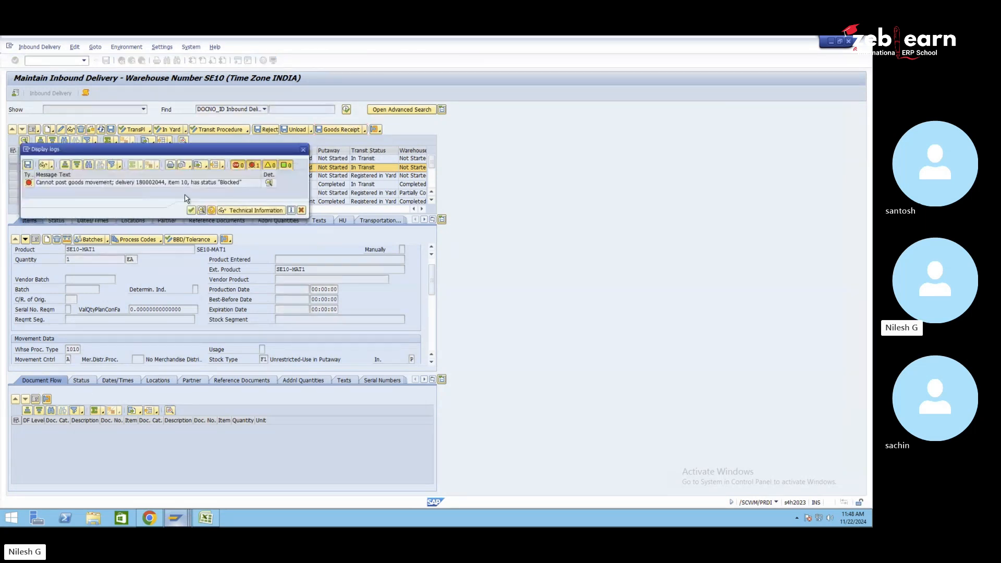
left_click(222, 183)
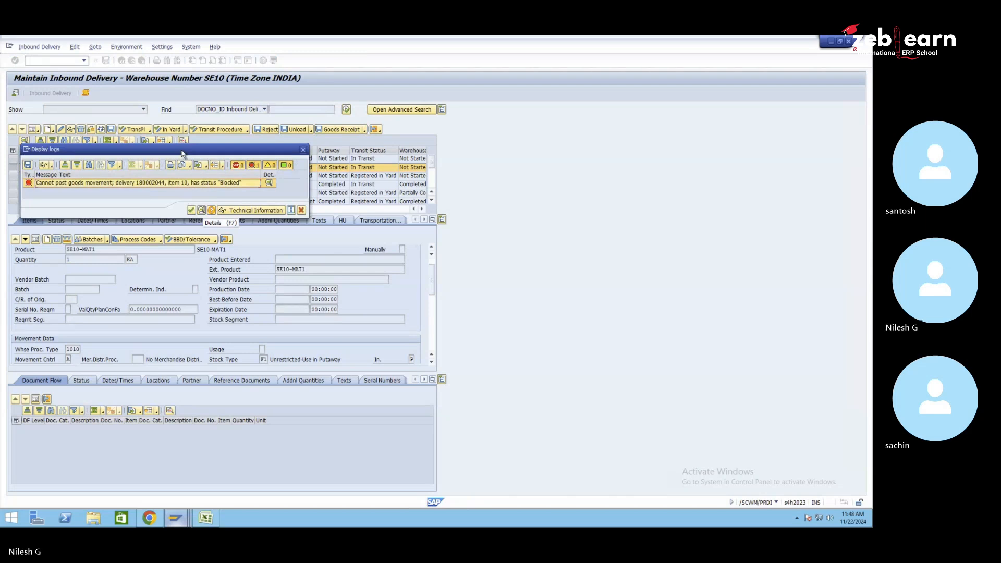
left_click_drag(72, 150, 82, 174)
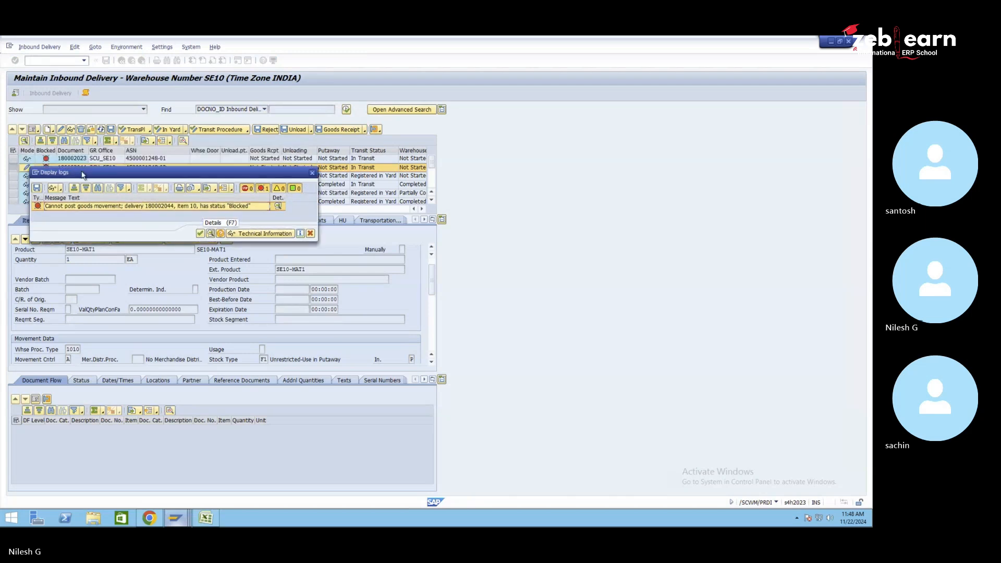
left_click(313, 173)
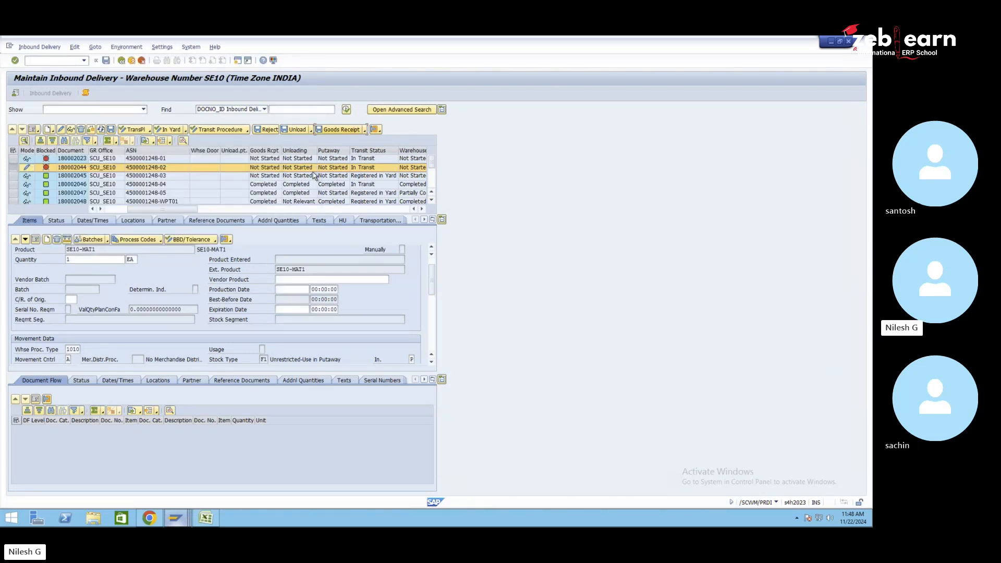
left_click(111, 130)
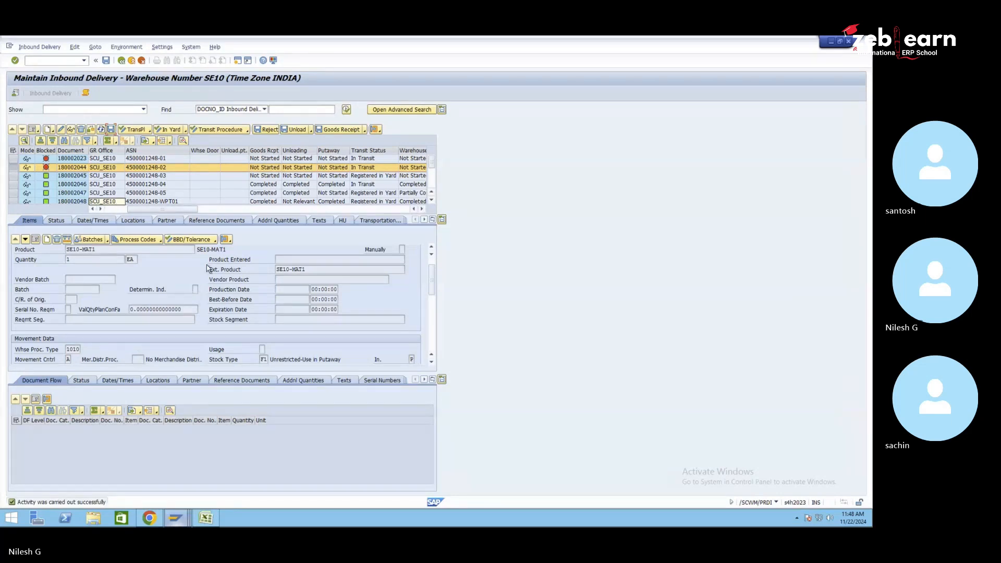
- Switch to the warehouse product maintenance session, clear the process type determination indicator of SE10-MAT2, and save the product
mouse_move(176, 517)
mouse_move(238, 452)
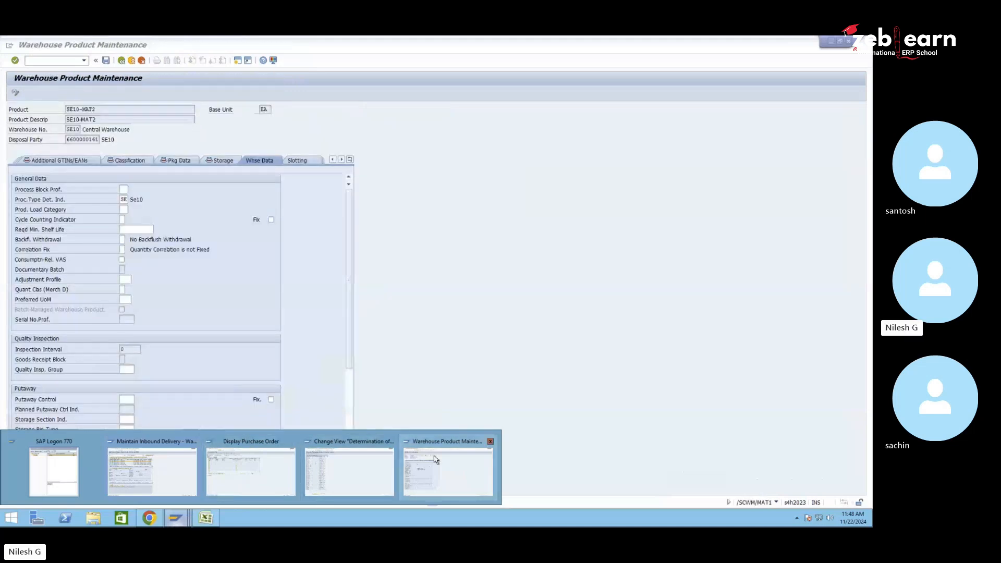
left_click(436, 458)
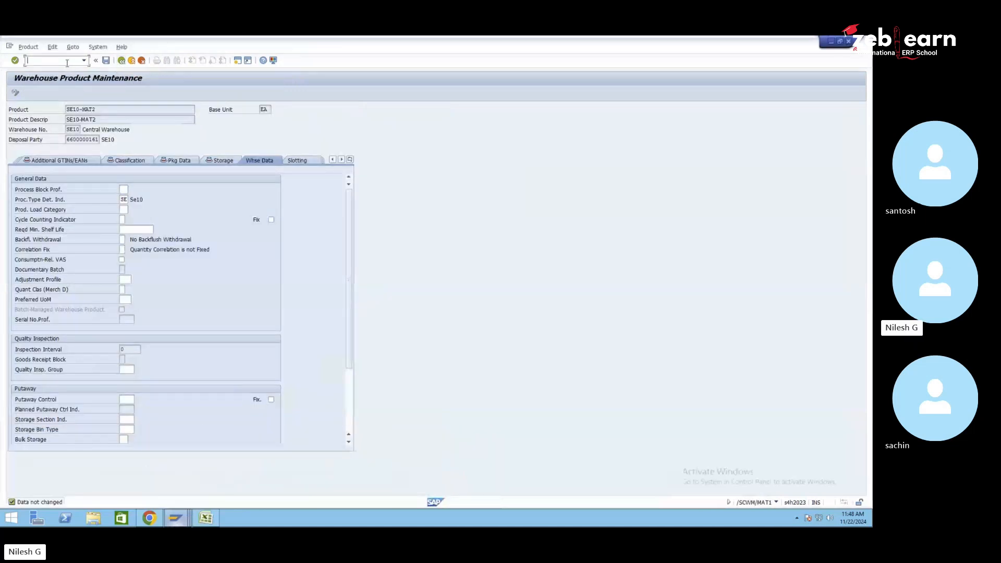
type("/nvl3n")
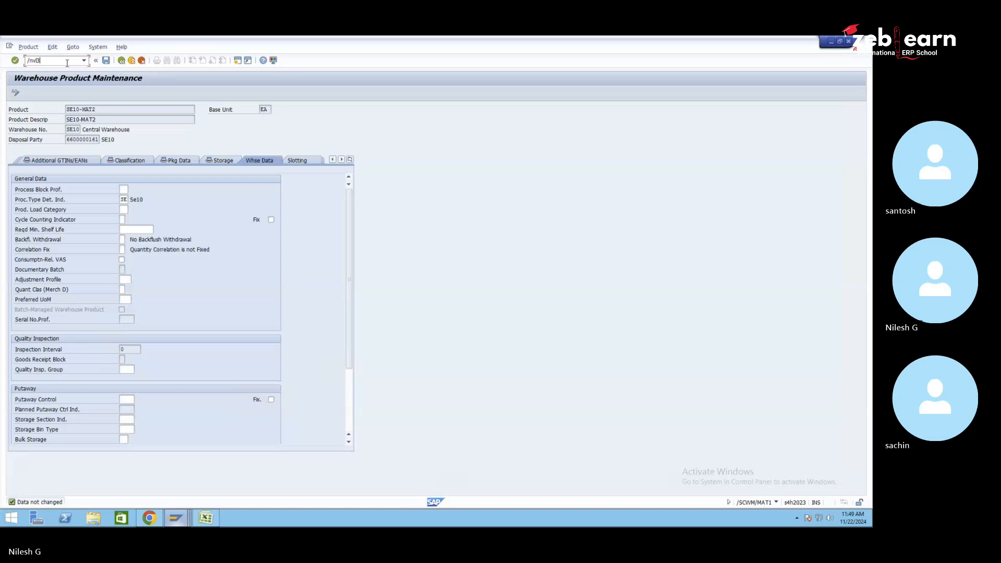
left_click(126, 200)
key("BackSpace")
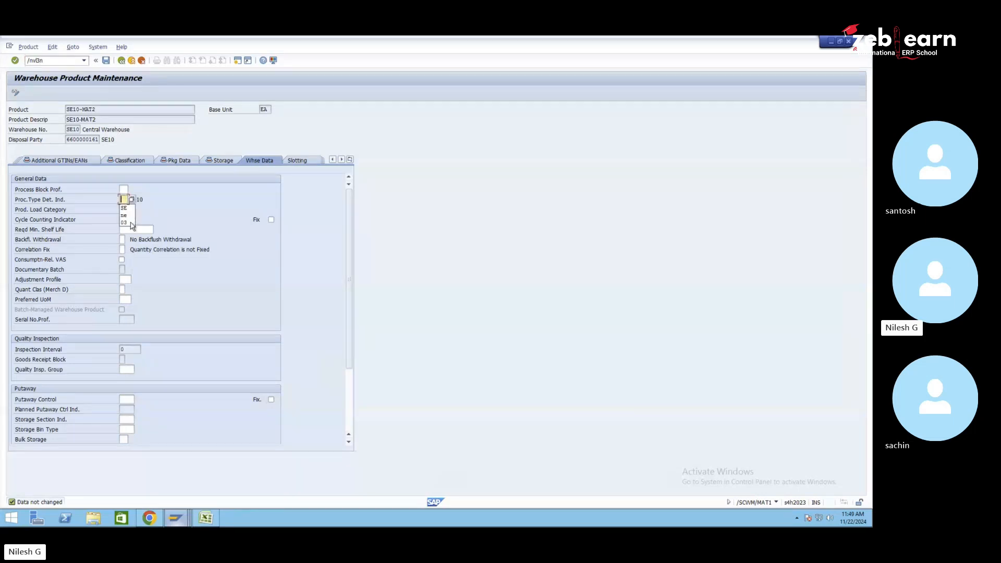
left_click(106, 61)
- Start transaction VL31N for the proposed purchase order and create an inbound delivery with an external ID ending in 2105AG01
left_click(58, 63)
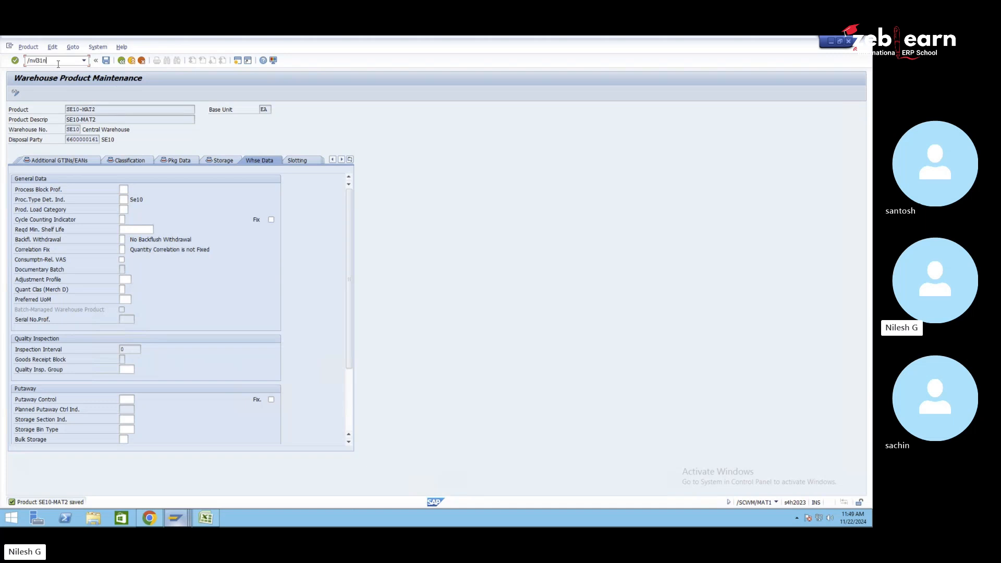
type("/nvl31n")
key("Return")
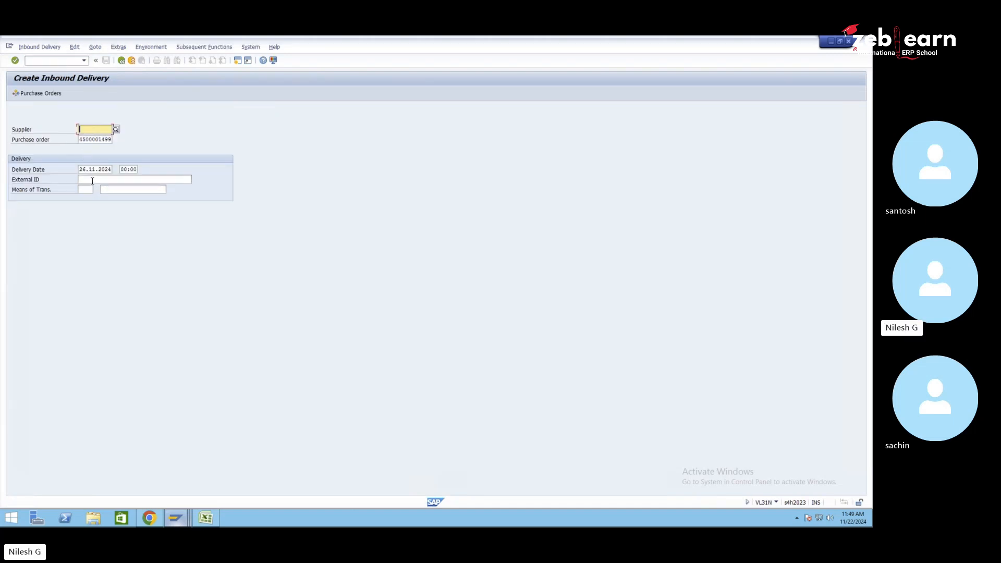
left_click(93, 181)
left_click(116, 187)
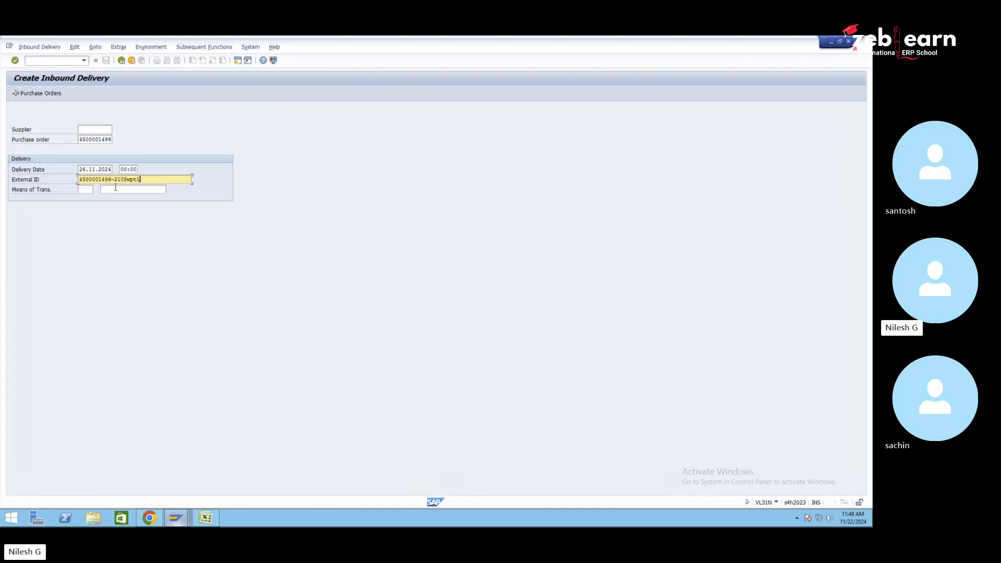
key("BackSpace")
key("BackSpace")
key("BackSpace")
key("BackSpace")
type("AG01")
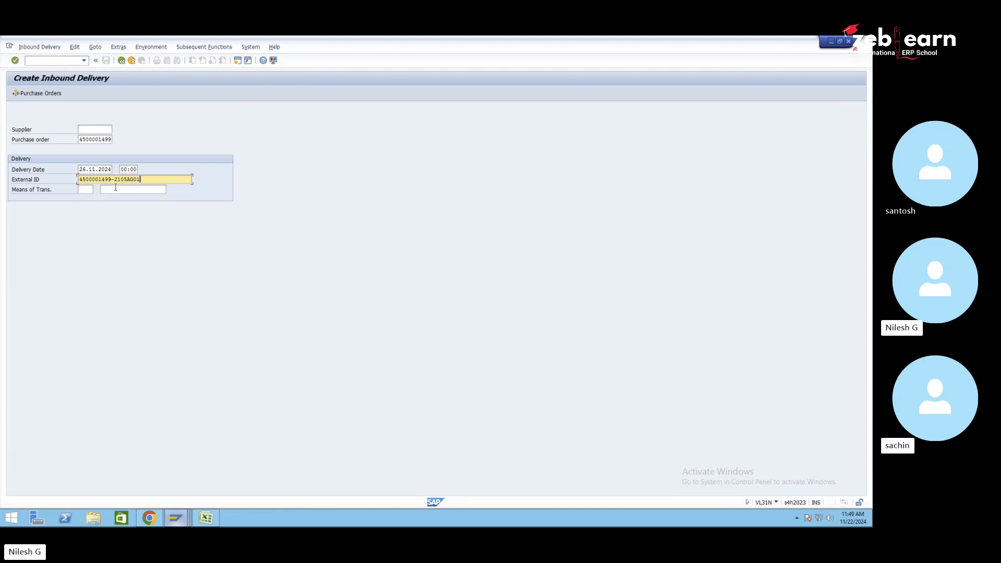
key("Return")
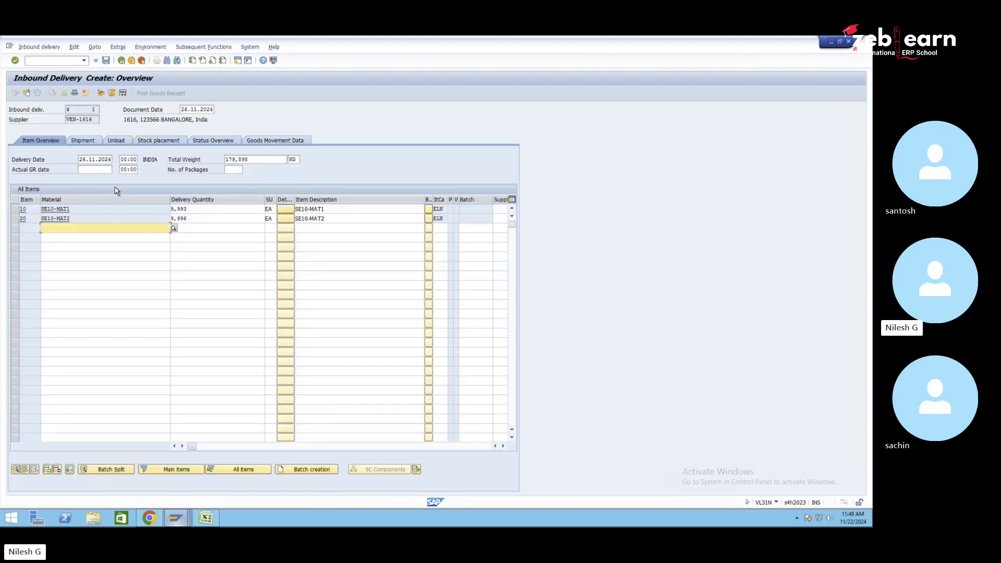
- Delete the SE10-MAT2 item from the new inbound delivery
left_click(16, 218)
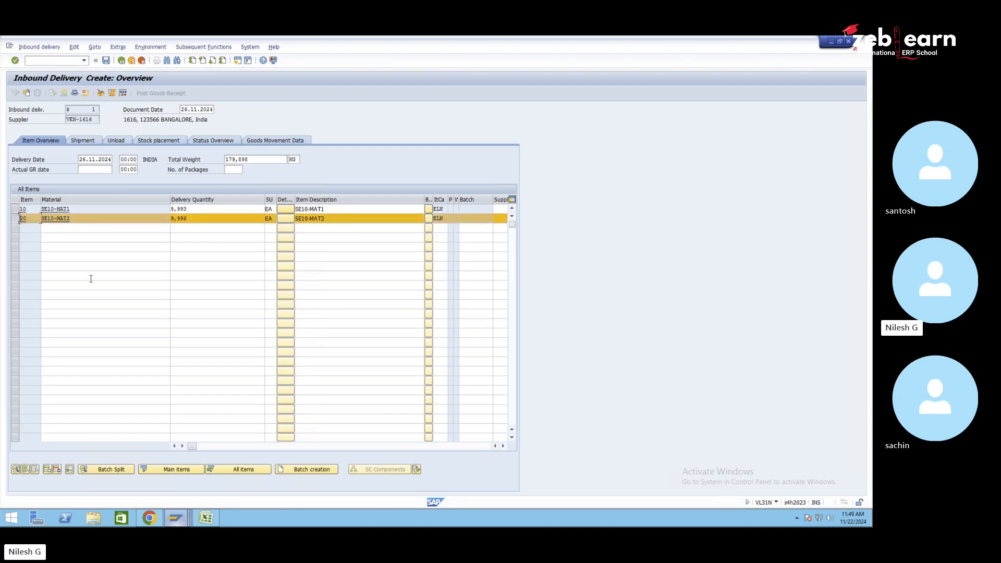
left_click(57, 469)
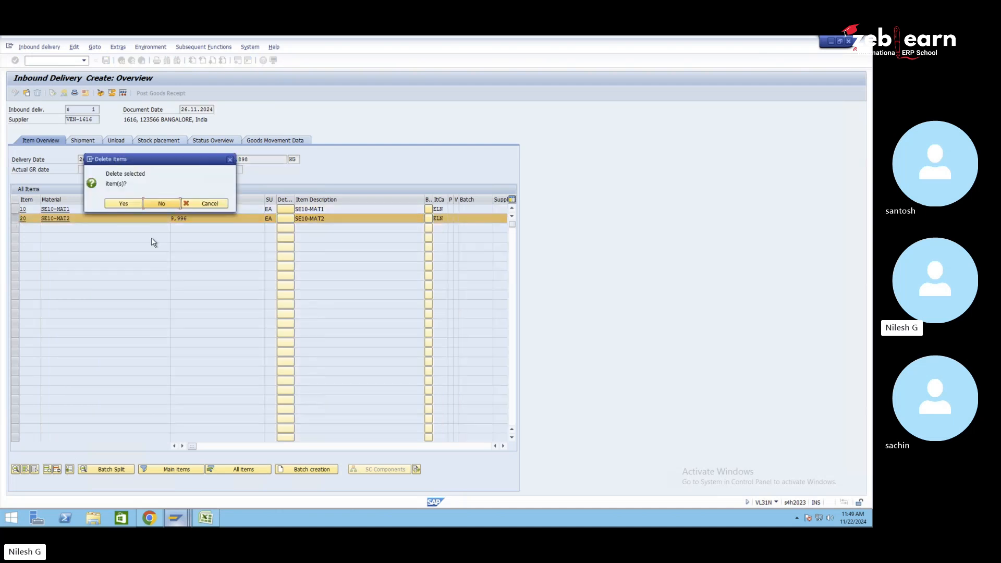
left_click(116, 203)
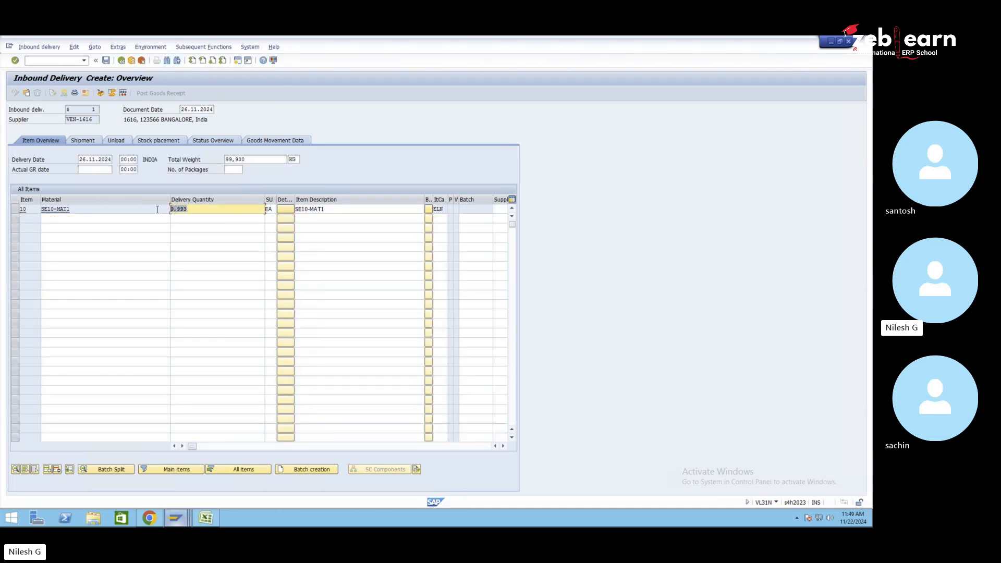
- Set the SE10-MAT1 delivery quantity to 7 EA and save the inbound delivery despite the date variance
type("7")
left_click(152, 219)
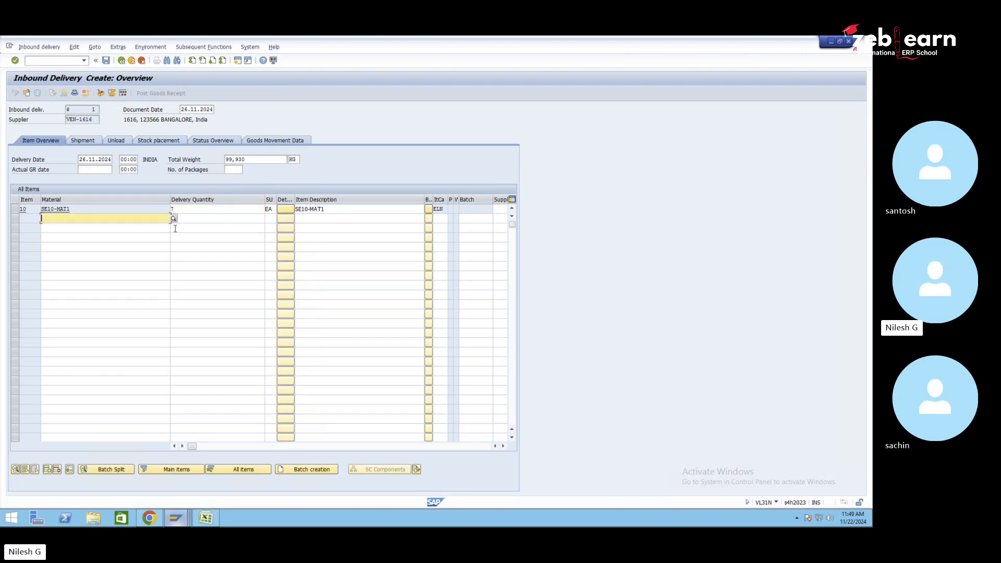
left_click(105, 62)
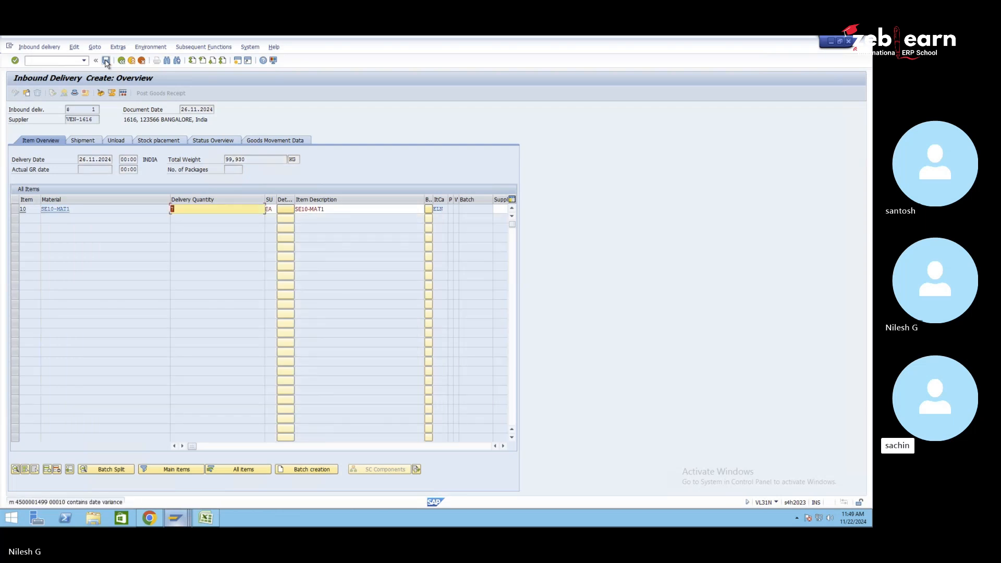
left_click(106, 62)
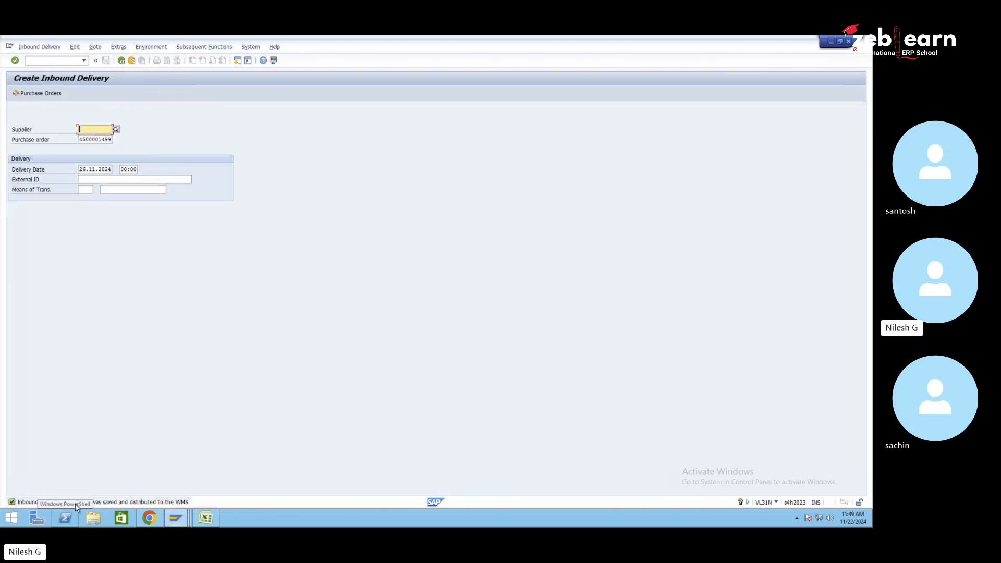
- Return to the SE10 inbound delivery session, refresh the list, and post goods receipt for the delivery with ASN ending in 2105AG01
mouse_move(176, 519)
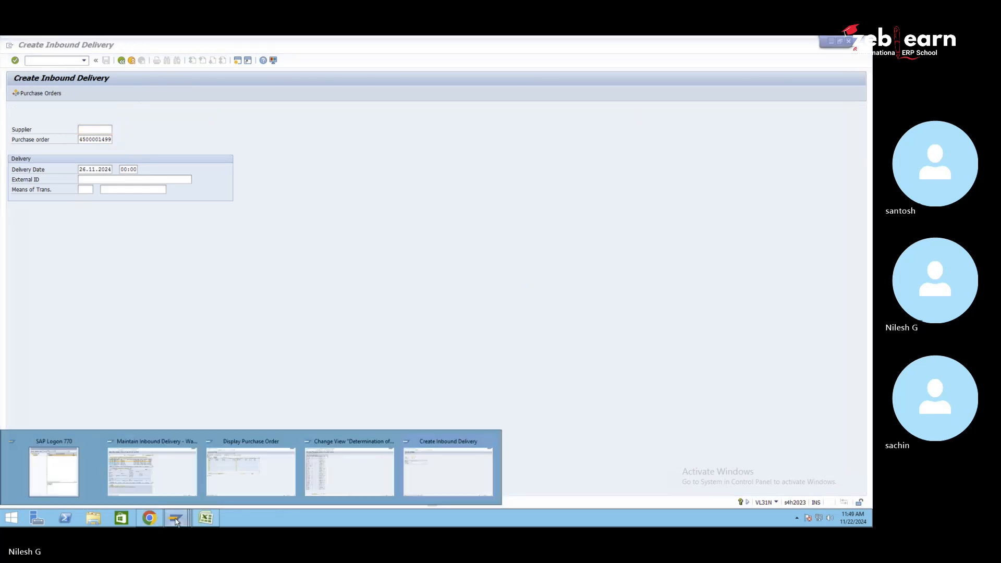
left_click(153, 474)
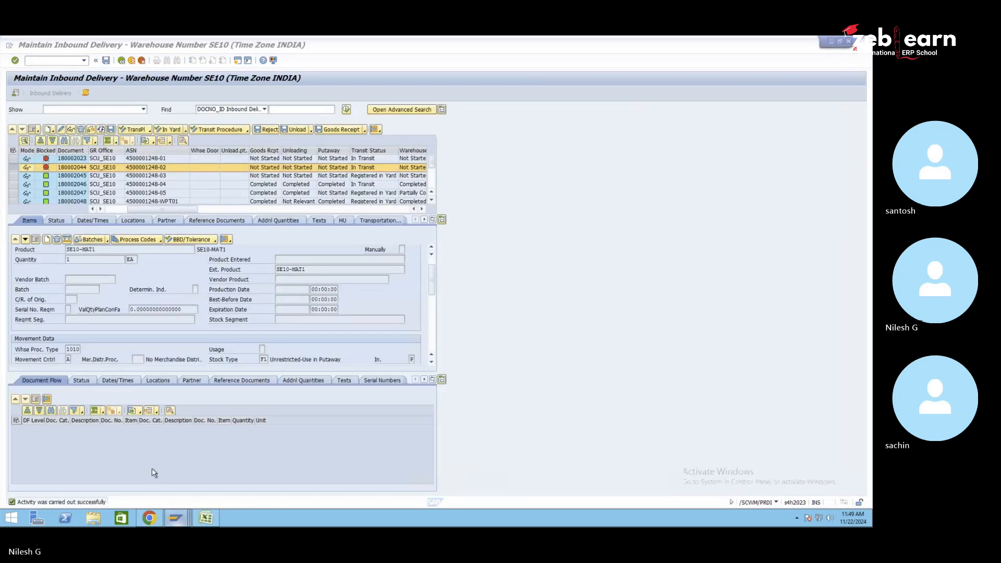
left_click(346, 109)
left_click(125, 216)
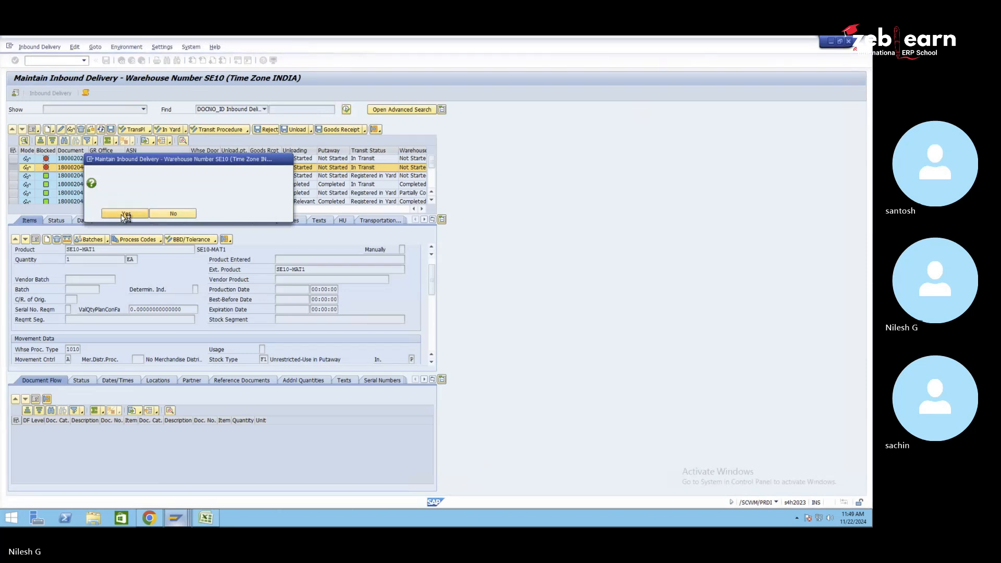
scroll(255, 192, "down", 2)
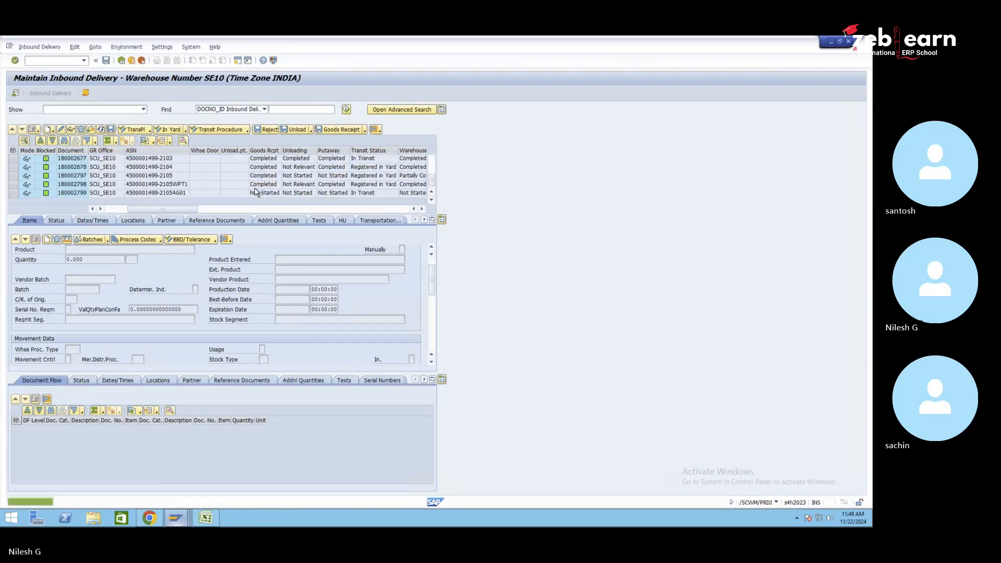
left_click(265, 194)
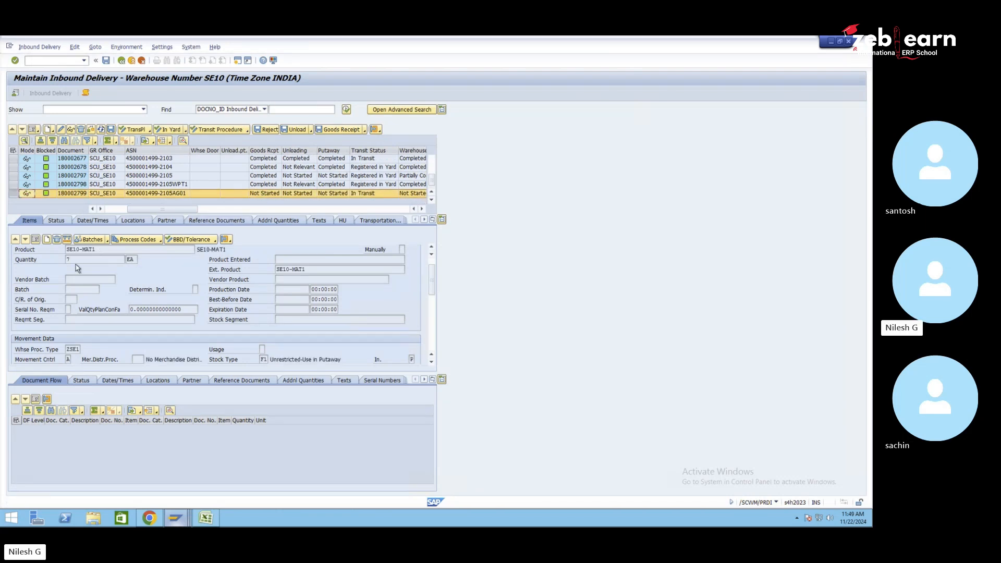
left_click(329, 130)
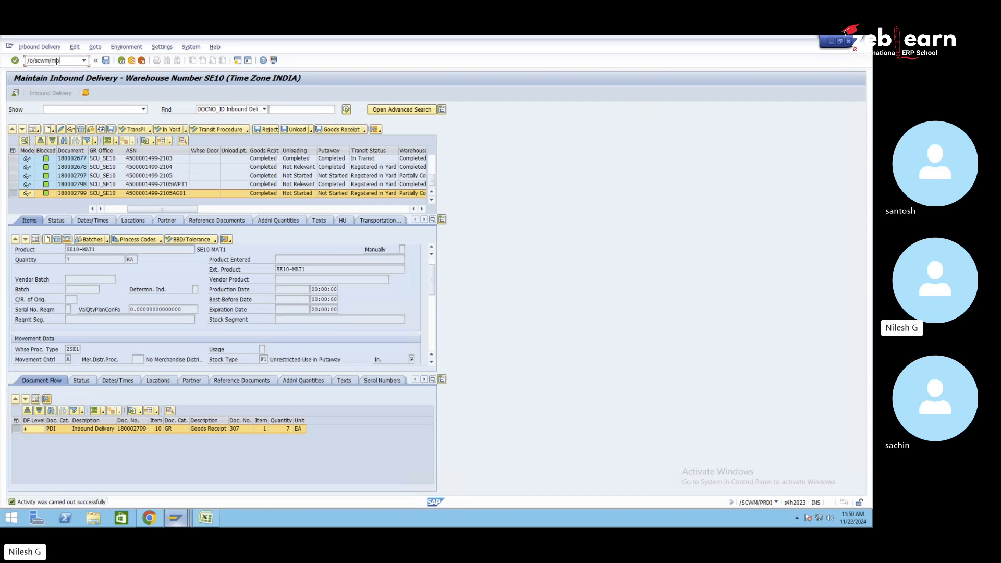
- Open the Warehouse Management Monitor in a new session for warehouse SE10 with monitor SAP
key("Return")
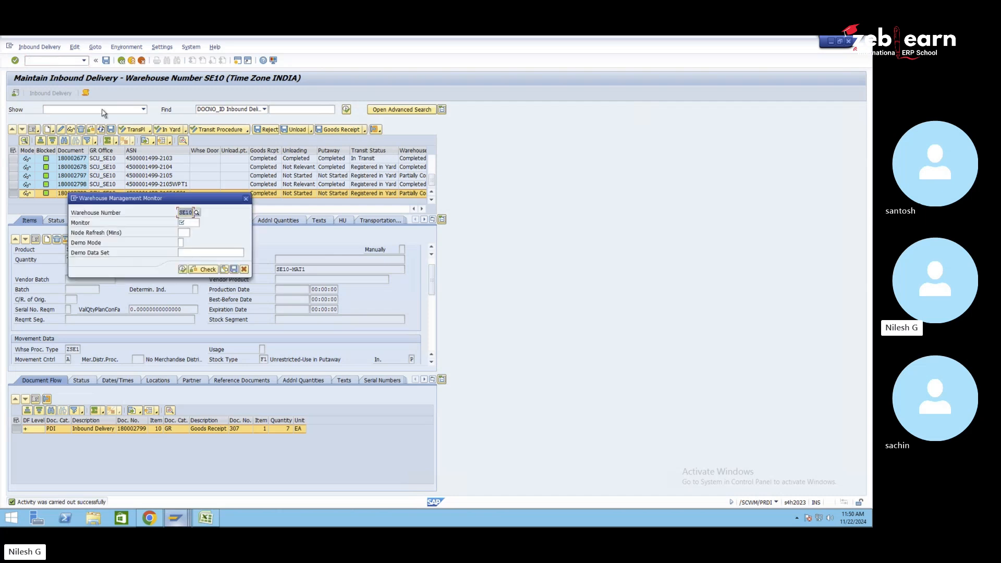
left_click(191, 221)
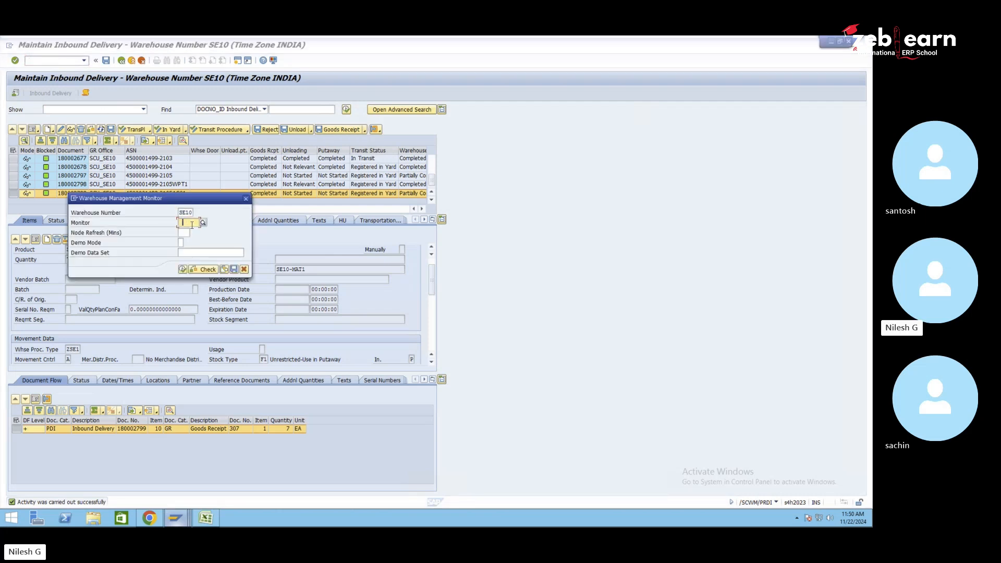
type("SAP")
left_click(182, 269)
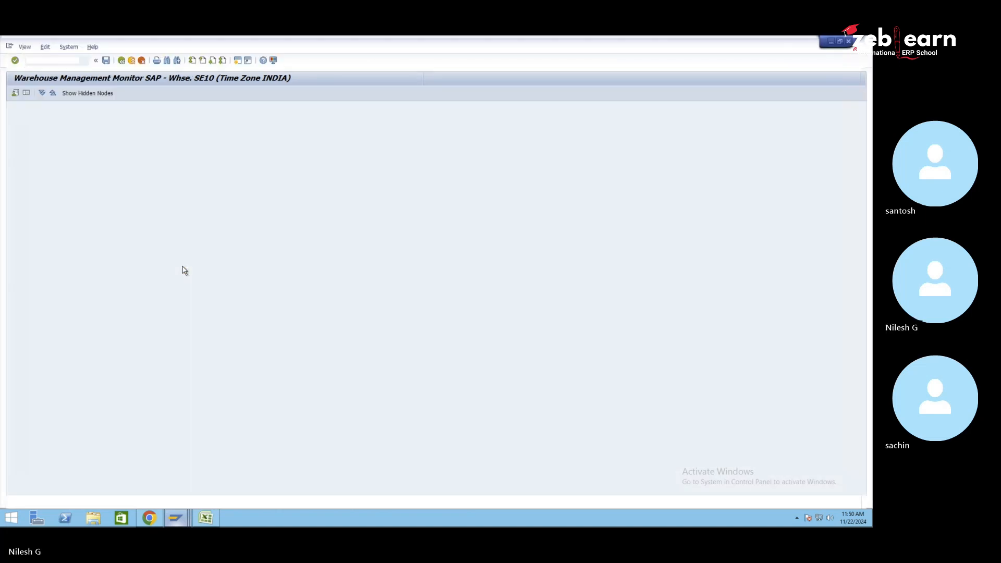
- Display physical stock in the monitor without product restrictions and check the GR date and time of the 7 EA SE10-MAT1 stock in GR-02
left_click(46, 140)
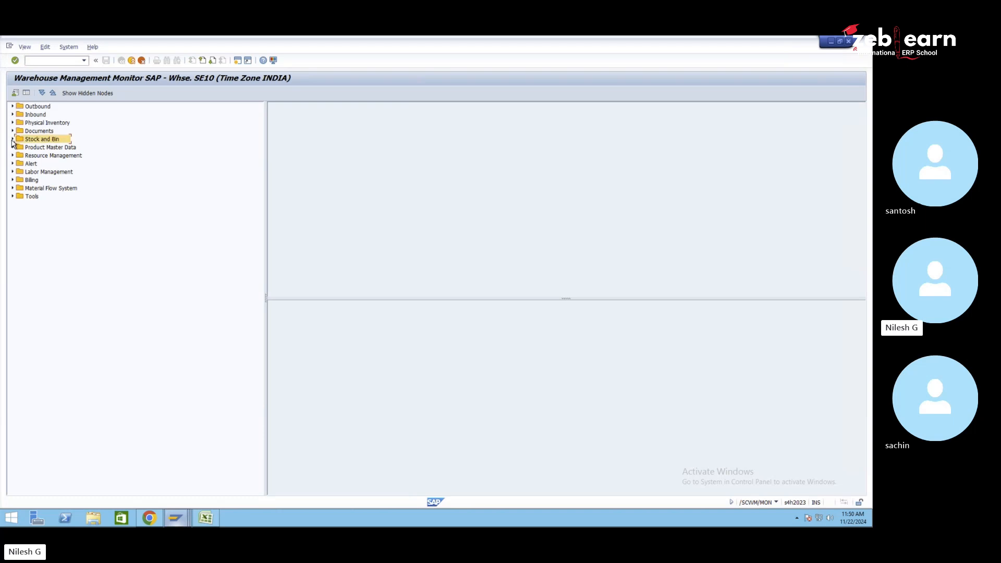
left_click(12, 140)
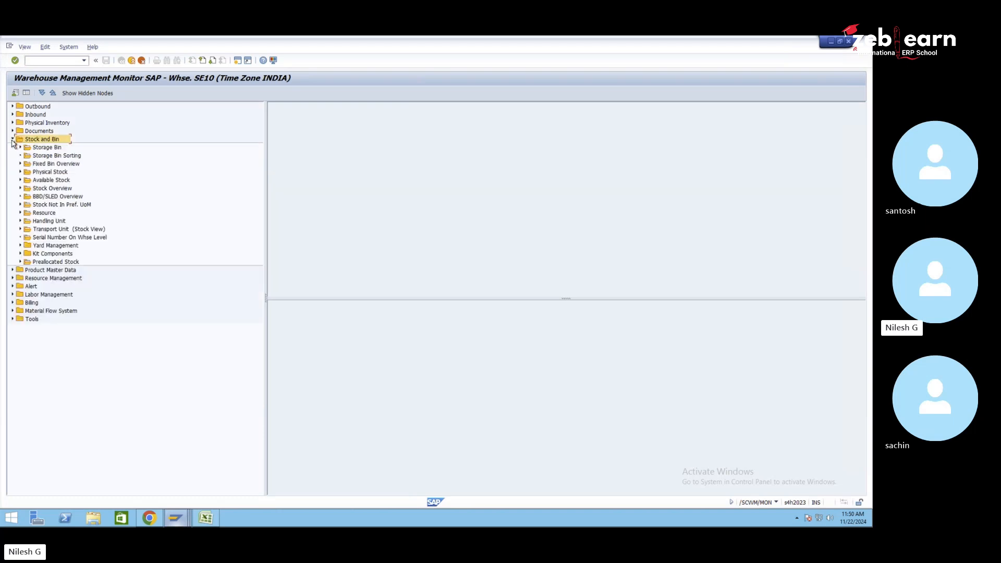
double_click(52, 172)
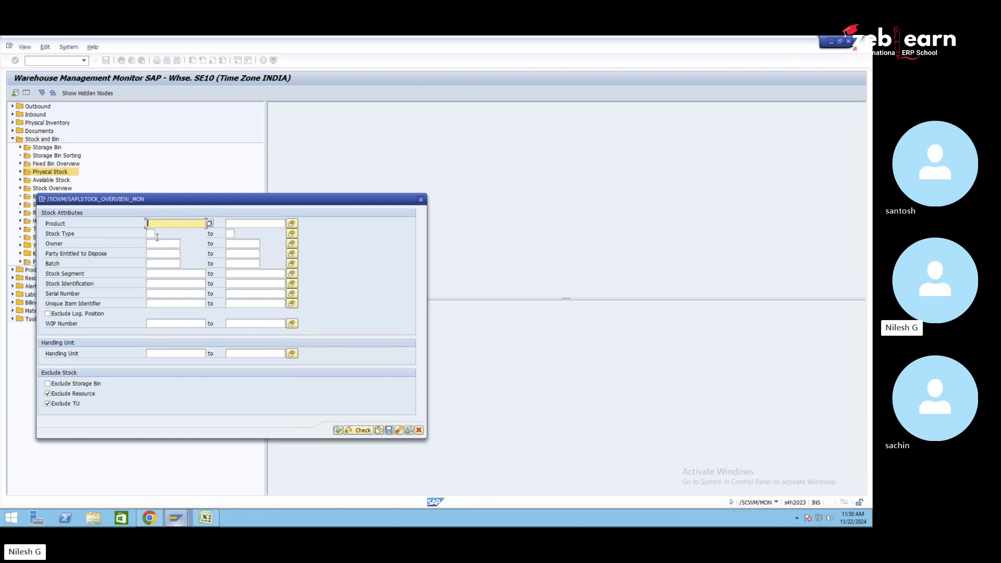
left_click(338, 430)
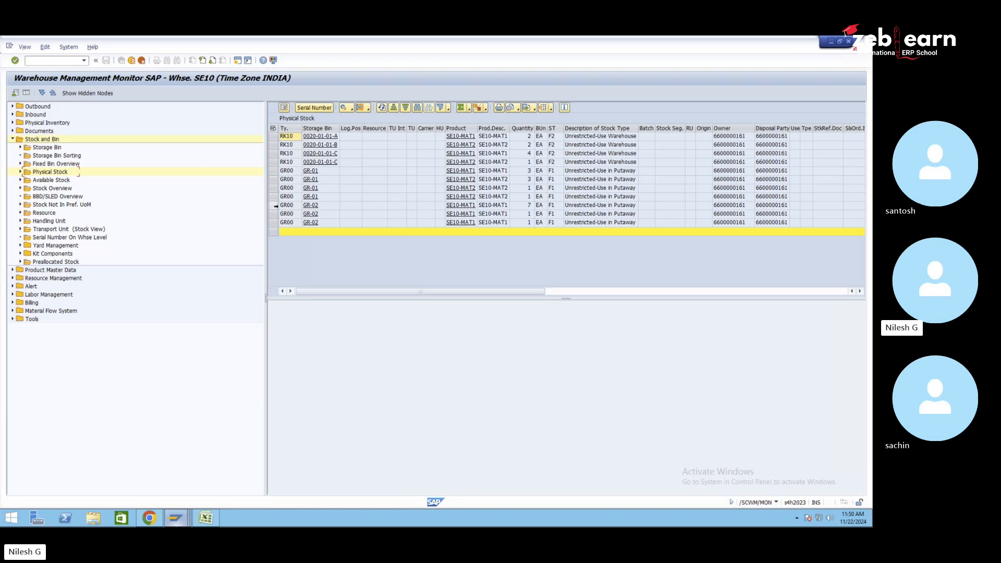
left_click(273, 206)
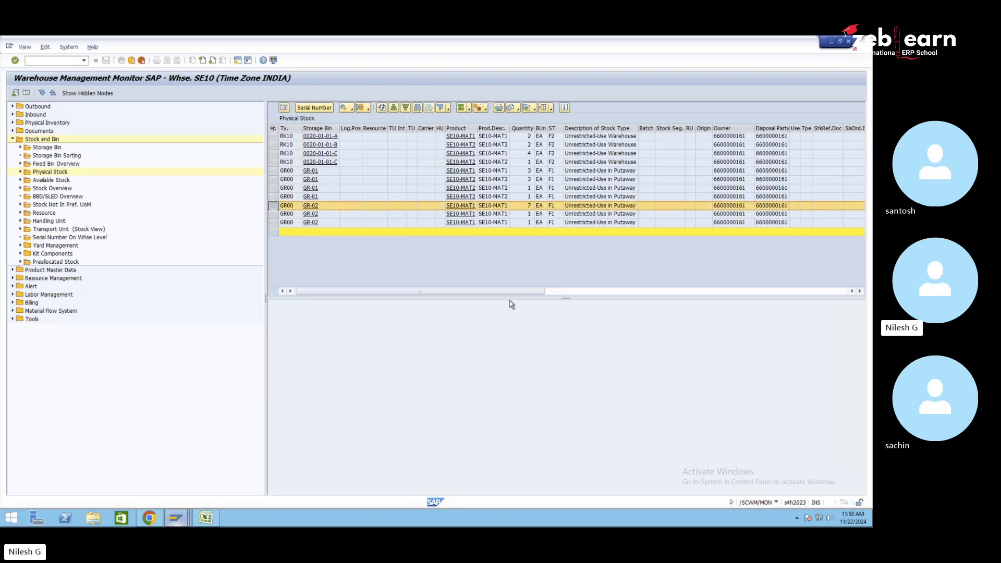
left_click_drag(524, 294, 638, 290)
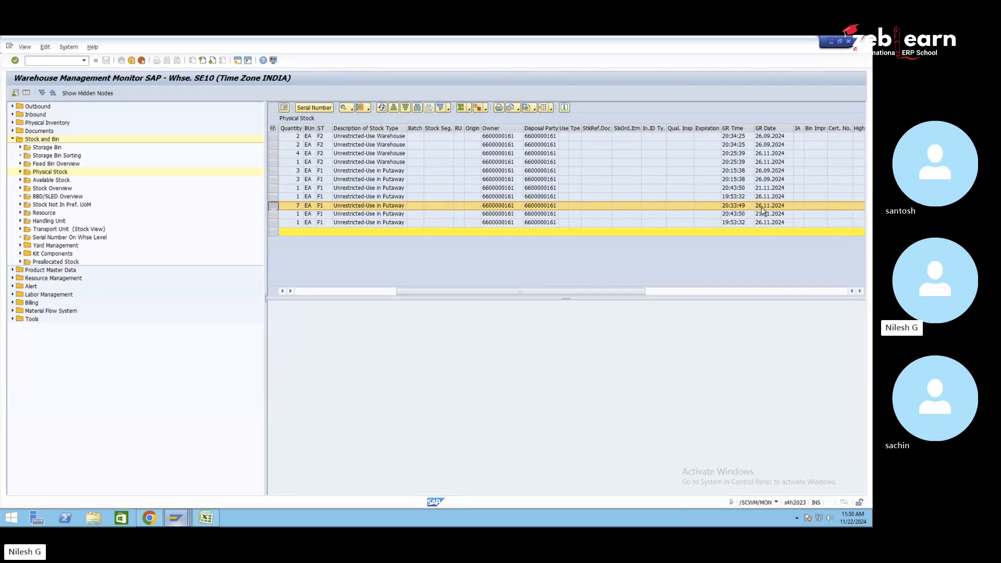
- Sort the physical stock list by GR date in descending order and check the bin and product of the 7 EA entry
left_click(770, 128)
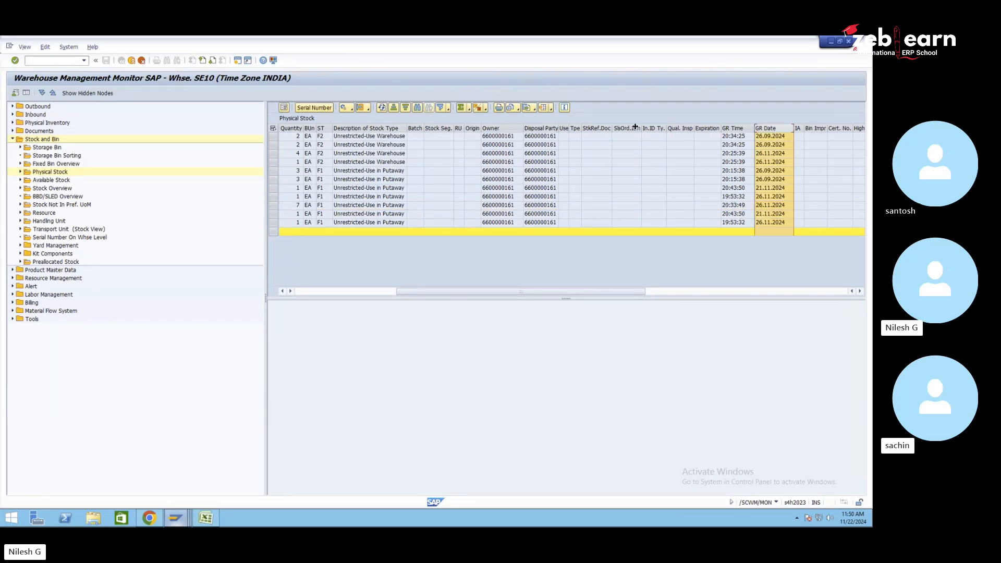
left_click(405, 109)
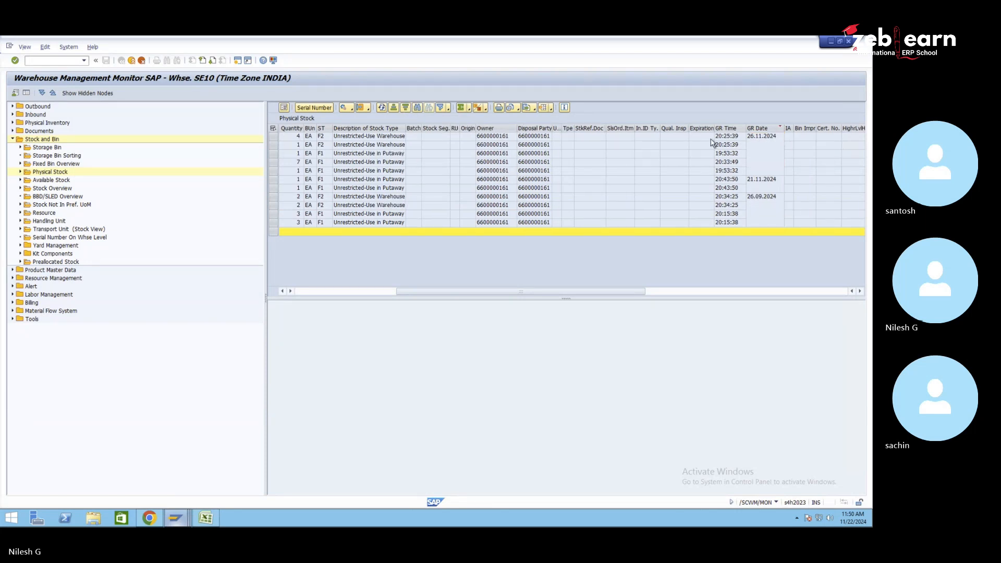
left_click(280, 162)
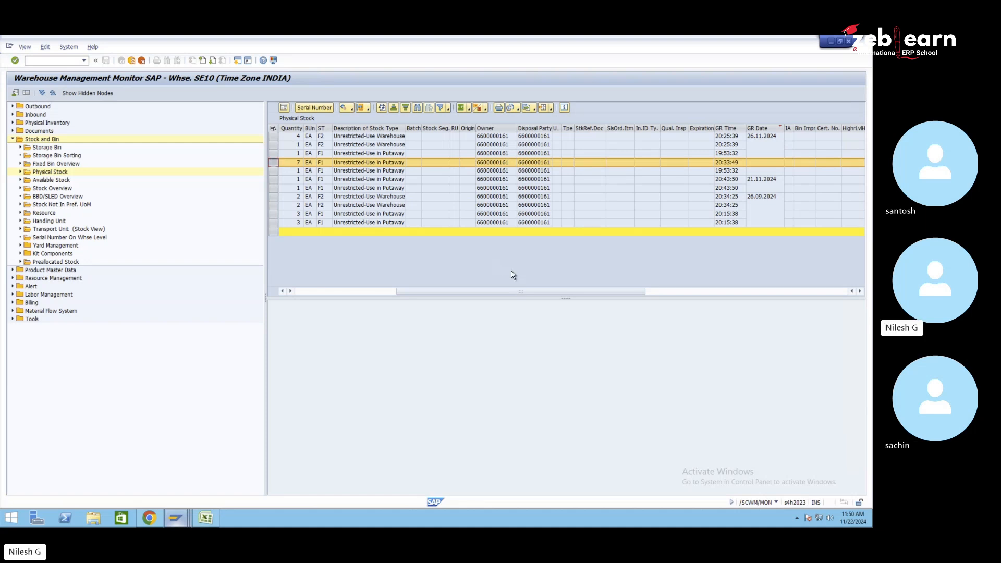
left_click_drag(496, 290, 350, 285)
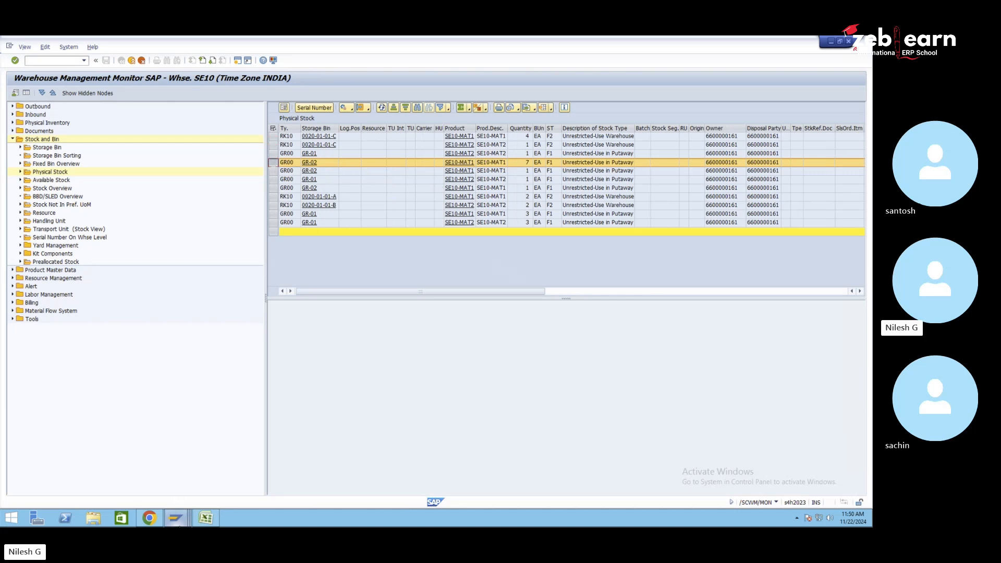
- Switch to the purchase order session, expand the item detail and check the 7 EA goods receipt in the SE10-MAT1 purchase order history
left_click(179, 524)
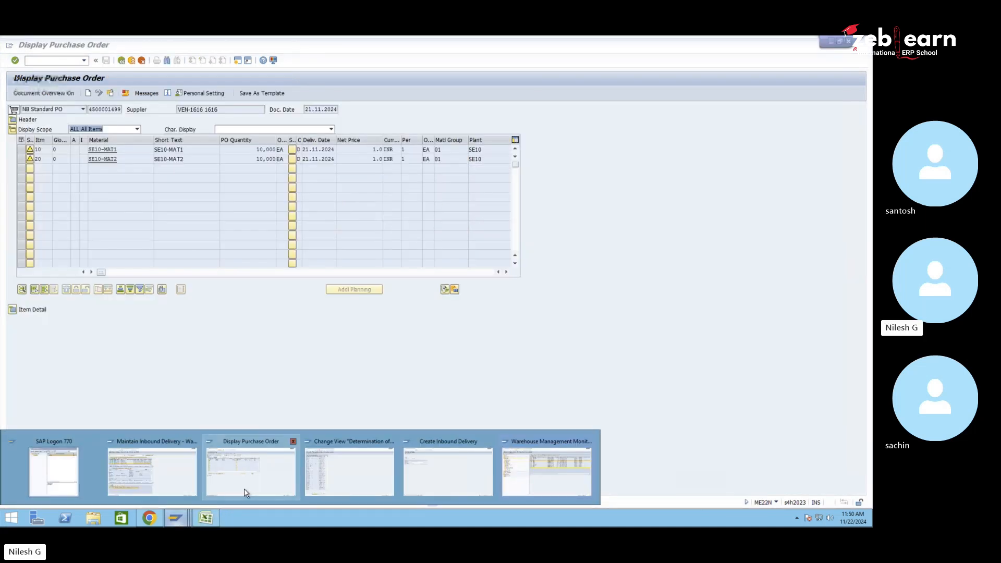
left_click(247, 493)
left_click(54, 61)
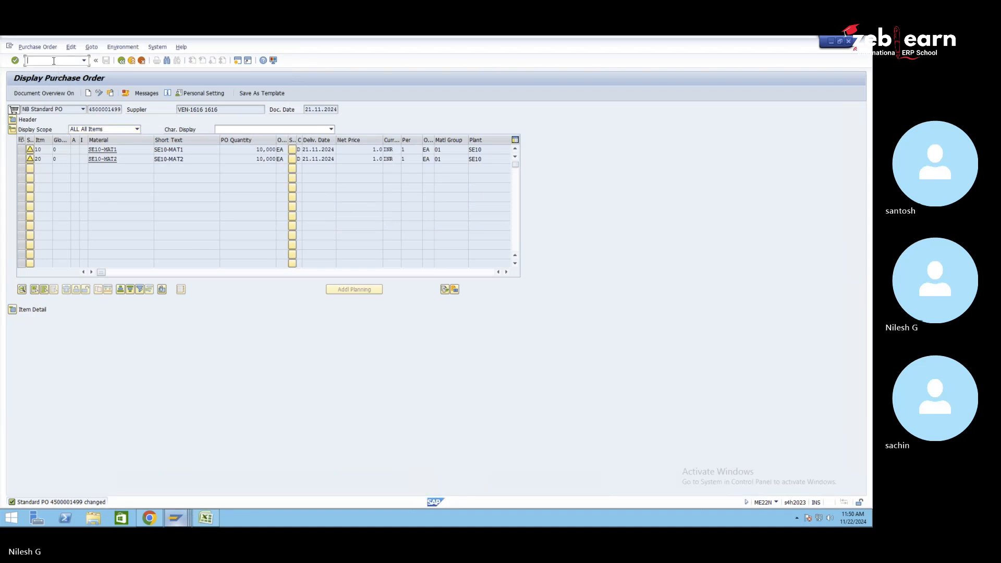
left_click(12, 310)
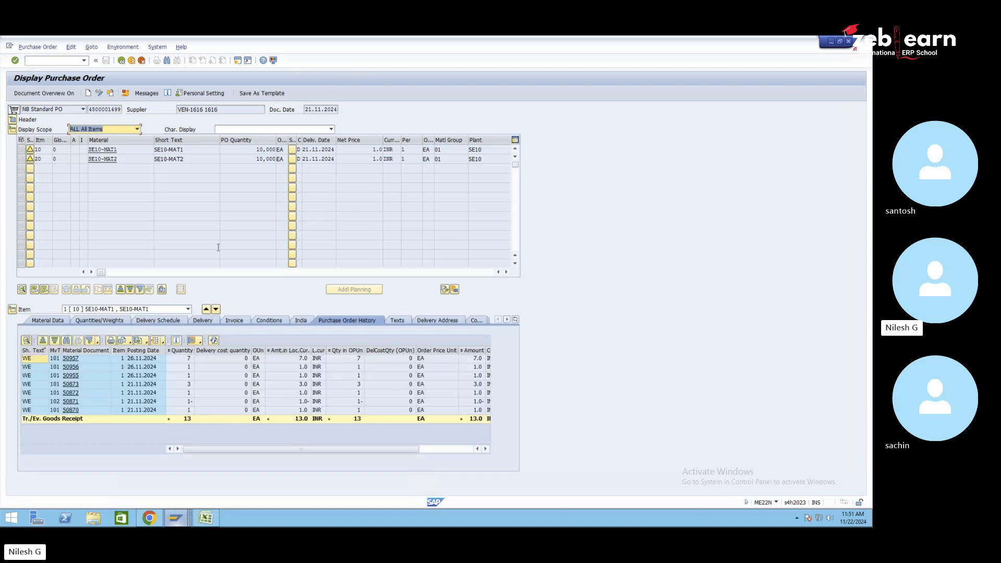
left_click(300, 359)
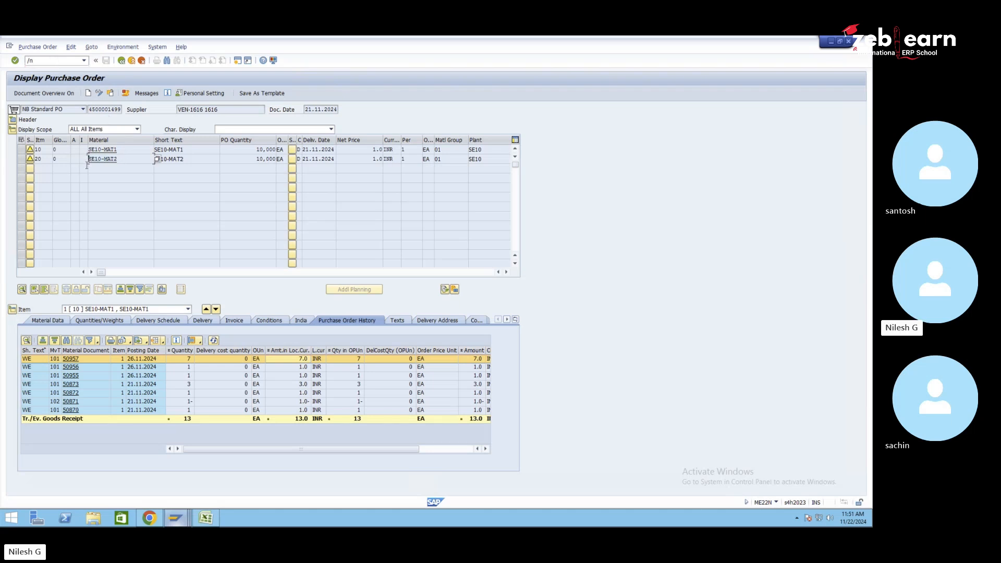
- Run the stock overview (MMBE) for material SE10-MAT2 in plant SE10, then return to its selection screen
left_click(41, 60)
type("/nmmbe")
key("Return")
key("ctrl+v")
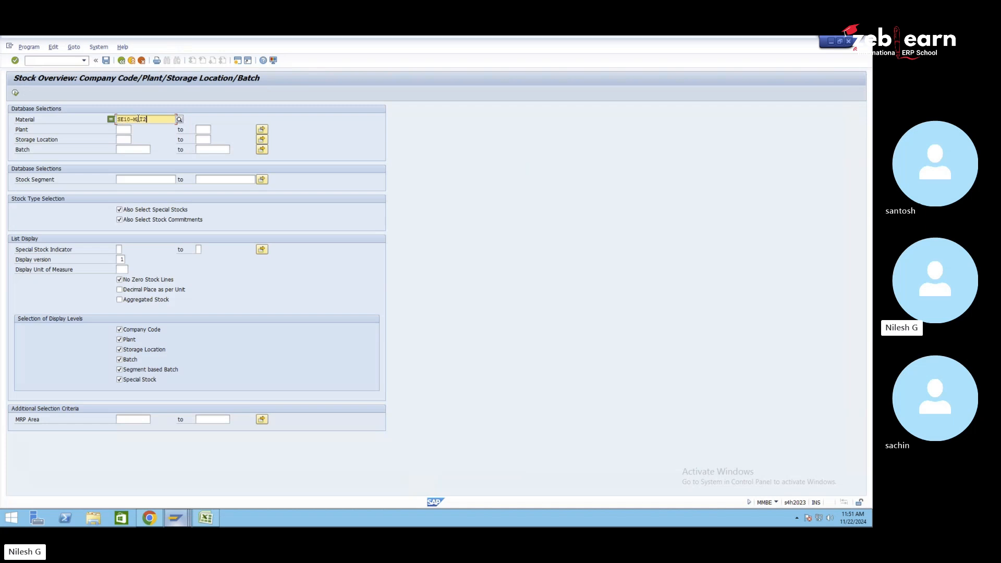
left_click(124, 129)
type("se10")
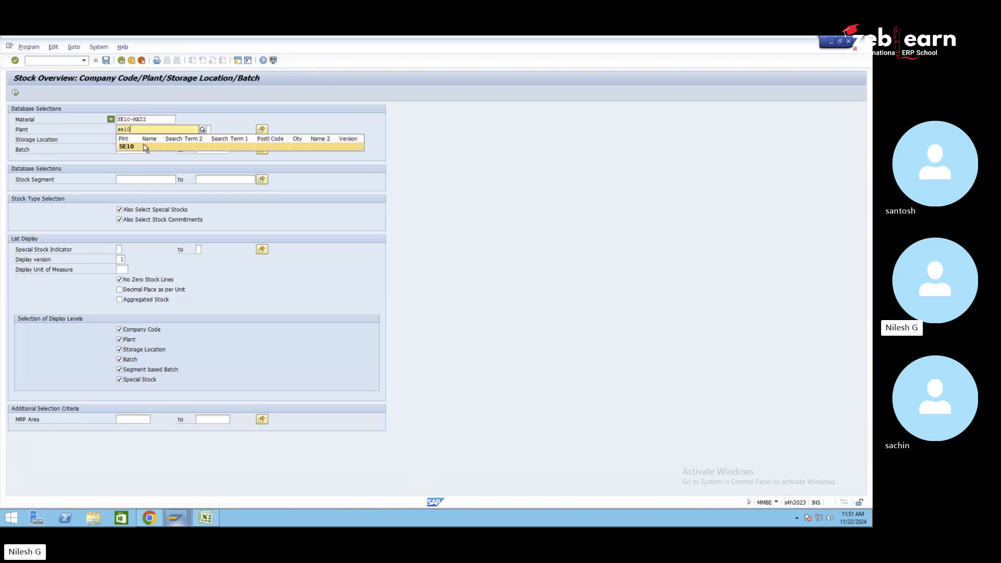
key("Return")
left_click(15, 93)
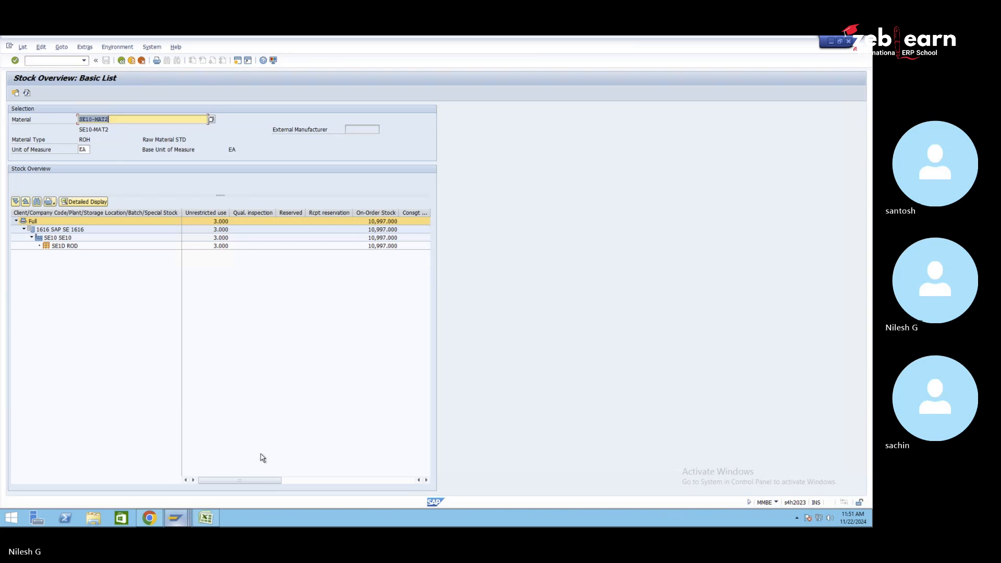
left_click(123, 60)
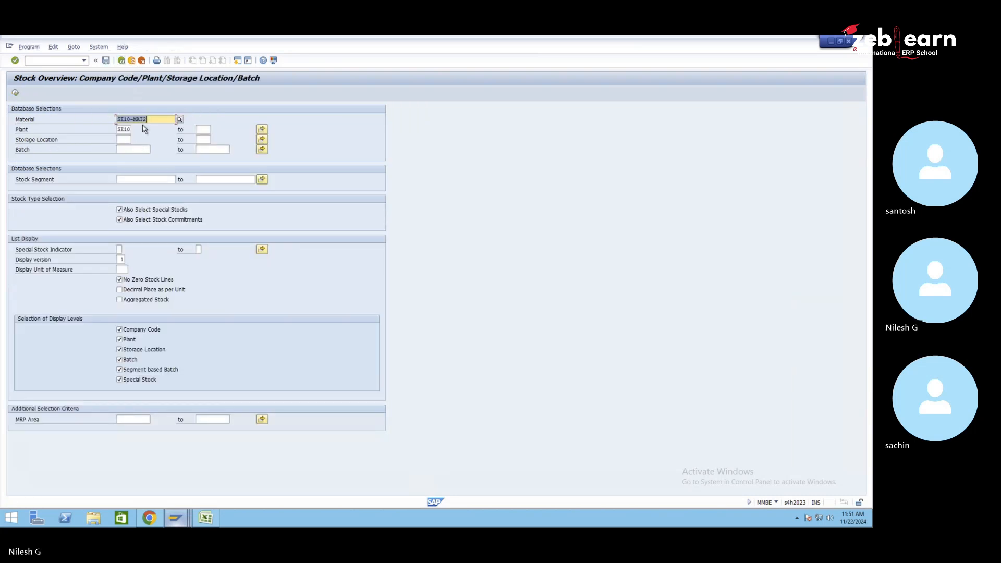
- Copy product SE10-MAT1 from the monitor's physical stock list and run the stock overview for it in plant SE10
left_click(176, 518)
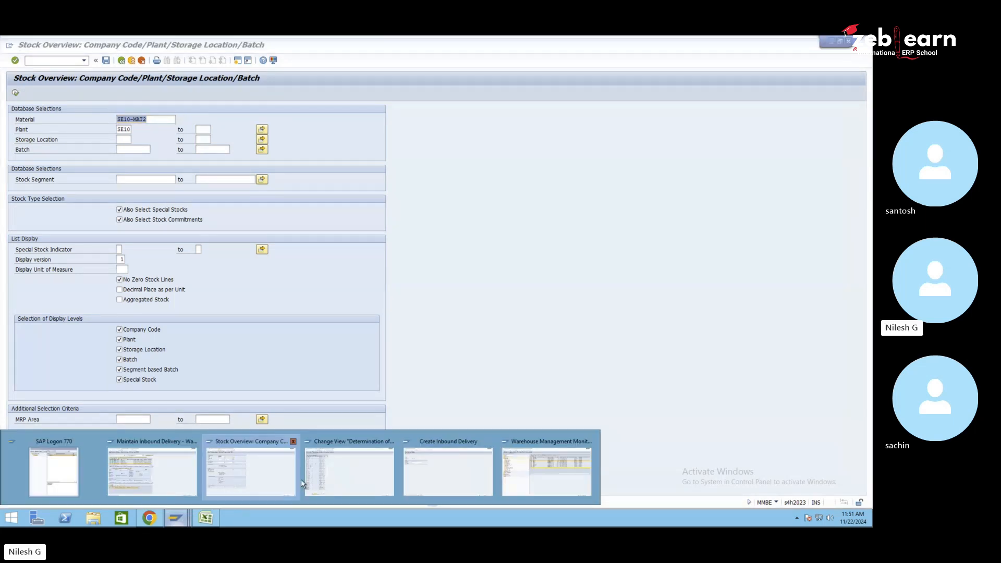
left_click(539, 478)
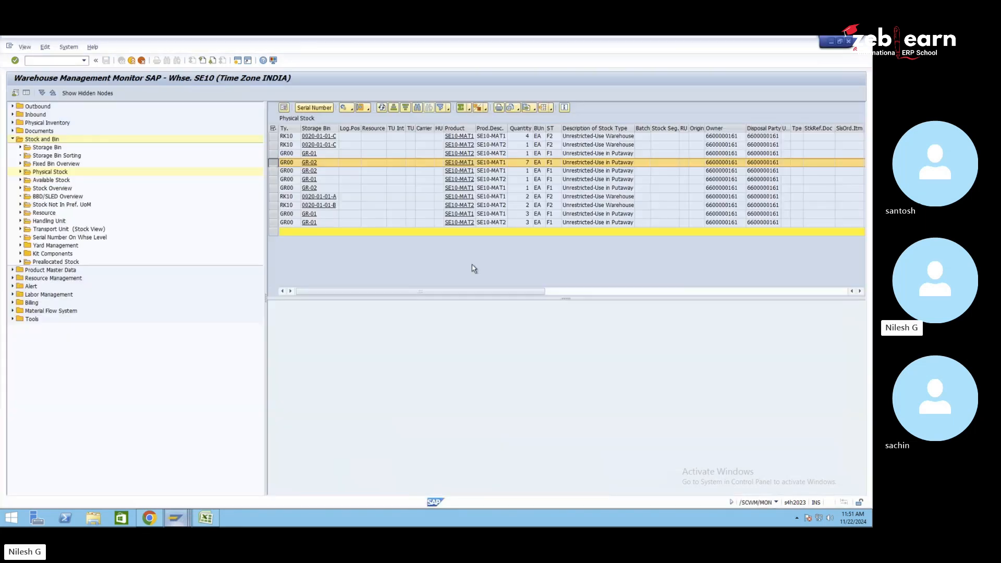
left_click(439, 162)
left_click(463, 165)
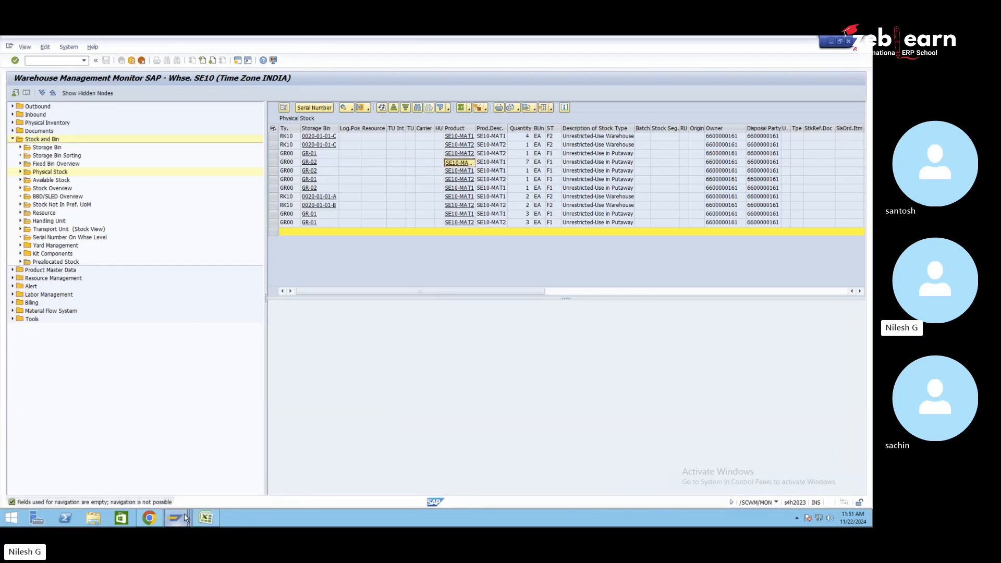
mouse_move(185, 517)
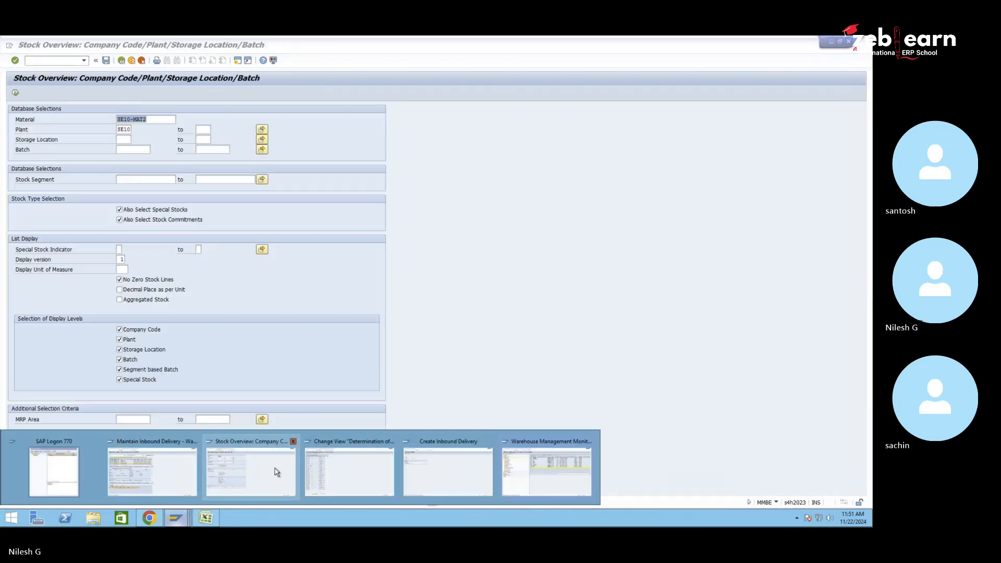
left_click(275, 471)
type("SE10-MAT1")
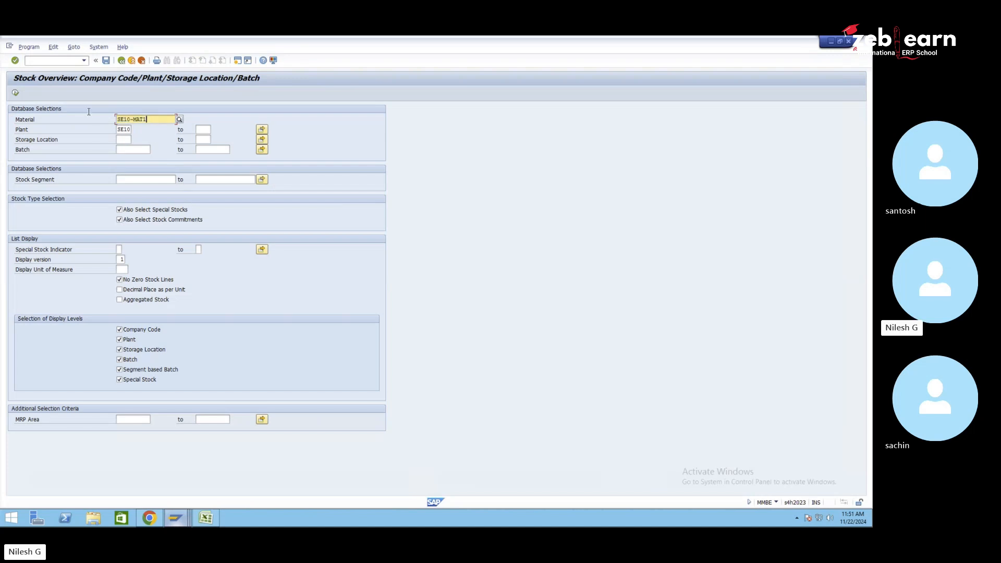
left_click(16, 93)
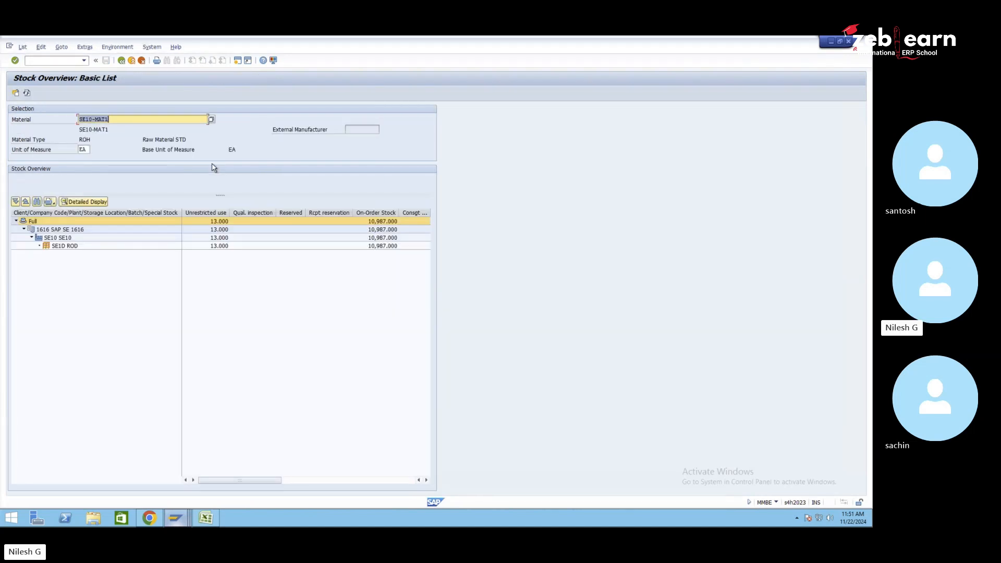
- Show the material movements for the unrestricted stock in storage location SE1D and open the 7 EA goods receipt document
left_click(219, 247)
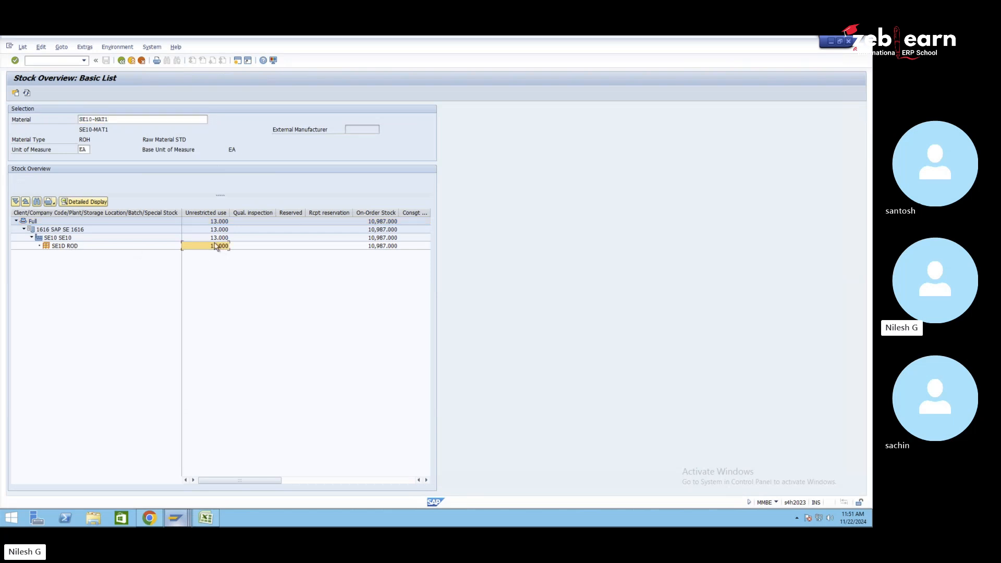
right_click(215, 246)
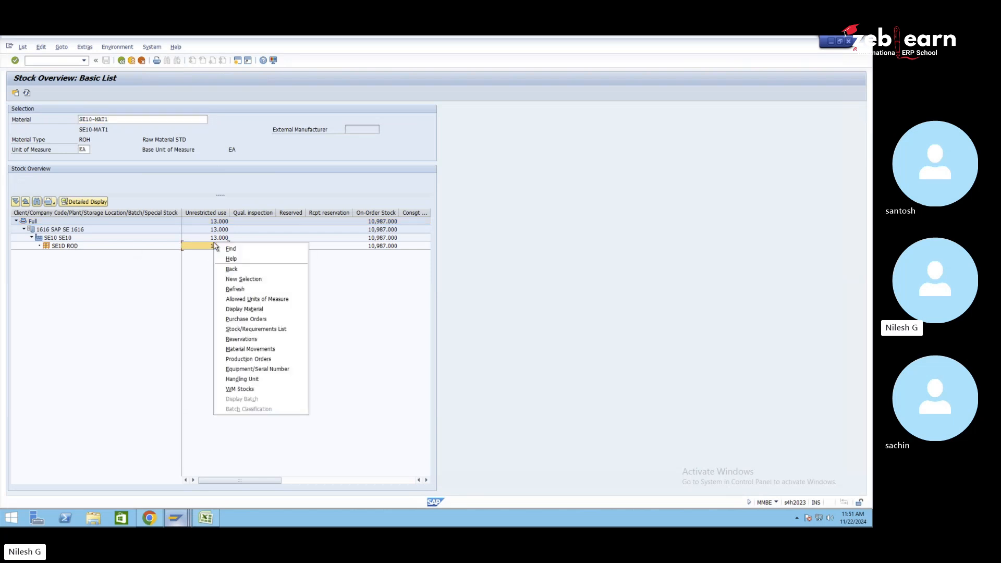
left_click(279, 350)
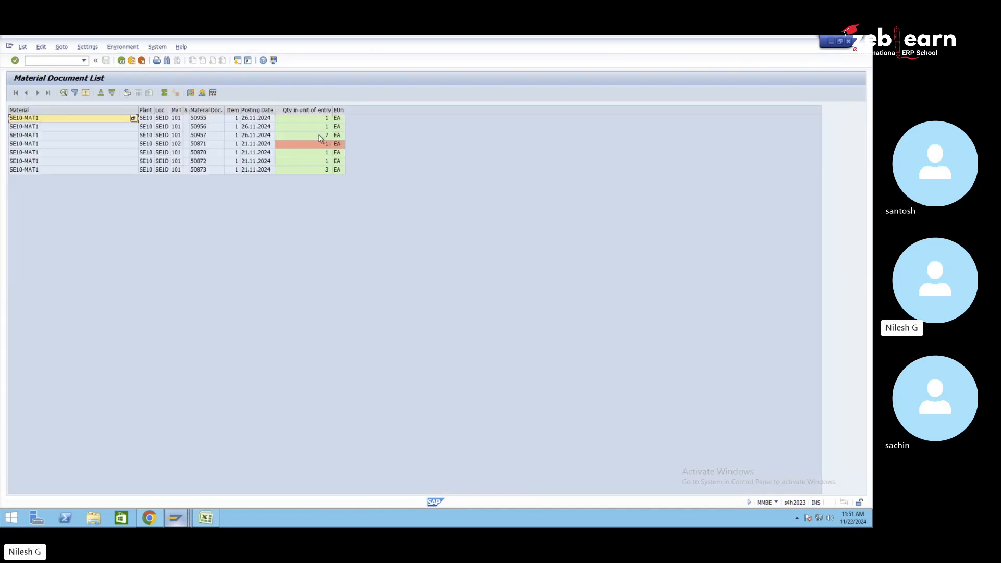
left_click(320, 136)
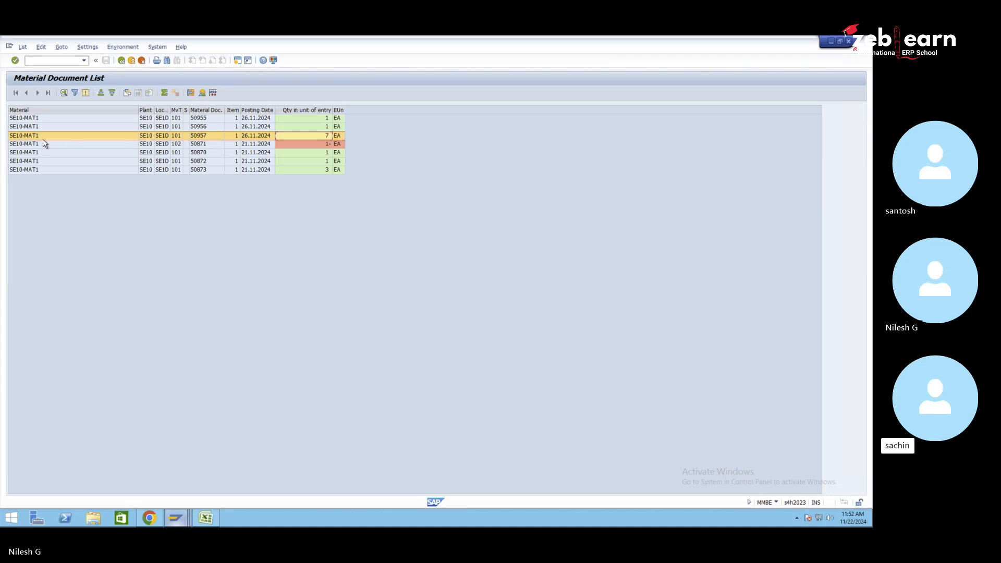
double_click(177, 136)
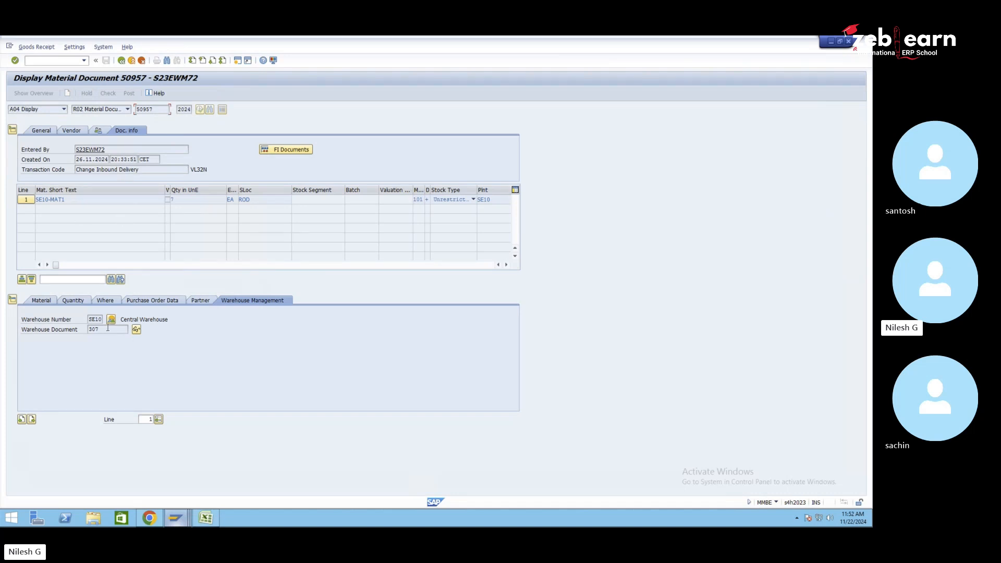
- Review the material document's material, quantity and movement type details, then return to the SE10 inbound delivery session
left_click(42, 300)
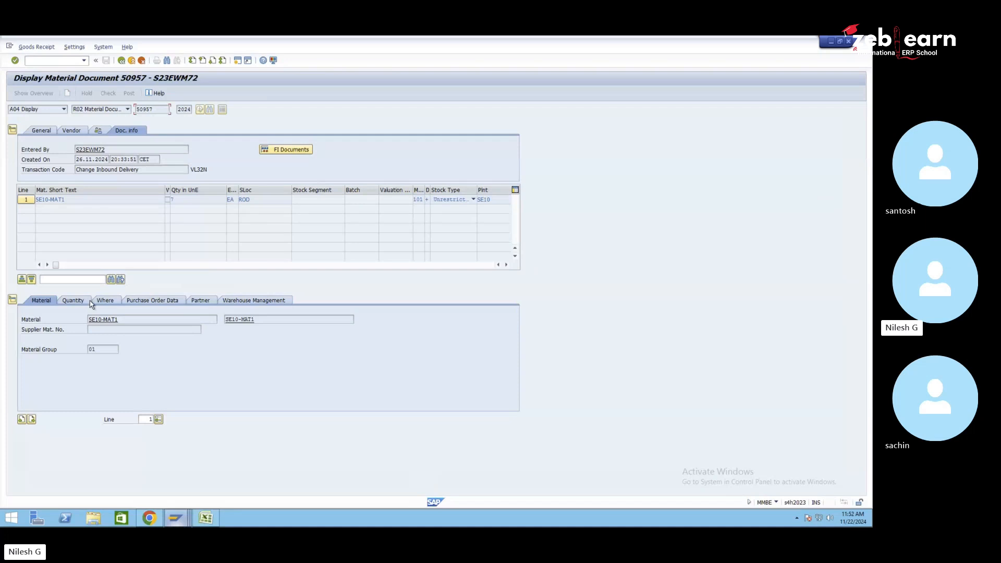
left_click(73, 300)
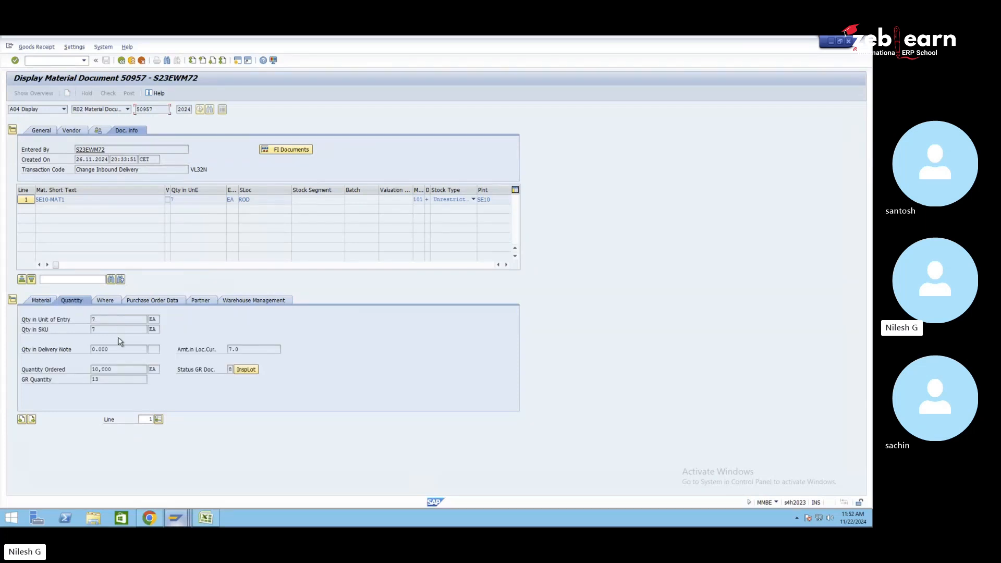
left_click(111, 302)
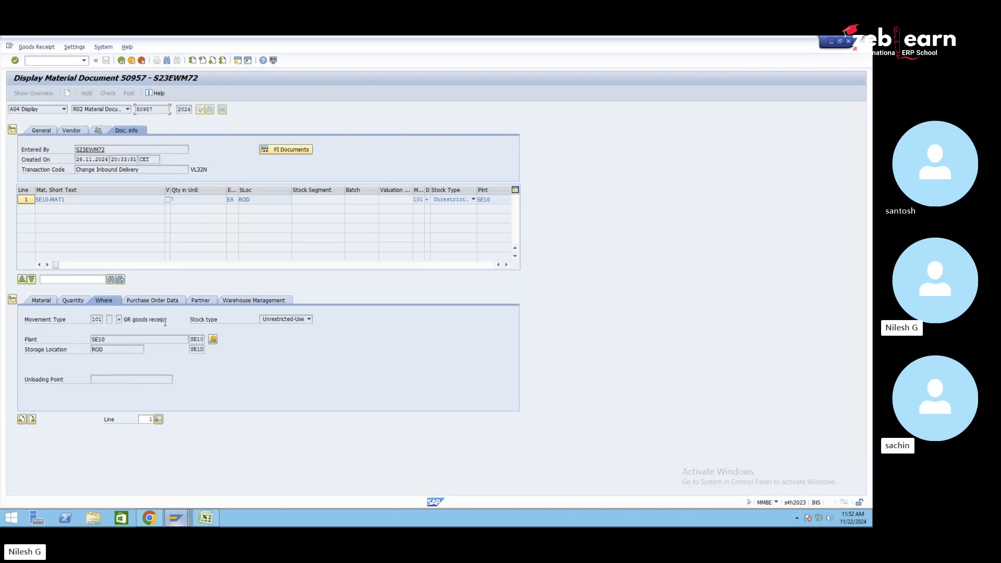
left_click_drag(167, 320, 121, 321)
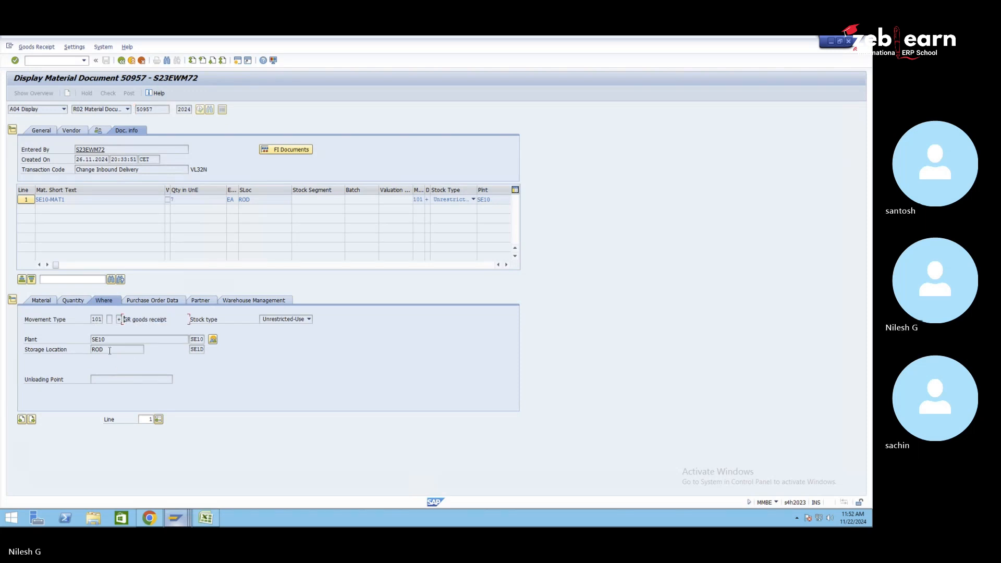
left_click(122, 61)
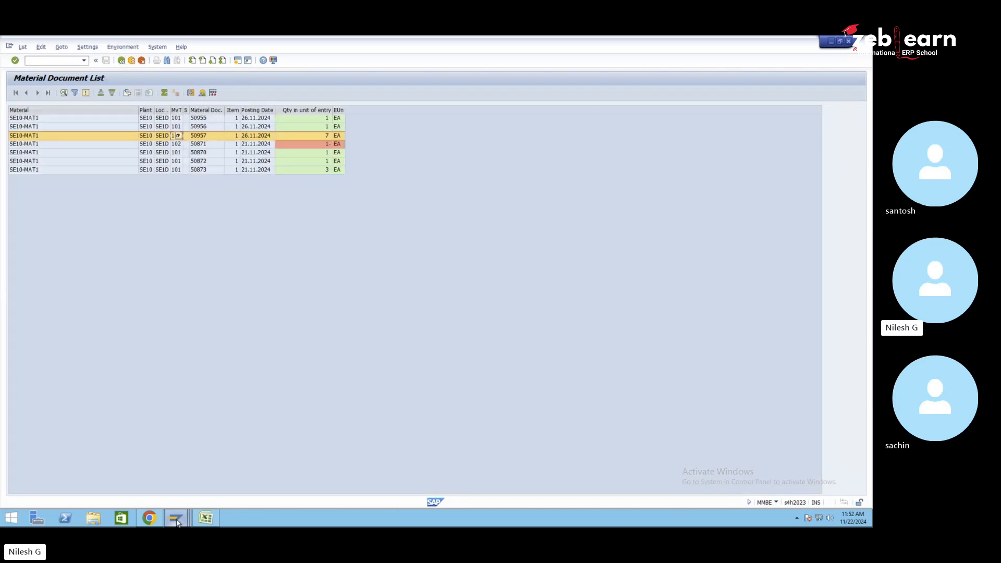
left_click(177, 522)
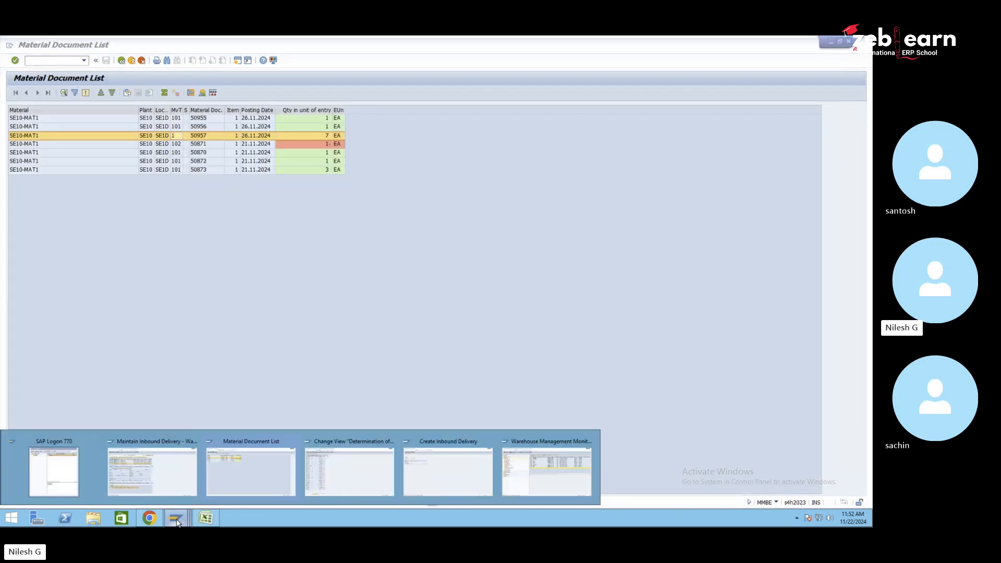
left_click(154, 486)
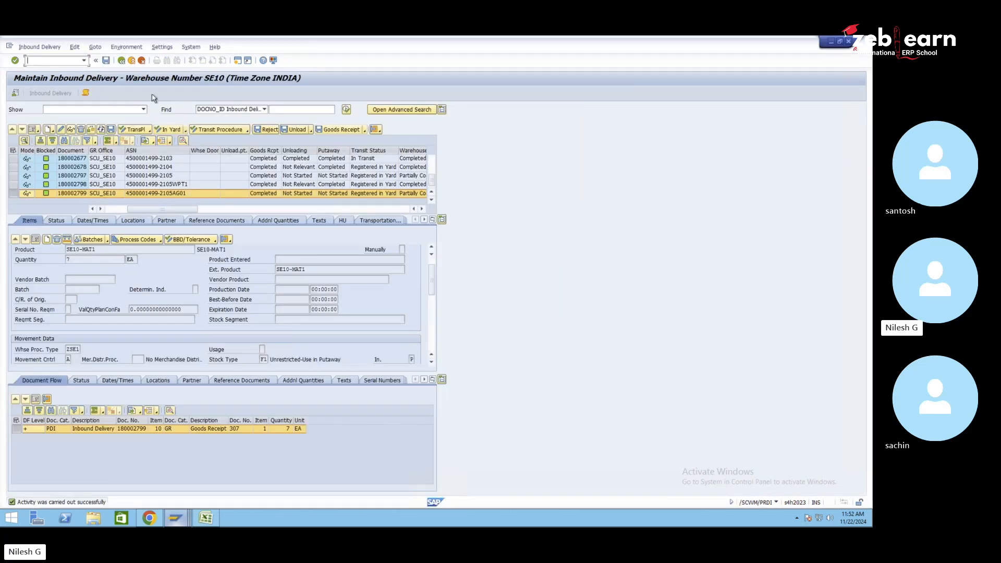
- Open putaway warehouse task creation as a follow-on function of the selected inbound delivery
left_click(49, 50)
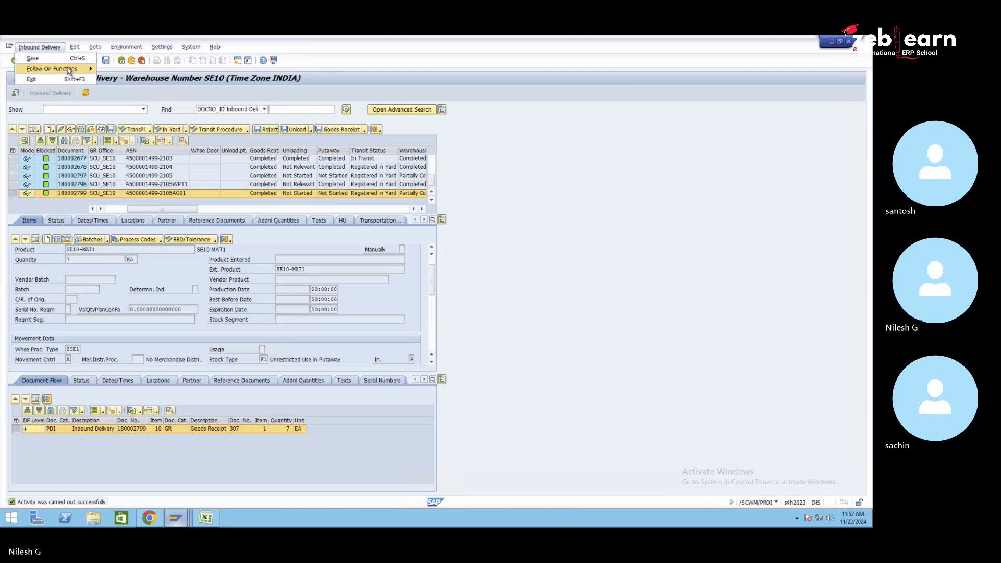
mouse_move(63, 65)
left_click(126, 69)
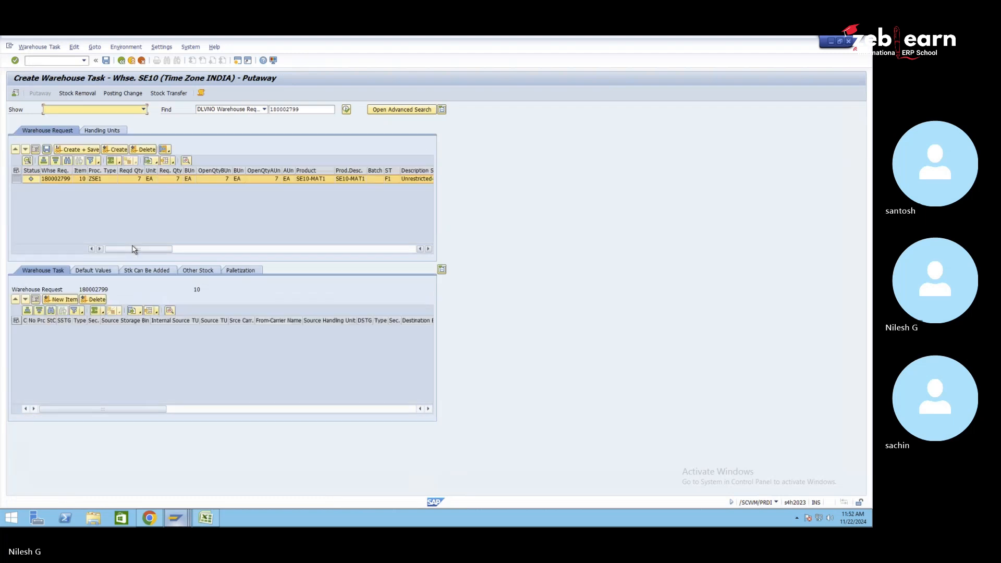
- Create and save the putaway warehouse task with destination bin 0020-01-01-D in storage type RK10
left_click(95, 270)
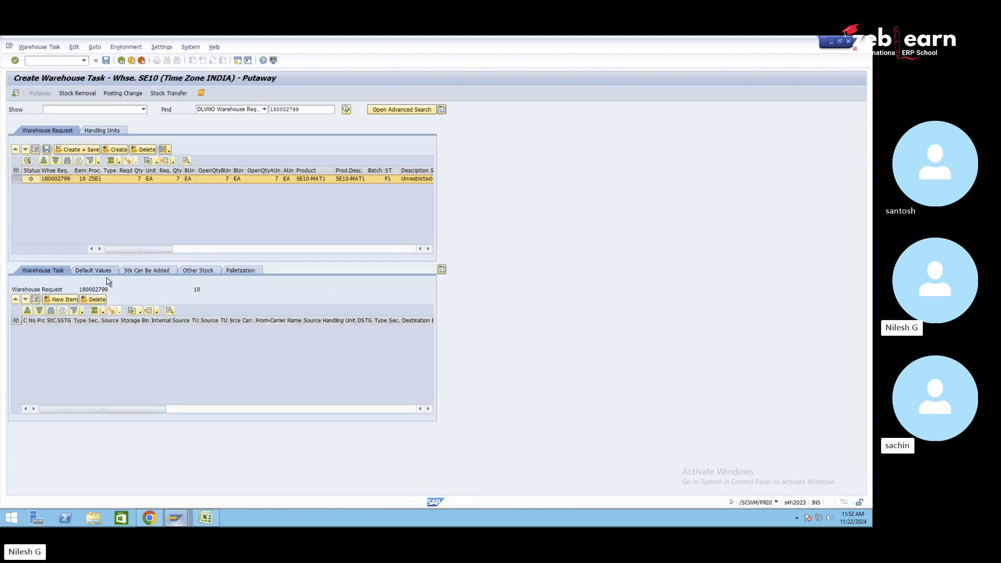
left_click(134, 368)
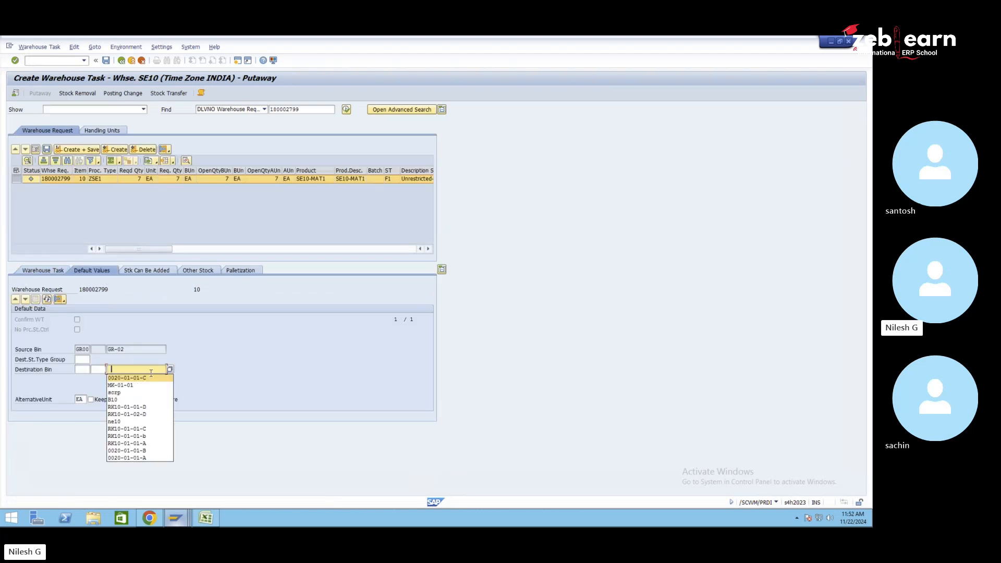
left_click(170, 369)
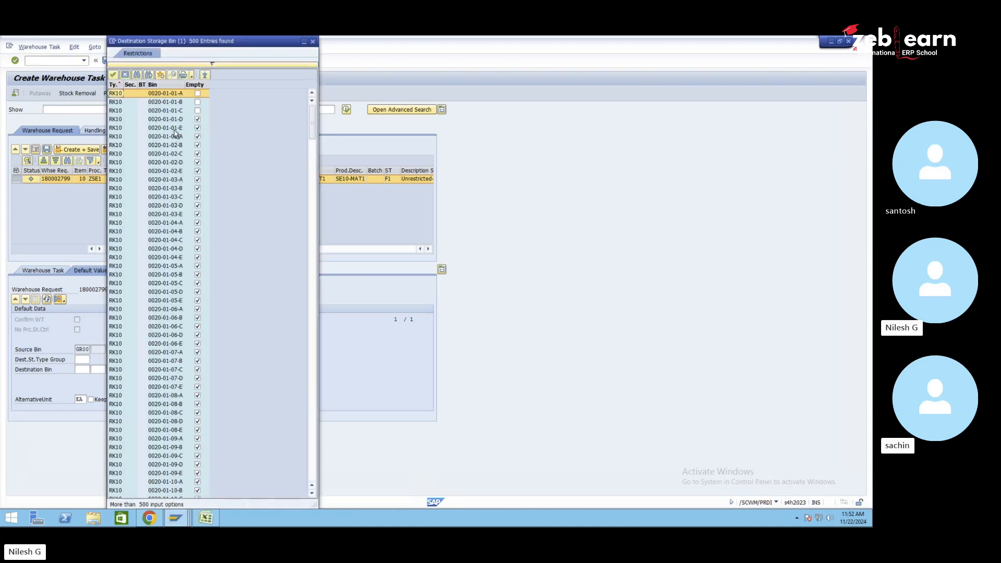
double_click(178, 121)
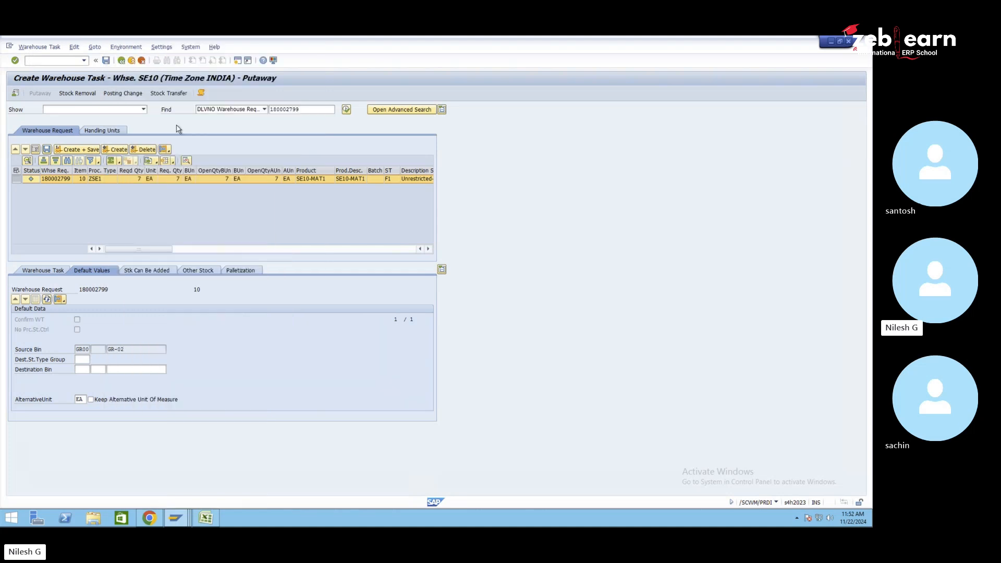
left_click_drag(151, 371, 107, 371)
left_click(107, 371)
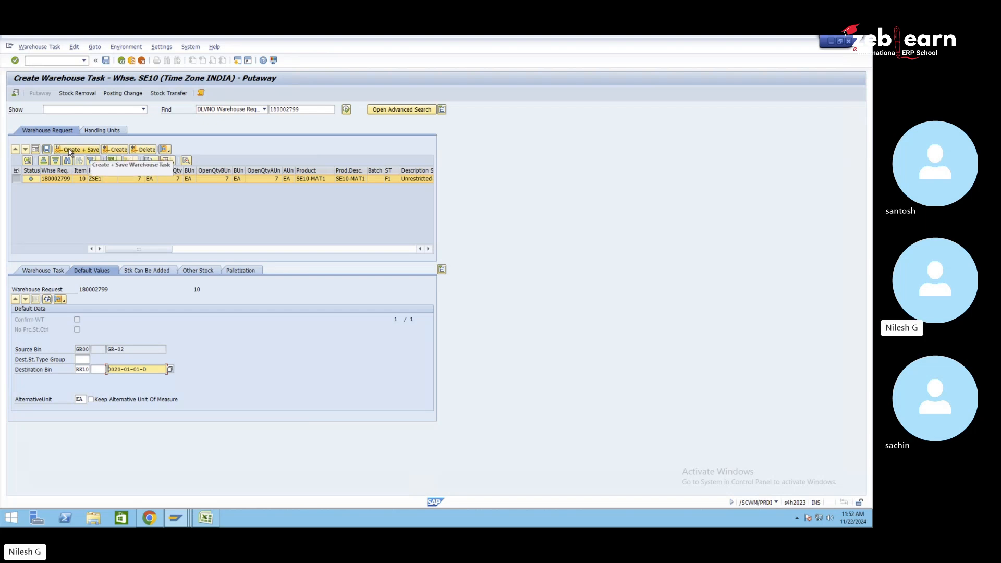
left_click(85, 149)
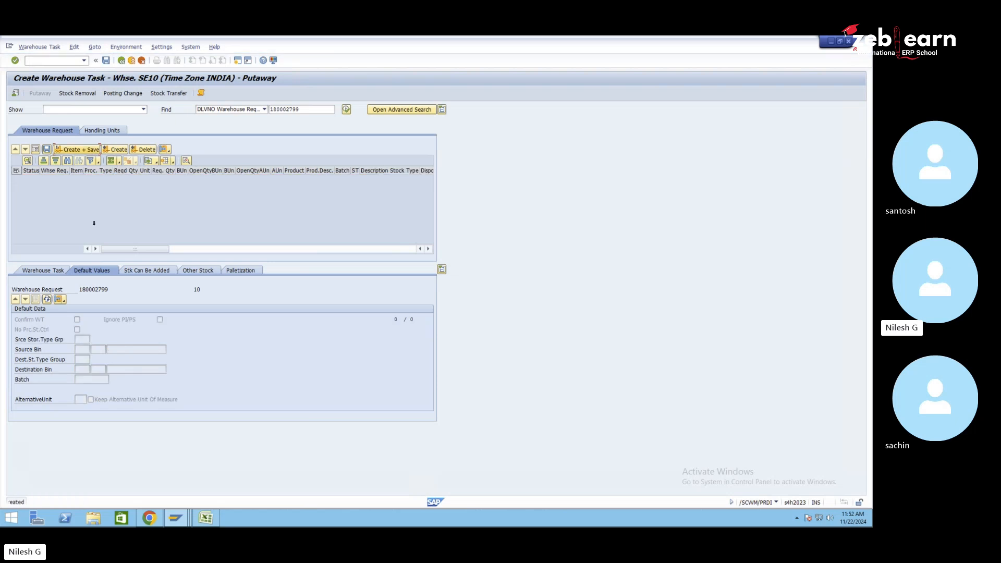
- Open the new warehouse order for confirmation, then confirm and save its putaway task
left_click(41, 47)
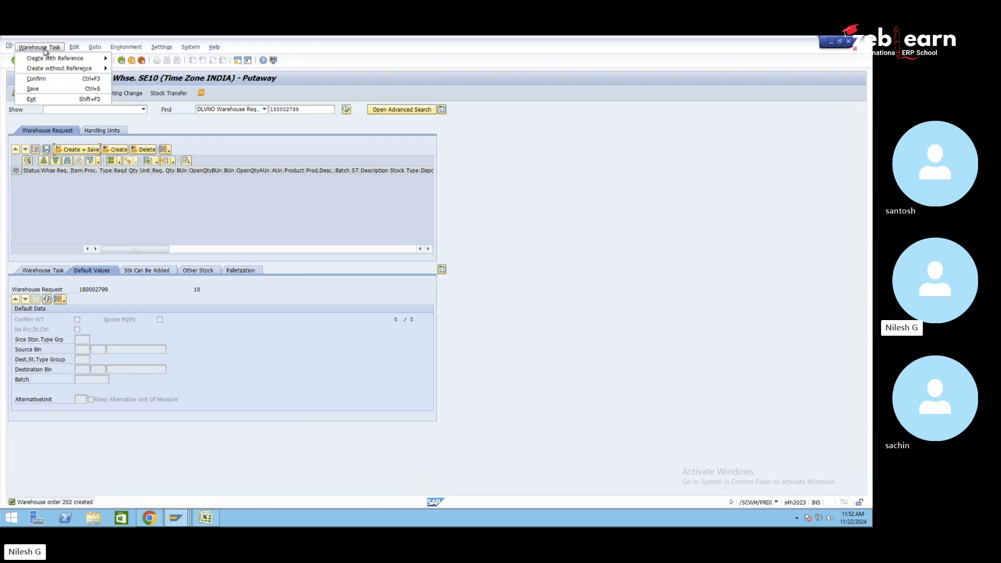
left_click(44, 79)
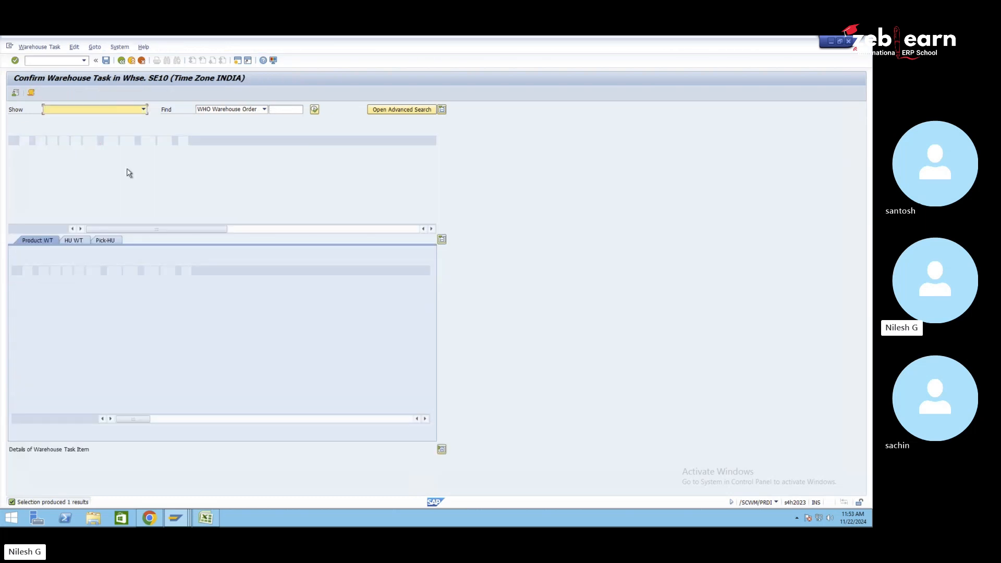
left_click(123, 131)
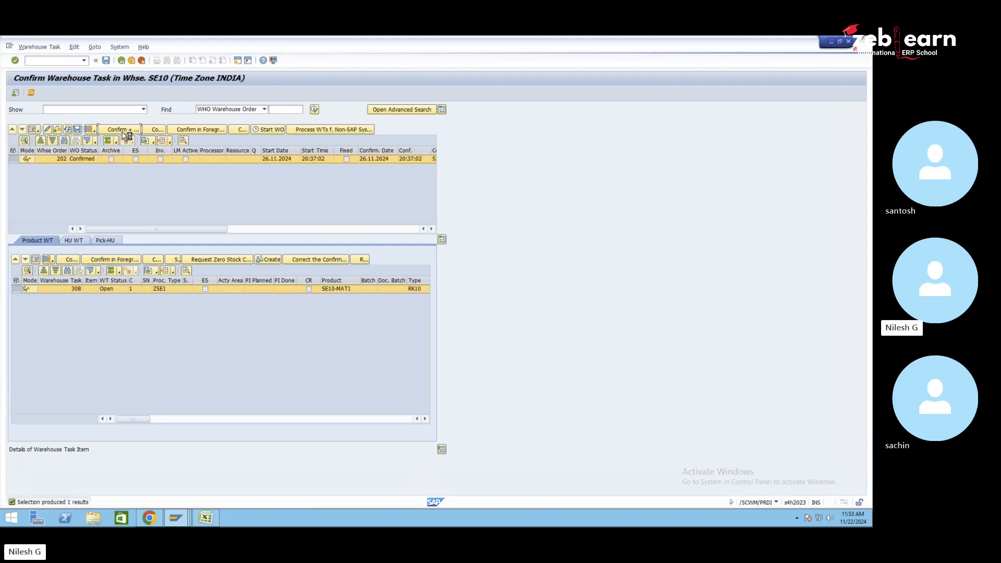
- Refresh the physical stock list in the Warehouse Management Monitor and filter it to storage bin 0020-01-01-D
mouse_move(175, 519)
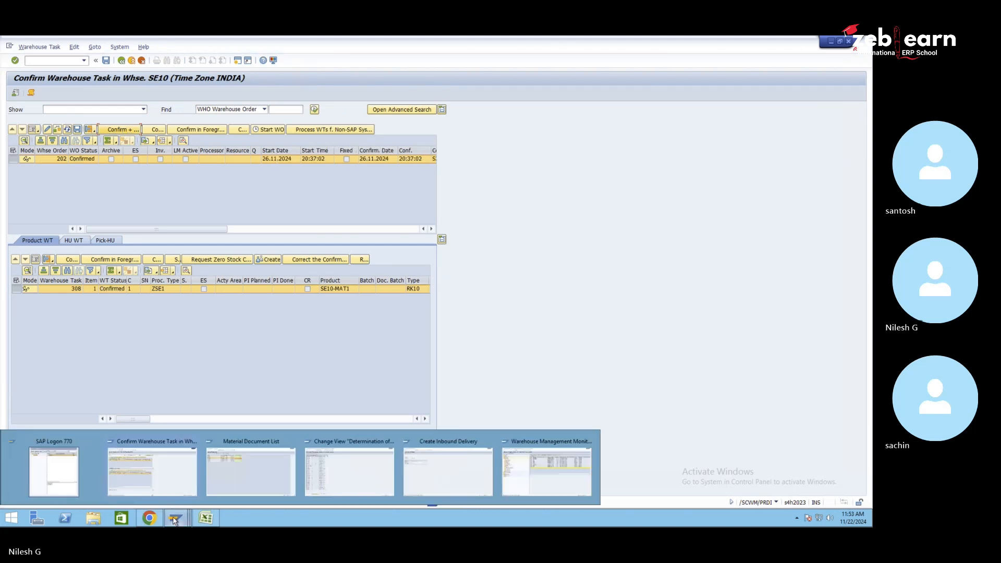
left_click(546, 469)
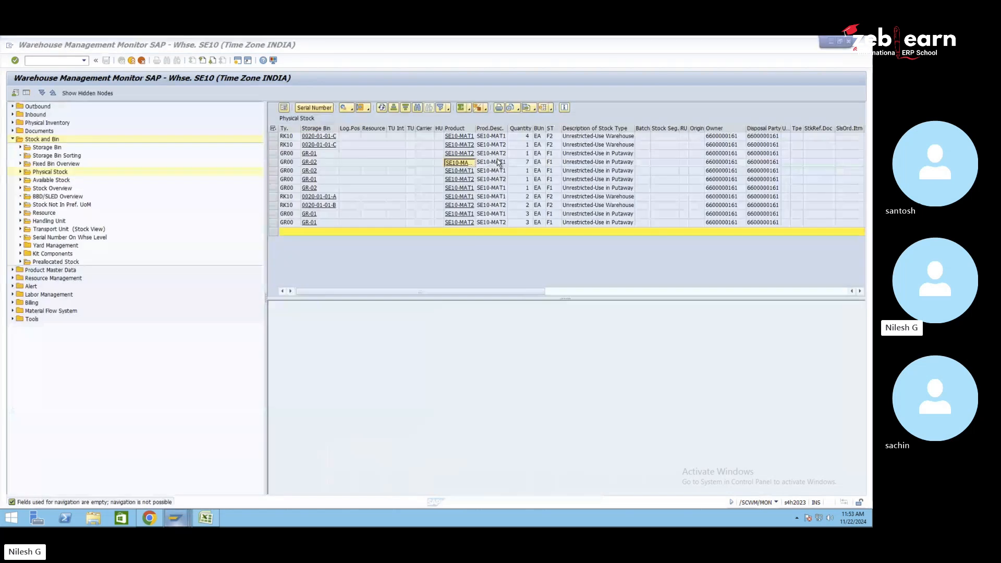
left_click(383, 107)
left_click(323, 128)
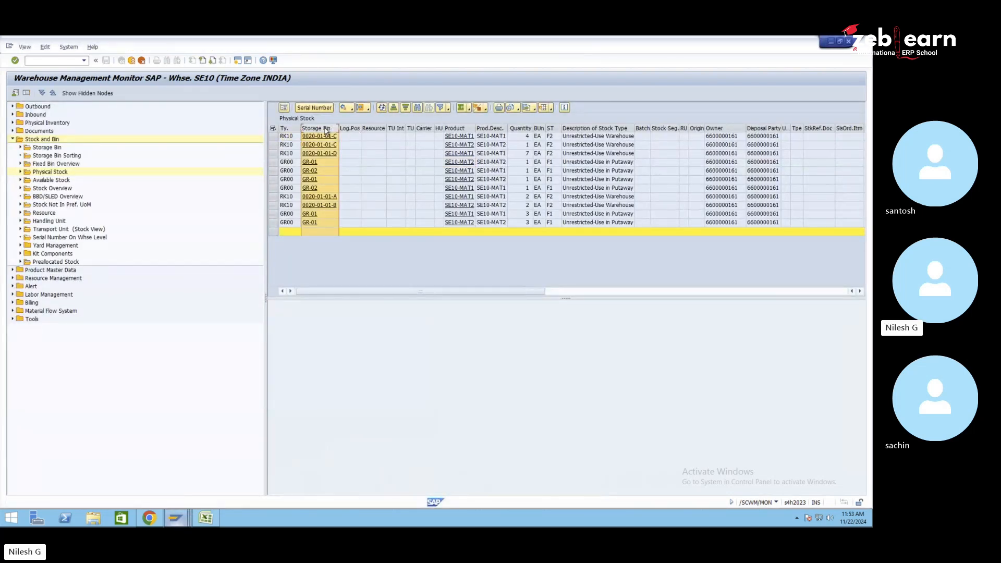
left_click(441, 110)
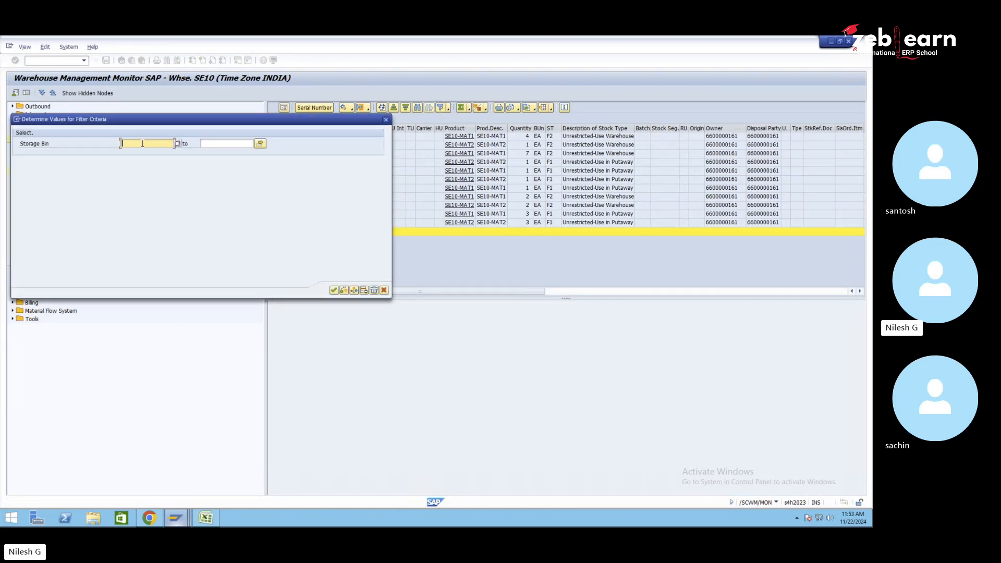
type("0020-01-01-D")
left_click(333, 290)
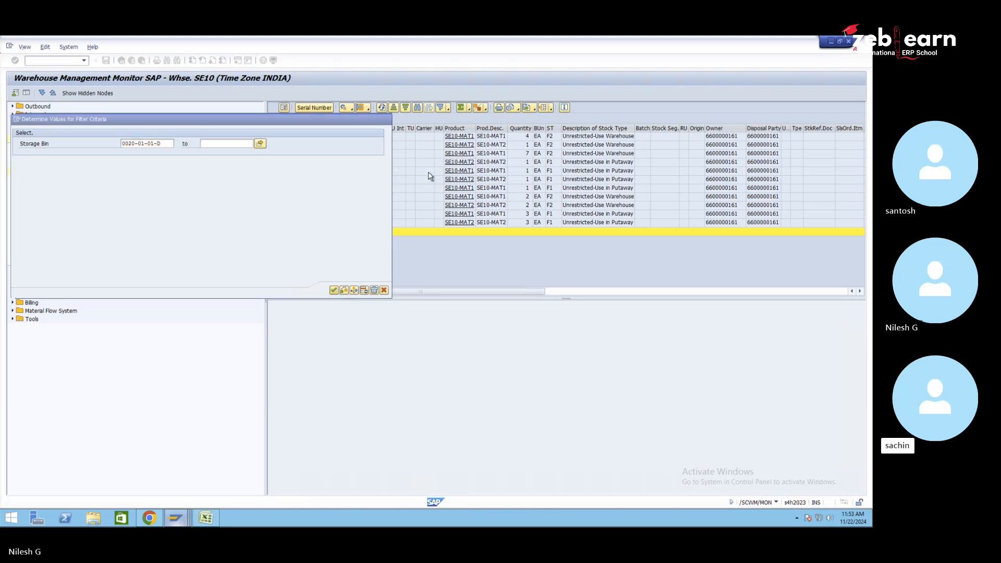
left_click(274, 137)
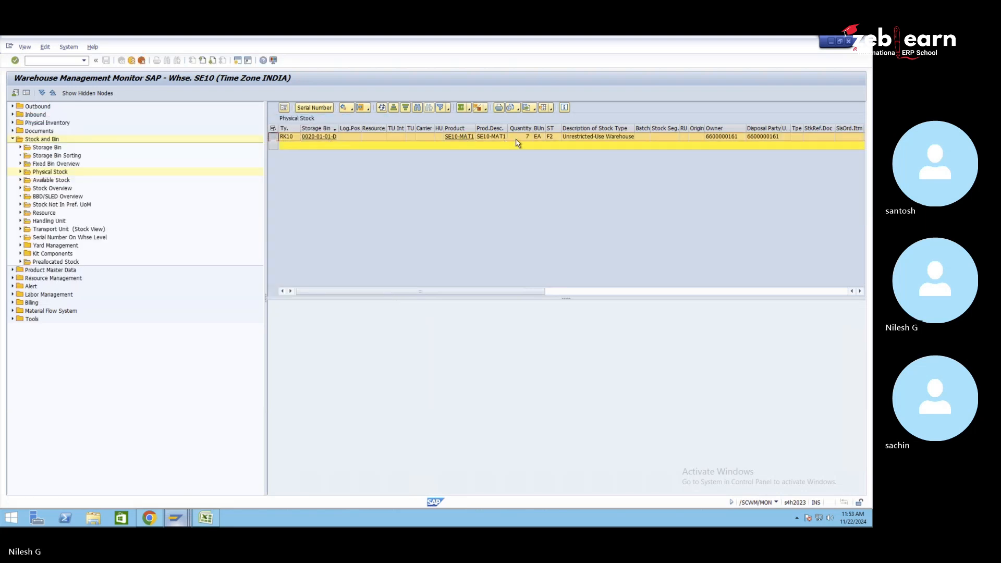
- Return from the Material Document List to the stock overview and rerun it for material SE10-MAT1 in plant SE10
left_click(149, 520)
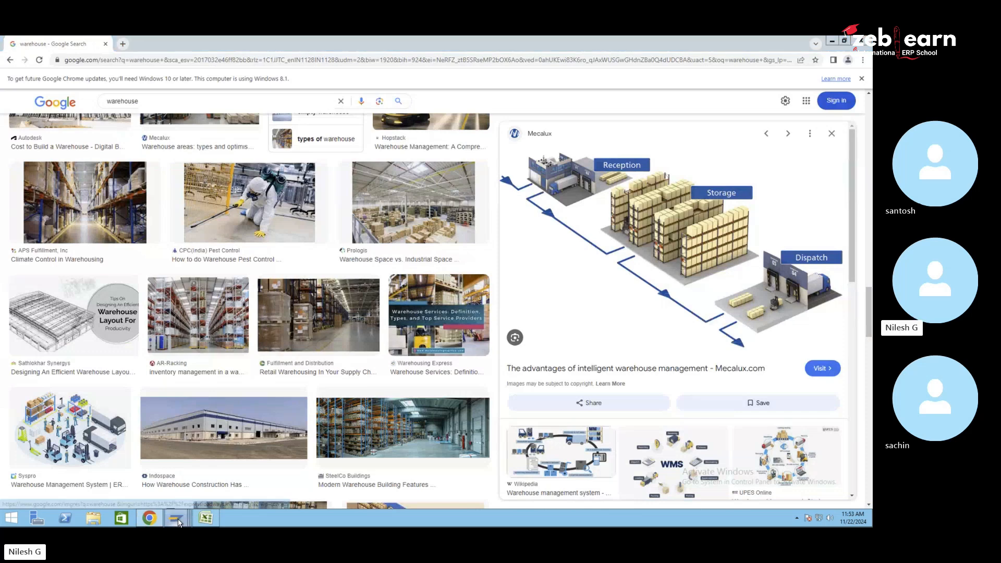
mouse_move(177, 511)
left_click(234, 475)
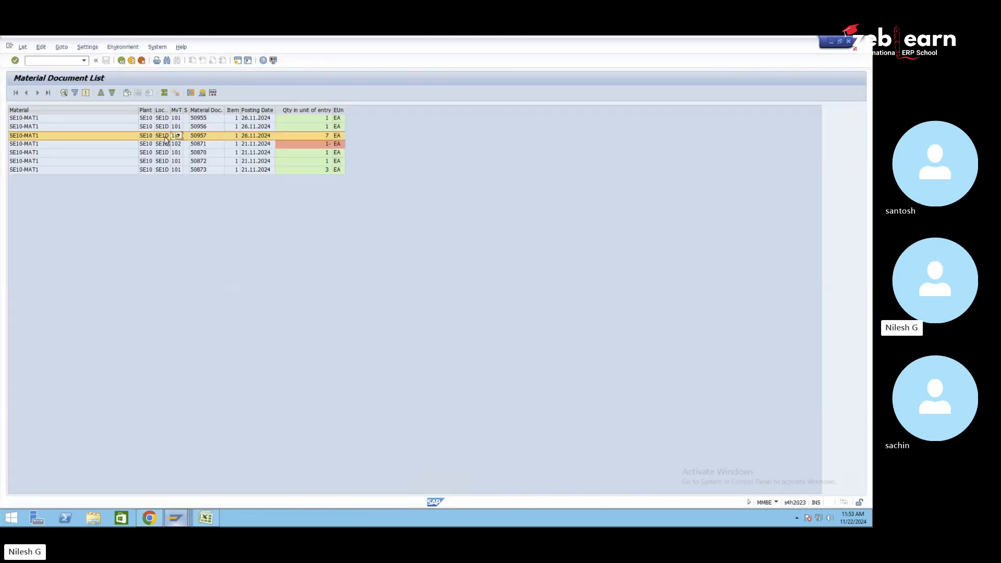
left_click(122, 61)
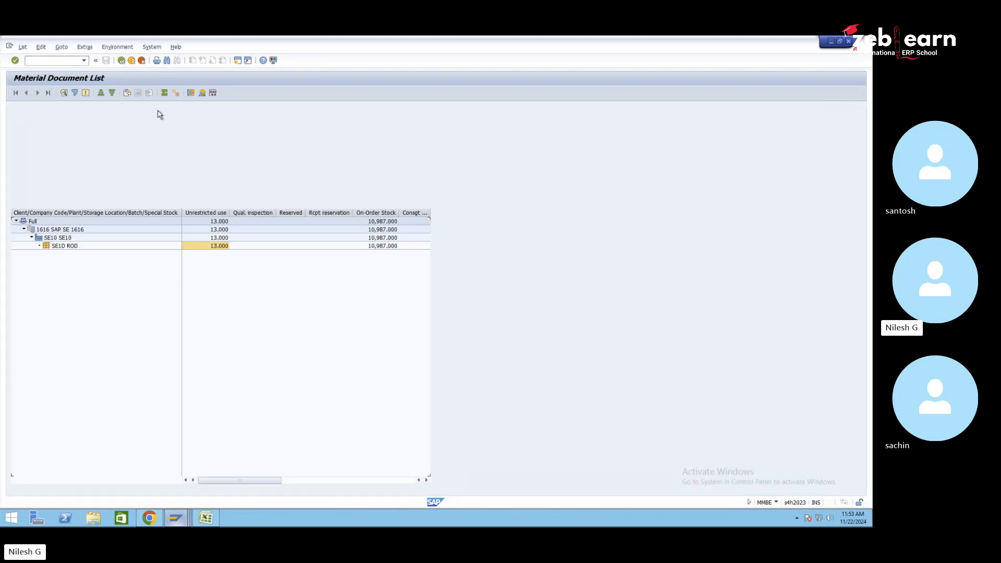
left_click(27, 93)
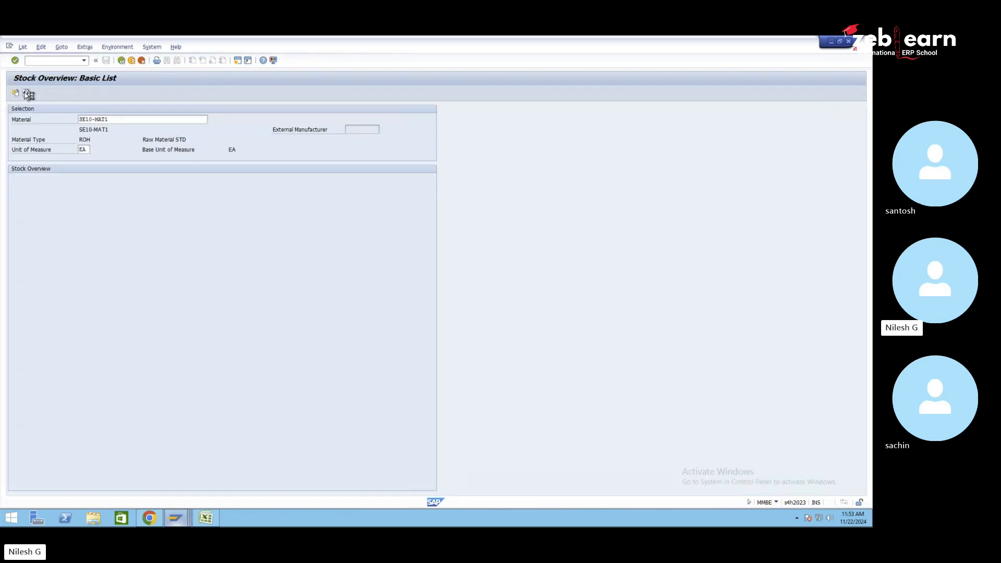
left_click(27, 94)
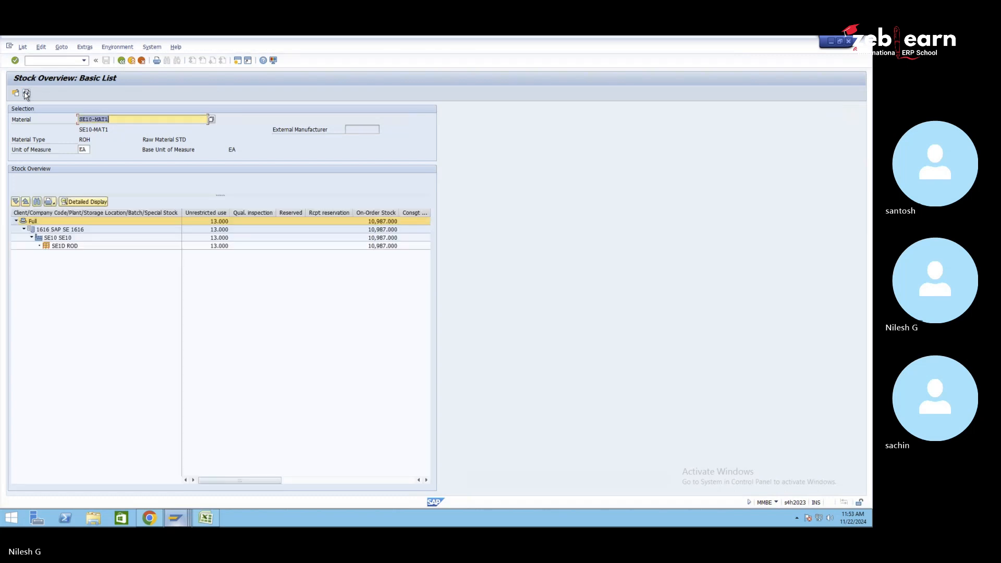
left_click(27, 94)
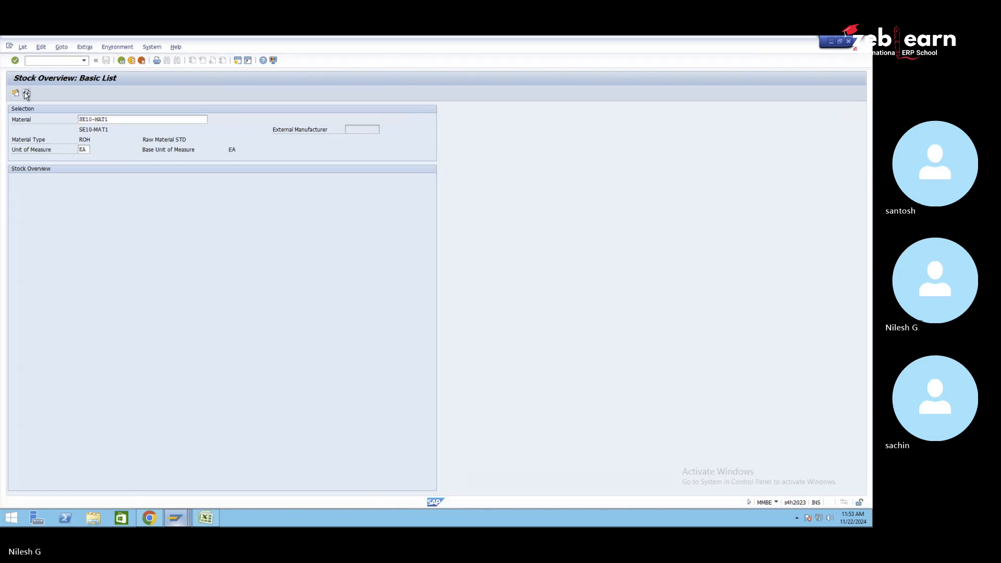
left_click(121, 60)
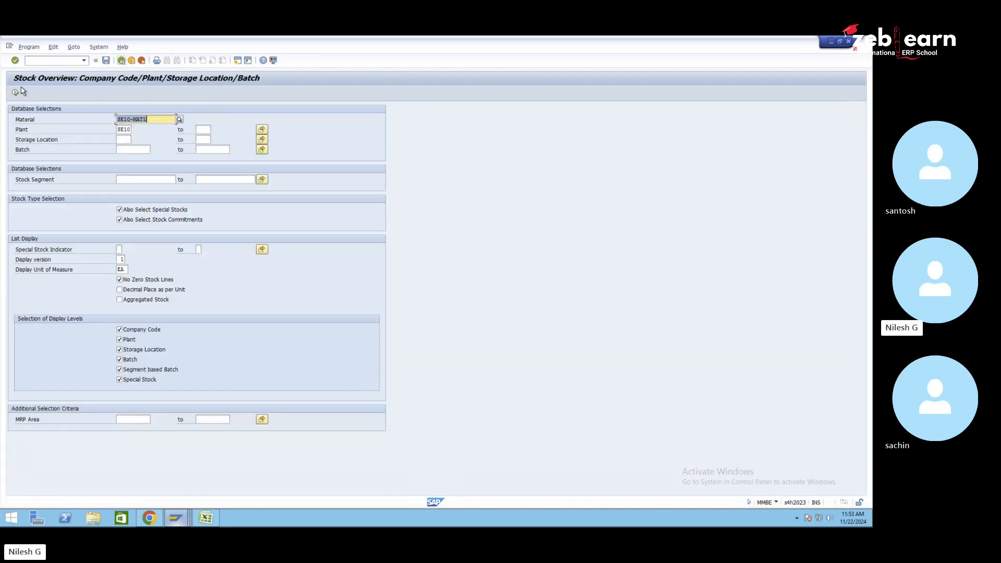
left_click(16, 94)
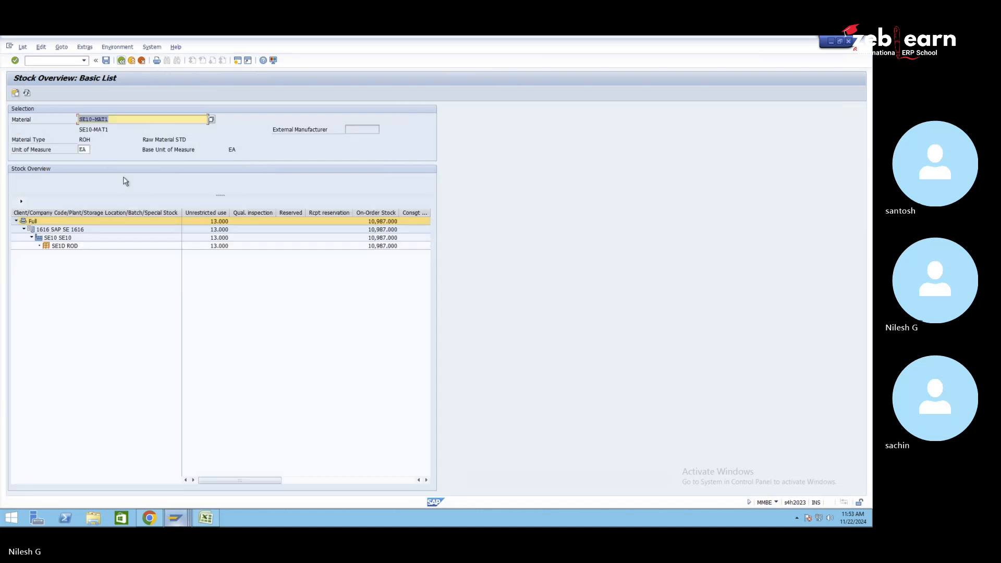
- Open transaction SMQ2 in a new session and list all inbound queues of client 100
left_click(61, 60)
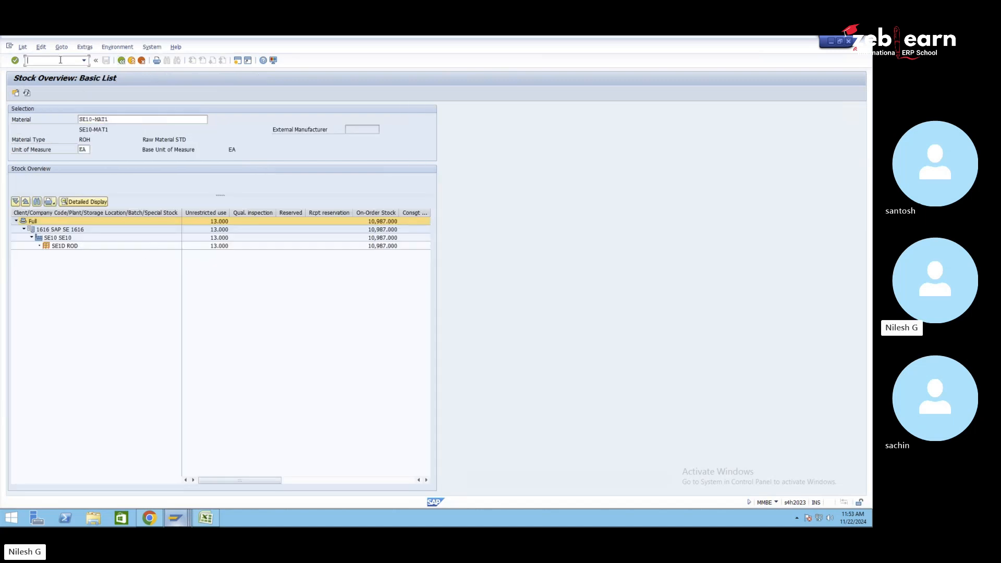
type("/osmq2")
key("Return")
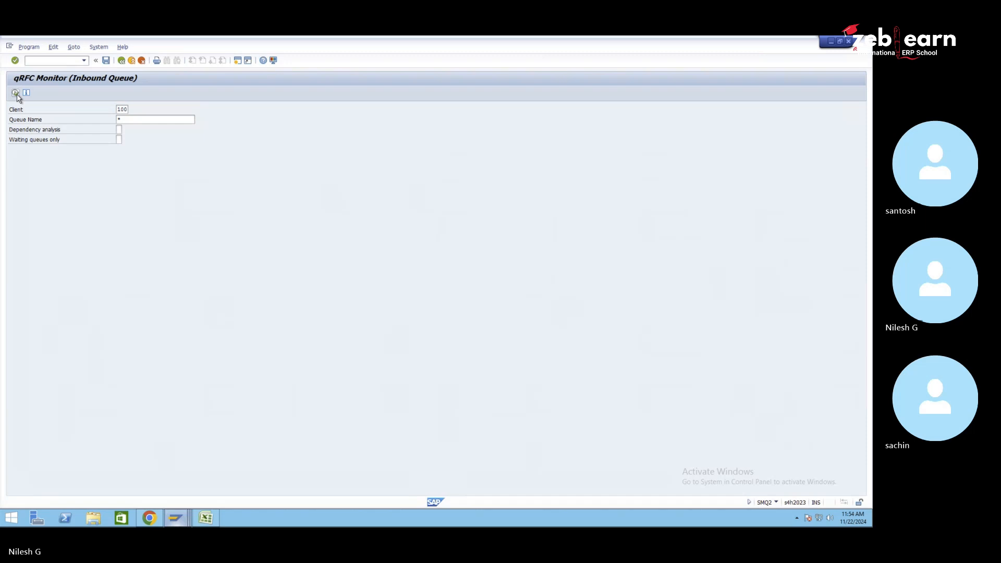
left_click(15, 93)
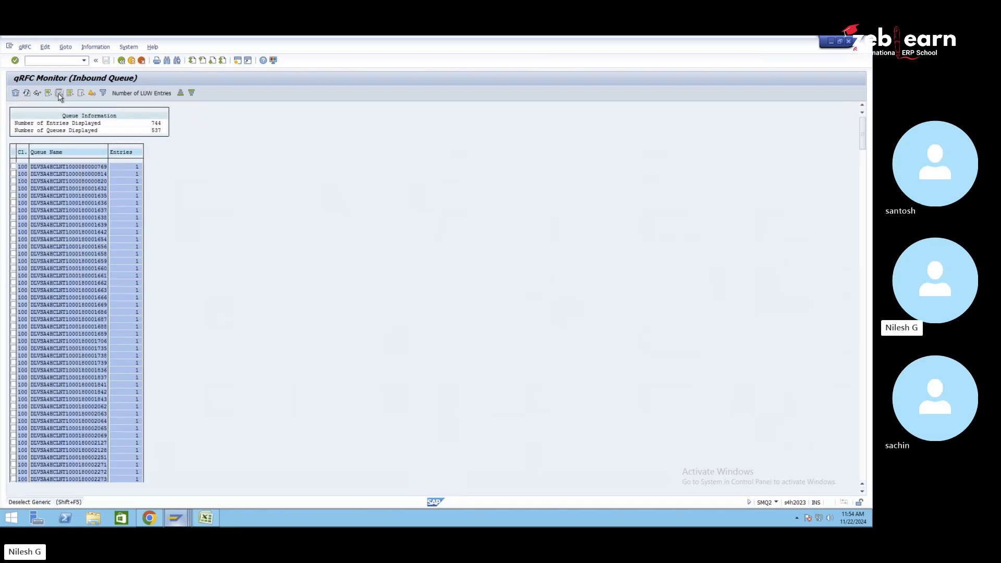
- Select all inbound queues, display their statuses and open the entries of the last queue in the list
left_click(58, 94)
left_click(186, 179)
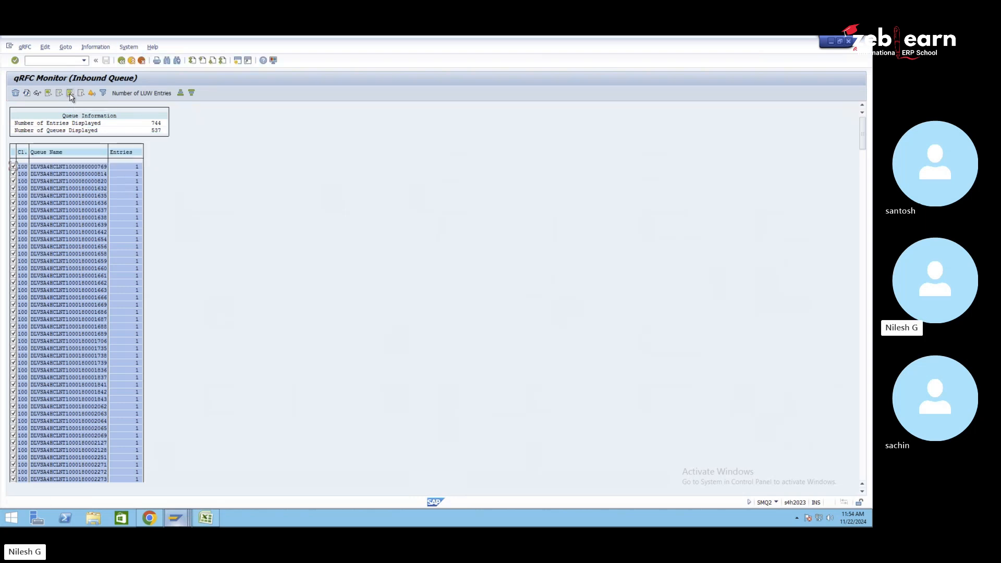
left_click(37, 94)
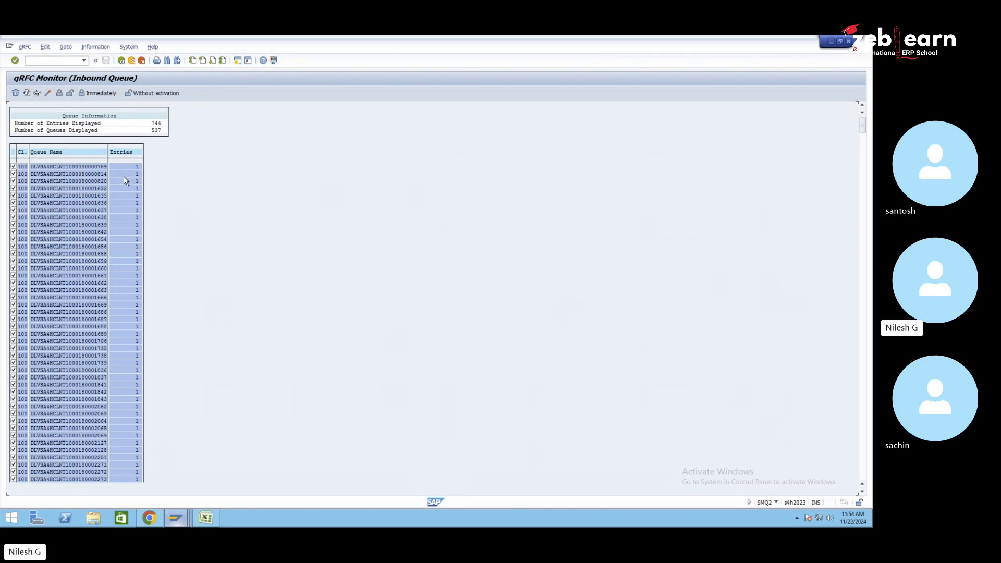
left_click_drag(863, 128, 863, 471)
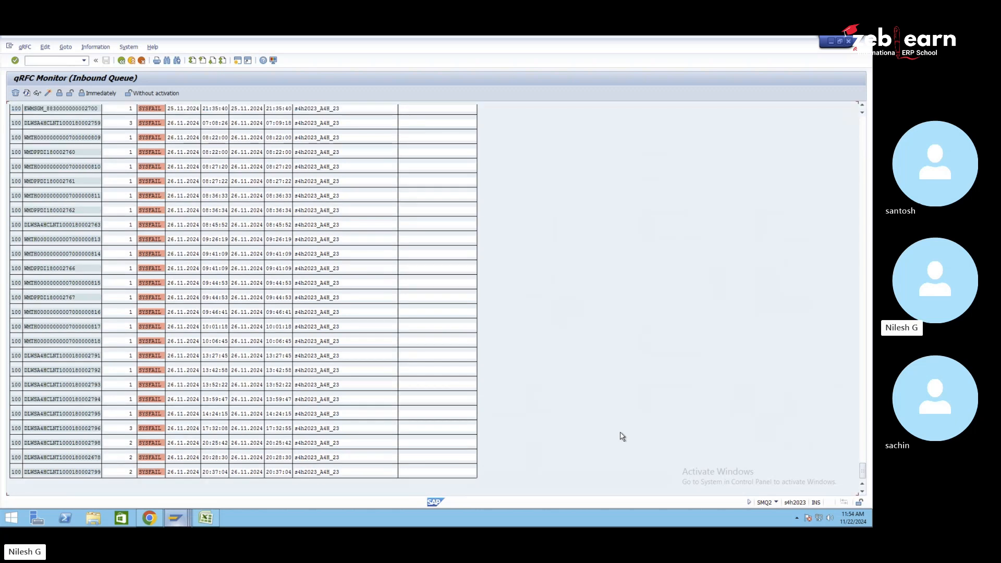
double_click(90, 473)
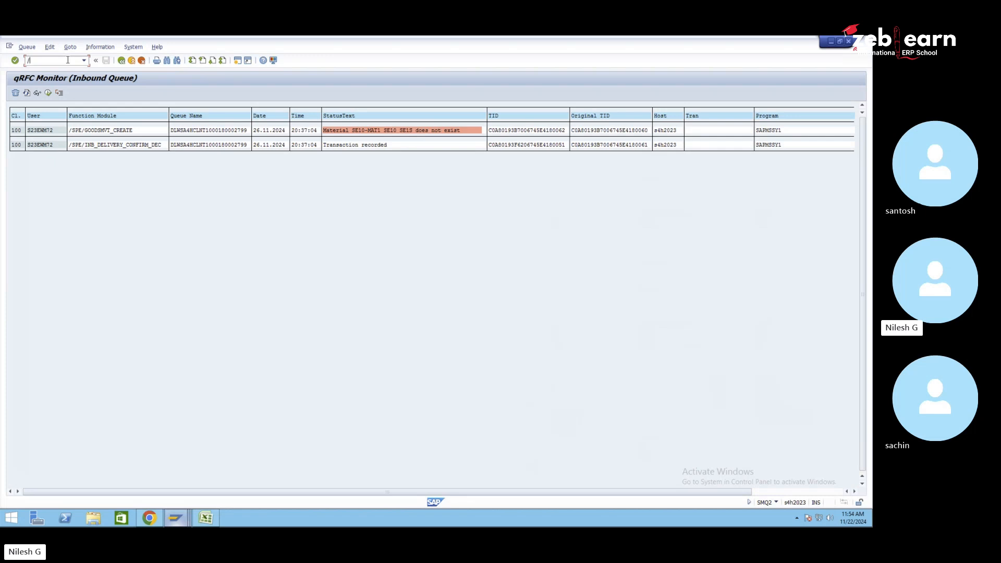
- Open the storage location list for material SE10-MAT1 in plant SE10 with transaction MMSC
type("nmmsc")
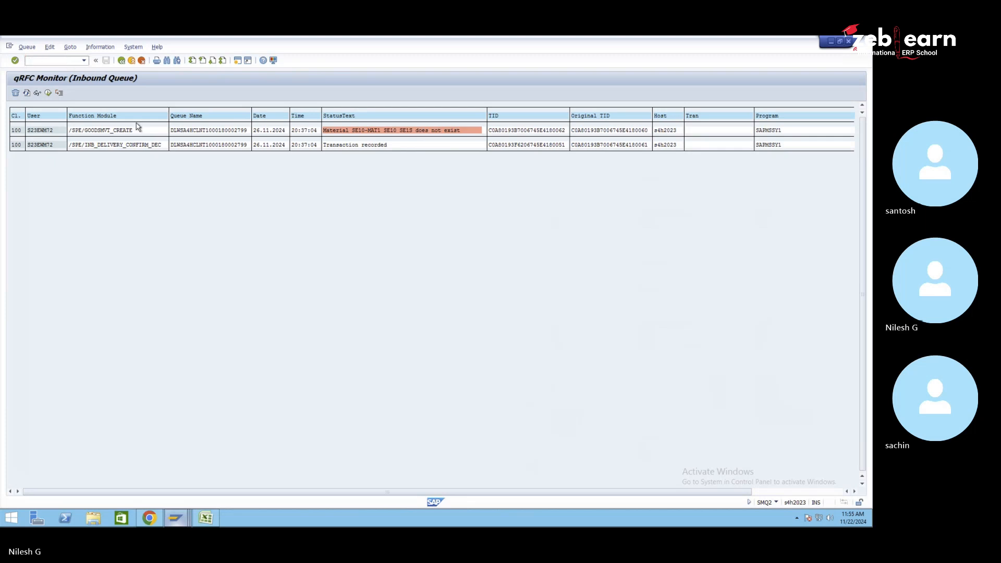
key("Return")
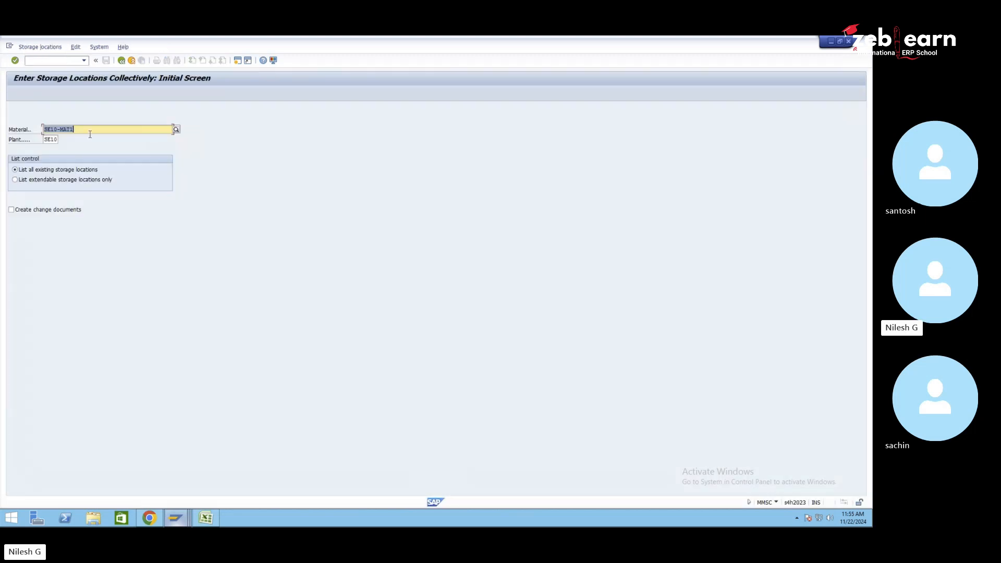
key("Return")
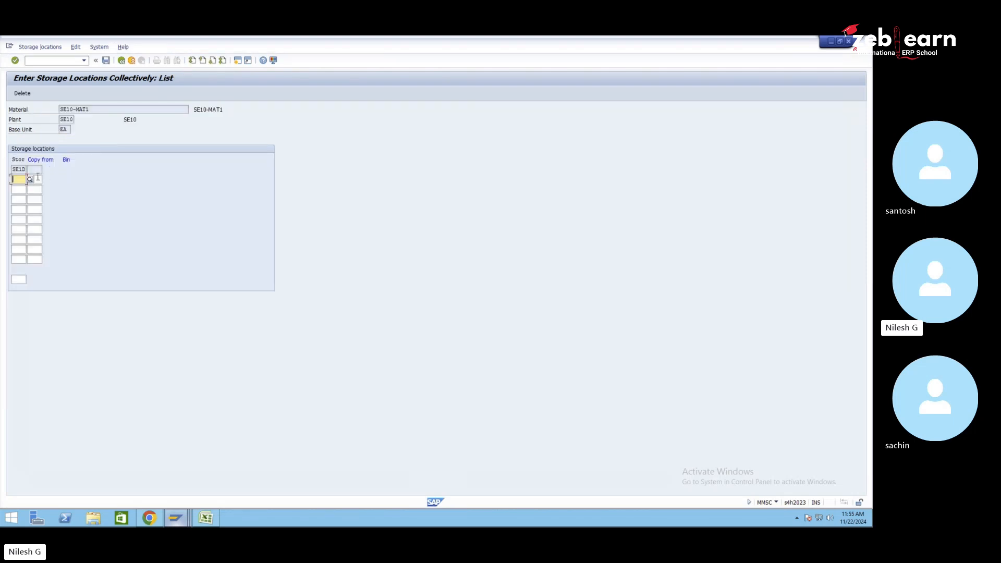
- Add storage location SE1S to material SE10-MAT1 in plant SE10, save it and close the storage location session
type("sels")
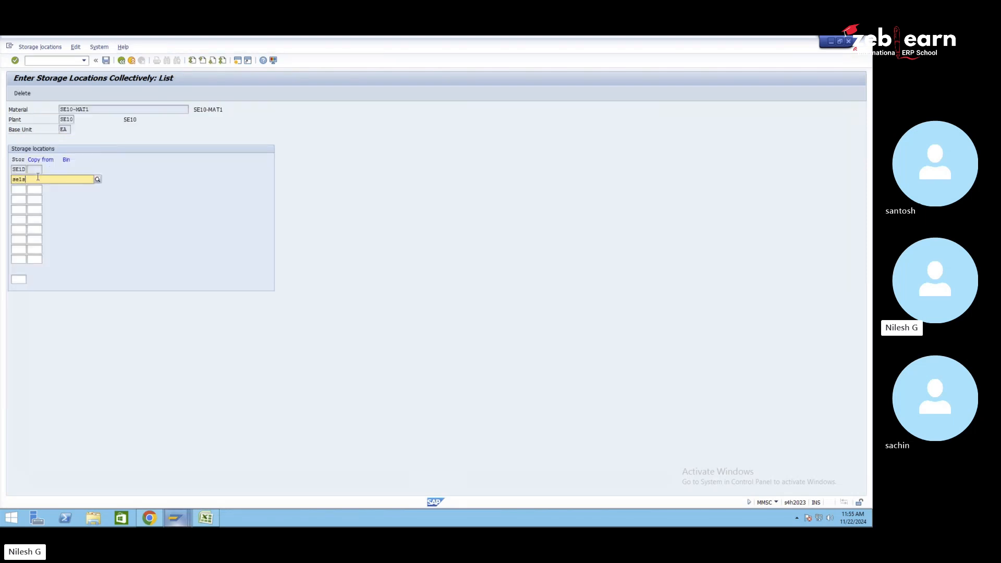
key("Return")
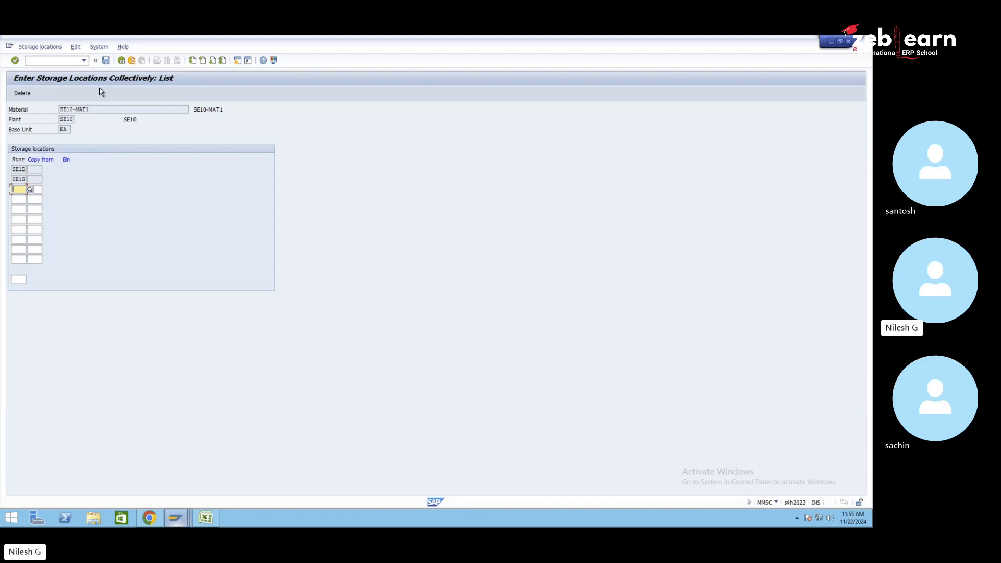
left_click(106, 60)
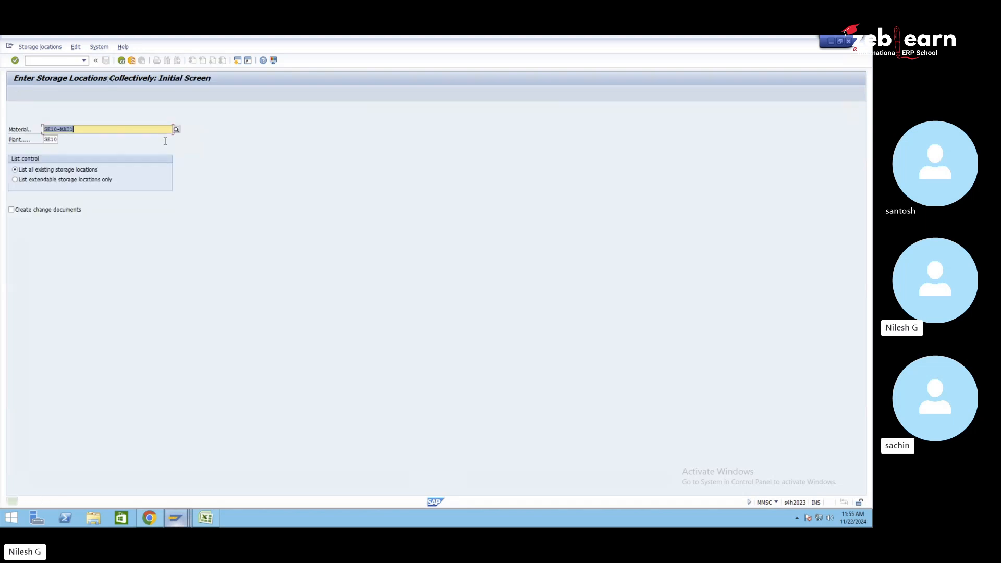
left_click(848, 42)
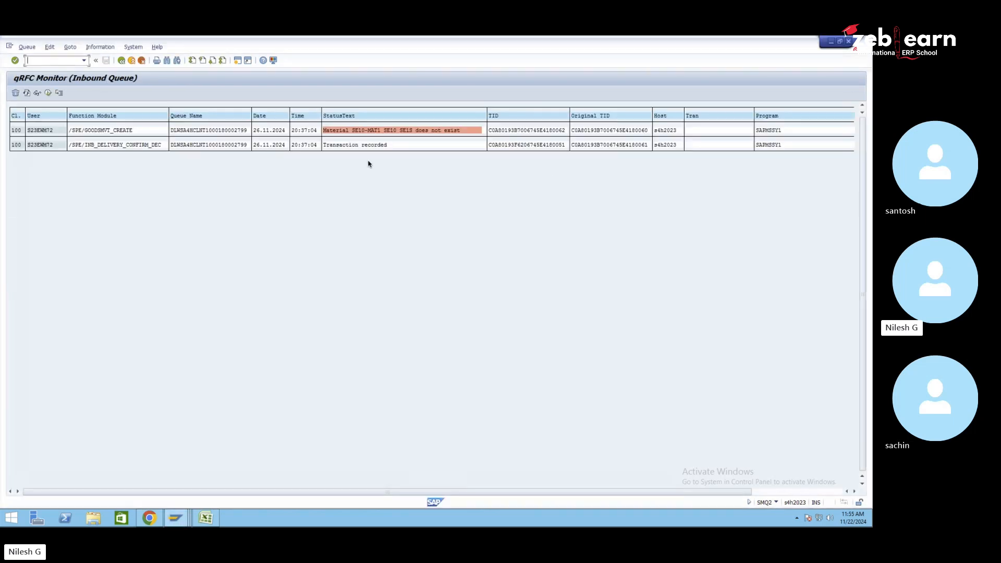
- Execute the failed /SPE/GOODSMVT_CREATE entry in the inbound queue, refresh the queue list and close the session
left_click(48, 93)
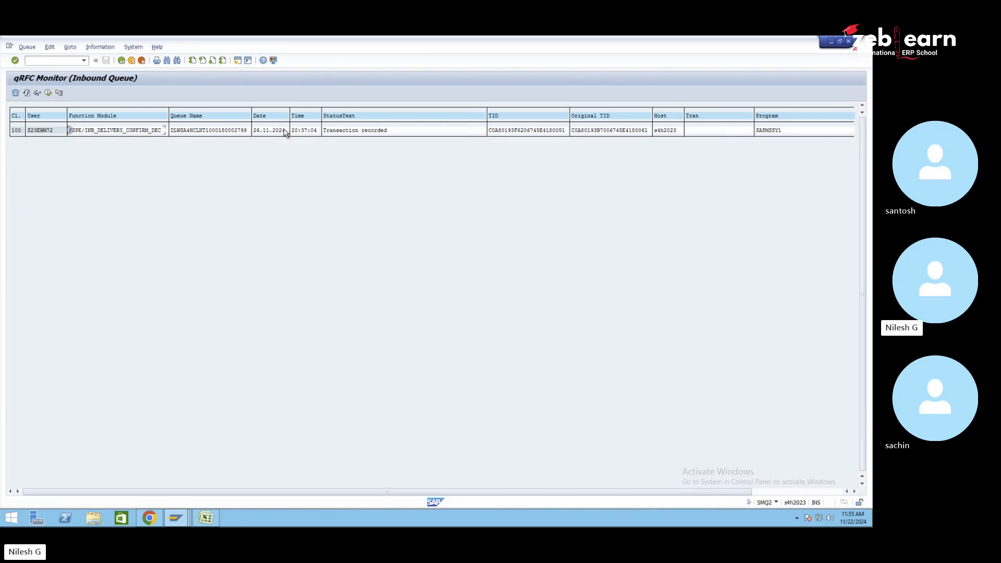
left_click(27, 93)
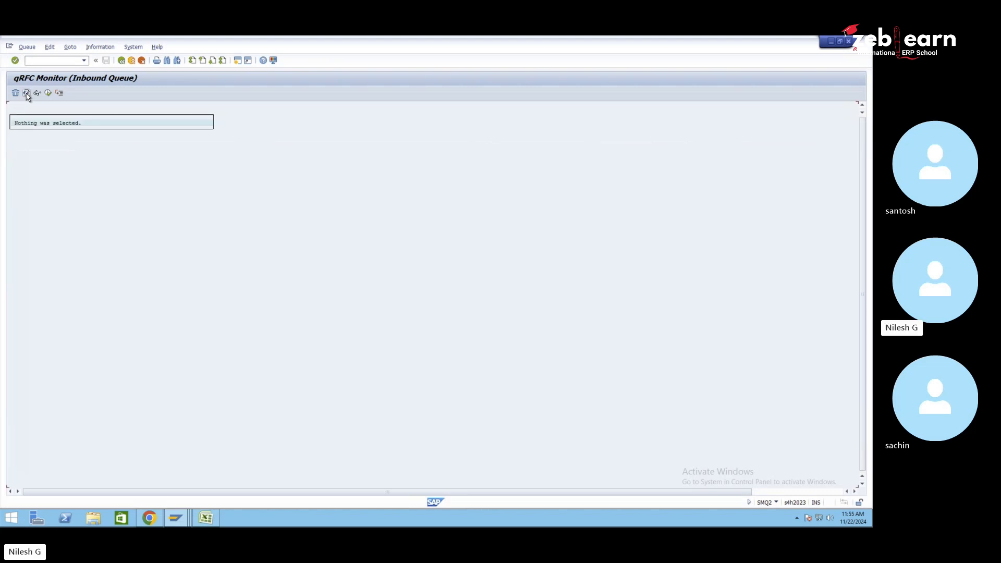
left_click(848, 41)
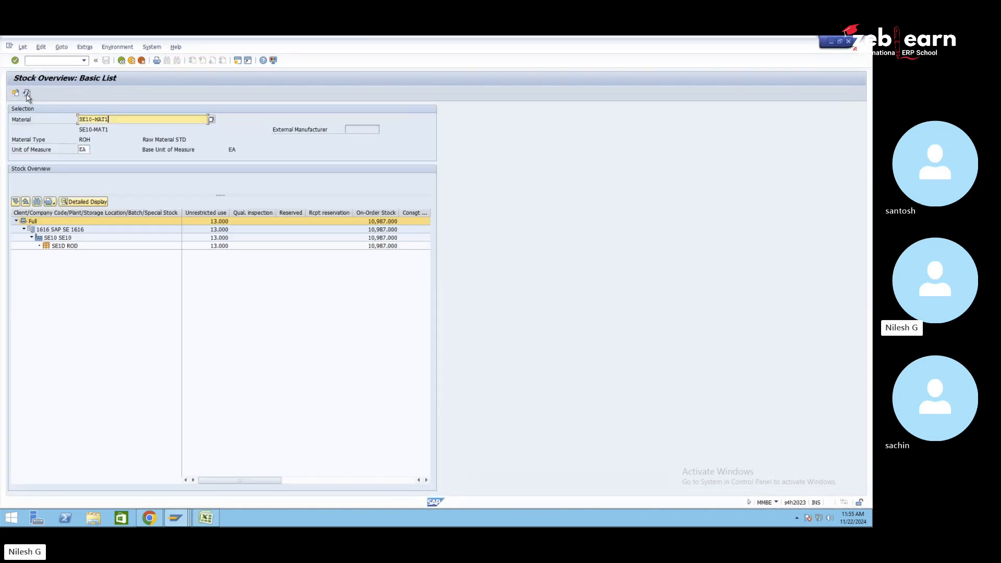
- Refresh the stock overview and list the material movements for the unrestricted stock in storage location SE1S AFS
left_click(27, 92)
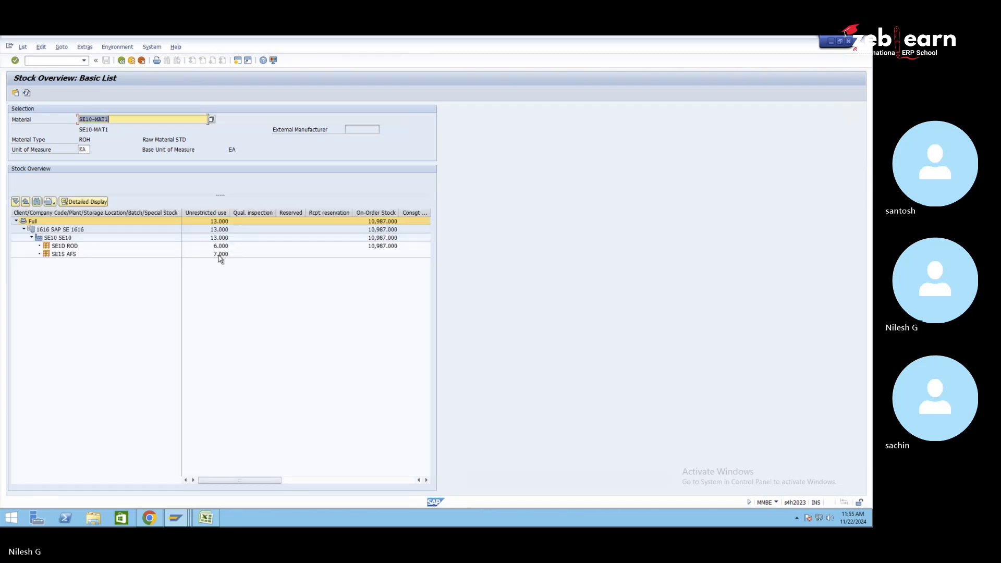
left_click(59, 255)
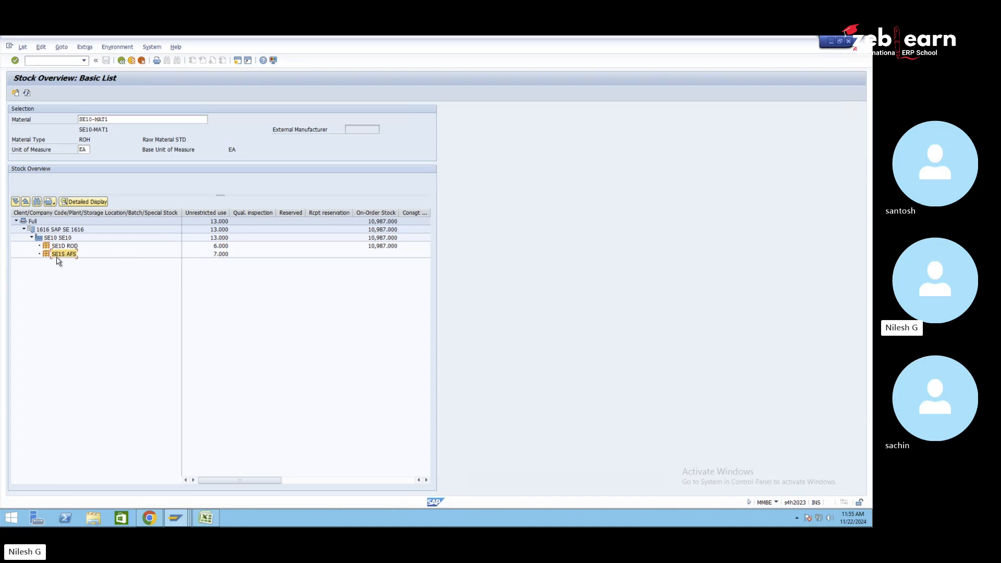
left_click(219, 256)
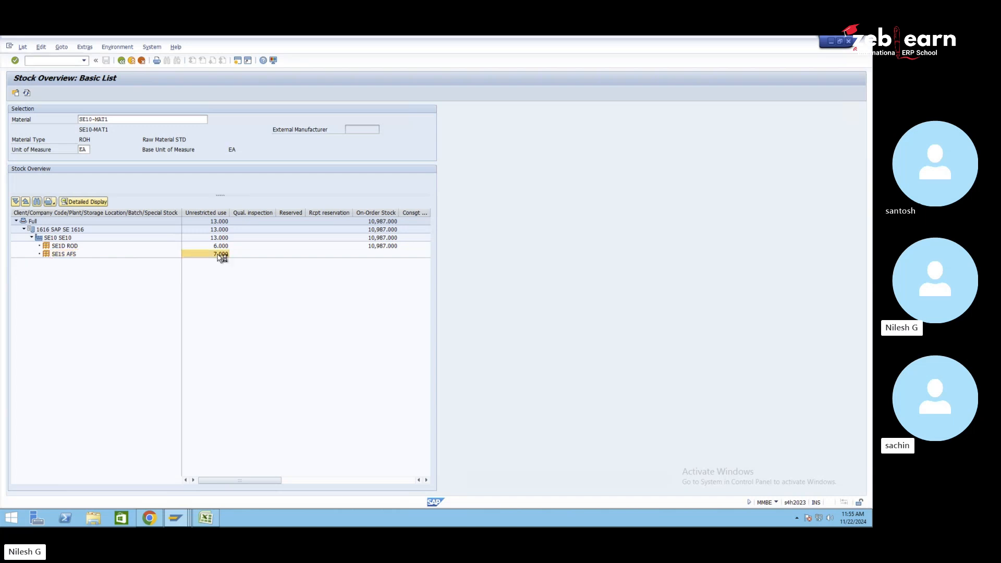
right_click(219, 255)
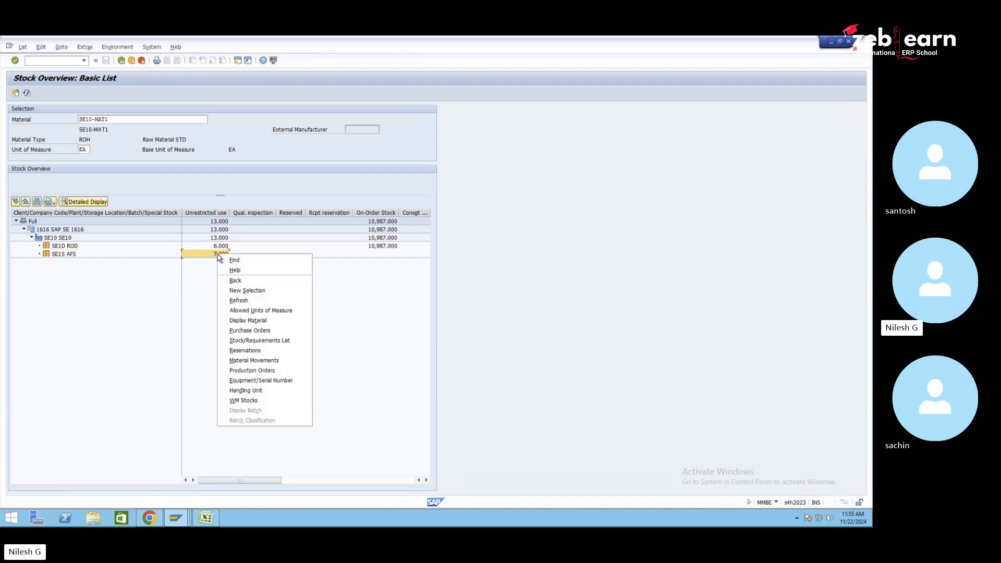
left_click(254, 360)
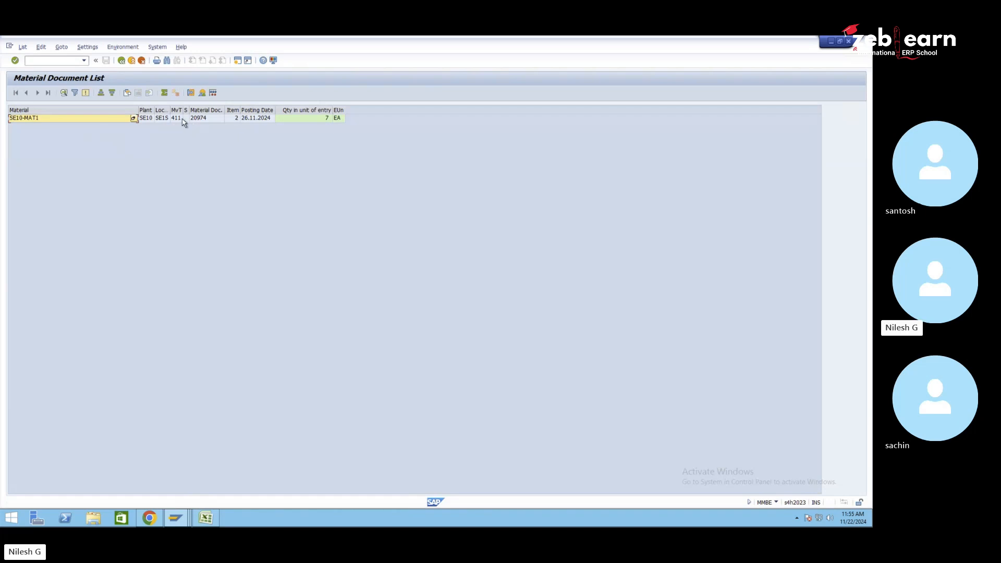
- Inspect the quantity and location details of the movement type 411 material document and return to the stock overview
double_click(181, 120)
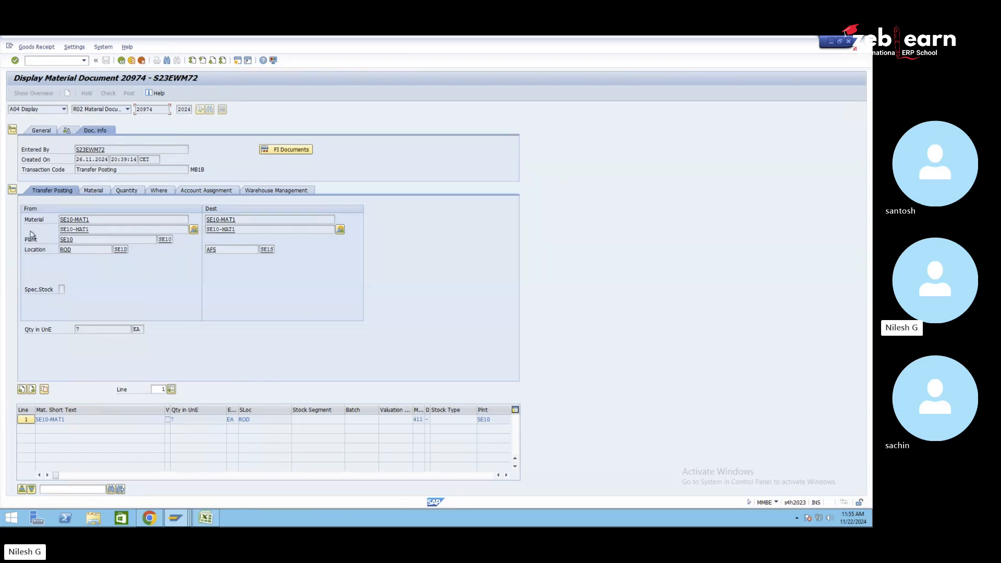
left_click(126, 193)
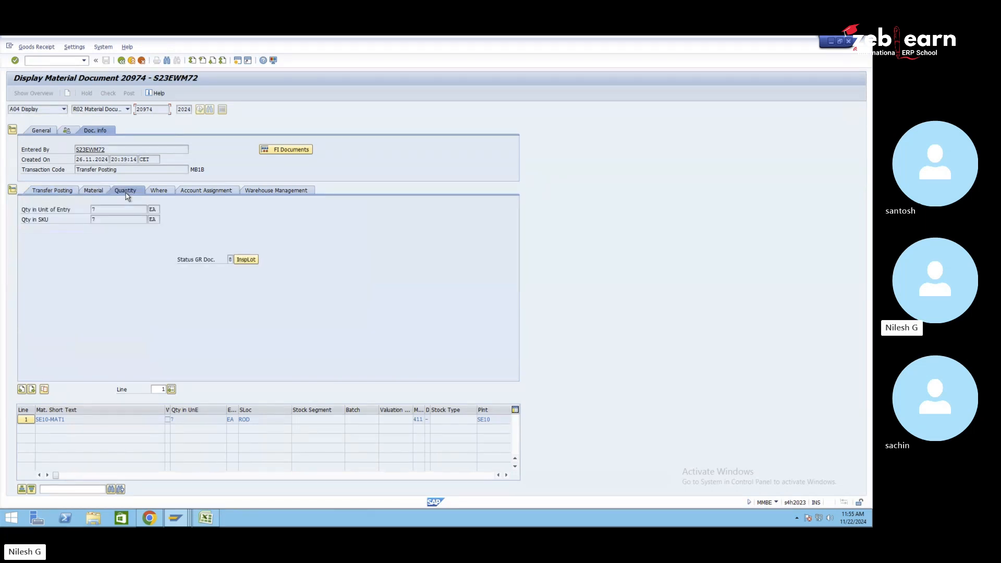
left_click(157, 191)
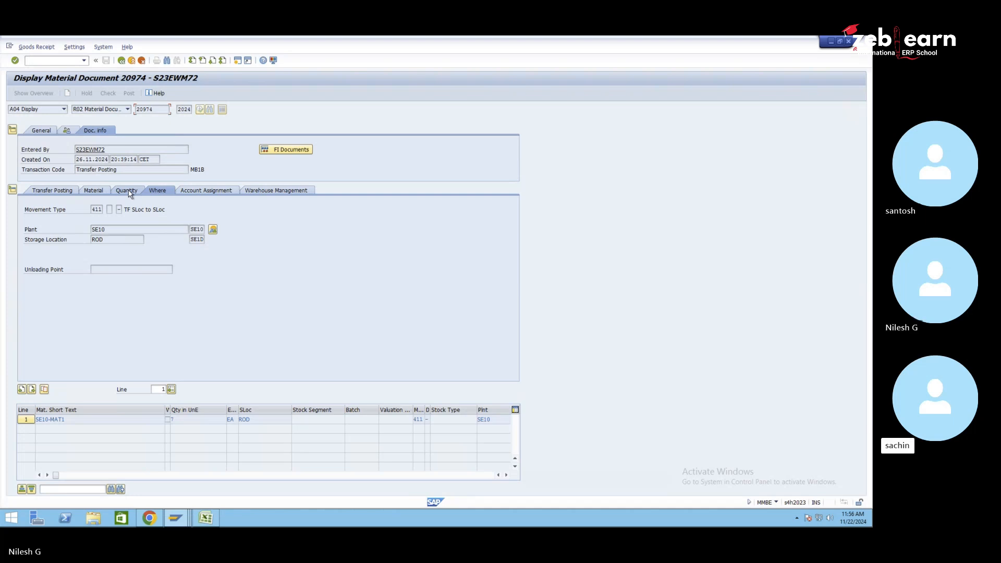
left_click(122, 61)
left_click(122, 61)
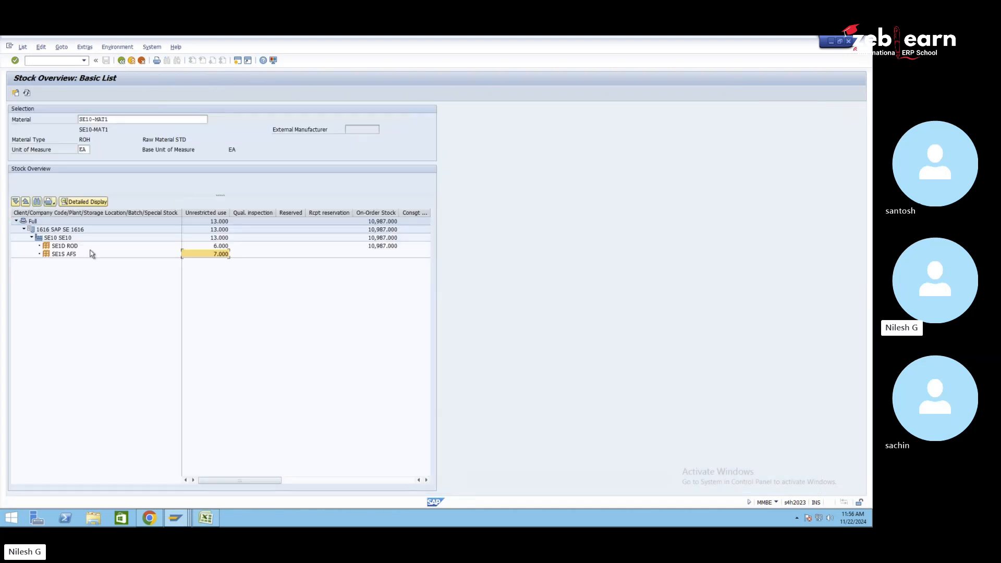
- Look at the warehouse layout picture in Chrome and the physical stock list in the SAP warehouse management monitor
left_click(71, 255)
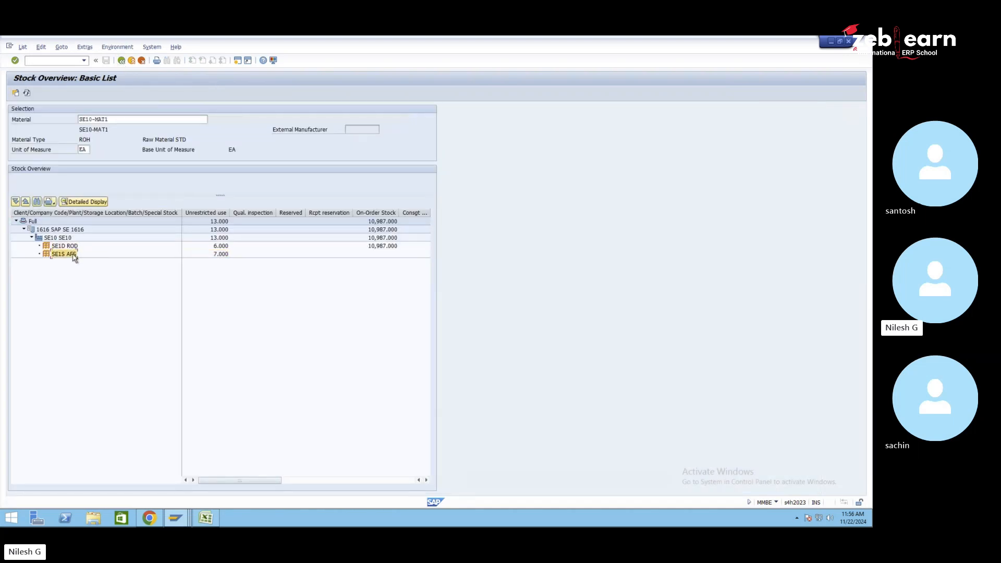
left_click(151, 517)
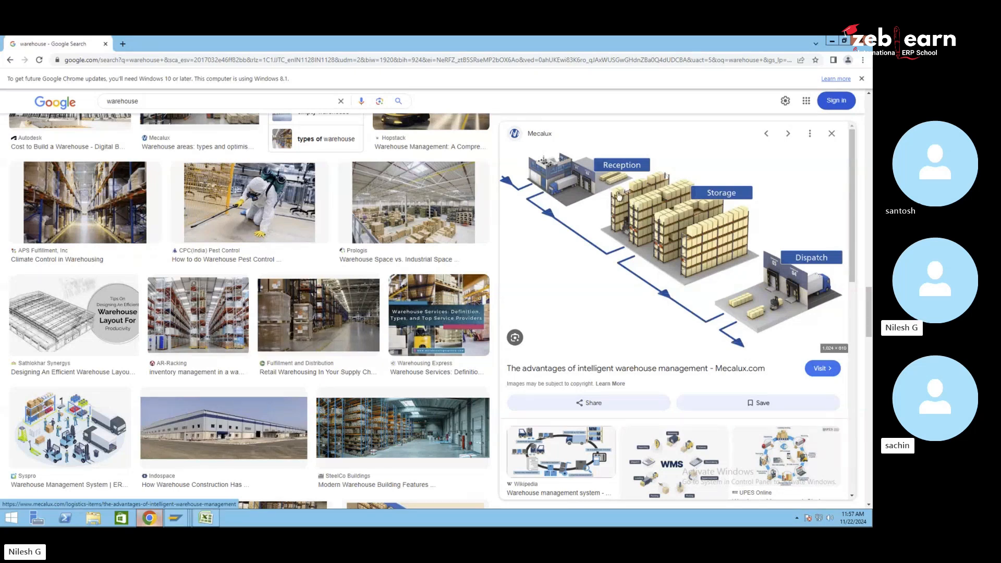
left_click(176, 518)
left_click(517, 476)
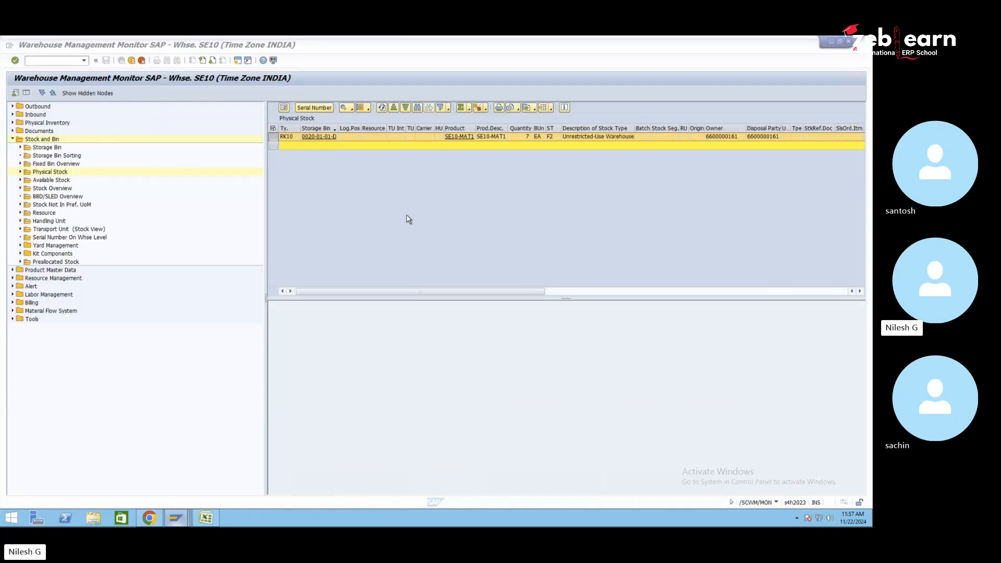
left_click(440, 107)
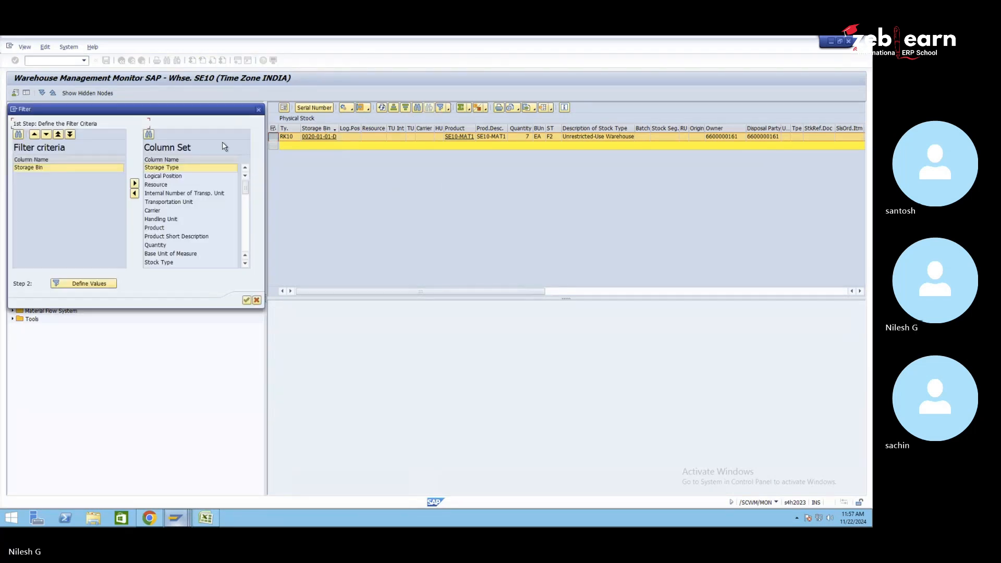
left_click(260, 110)
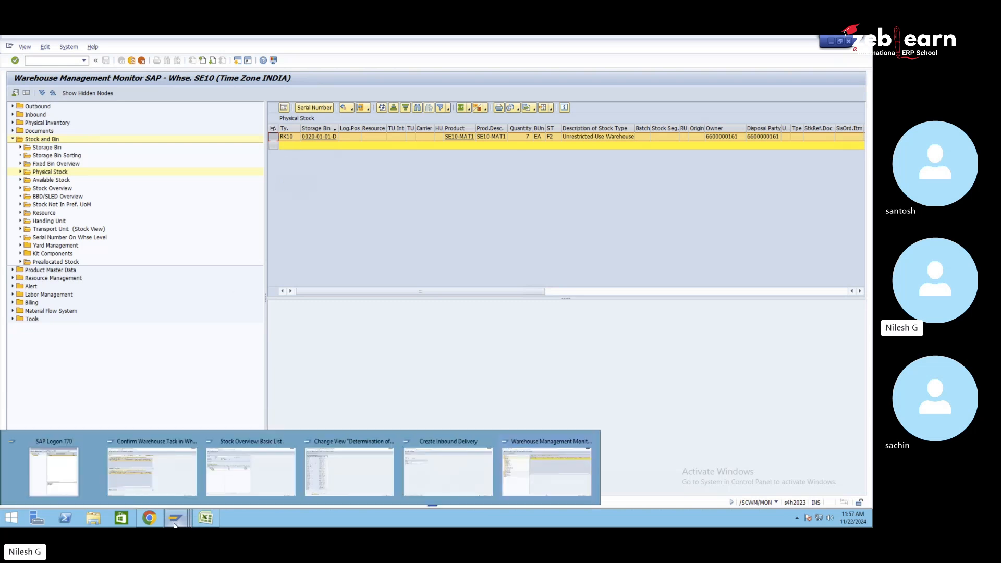
- Revisit the warehouse layout picture in Chrome and examine the unrestricted stock of SE1D ROD and SE1S AFS in SAP's stock overview
left_click(149, 517)
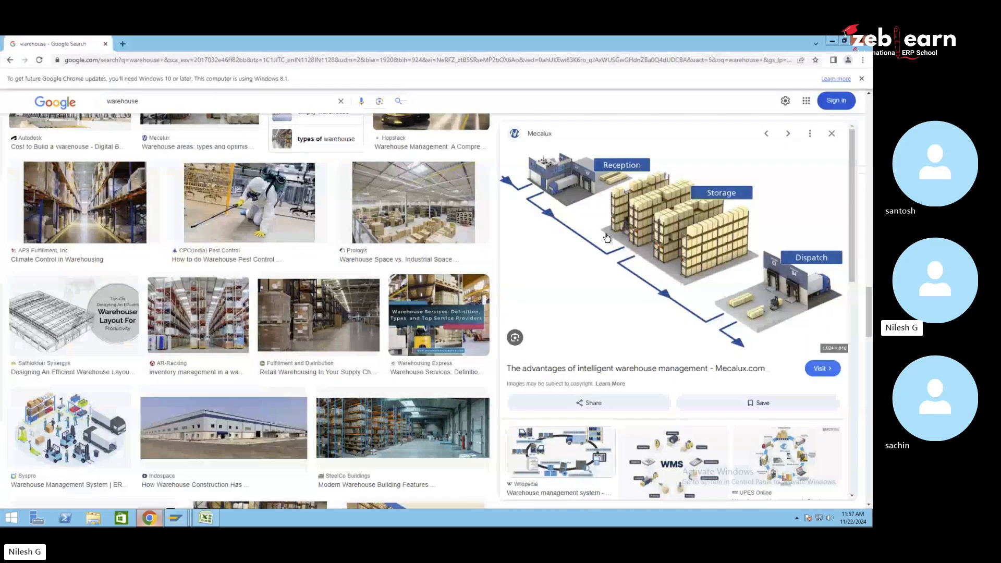
mouse_move(176, 518)
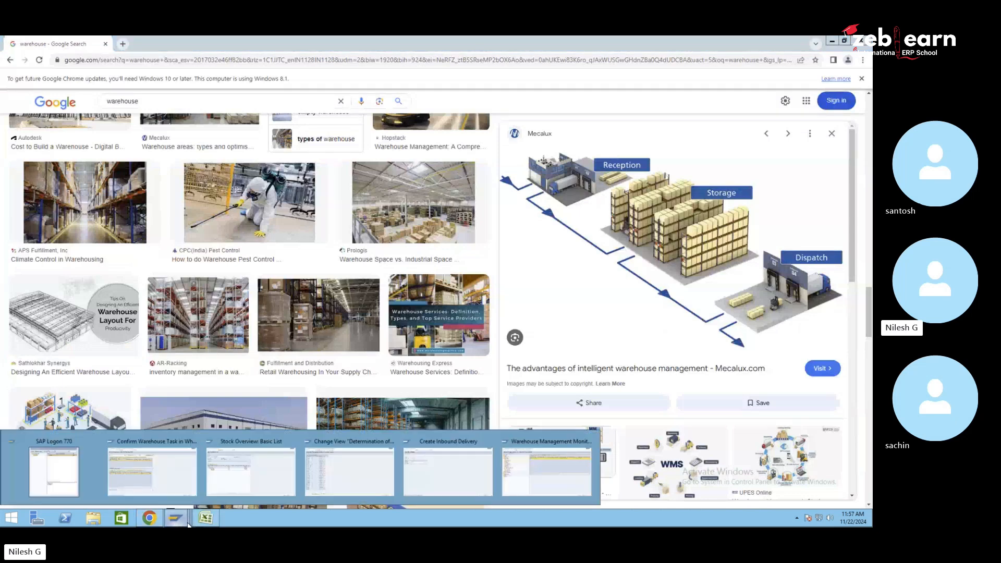
left_click(255, 471)
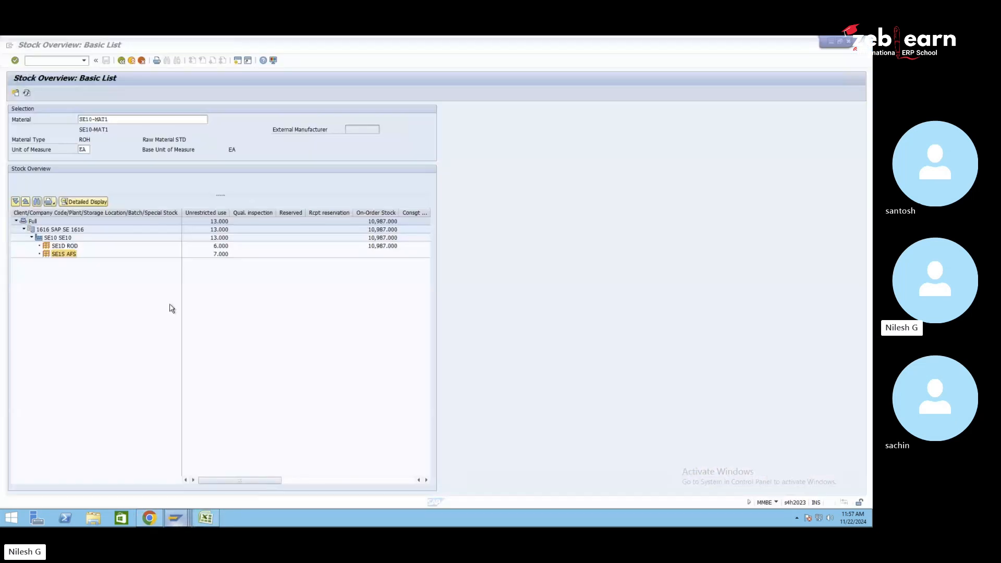
left_click(72, 247)
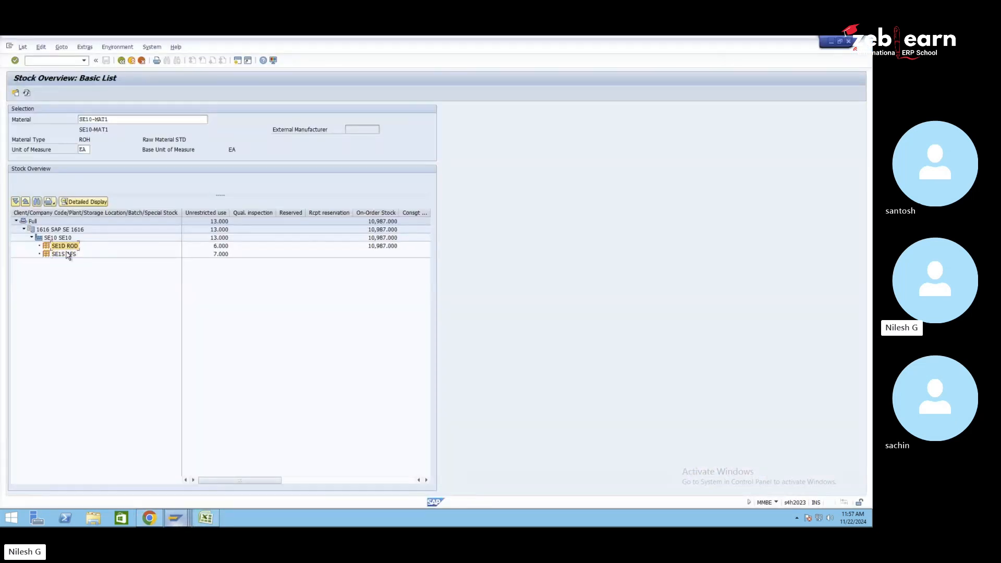
left_click(217, 247)
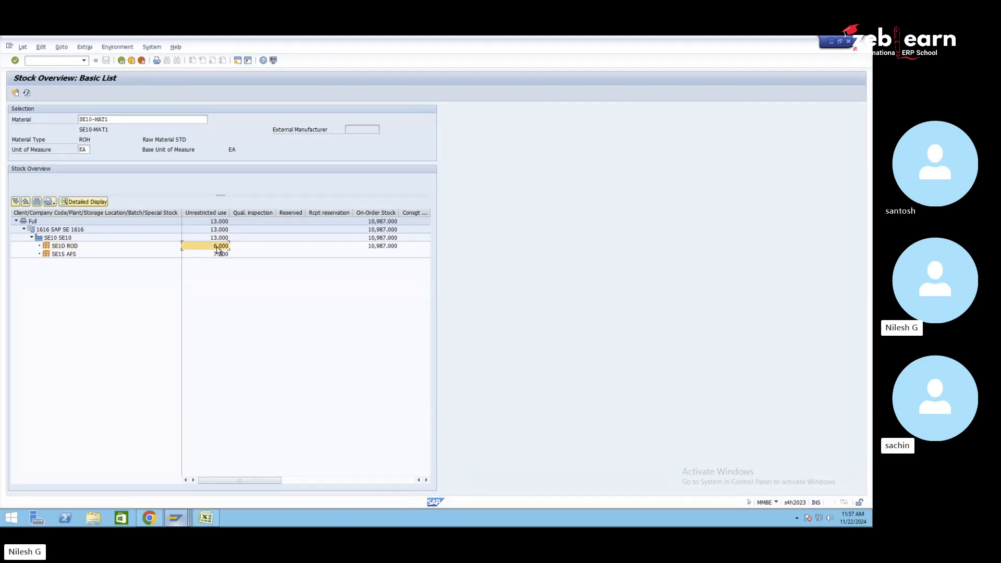
left_click(60, 247)
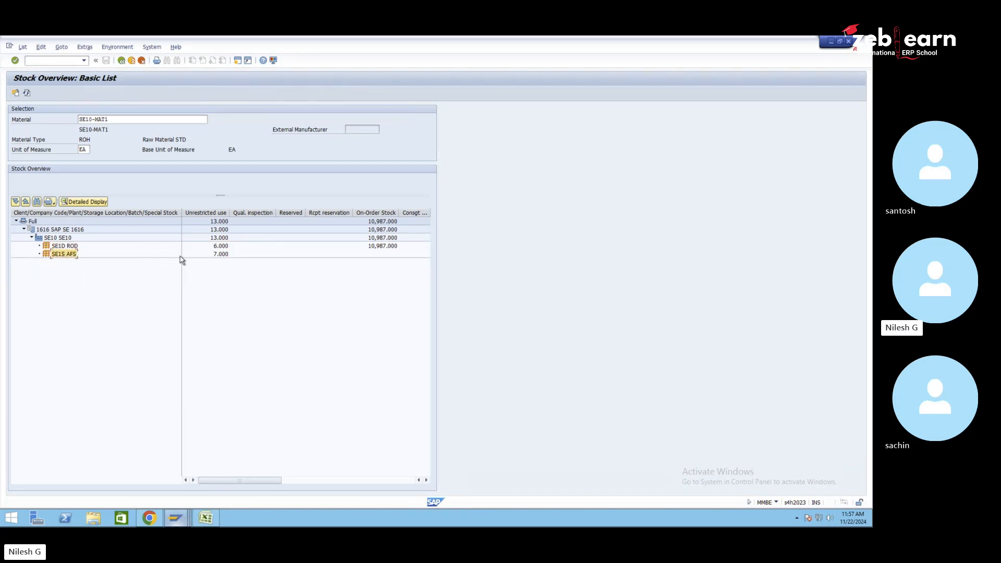
left_click(218, 256)
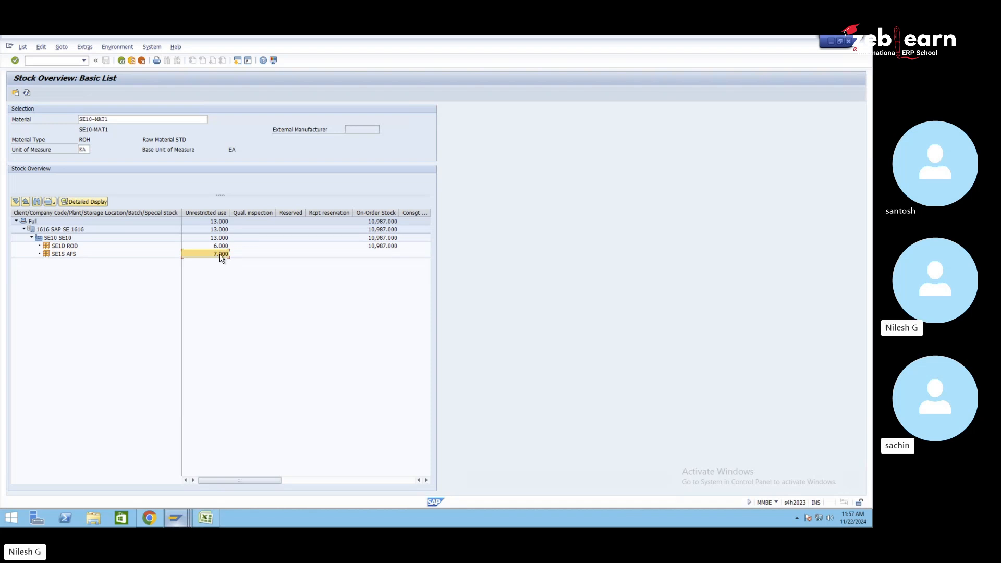
- Compare the physical stock bin in the warehouse management monitor with storage locations SE1D ROD and SE1S AFS in the stock overview
left_click(177, 517)
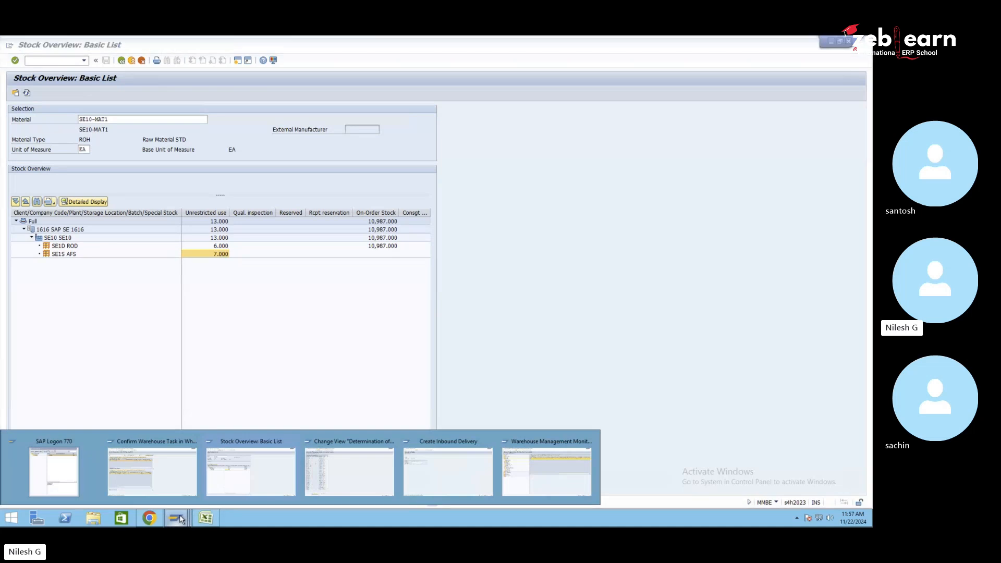
left_click(553, 485)
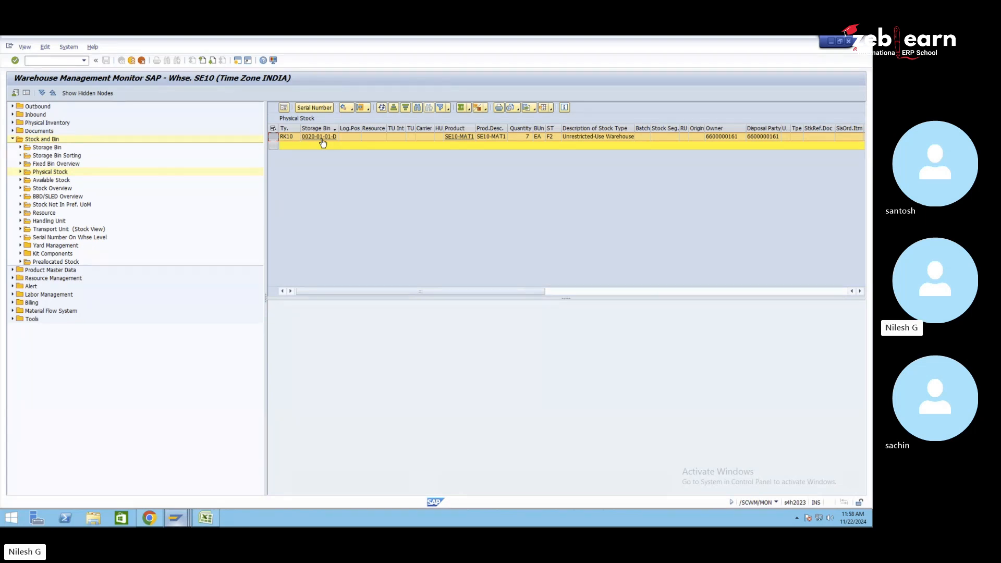
left_click(176, 517)
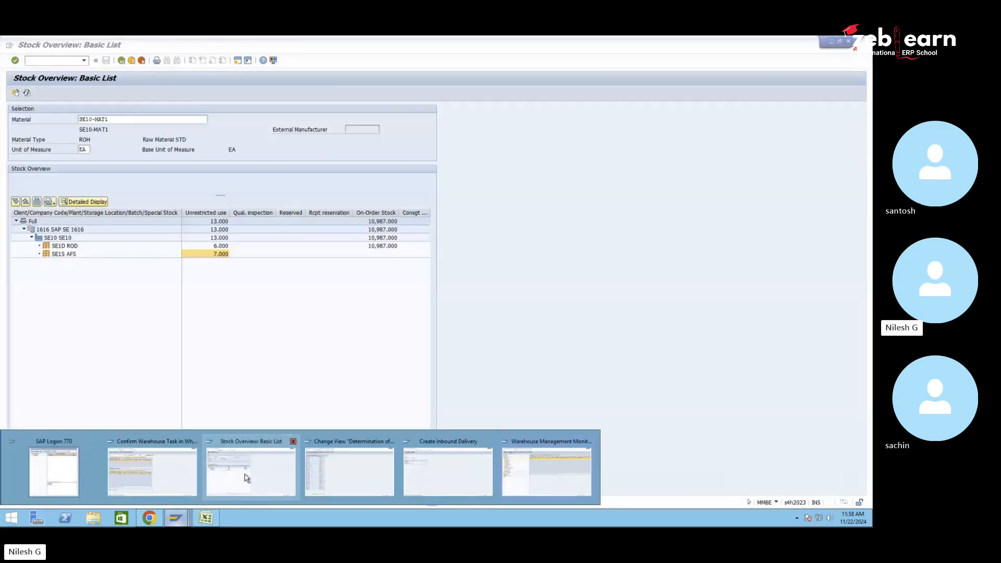
left_click(246, 474)
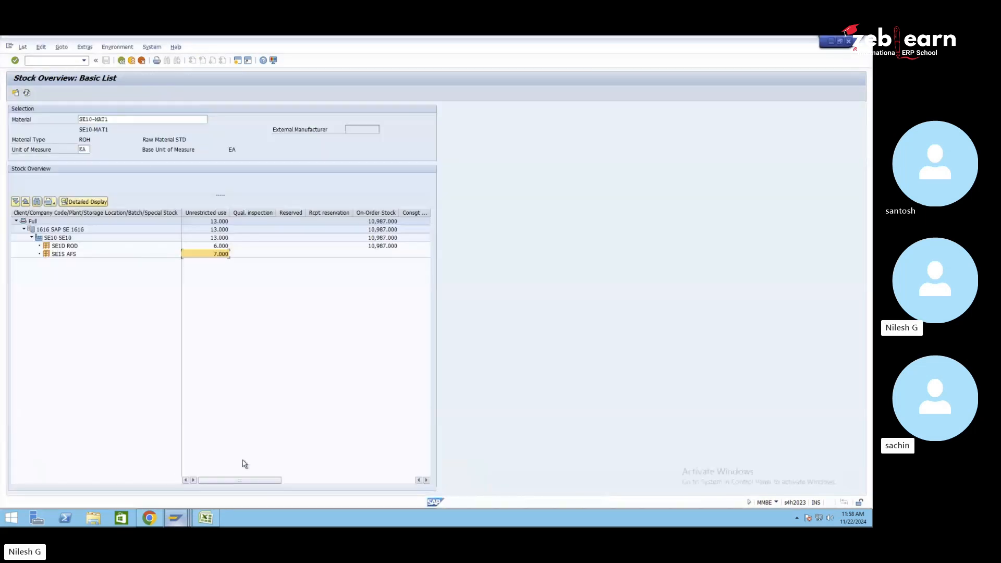
left_click(67, 246)
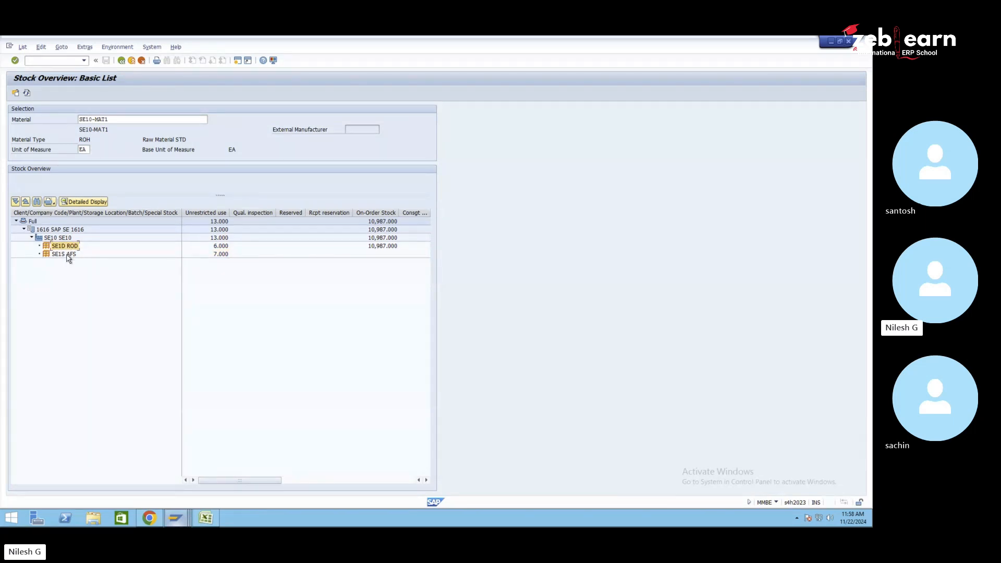
left_click(66, 254)
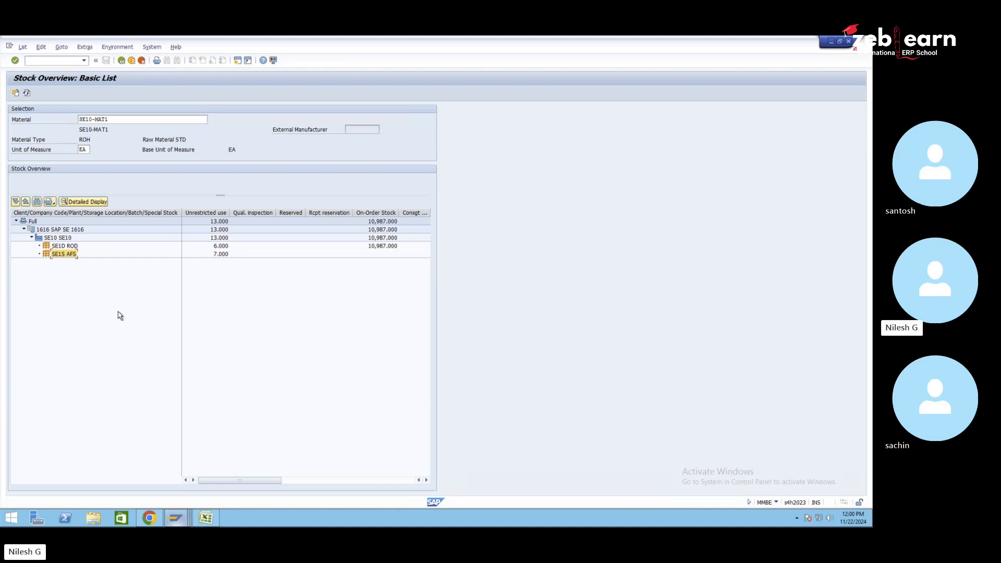
mouse_move(177, 519)
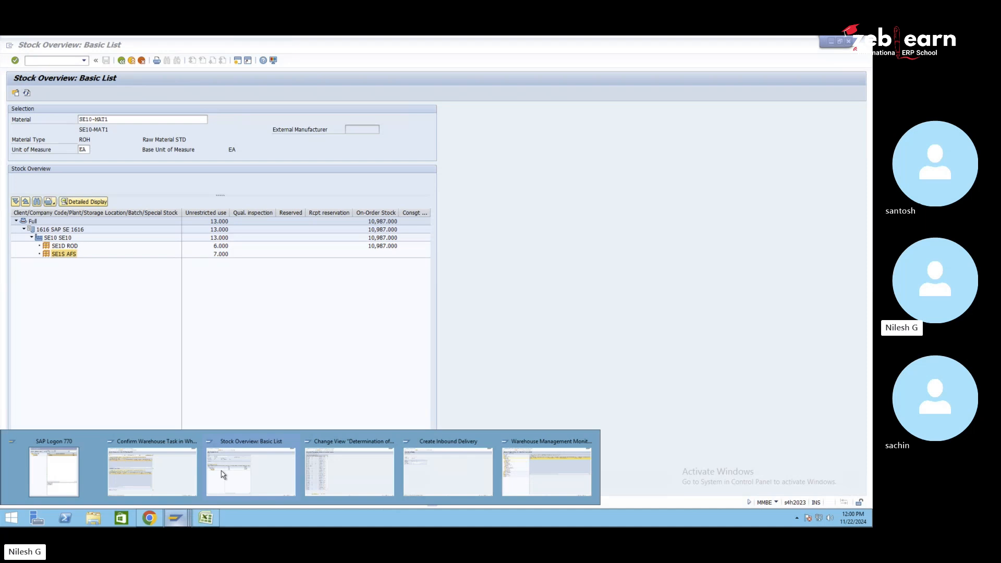
- Clear the filter on the warehouse monitor's physical stock list and highlight the neighbouring 0020-01-01-B and GR-01 rows to compare their stock types
left_click(515, 464)
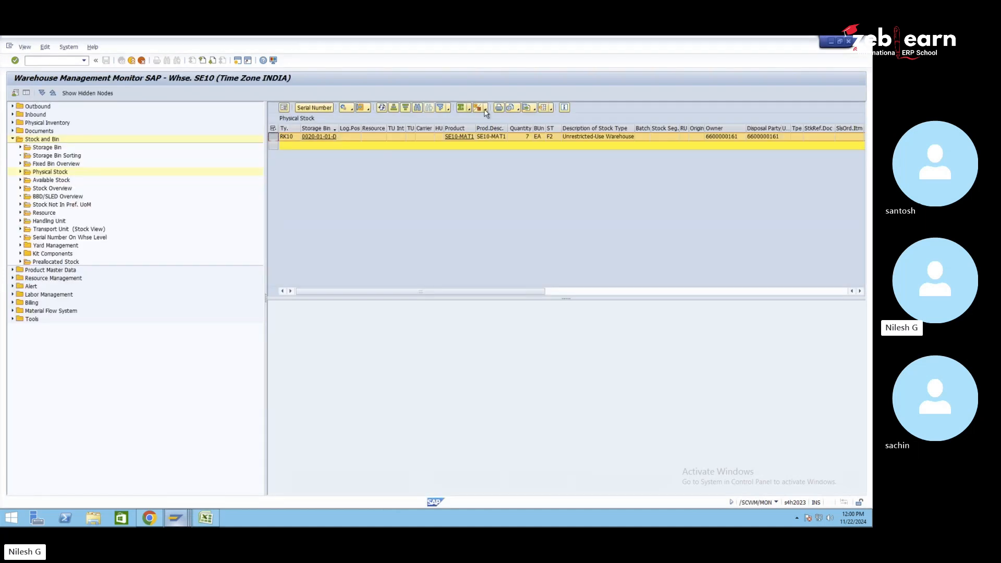
left_click(450, 110)
left_click(470, 127)
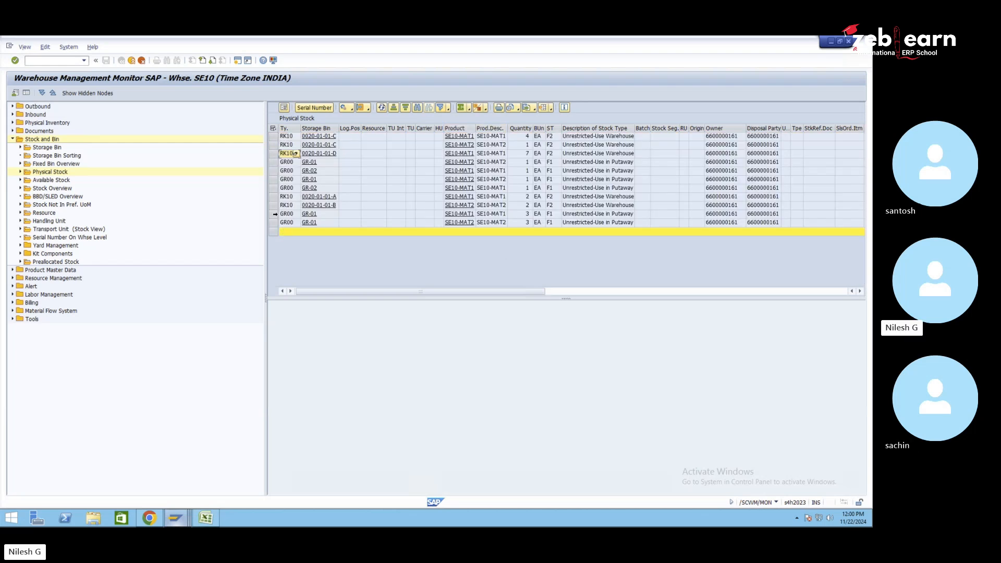
left_click(274, 213)
left_click(274, 206, "ctrl")
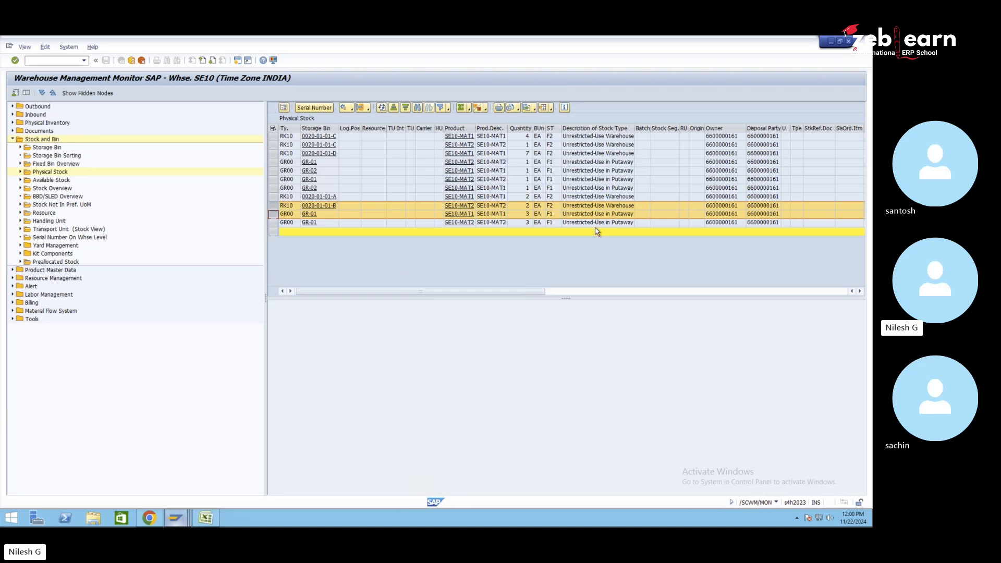
- Leave the warehouse process type determination view and open Define Storage Types under the EWM Master Data customizing
left_click(177, 520)
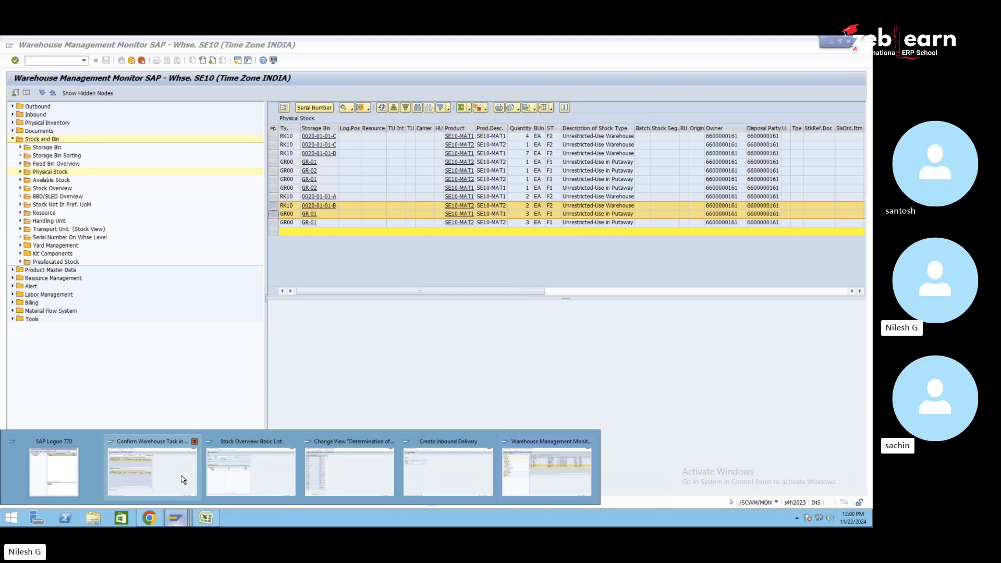
left_click(318, 473)
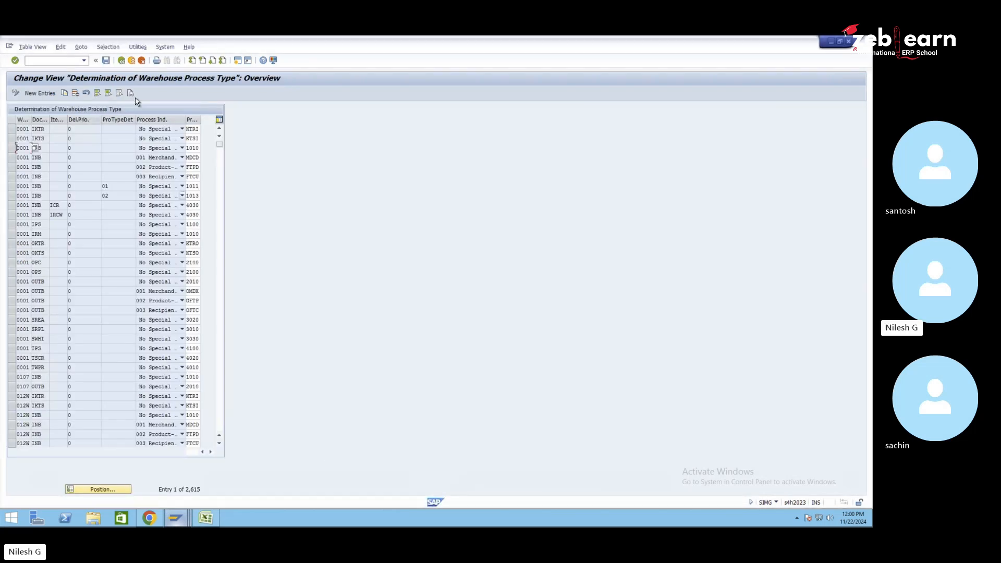
left_click(121, 60)
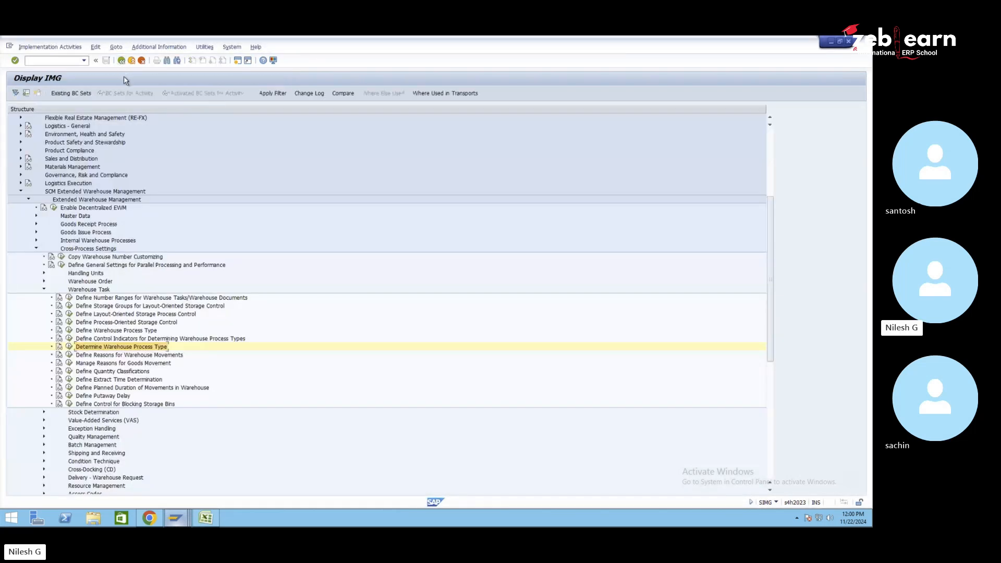
left_click(36, 248)
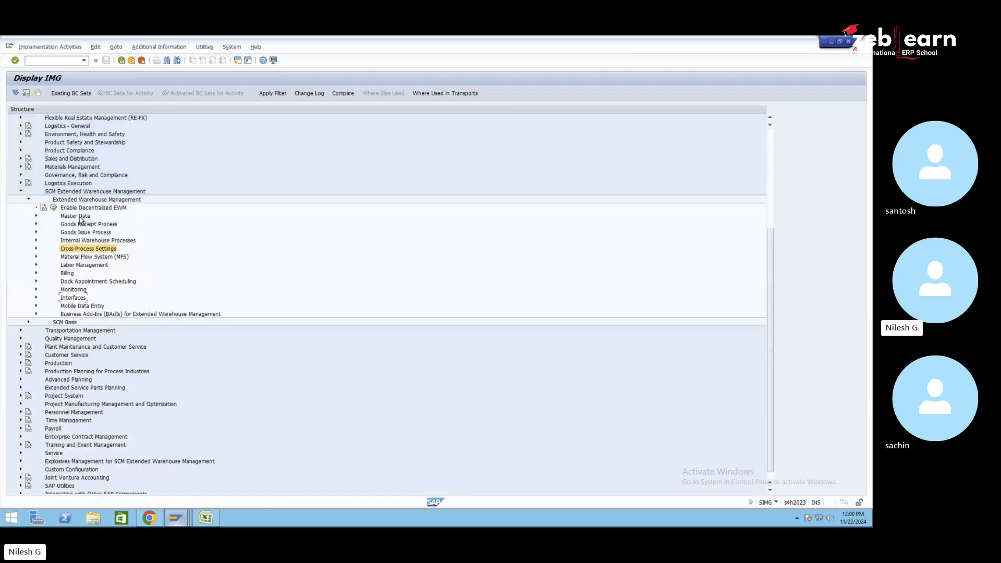
left_click(55, 217)
left_click(36, 215)
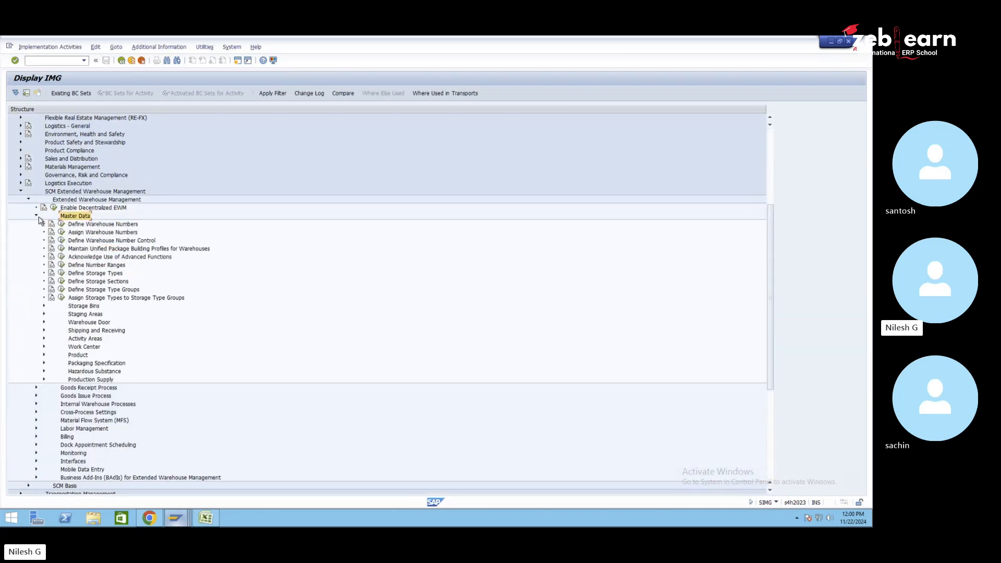
left_click(96, 274)
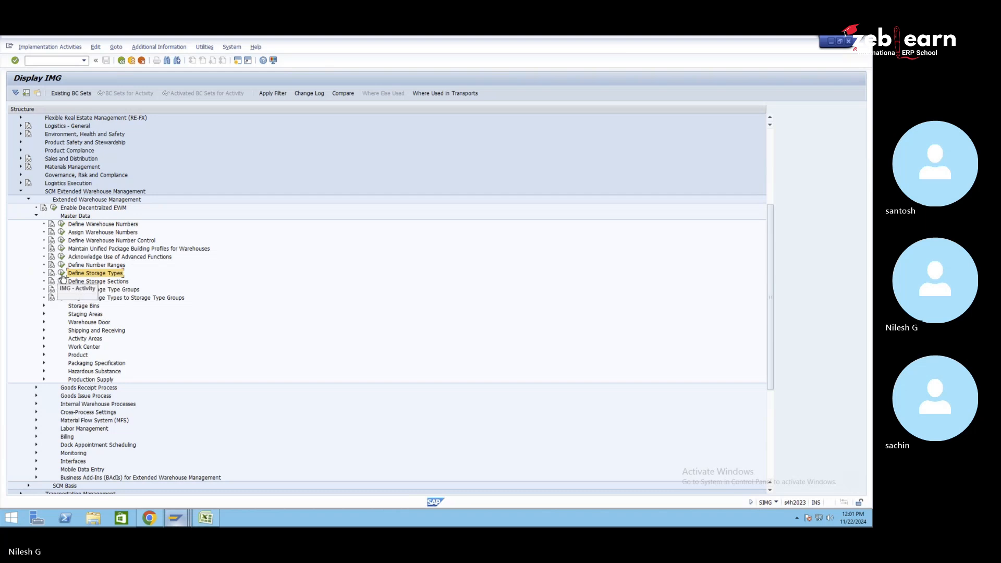
left_click(61, 274)
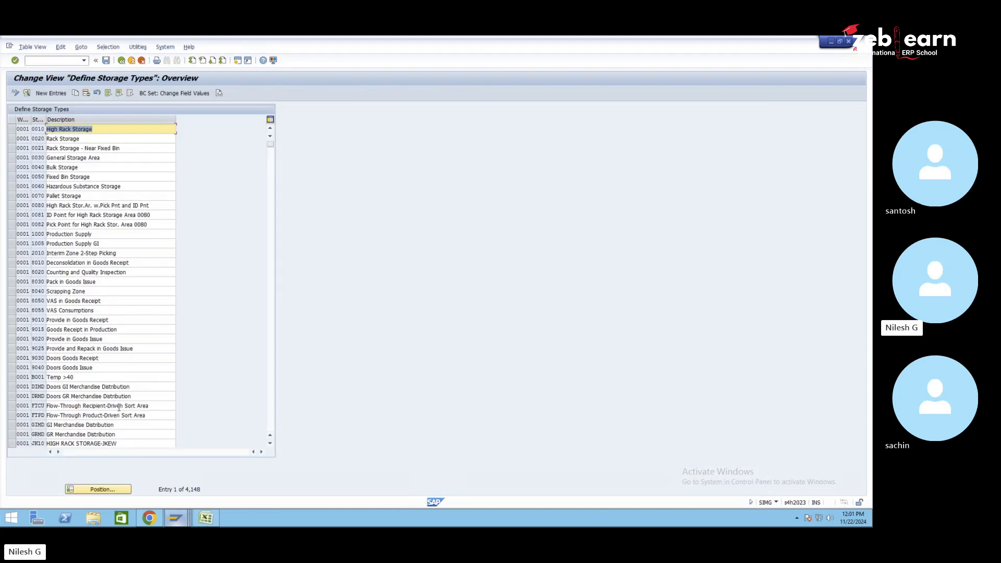
- Position the storage type list at warehouse SE10 and examine the Availability Group setting in the details of storage type RK10
left_click(109, 488)
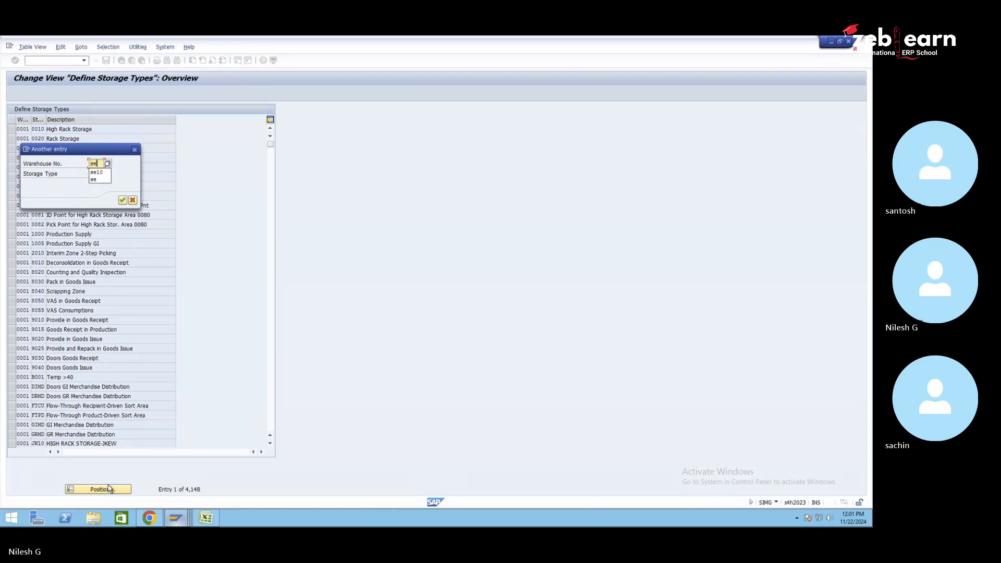
type("SE10")
key("Return")
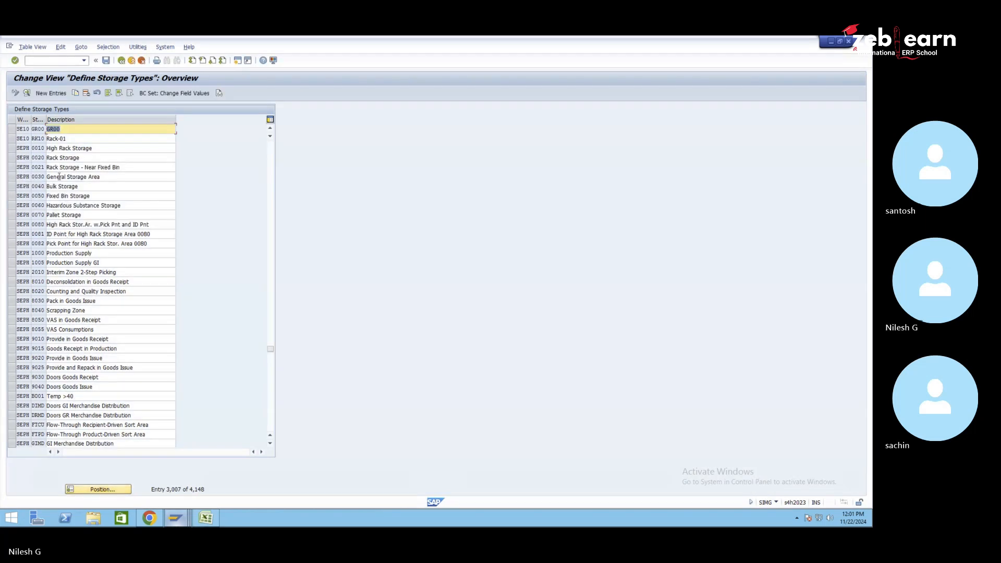
left_click(78, 138)
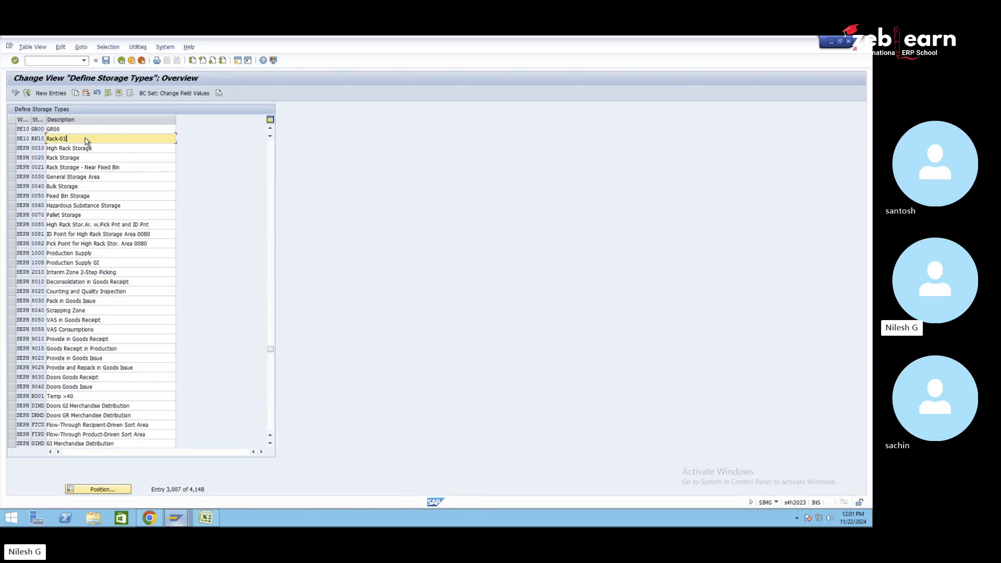
double_click(86, 140)
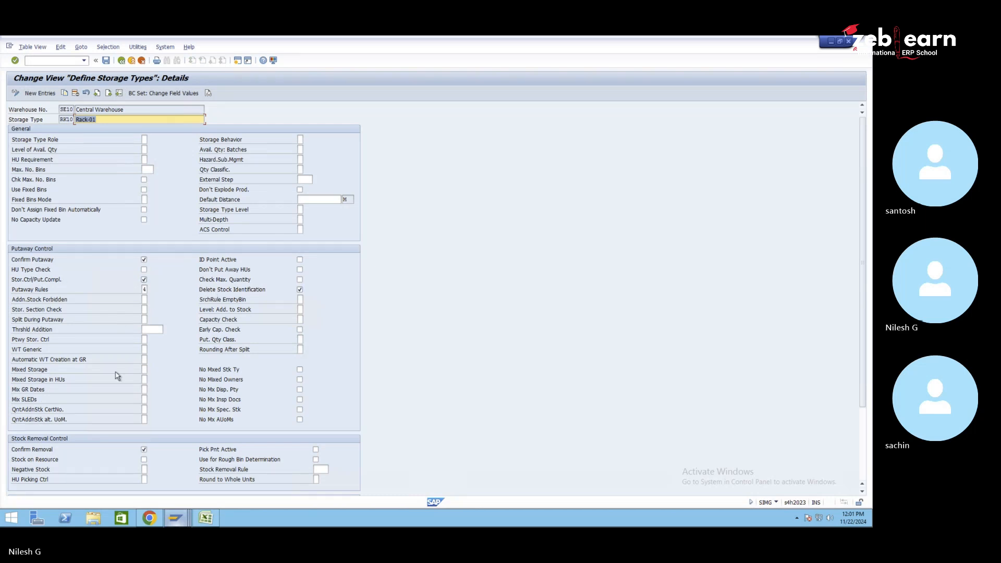
scroll(117, 375, "down", 2)
scroll(117, 374, "down", 1)
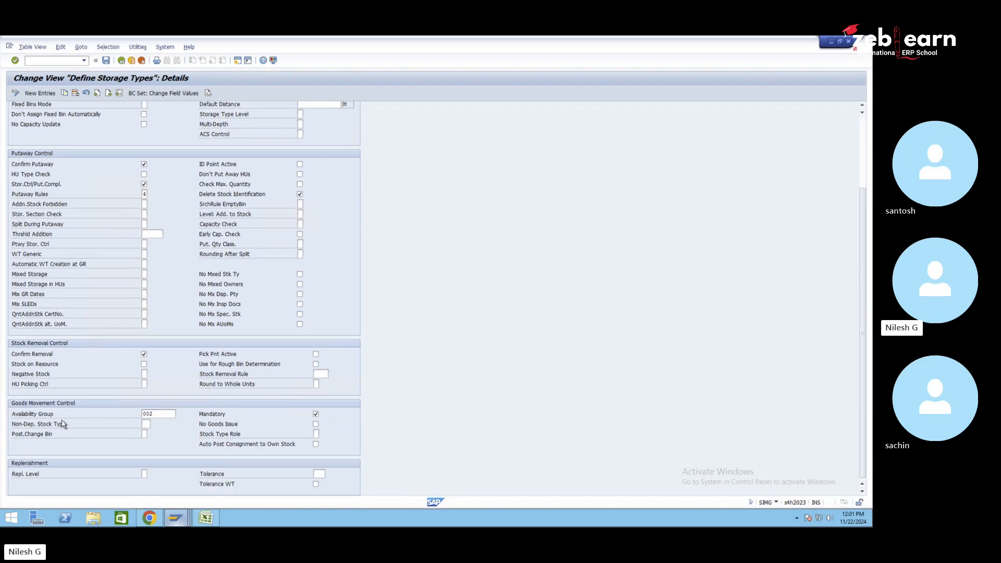
left_click(157, 414)
- Switch to Chrome and open a new browser tab
left_click(149, 518)
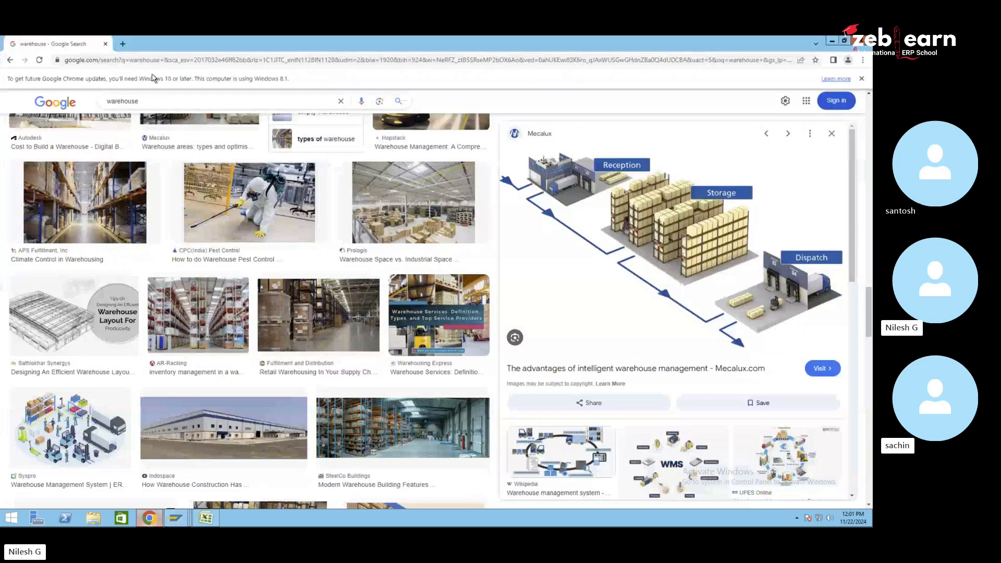
left_click(122, 44)
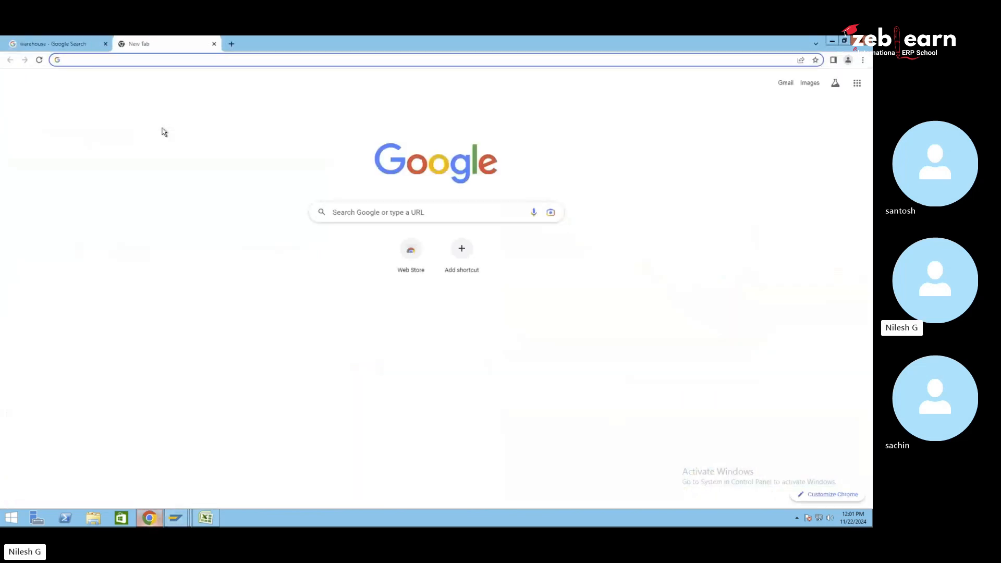
type("aval")
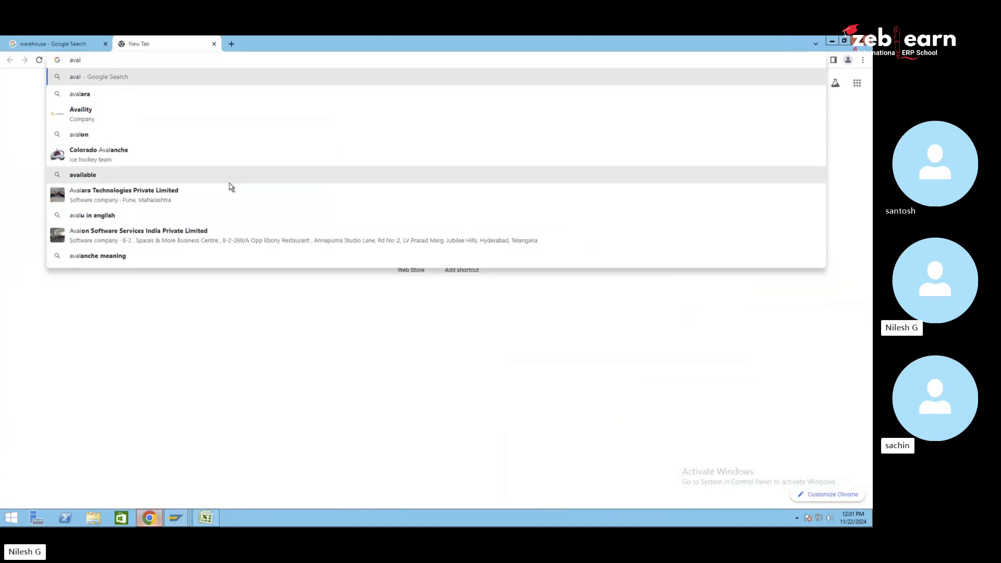
key("BackSpace")
key("BackSpace")
key("BackSpace")
key("BackSpace")
- Search Google for "stok type in ewm" and show the image results
type("st")
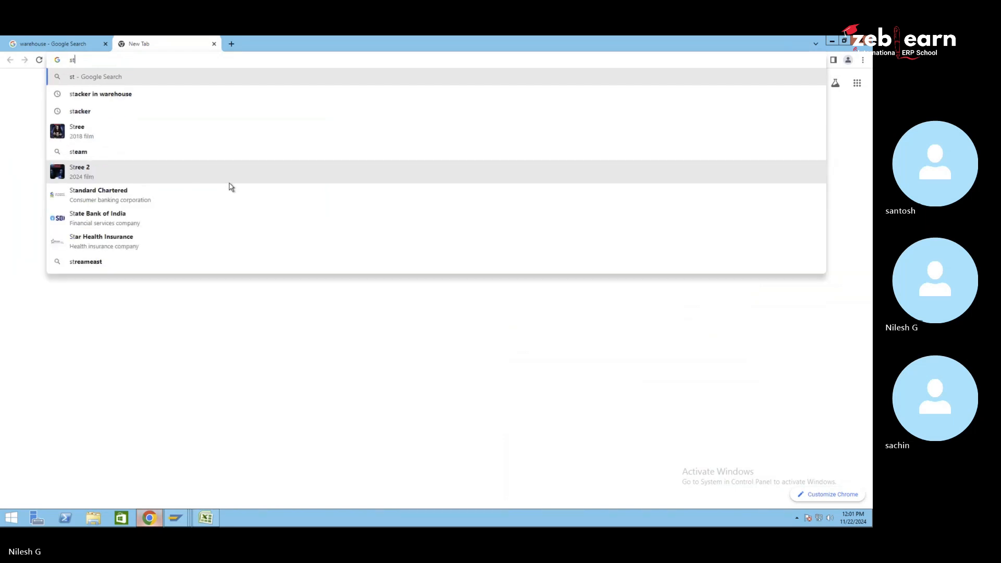
type("ok type ")
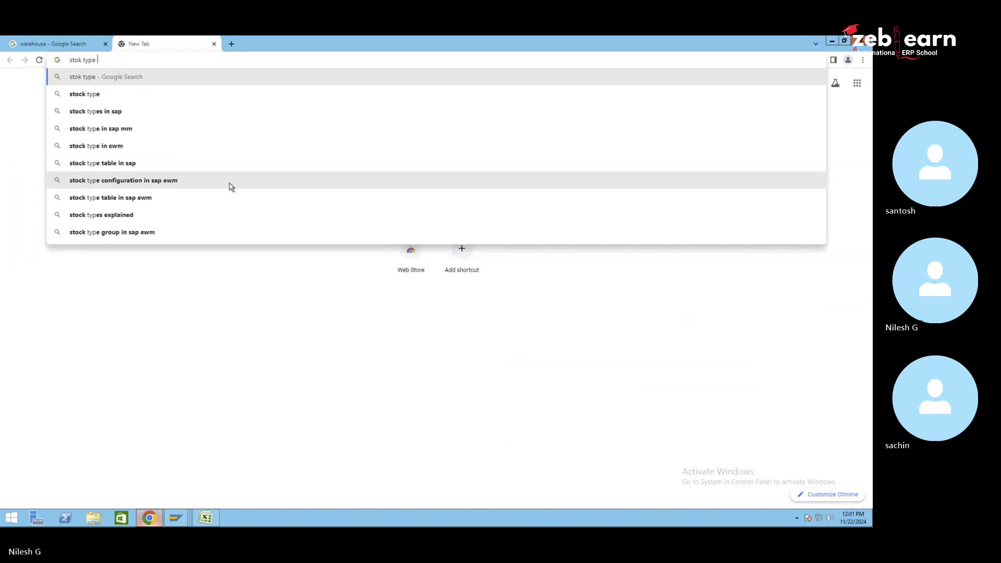
type("in ewm")
key("Return")
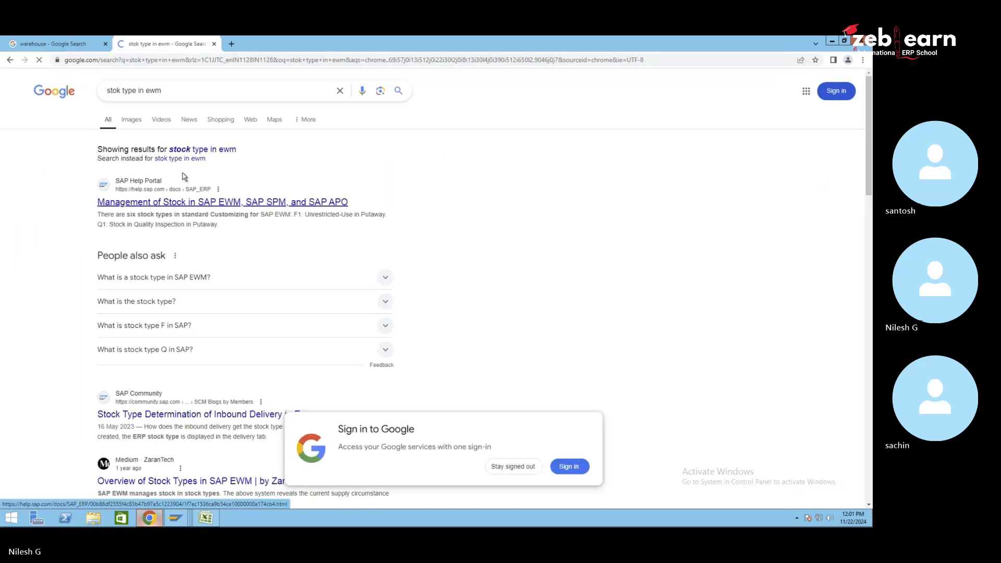
left_click(135, 126)
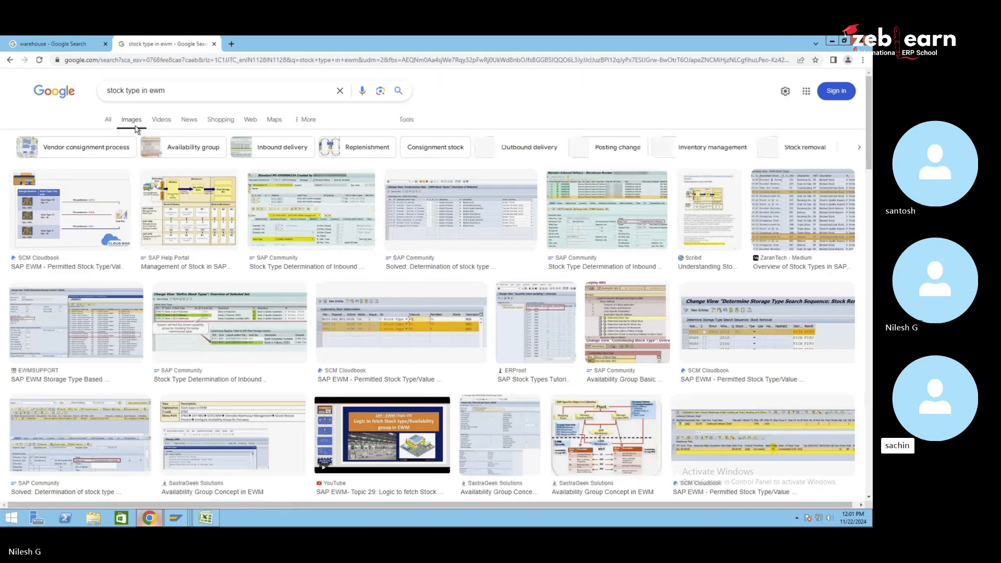
- Preview the SastraGeek image "Availability Group Concept in EWM" and open its article in a separate tab
left_click(578, 425)
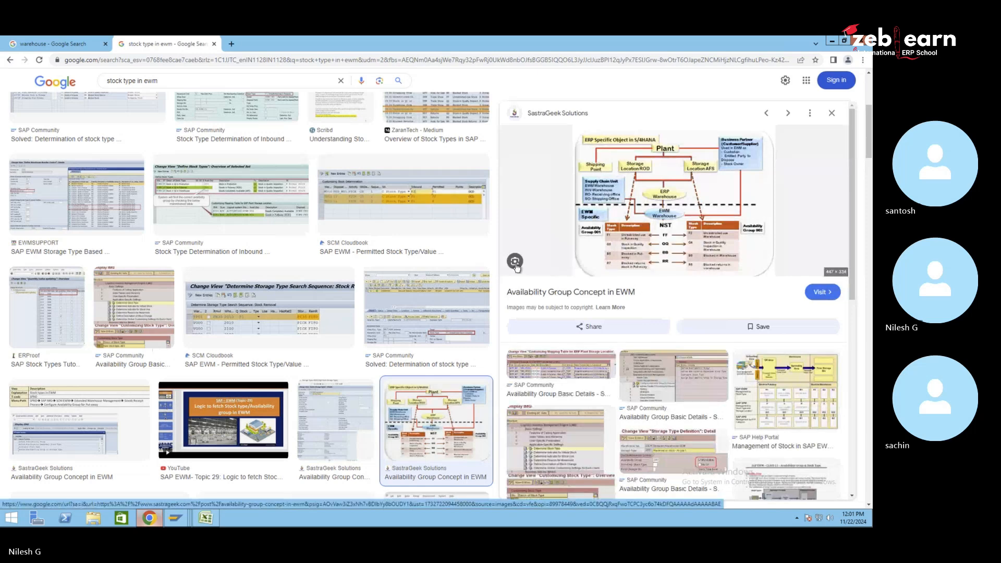
right_click(648, 230)
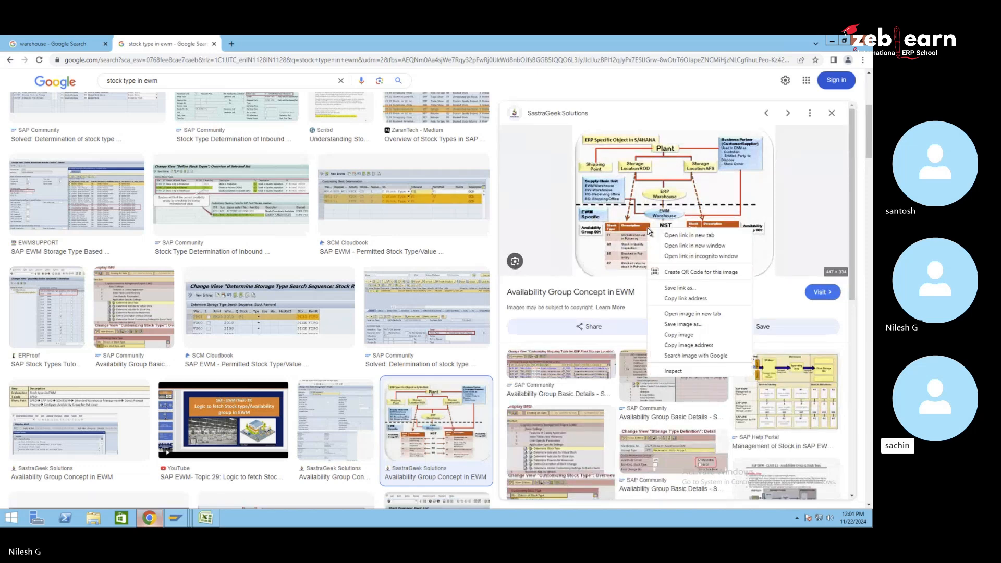
left_click(689, 235)
- Look through further image results for diagrams explaining EWM stock types
scroll(401, 385, "down", 4)
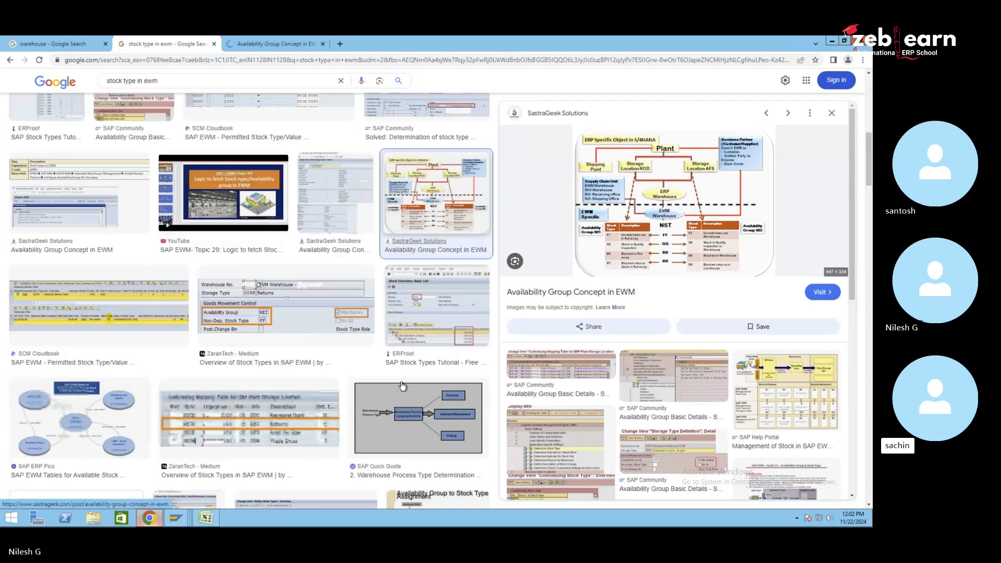
scroll(137, 360, "down", 5)
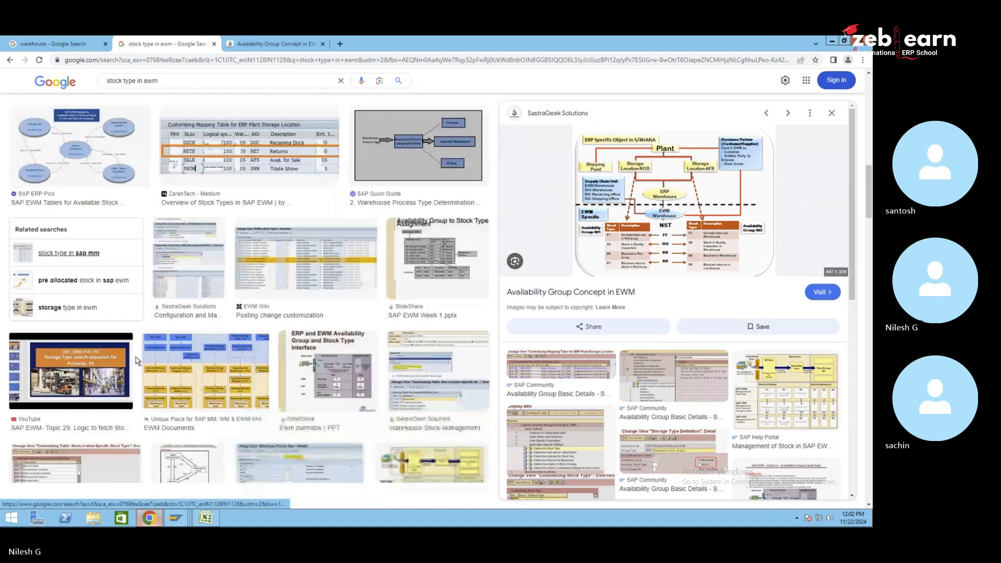
scroll(137, 360, "down", 2)
scroll(228, 342, "down", 3)
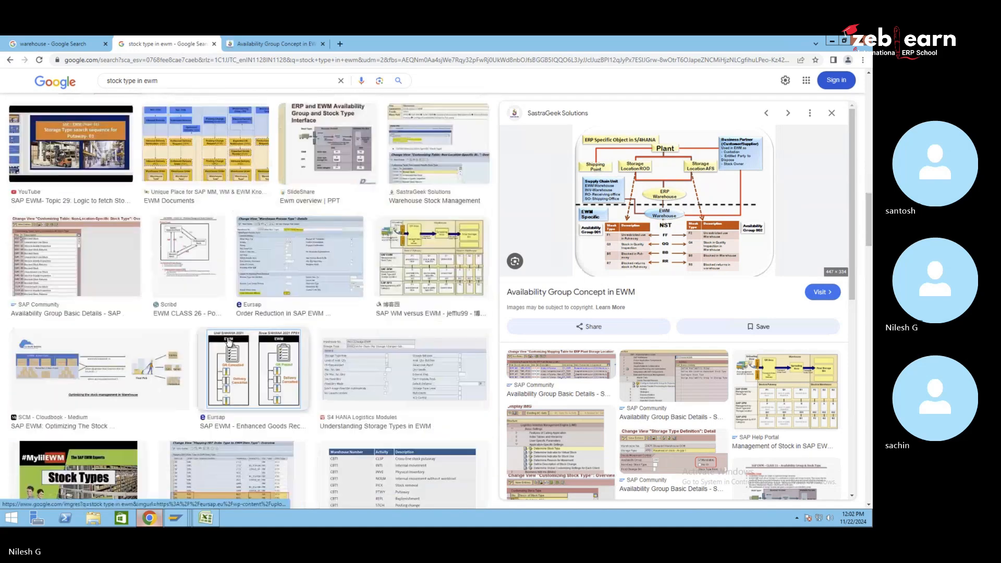
scroll(176, 265, "down", 2)
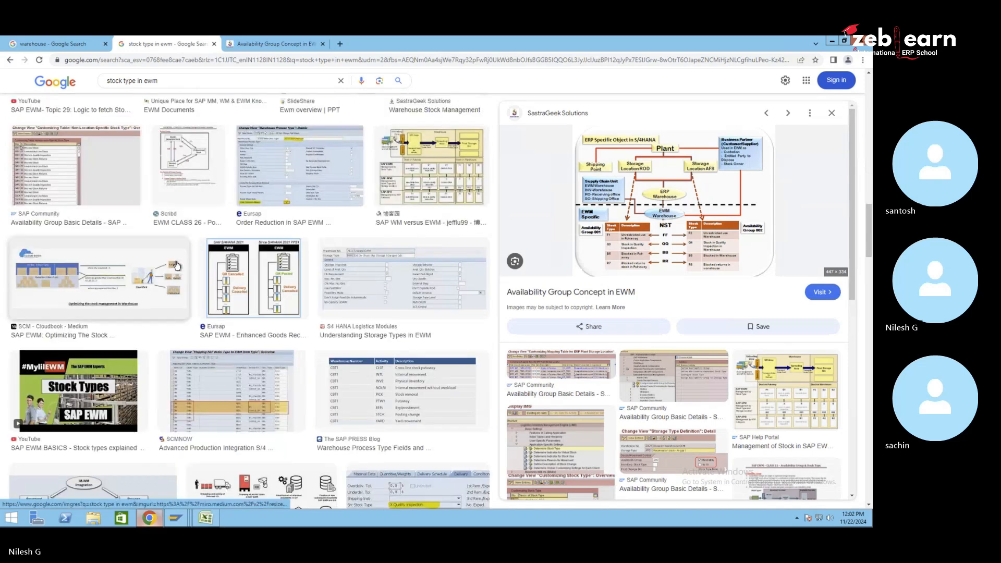
scroll(141, 266, "down", 6)
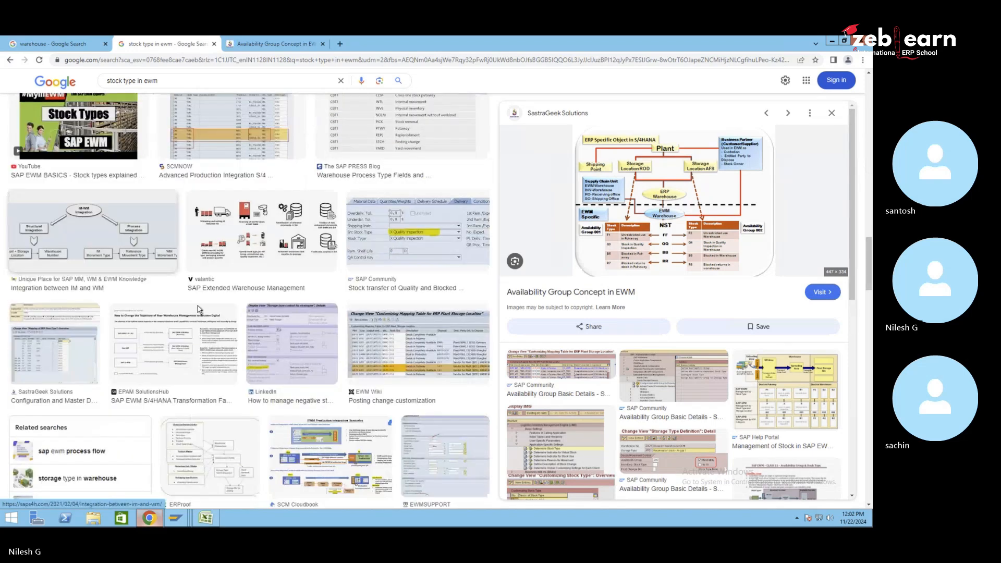
- Dismiss the download offer on the availability group article, view its stock type diagram and configuration sections, and close the article
left_click(271, 47)
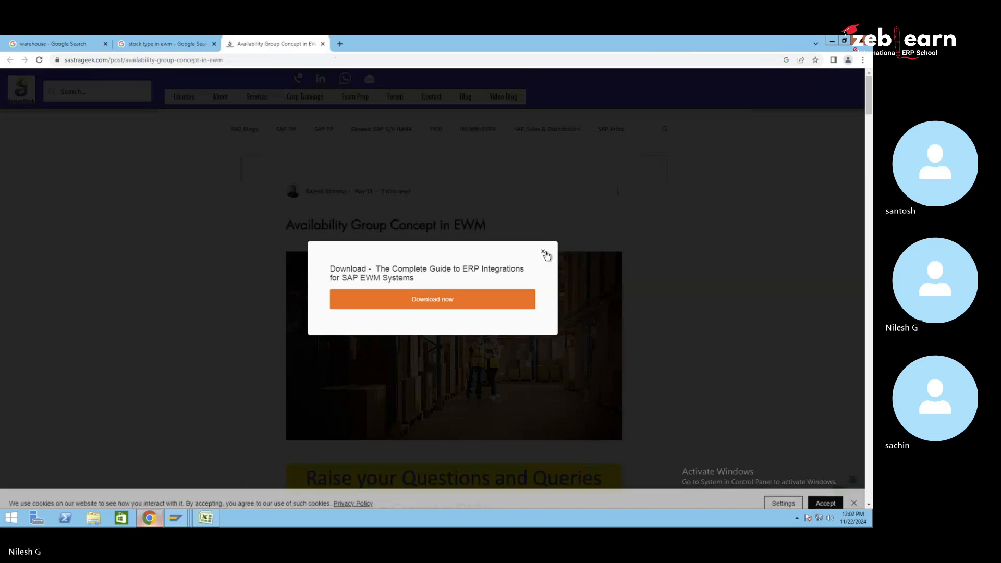
left_click(543, 253)
scroll(442, 339, "down", 15)
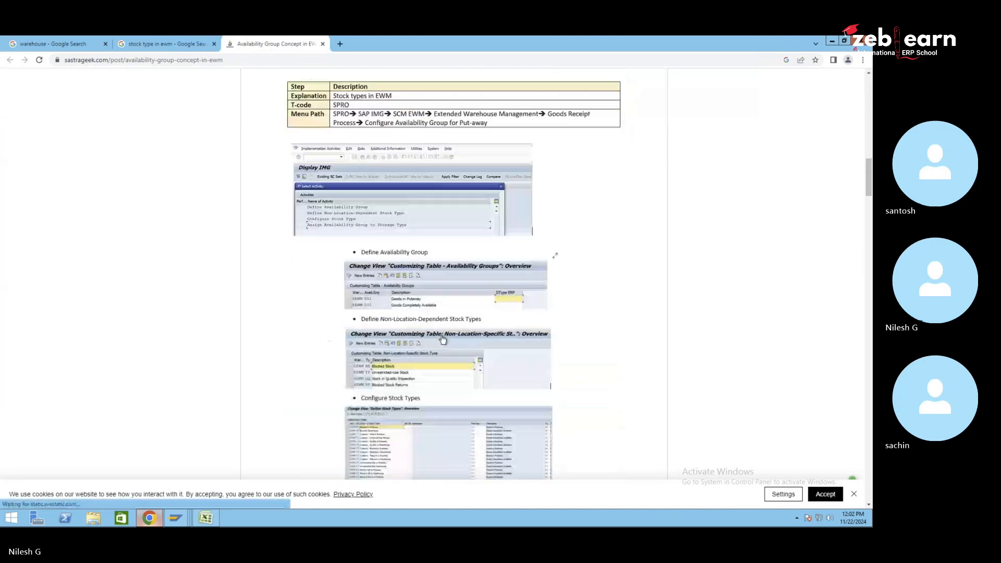
scroll(442, 339, "up", 4)
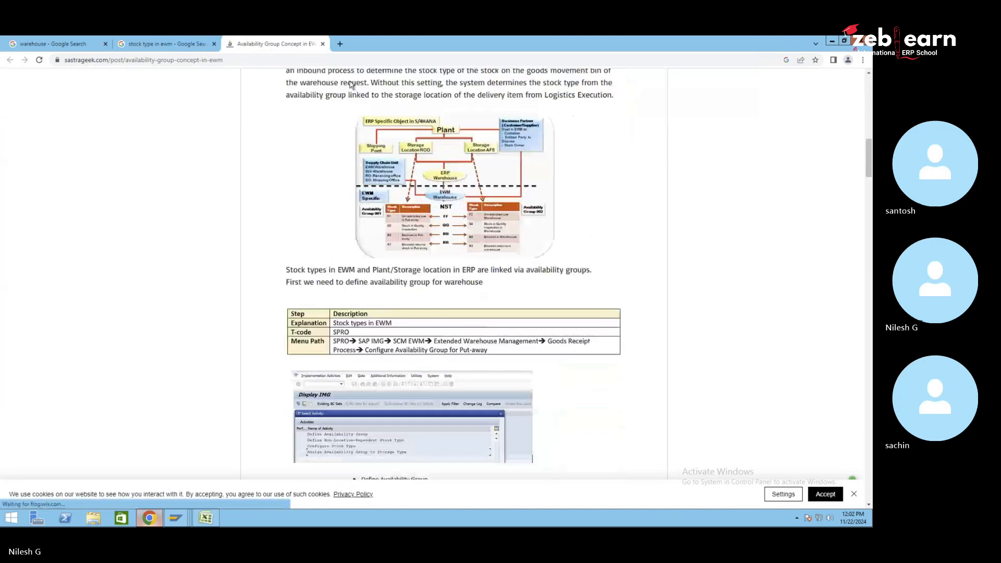
key("ctrl+w")
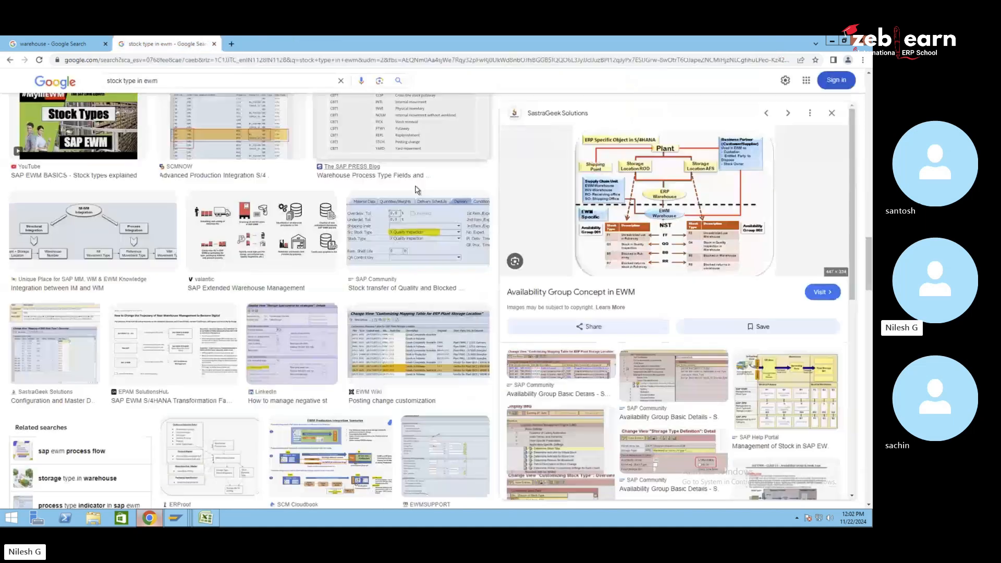
- Save the previewed "Availability Group Concept in EWM" diagram image to the Desktop under its suggested file name
right_click(575, 198)
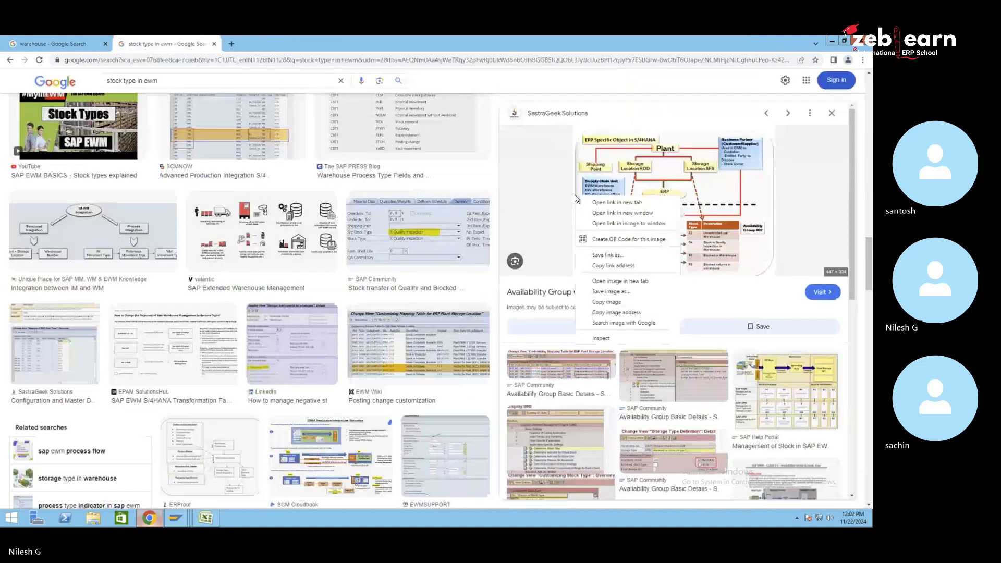
left_click(628, 292)
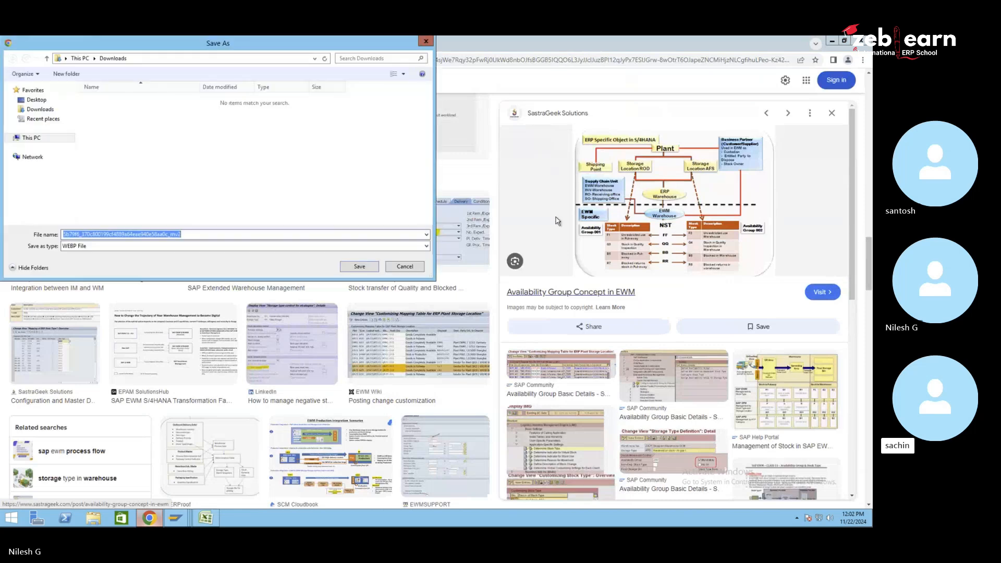
left_click(36, 100)
left_click(359, 266)
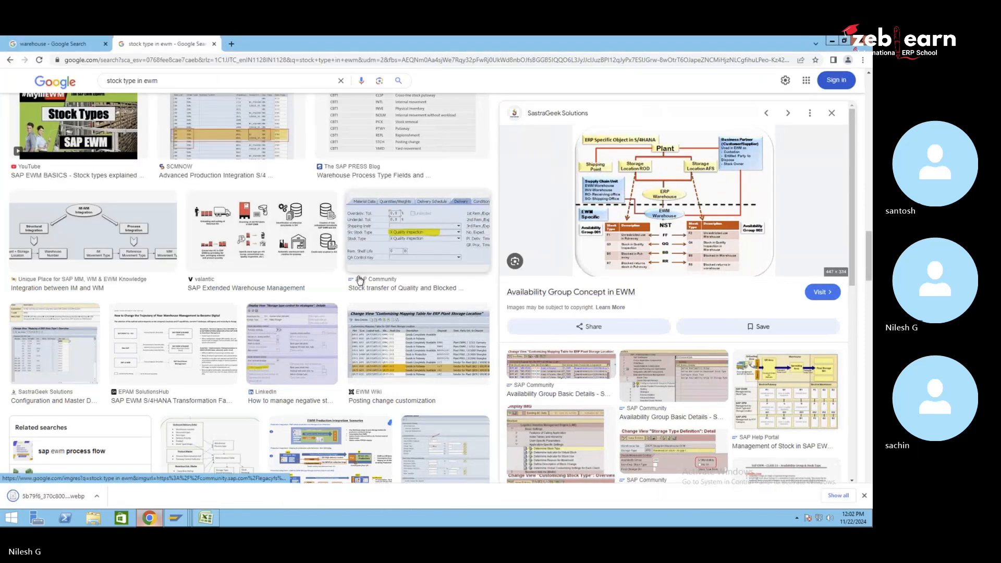
- Minimize the open browser and SAP windows and open the saved .webp diagram from the desktop in Microsoft Edge
left_click(831, 41)
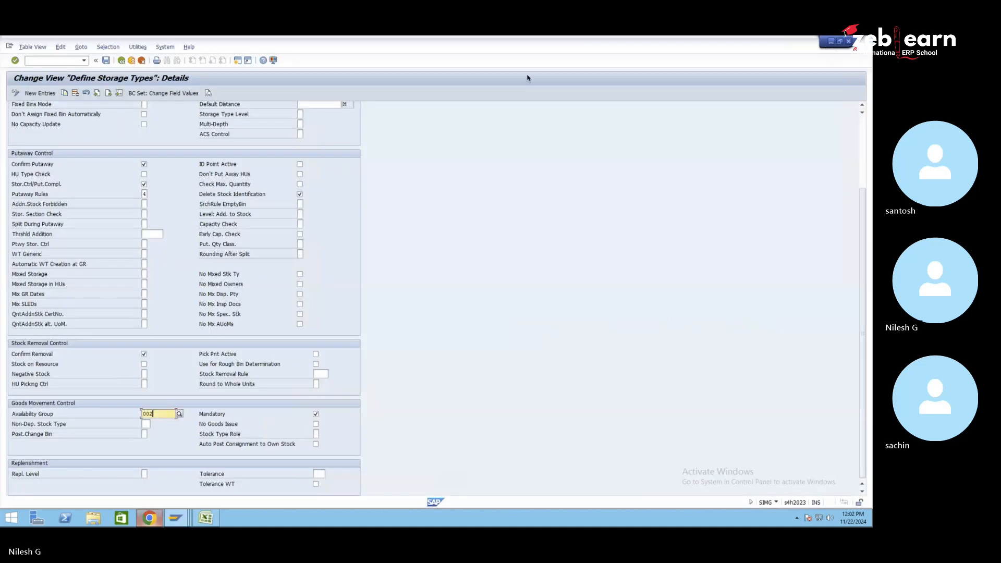
left_click(831, 44)
left_click(831, 44)
left_click(831, 43)
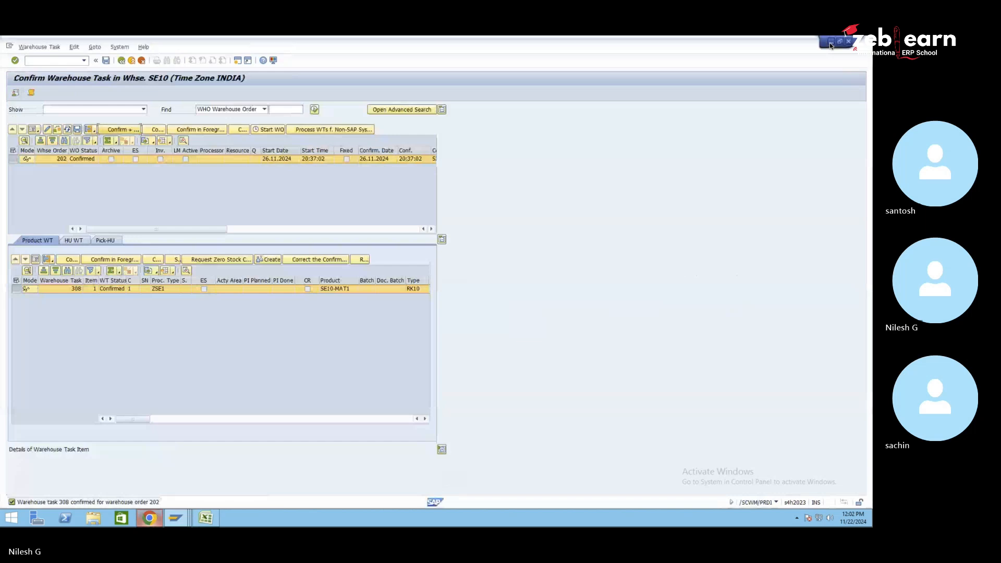
left_click(831, 43)
left_click(831, 44)
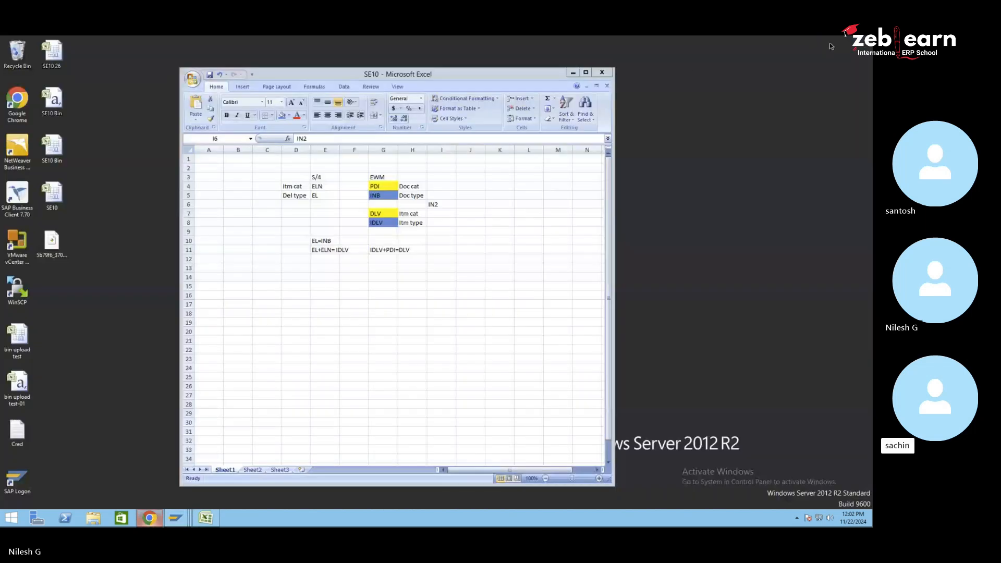
double_click(66, 242)
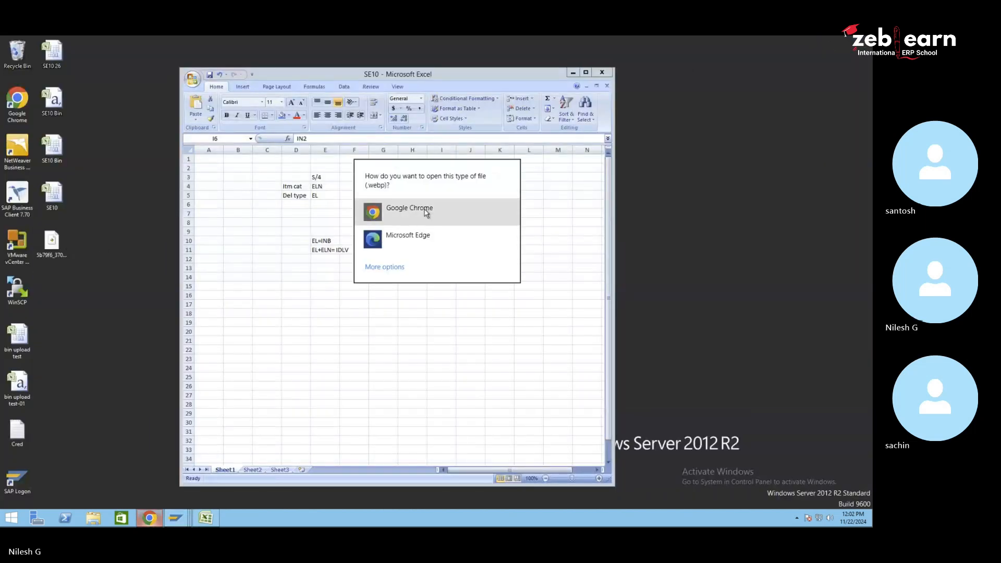
left_click(407, 236)
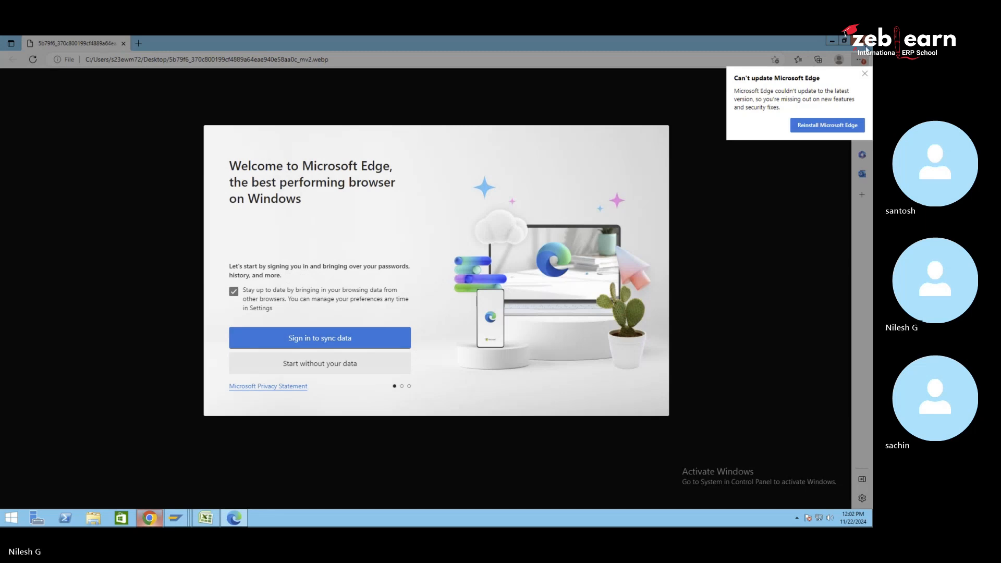
- Dismiss the Edge update notice and complete the welcome setup without importing data so the diagram can be viewed
left_click(862, 45)
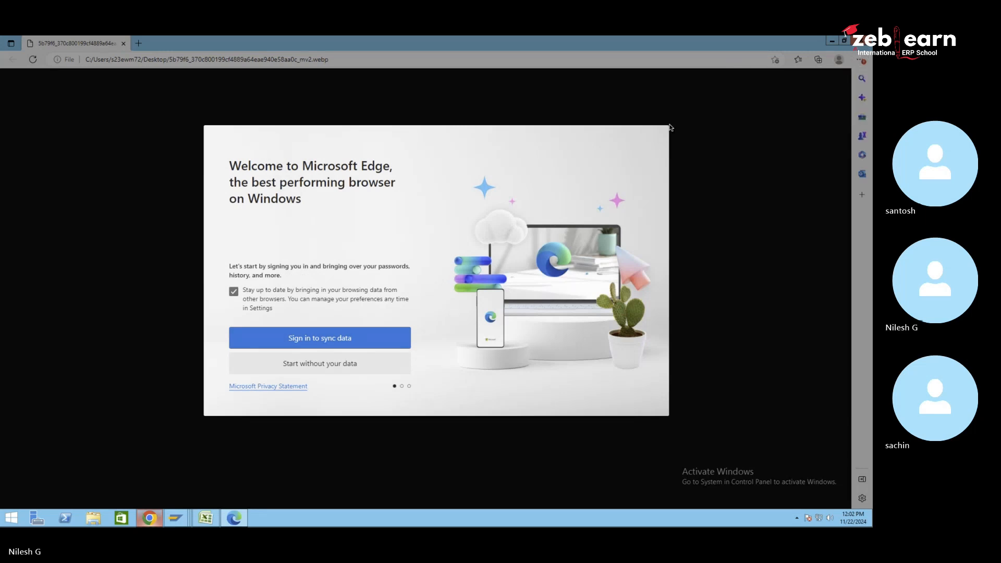
left_click(346, 365)
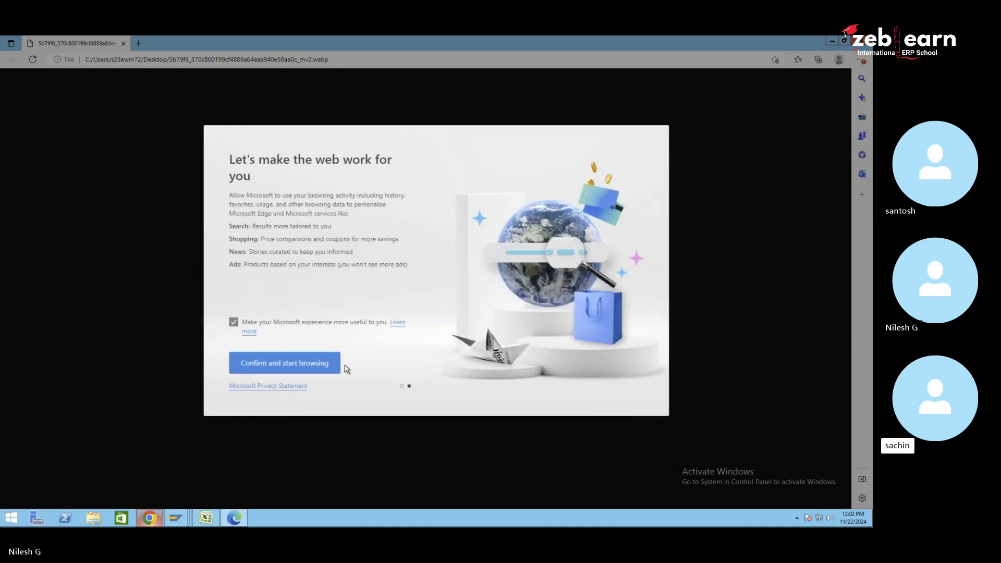
left_click(306, 370)
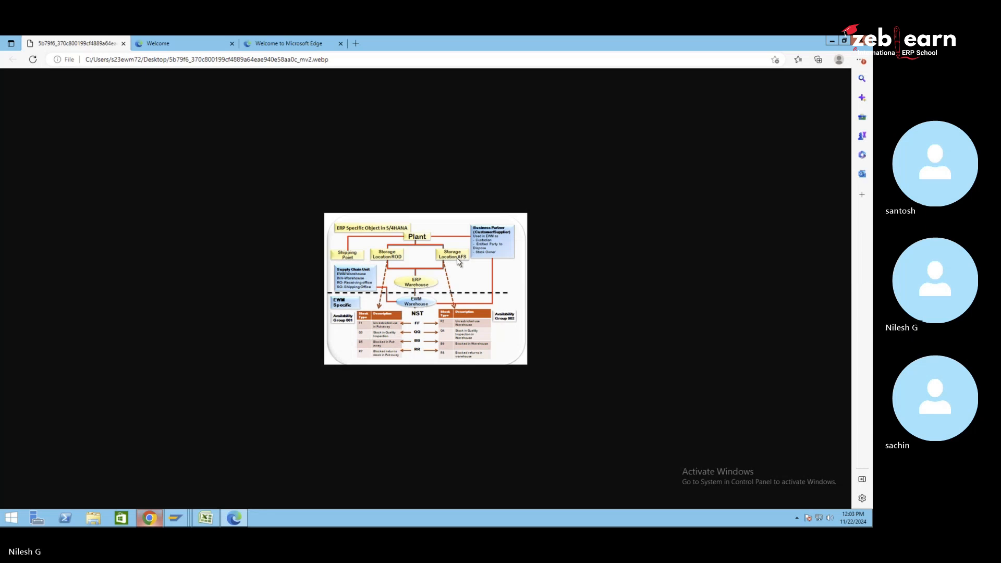
- Switch from Edge to the SAP storage type customizing session and leave the storage type views for the IMG structure
left_click(832, 41)
left_click(176, 518)
left_click(349, 469)
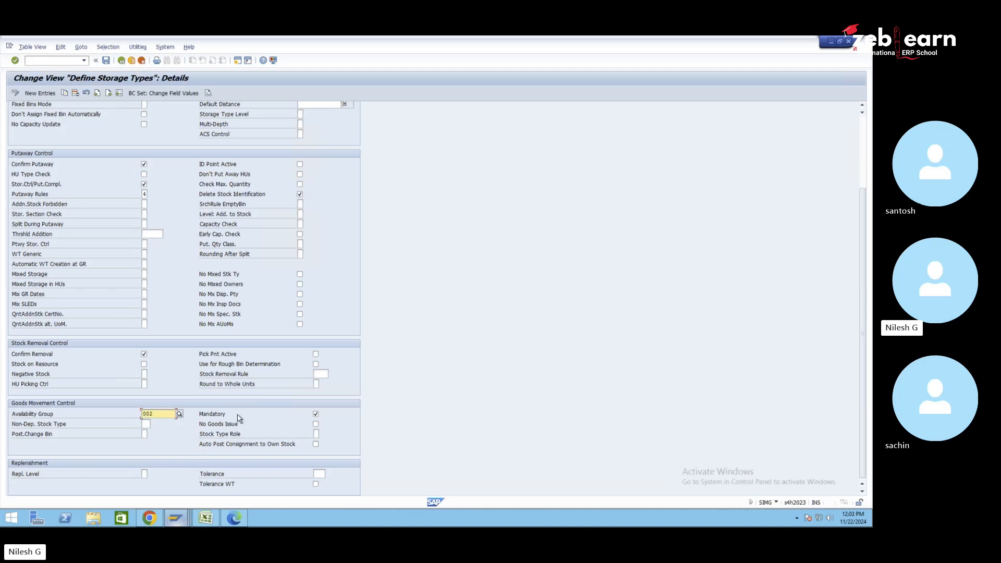
left_click(122, 61)
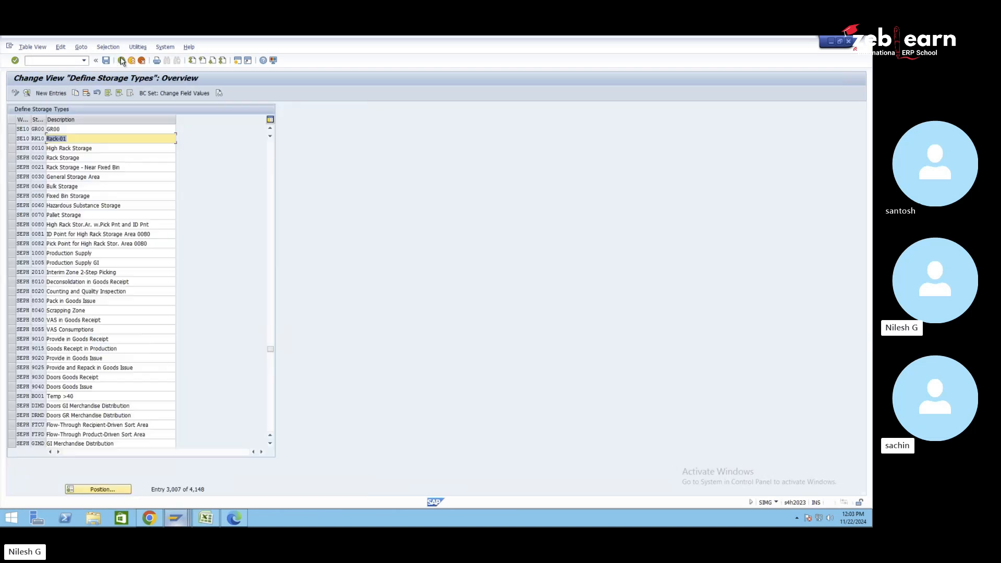
key("F3")
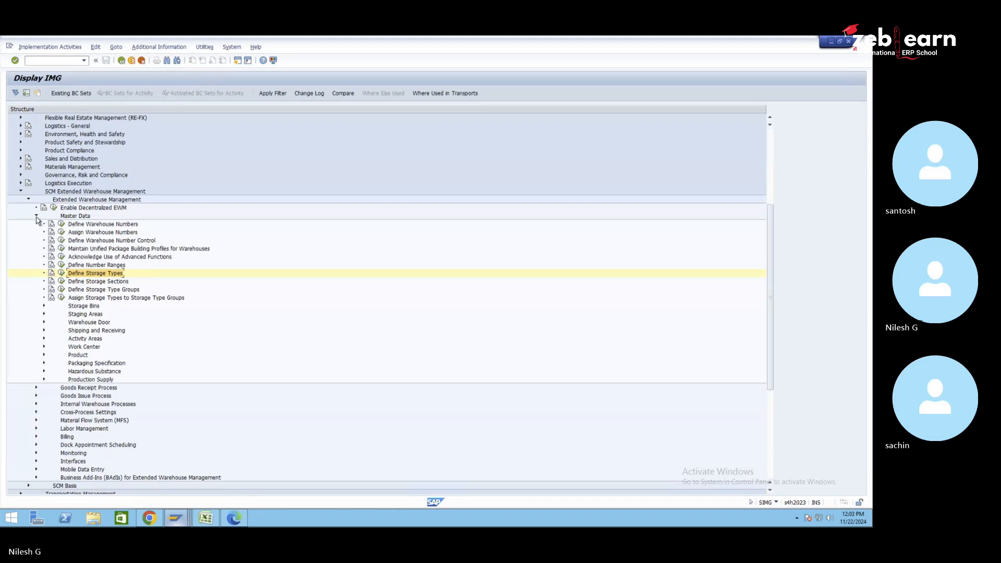
- Collapse Master Data and open Define Availability Group from Configure Availability Group for Putaway under Goods Receipt Process
left_click(36, 217)
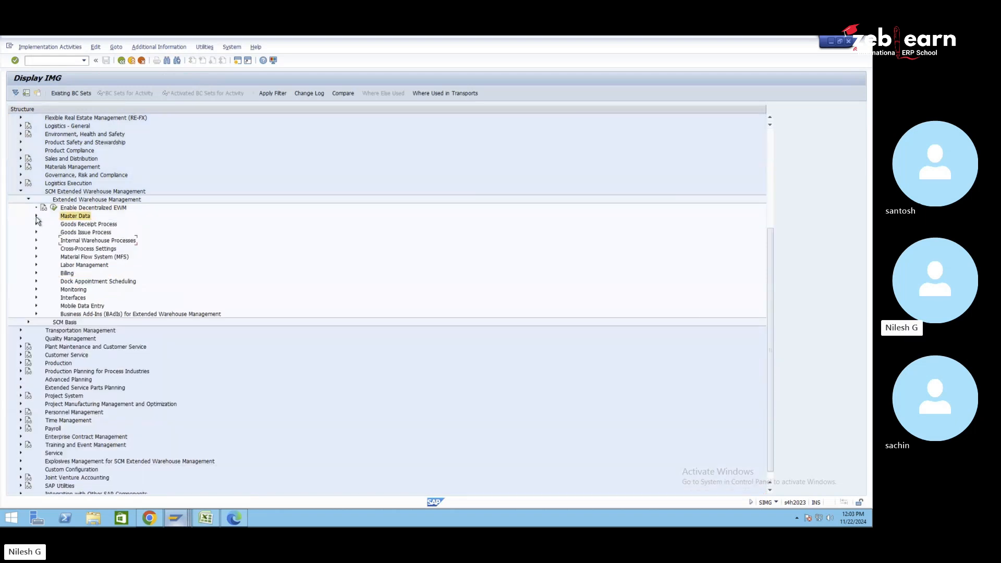
left_click(107, 225)
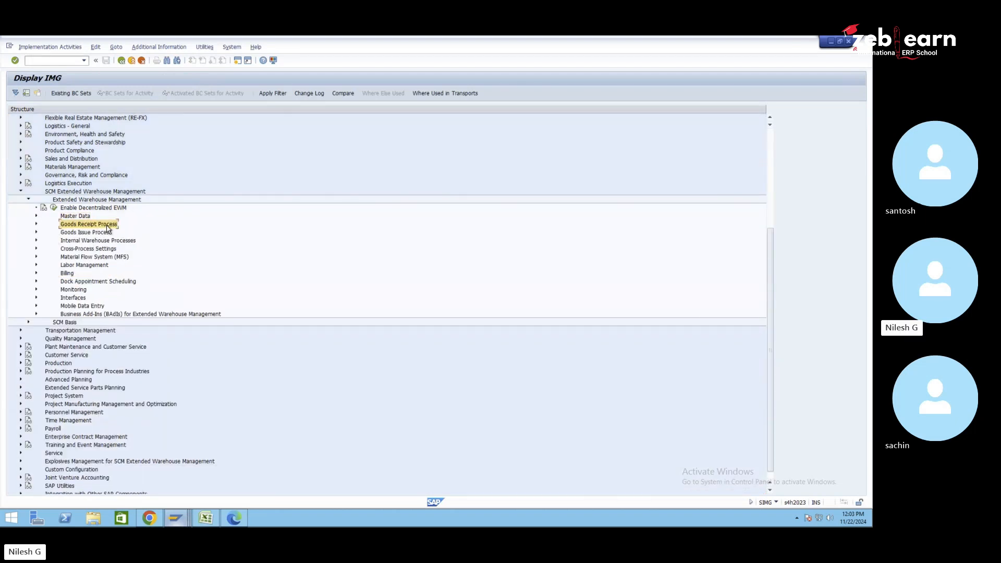
left_click(37, 225)
left_click(114, 232)
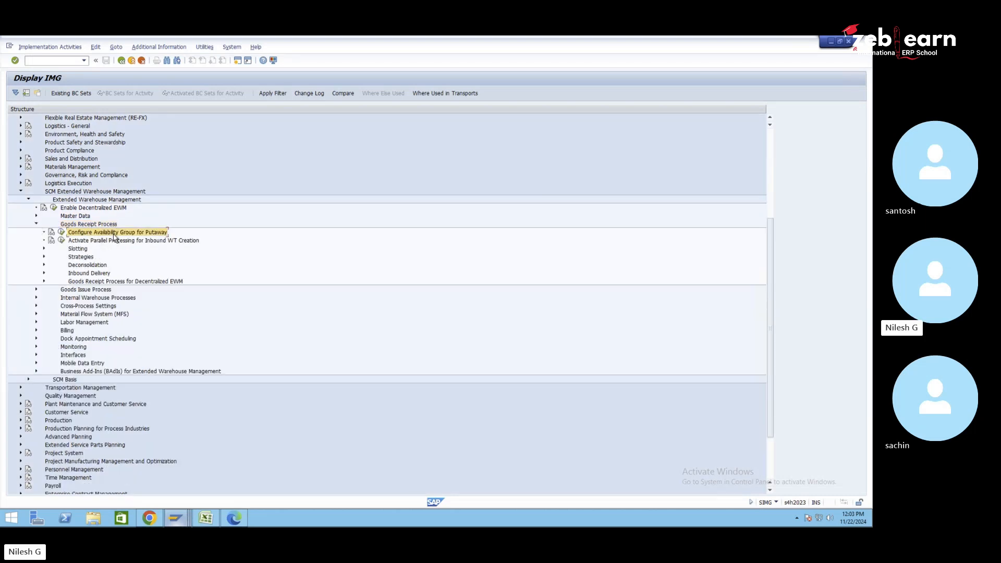
left_click(64, 233)
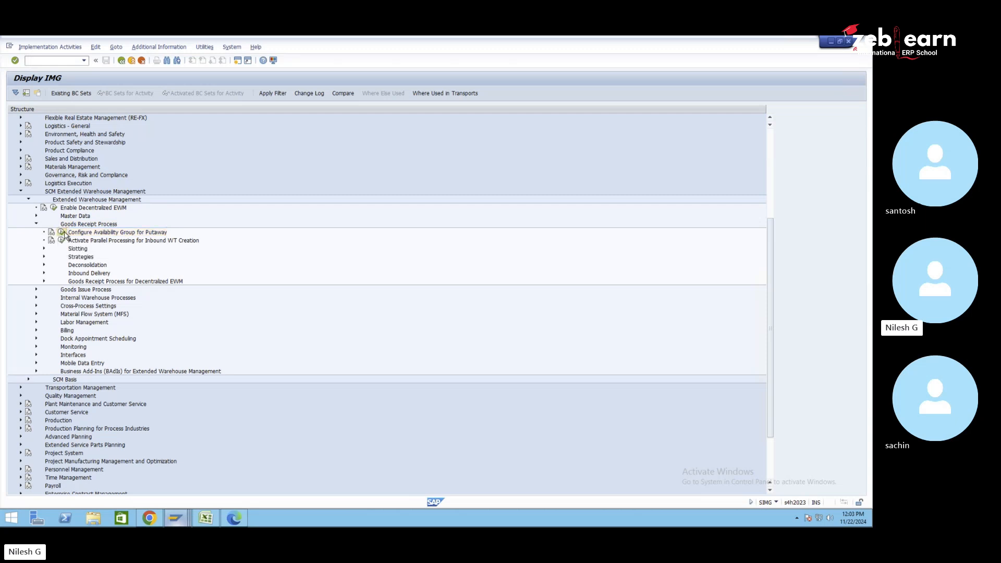
double_click(85, 143)
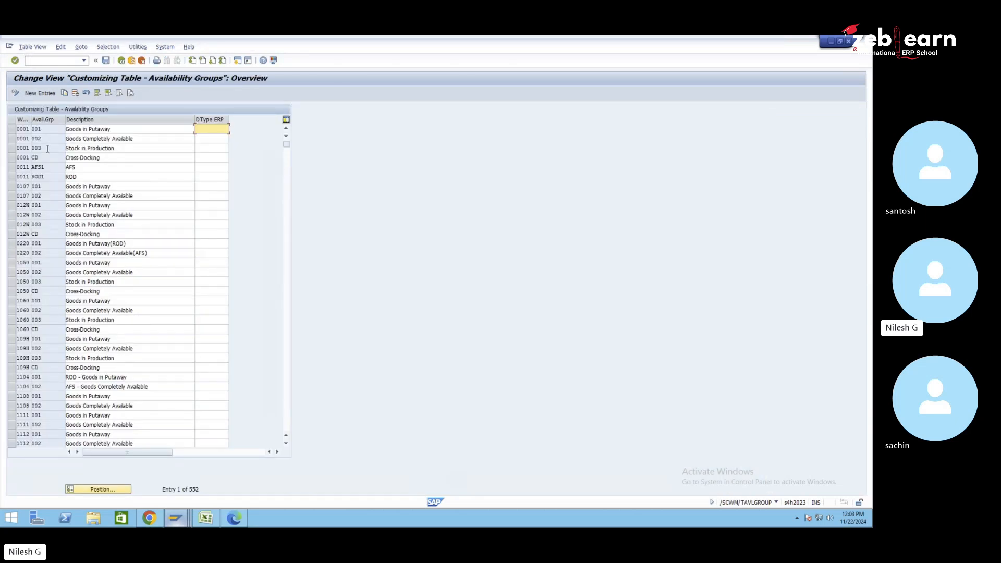
- Mark availability group 002 of warehouse 0001, leave the table and open Define Non-Location-Dependent Stock Type
left_click(11, 138)
left_click(59, 138)
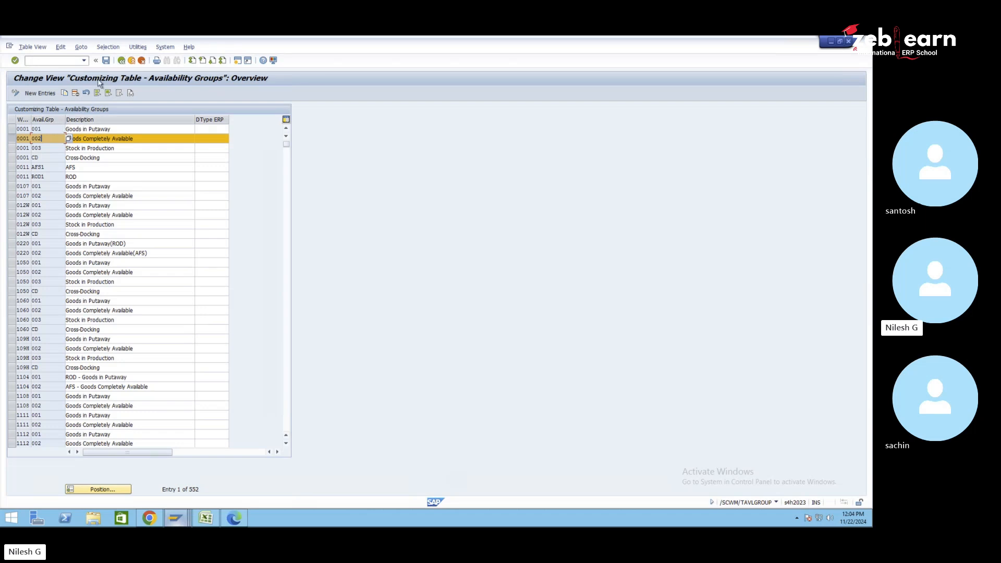
left_click(122, 60)
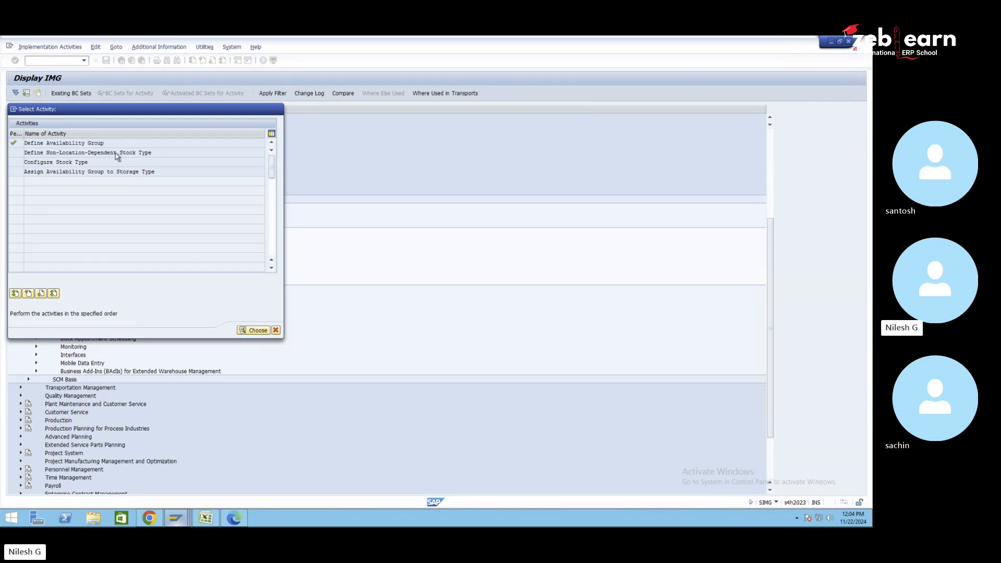
double_click(116, 153)
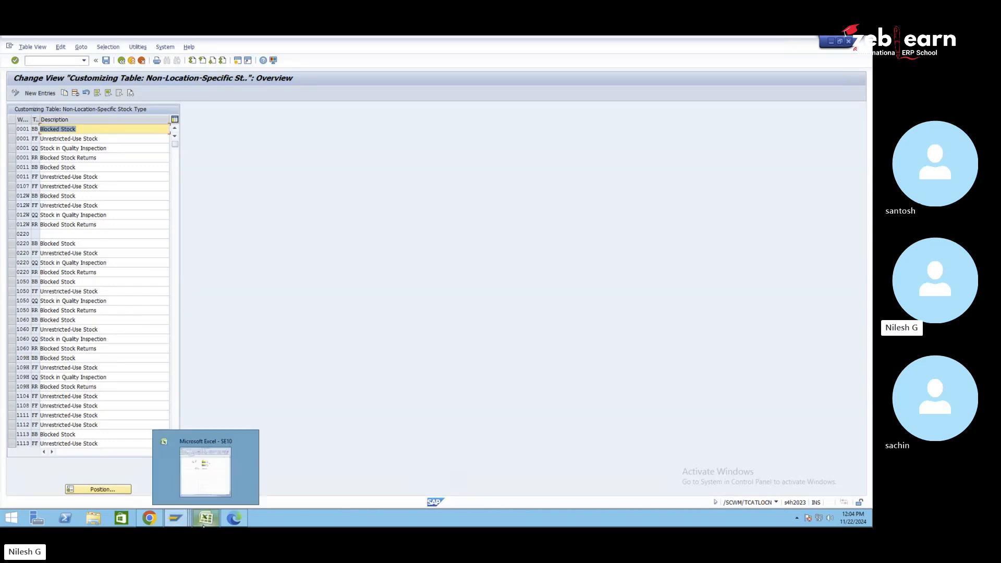
- Switch to the Create Inbound Delivery session and display the purchase order with transaction /nme23n
mouse_move(181, 509)
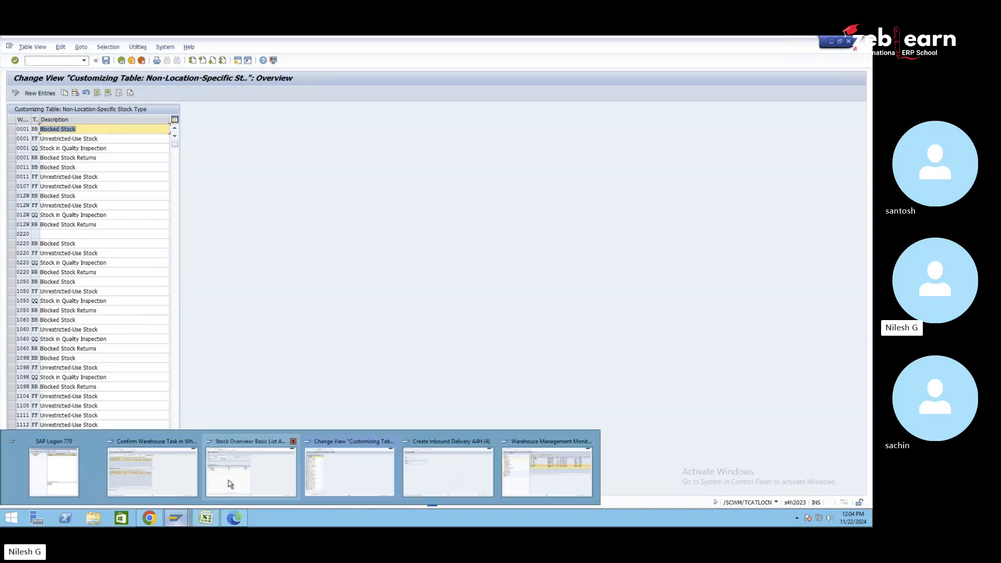
left_click(448, 472)
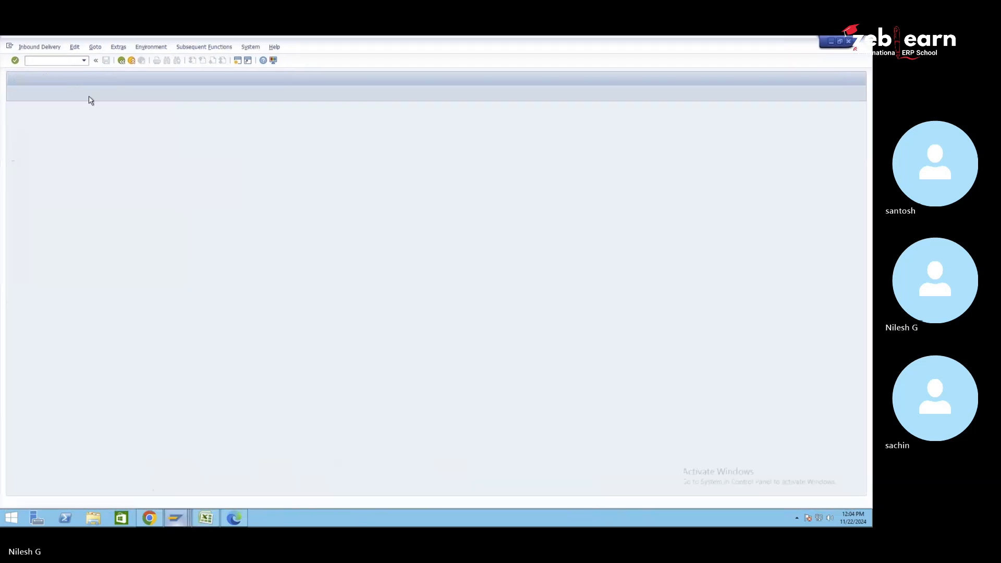
left_click(56, 61)
type("/nme23")
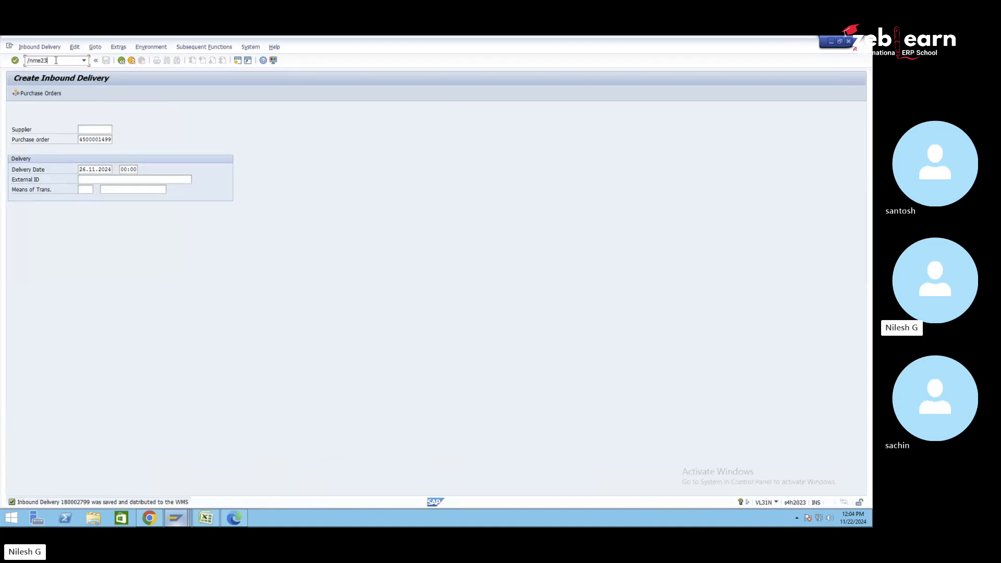
type("n")
key("Return")
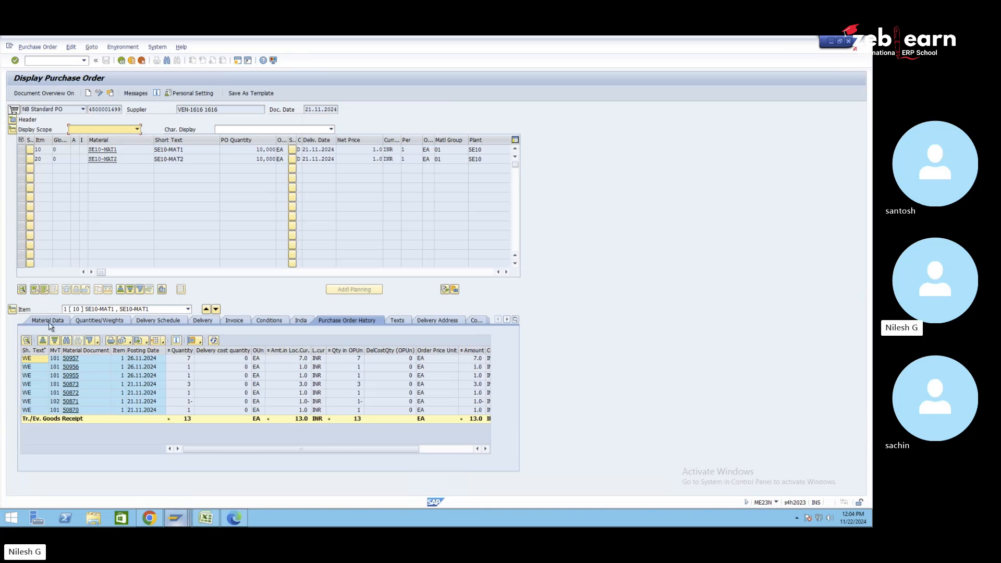
- Show the delivery details of purchase order item 10 and view the available Stock Type options without changing them
left_click(50, 325)
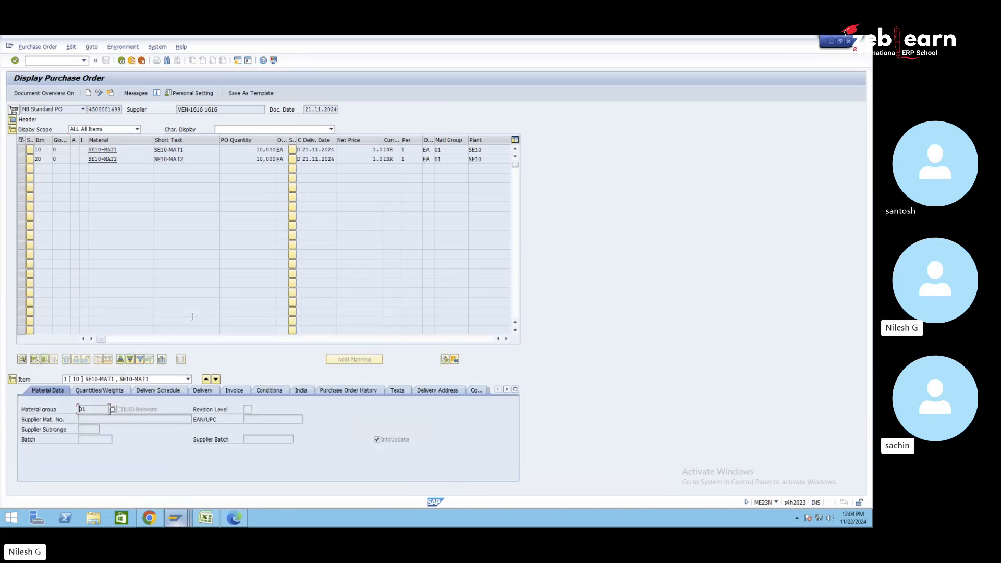
left_click(203, 392)
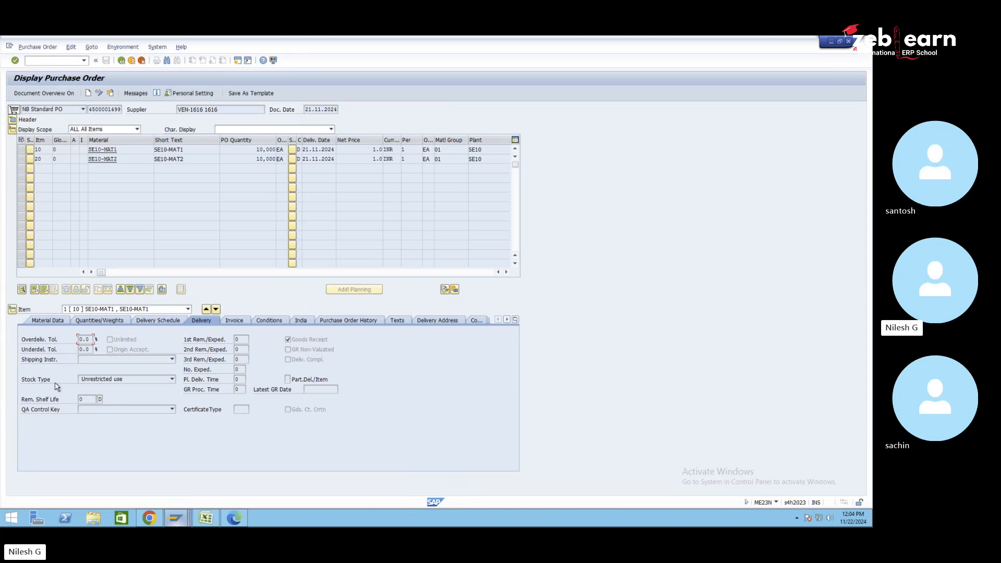
left_click(115, 384)
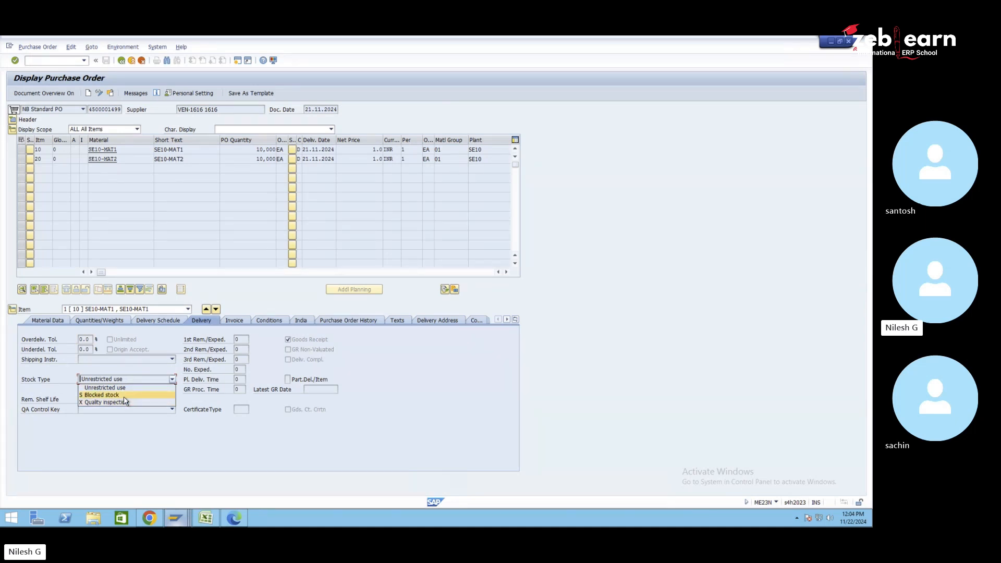
left_click(254, 417)
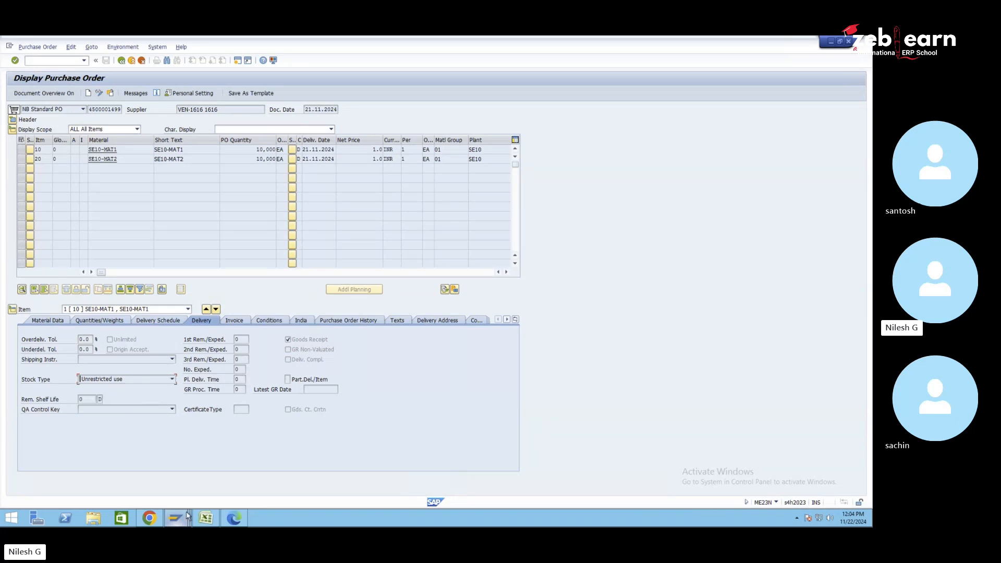
- Return to the Non-Location-Specific Stock Type customizing session, and switch to the SE10 workbook in Excel
left_click(182, 520)
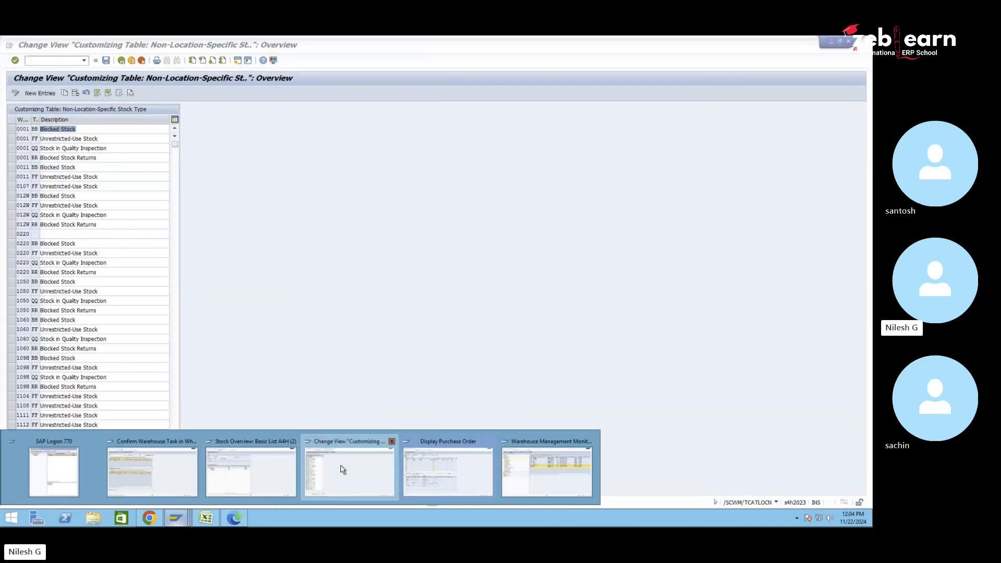
left_click(348, 472)
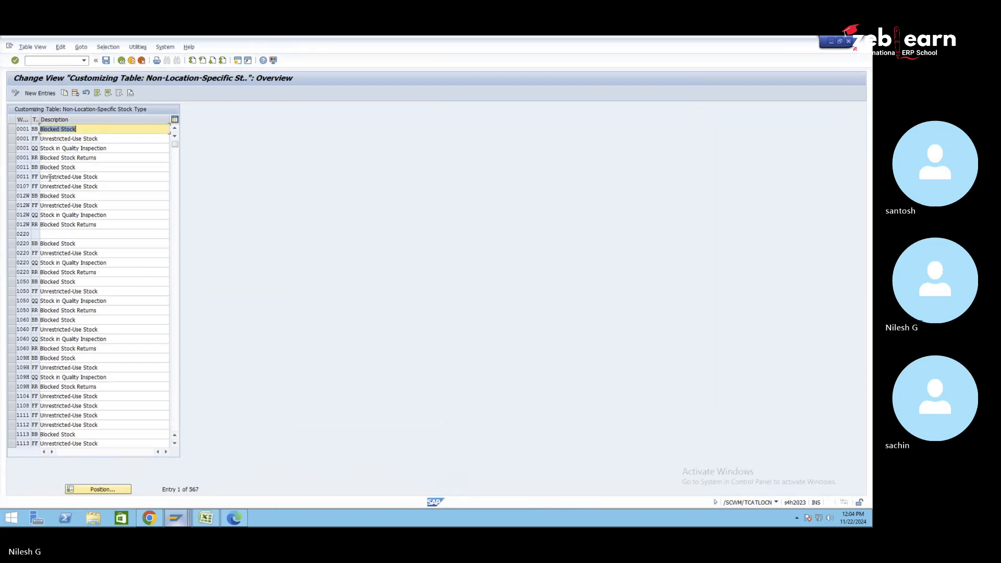
left_click(206, 518)
left_click(370, 285)
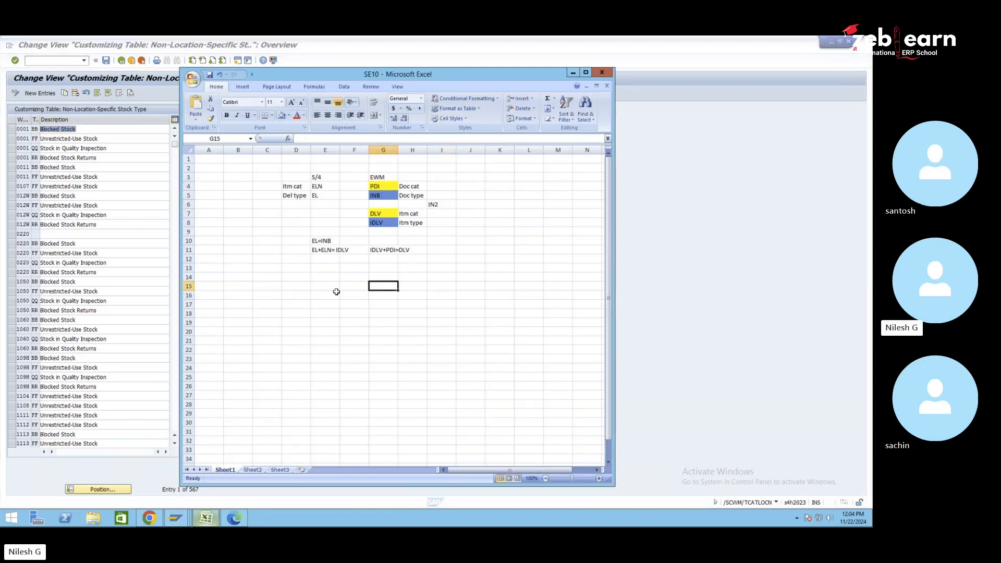
- List the non-location-dependent stock types FF, QQ, RR and BB in cells F16 to F19
left_click(365, 294)
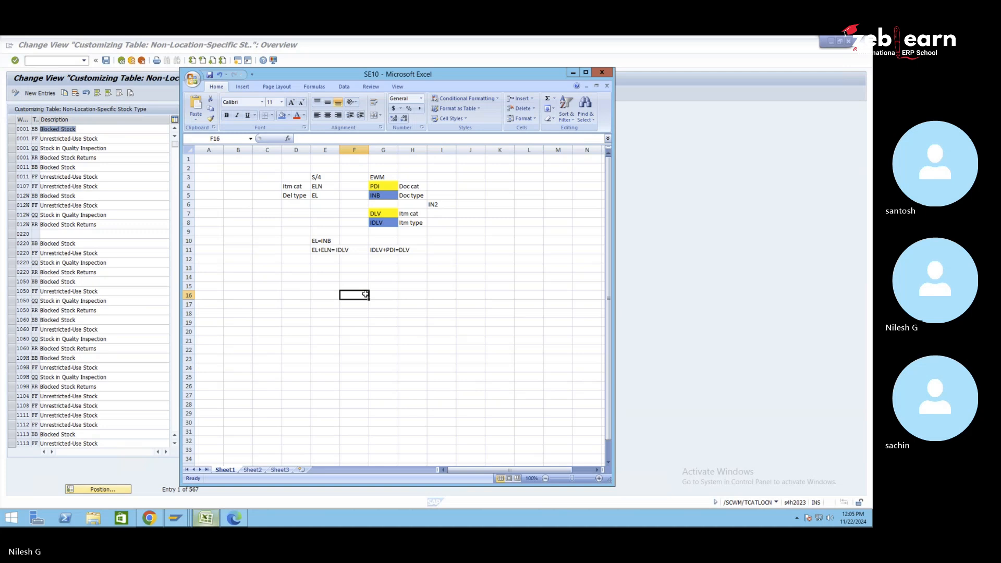
type("FF")
key("Return")
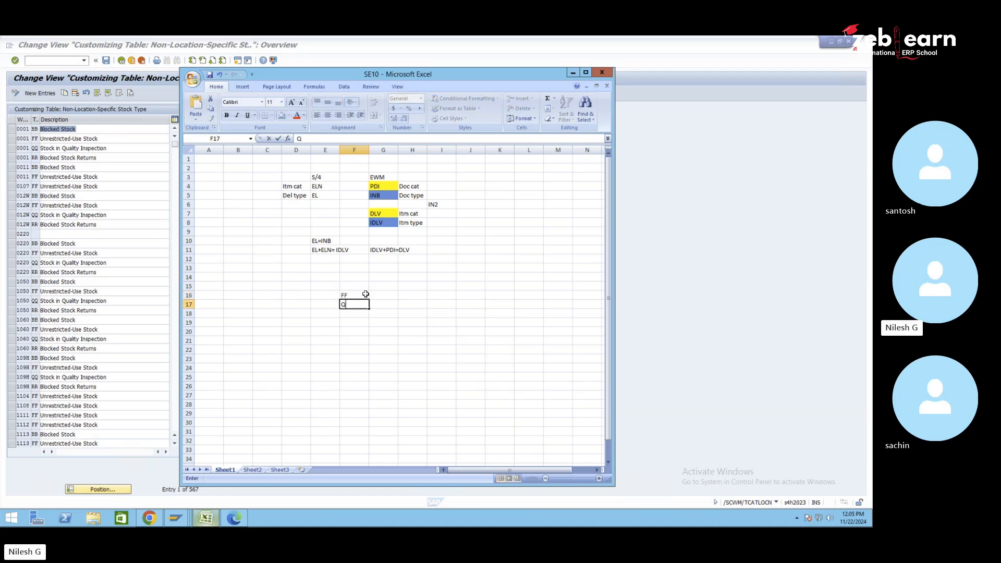
type("QQ")
key("Return")
type("RR")
key("Return")
type("BB")
key("Left")
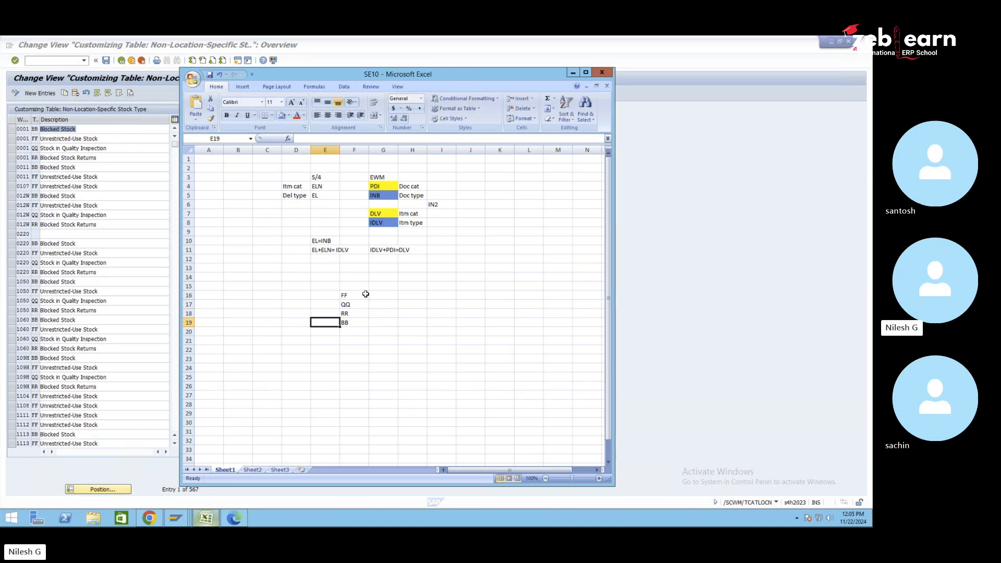
- Enter stock type F1 in D16 and F2 in G16, on either side of FF
key("Up")
key("Up")
key("Up")
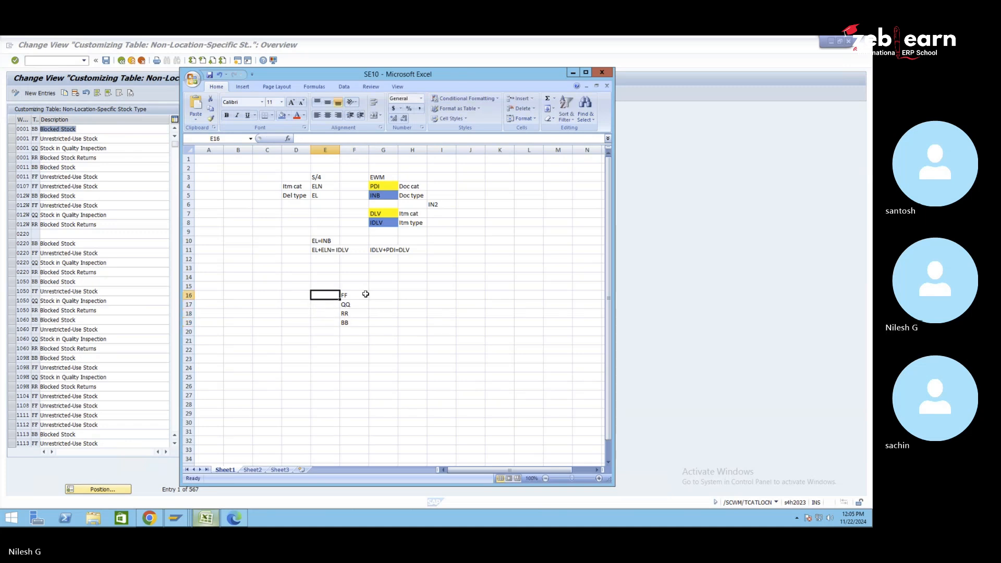
key("Left")
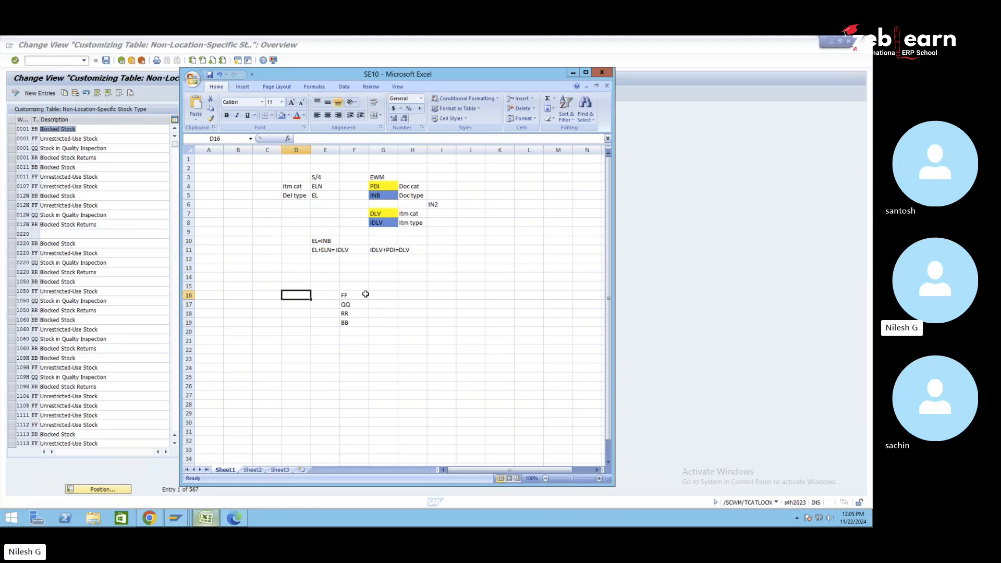
type("F1")
key("Right")
key("Right")
key("Right")
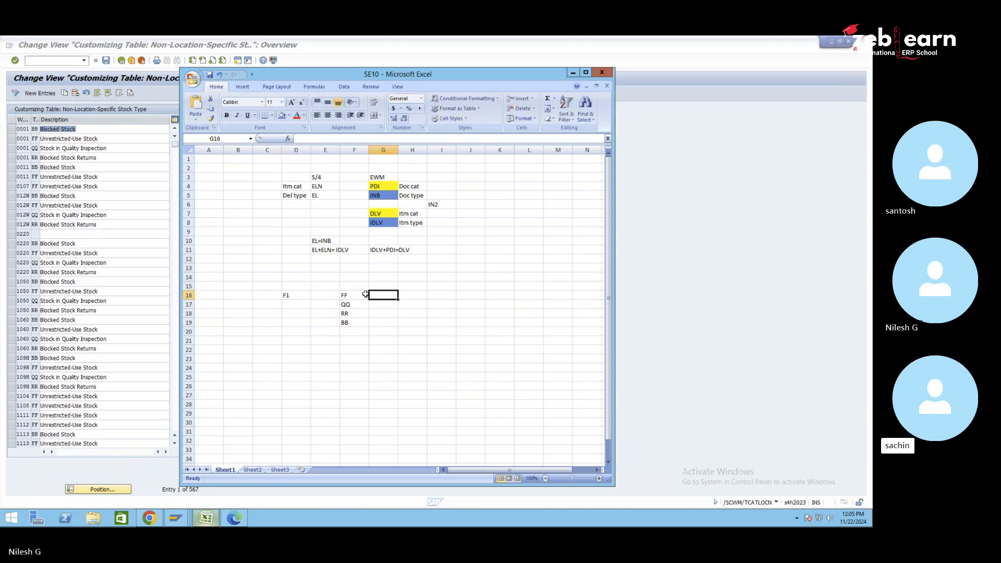
type("F2")
key("Return")
- Enter stock type Q3 in D17 and Q4 in G17, on either side of QQ
key("Left")
key("Left")
key("Left")
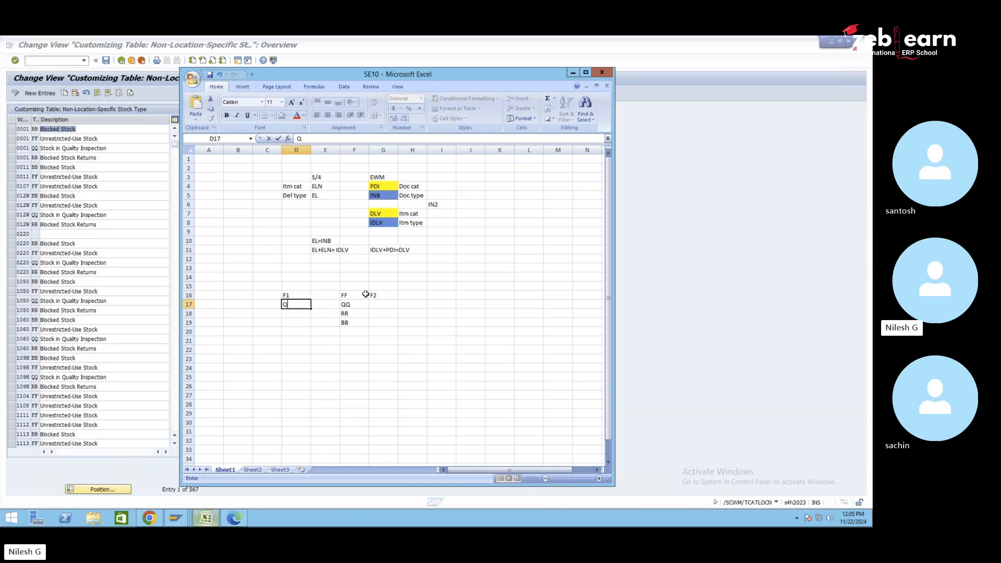
type("Q3")
key("Right")
key("Right")
key("Right")
type("Q")
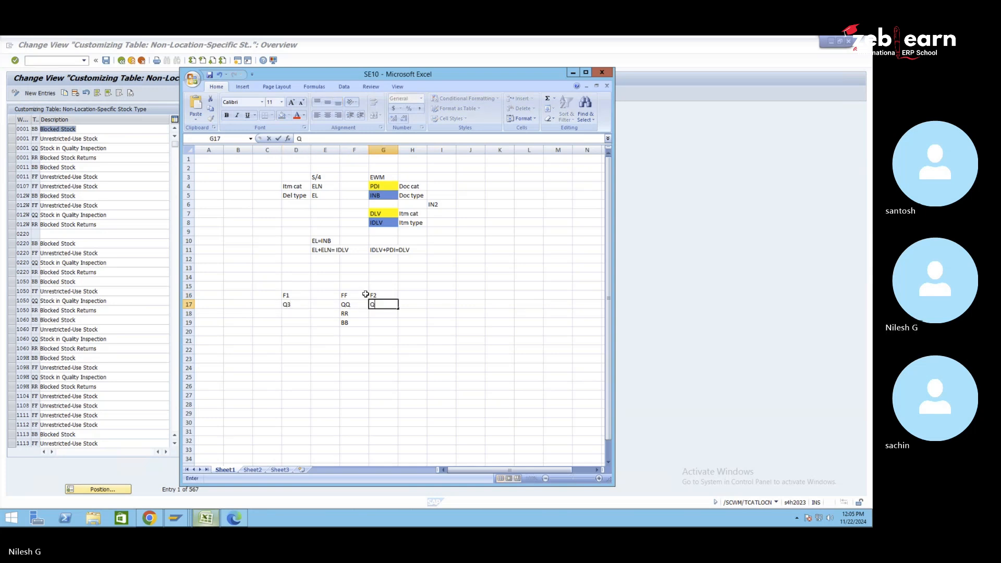
key("Return")
- Enter stock type R5 in D18 and R6 in G18, on either side of RR
key("Left")
key("Left")
key("Left")
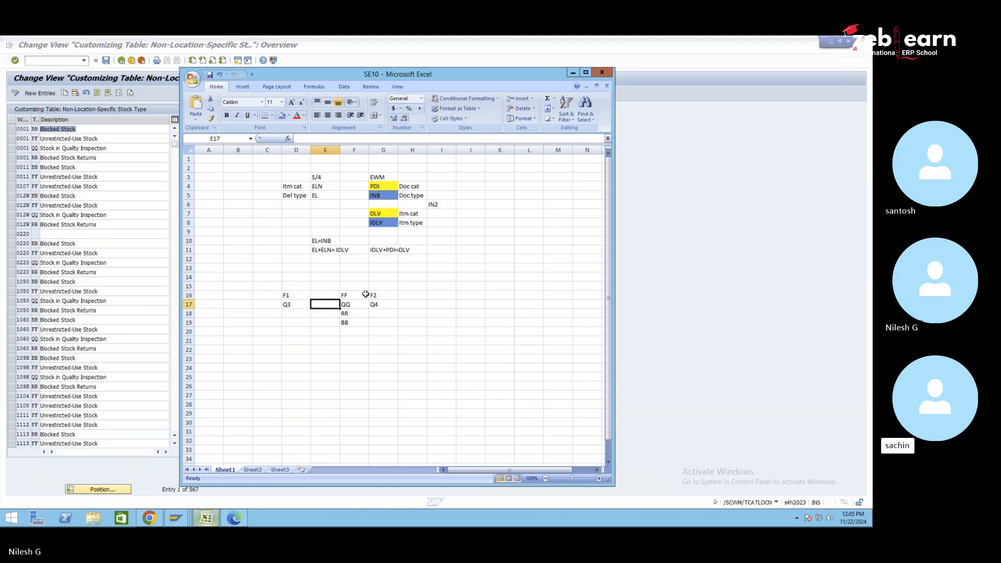
type("R5")
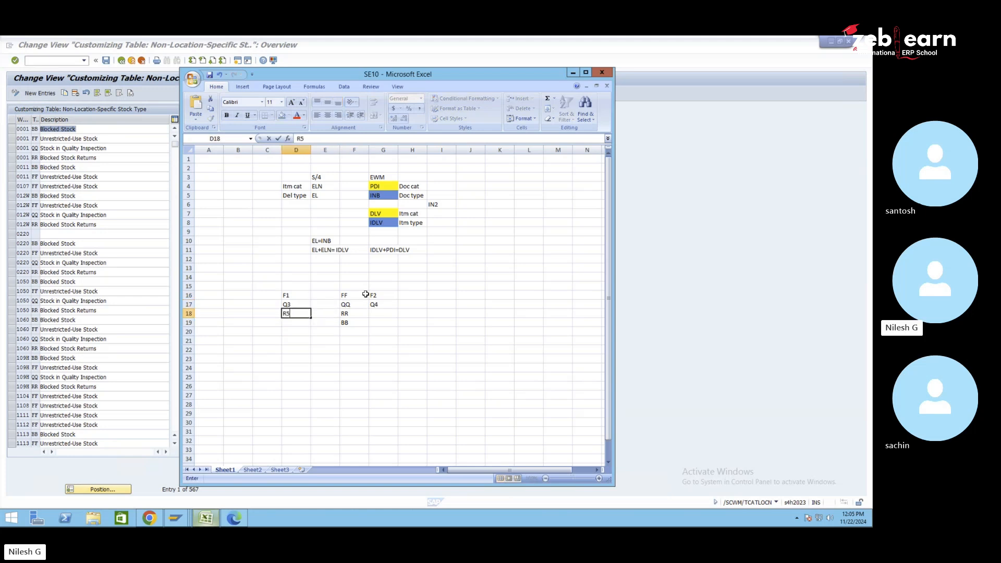
key("Return")
key("Right")
key("Right")
key("Up")
key("Right")
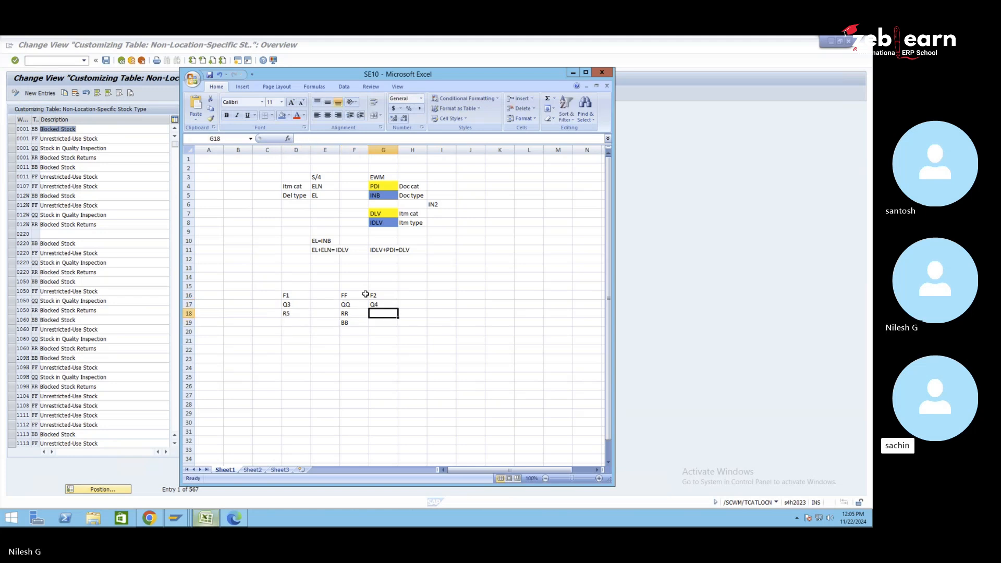
type("R6")
- Enter stock type B7 in D19 and B8 in G19, on either side of BB
left_click(303, 322)
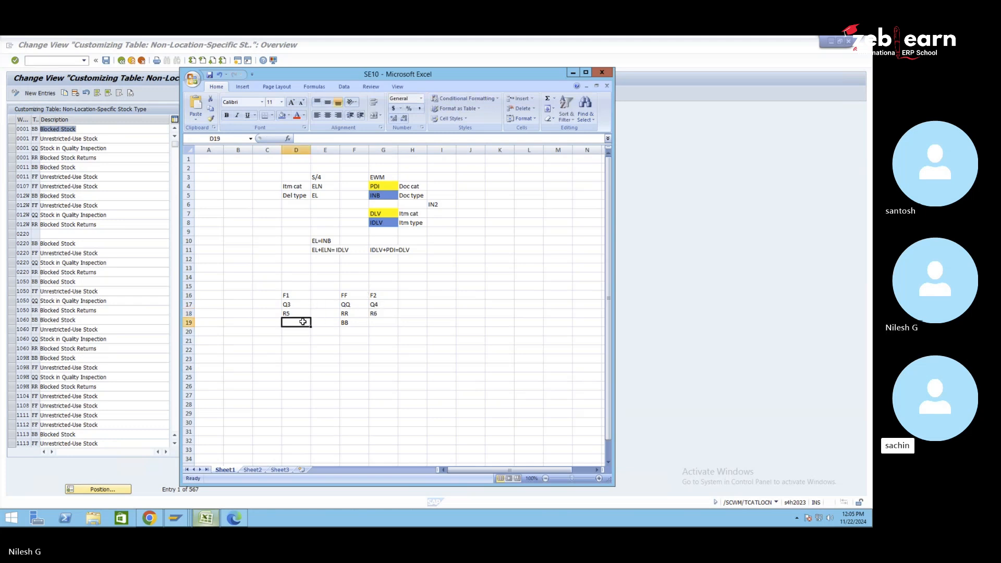
type("B")
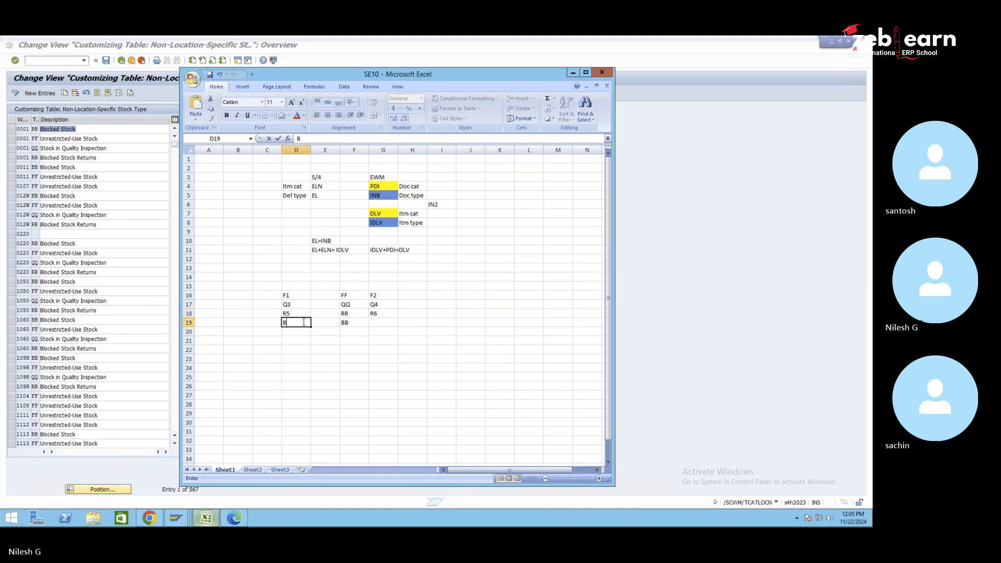
type("7")
left_click(379, 322)
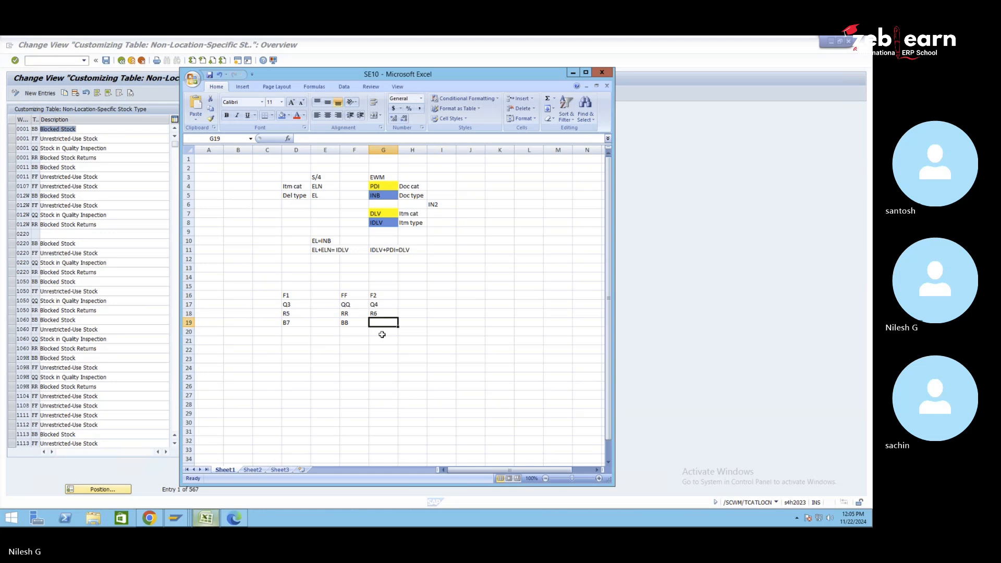
type("B8")
key("Return")
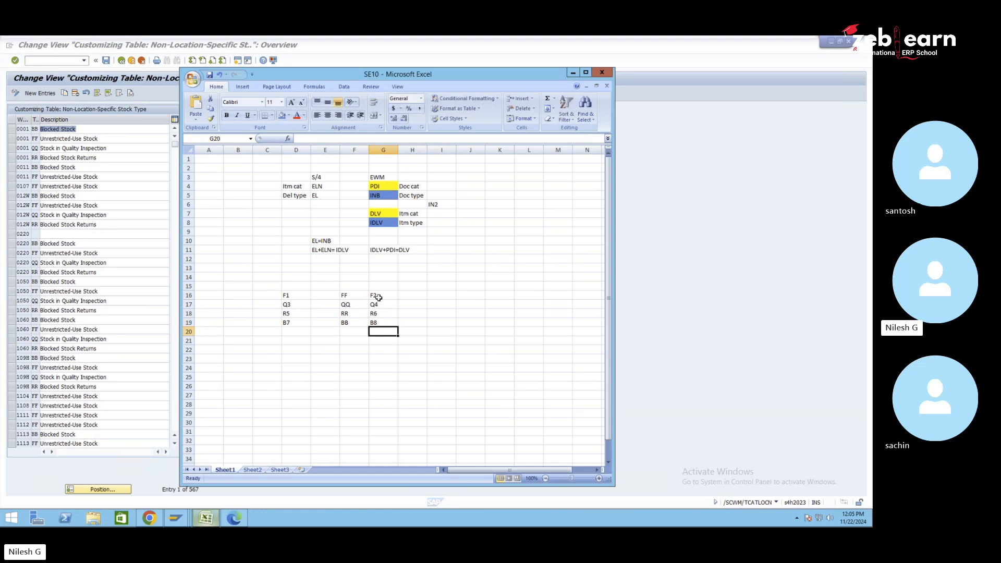
- Highlight the stock types F2 to B8 and enter availability group 002 as text in G21 beneath them
left_click_drag(378, 297, 383, 321)
left_click(431, 289)
left_click(384, 340)
type("'00")
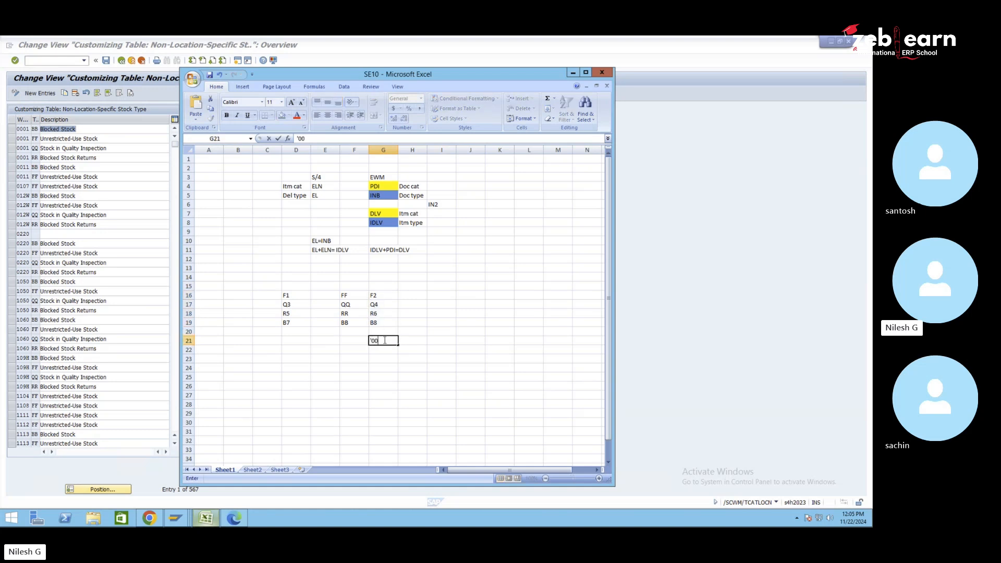
type("2")
key("Return")
- Enter 002 as text in D21 beneath the stock types F1 to B7
left_click(297, 339)
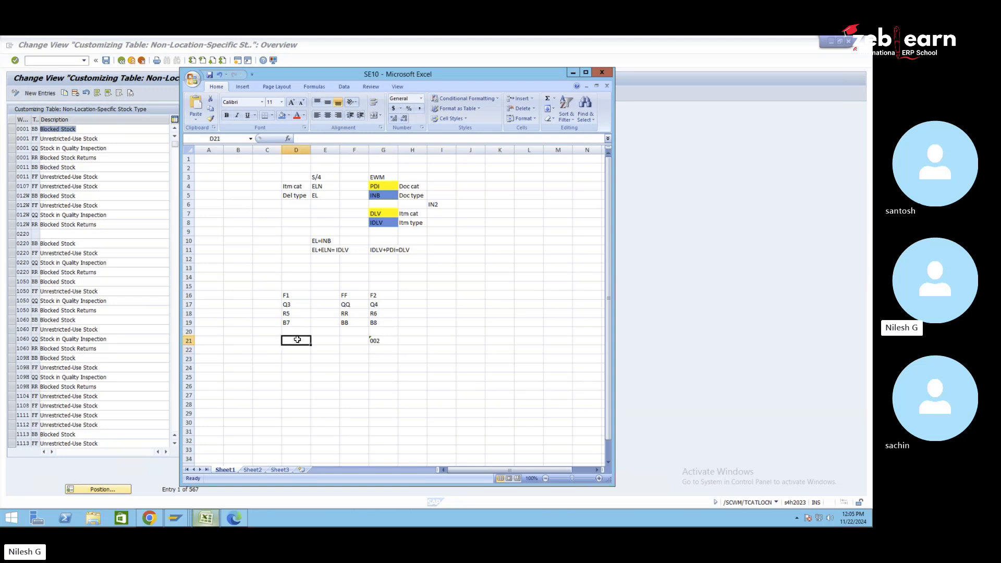
type("'")
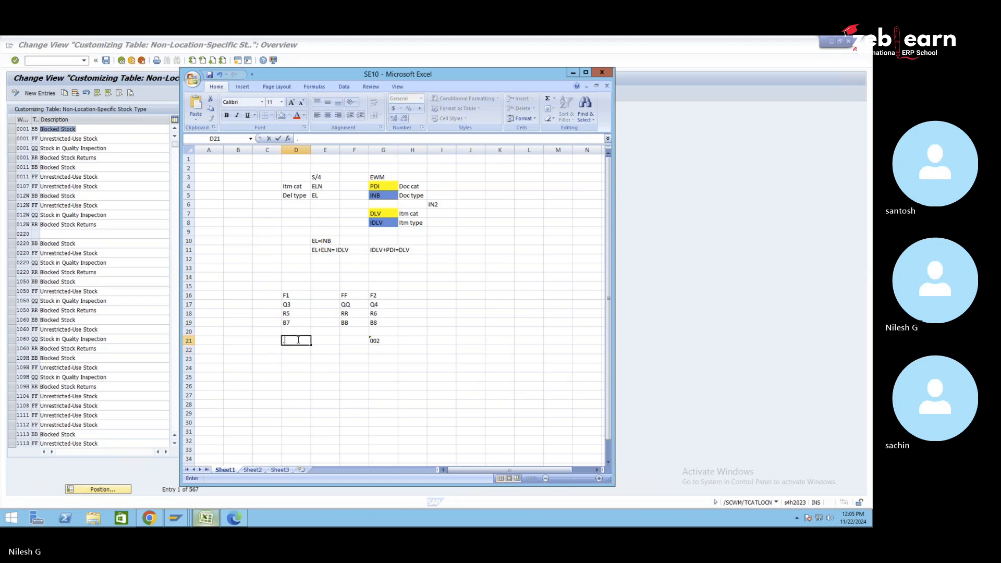
type("022")
key("BackSpace")
key("BackSpace")
type("02")
left_click(301, 358)
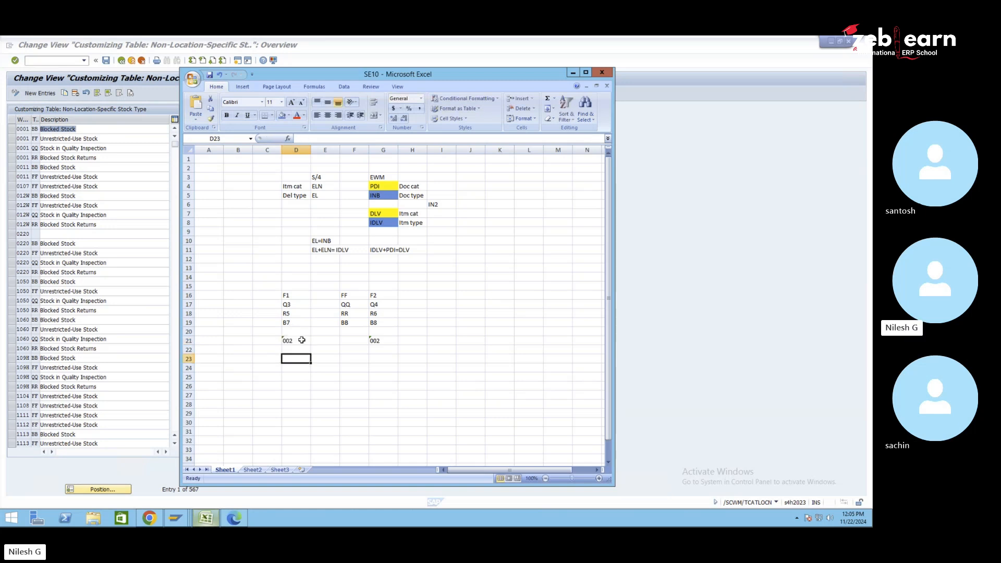
- Change the availability group in D21 to 001, kept as text
double_click(302, 340)
left_click(307, 357)
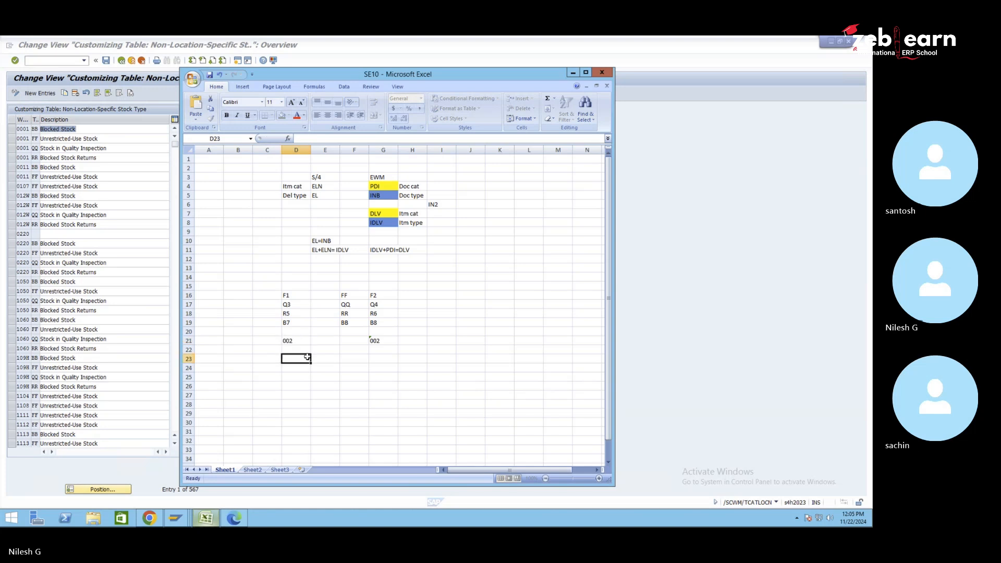
double_click(306, 341)
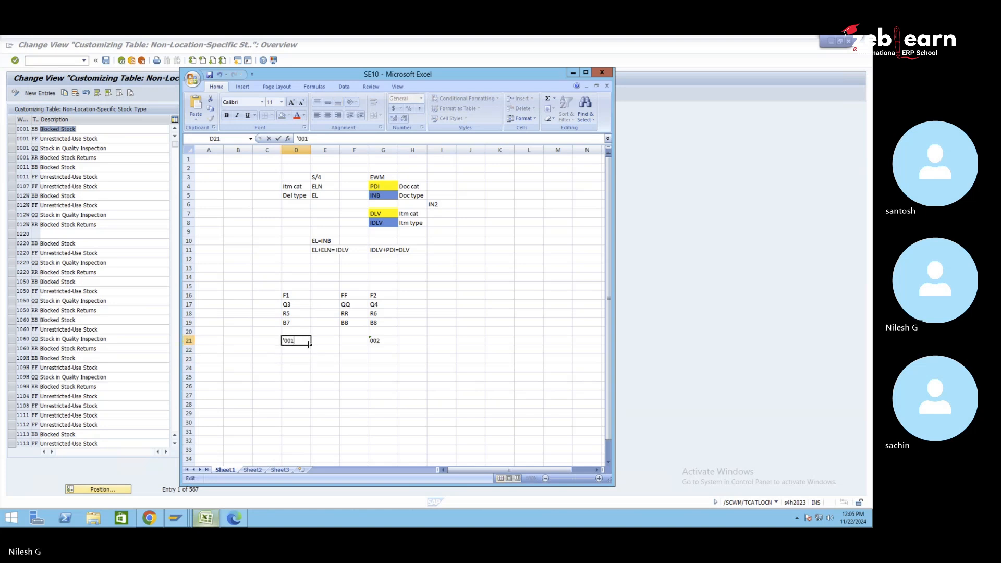
- Enter ROD in D23 below availability group 001 and AFS in G23 below availability group 002
left_click(300, 359)
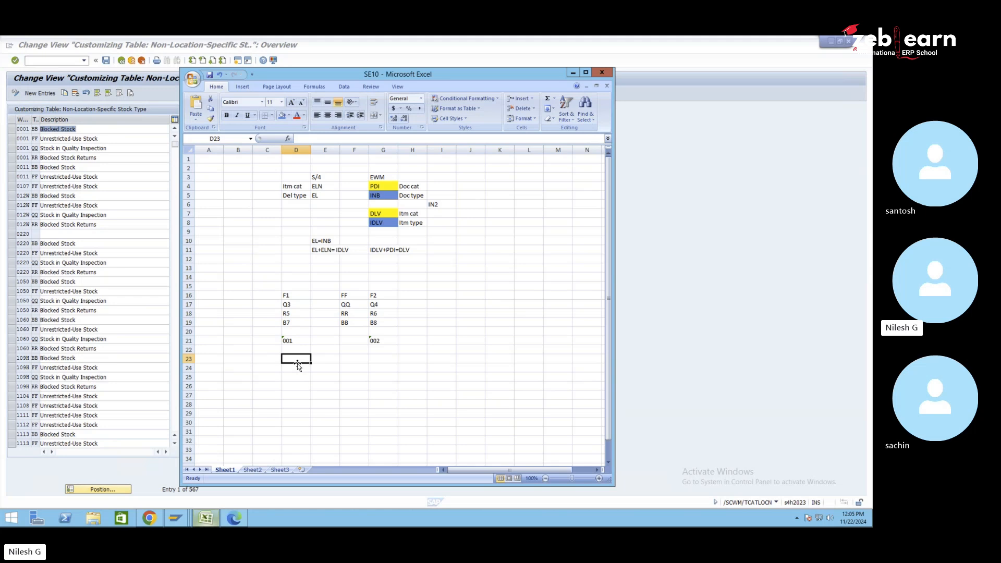
type("ROD")
left_click(376, 360)
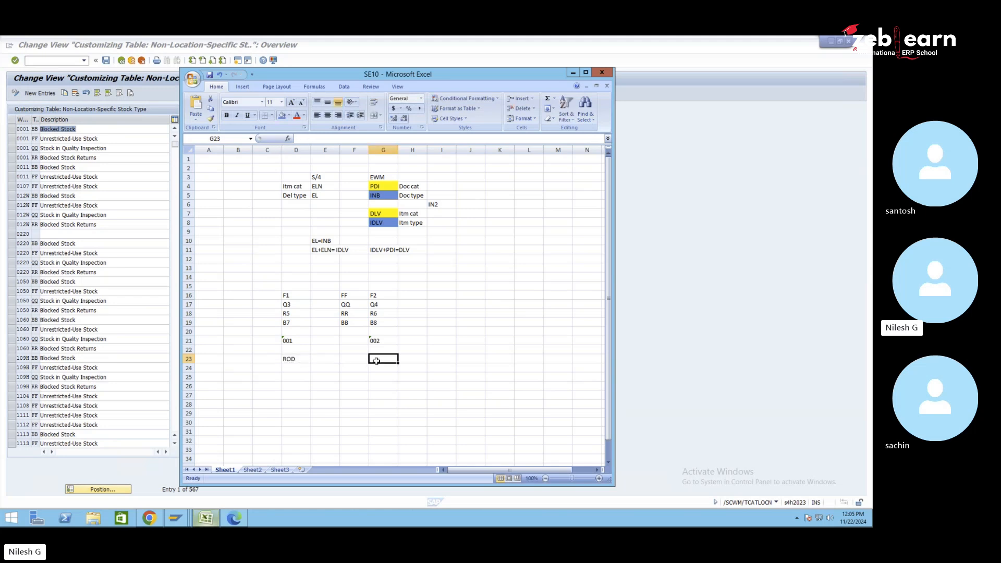
type("AFS")
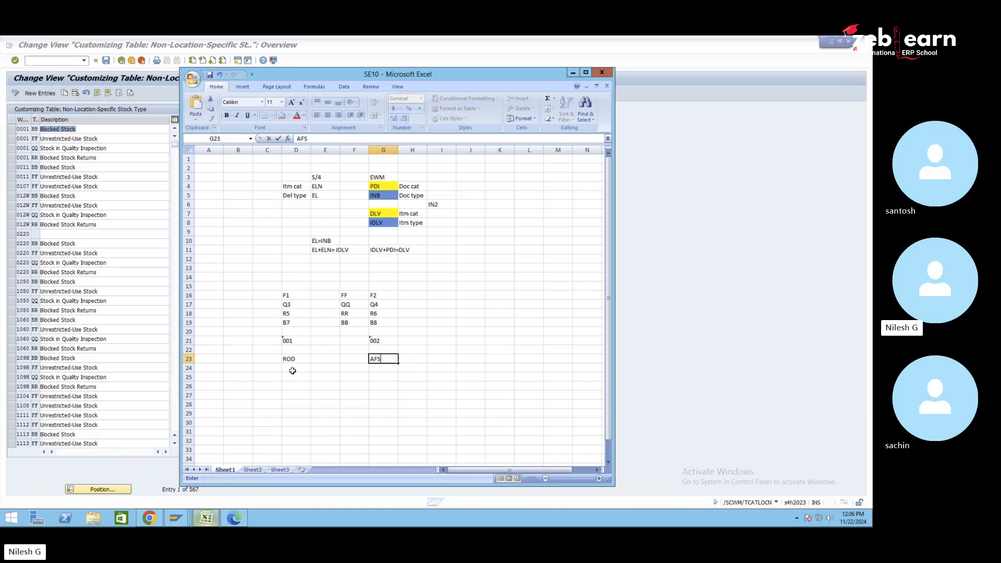
- Enter storage location SE1D in D24 below ROD and SE1S in G24 below AFS
left_click(296, 368)
type("S")
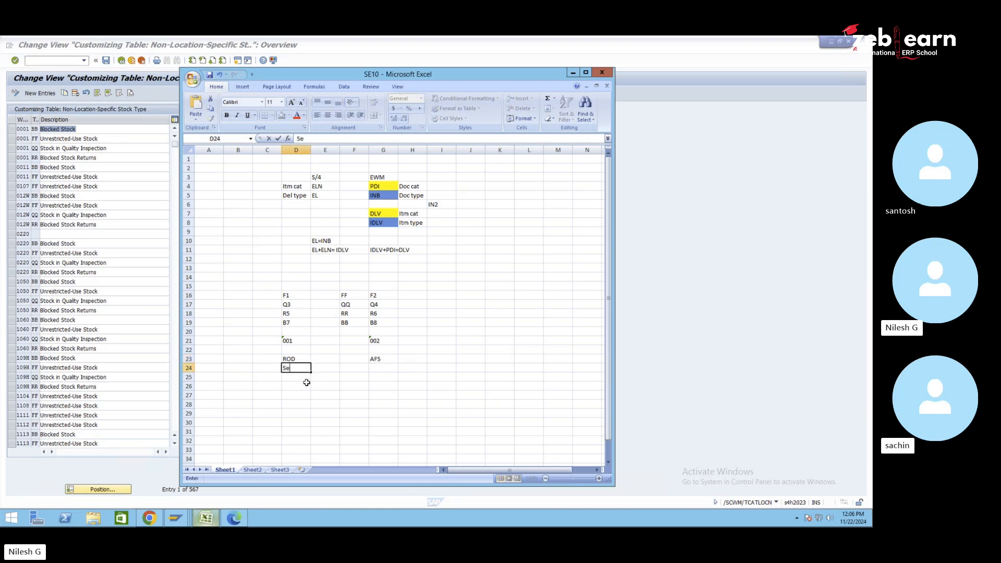
type("E1")
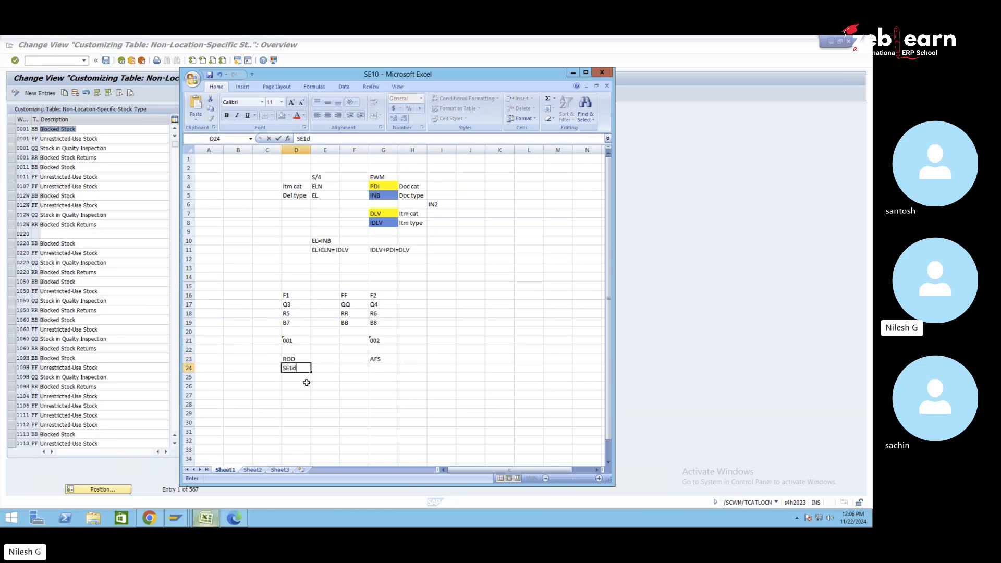
type("D")
left_click(383, 371)
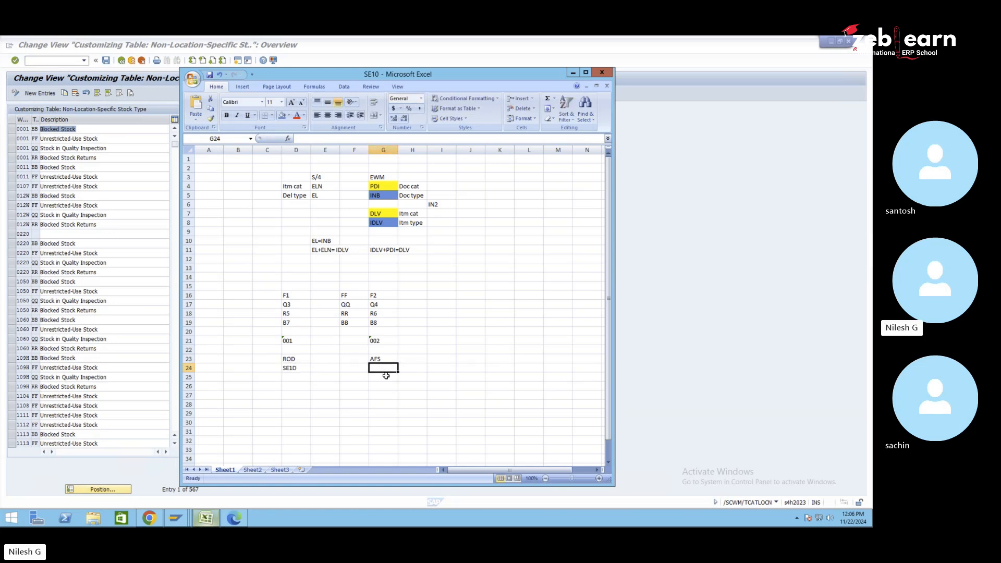
type("Se")
key("BackSpace")
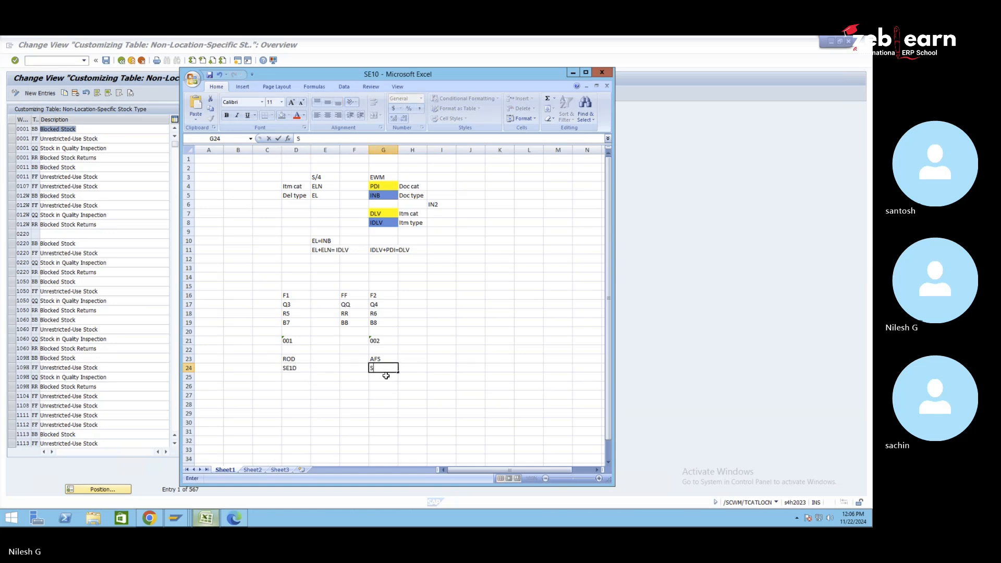
type("E!S")
key("BackSpace")
key("BackSpace")
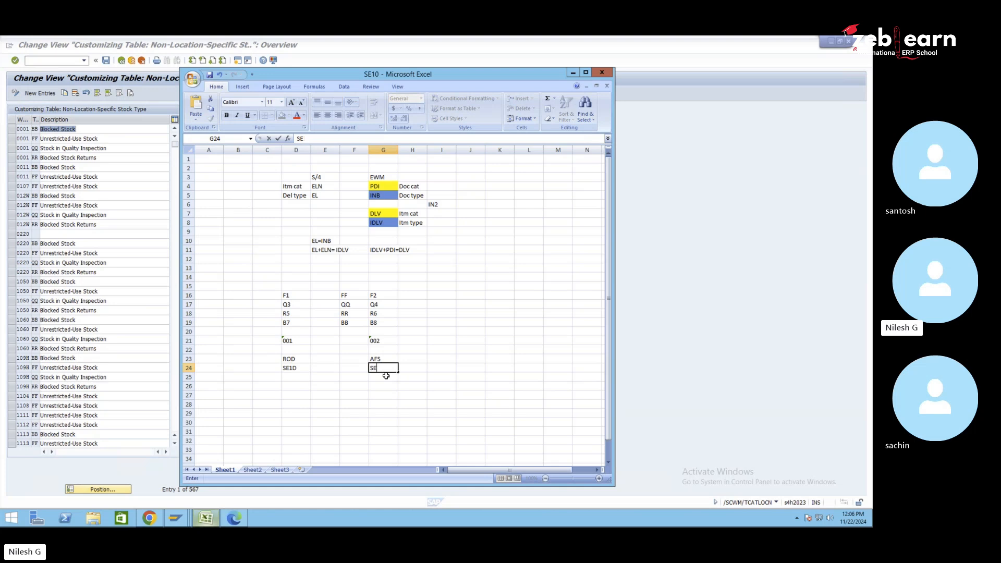
type("1S")
key("Return")
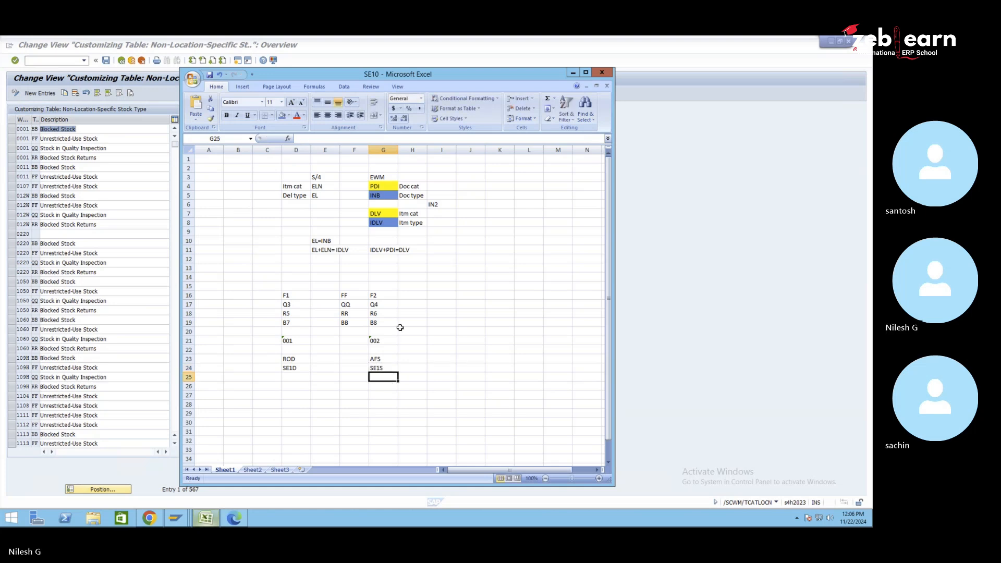
- Highlight the stock types and availability group in G16 to G21, and select the 002 cell
left_click_drag(380, 293, 391, 349)
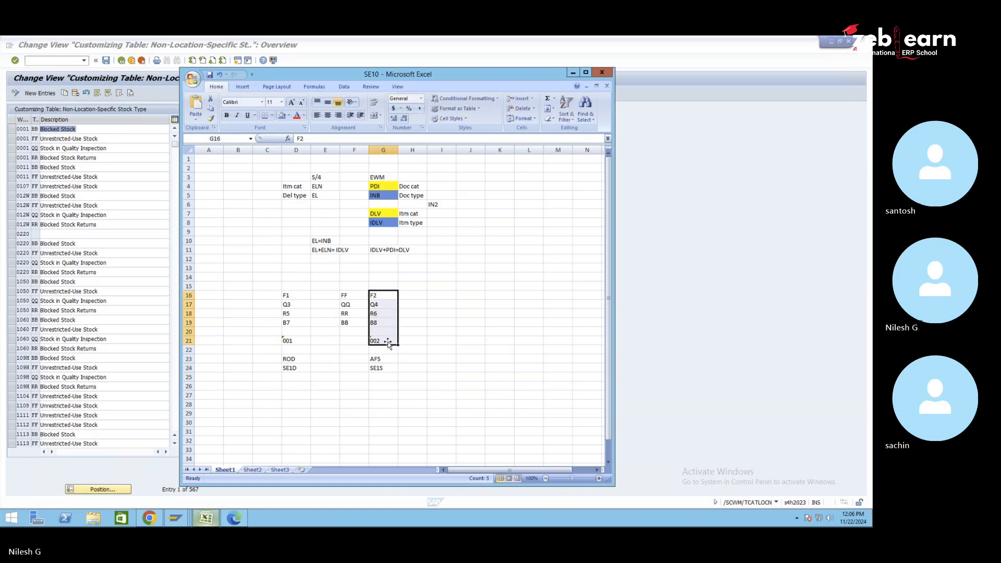
left_click(385, 340)
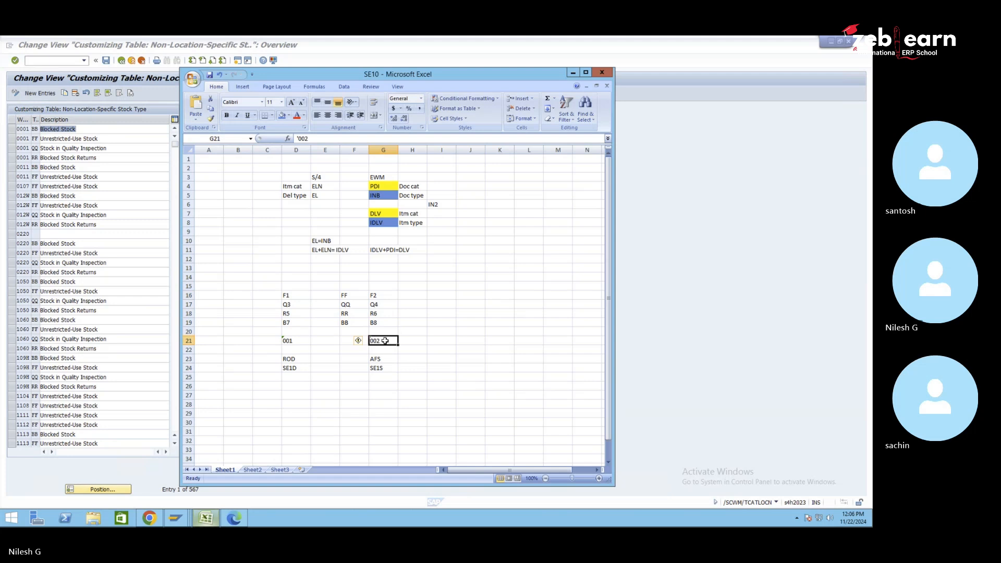
- Point out F2 and SE1S in the notes, then open the Configure Stock Type customizing at the entries for warehouse SE10
left_click(378, 296)
left_click(388, 368)
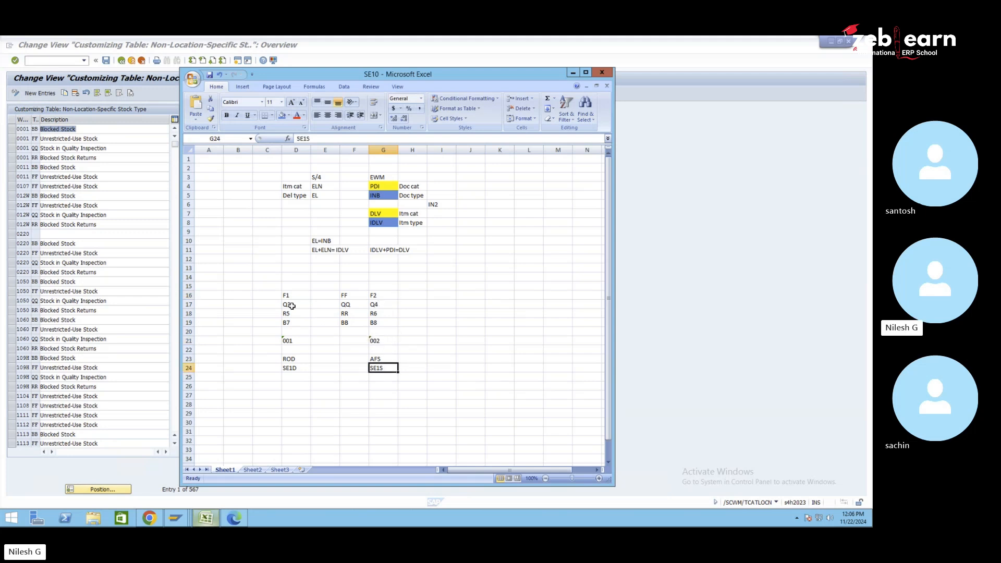
left_click(124, 62)
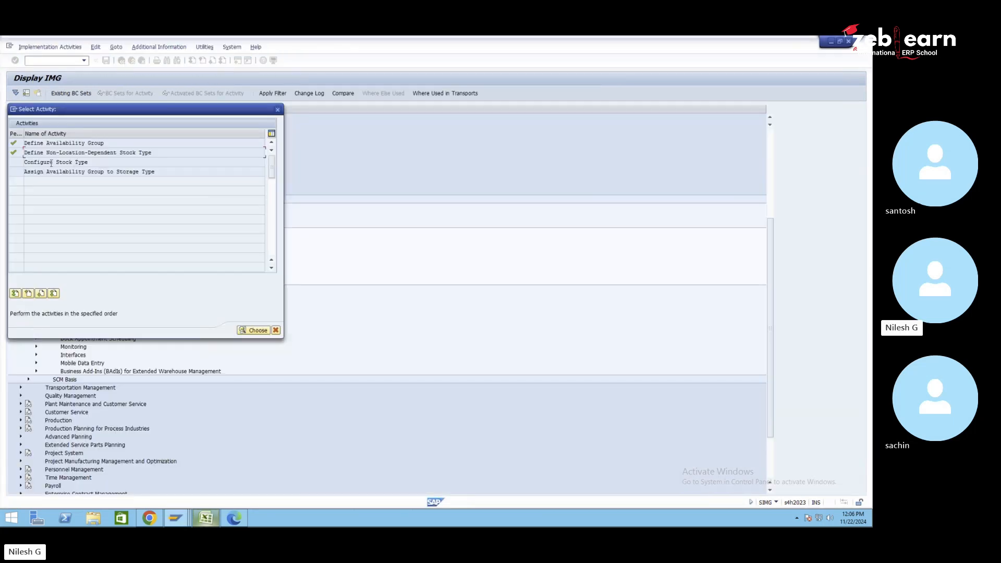
double_click(92, 165)
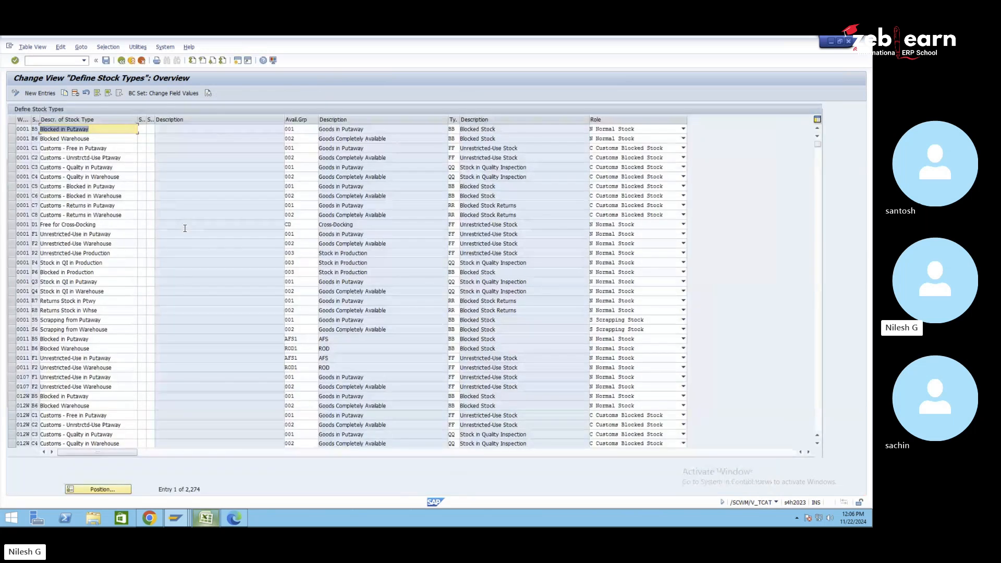
left_click(110, 490)
type("se10")
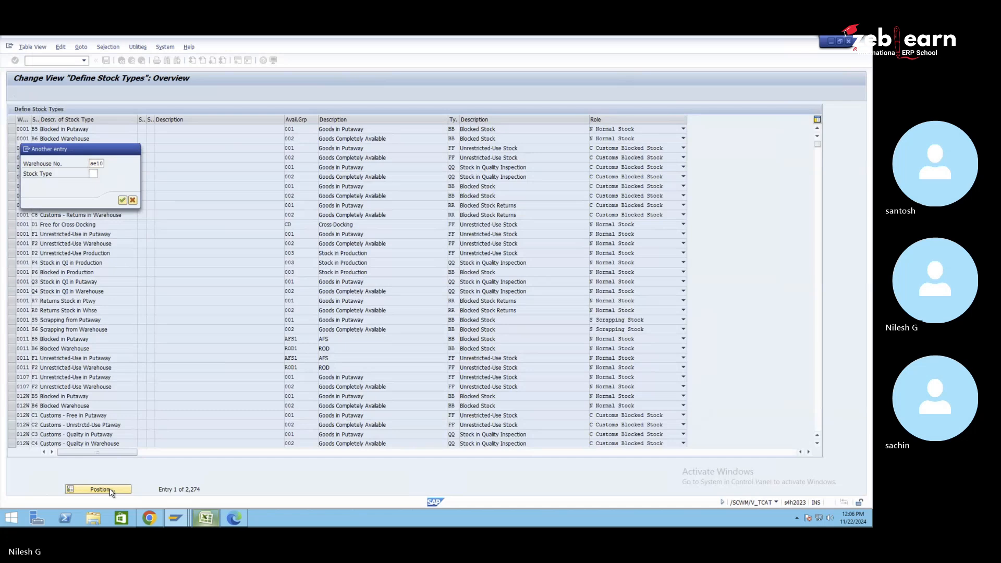
key("Return")
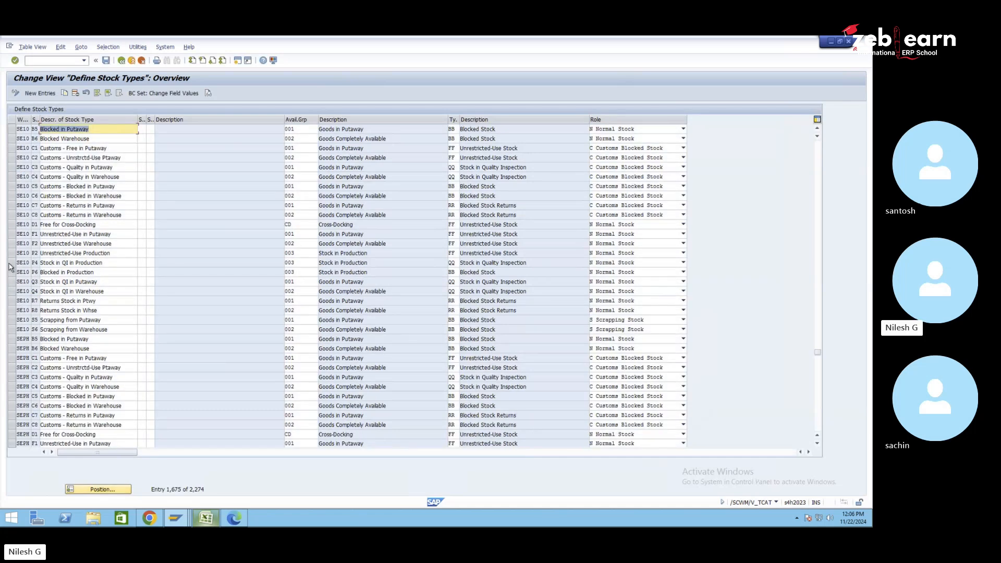
- Select SE10's stock type F2, Unrestricted-Use Warehouse, and check the role options available for it
left_click(10, 244)
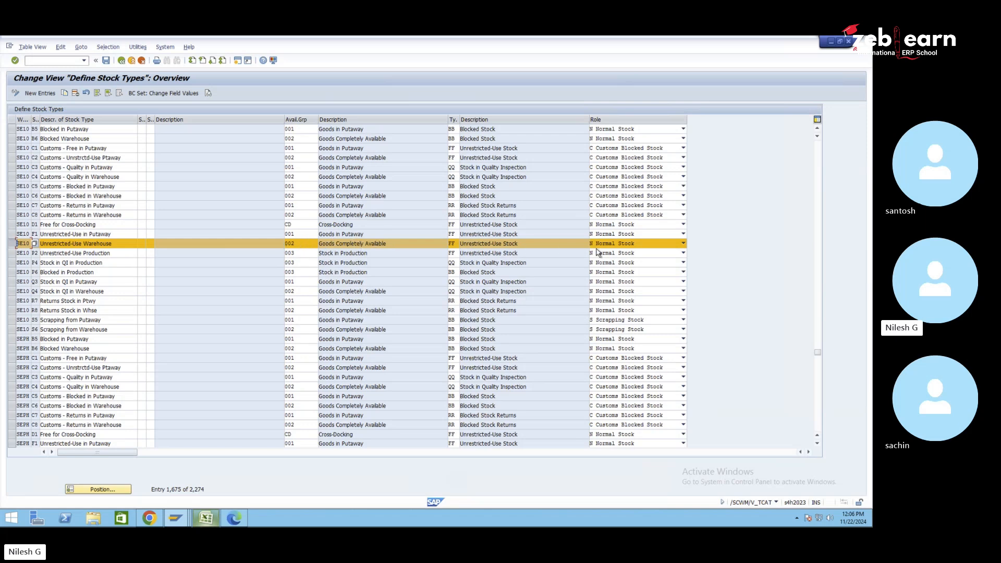
left_click(614, 245)
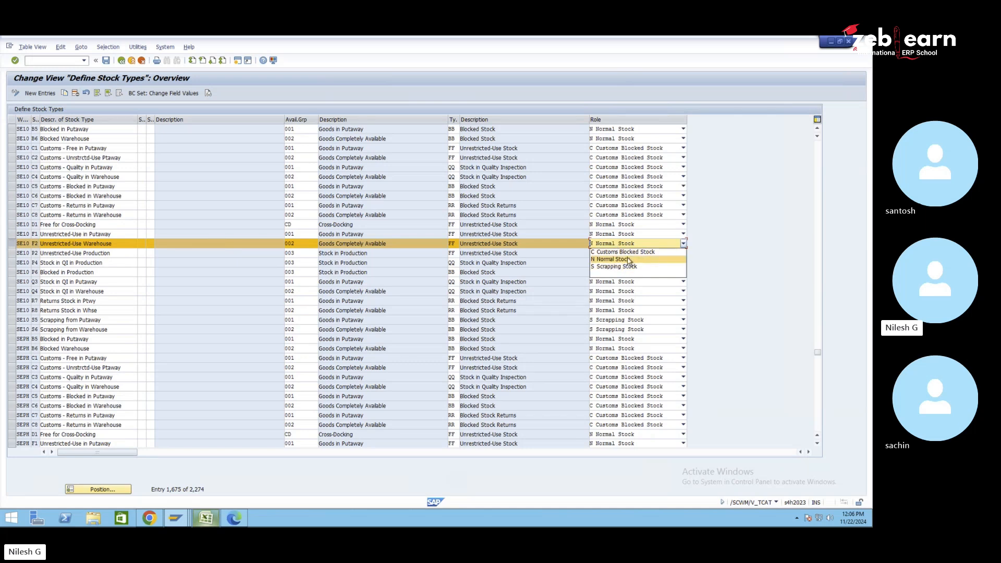
left_click(572, 246)
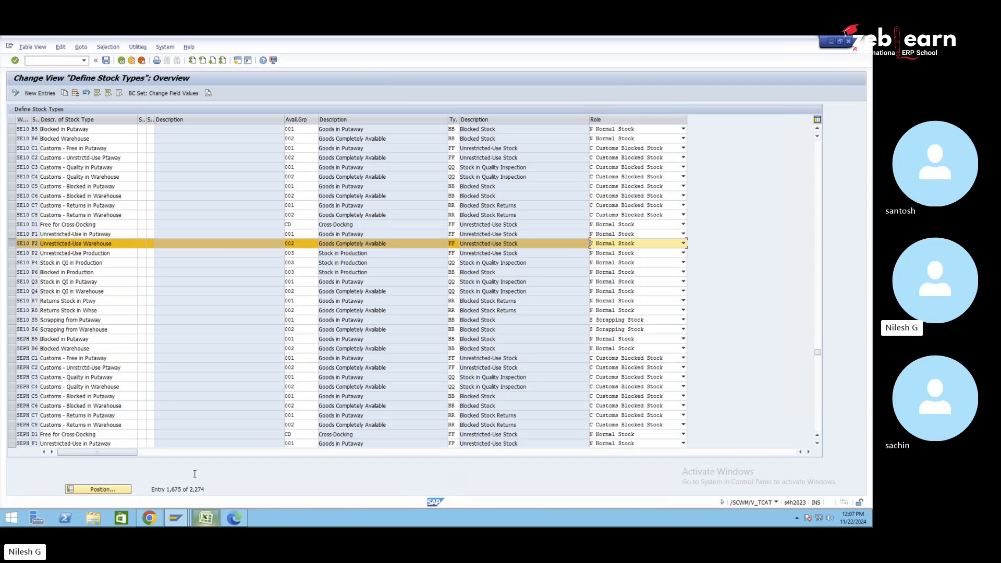
- Switch to the Excel notes and fill the F2 cell G16 with blue
left_click(205, 517)
left_click(381, 295)
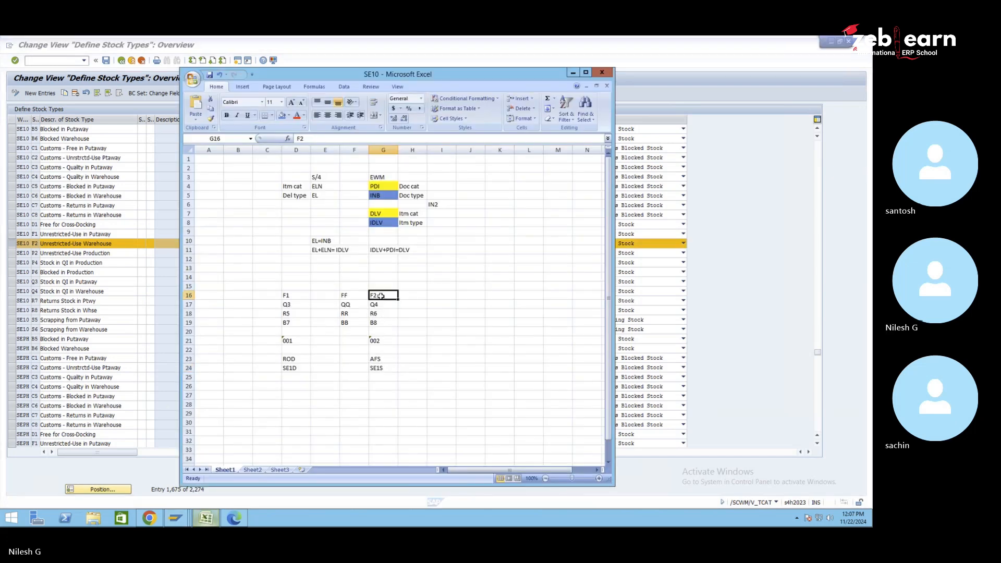
left_click(282, 116)
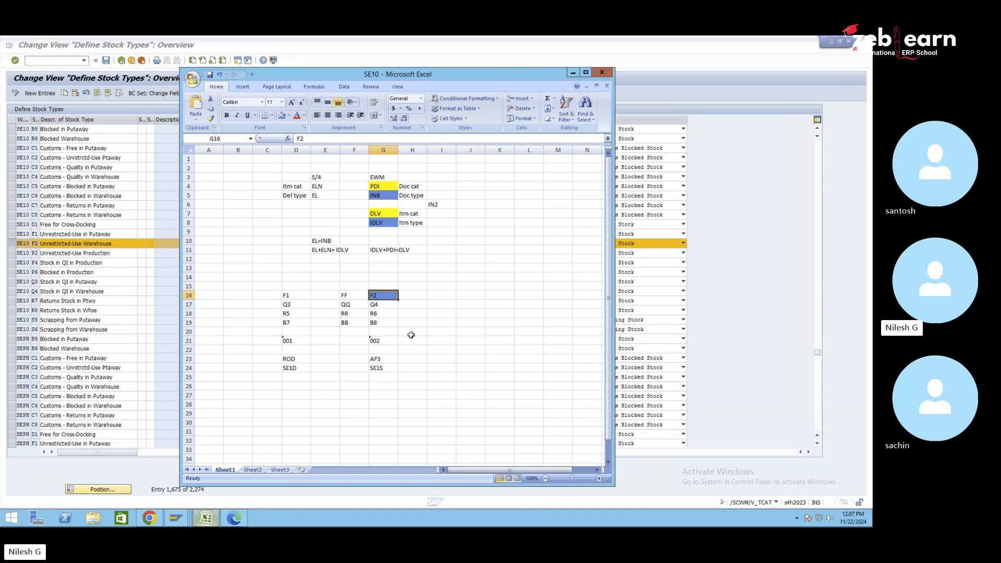
- Leave the SAP stock type customizing and examine the last F1 stock line of SE10-MAT2 in the warehouse monitor
left_click(723, 302)
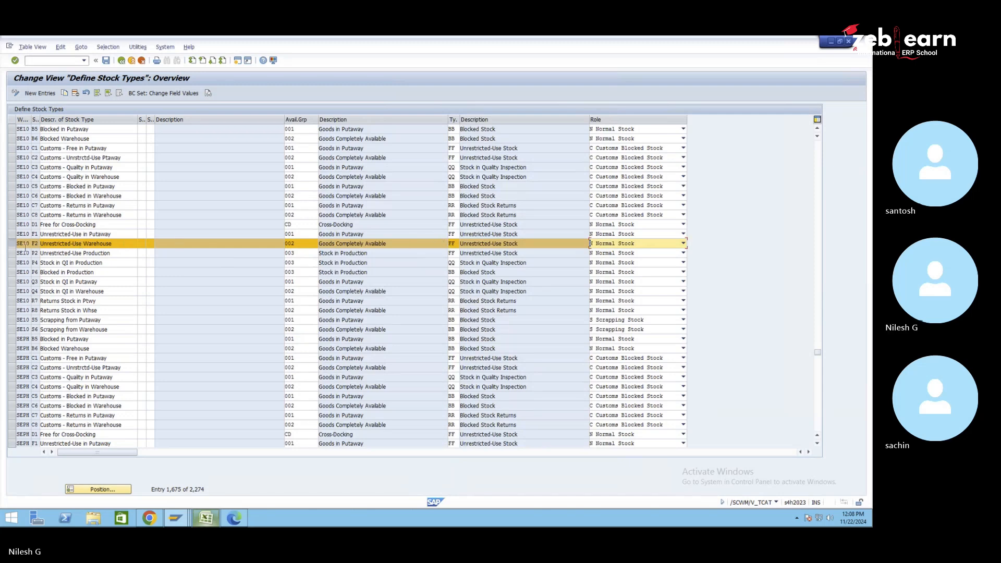
left_click(122, 60)
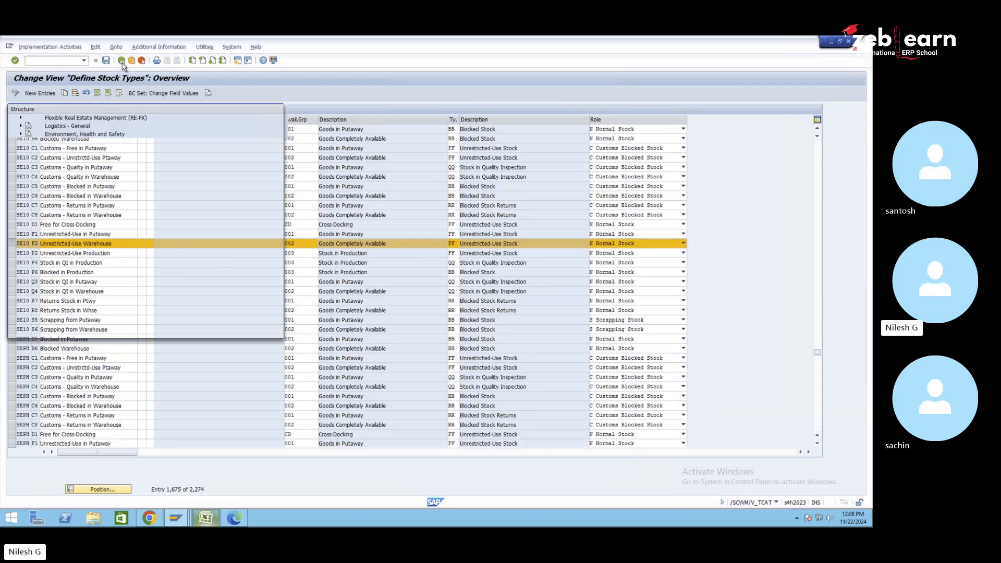
key("Escape")
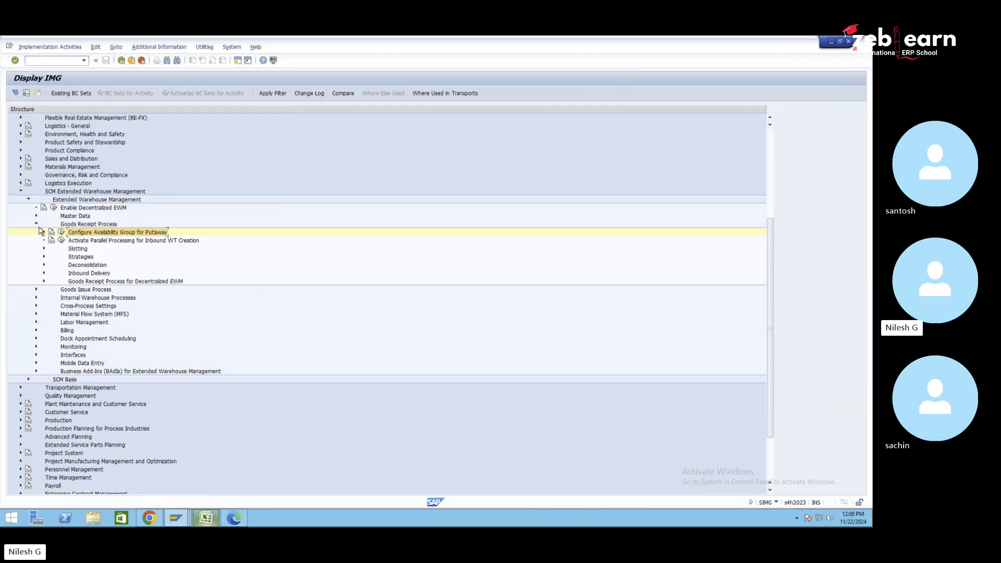
left_click(176, 520)
left_click(532, 474)
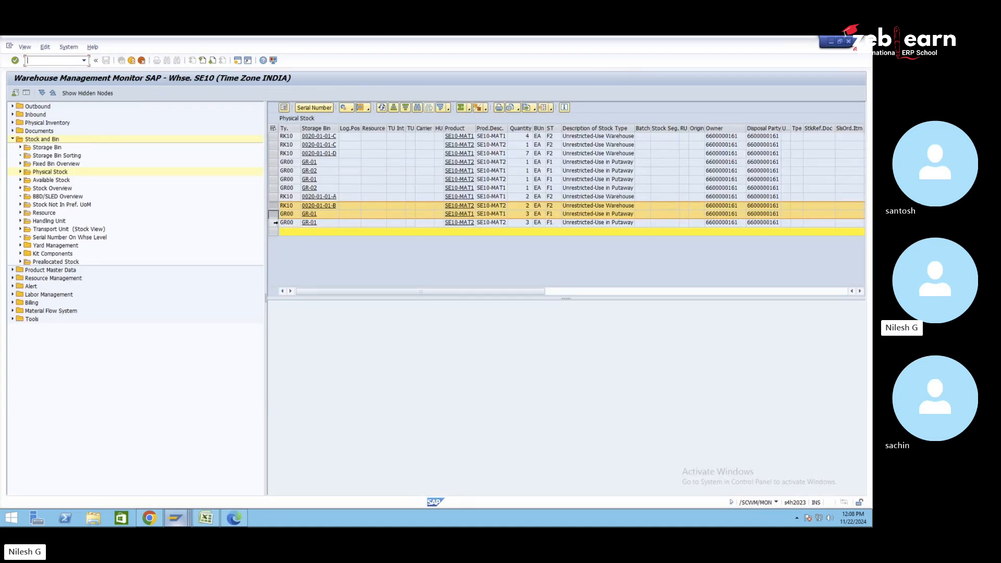
left_click(273, 222)
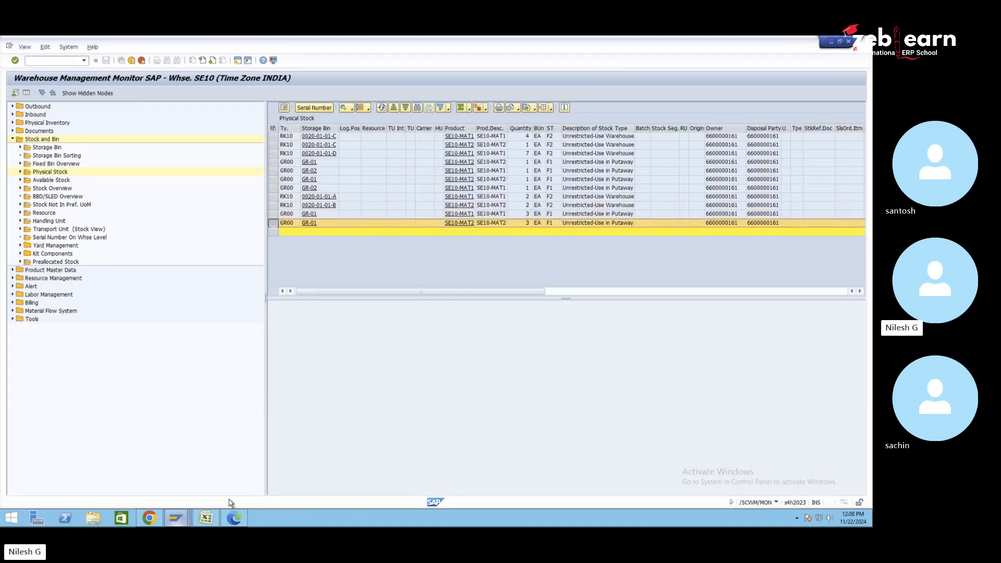
mouse_move(182, 518)
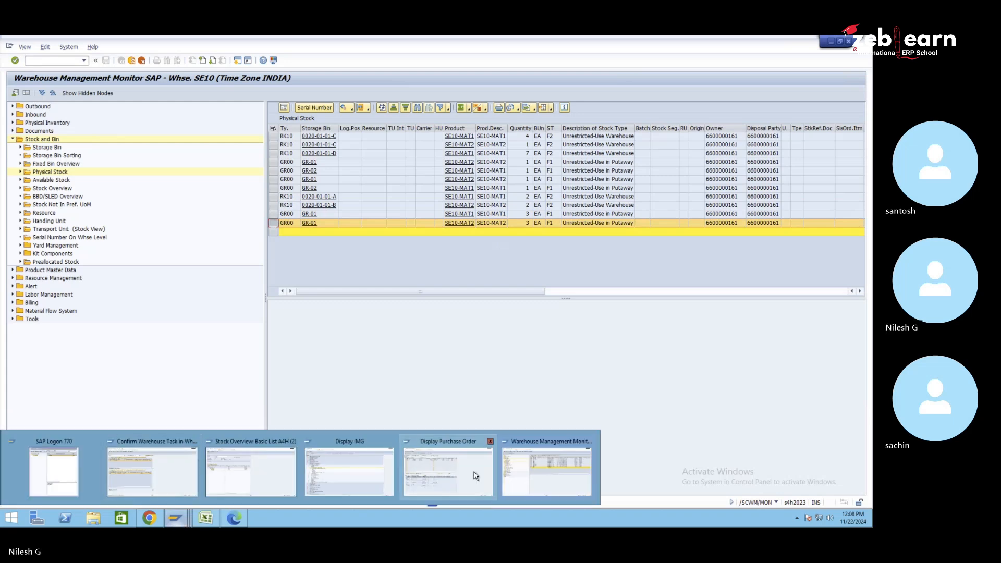
left_click(527, 471)
- Reopen the Configure Stock Type customizing for warehouse SE10 and select stock type F1, Unrestricted-Use in Putaway
left_click(181, 522)
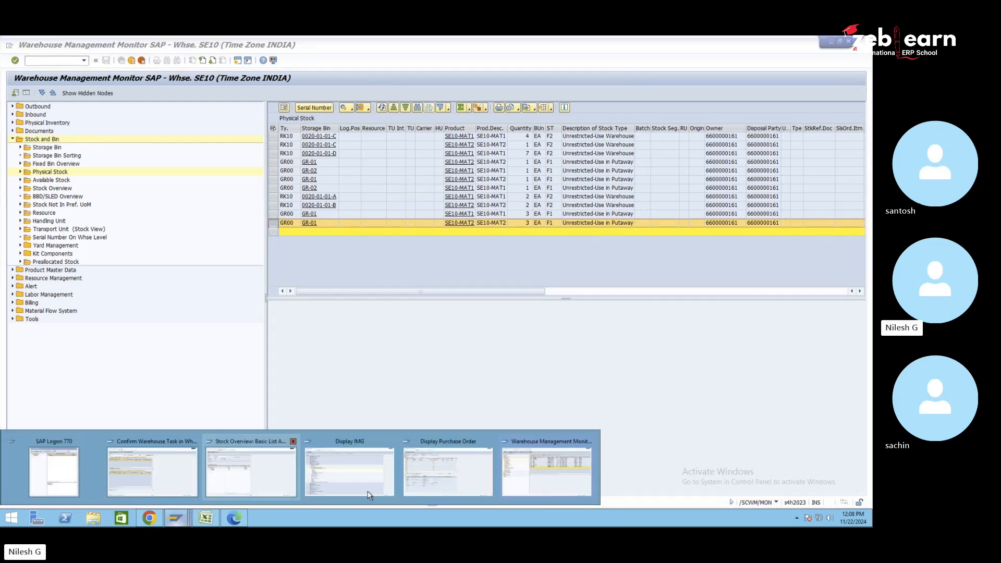
left_click(349, 472)
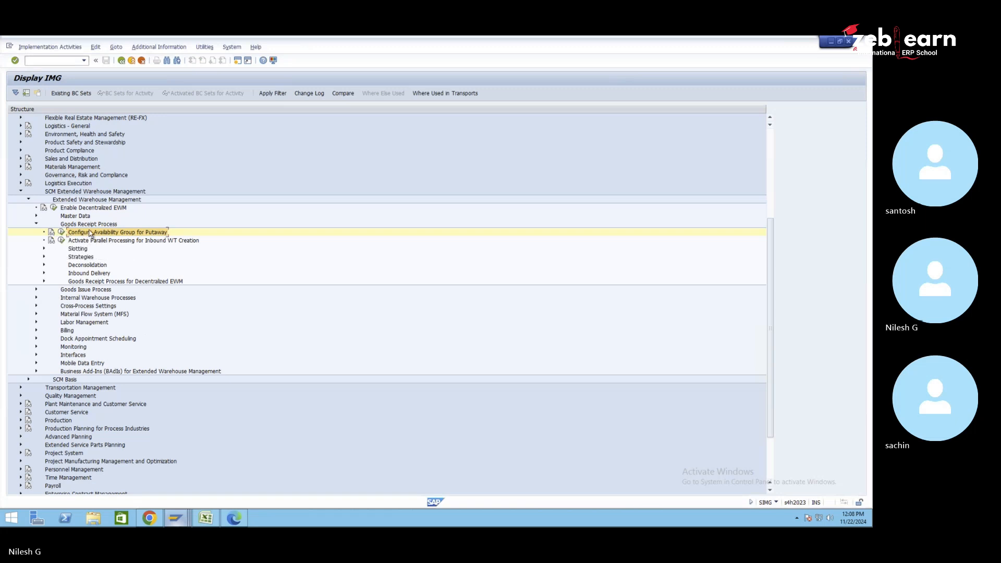
left_click(61, 233)
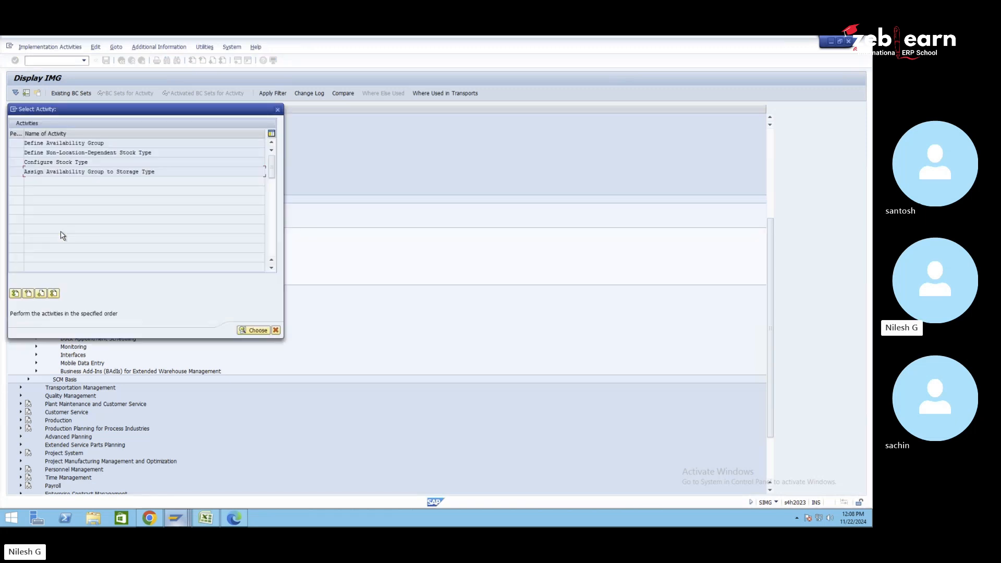
double_click(81, 163)
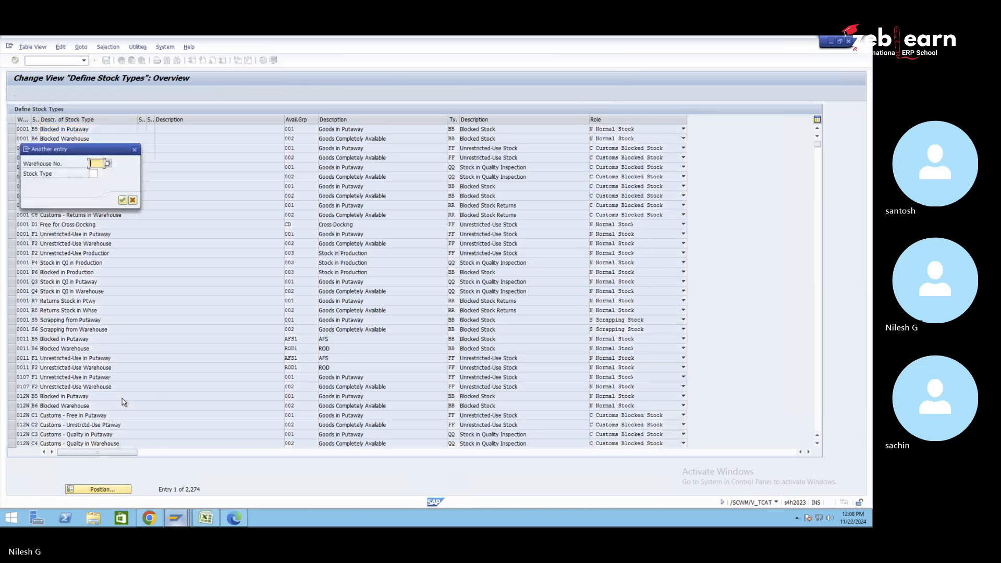
type("se10")
key("Return")
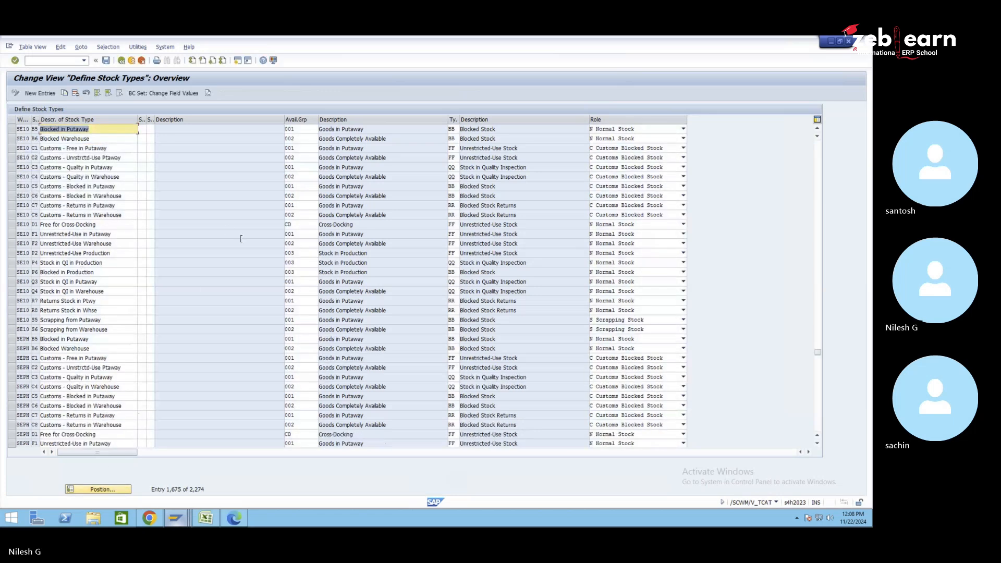
left_click(12, 234)
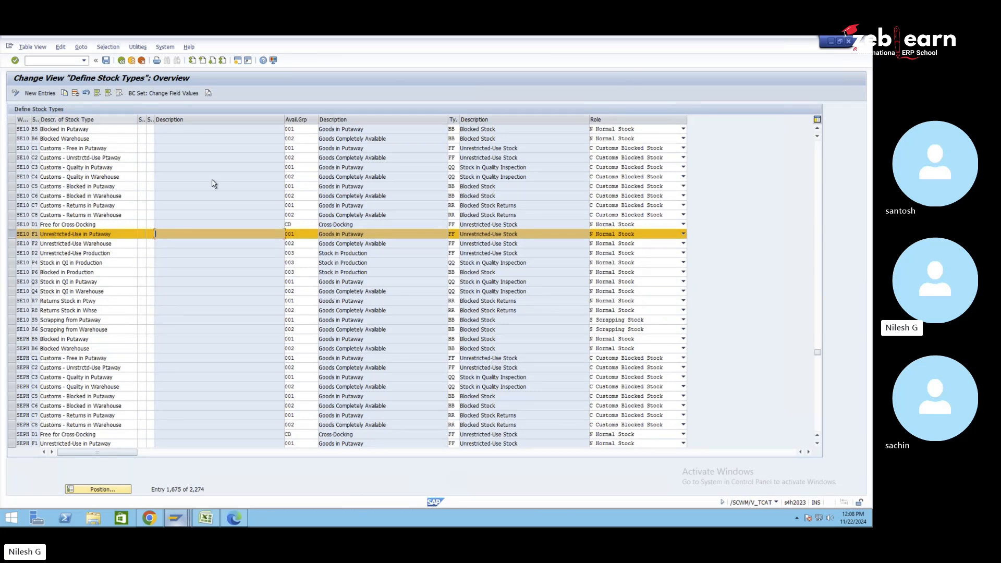
- Leave the stock type customizing and open the Define Warehouse Process Type activity for warehouse tasks in Cross-Process Settings
left_click(121, 61)
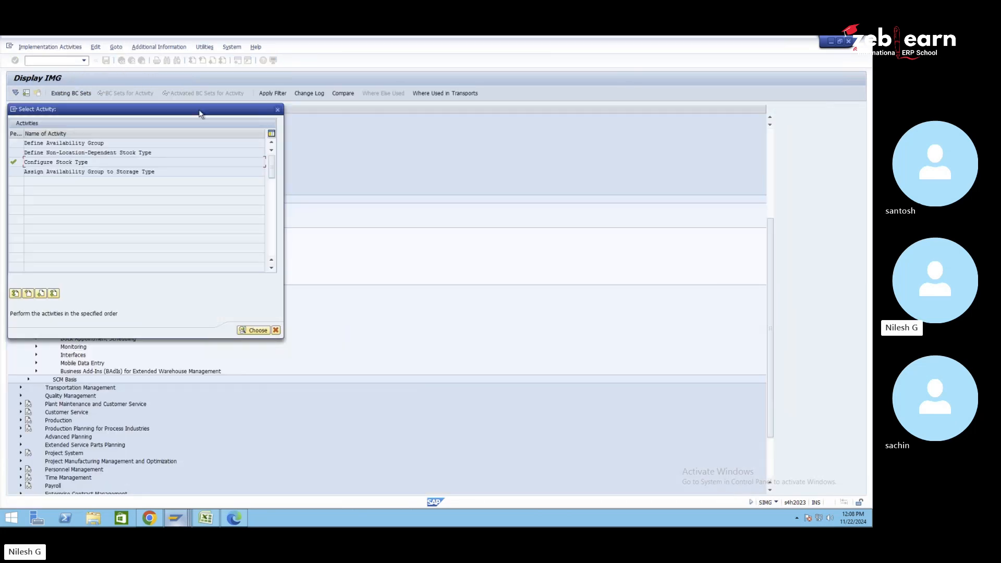
key("Escape")
left_click(37, 224)
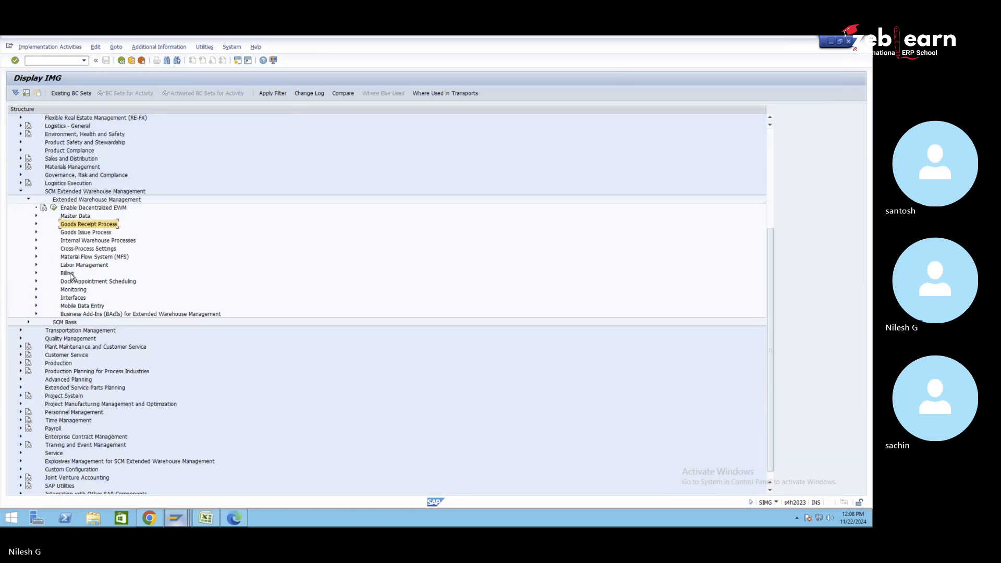
left_click(80, 249)
left_click(36, 249)
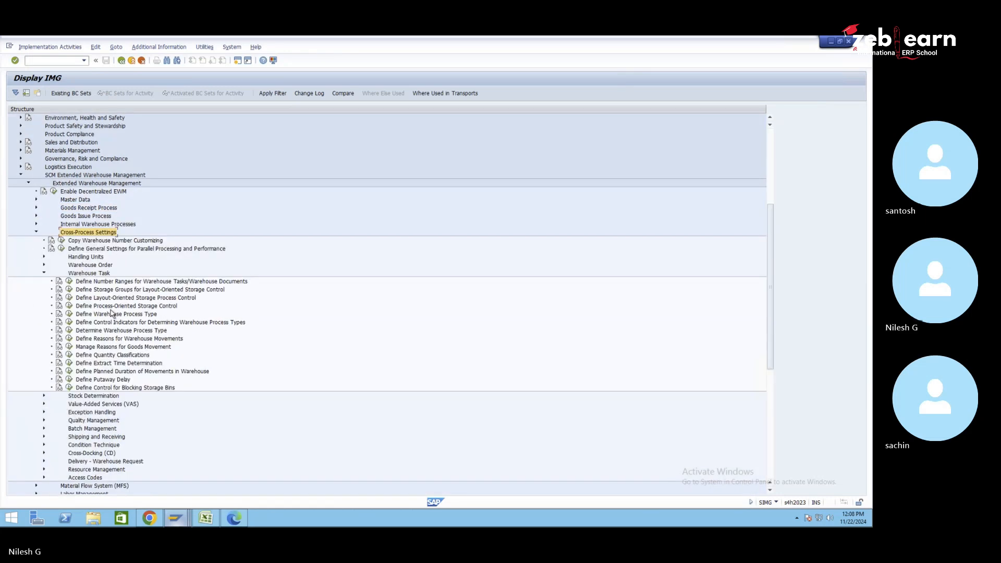
left_click(128, 315)
left_click(69, 315)
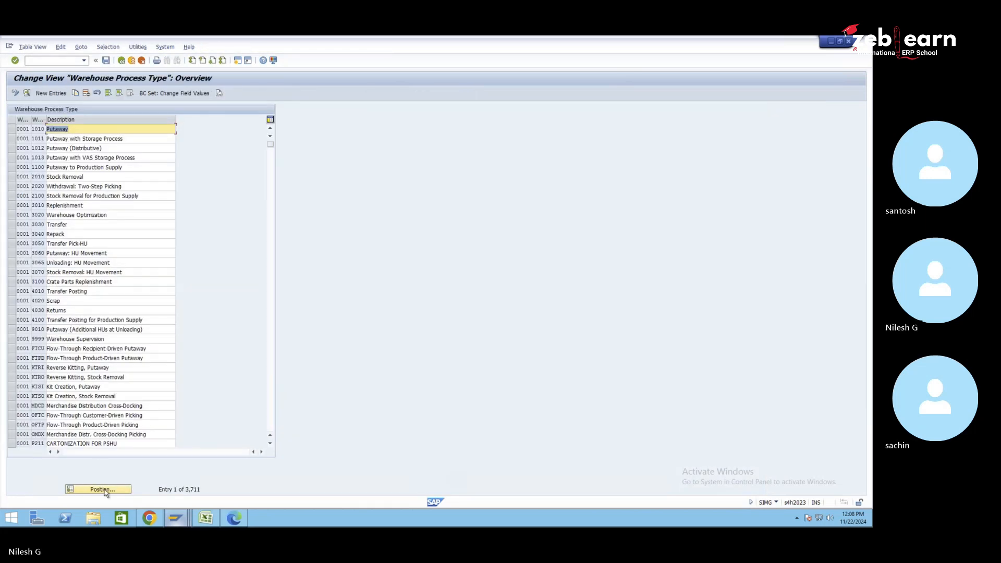
- Go to warehouse SE10's process types and view the availability group in the details of 1010 Putaway
left_click(104, 491)
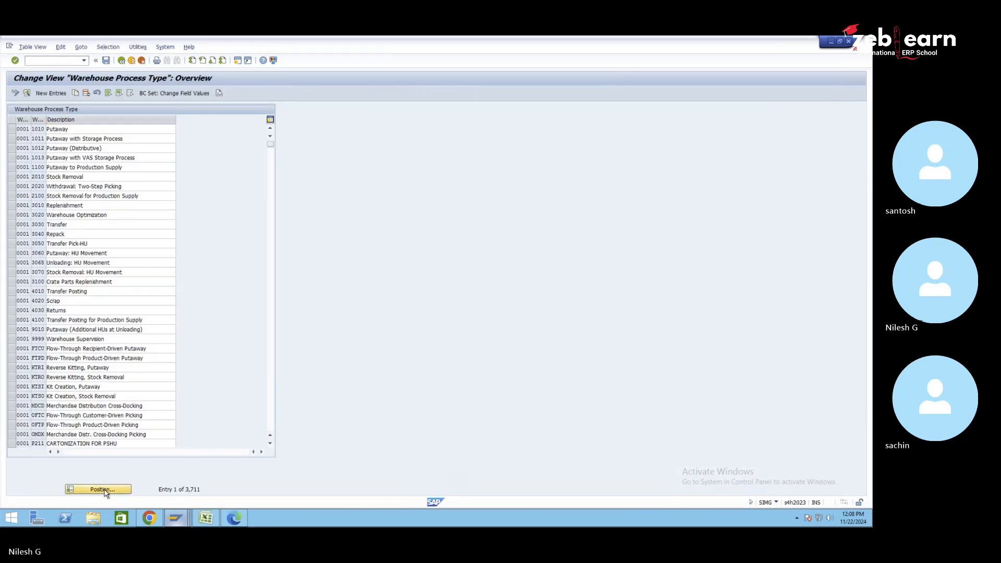
key("Return")
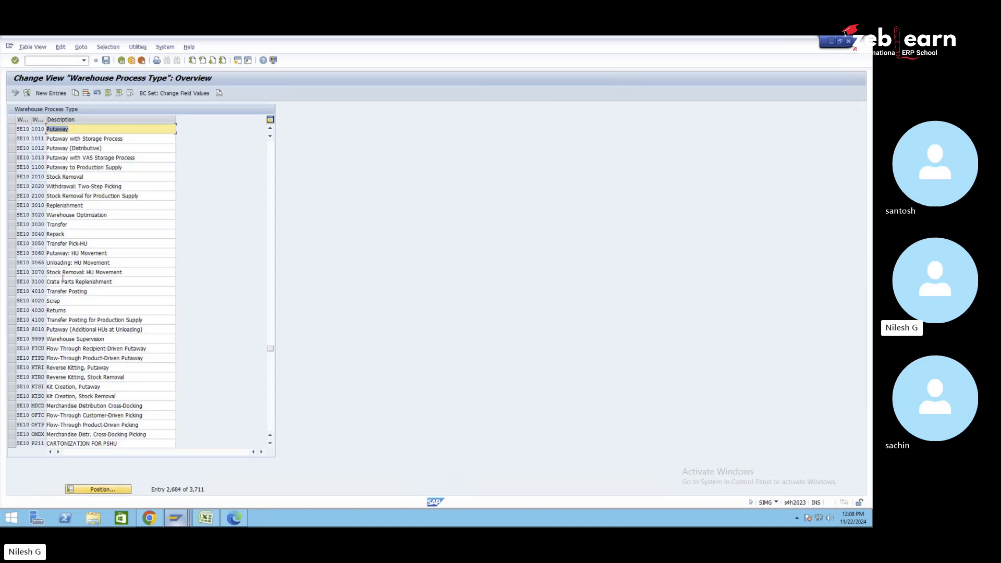
double_click(56, 131)
scroll(164, 333, "down", 1)
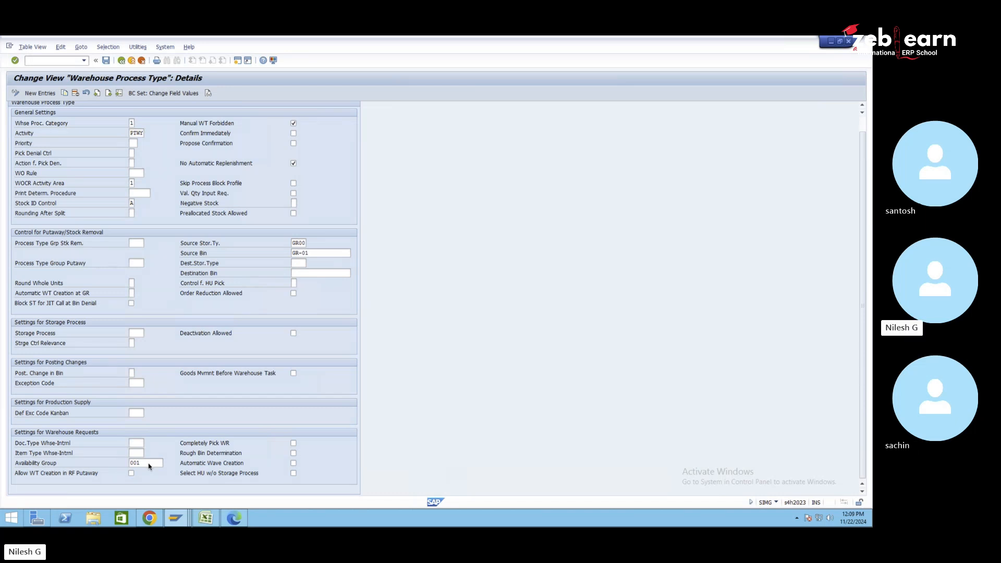
- Switch to the Excel notes and fill the F1 cell D16 with blue
left_click(206, 518)
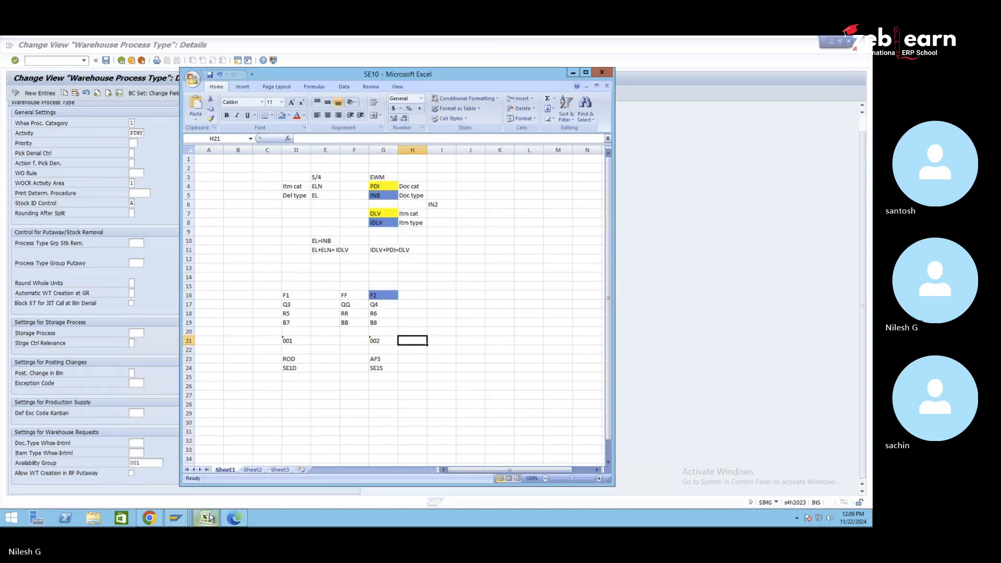
left_click(290, 295)
left_click(296, 341)
left_click(294, 298)
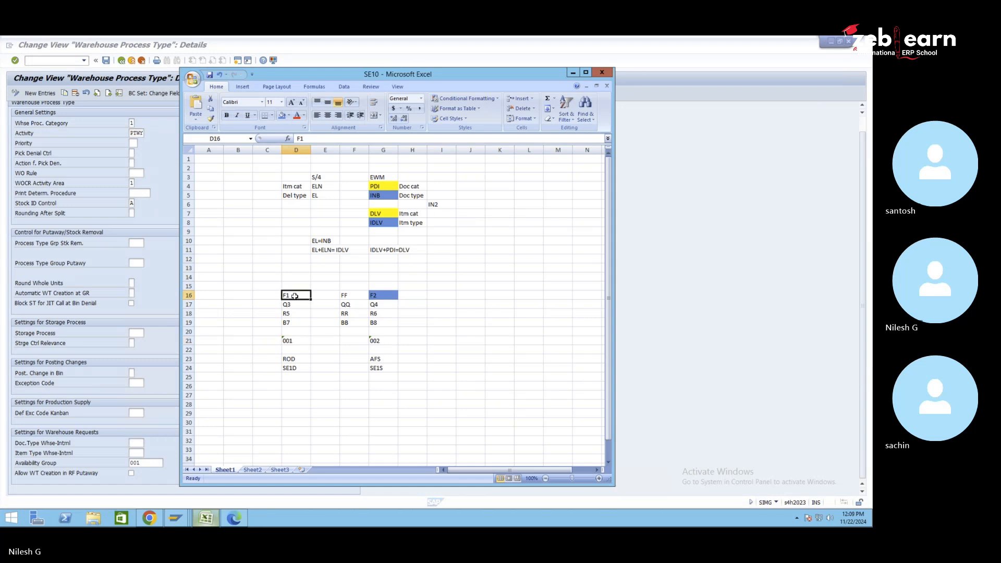
left_click(282, 116)
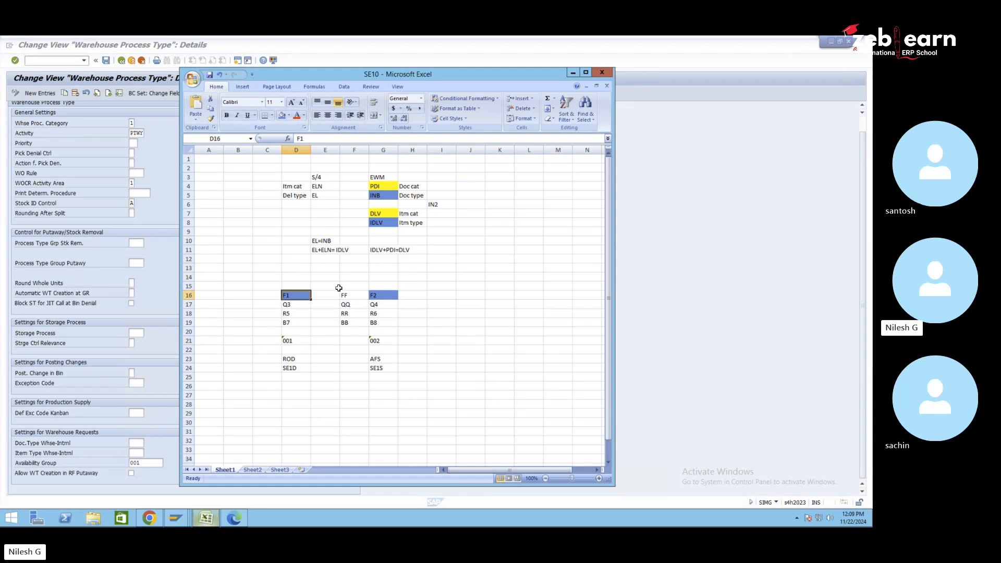
- Label the stock type row EWM in C16 and the storage location row "S/4 , ECC" in C24, and select each labelled row
left_click(262, 298)
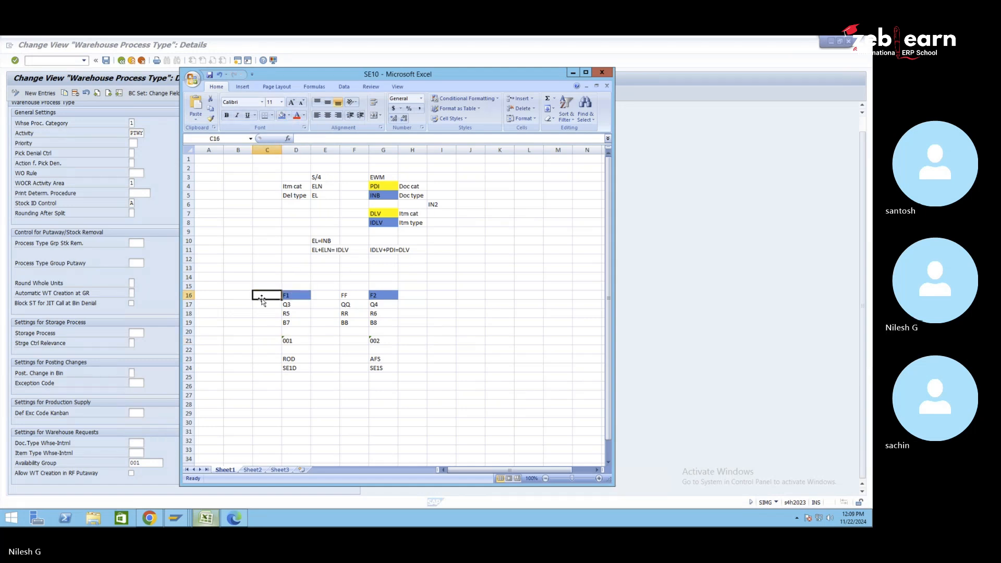
type("EWM")
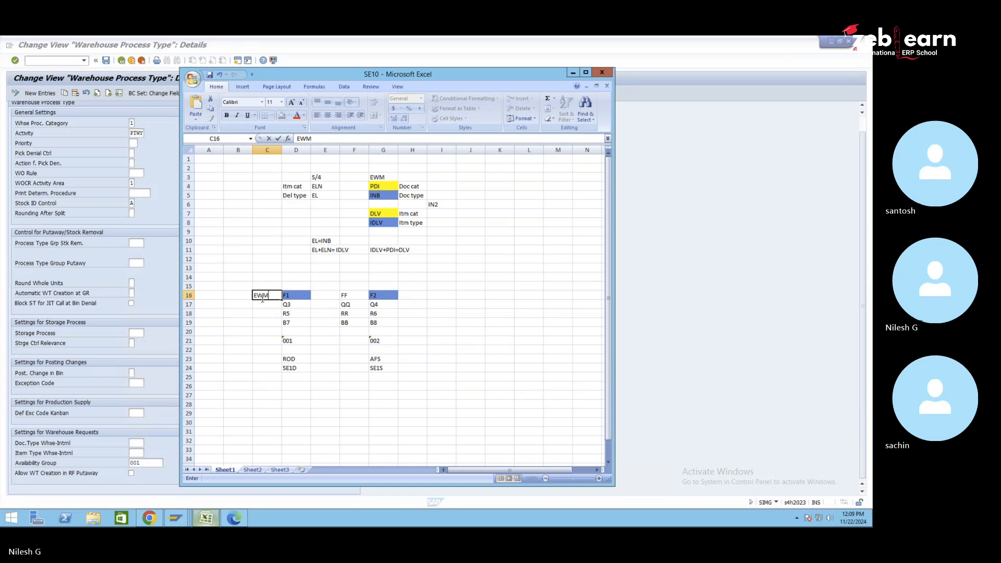
left_click(262, 371)
type("S")
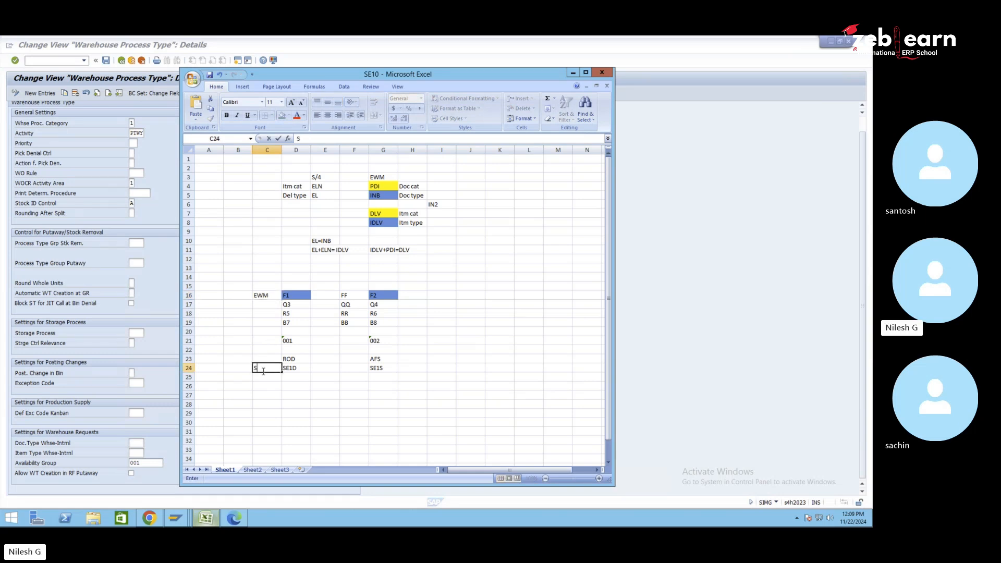
type("/4 , ECC")
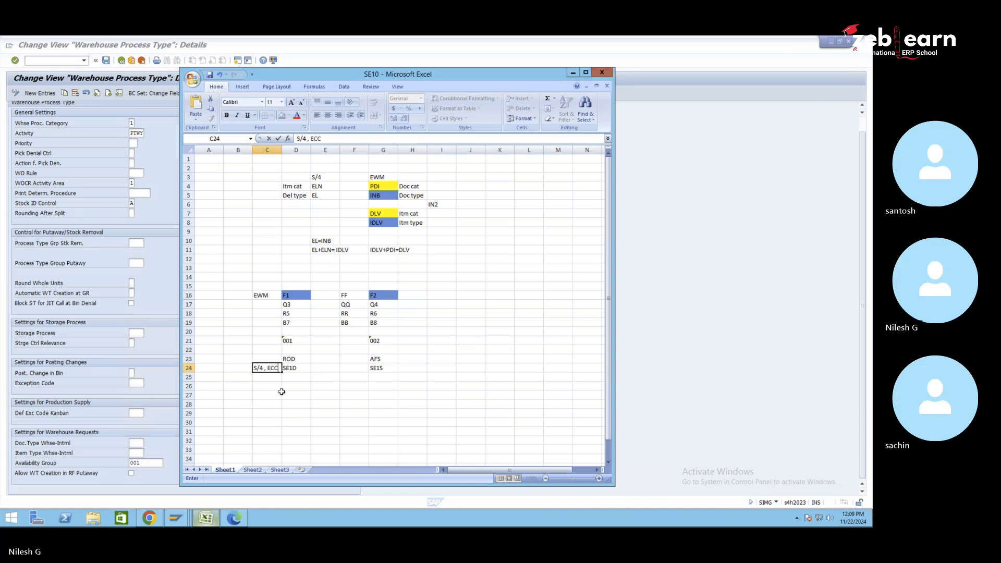
left_click(273, 395)
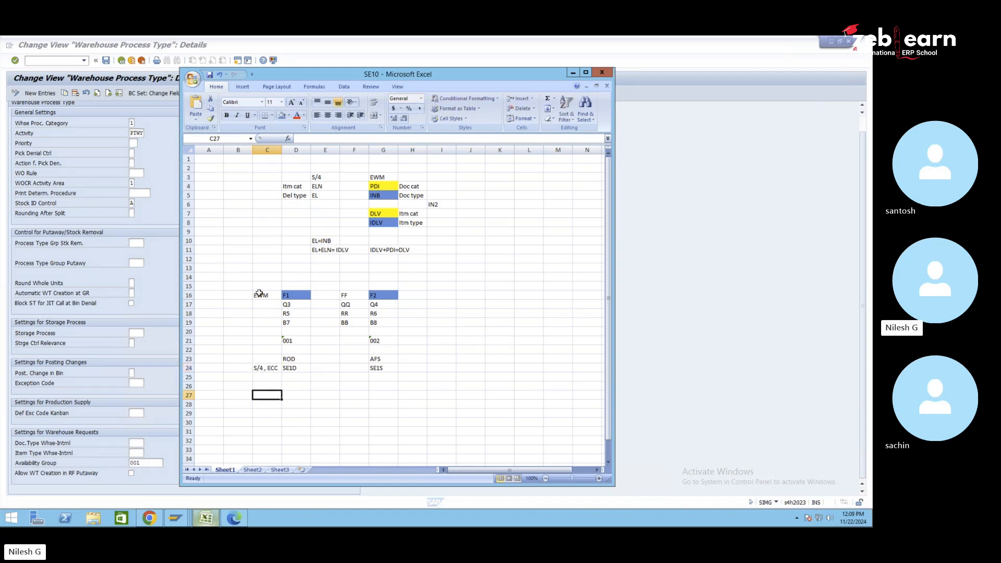
left_click_drag(259, 295, 396, 298)
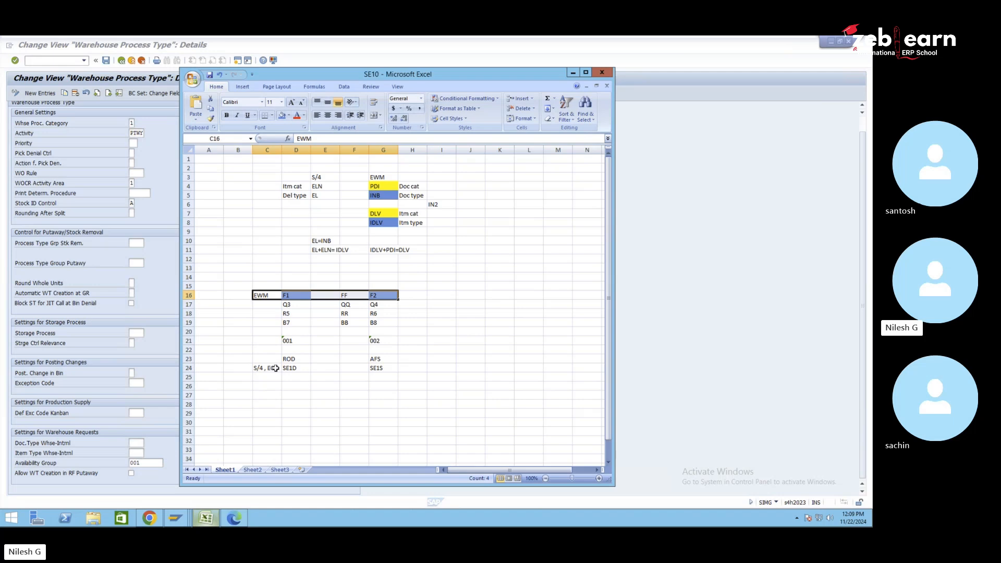
left_click_drag(270, 370, 392, 371)
- Switch to SAP, leave the warehouse process type customizing and collapse the Warehouse Task and Cross-Process Settings nodes
left_click(699, 328)
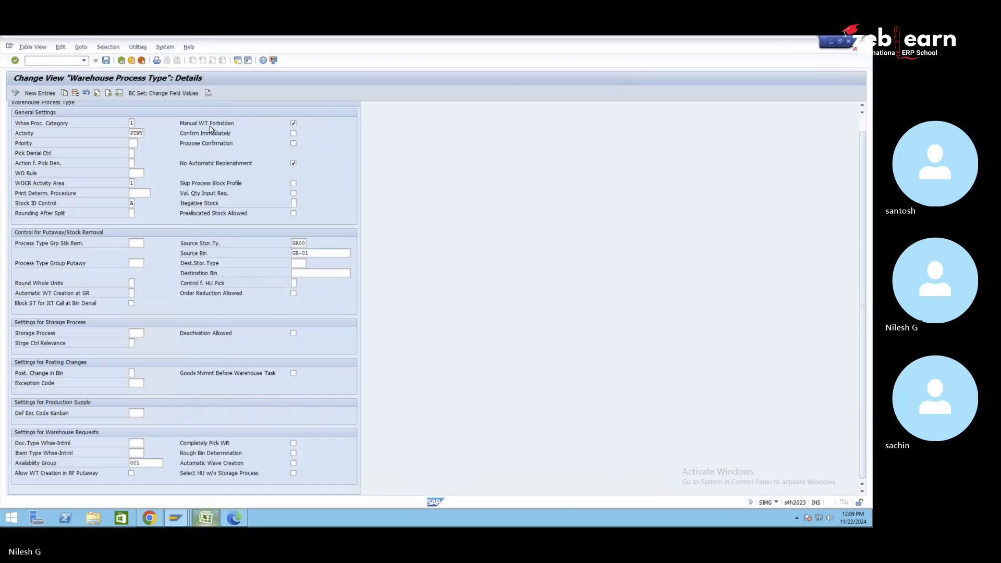
left_click(121, 61)
left_click(121, 61)
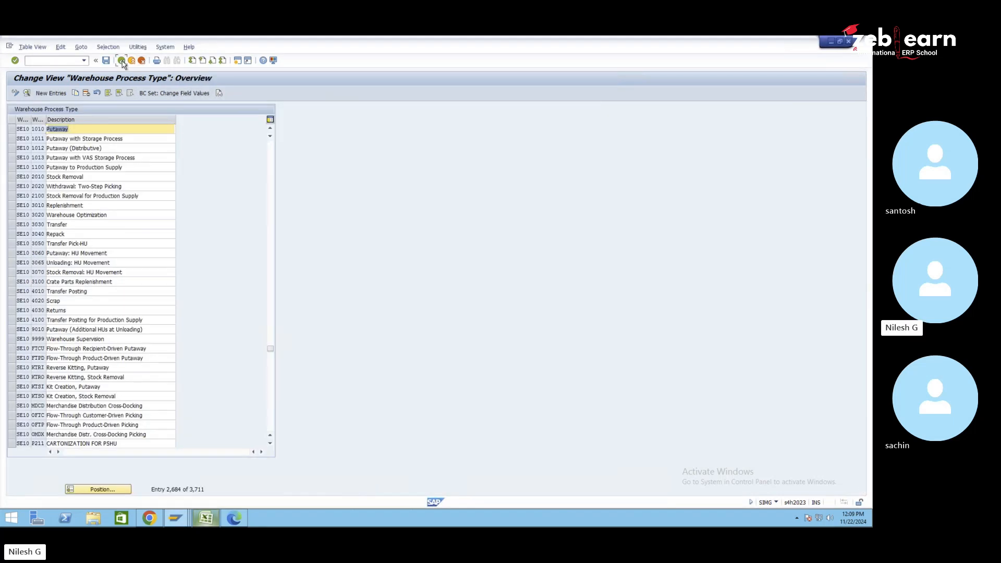
left_click(44, 273)
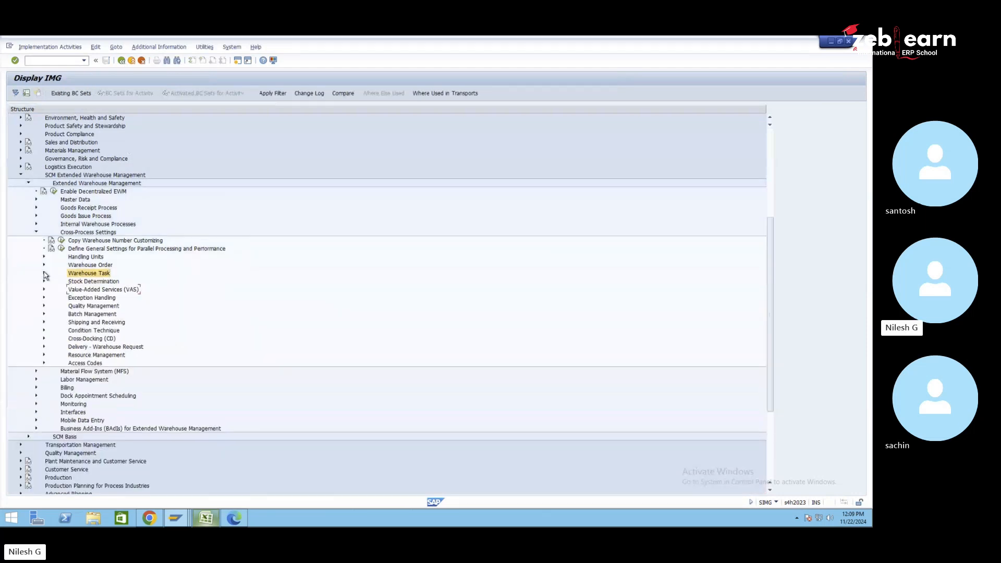
left_click(35, 232)
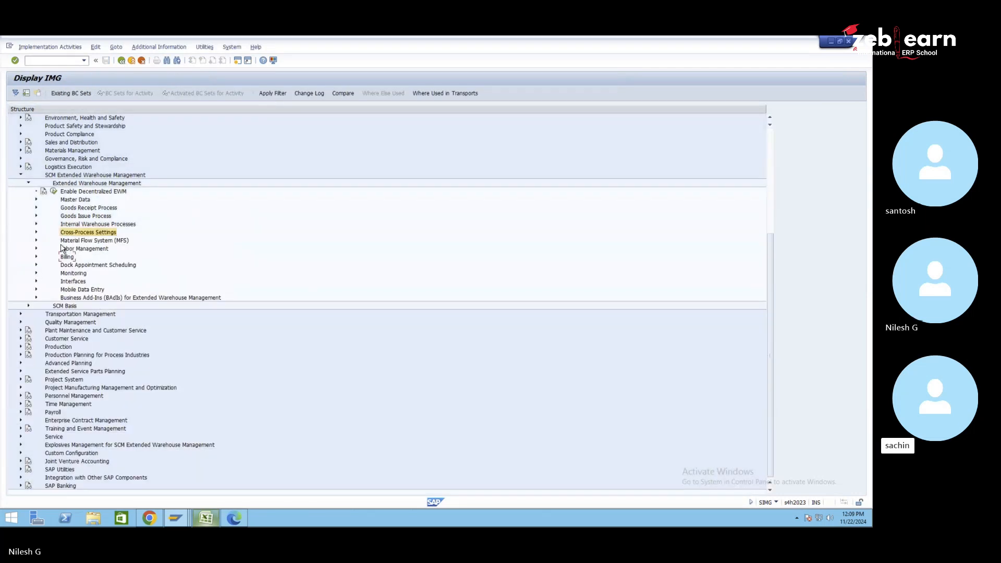
- Open the Map Storage Locations from ERP System to EWM activity in the Goods Movements settings of ERP Integration under Interfaces
left_click(36, 282)
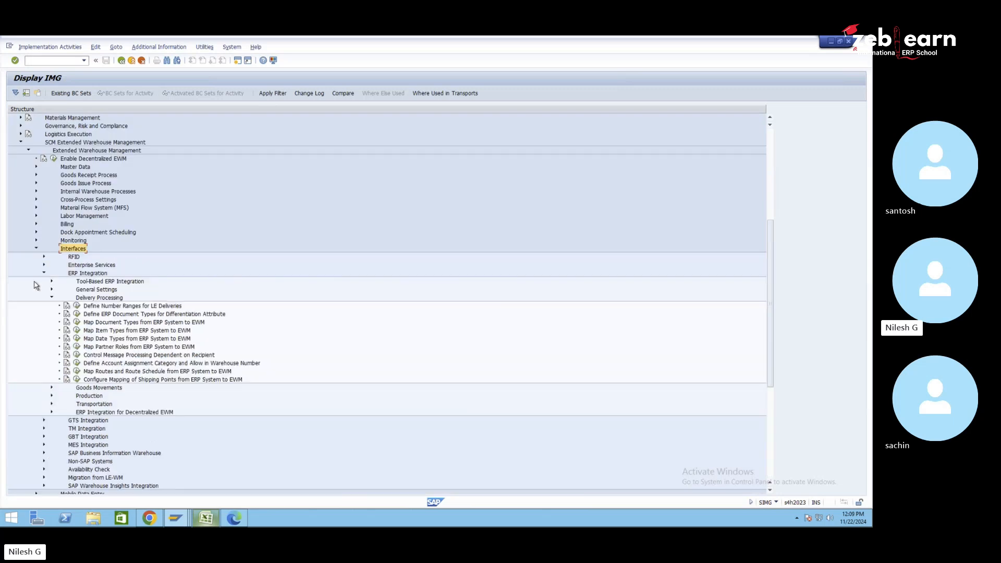
left_click(51, 297)
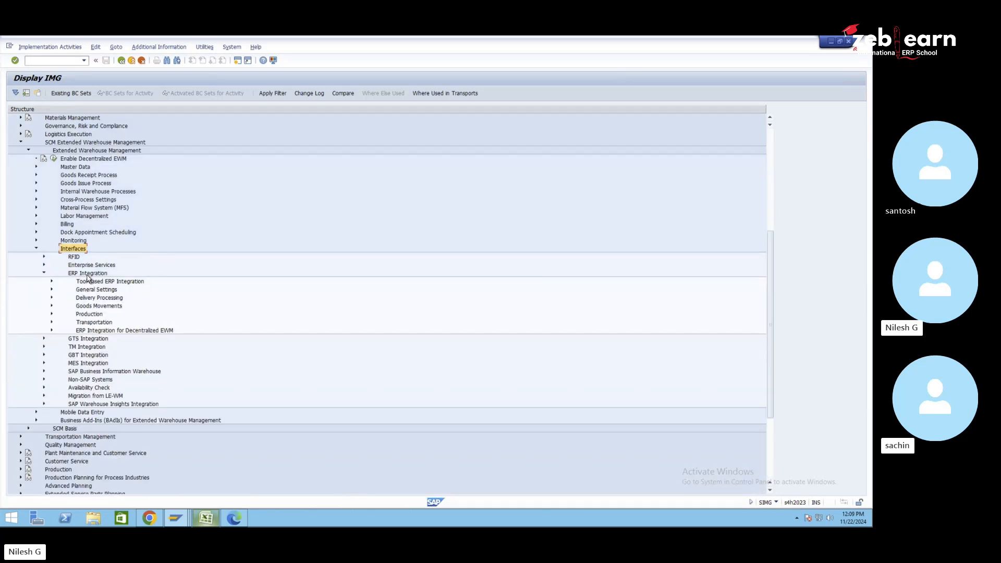
left_click(87, 275)
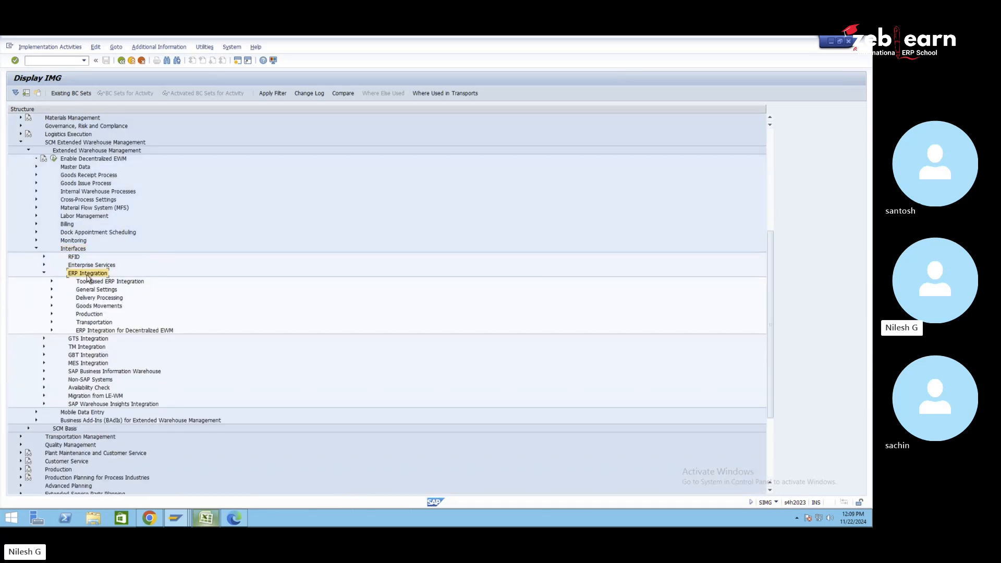
left_click(104, 306)
left_click(52, 306)
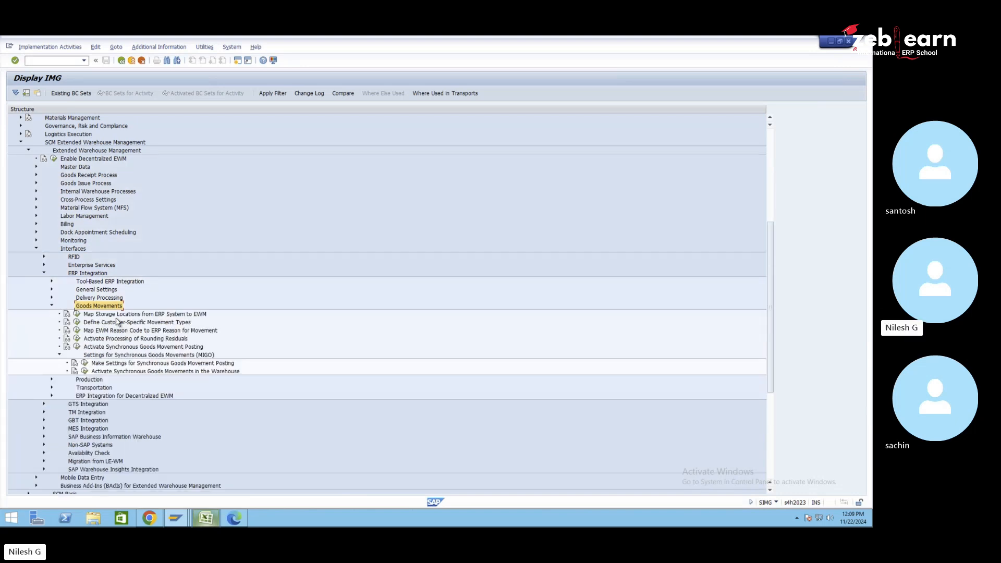
left_click(133, 314)
left_click(77, 314)
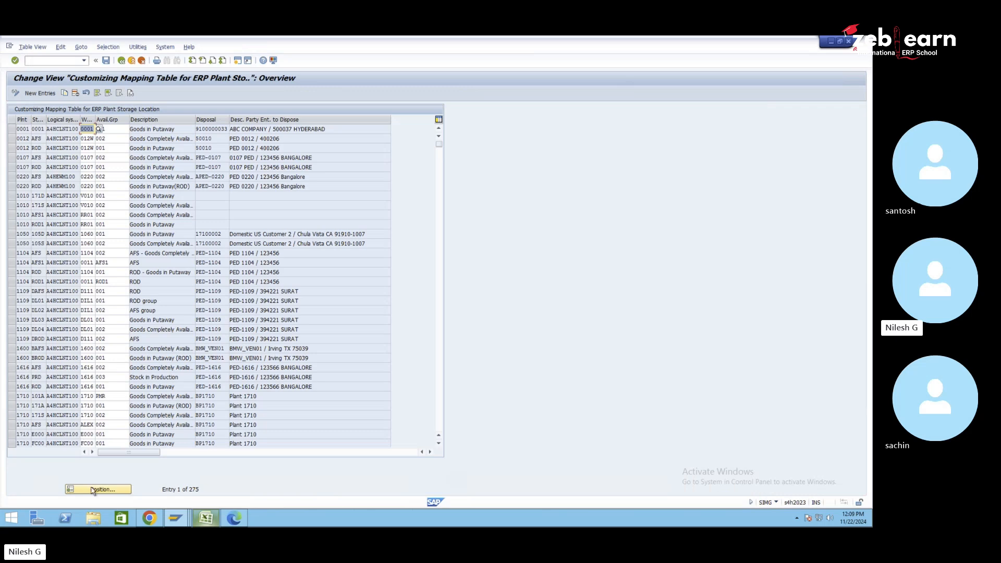
- Go to plant SE10 in the storage location mapping table and select its entries for availability groups 001 and 002
left_click(93, 491)
type("se1")
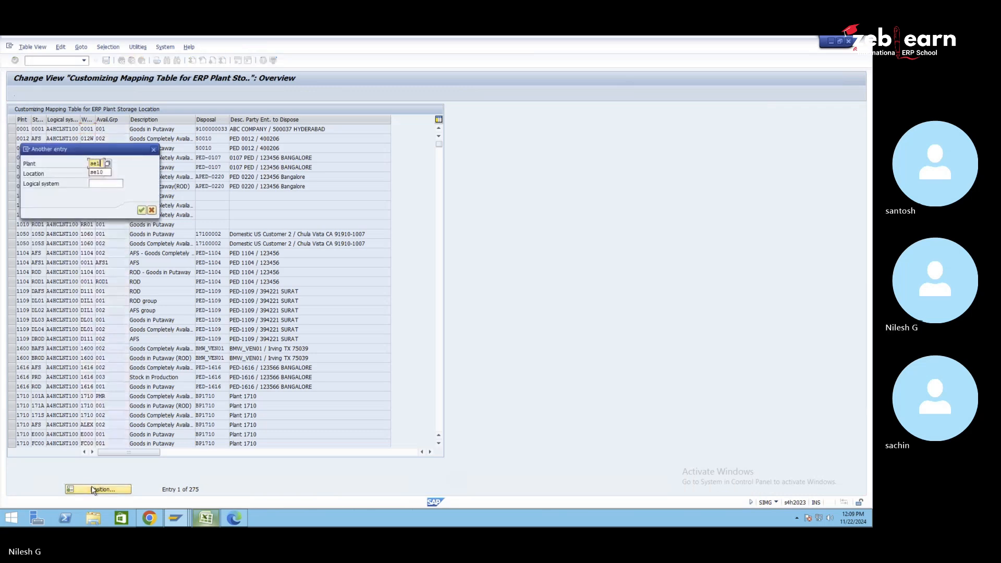
type("0")
key("Return")
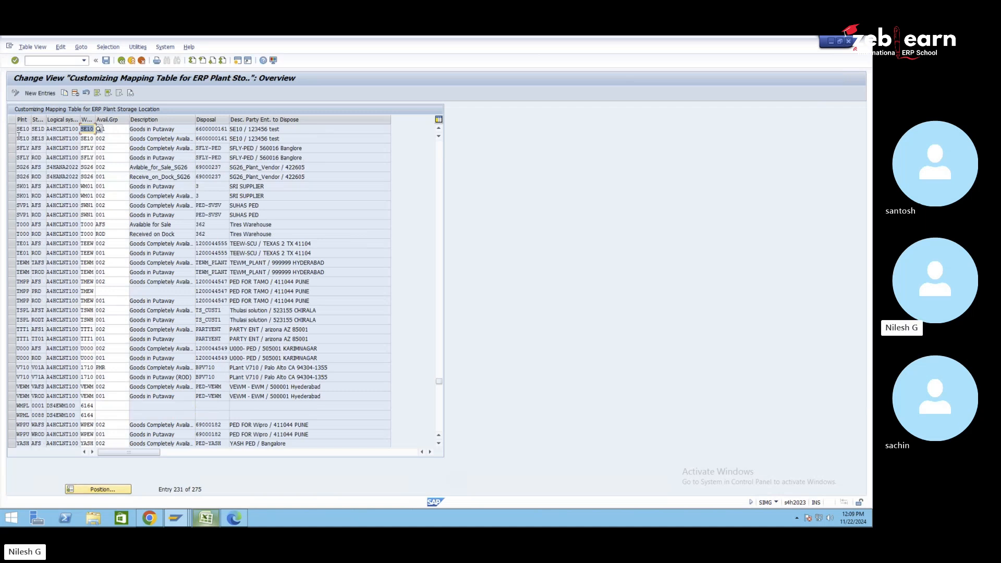
left_click(49, 129)
left_click(169, 129)
left_click(11, 139)
left_click(11, 130, "ctrl")
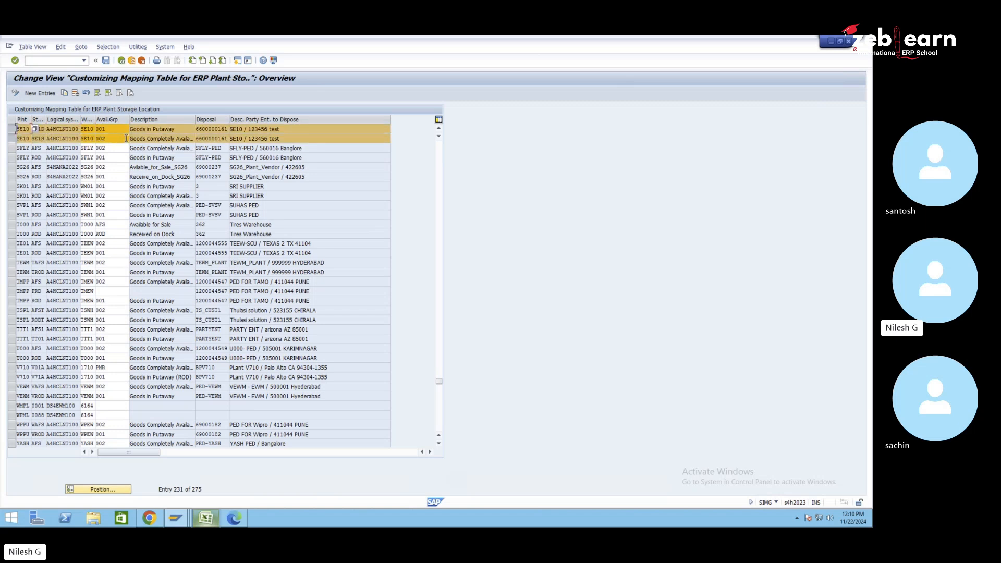
left_click(151, 139)
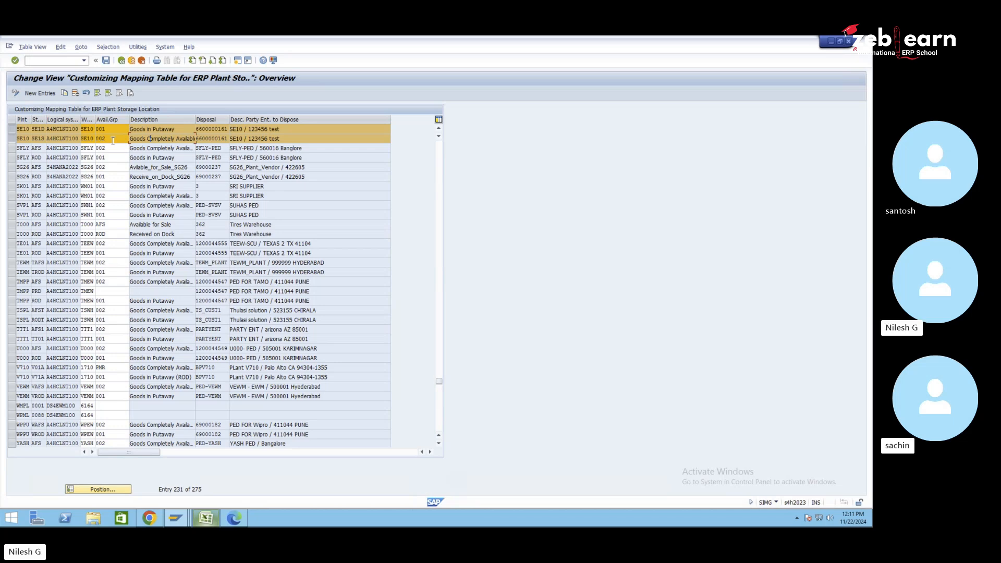
- Switch to the Excel notes and list MM, SD and FICO in C25:C27 beneath the S/4 , ECC label
left_click(206, 518)
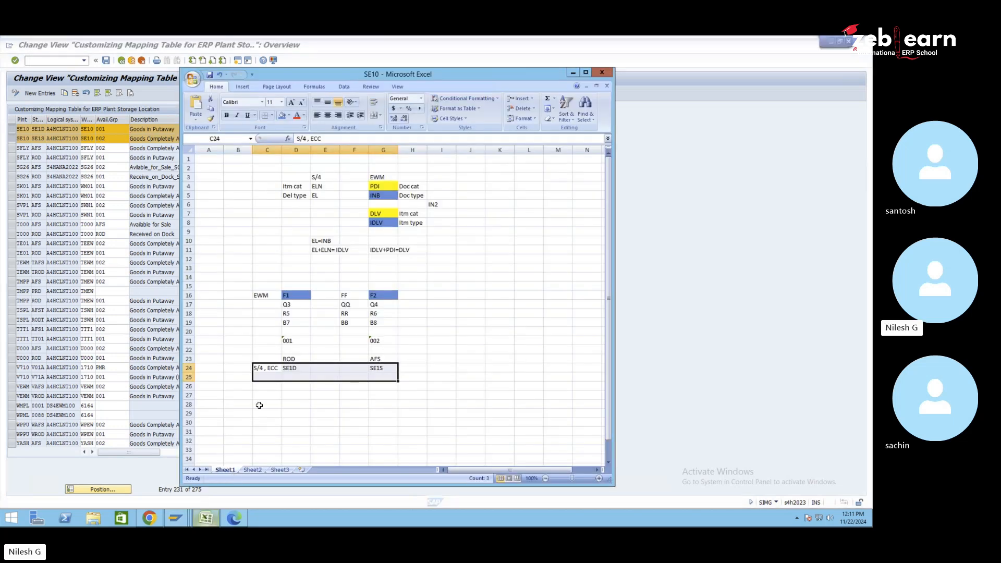
left_click(266, 379)
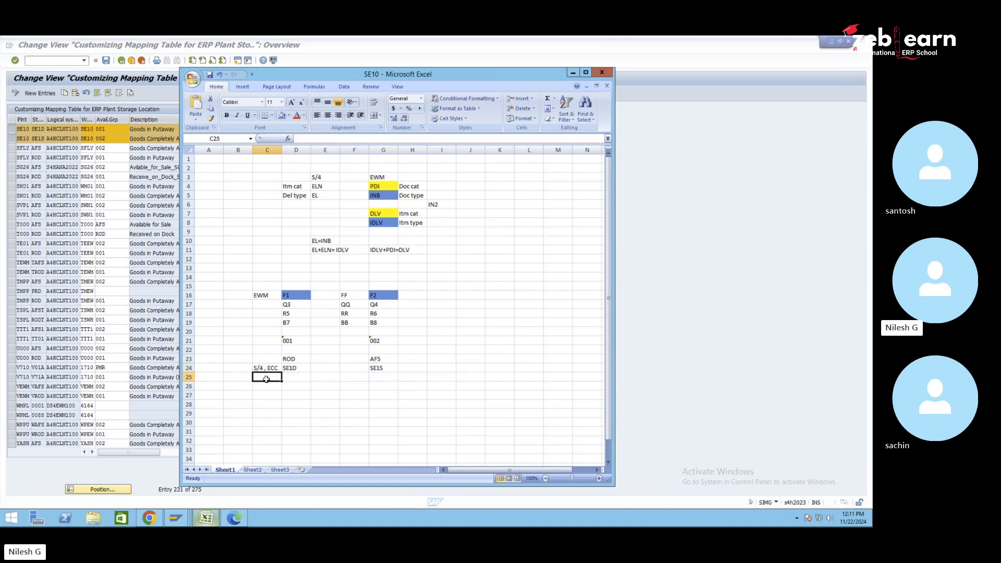
type("MM")
key("Return")
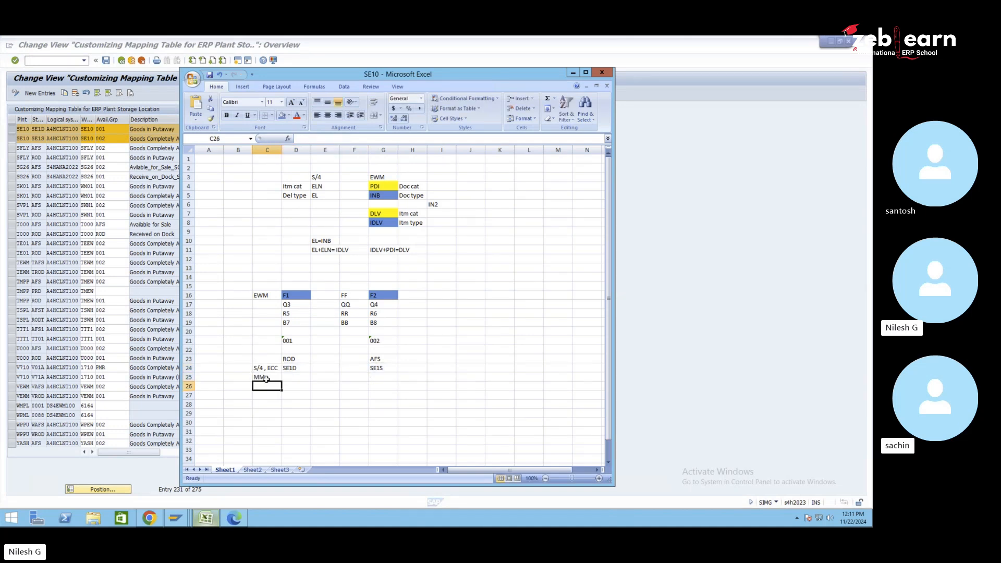
type("SD")
key("Return")
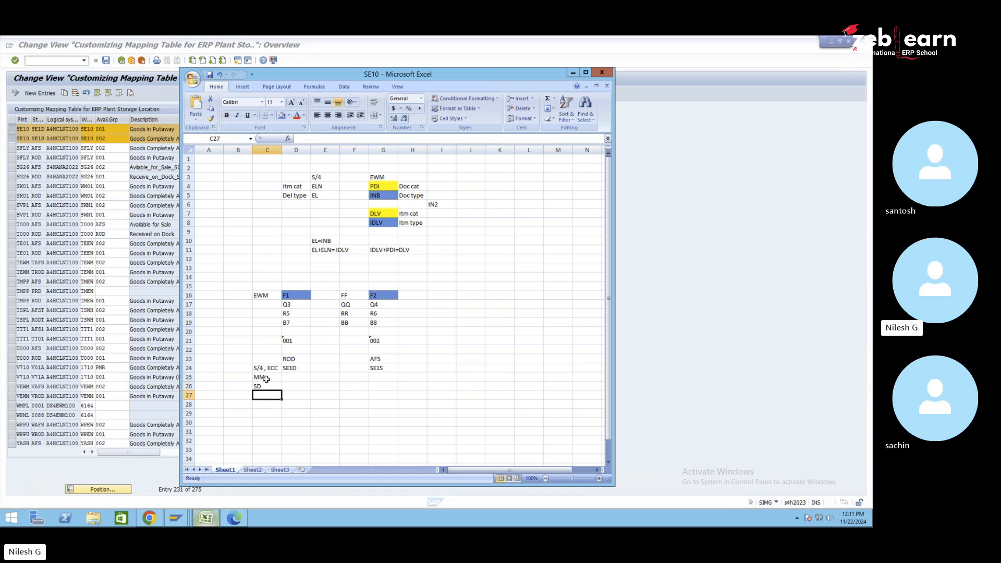
type("FICO")
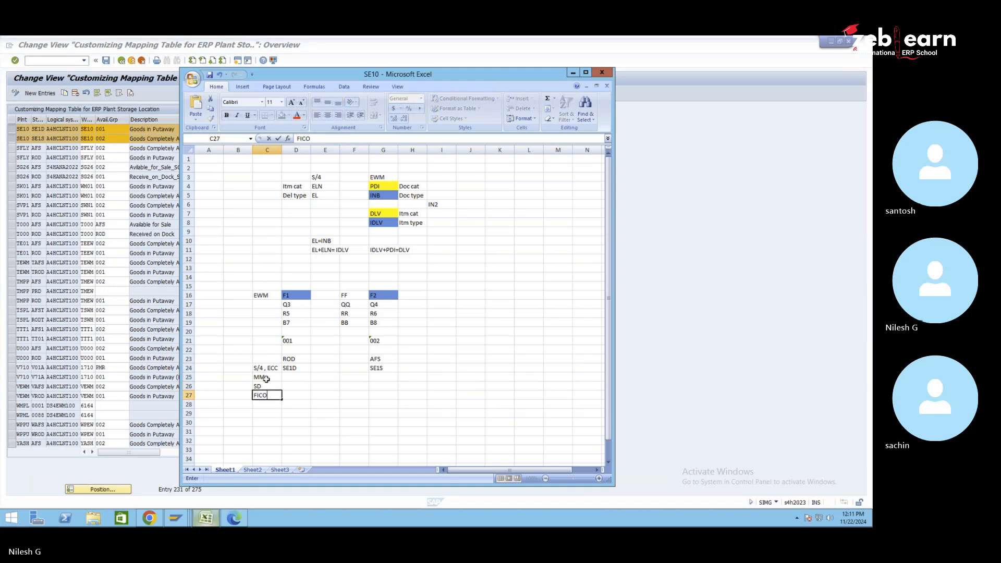
- Point out the EWM and S/4 , ECC labels and select the MM, SD and FICO list
left_click(259, 295)
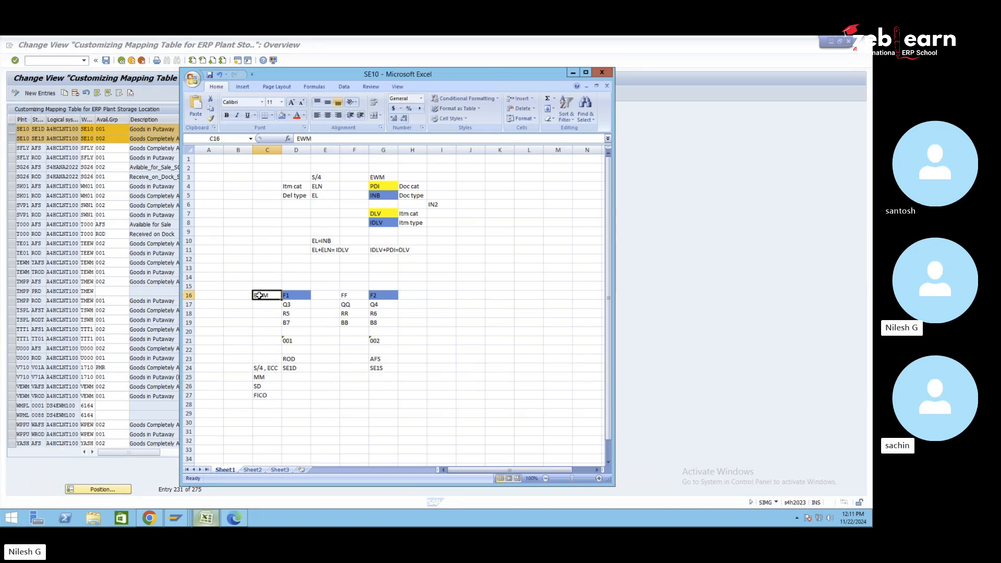
left_click(270, 369)
left_click(270, 379)
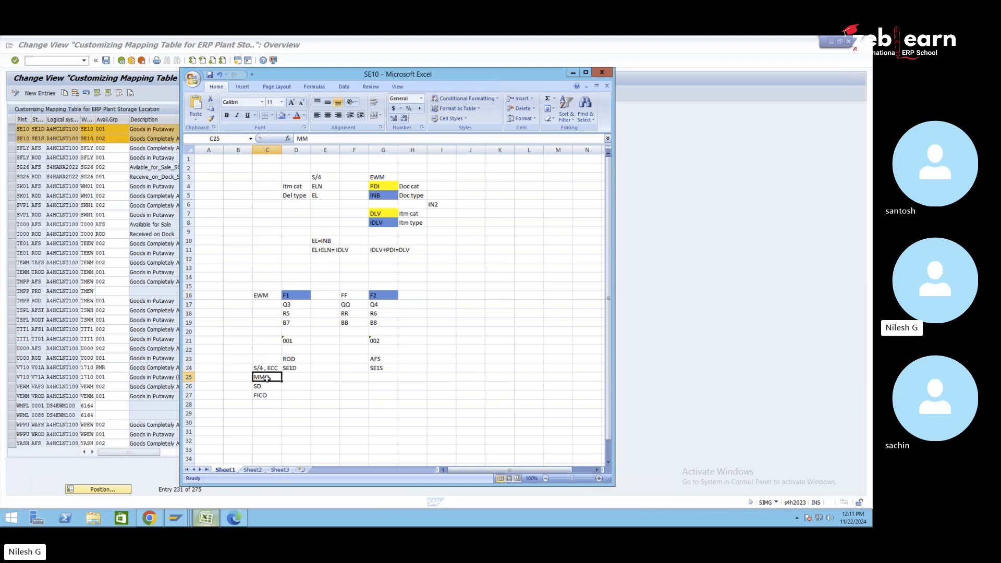
left_click_drag(241, 379, 274, 397)
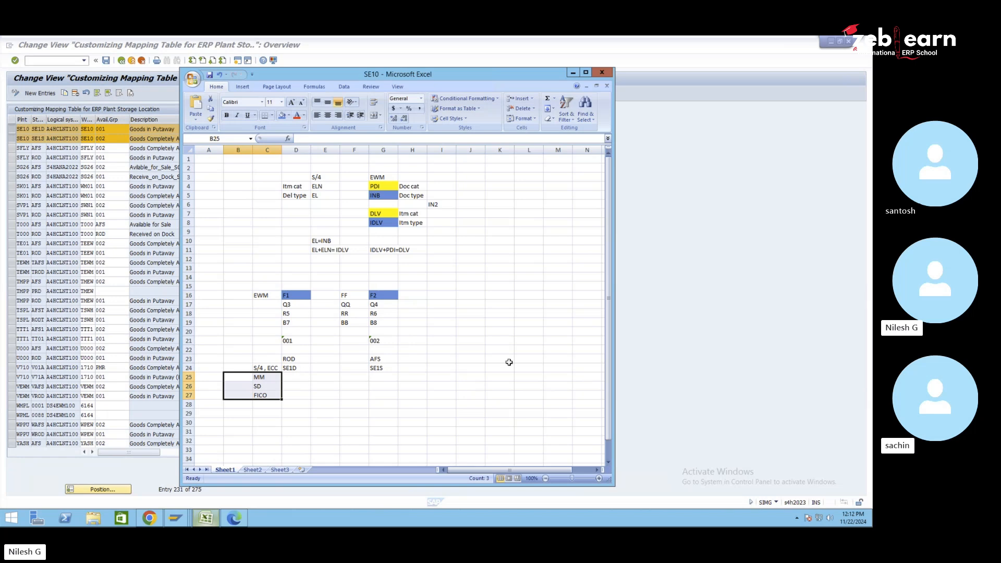
- Switch to SAP, leave the storage location mapping table and collapse the Interfaces node
left_click(659, 333)
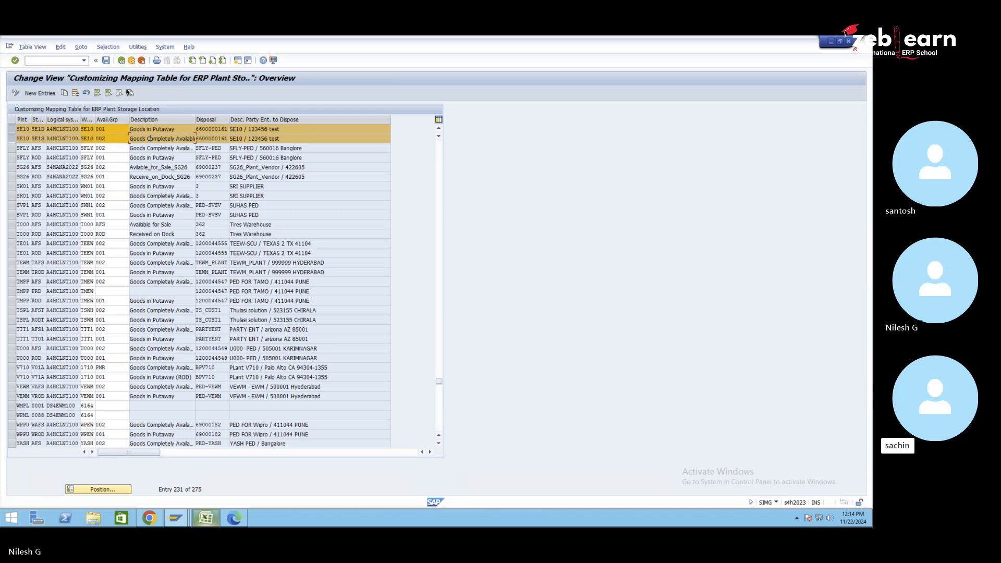
left_click(141, 61)
left_click(124, 204)
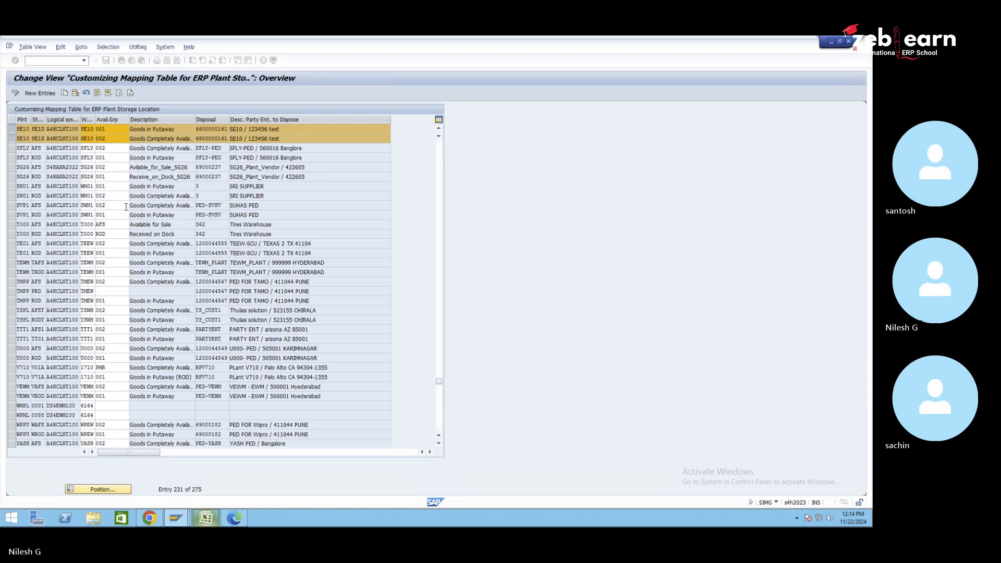
left_click(141, 61)
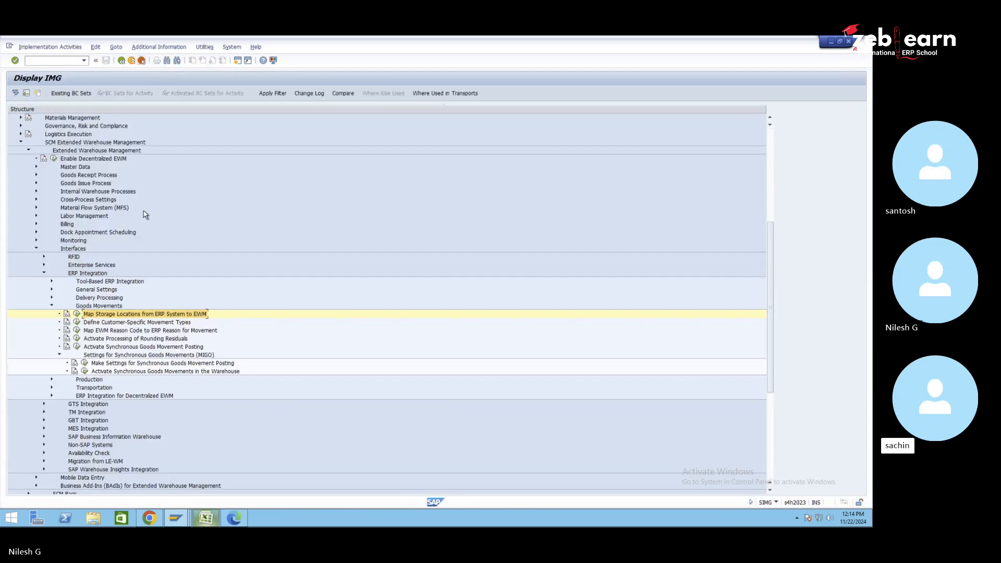
left_click(35, 250)
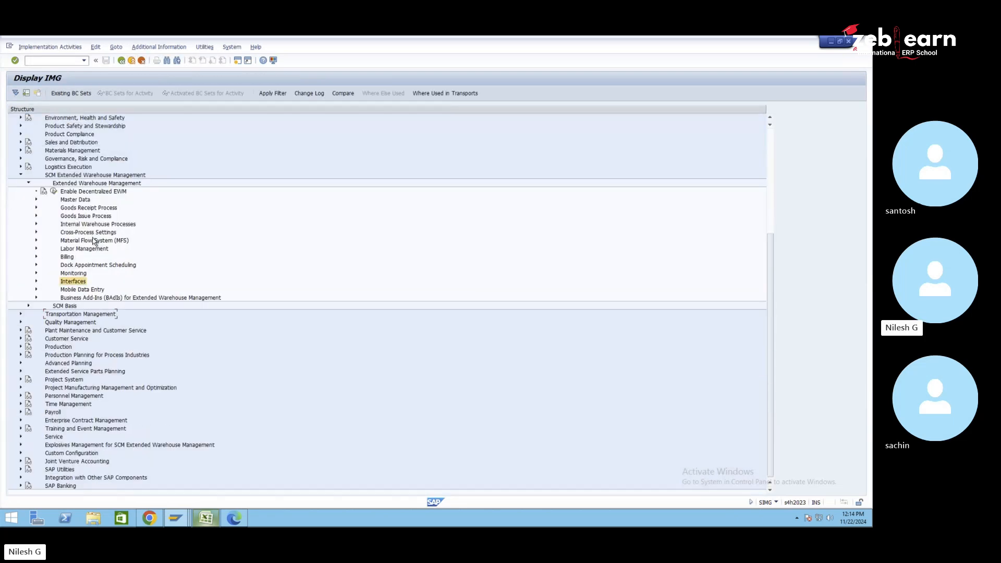
- Reopen the Define Warehouse Process Type activity for warehouse tasks in Cross-Process Settings
left_click(99, 238)
left_click(102, 232)
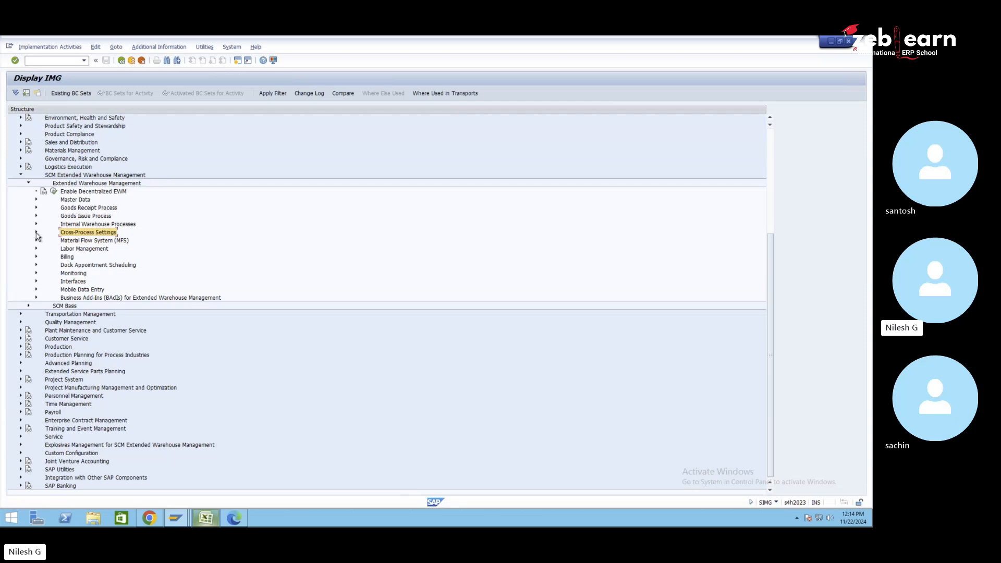
left_click(36, 232)
left_click(101, 274)
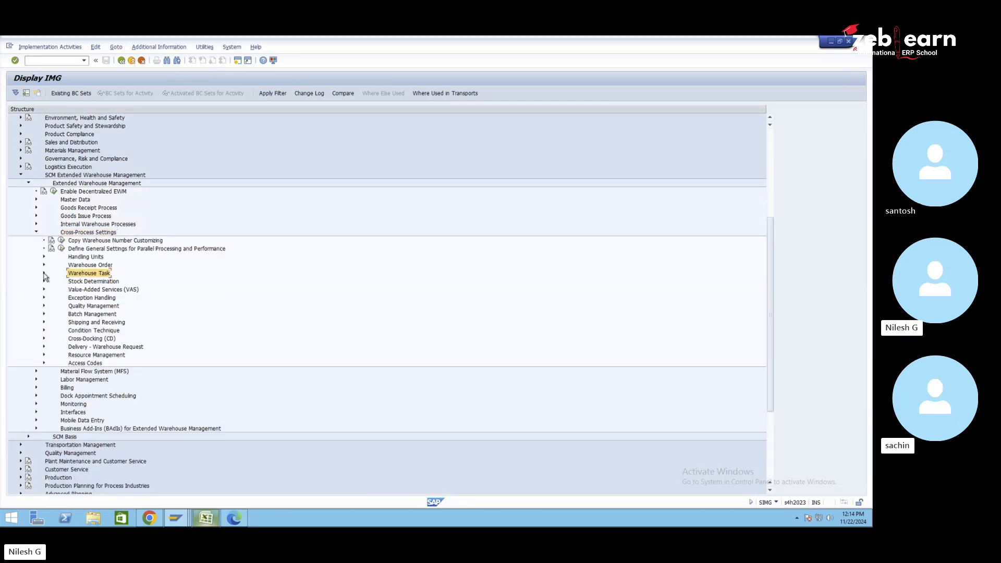
left_click(44, 272)
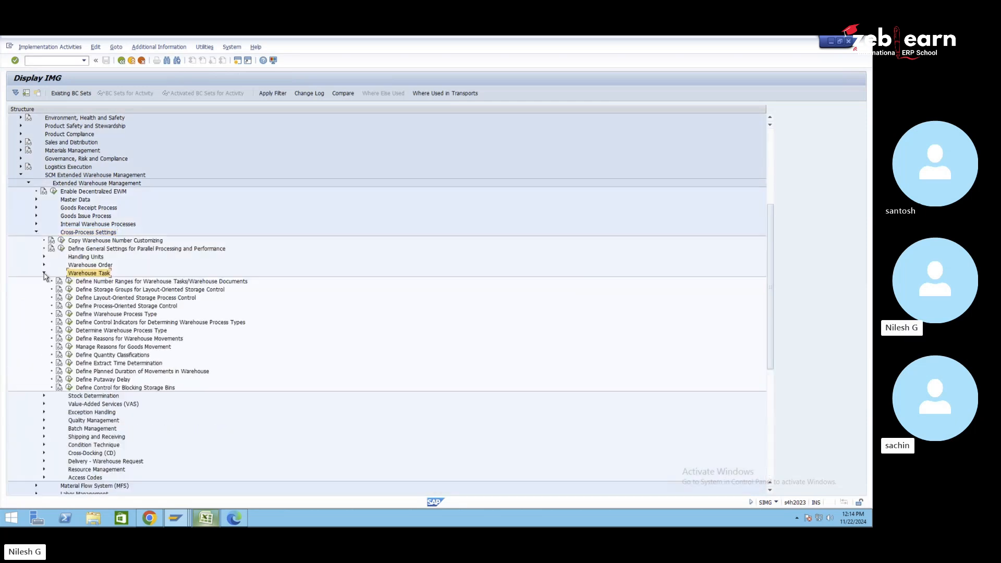
left_click(69, 314)
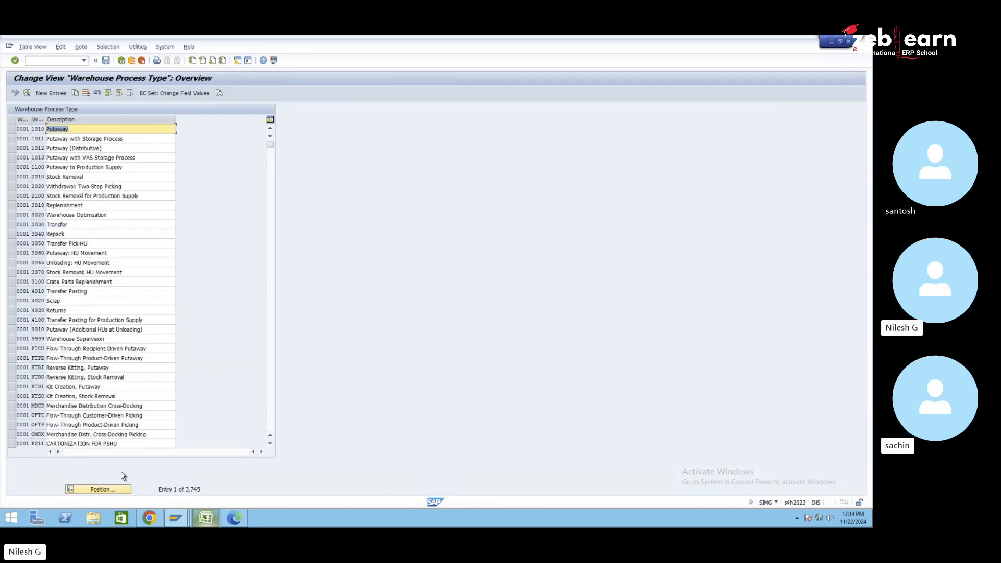
- Position the warehouse process type table at warehouse SE10 and start a copy of its 1010 Putaway entry
left_click(114, 487)
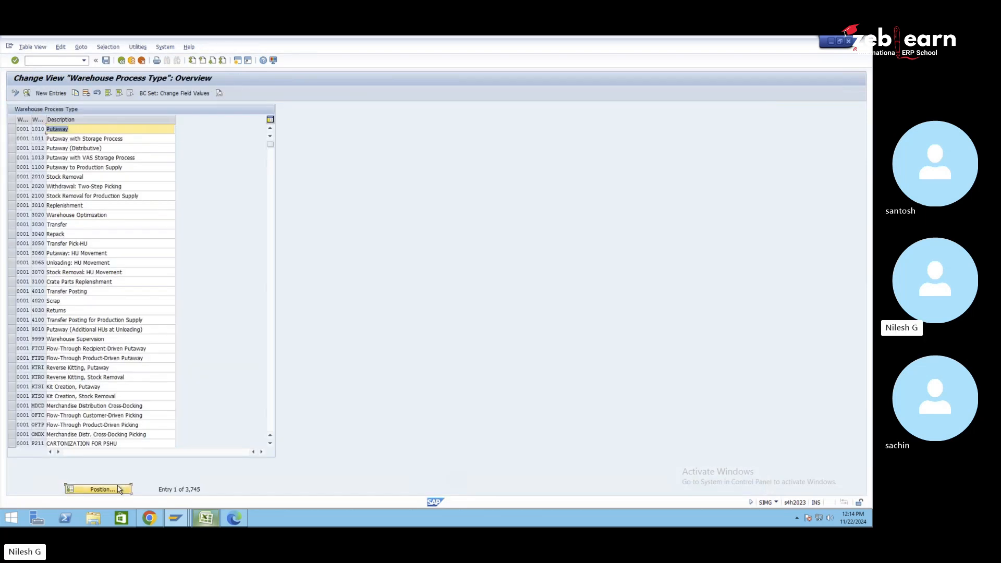
key("Return")
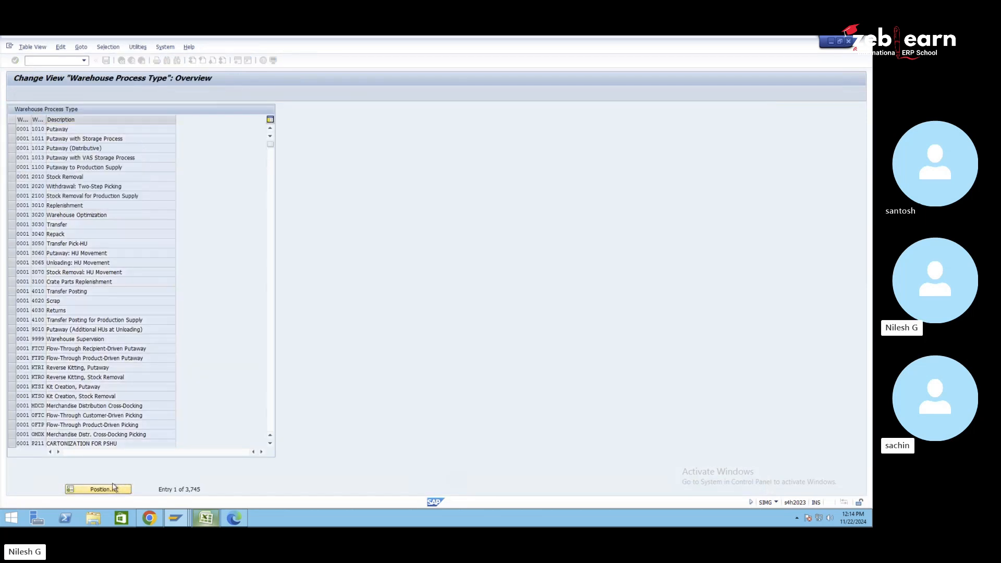
left_click(12, 130)
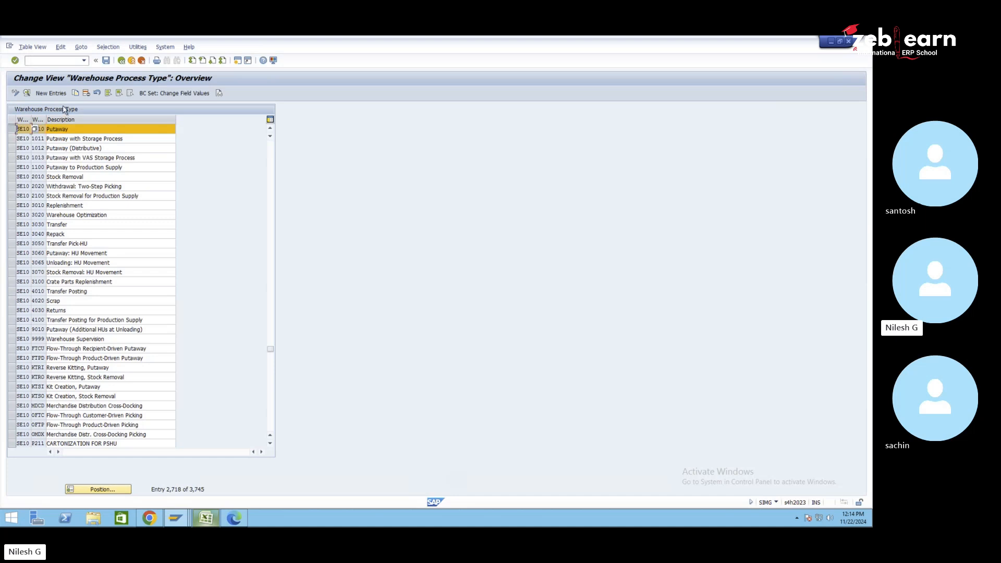
left_click(75, 93)
key("Return")
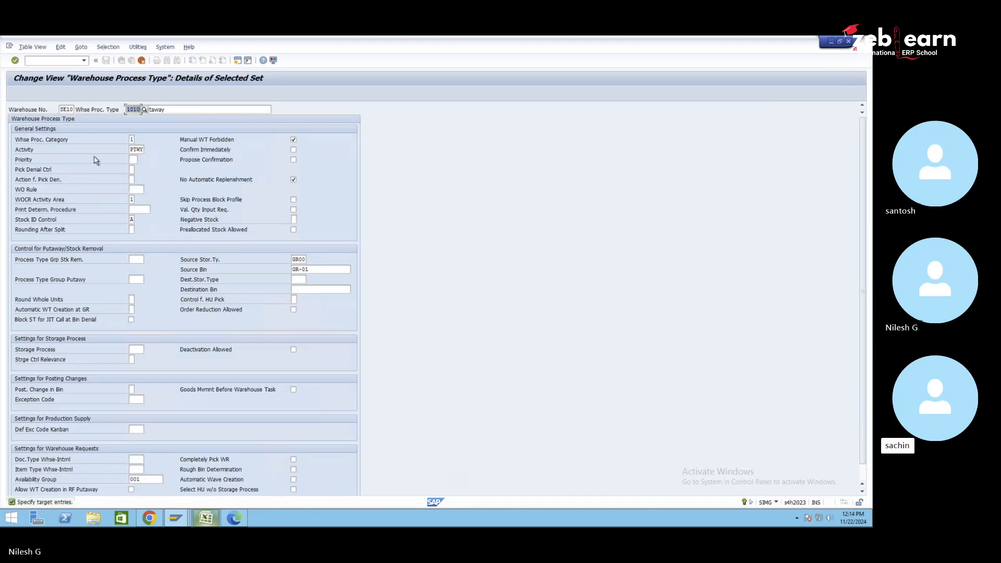
- Enter key ZSE1, description Putawayse10 and source bin GR-02 for the copied process type, and submit it
type("Zse10")
left_click(180, 109)
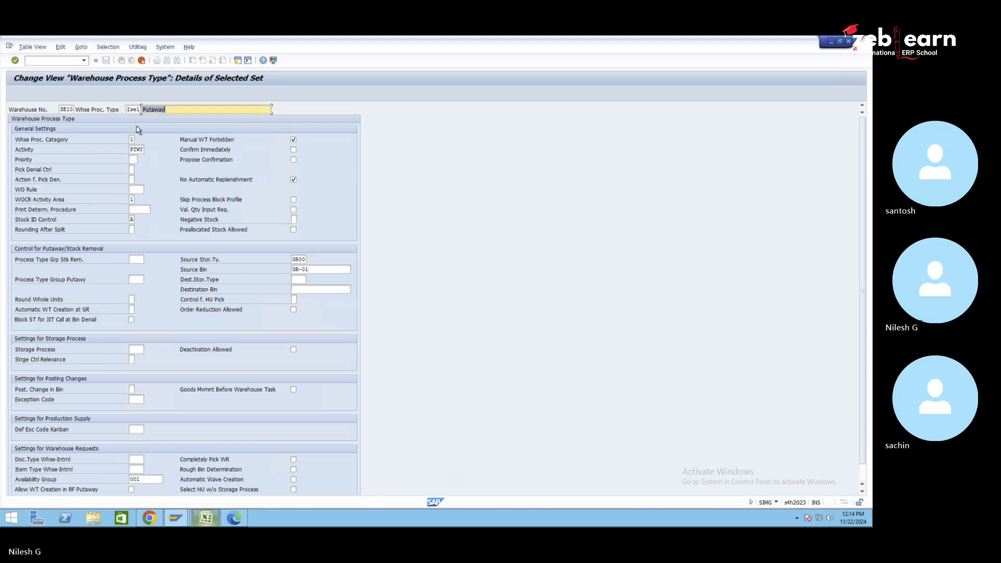
type("Putaways")
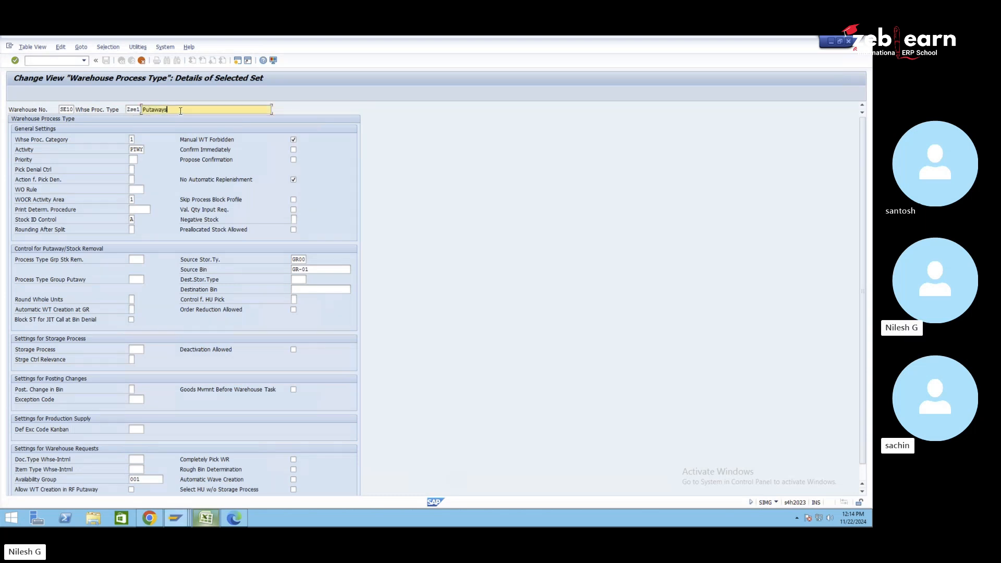
type("e10")
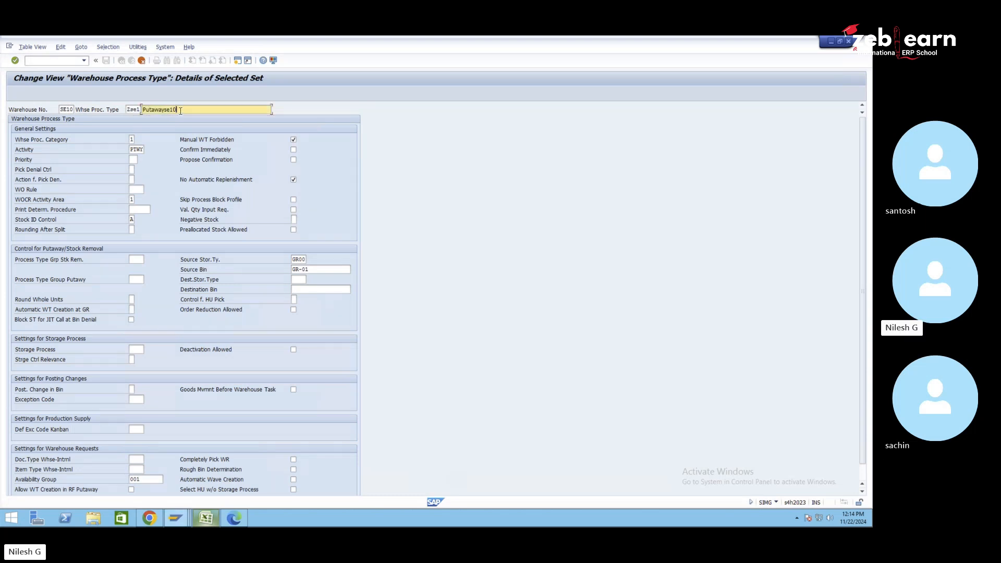
left_click(309, 269)
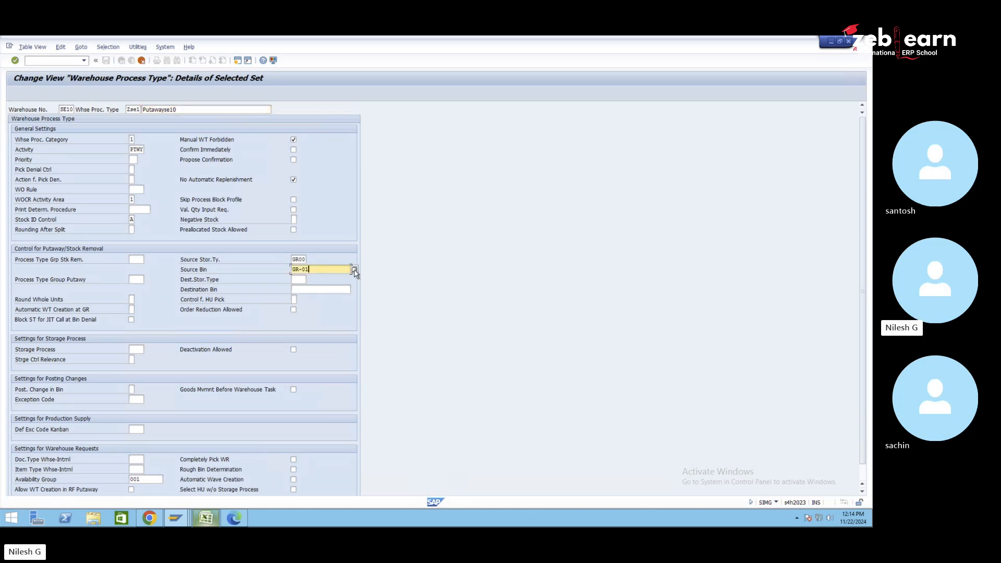
left_click(355, 270)
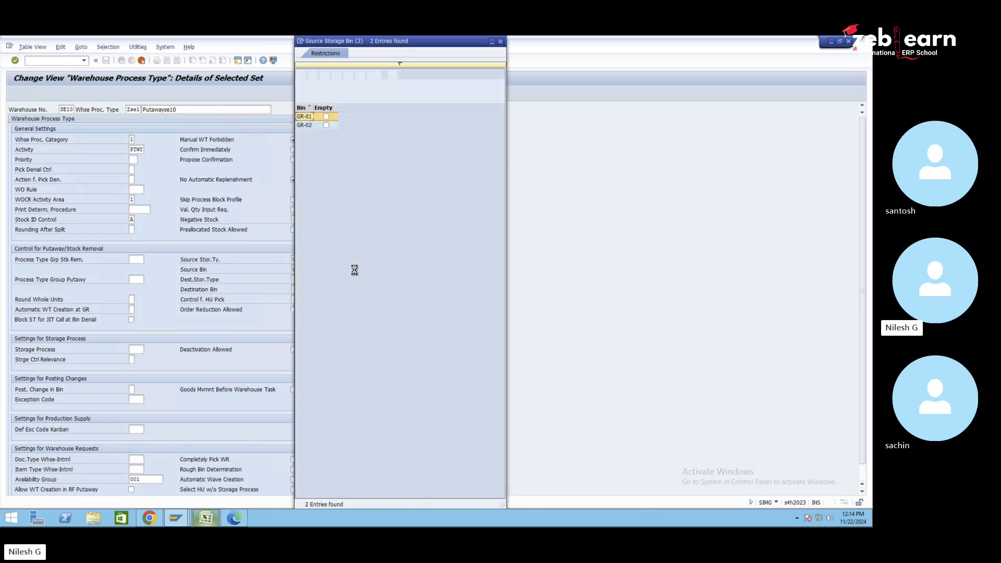
double_click(304, 125)
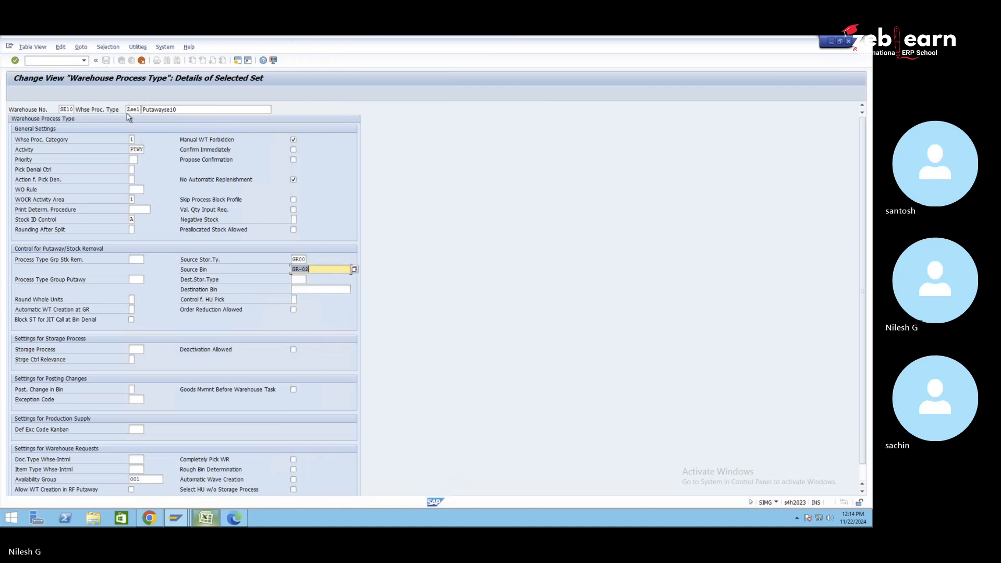
key("Return")
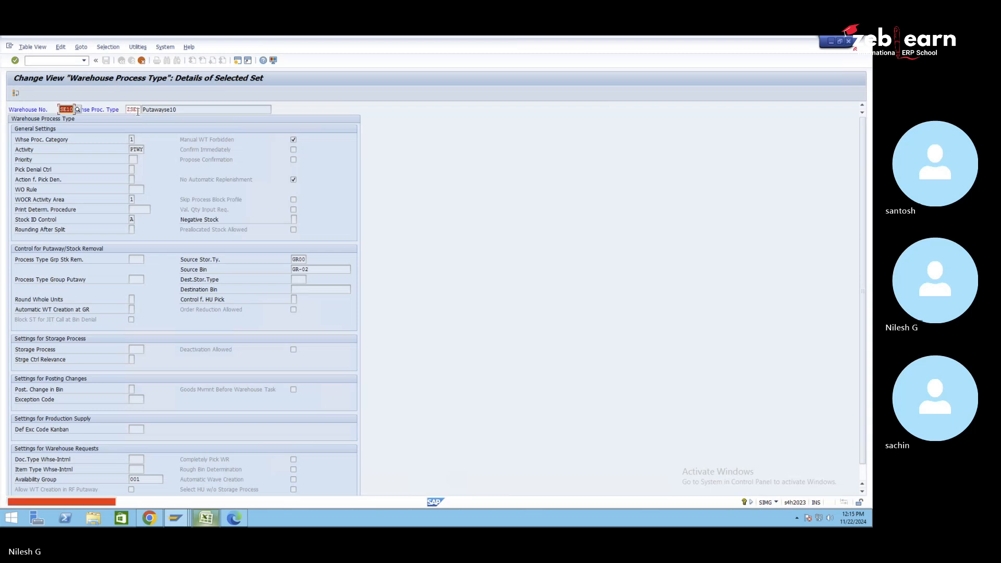
- Change the copied process type's key to ZS10, save it with the customizing request and return to the IMG
type("ZS10")
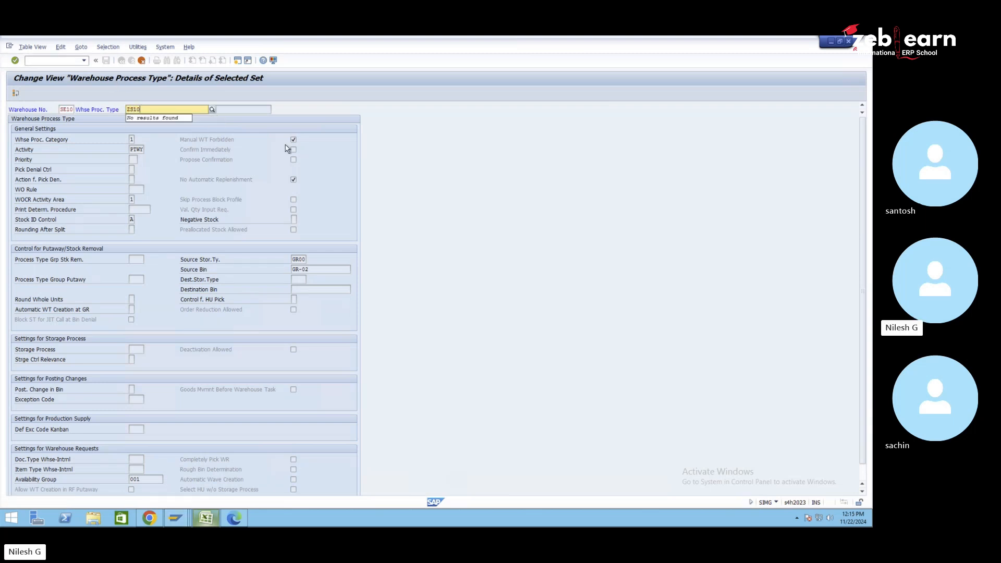
key("Return")
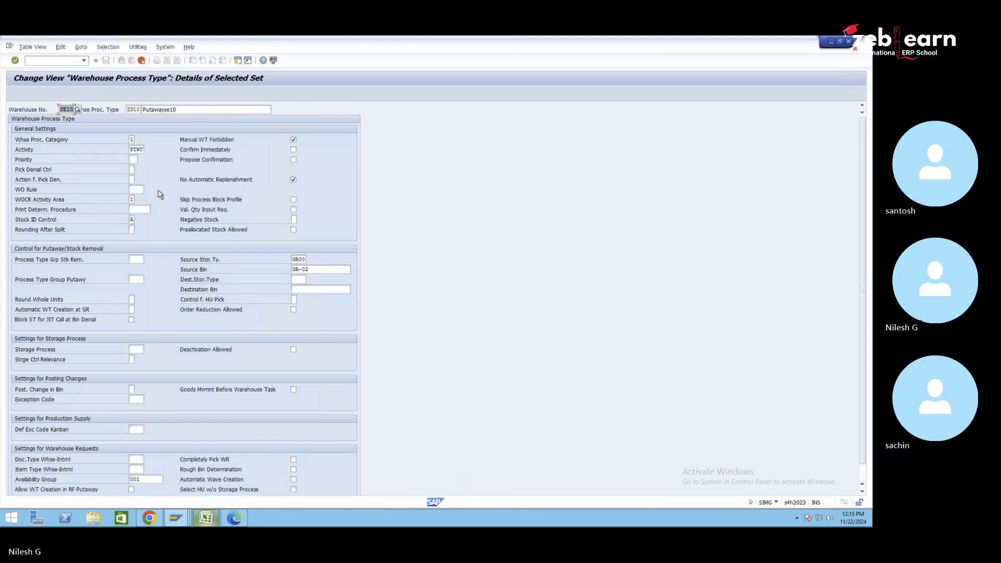
key("Return")
left_click(106, 61)
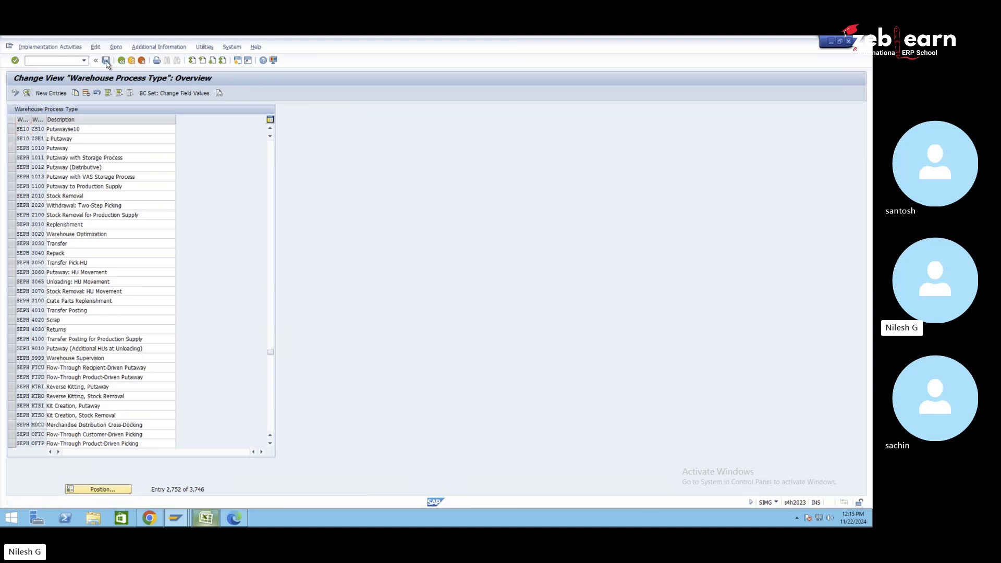
left_click(135, 191)
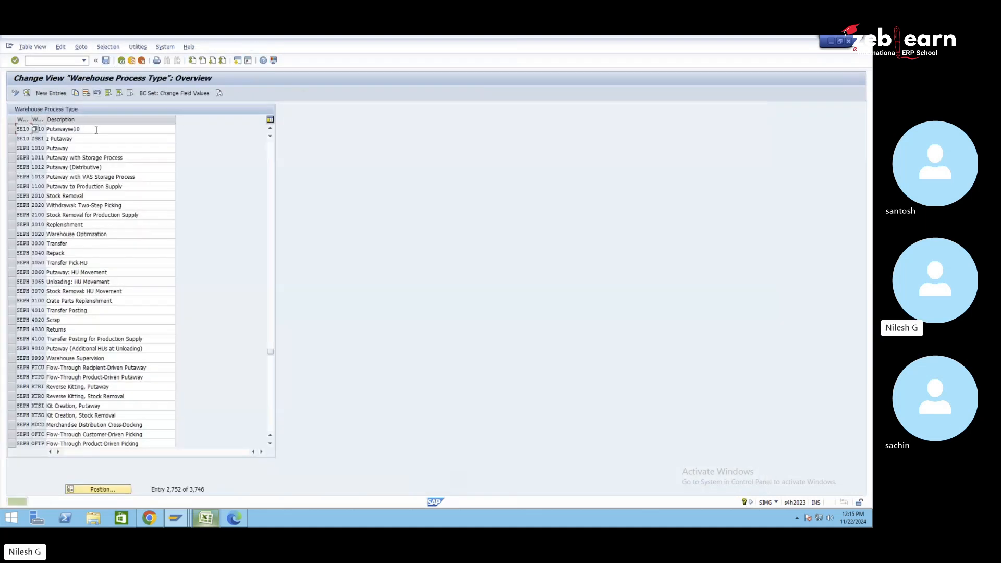
left_click(96, 129)
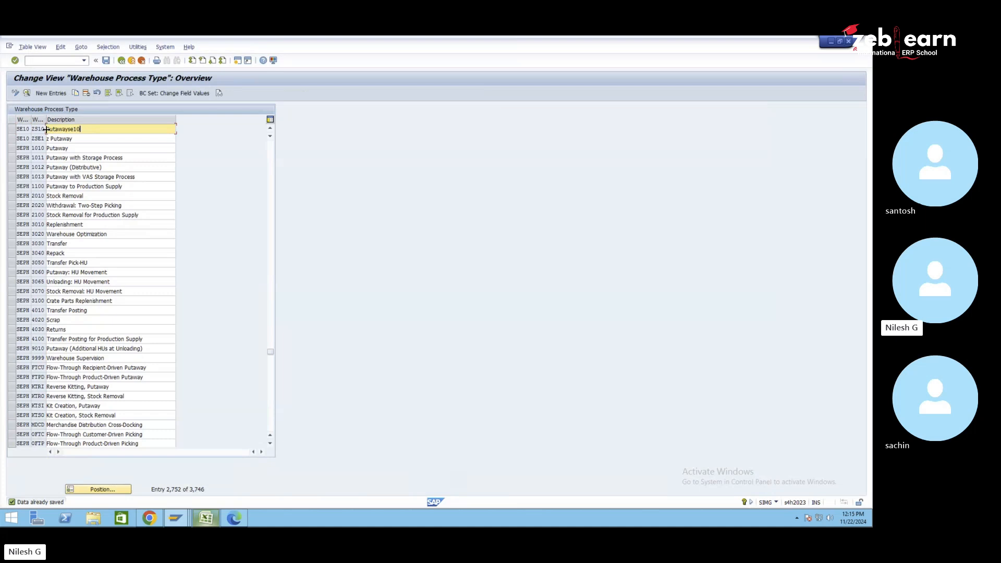
left_click(122, 60)
- In Define Control Indicators for Determining Warehouse Process Types, add indicator S1 with description se10 for warehouse SE10
left_click(135, 323)
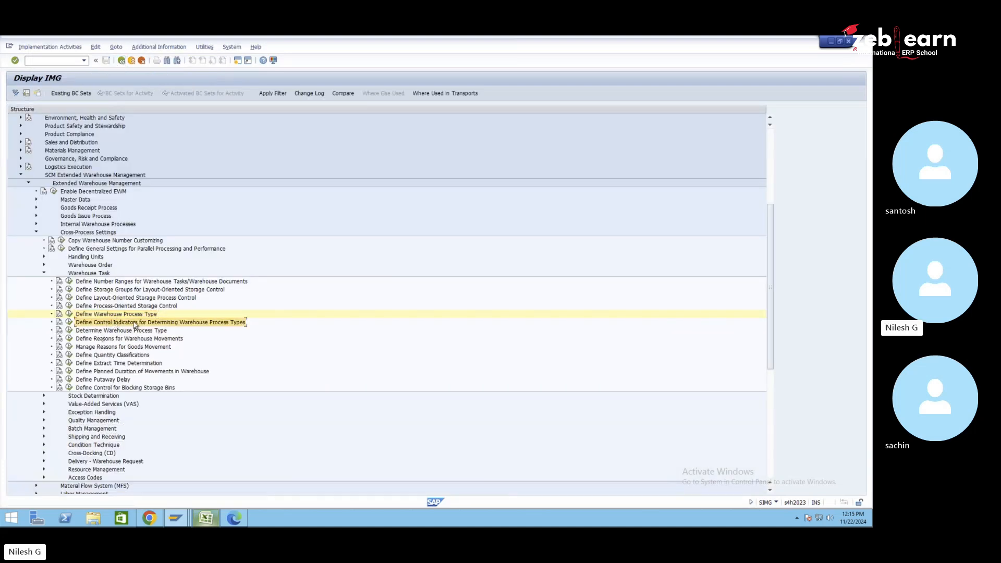
left_click(69, 322)
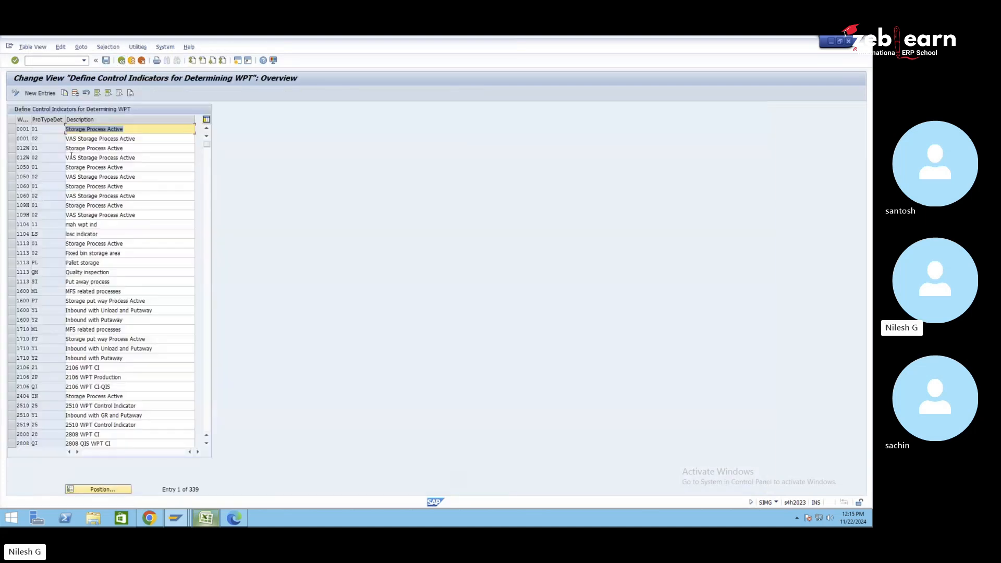
left_click(40, 94)
type("se10")
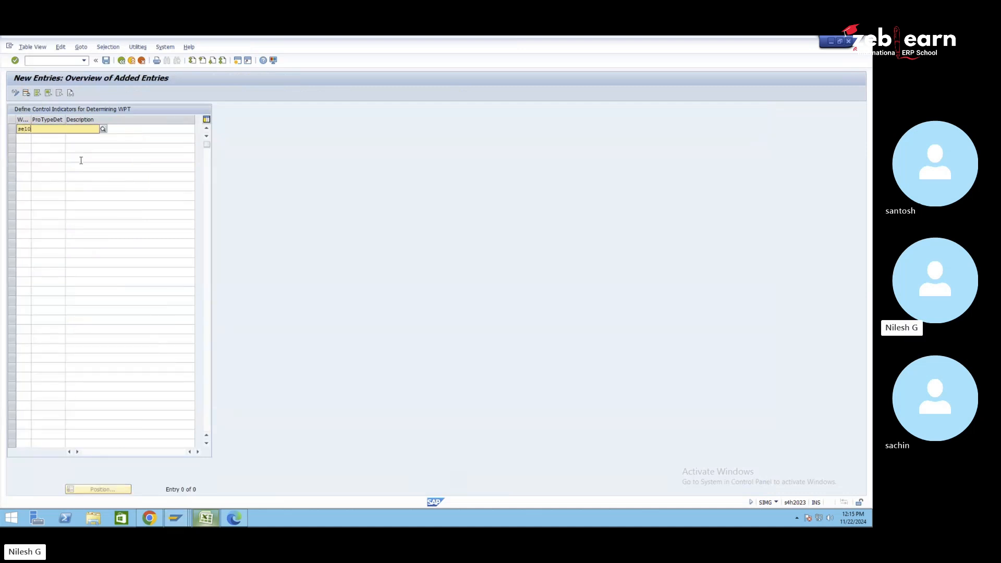
key("Tab")
type("s1")
key("Tab")
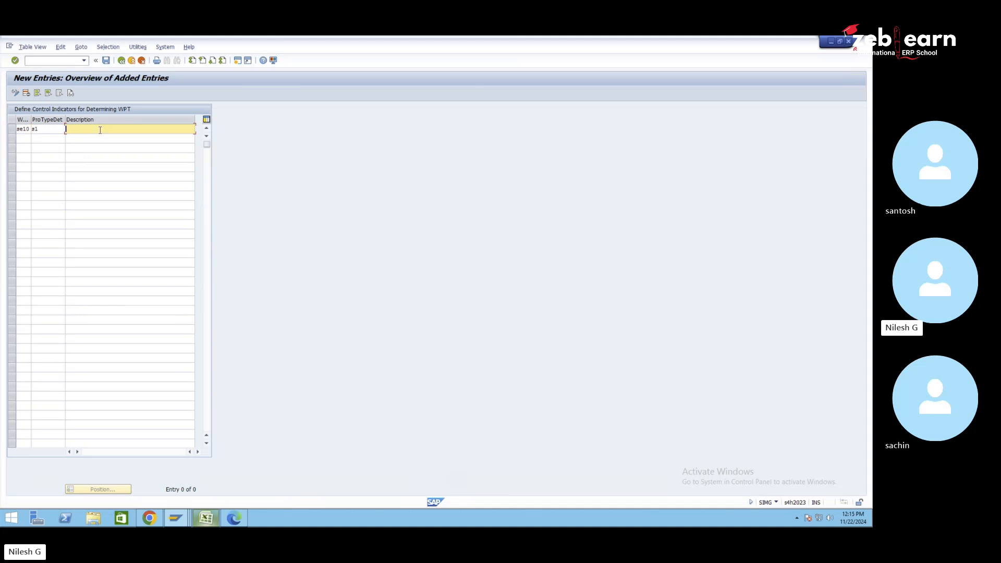
type("se10")
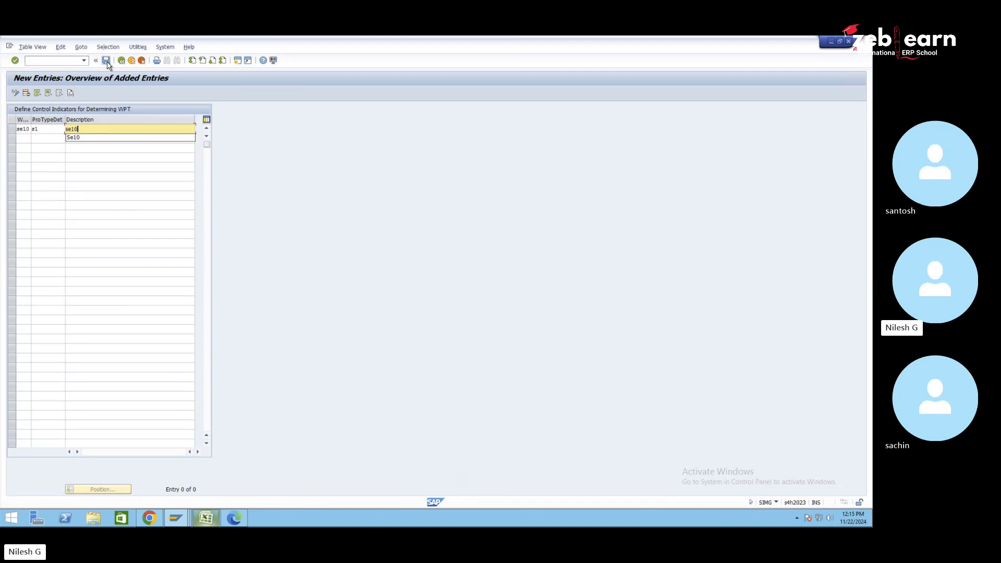
- Save the new control indicator under the proposed customizing request and return to the IMG
left_click(106, 60)
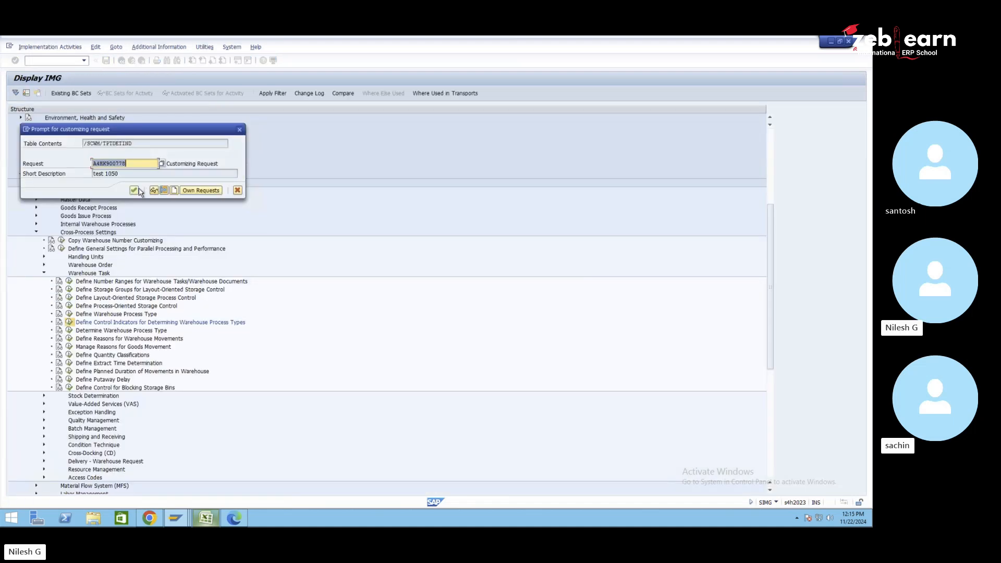
left_click(135, 191)
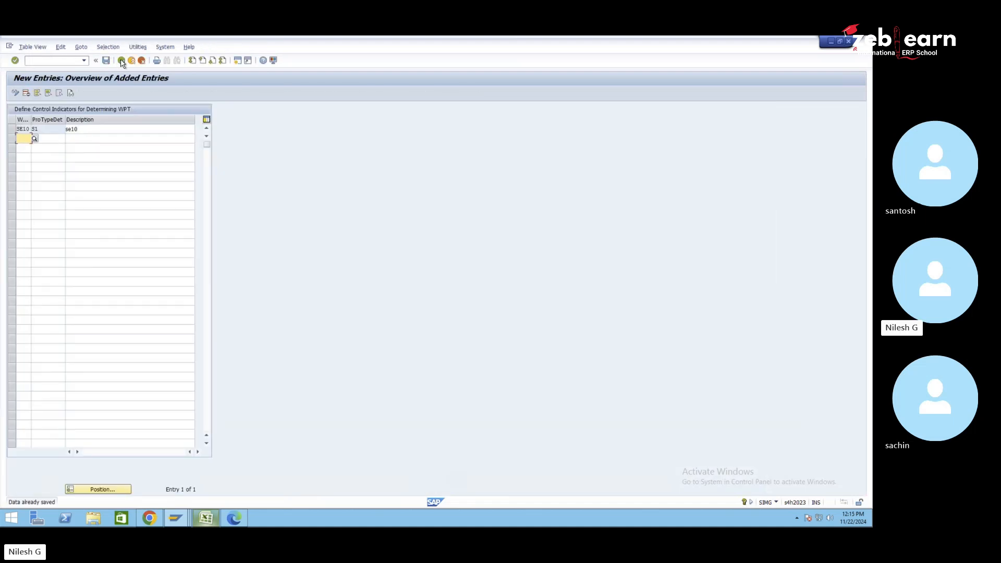
left_click(121, 61)
left_click(121, 61)
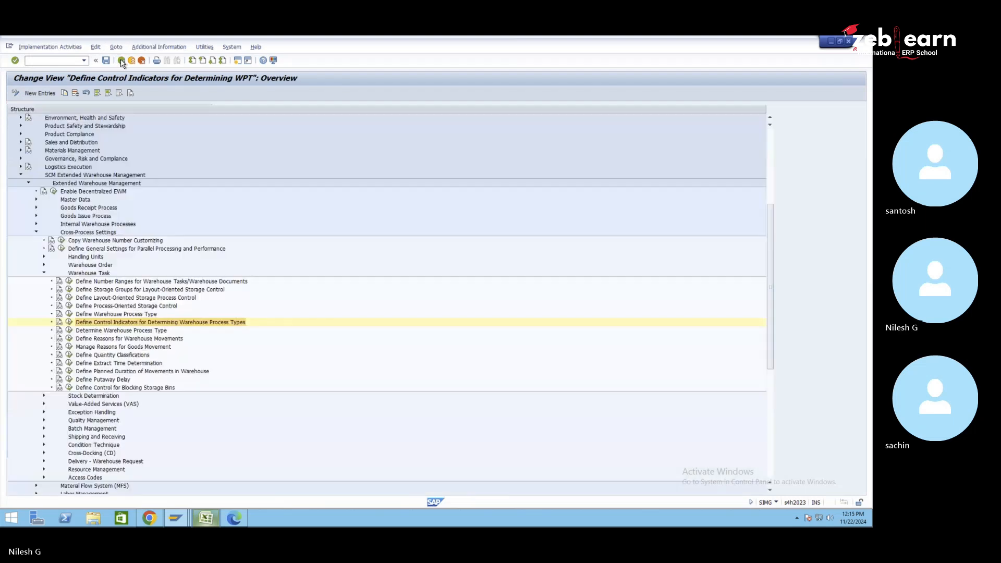
- In Determine Warehouse Process Type, go to SE10 and start a copy of the INB entry assigned to process type 1010
left_click(133, 330)
left_click(68, 330)
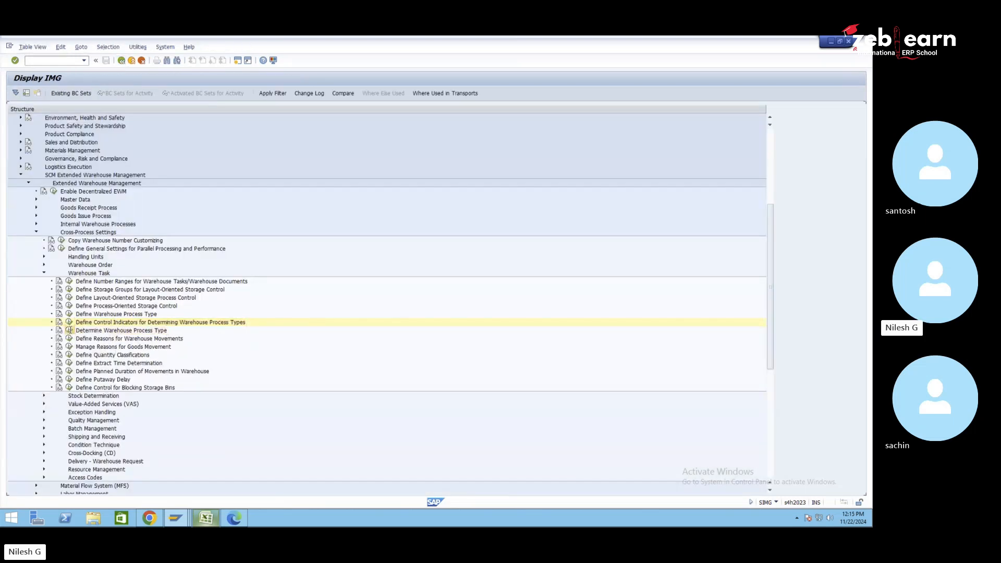
left_click(100, 489)
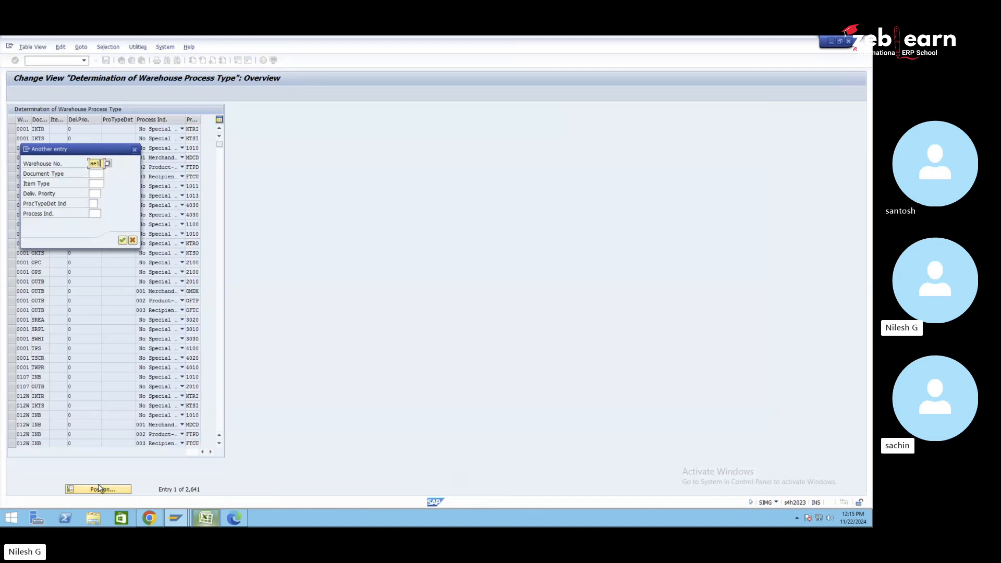
key("Return")
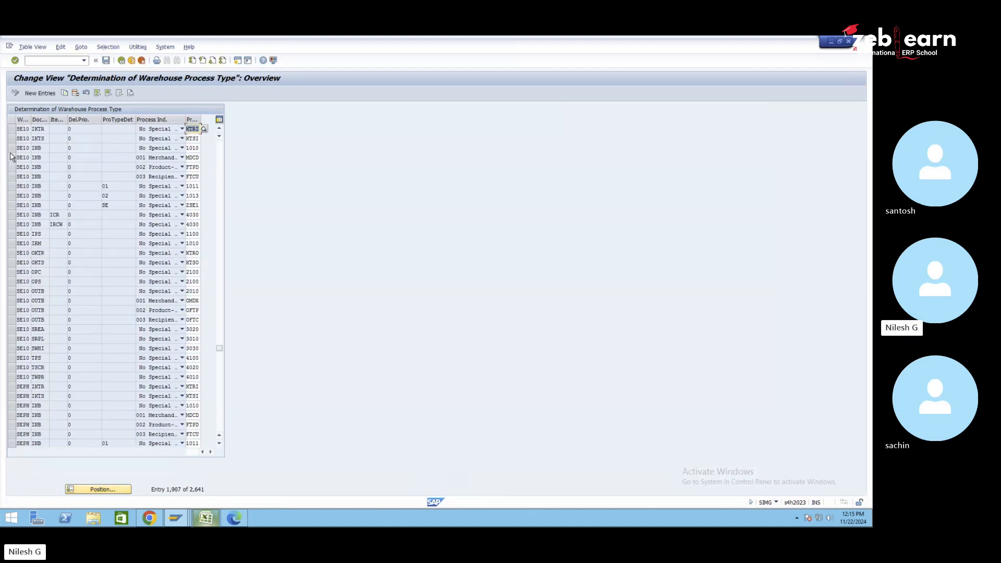
left_click(11, 149)
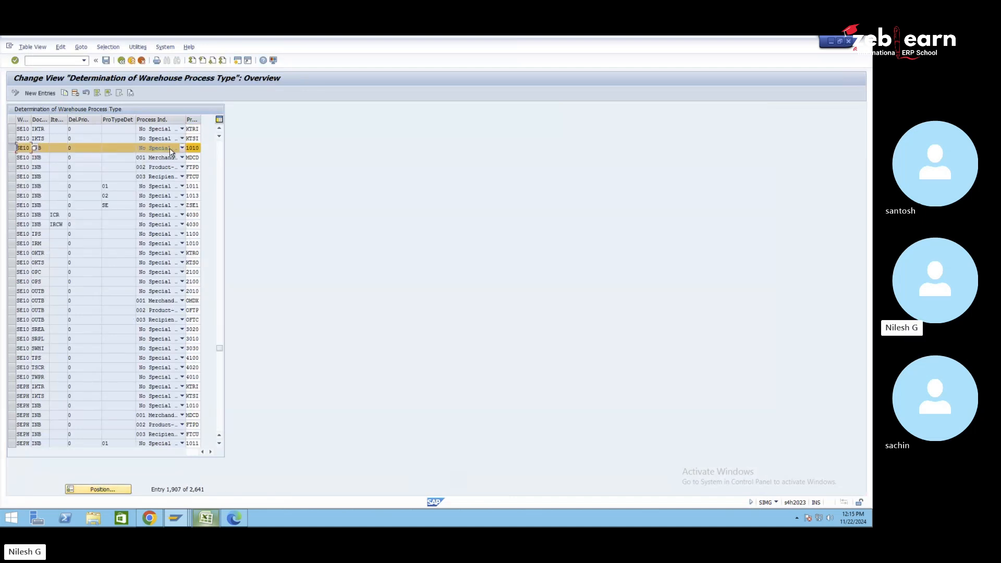
left_click(64, 93)
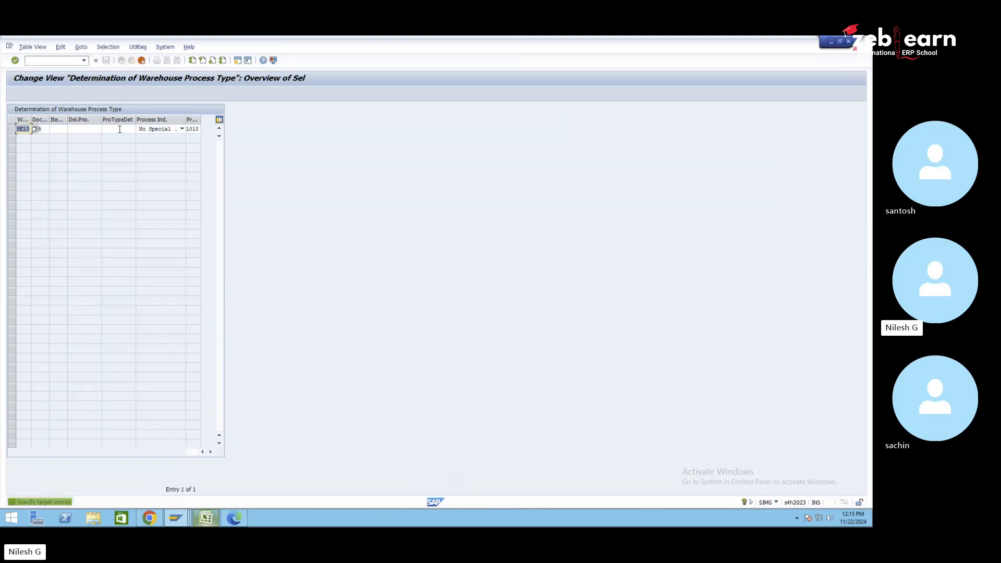
- Assign process type determination indicator S1 and warehouse process type ZS10 to the copied INB entry
left_click(122, 129)
left_click(140, 130)
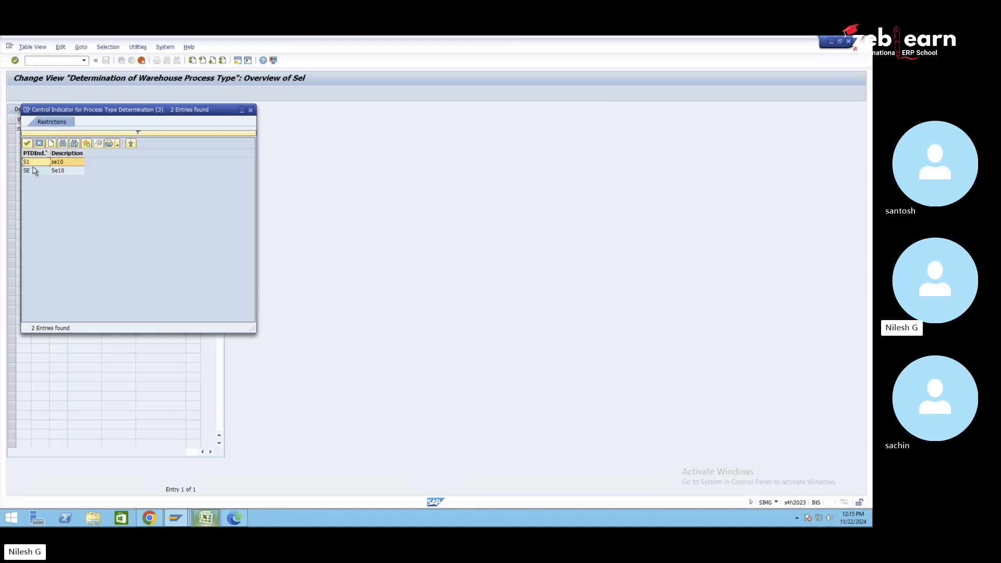
double_click(36, 165)
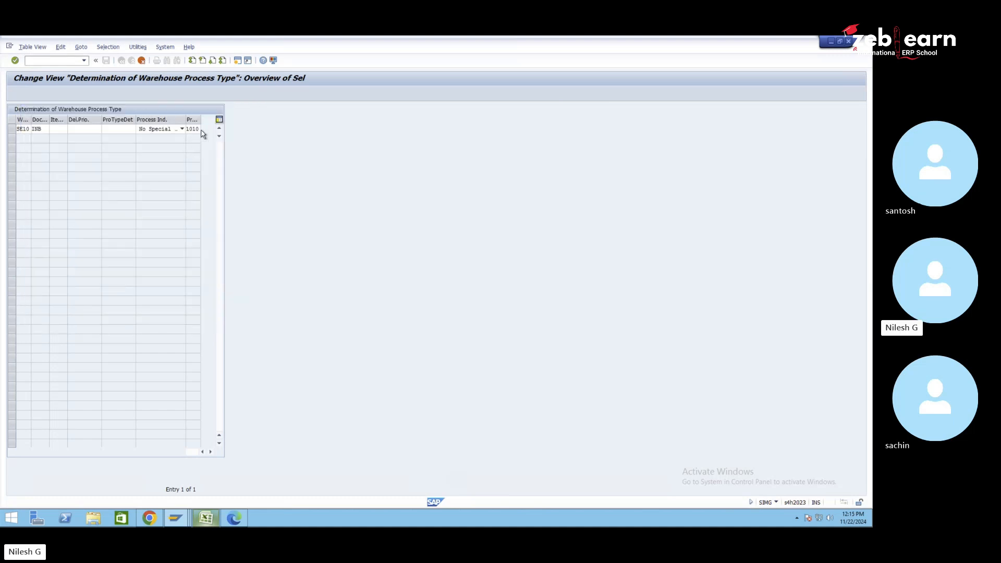
left_click(198, 129)
left_click(205, 129)
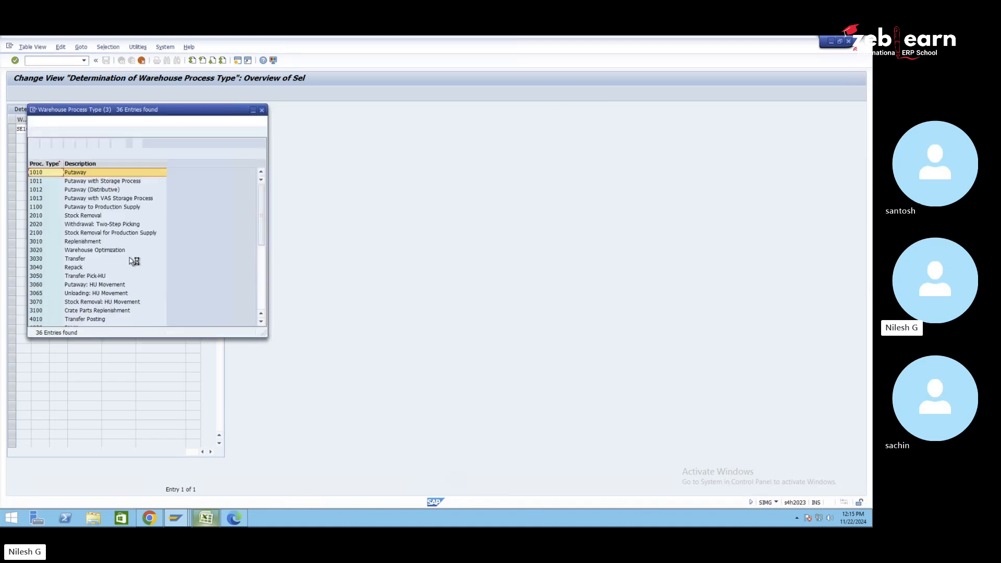
scroll(83, 292, "down", 6)
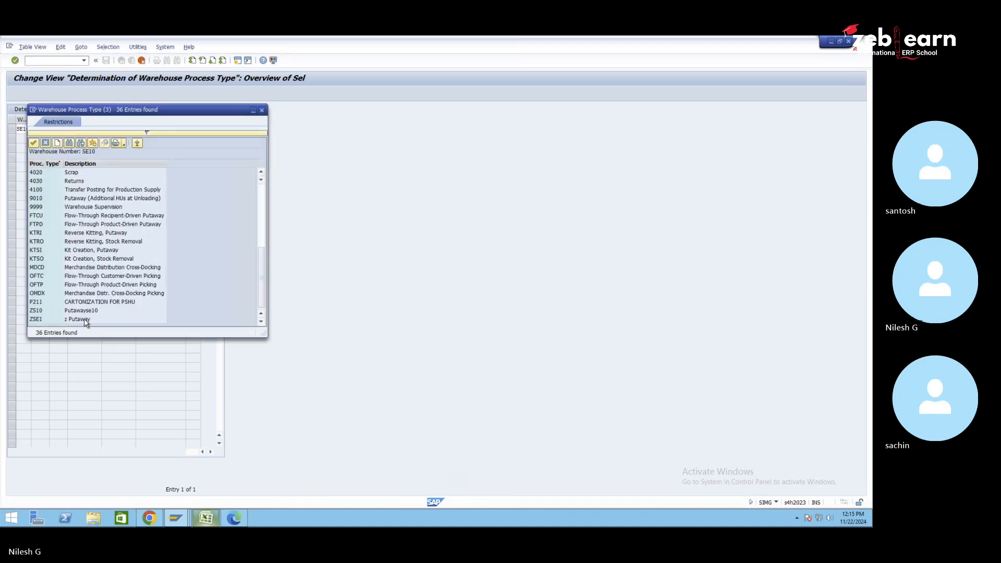
left_click(82, 312)
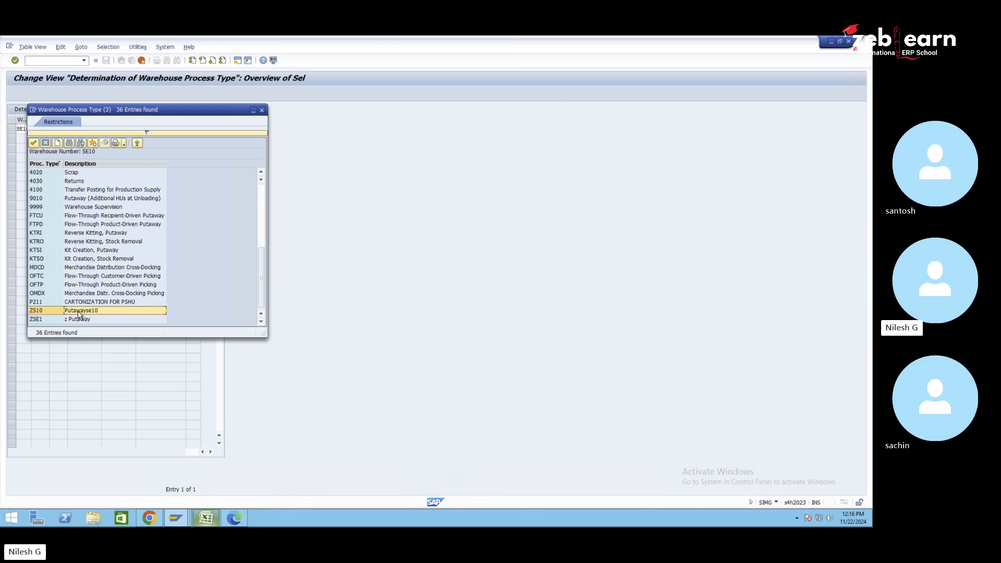
double_click(79, 315)
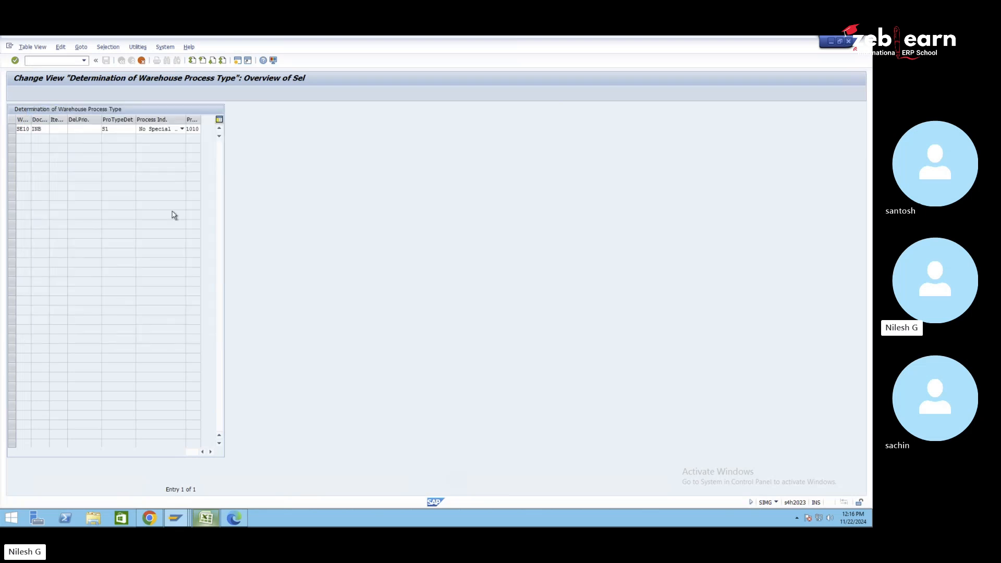
- Accept the copied determination entry and save it under the customizing request
key("Return")
left_click(107, 62)
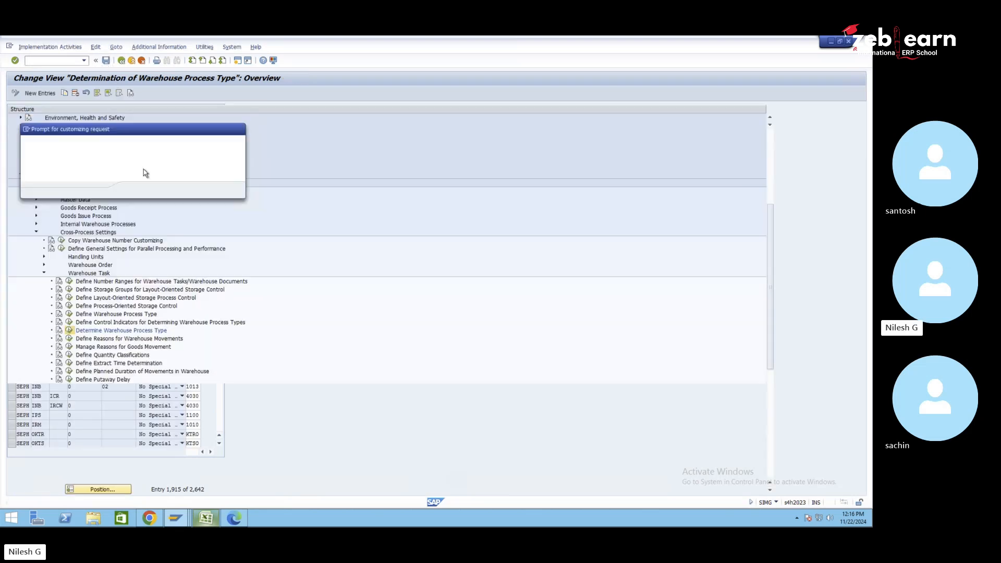
left_click(139, 193)
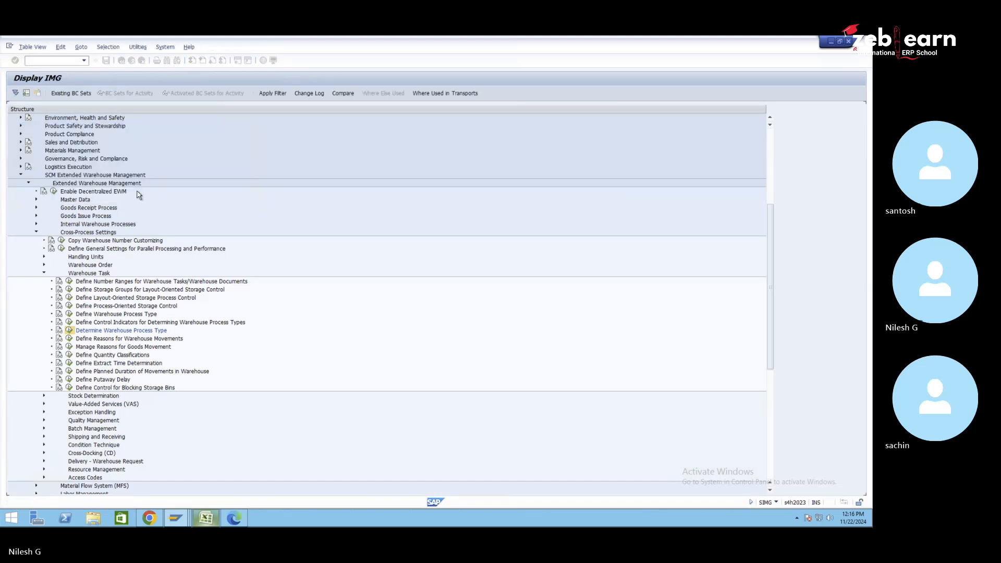